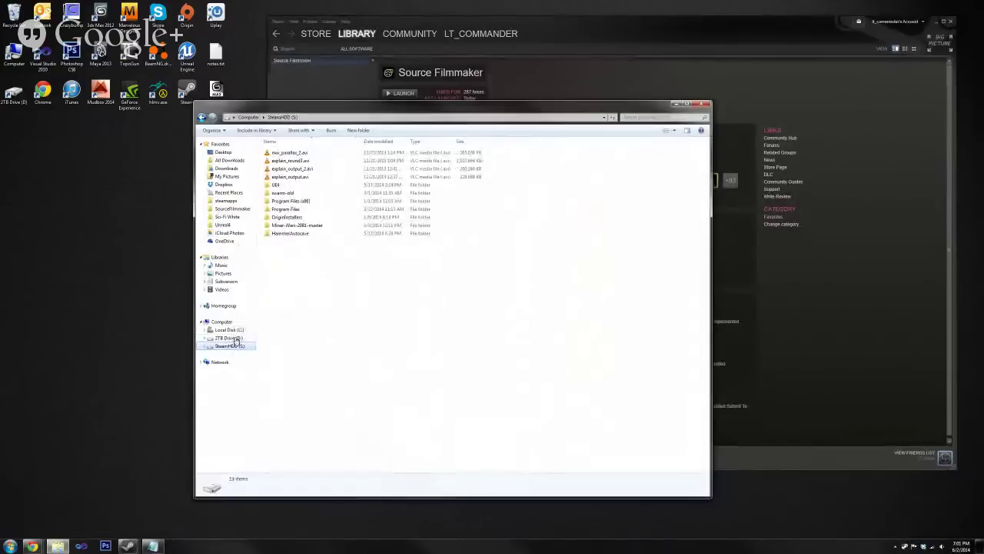
- Browse to the usermod folder inside SourceFilmmaker's game directory to view its contents, and minimize the file window
click(230, 208)
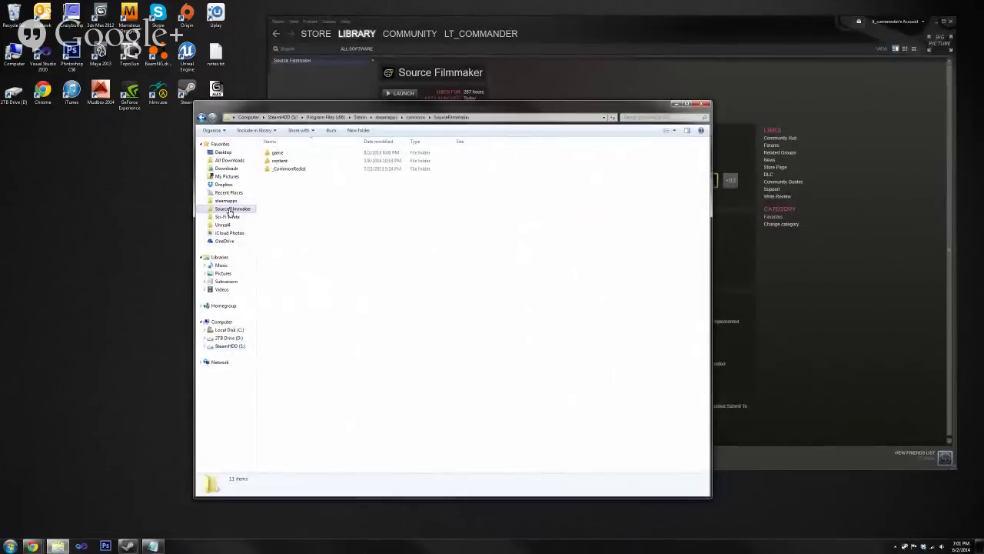
double_click(292, 153)
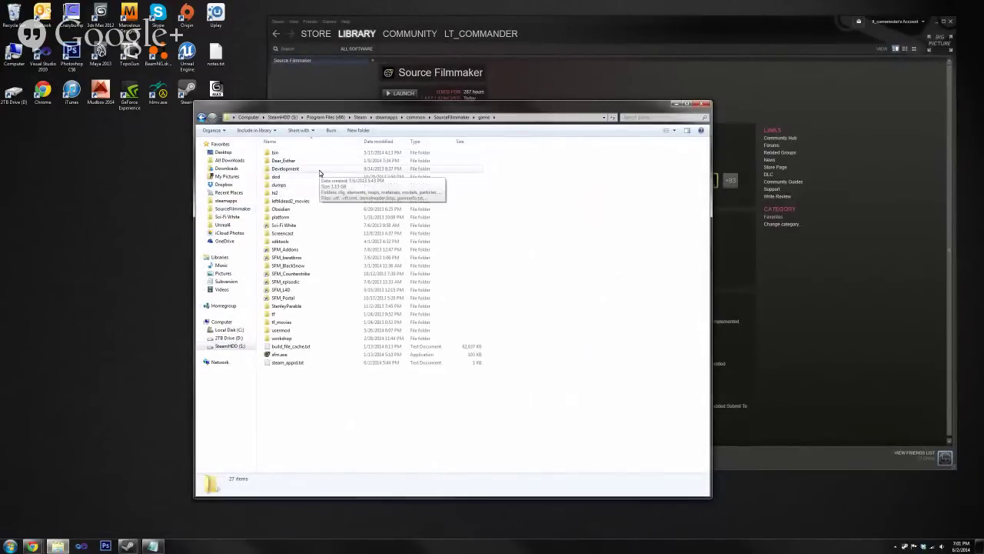
double_click(292, 330)
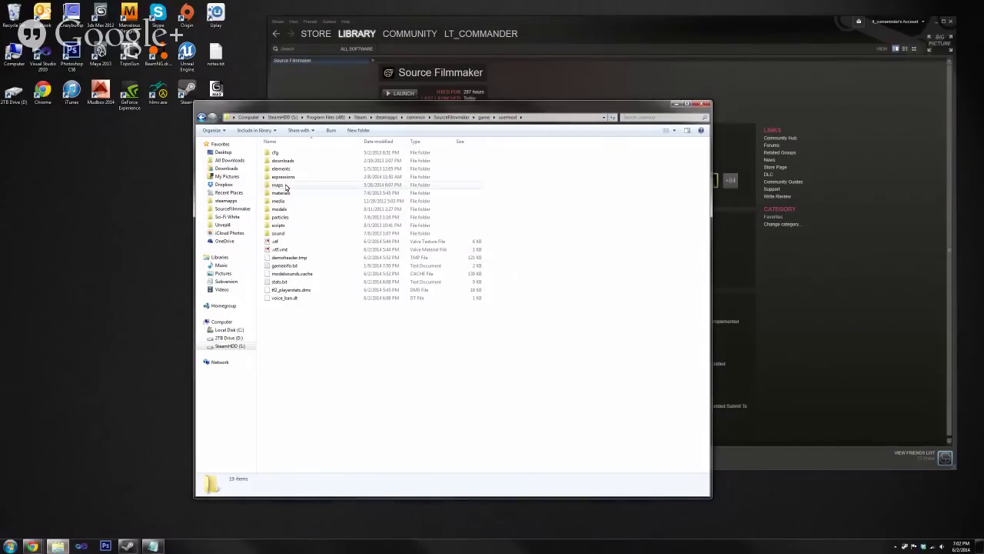
click(676, 103)
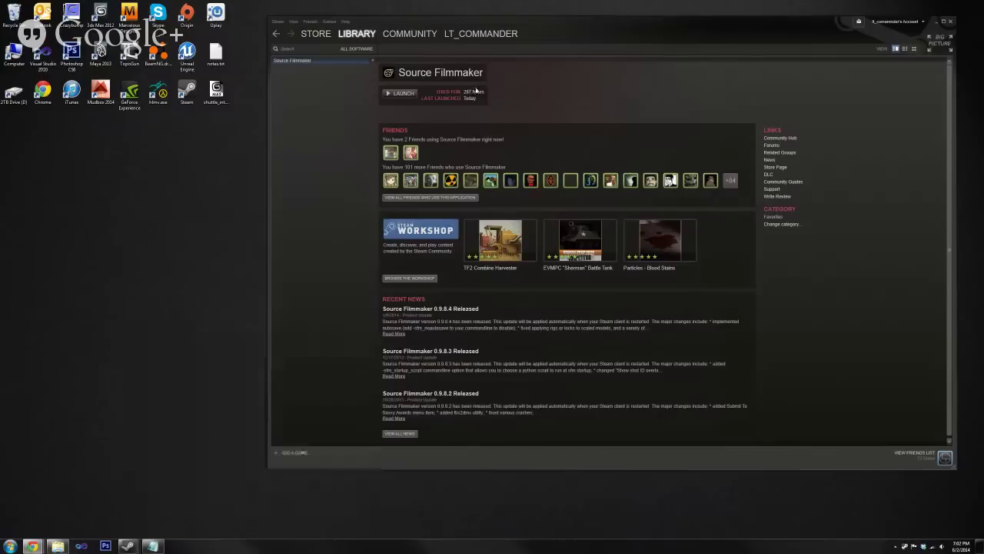
- Launch the Source Filmmaker SDK from the Steam library, minimize Steam and view the mods available in the SDK Launcher
click(410, 95)
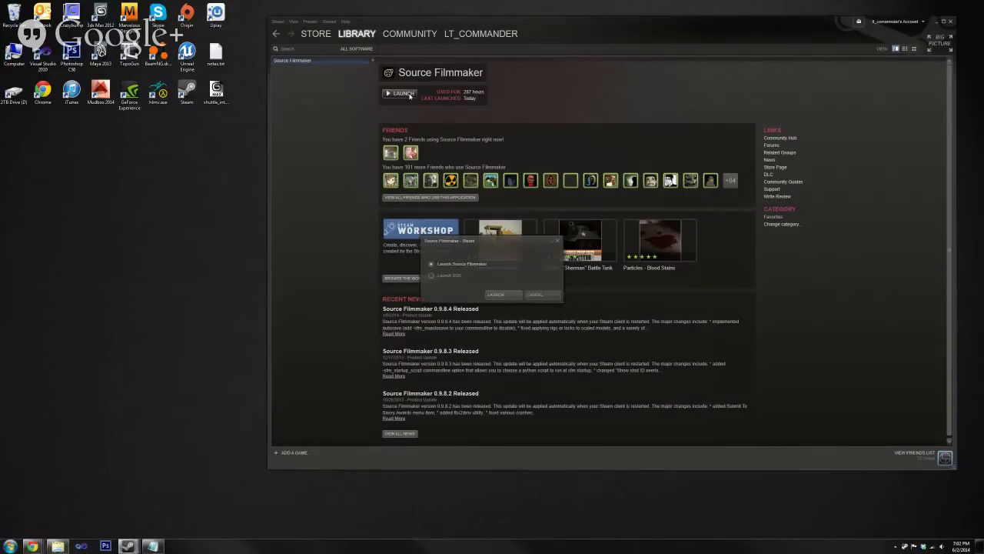
click(452, 276)
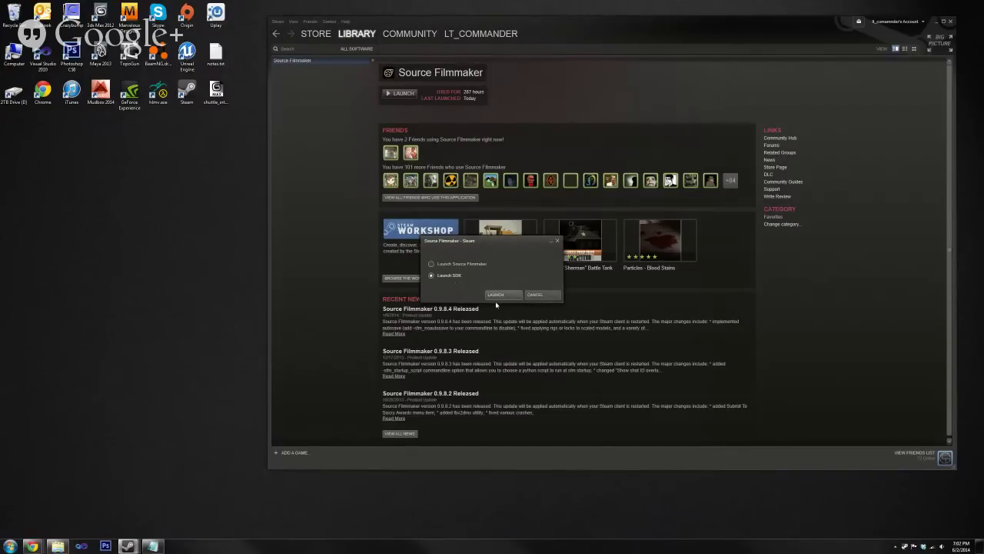
click(498, 296)
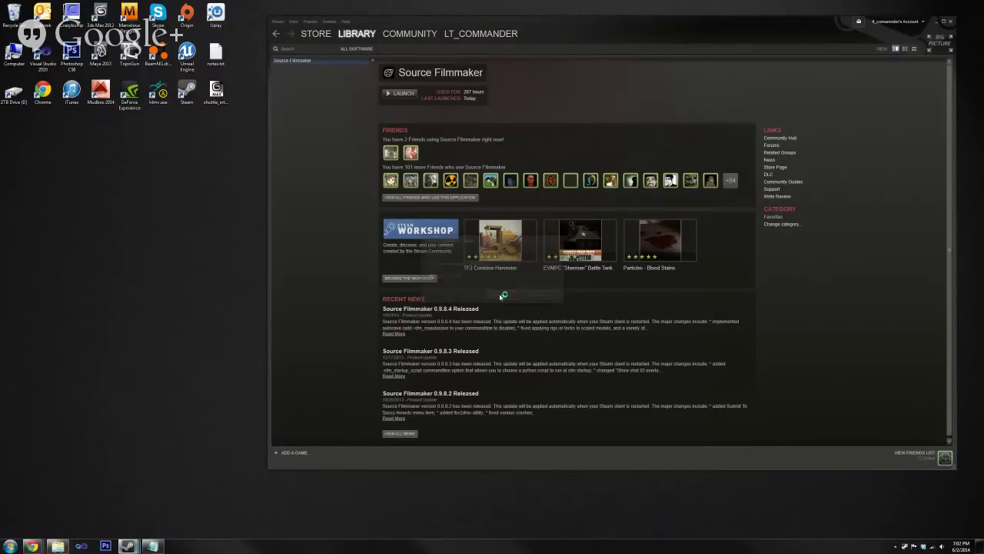
click(935, 23)
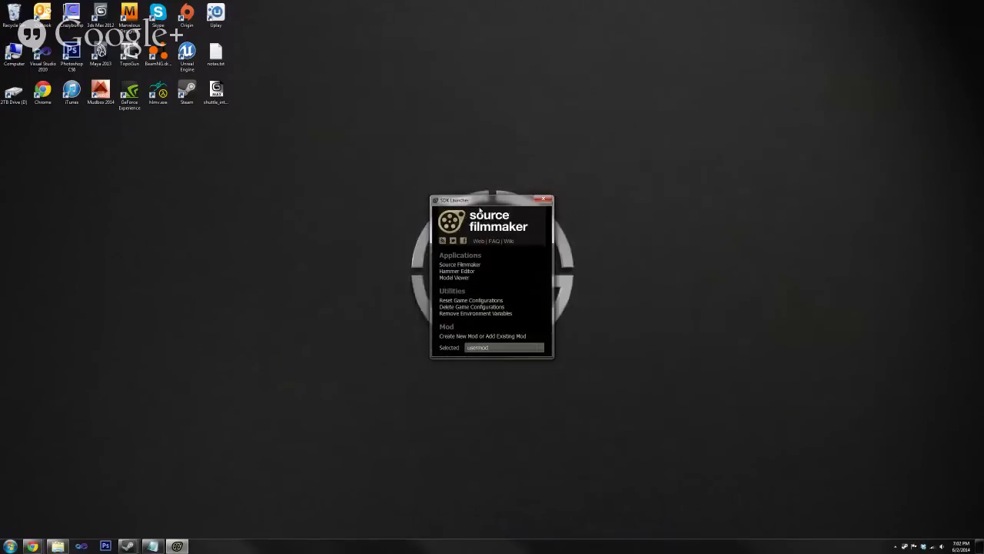
click(511, 350)
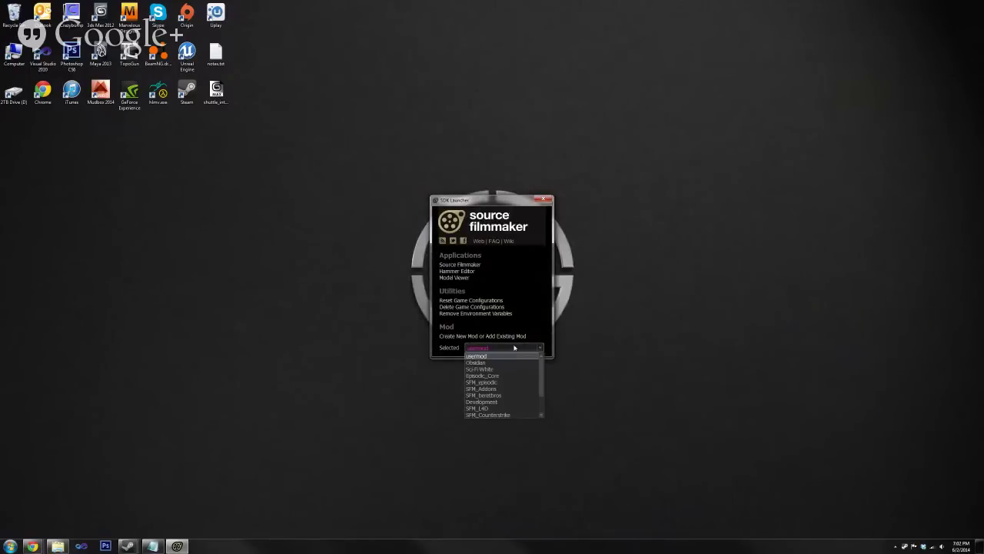
click(514, 348)
- Open the Development folder in the game directory and arrange the file window beside the SDK Launcher
click(64, 545)
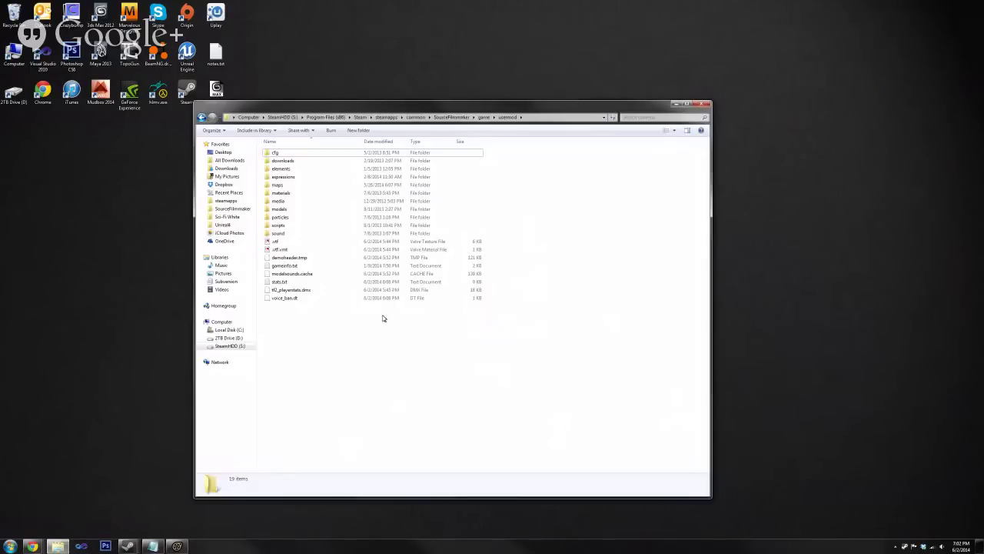
key(BackSpace)
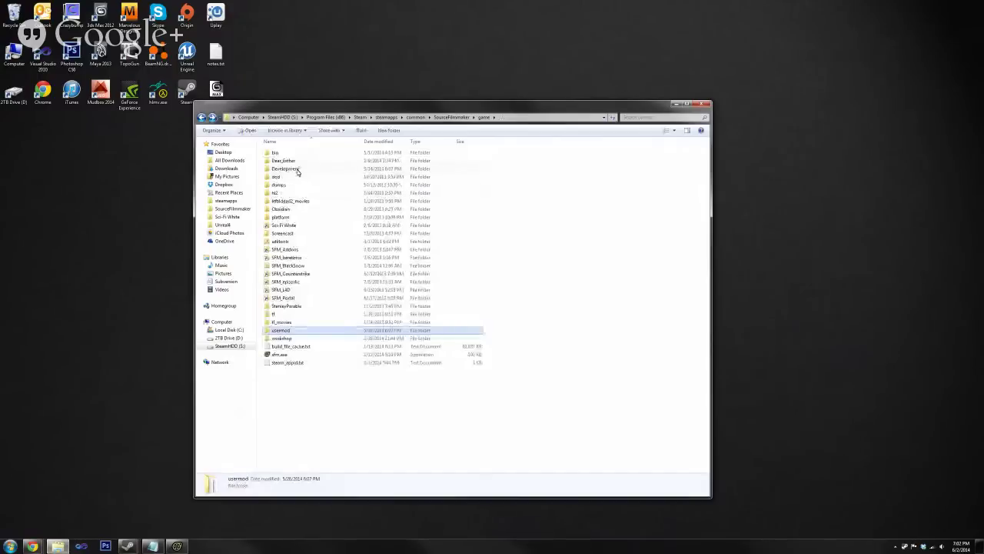
double_click(286, 169)
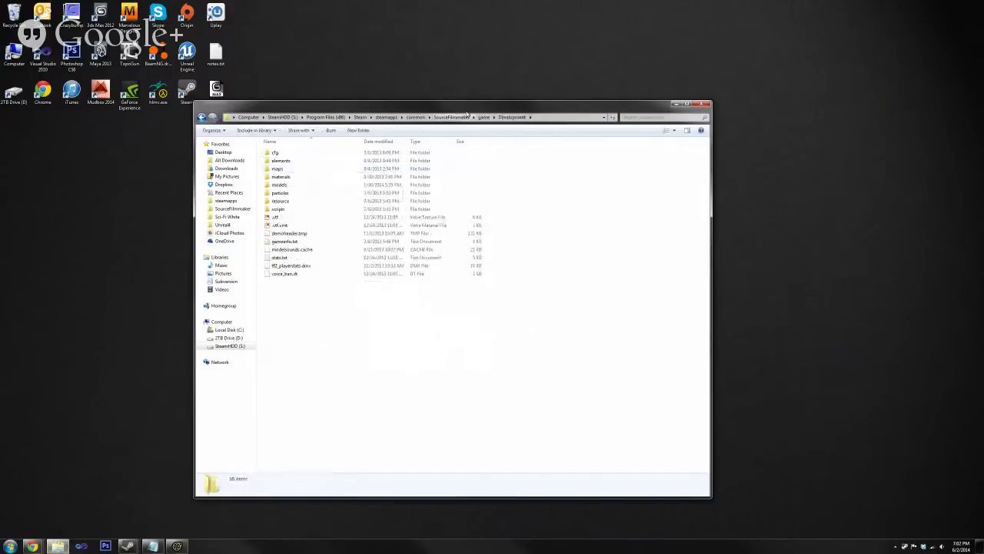
drag(467, 108, 783, 81)
drag(488, 198, 377, 131)
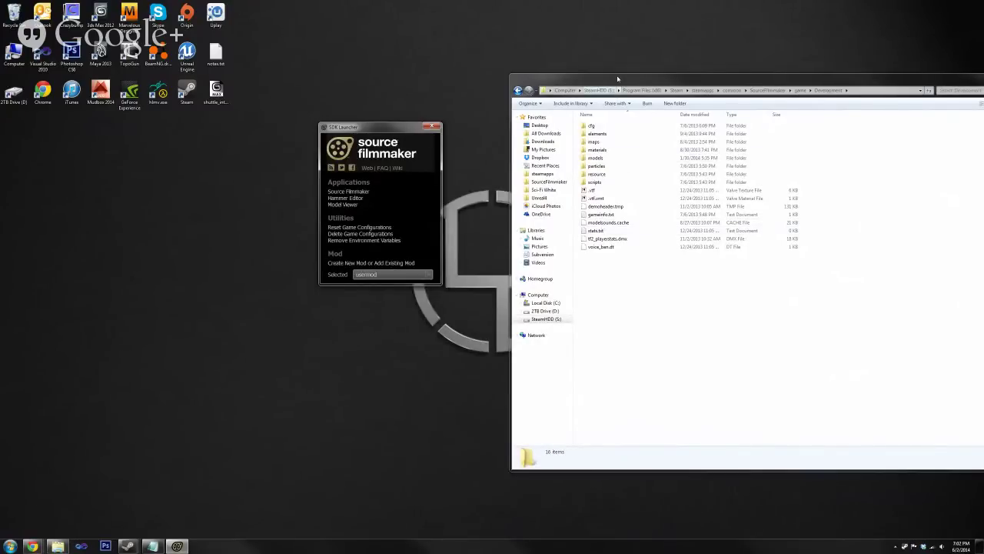
drag(619, 80, 526, 68)
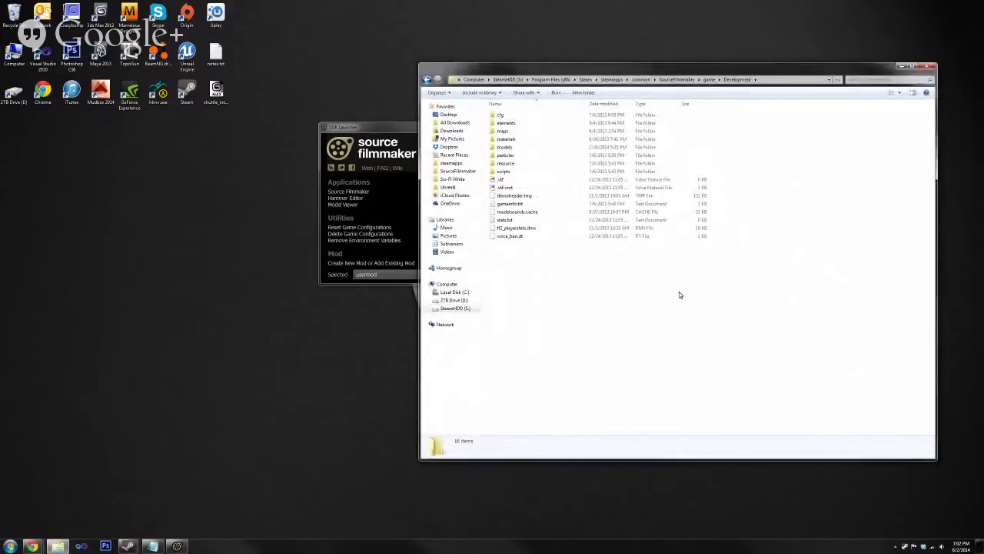
- Review the search paths in the Development mod's gameinfo.txt, close the file and return to the game folder
double_click(526, 204)
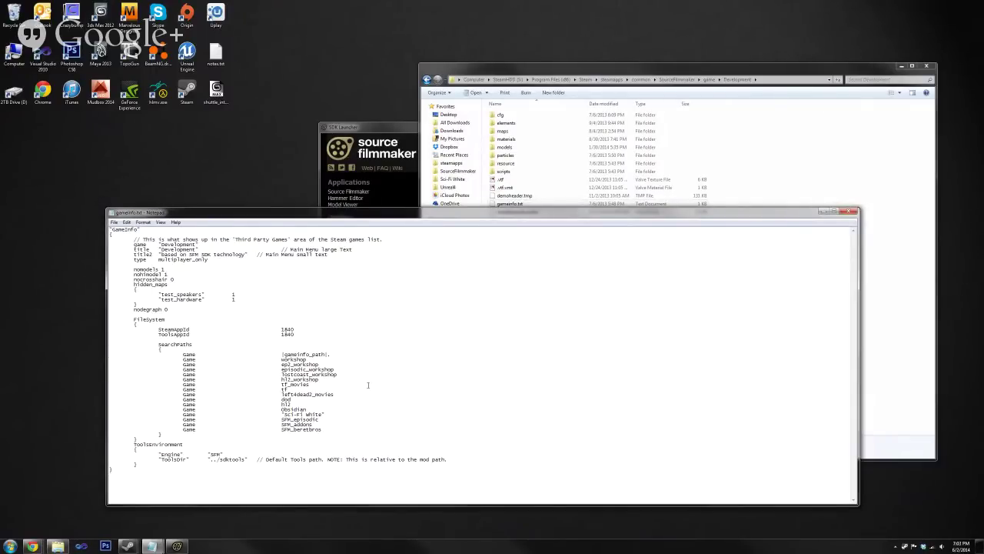
click(851, 210)
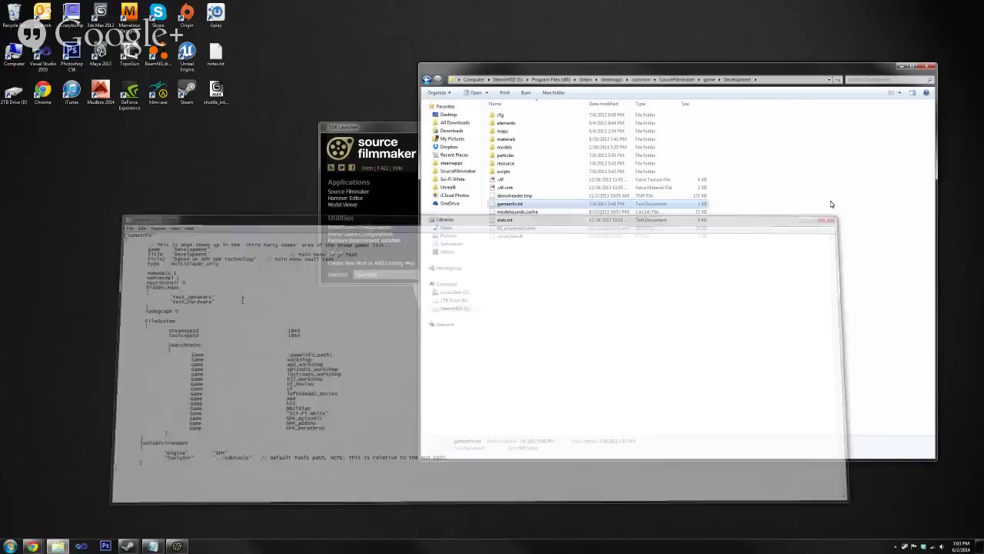
click(743, 187)
key(alt+Left)
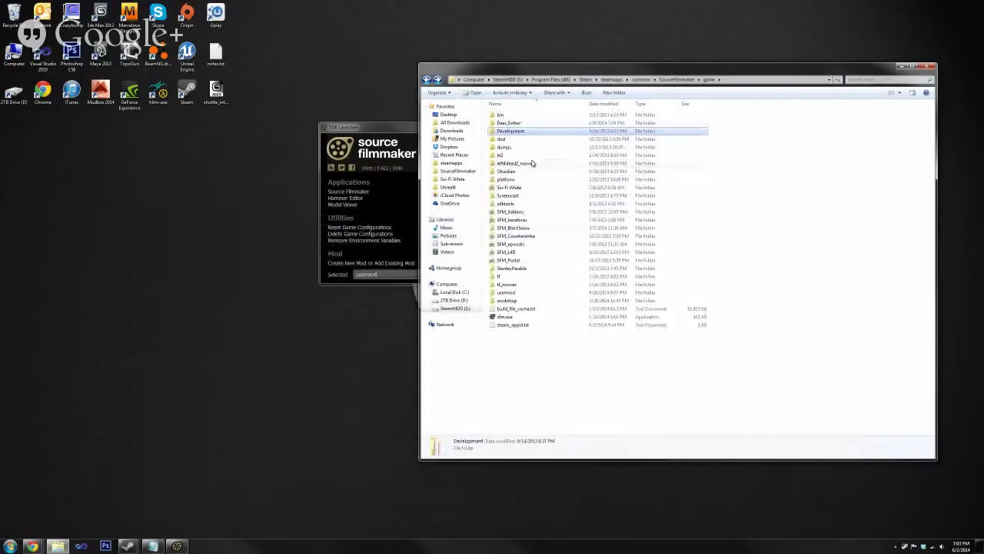
- Look through the Sci-Fi White mod folder and return to the game folder
click(352, 125)
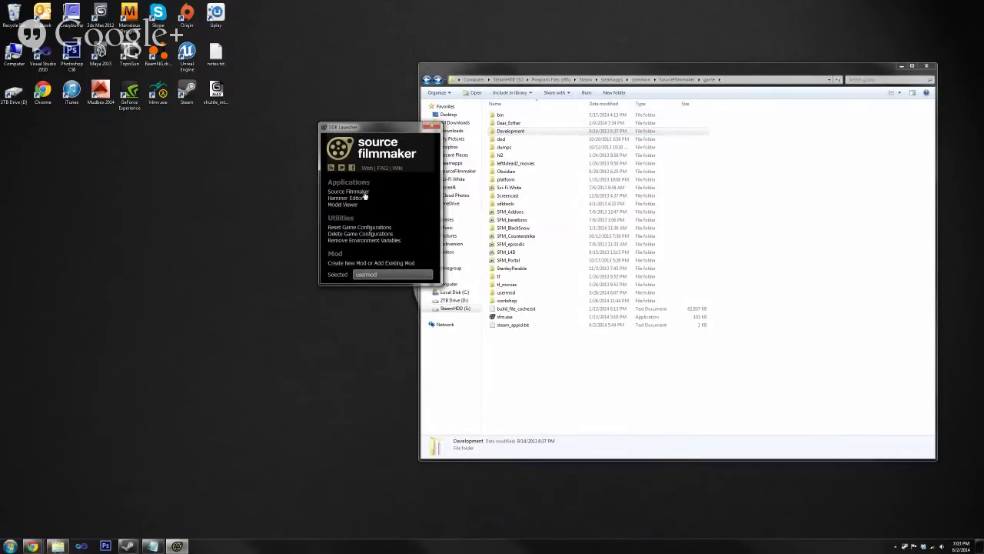
click(519, 190)
double_click(519, 189)
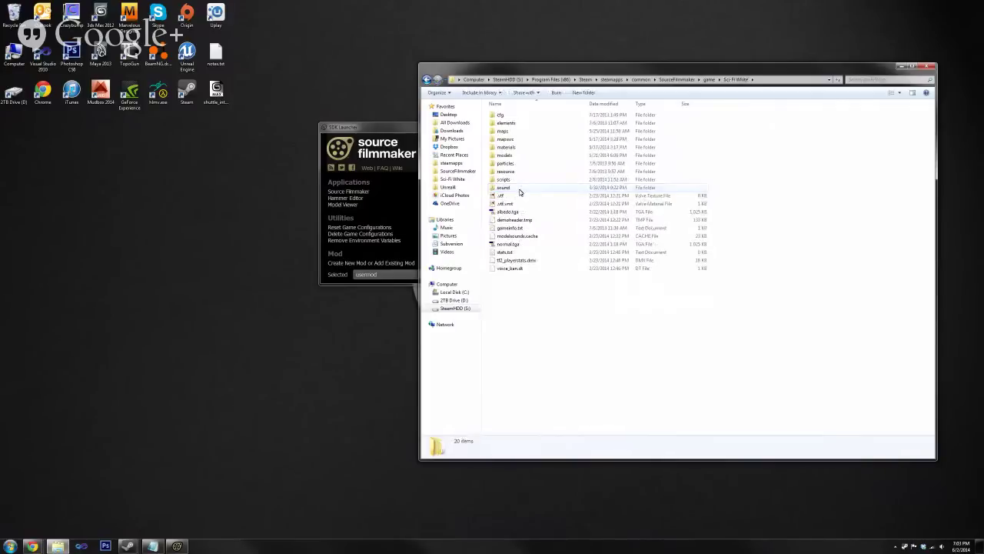
key(BackSpace)
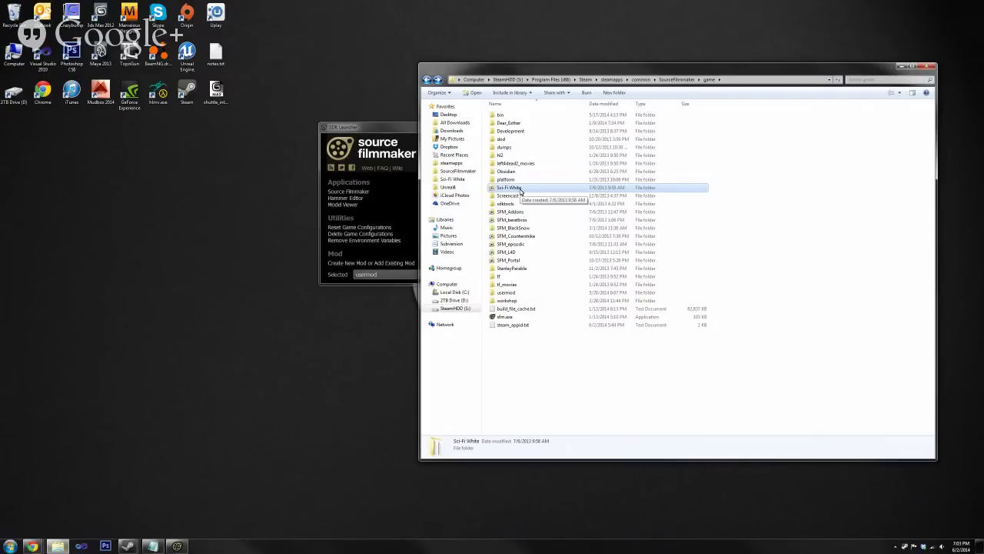
double_click(521, 191)
key(alt+Left)
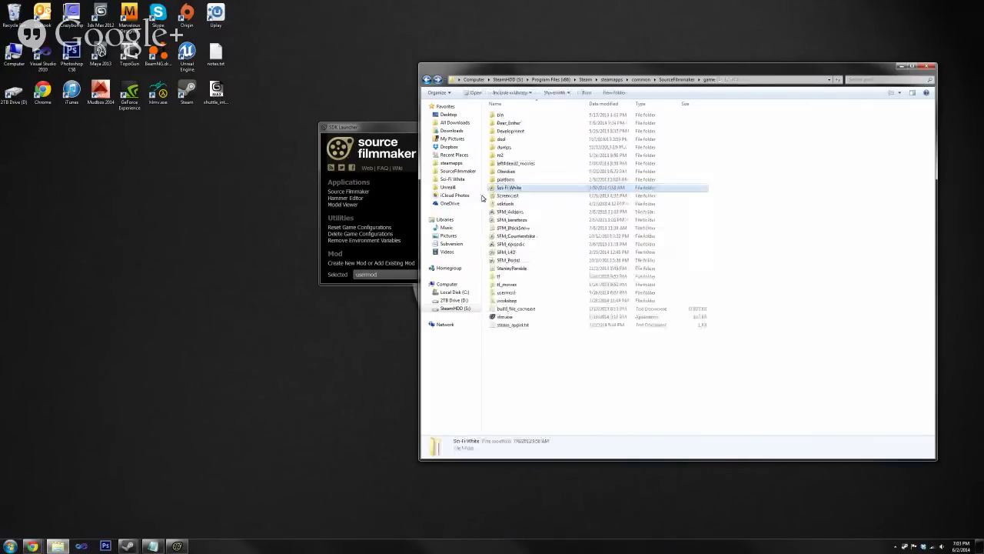
- Start Source Filmmaker from the SDK Launcher with the usermod mod selected, minimize Steam and close the launcher
click(336, 193)
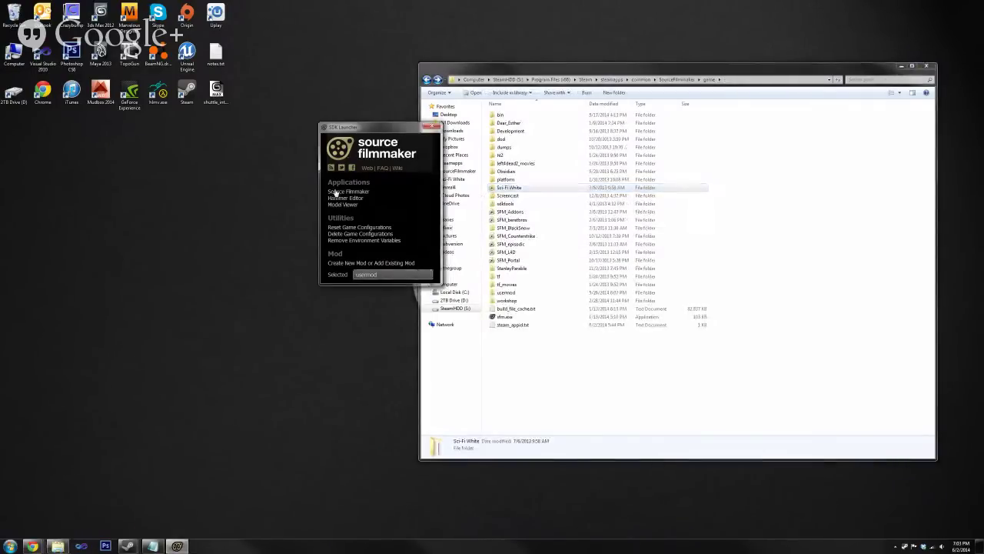
double_click(336, 193)
click(552, 298)
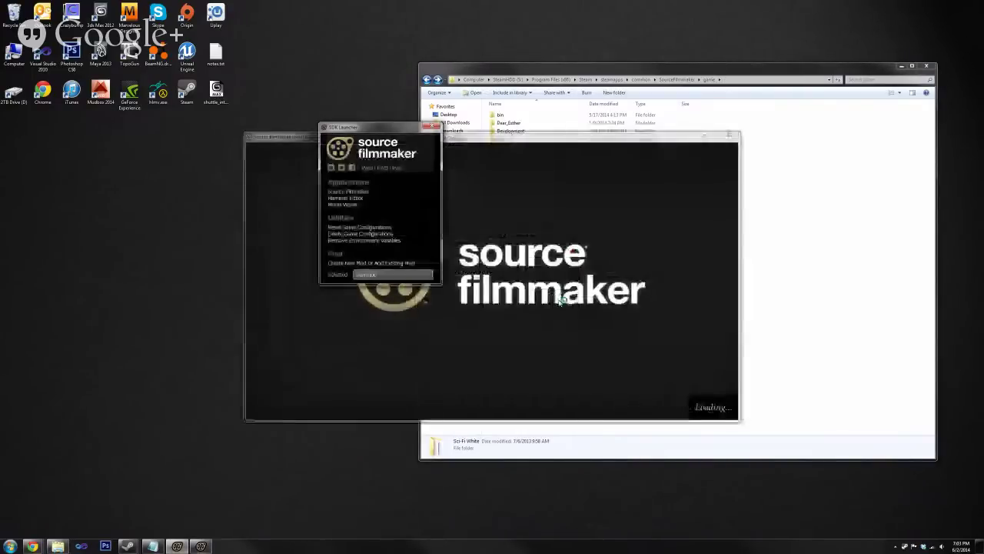
click(476, 139)
mouse_move(128, 546)
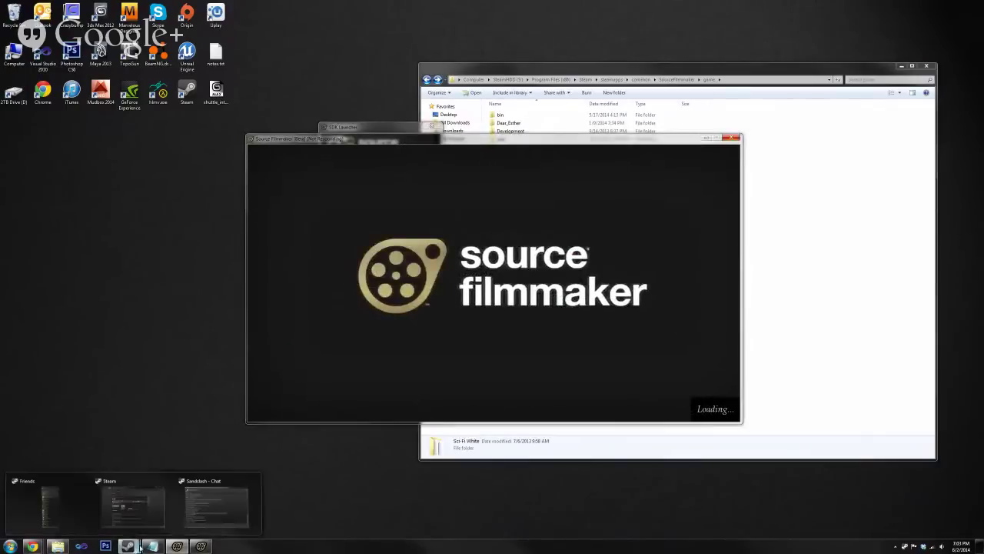
click(154, 519)
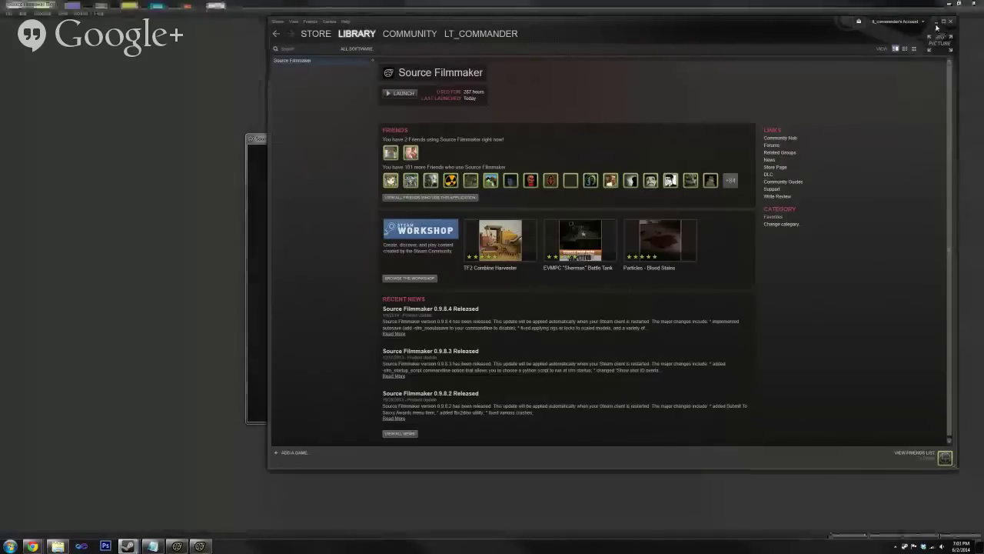
click(936, 24)
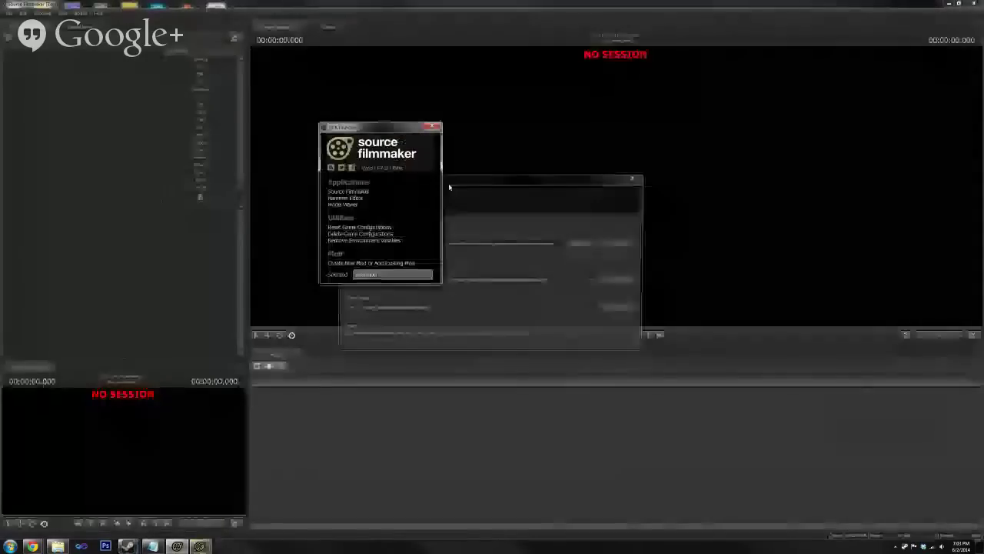
click(428, 128)
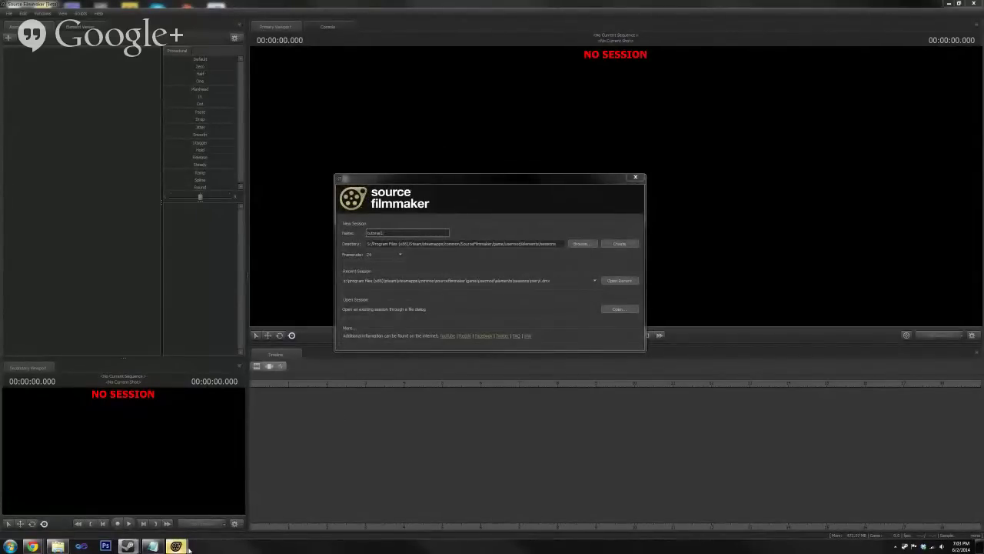
mouse_move(184, 548)
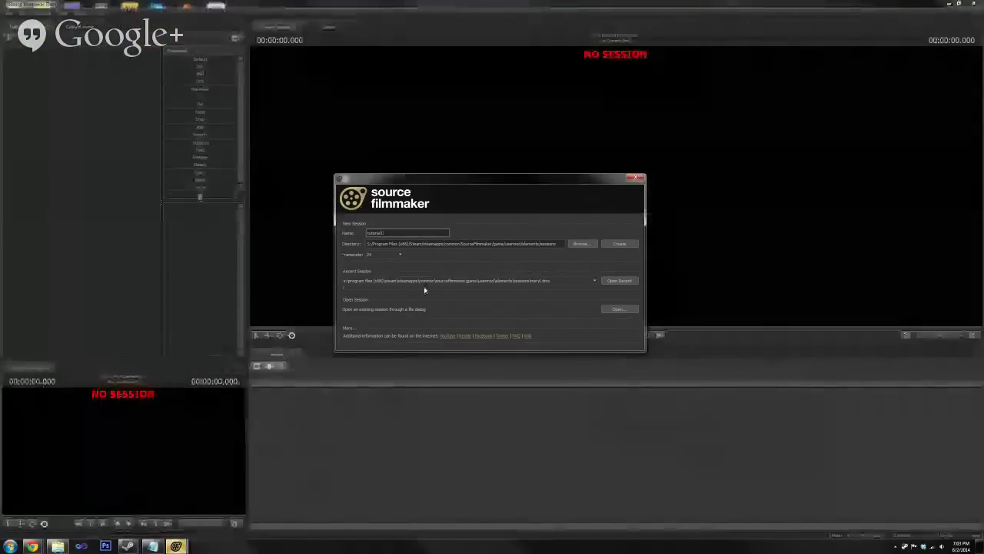
mouse_move(32, 546)
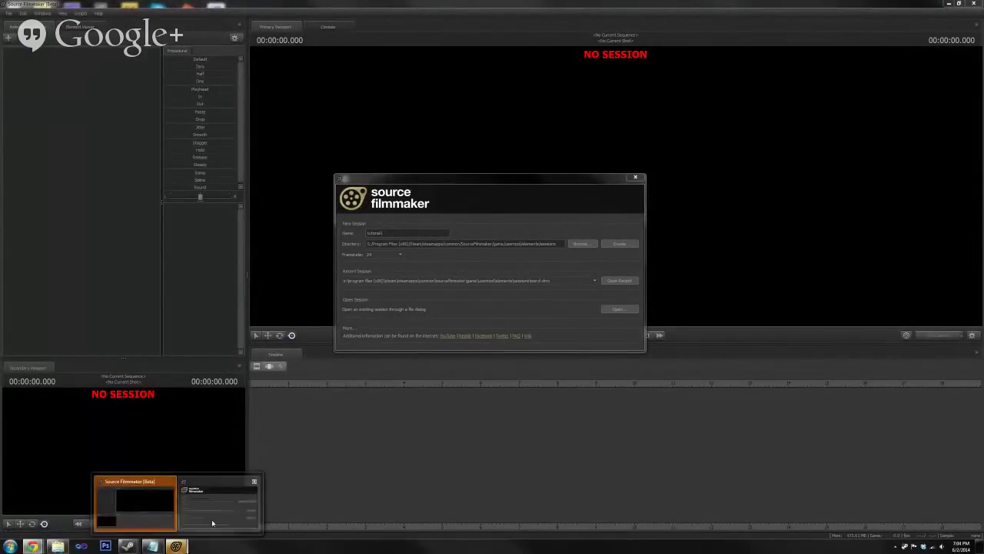
click(134, 499)
click(34, 546)
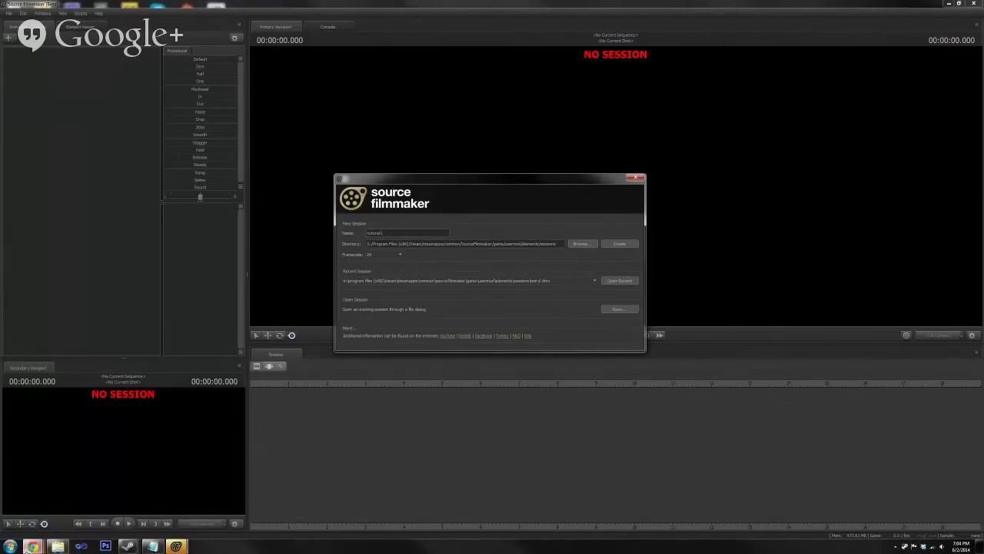
click(52, 504)
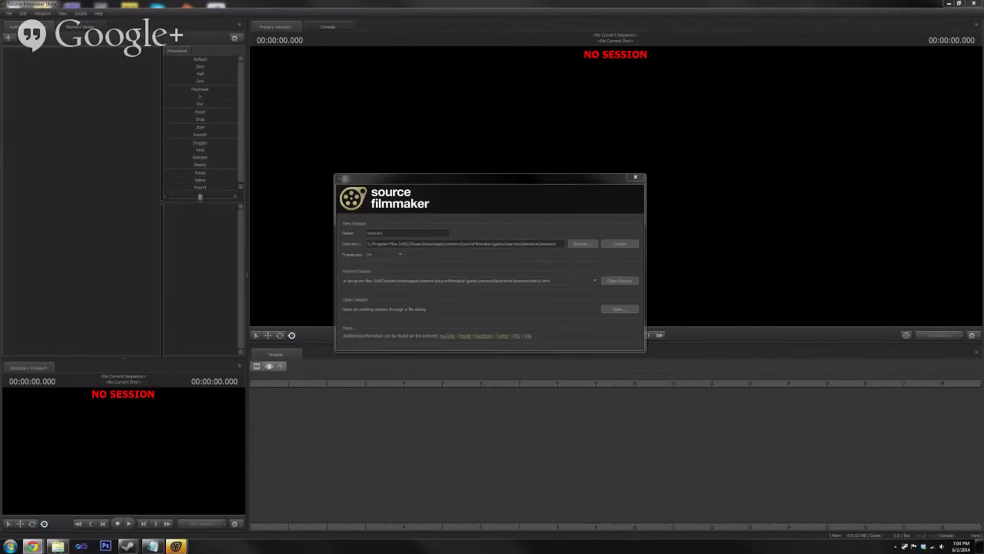
mouse_move(178, 544)
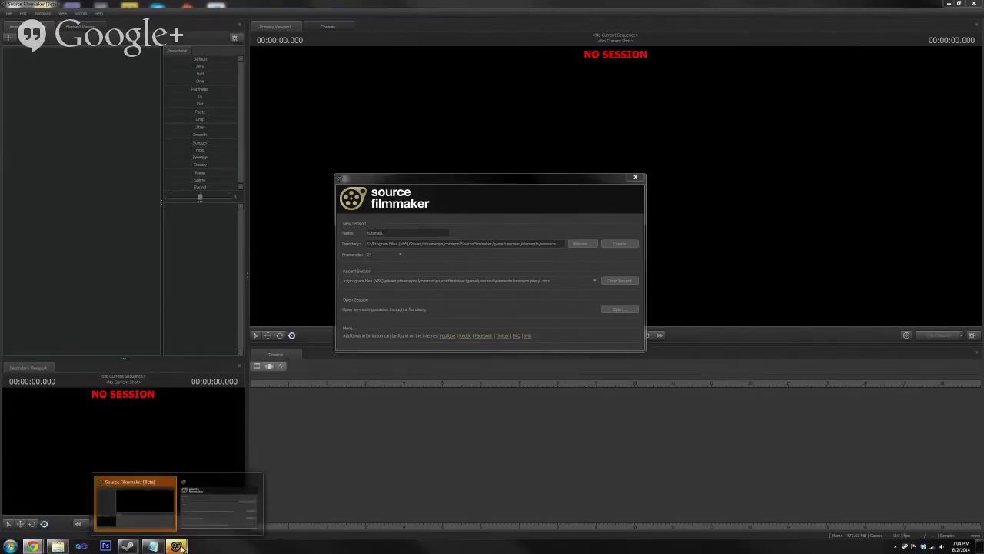
click(195, 523)
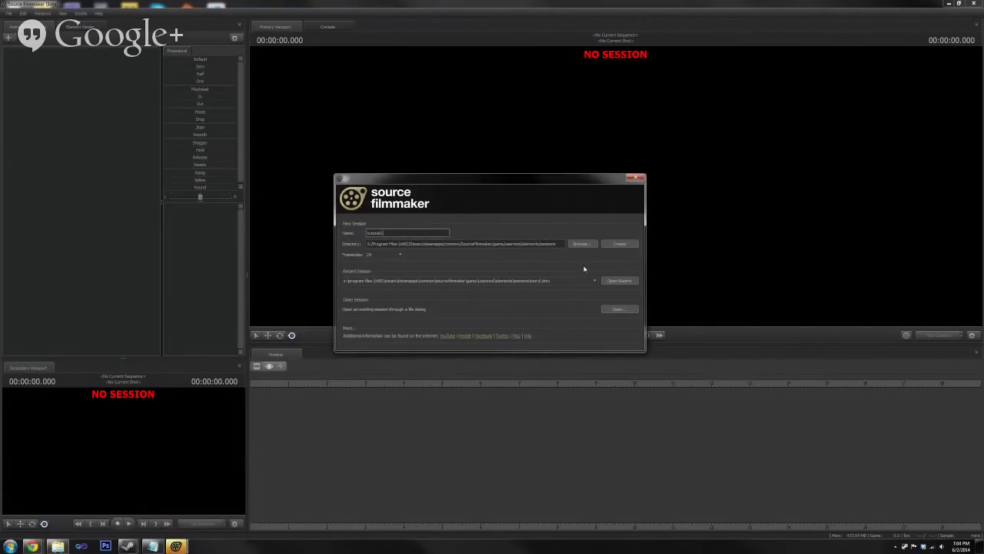
click(153, 546)
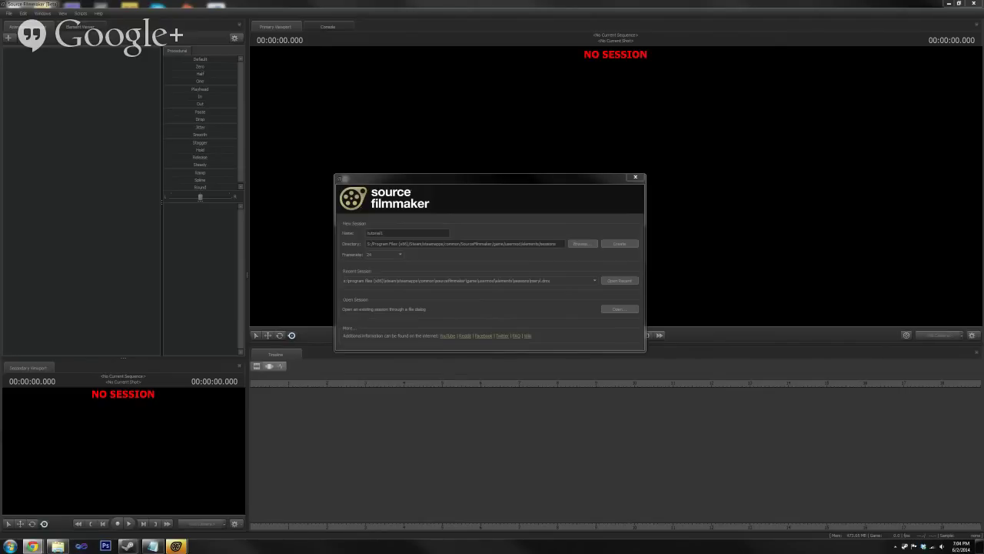
click(178, 547)
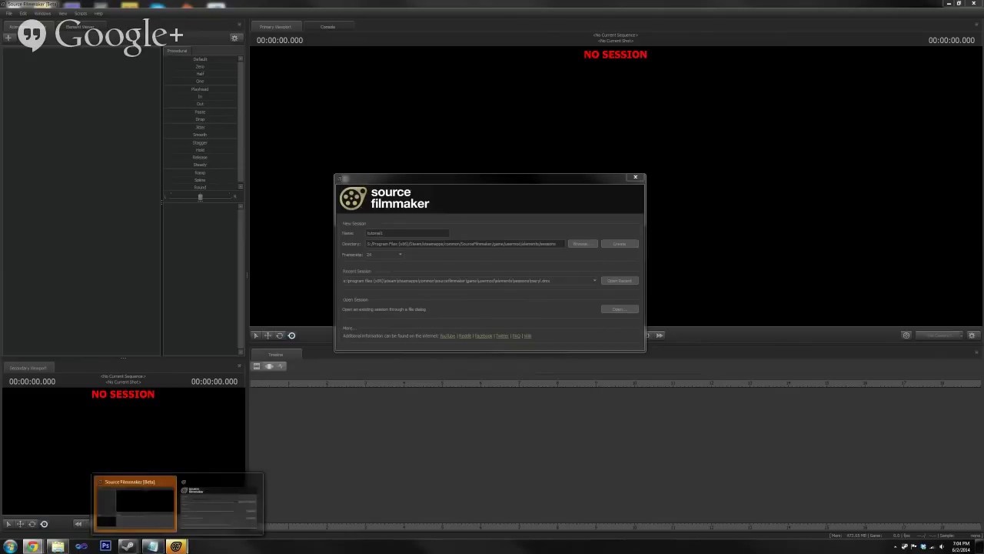
click(220, 513)
click(35, 548)
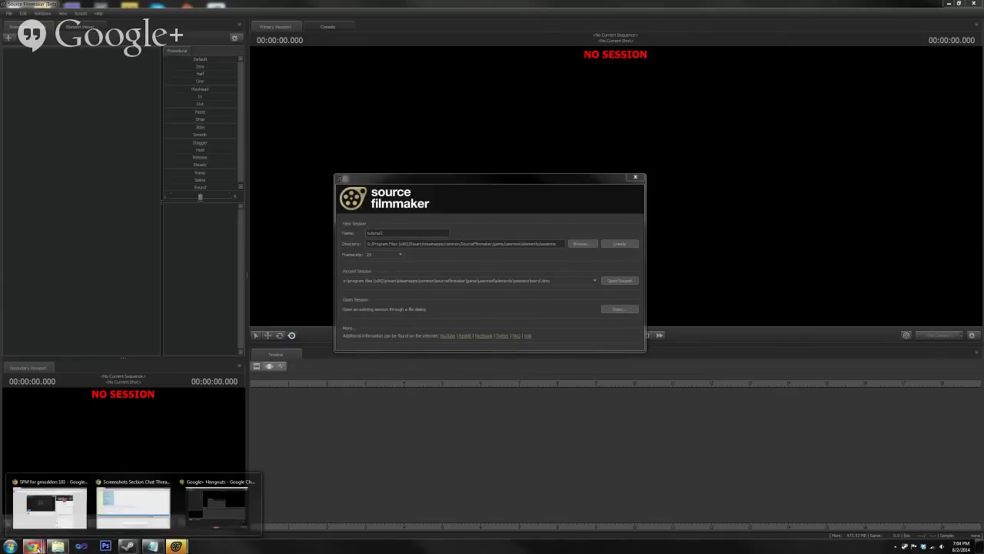
click(107, 510)
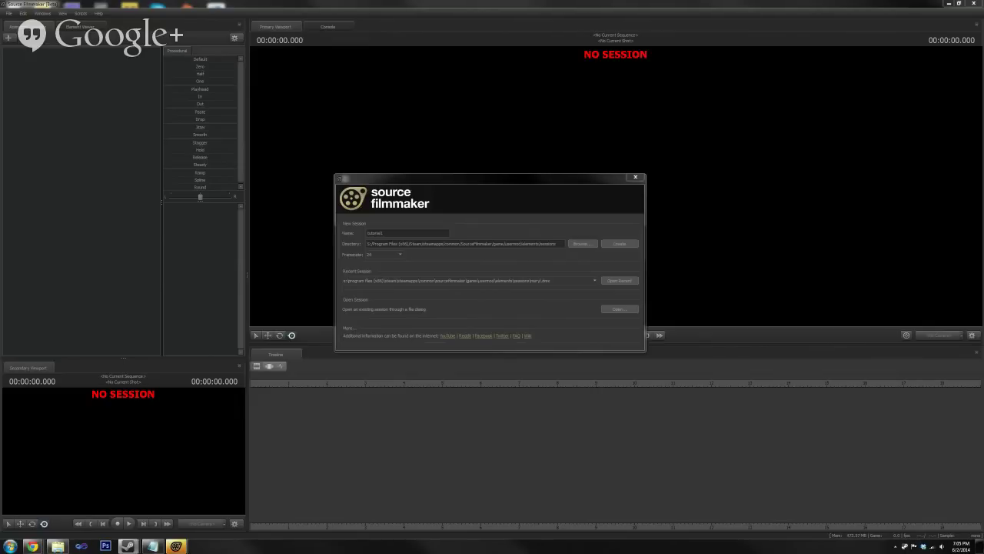
mouse_move(33, 546)
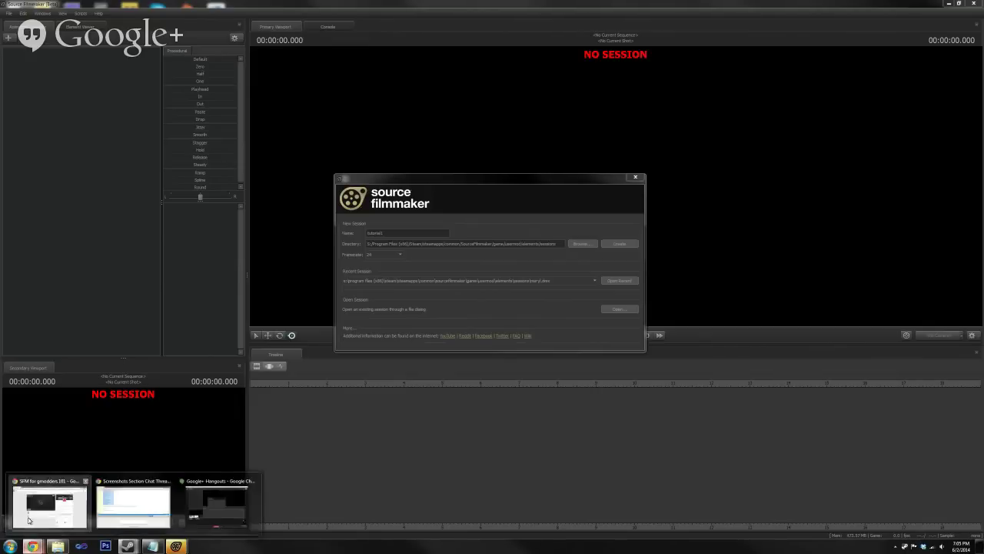
click(49, 506)
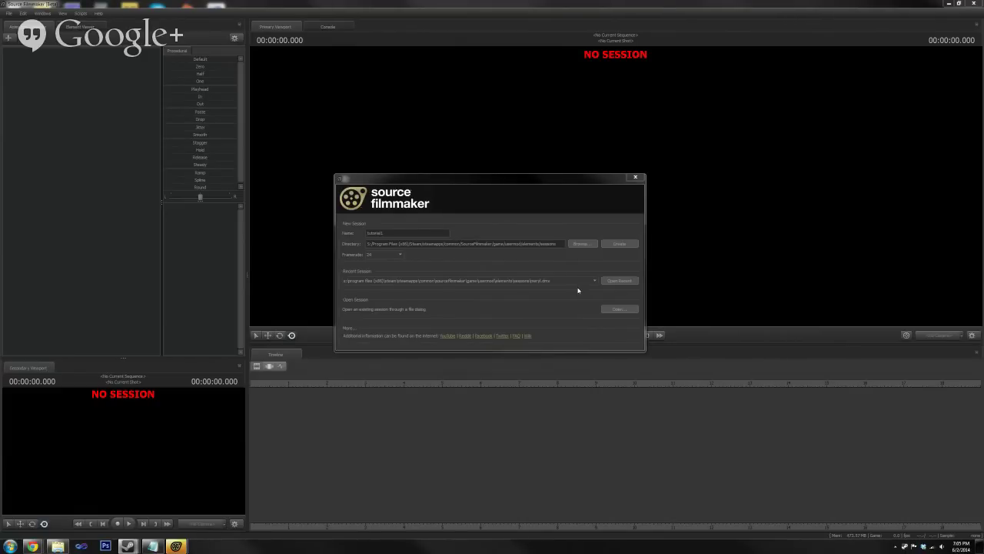
- Create a new session named tutorial1 in the usermod sessions directory at a framerate of 24
double_click(382, 231)
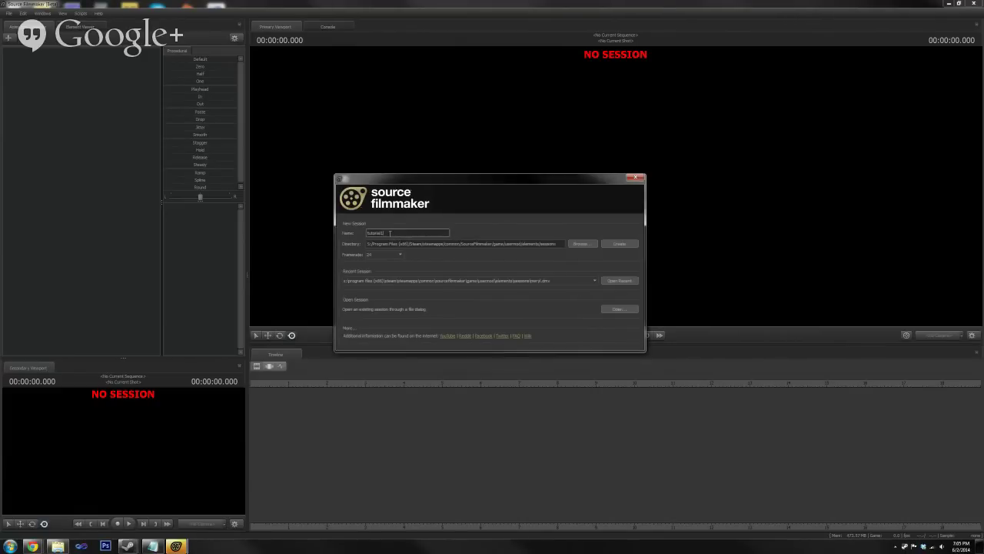
click(429, 234)
click(620, 244)
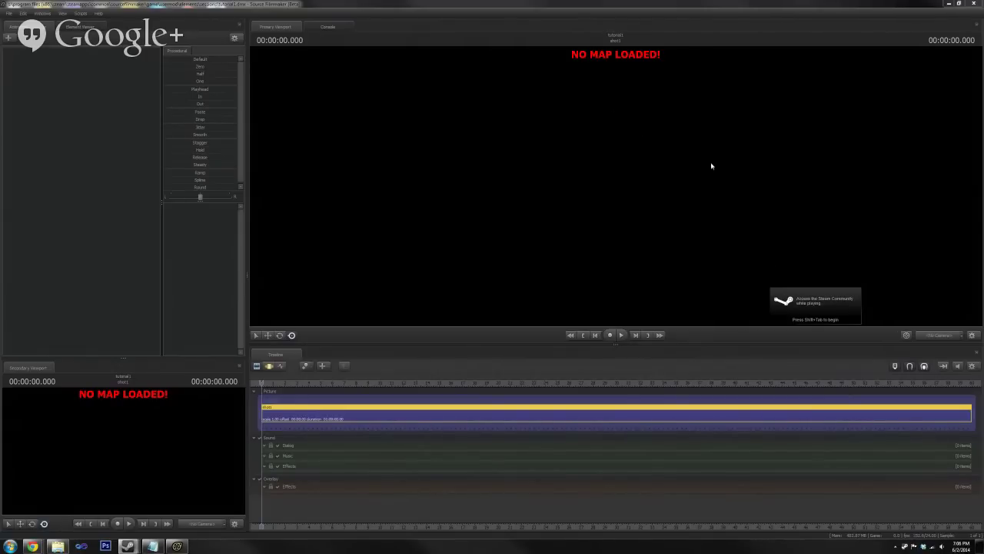
- Start loading a map into the session, clear the file filter and look through the available mods, keeping All Mods selected
right_click(542, 122)
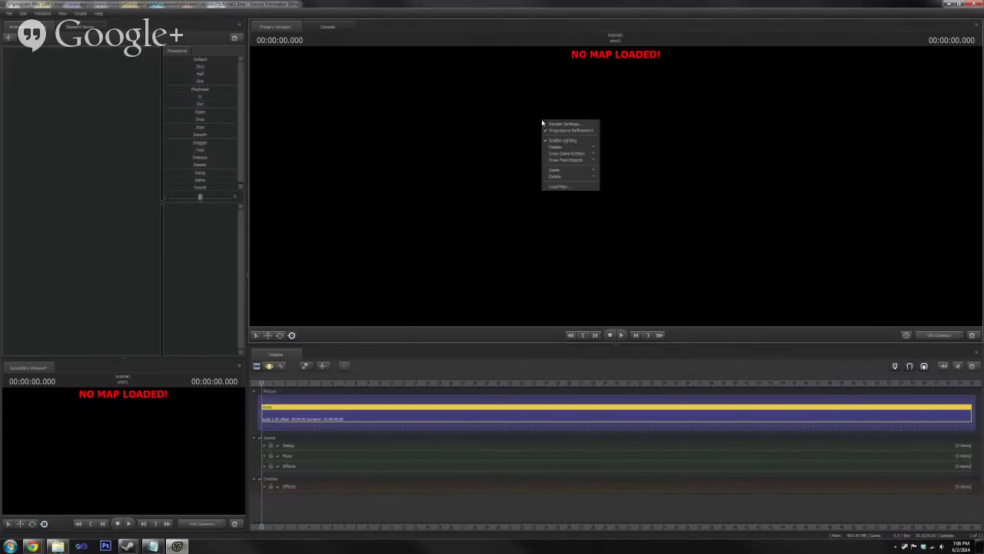
click(559, 187)
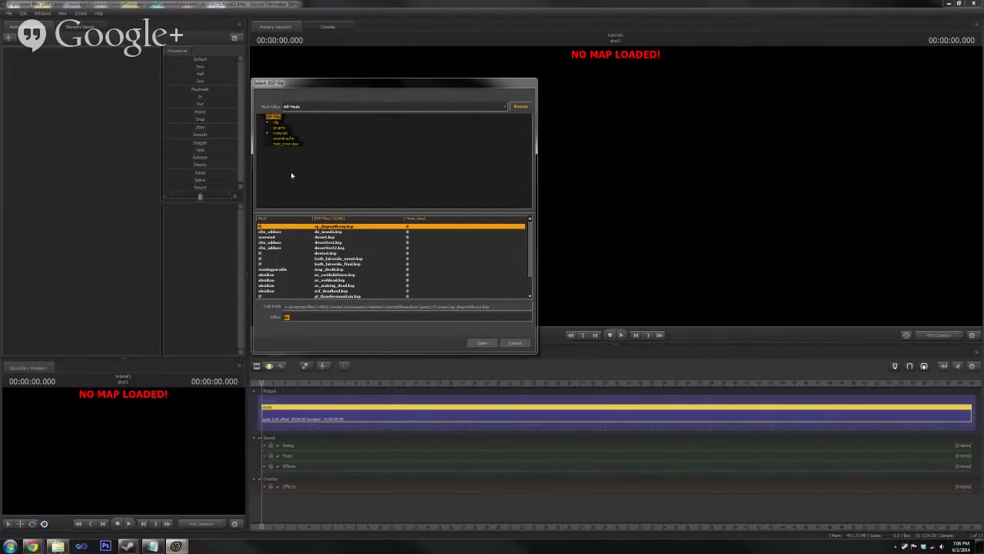
key(BackSpace)
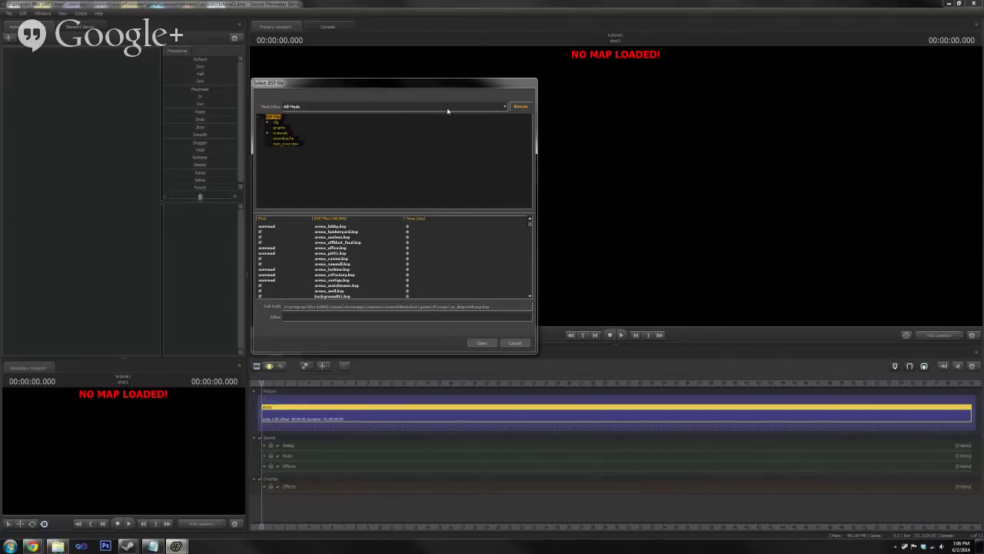
click(507, 108)
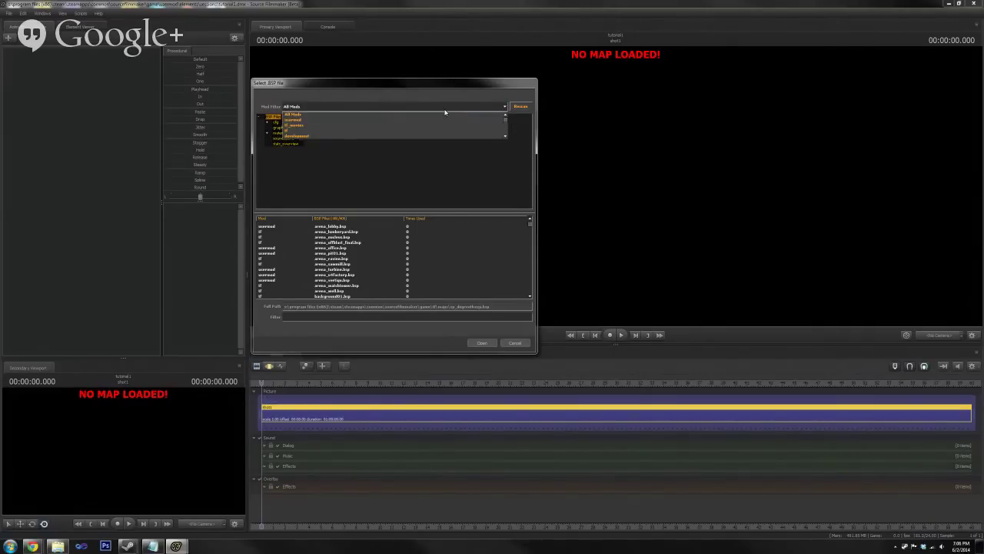
scroll(420, 130, down, 3)
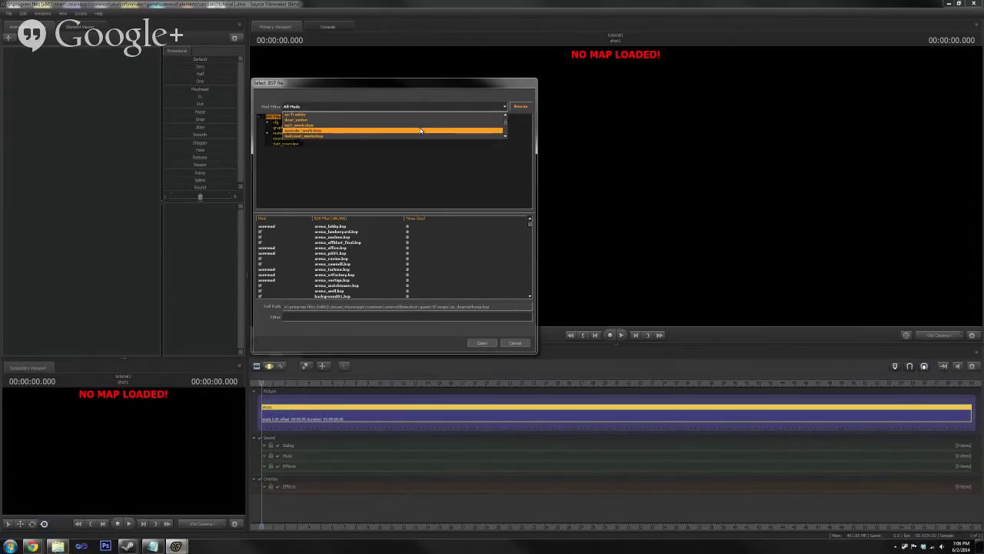
scroll(420, 130, down, 5)
scroll(420, 130, up, 5)
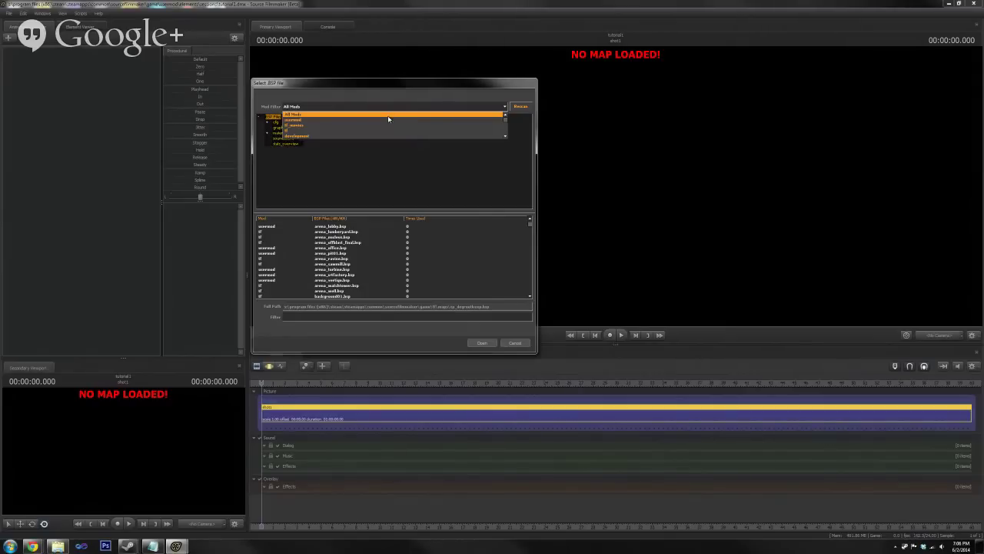
click(382, 114)
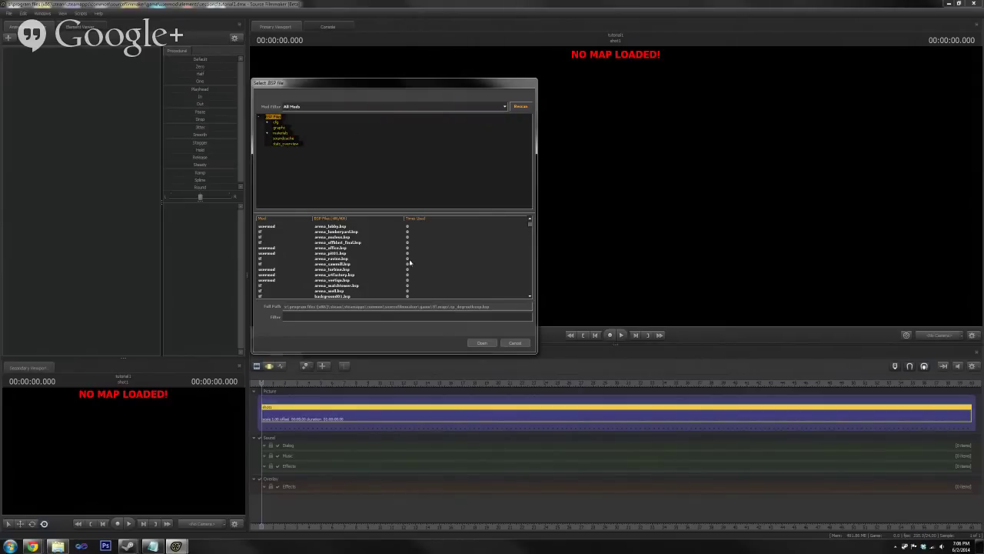
- Browse the available maps, filter them by "de_" and load the de_wanda.bsp map from the sfm_addons mod
drag(531, 225, 531, 233)
scroll(531, 232, down, 3)
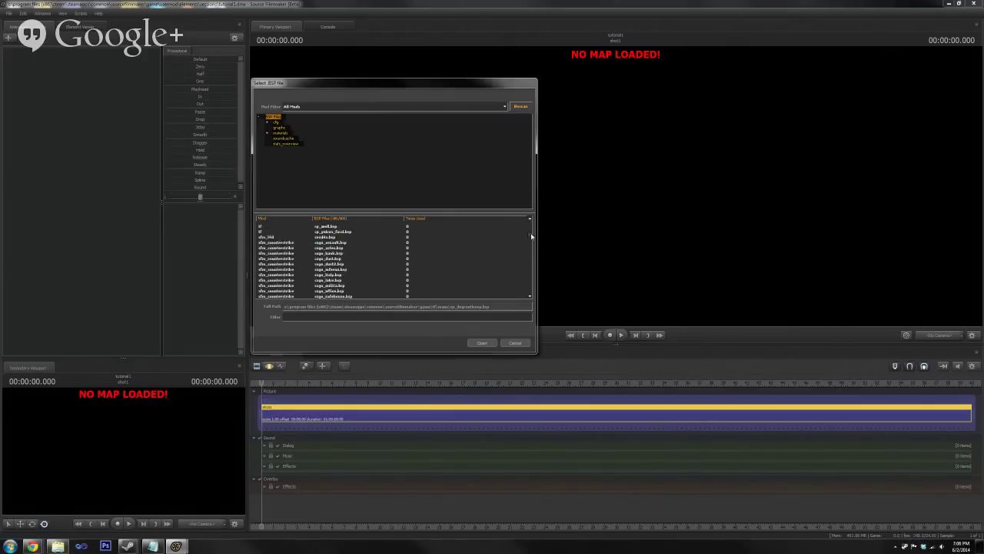
scroll(430, 257, down, 10)
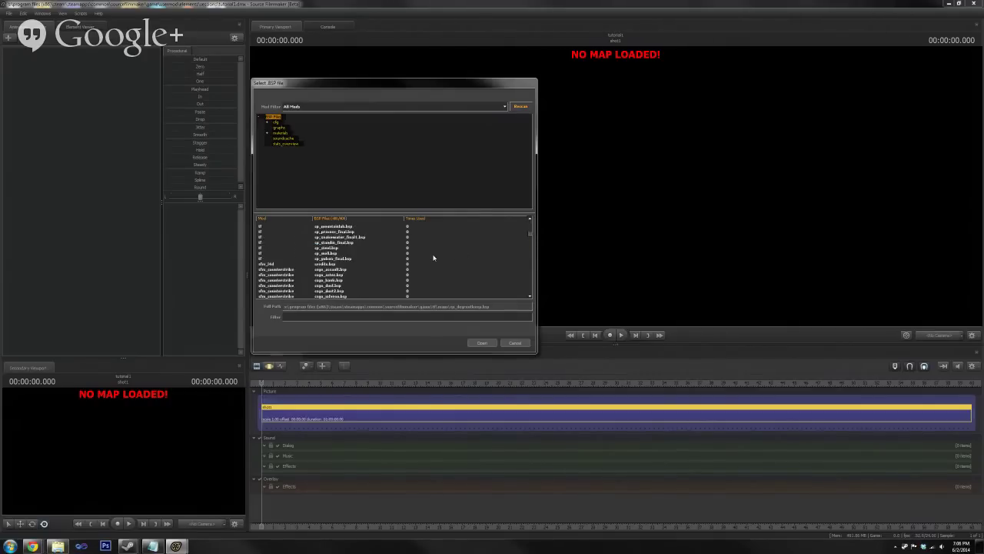
scroll(432, 258, down, 8)
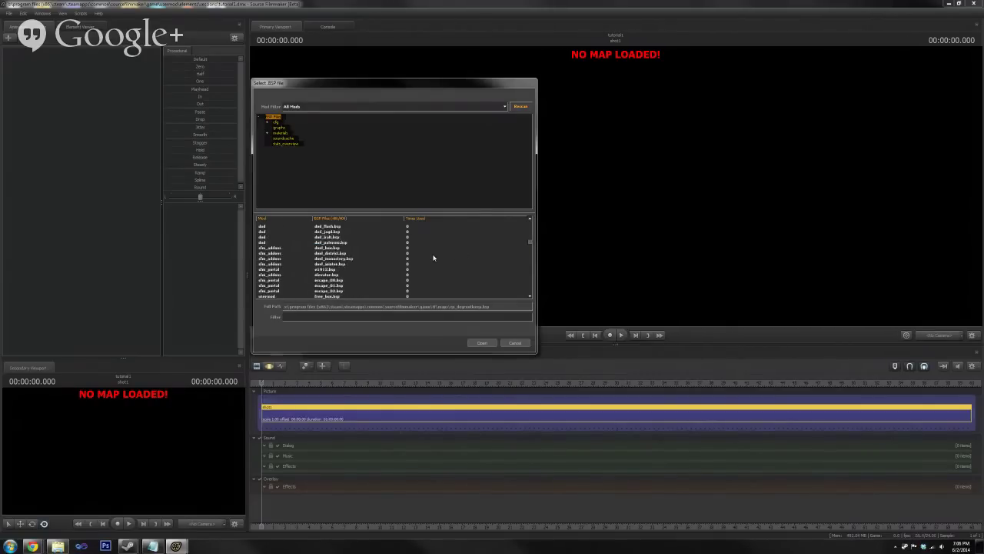
scroll(433, 258, down, 2)
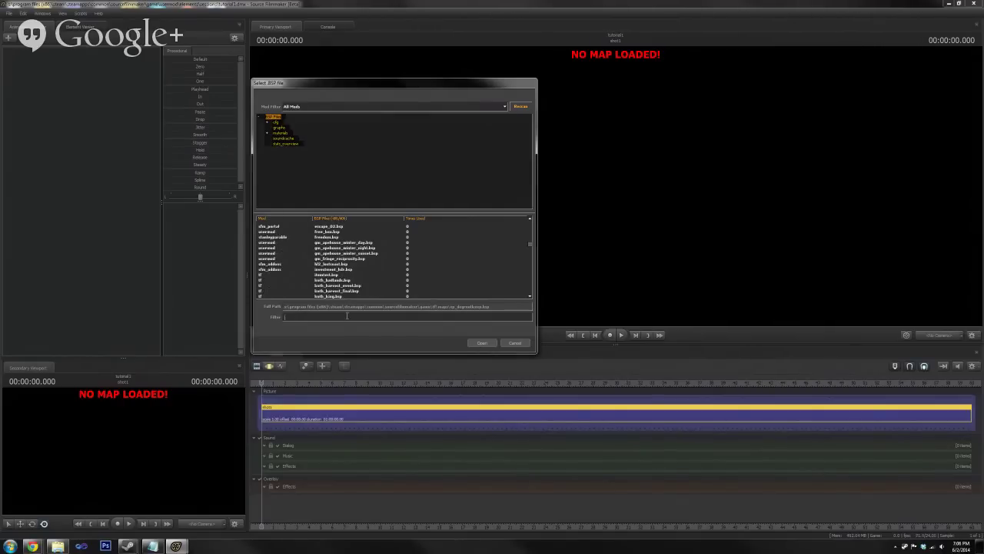
text(de)
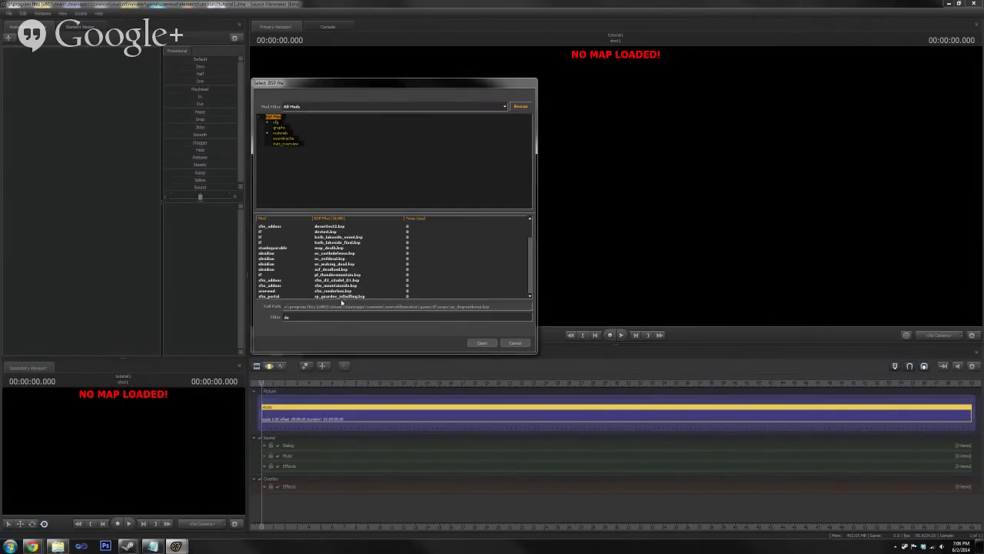
text(_)
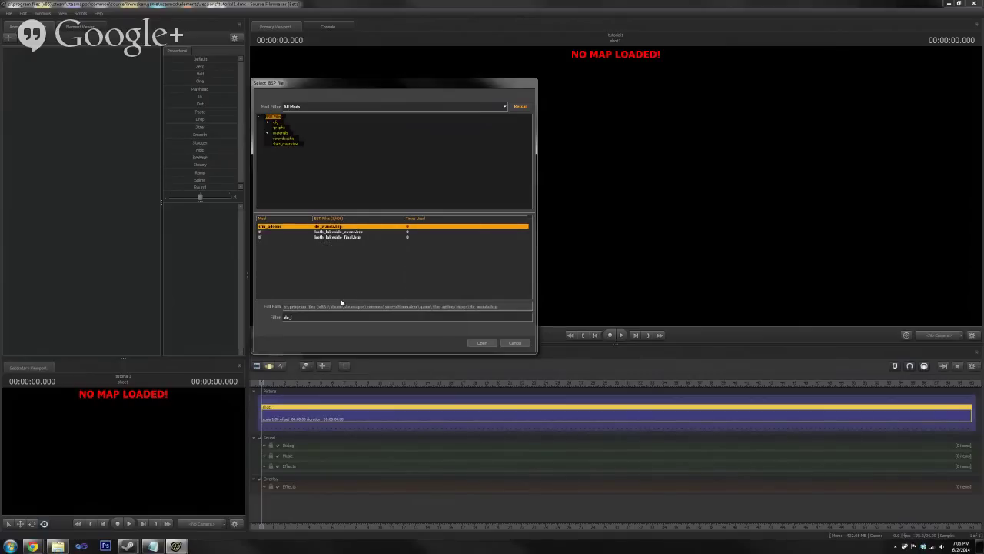
click(482, 343)
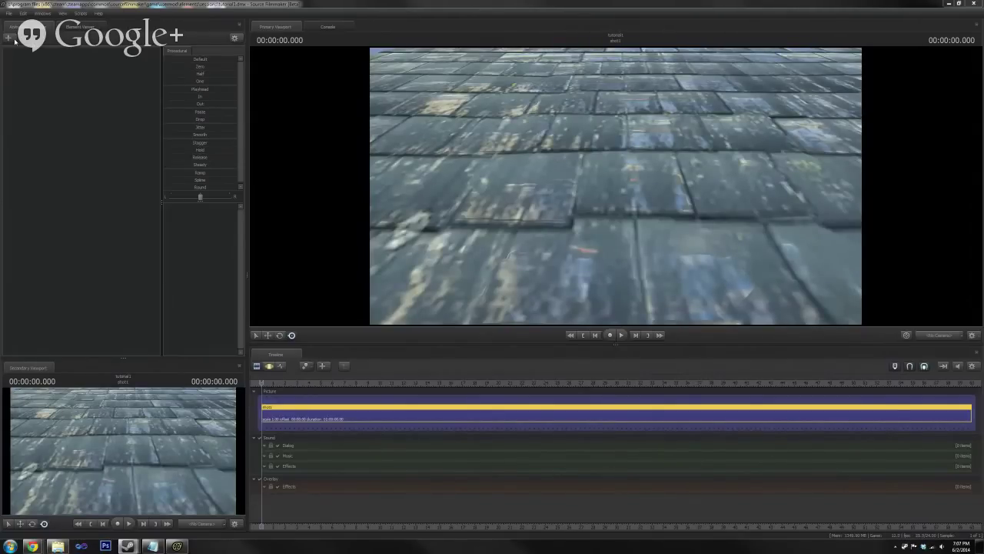
- View the map through the work camera in the primary viewport and fly past the fountain to the street with umbrellas
click(10, 38)
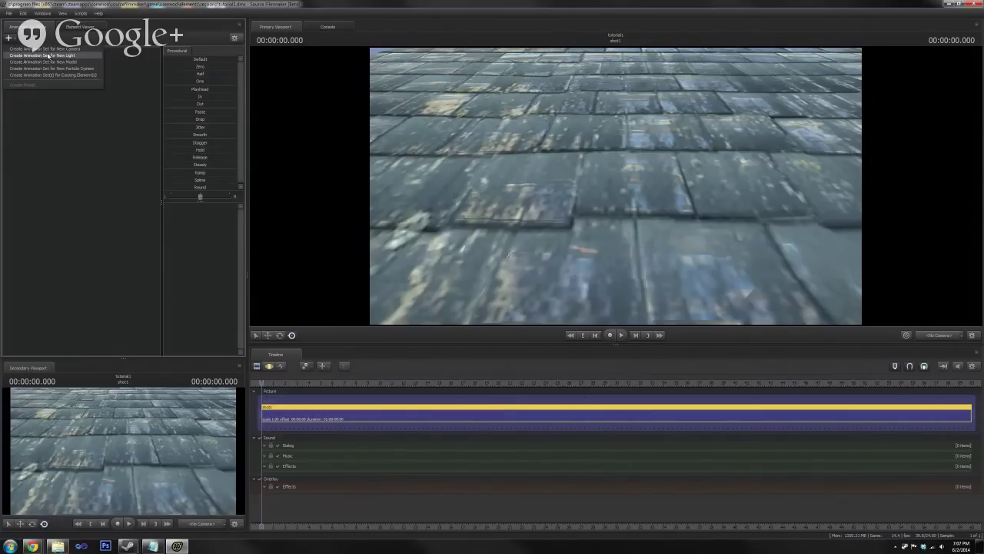
click(616, 189)
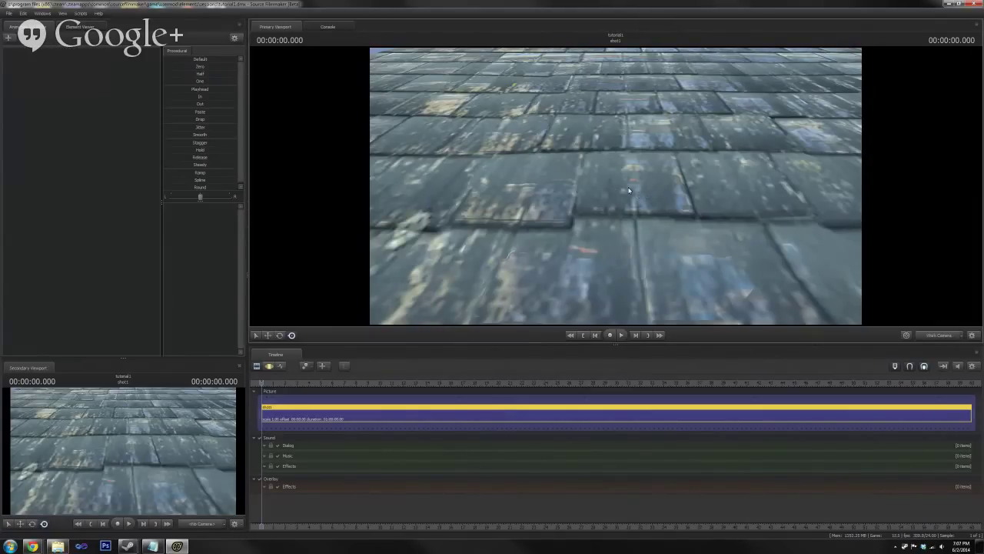
drag(629, 190, 609, 175)
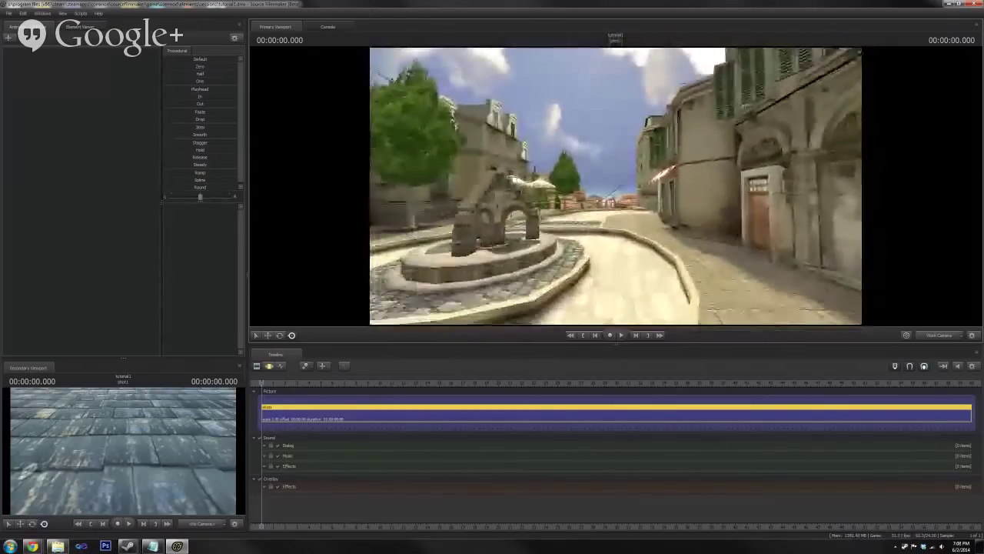
key(w)
drag(616, 186, 730, 186)
key(w)
drag(615, 186, 654, 170)
drag(692, 198, 585, 198)
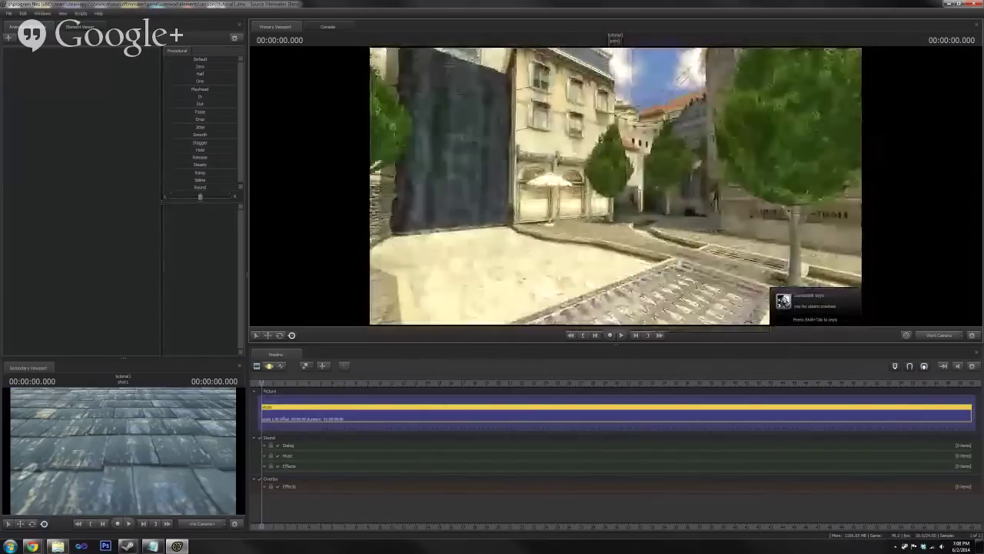
key(w)
drag(616, 186, 431, 186)
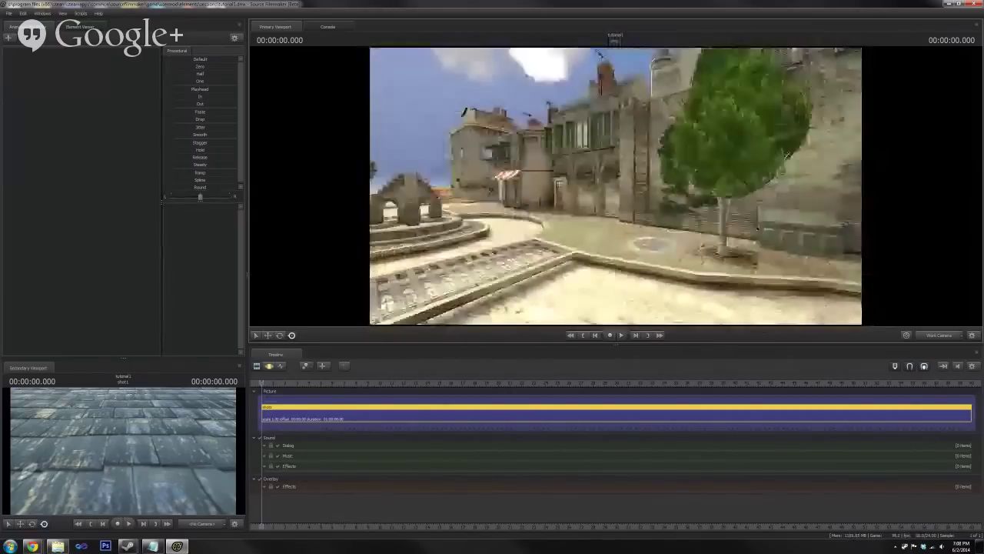
drag(616, 186, 492, 187)
key(w)
key(w)
mouse_move(615, 187)
mouse_down()
mouse_move(769, 187)
mouse_move(523, 186)
mouse_move(596, 188)
mouse_up()
key(w)
key(w)
key(w)
key(w)
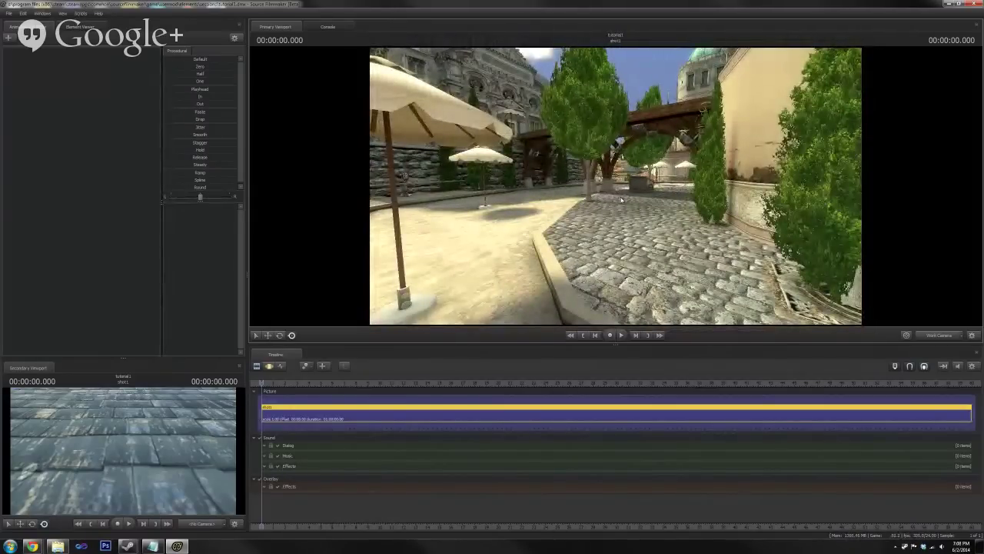
- Enter game mode, fly down into the map with noclip, walk its streets, and briefly bring up the game's console
key(Tab)
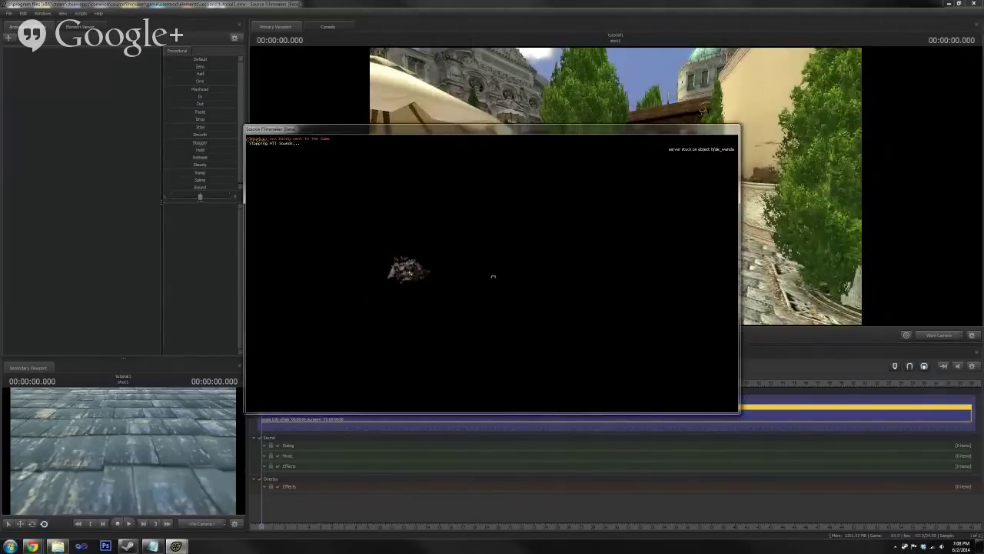
key(v)
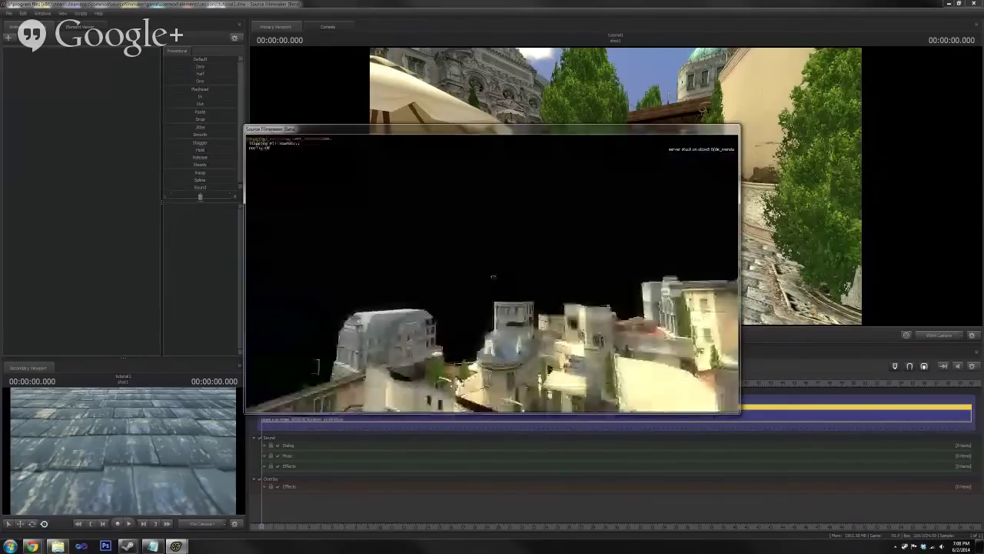
key(w)
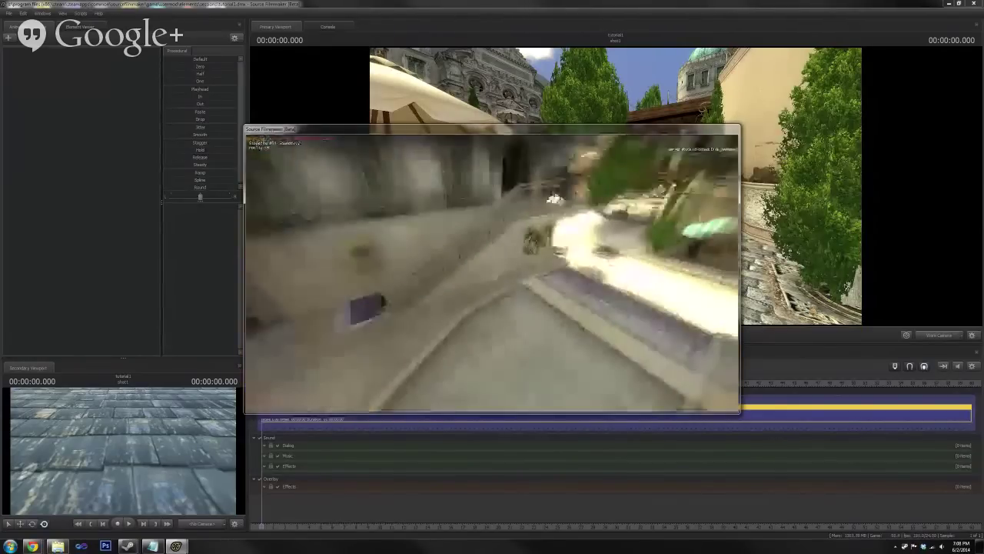
key(v)
key(w)
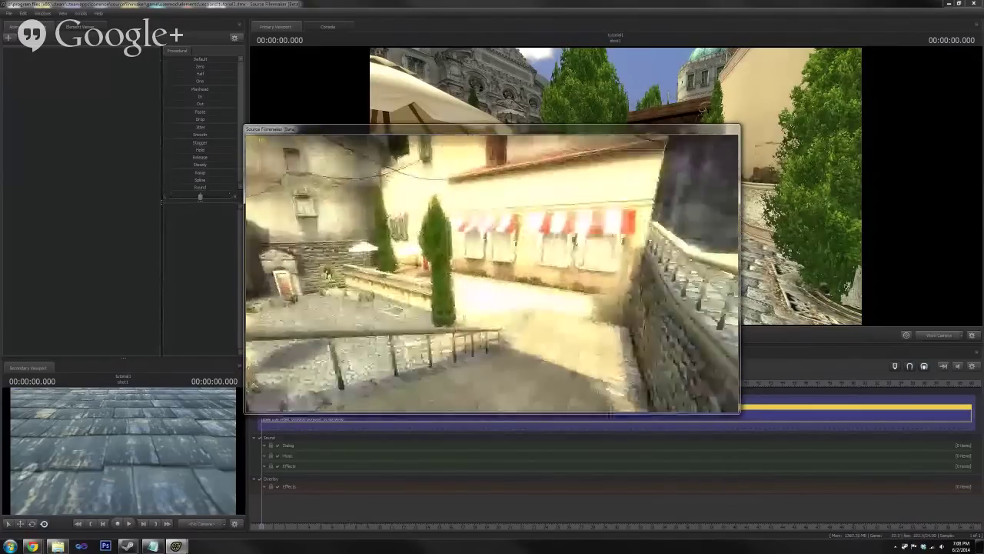
key(w)
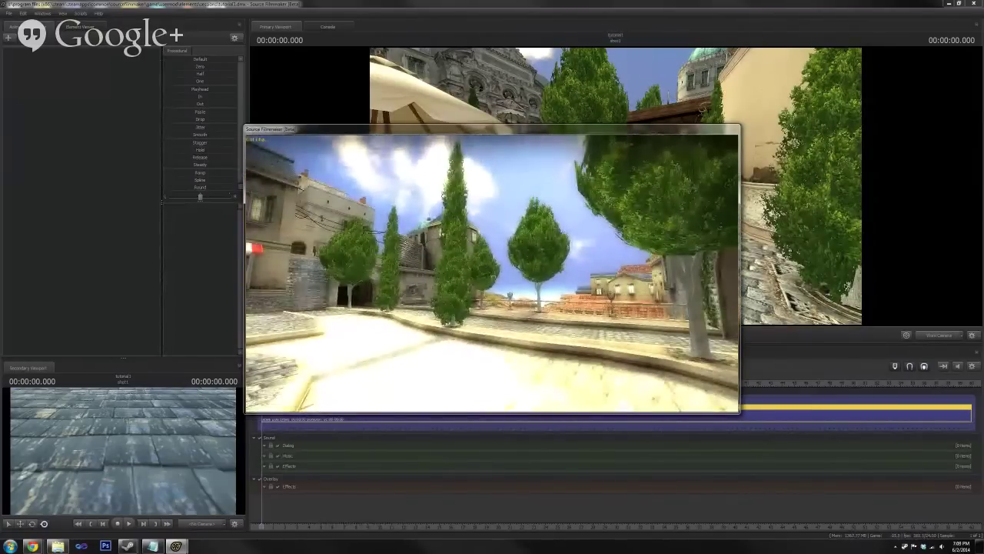
key(grave)
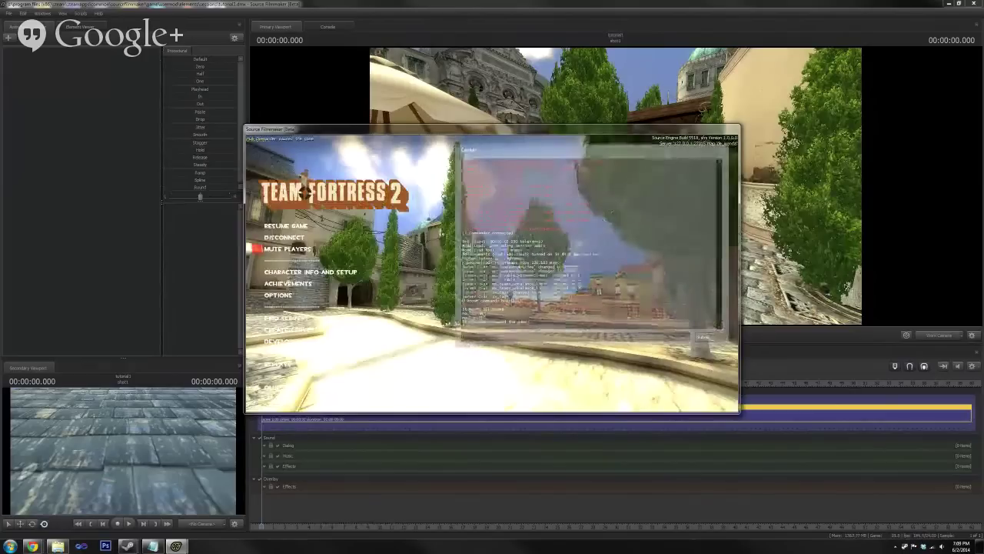
key(Escape)
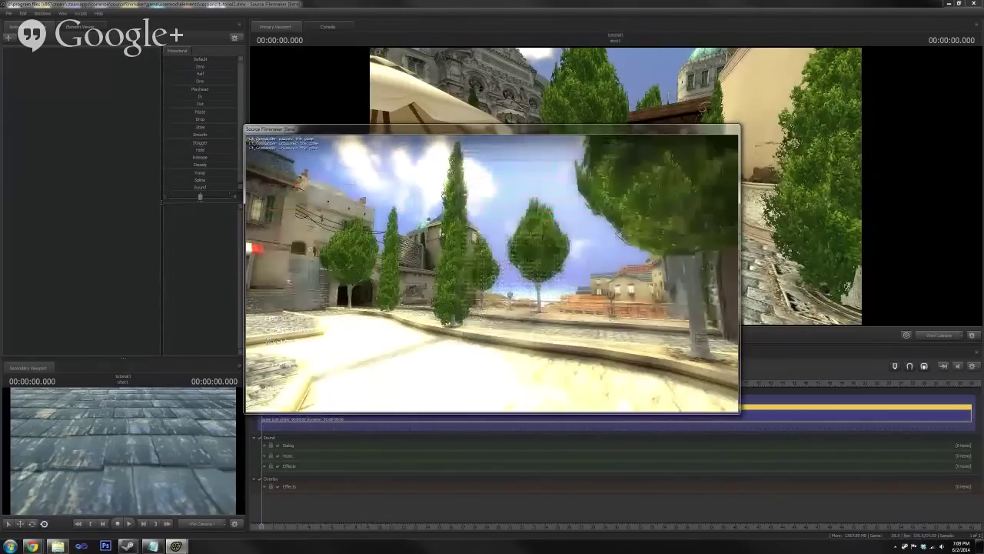
- Leave game mode and aim the work camera across the plaza toward the fountain and umbrellas
key(F11)
drag(494, 277, 538, 288)
key(w)
key(w)
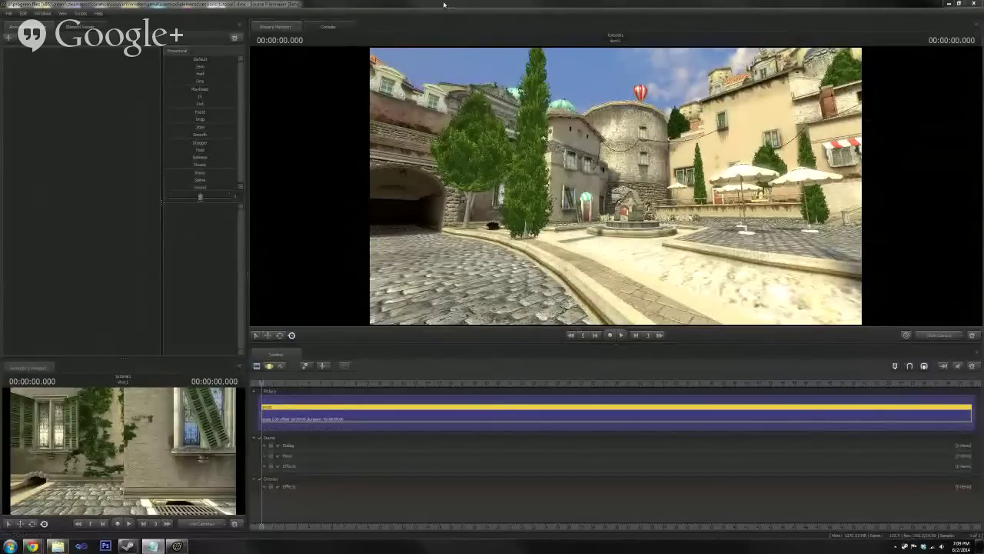
drag(514, 184, 543, 218)
right_drag(550, 230, 542, 230)
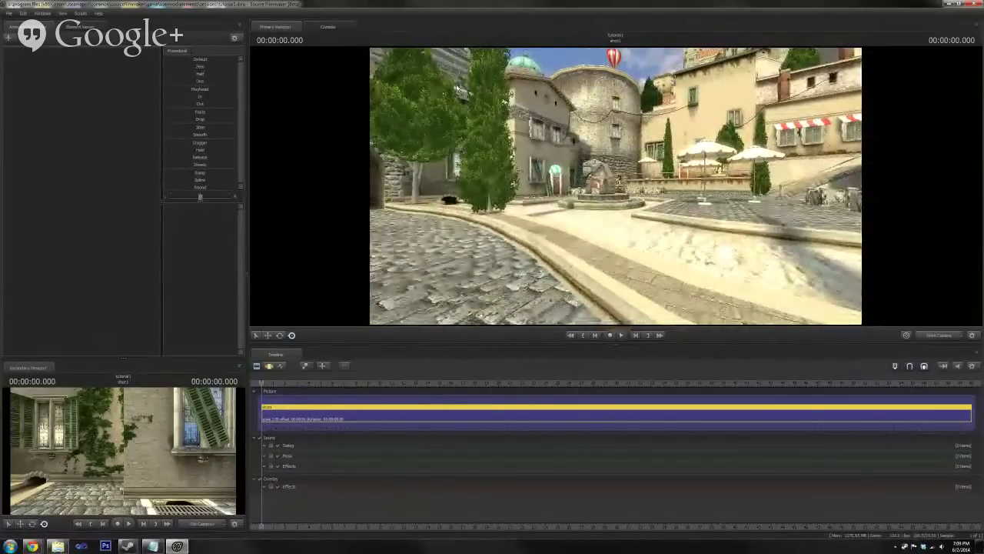
- Look over the console, the primary viewport, the element viewer and the animation set editor's creation options
click(327, 27)
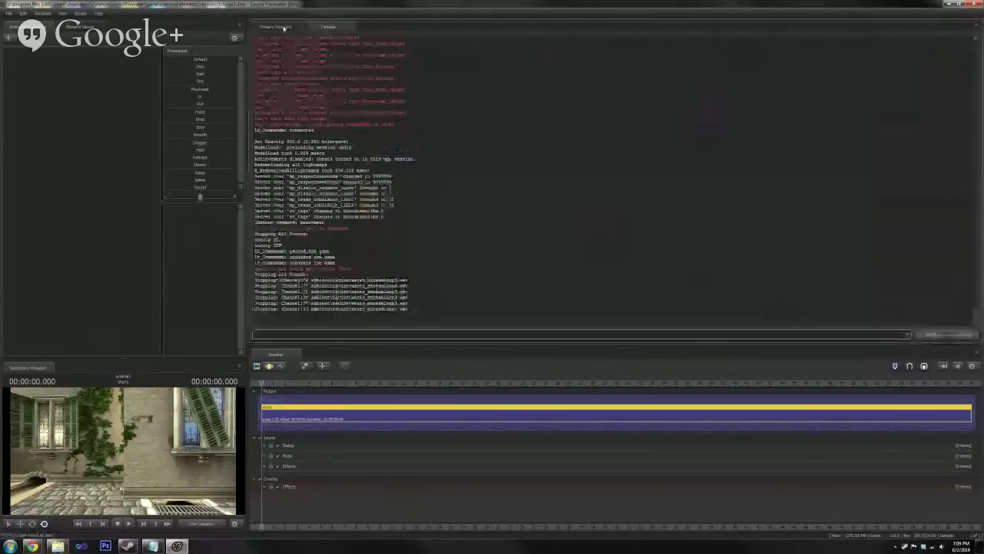
click(278, 27)
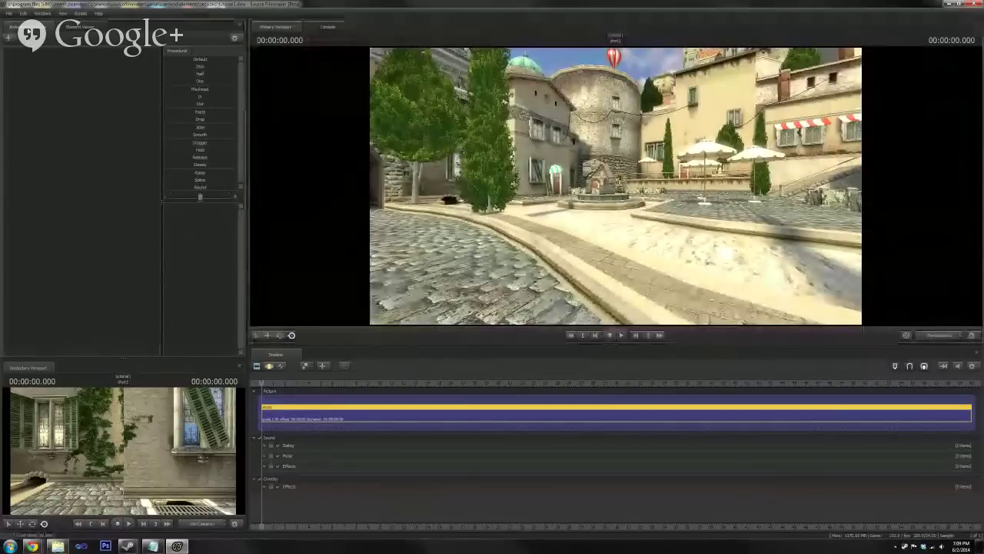
click(70, 30)
click(26, 30)
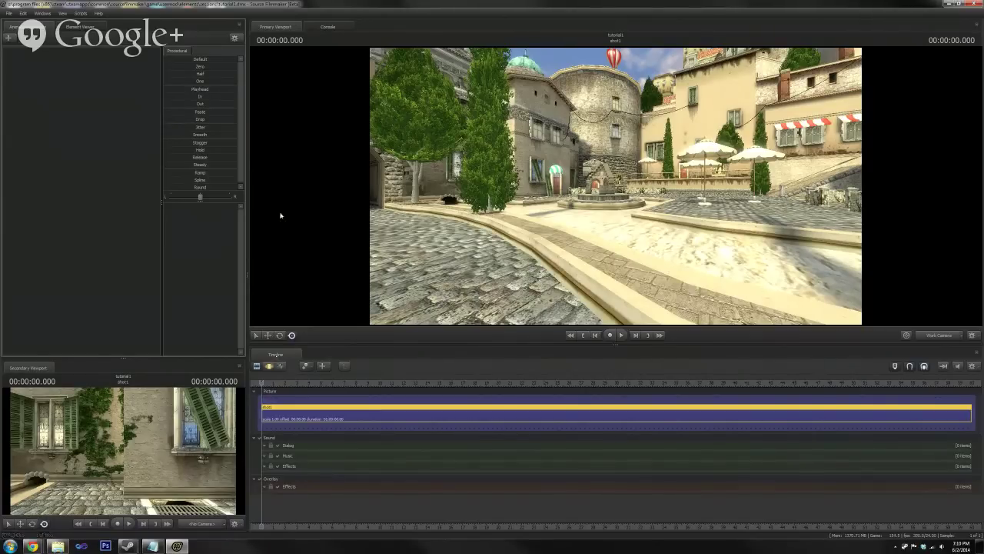
click(10, 38)
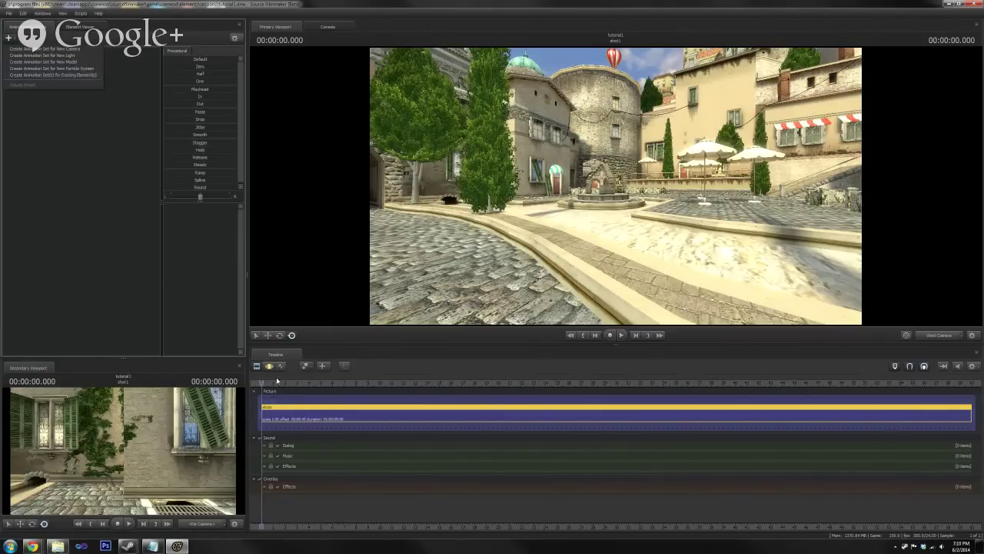
click(373, 368)
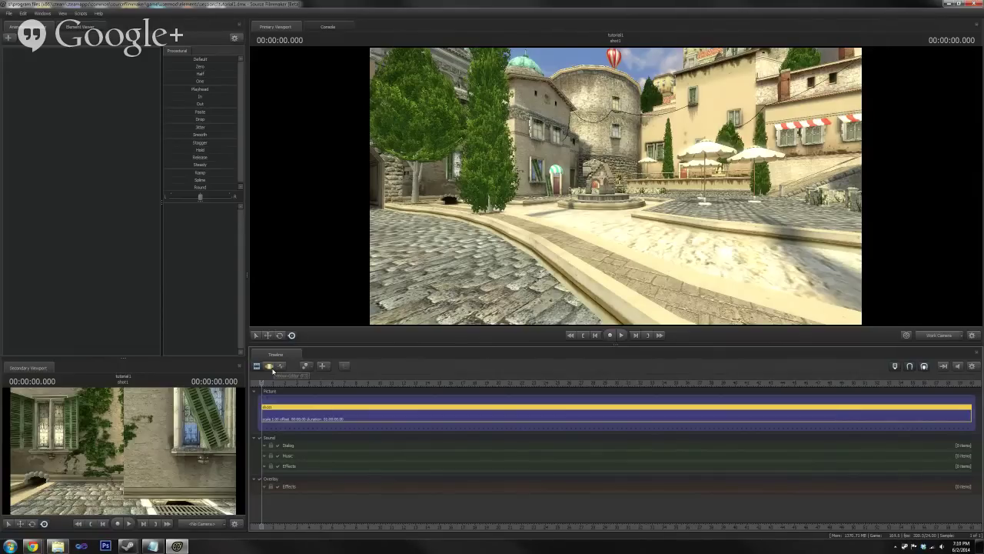
- Start an animation set for a new model and browse the model folders to lt_c, sci_fi, humans
click(10, 40)
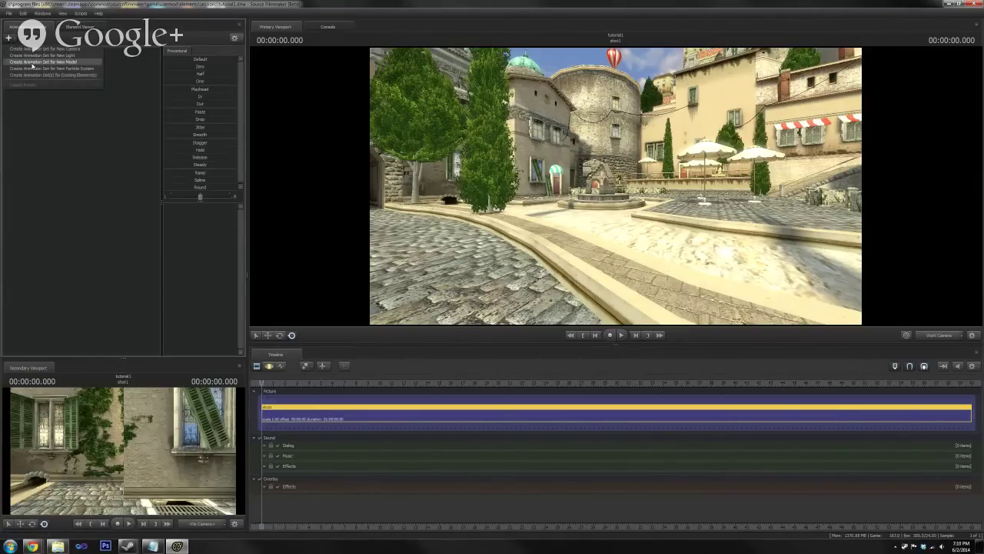
click(32, 62)
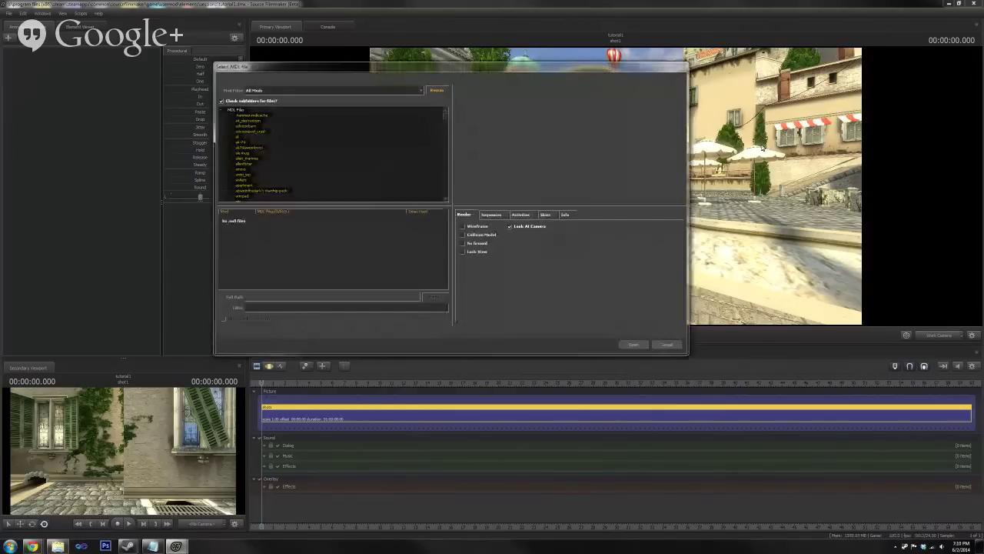
drag(555, 69, 527, 79)
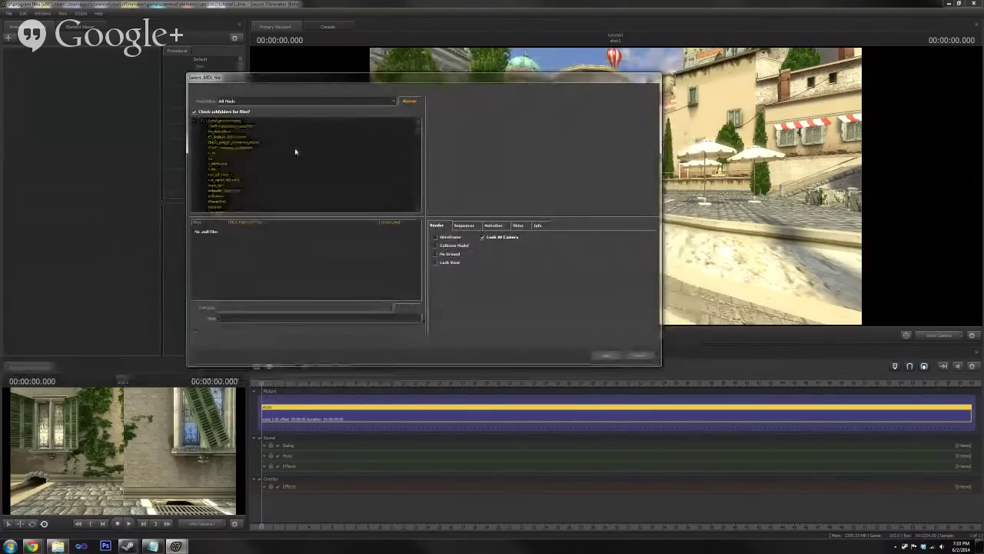
scroll(296, 151, down, 10)
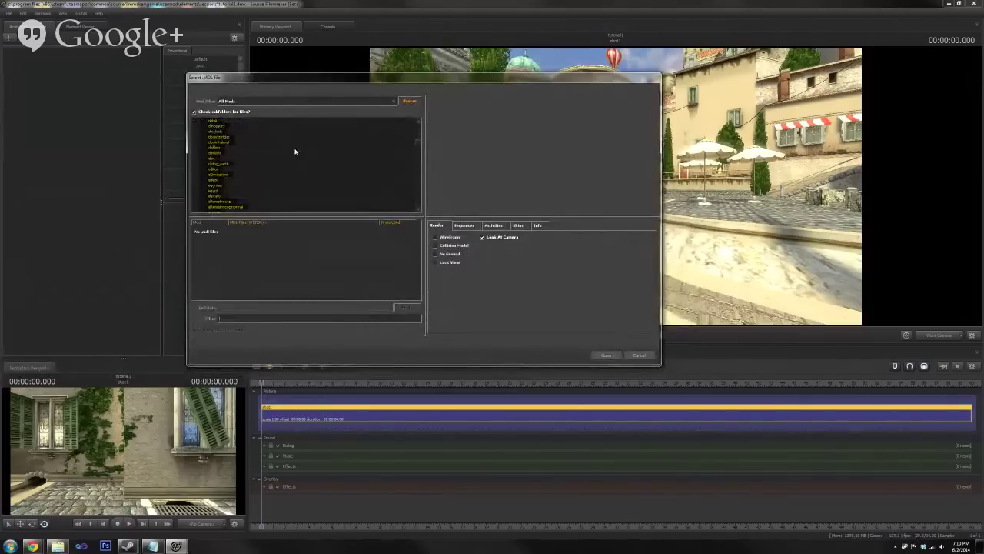
scroll(291, 150, down, 8)
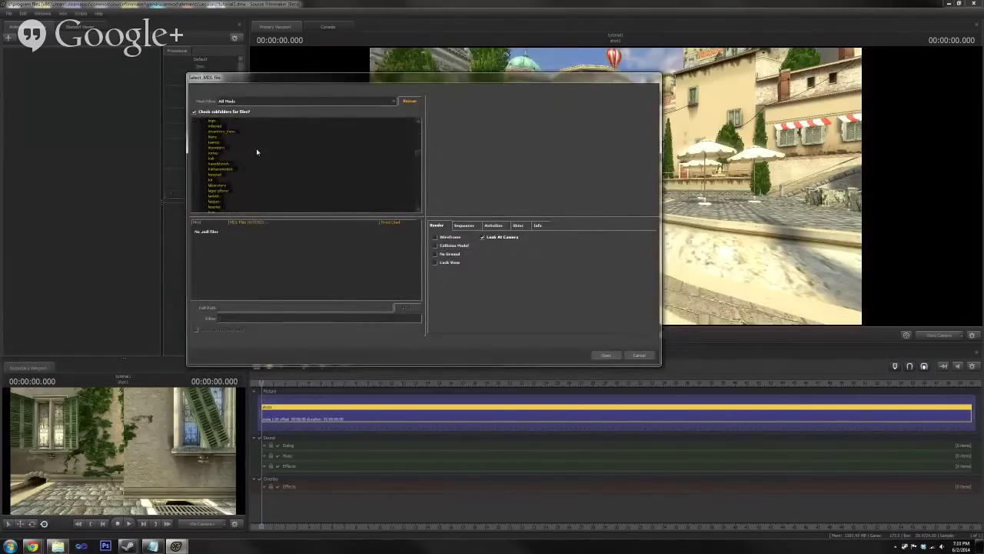
scroll(220, 166, down, 3)
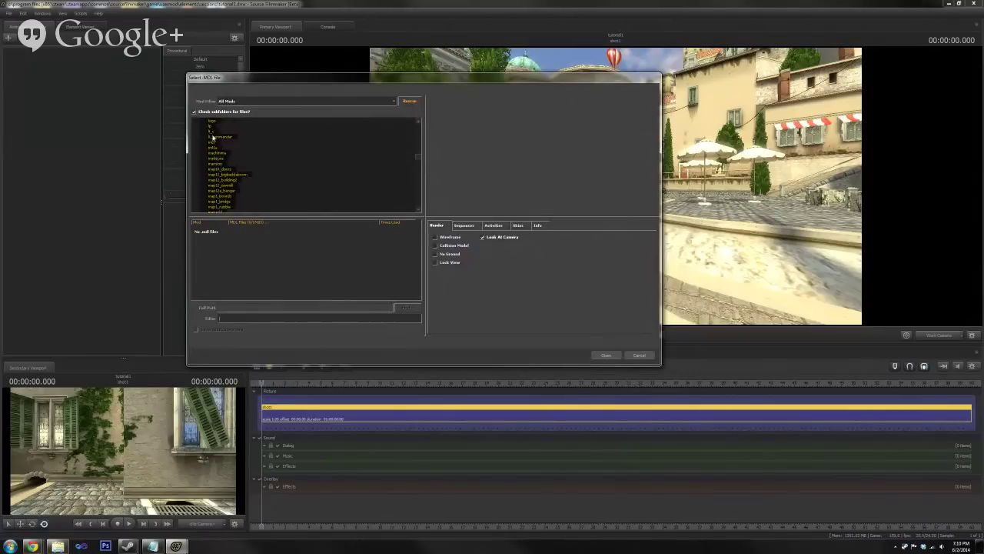
click(210, 132)
click(202, 131)
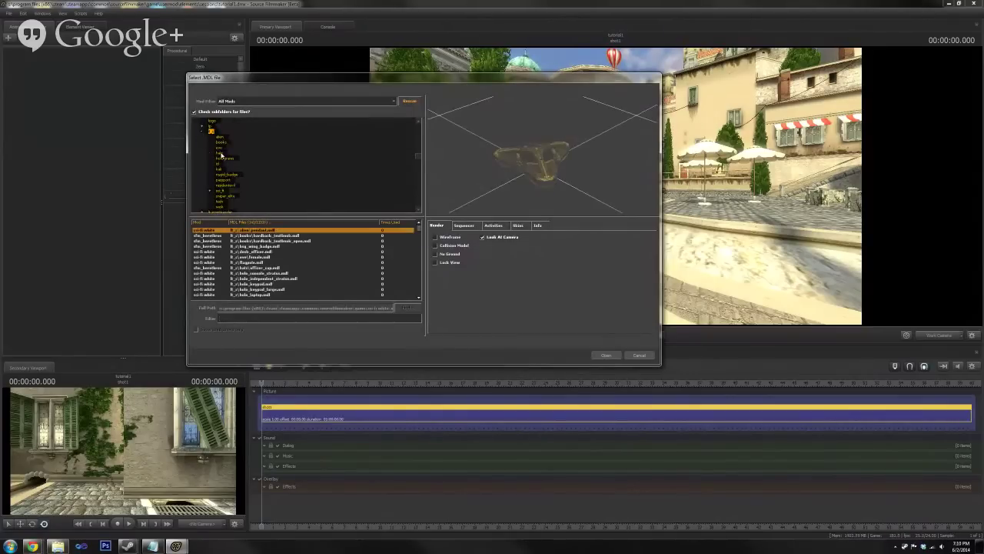
scroll(218, 155, down, 2)
click(208, 160)
scroll(216, 168, down, 2)
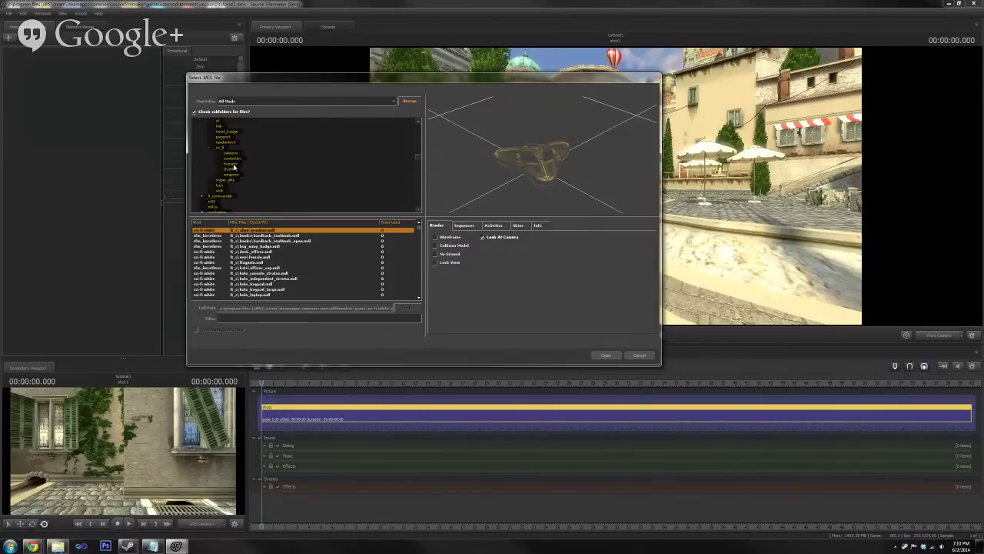
click(232, 165)
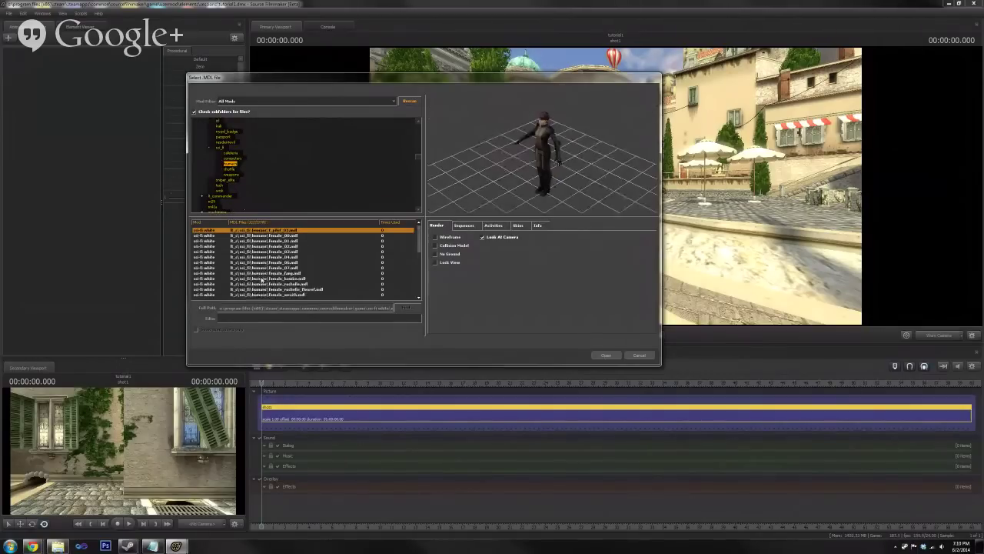
- Choose the male_06.mdl model from the humans folder and add it to the scene
scroll(261, 261, down, 3)
scroll(263, 261, down, 2)
click(269, 241)
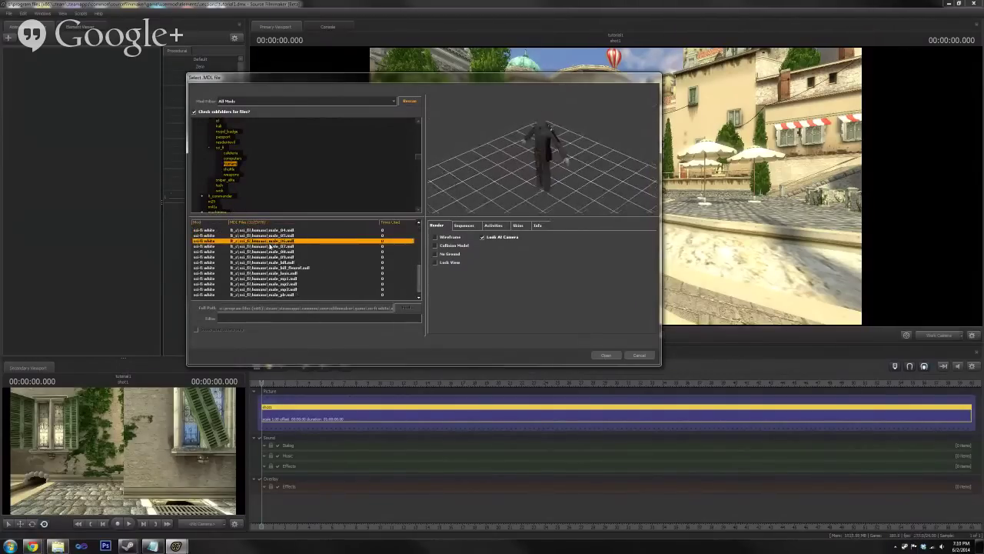
click(602, 355)
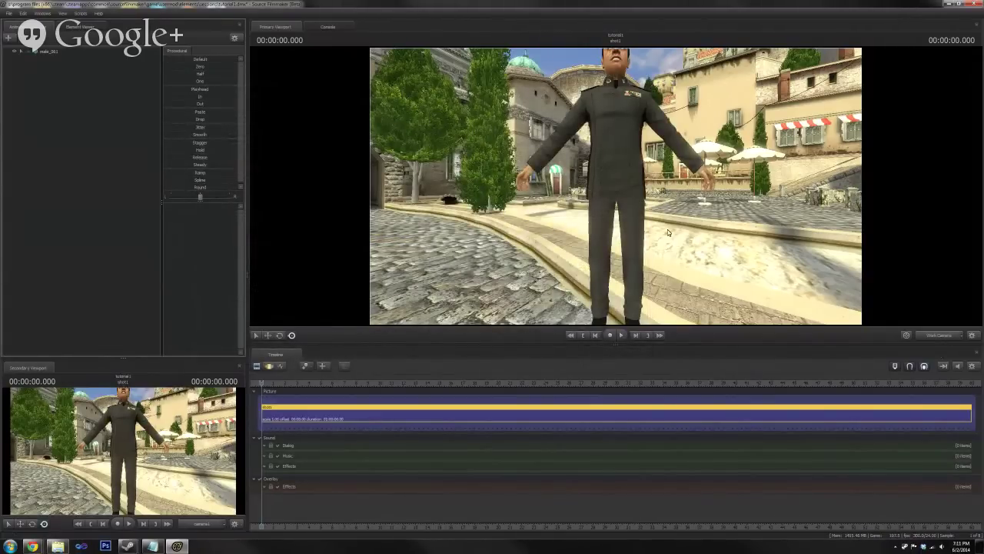
- Fly the work camera around the model to view it from the side
drag(668, 229, 954, 266)
key(s)
key(w)
key(a)
drag(615, 186, 746, 197)
key(s)
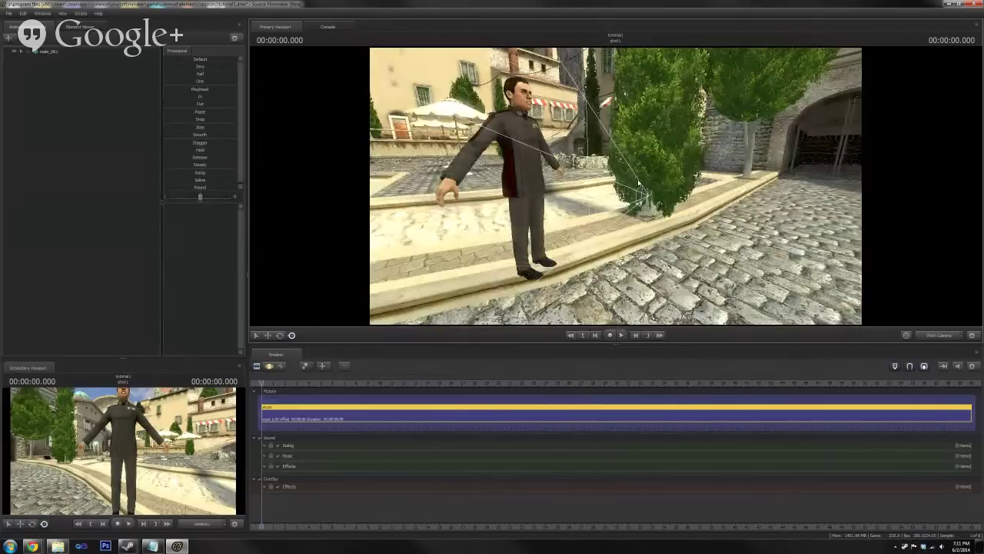
- Create an animation set for the existing camera1 element and select camera1 in the animation set list
click(9, 38)
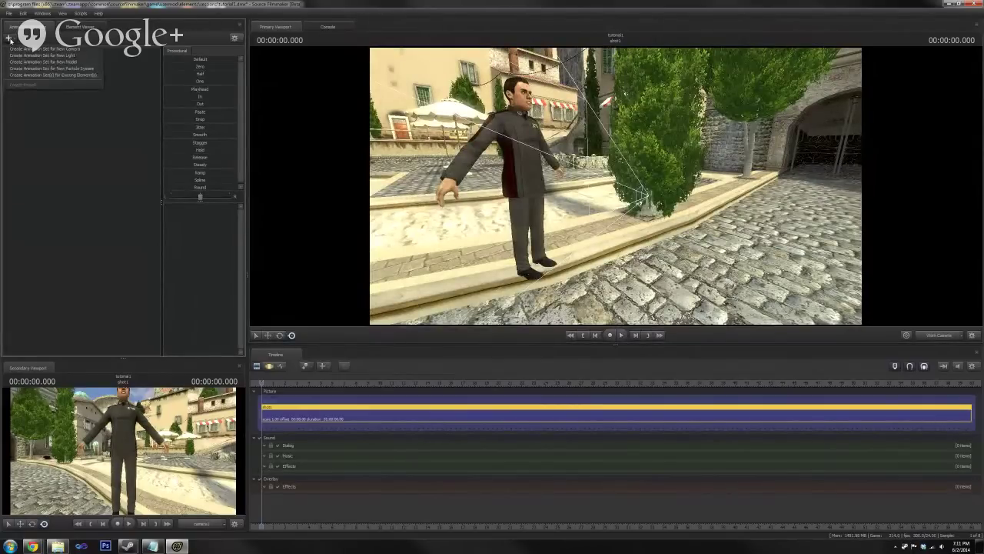
click(45, 76)
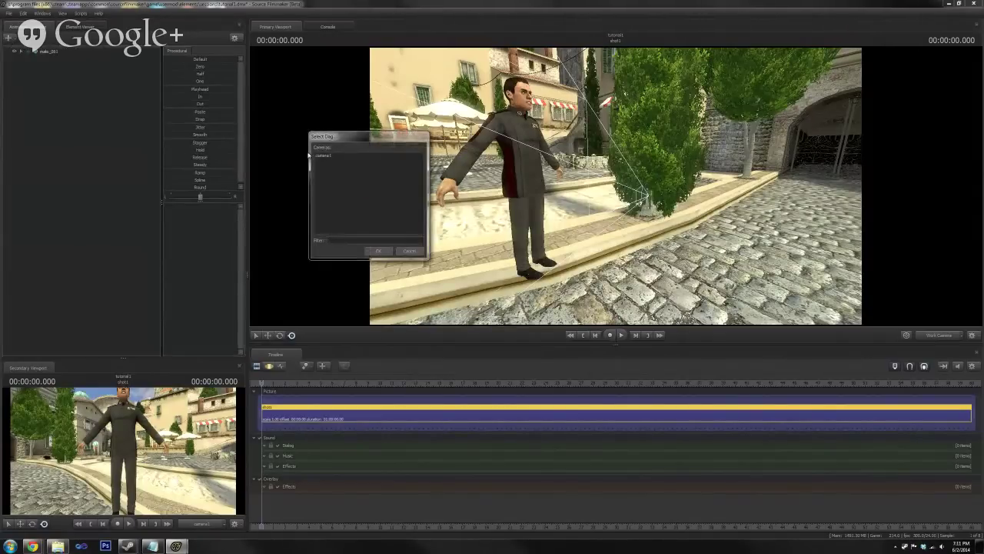
click(326, 157)
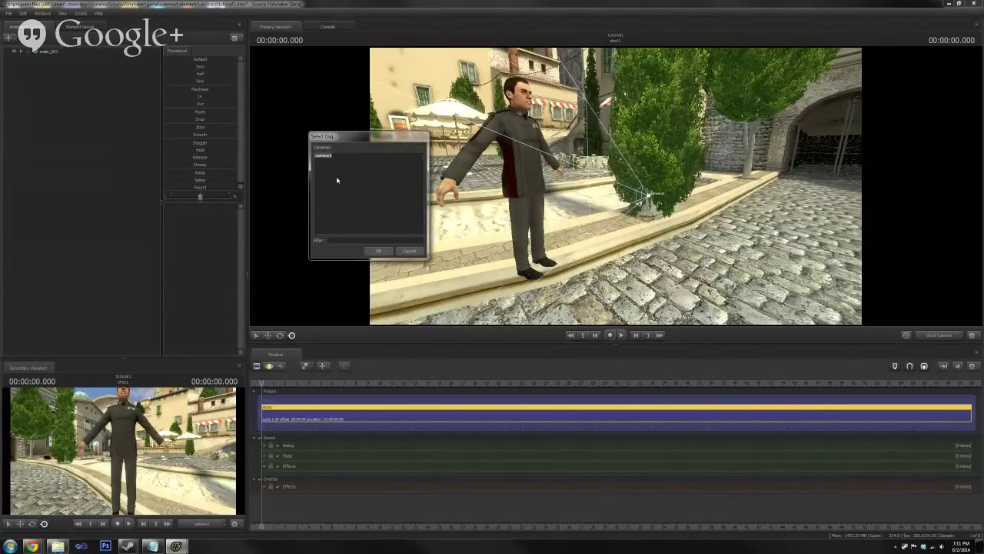
click(381, 248)
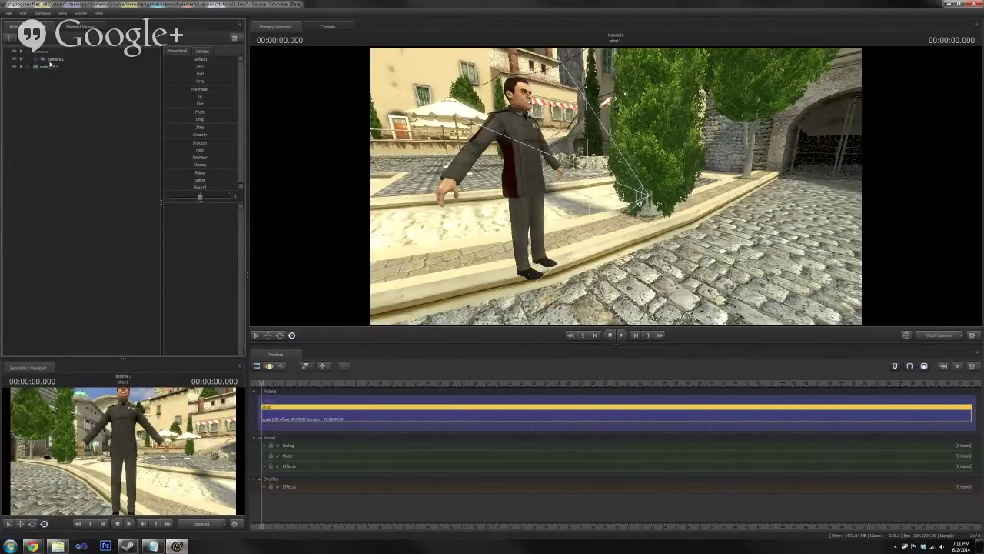
click(54, 61)
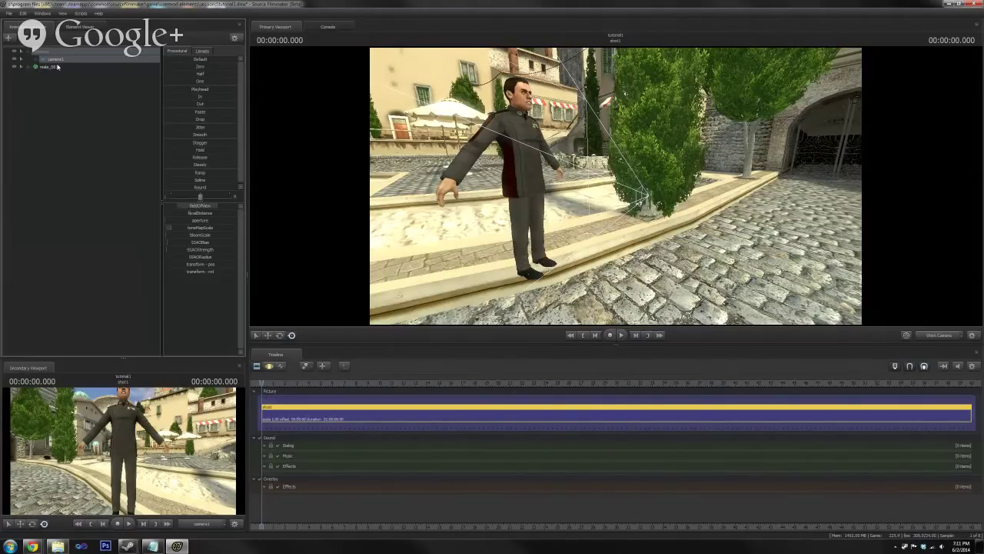
- Turn the scene hierarchy display off and back on, then expand the cameras group and select camera1
right_click(56, 89)
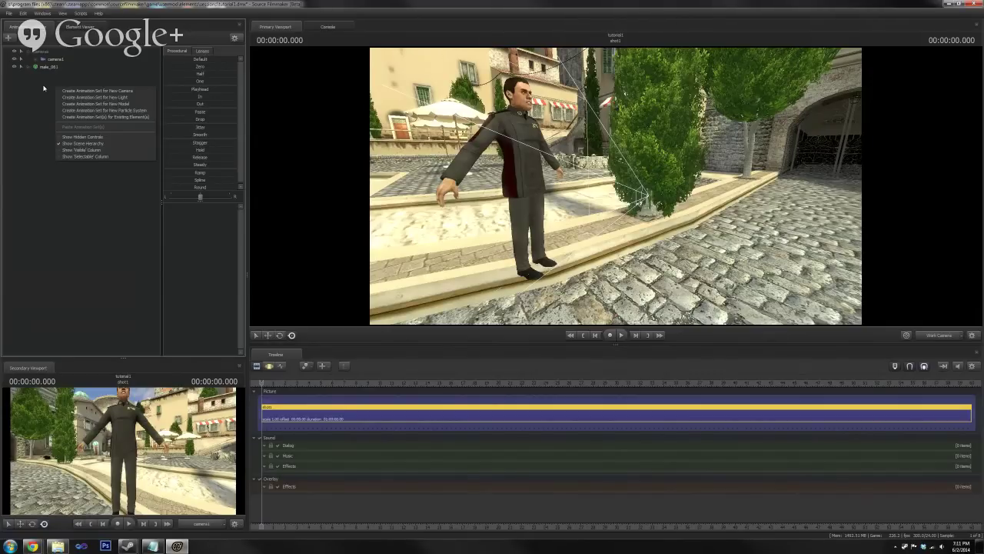
click(96, 143)
right_click(43, 80)
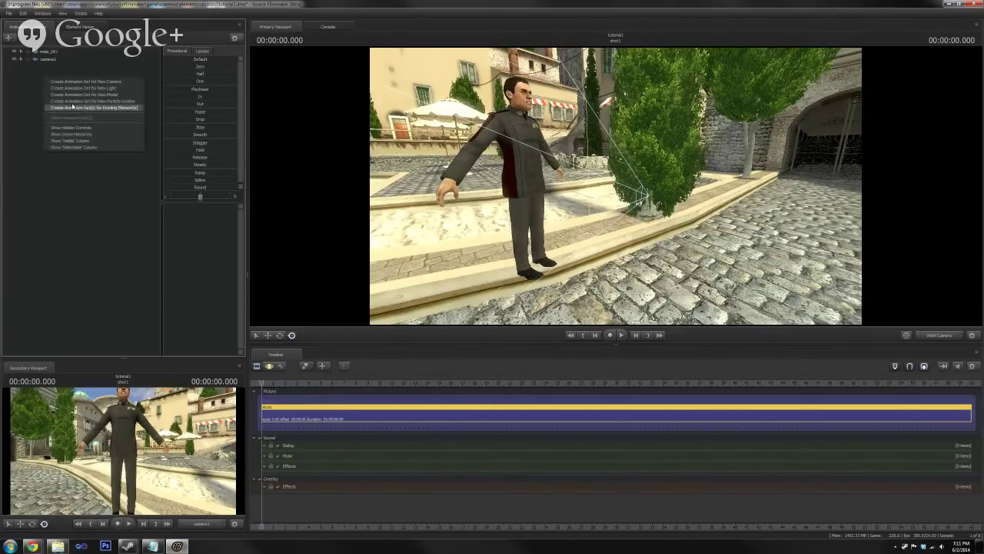
click(90, 134)
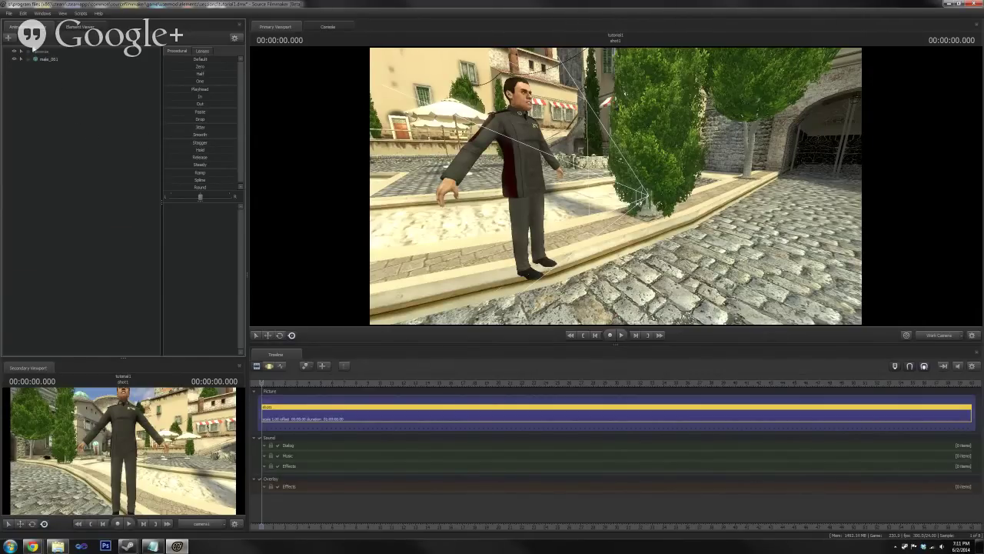
click(28, 53)
click(56, 59)
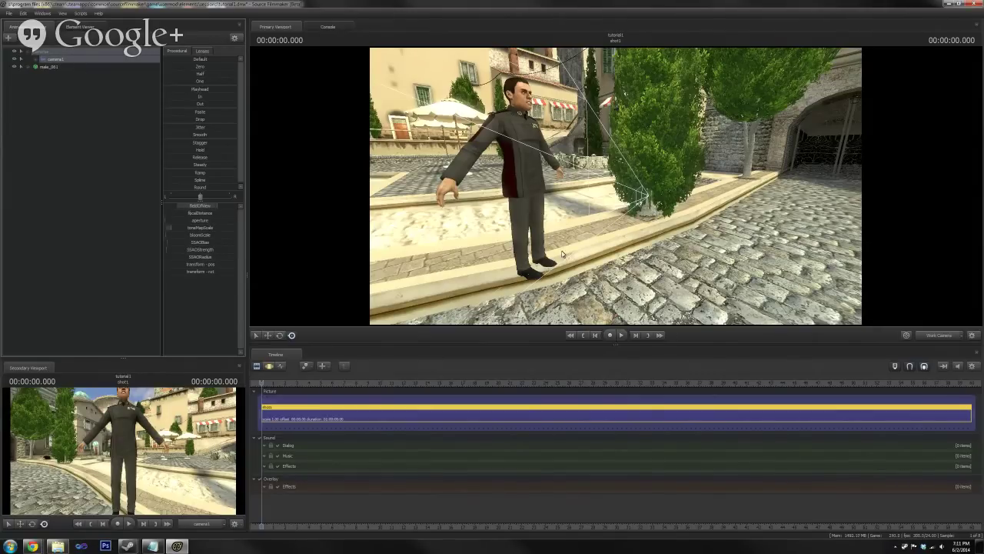
- Switch the primary viewport from the work camera to scene camera camera1 and try to move it in the Clip Editor
drag(577, 176, 604, 183)
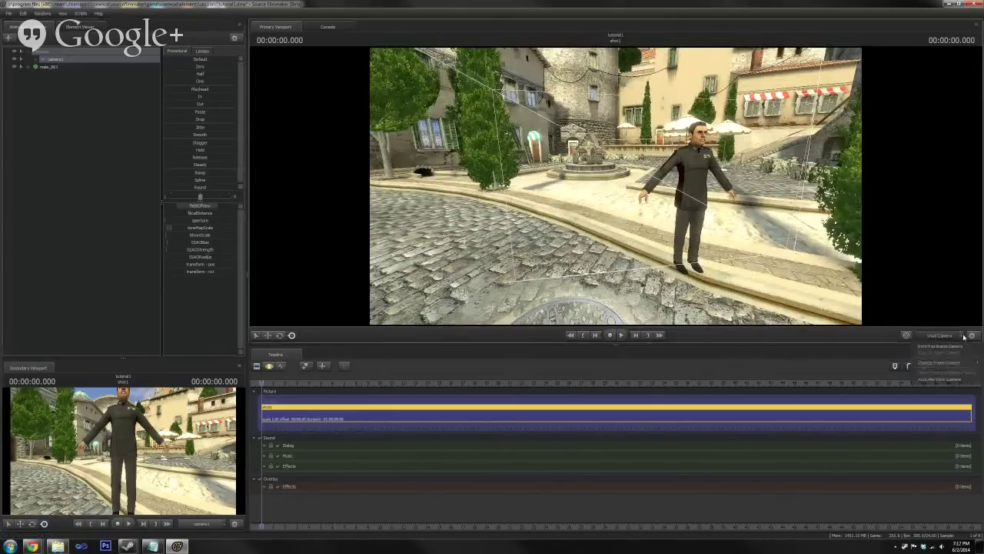
click(942, 336)
mouse_move(938, 365)
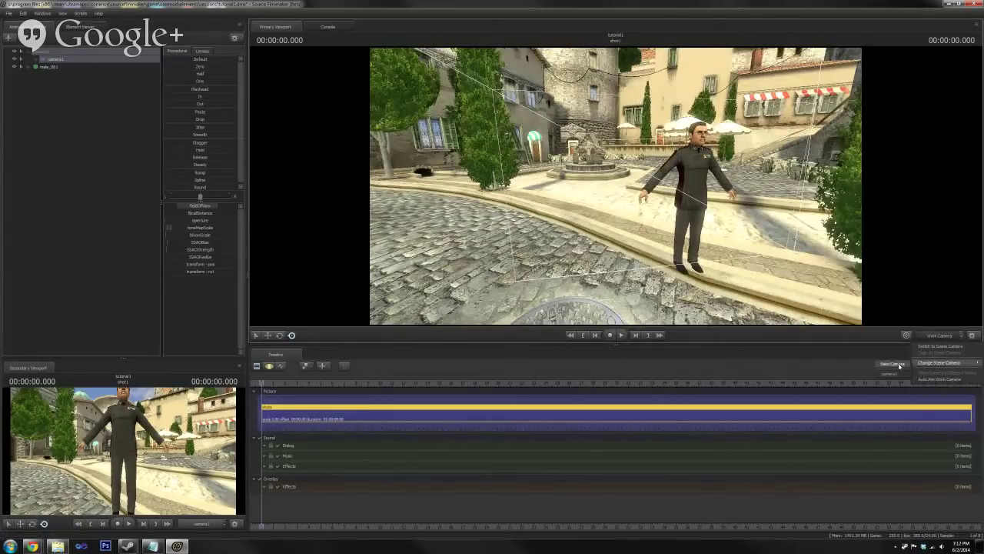
click(890, 375)
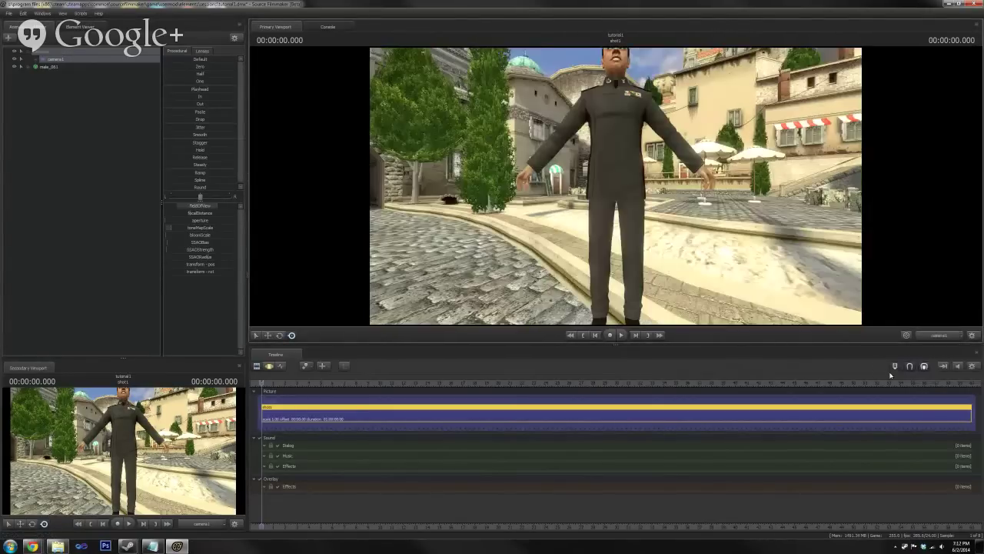
click(658, 206)
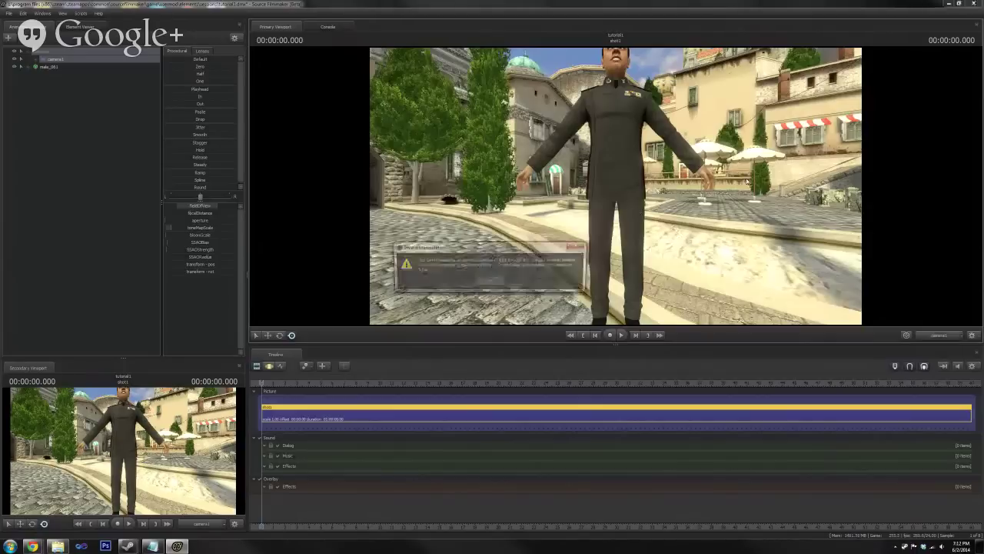
click(491, 282)
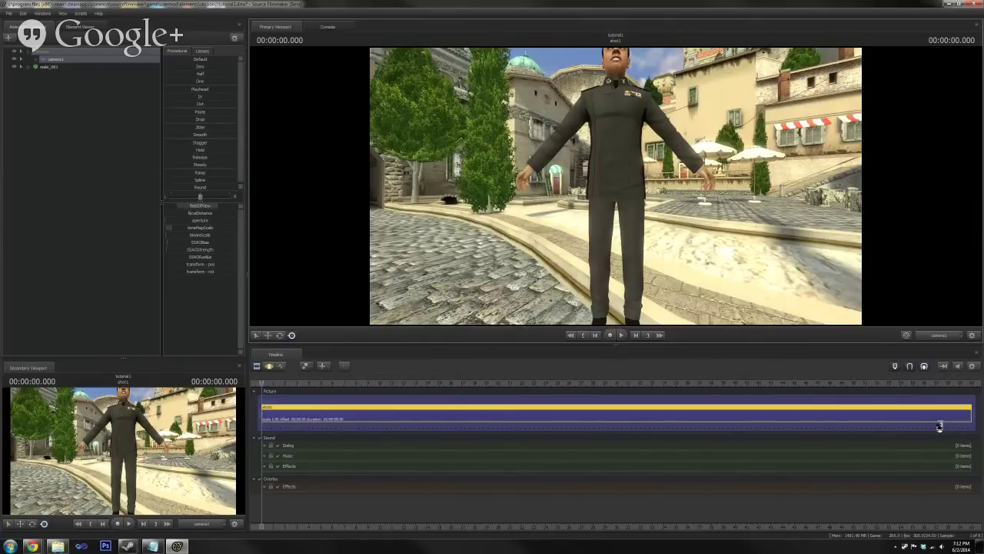
- Switch the timeline to the Motion Editor, briefly view the Graph Editor, and return to the Motion Editor
click(269, 366)
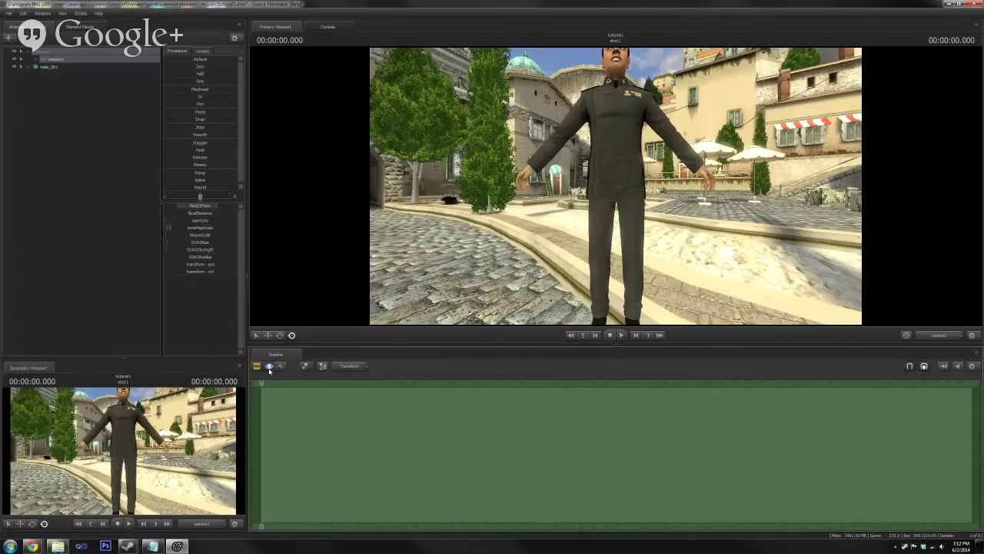
click(281, 366)
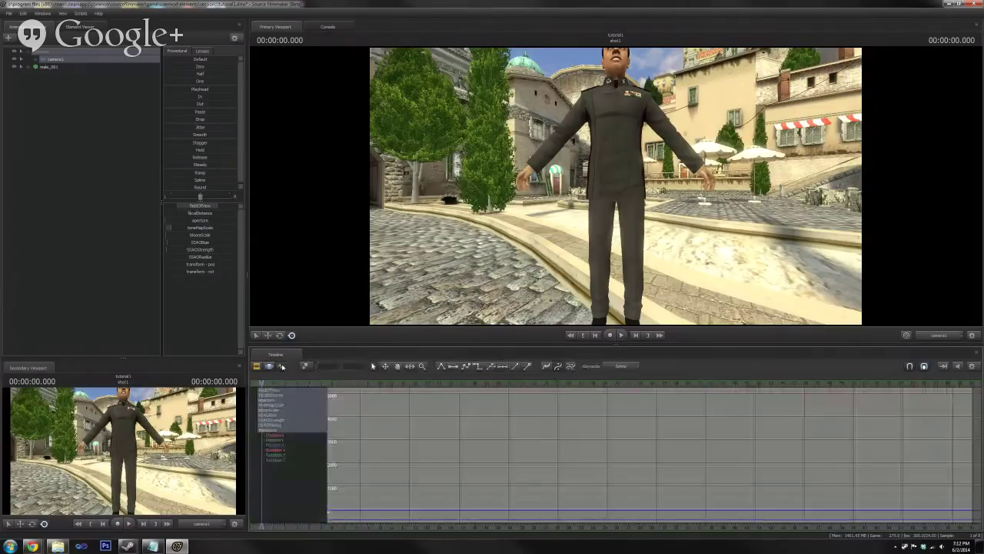
click(269, 367)
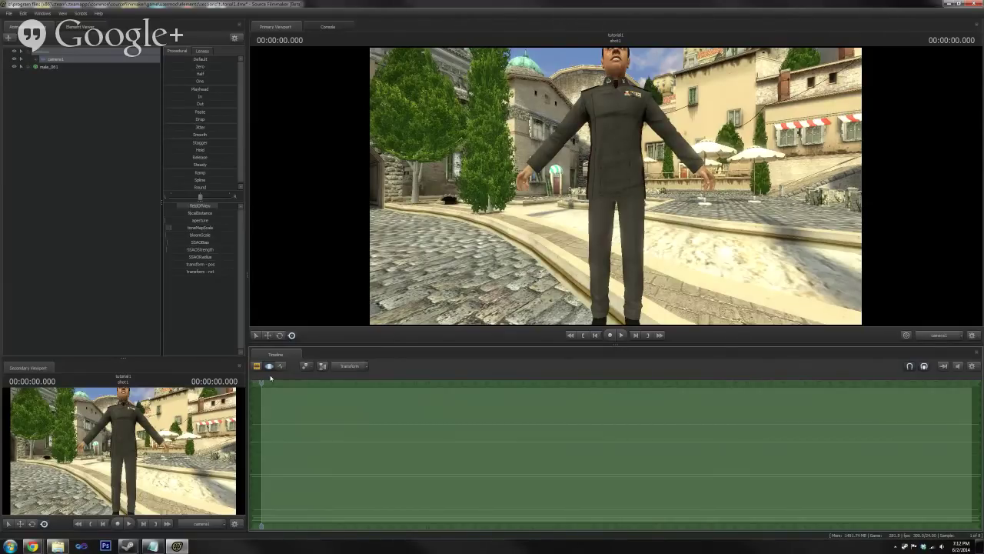
- Fly camera1 back and around so it frames the whole model with the fountain behind him
drag(583, 205, 576, 247)
key(s)
key(w)
key(a)
key(w)
key(d)
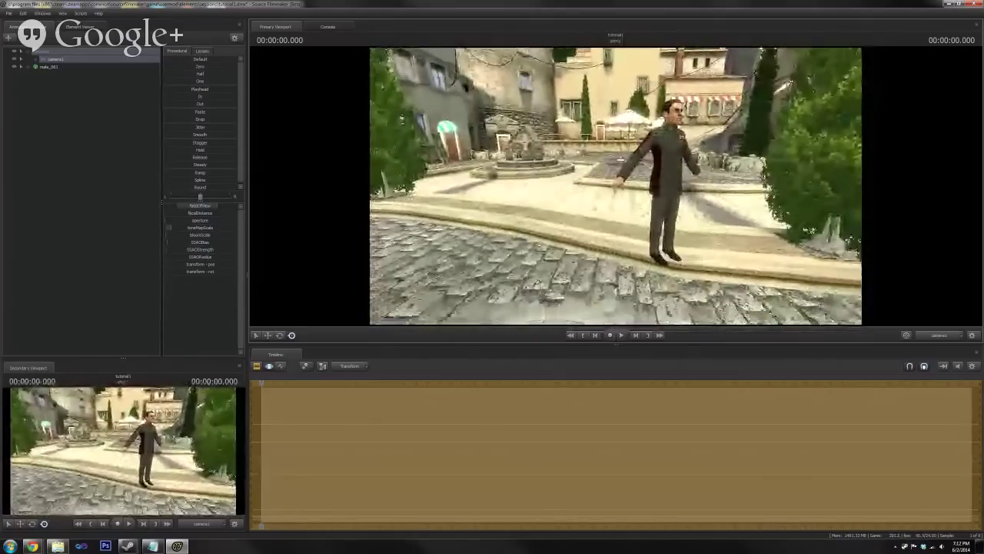
- View camera1 in the Graph Editor, scrub the playhead to about 4.25 seconds, and return it to the start
click(280, 365)
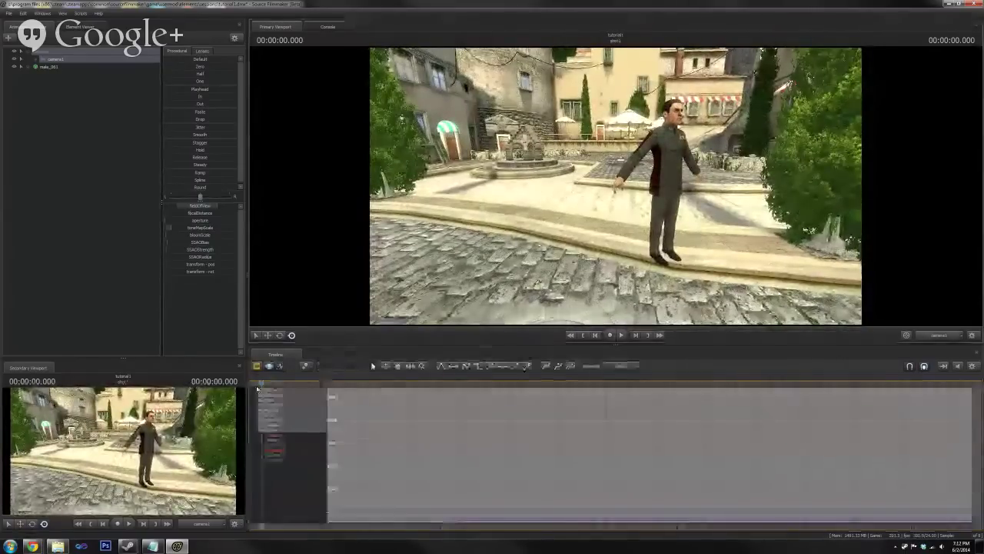
drag(264, 526, 311, 525)
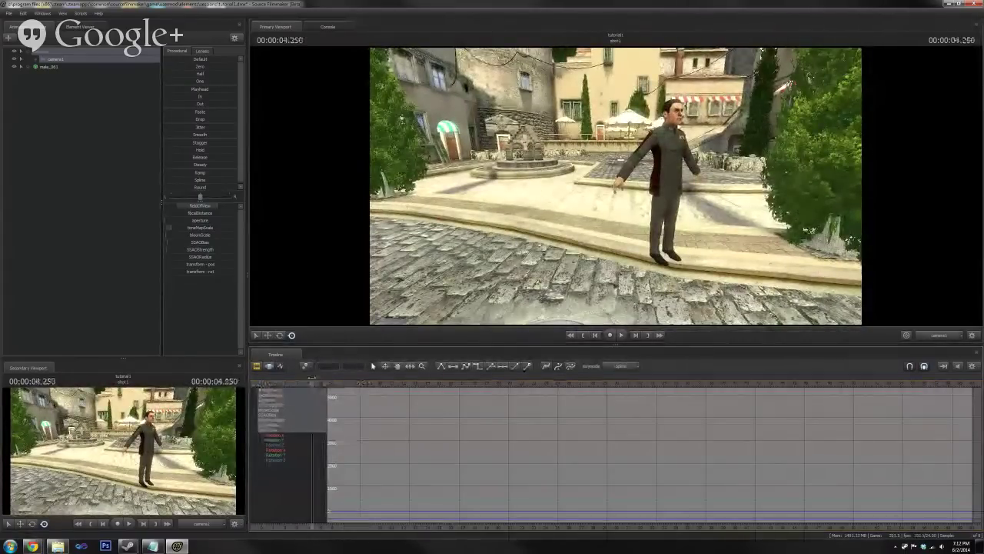
click(594, 336)
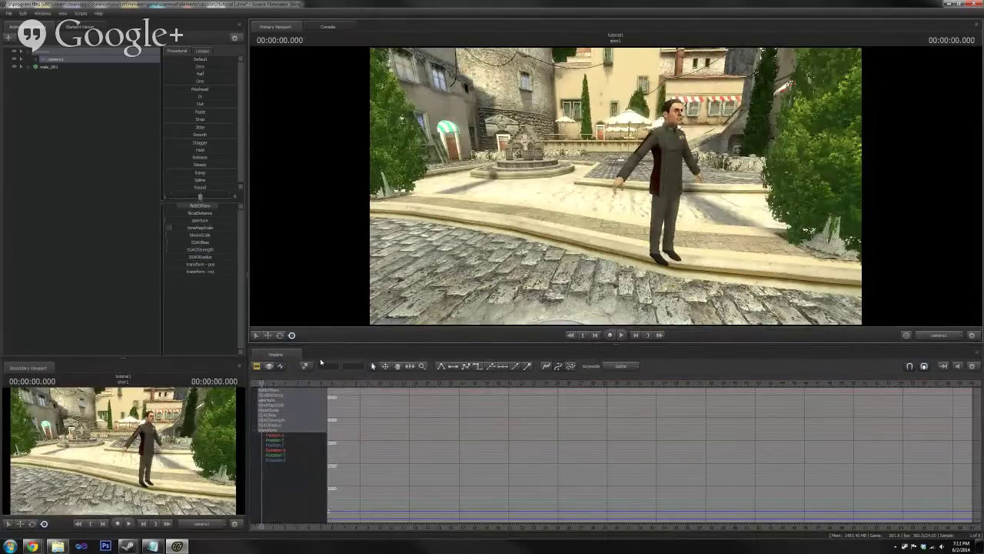
- Return to the Motion Editor and turn camera1 slightly so the model and the whole tree beside him are framed
click(268, 366)
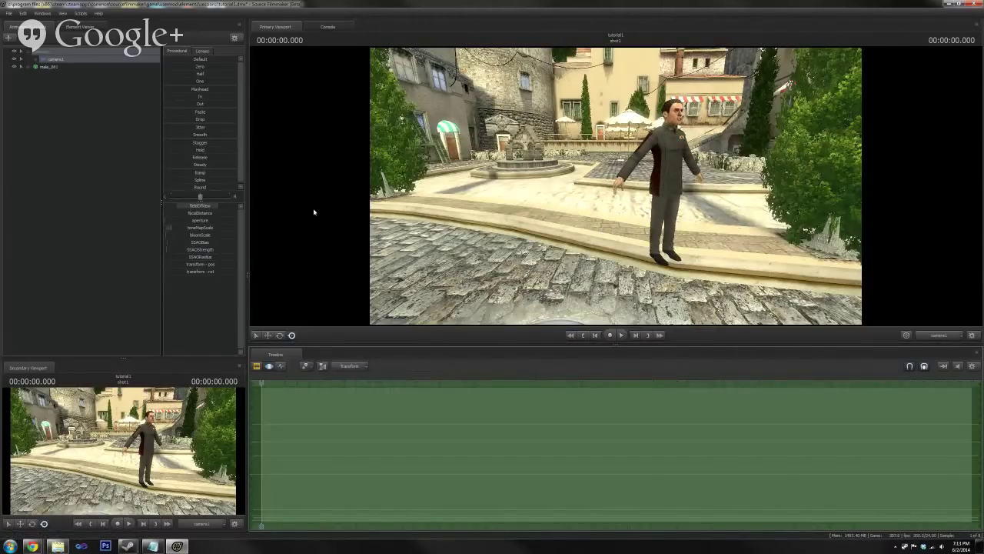
mouse_move(586, 225)
mouse_down()
mouse_move(619, 234)
mouse_move(588, 228)
mouse_up()
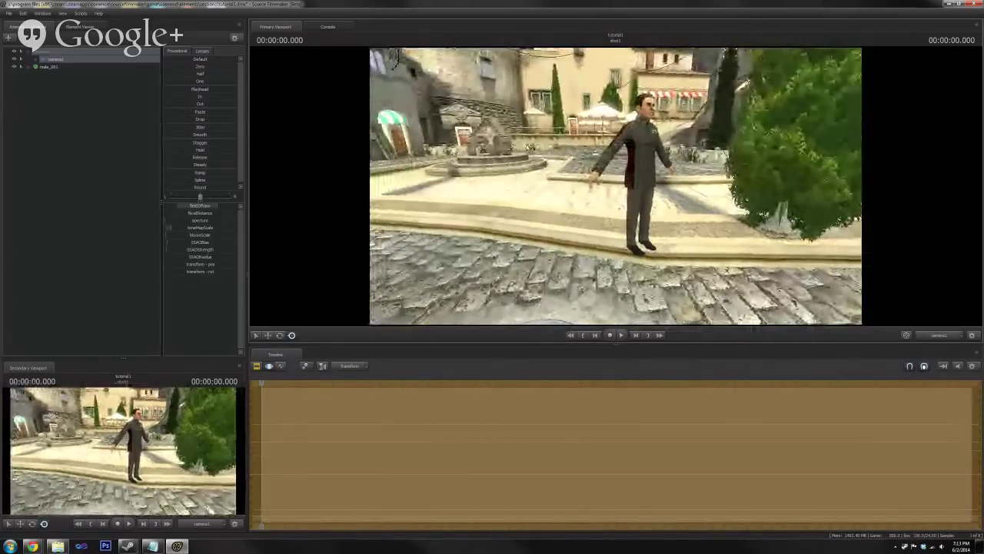
drag(616, 189, 616, 188)
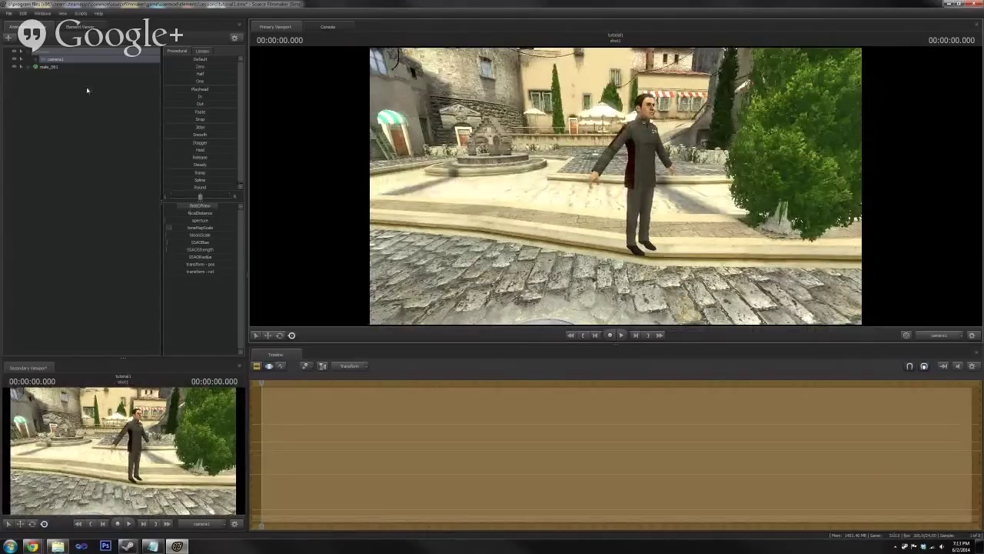
- Select the male_001 model, expand its control groups, and check its channels in the Graph Editor before returning to the Motion Editor
click(55, 67)
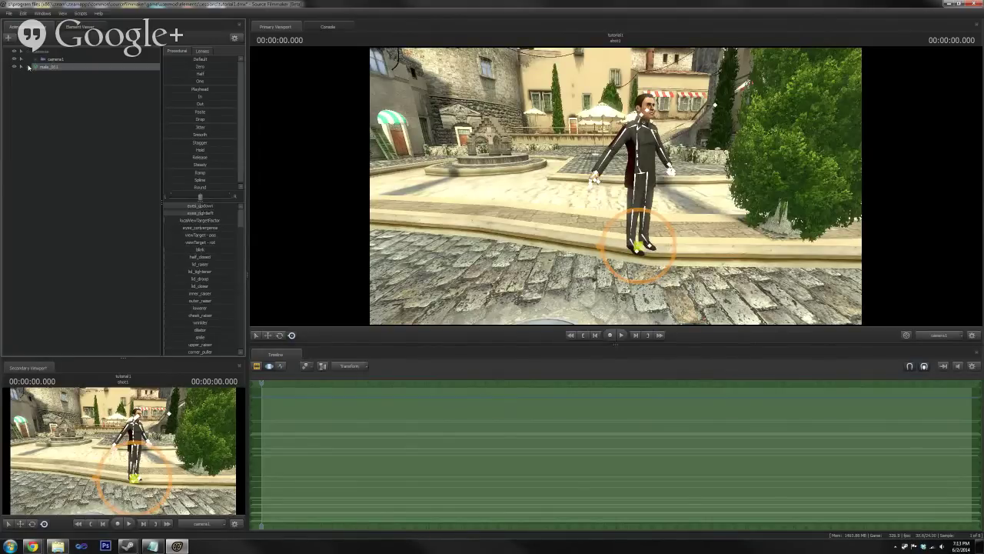
click(29, 67)
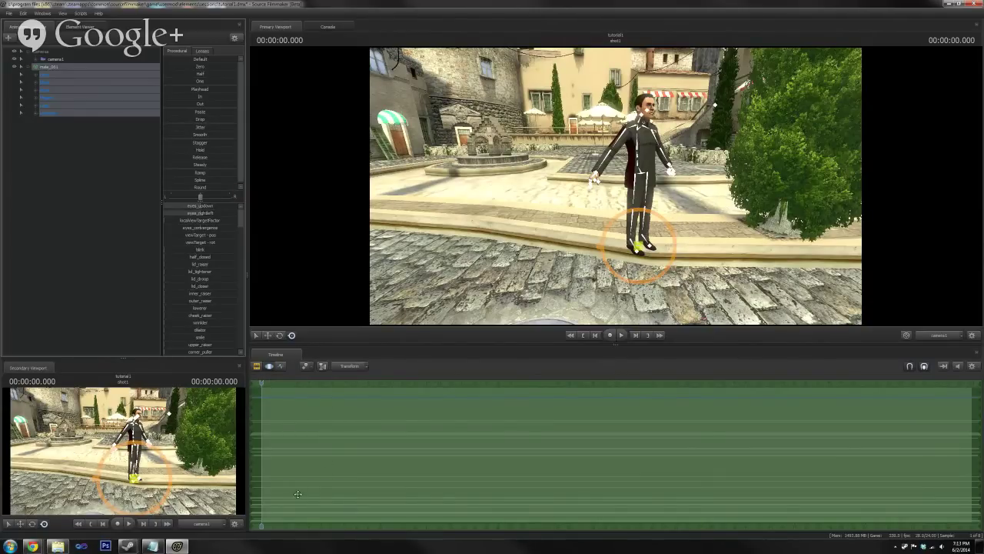
click(280, 367)
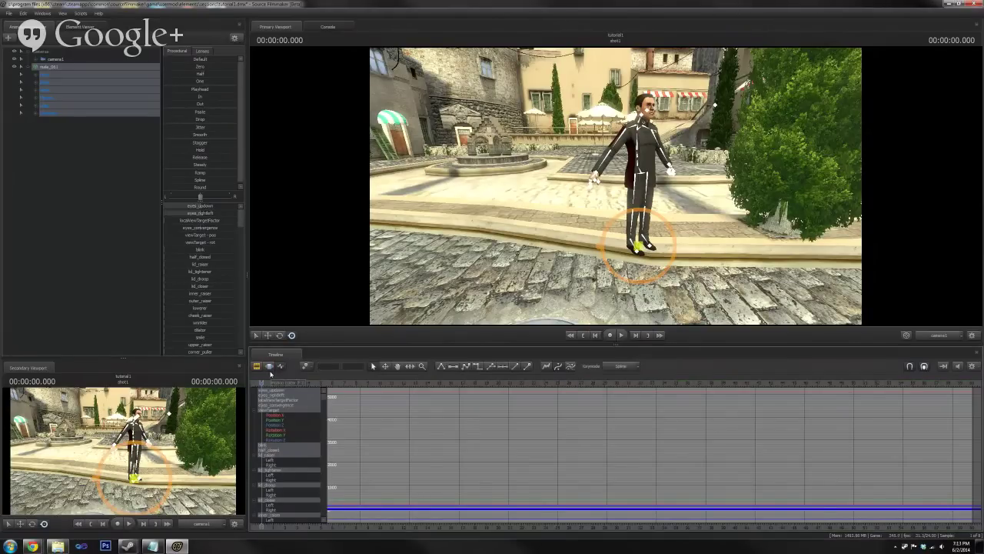
click(269, 367)
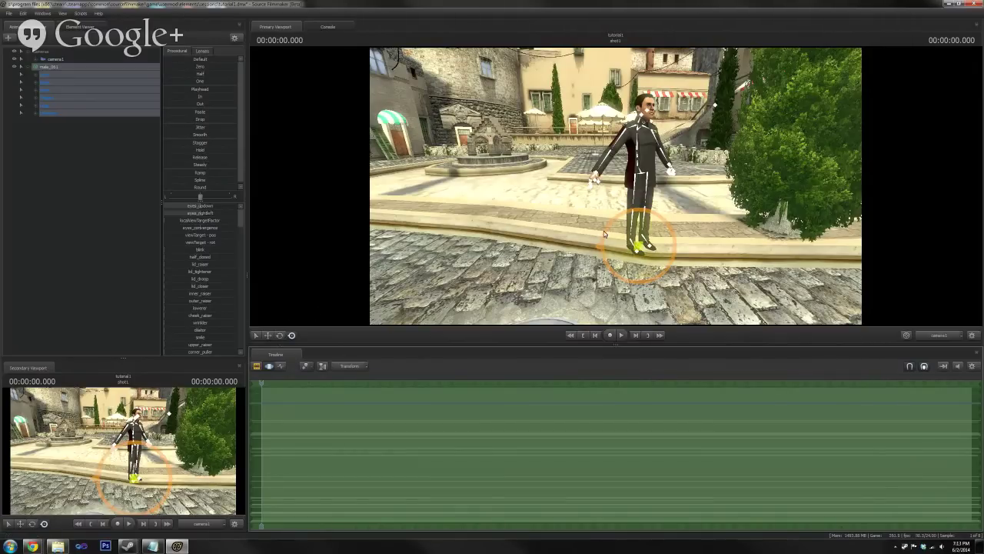
- Shift the male_001 model slightly back along the curb by its root, and turn it slightly with the Rotate manipulator
mouse_move(638, 248)
mouse_down()
mouse_move(577, 223)
mouse_move(658, 165)
mouse_move(616, 195)
mouse_move(659, 249)
mouse_move(605, 248)
mouse_move(621, 240)
mouse_up()
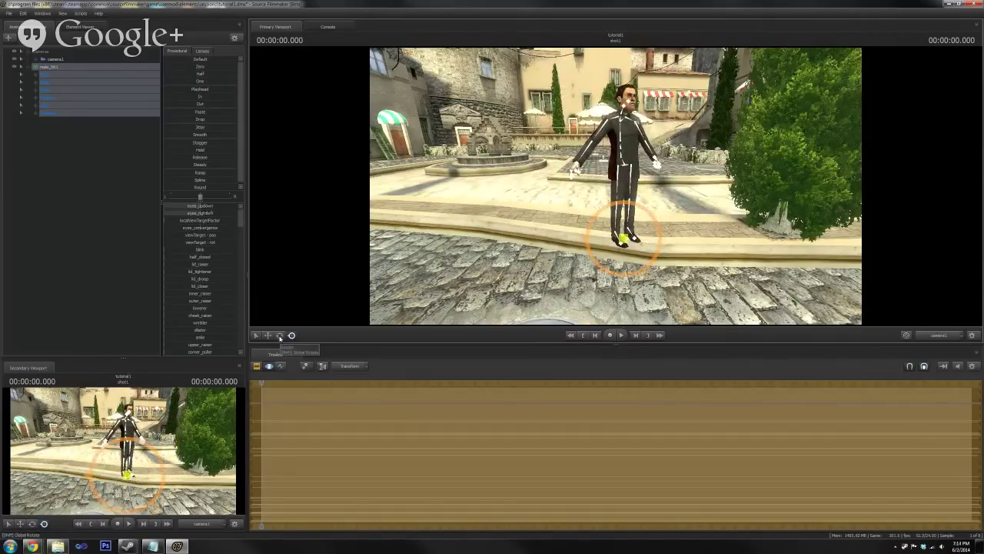
click(280, 335)
click(269, 336)
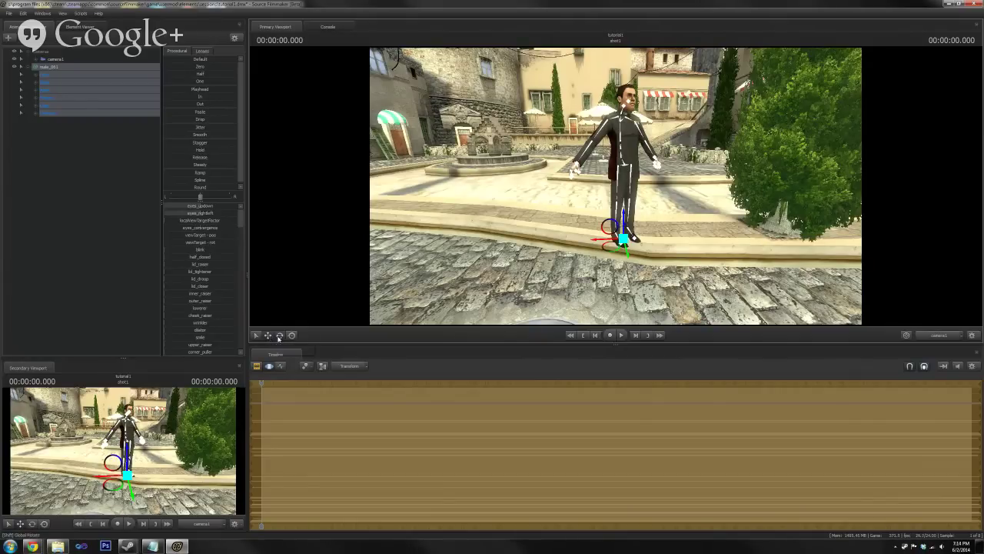
click(280, 335)
drag(628, 252, 647, 290)
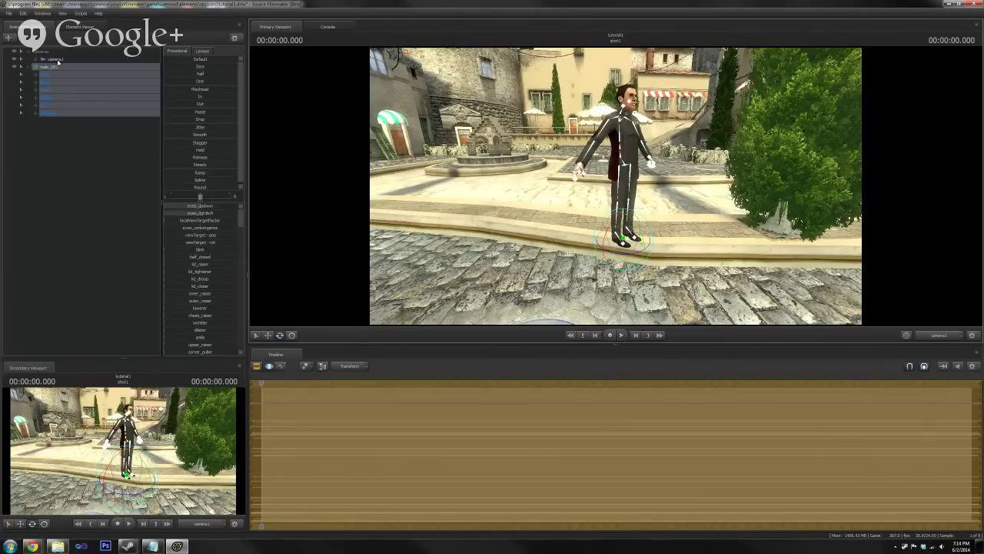
- Select camera1 and fly it around so it frames the model from the front with the plaza behind him
click(58, 61)
drag(700, 198, 785, 200)
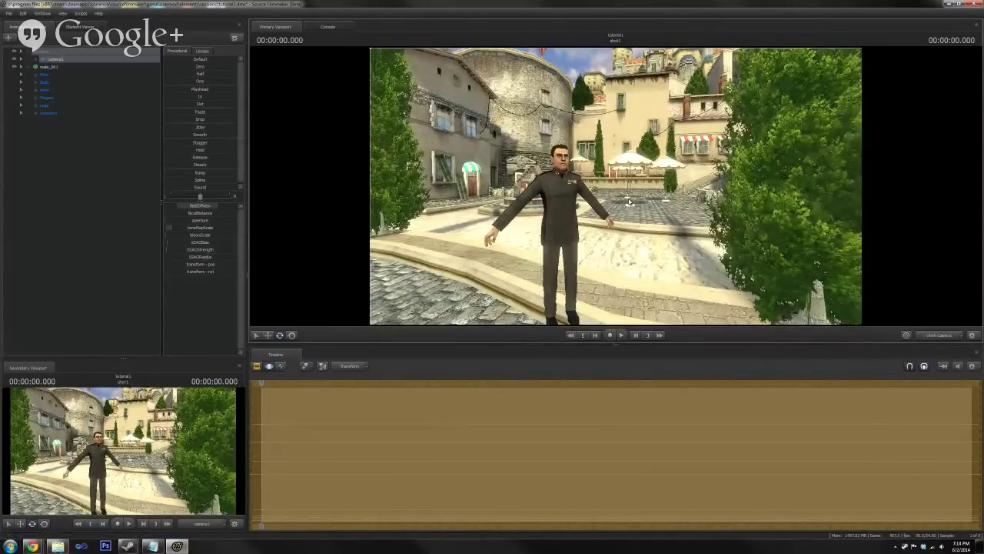
- Fly the work camera around the model in the primary viewport to view camera1 from outside
drag(599, 206, 704, 247)
key(w)
key(a)
key(w)
key(s)
key(s)
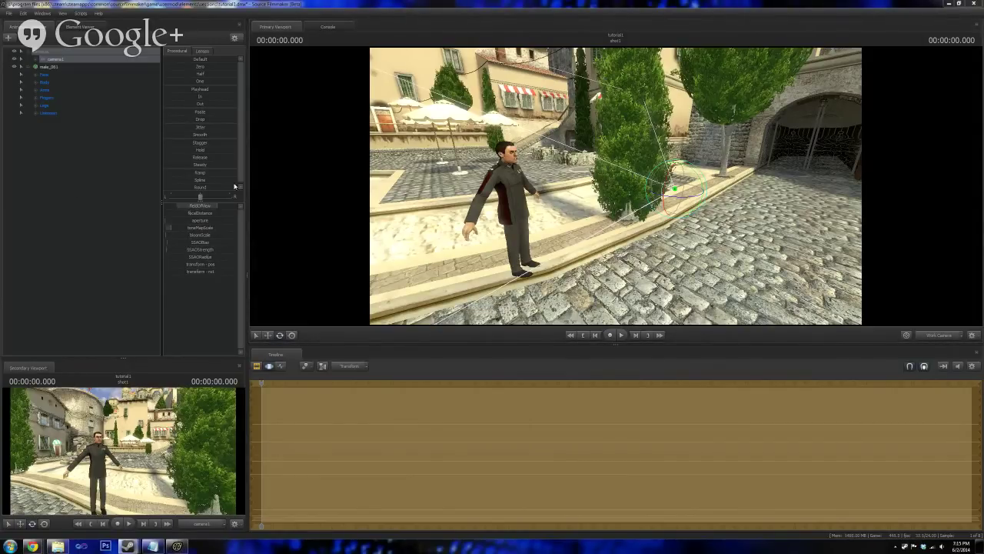
- Select the male_001 model again and move it farther from camera1 onto the plaza with the Move manipulator
drag(603, 228, 549, 172)
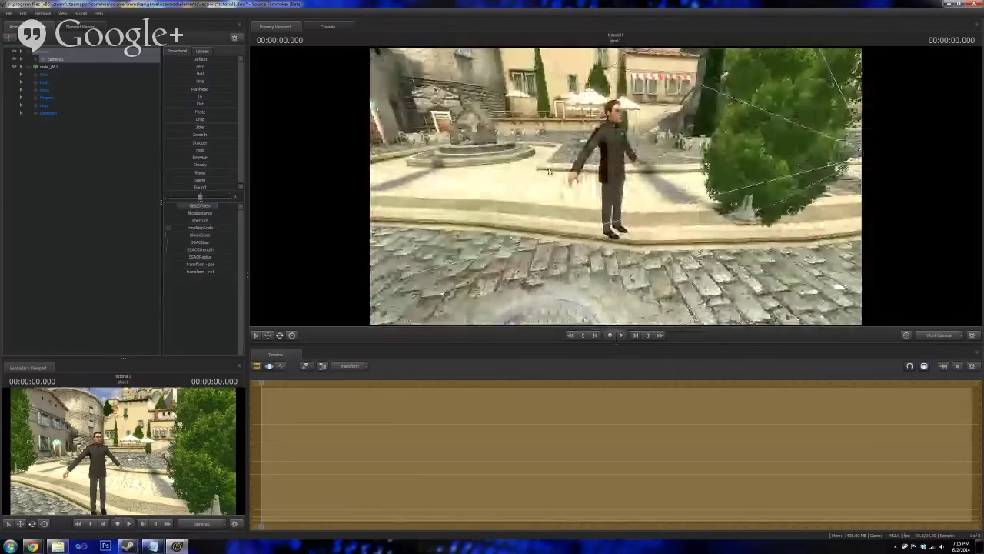
click(59, 68)
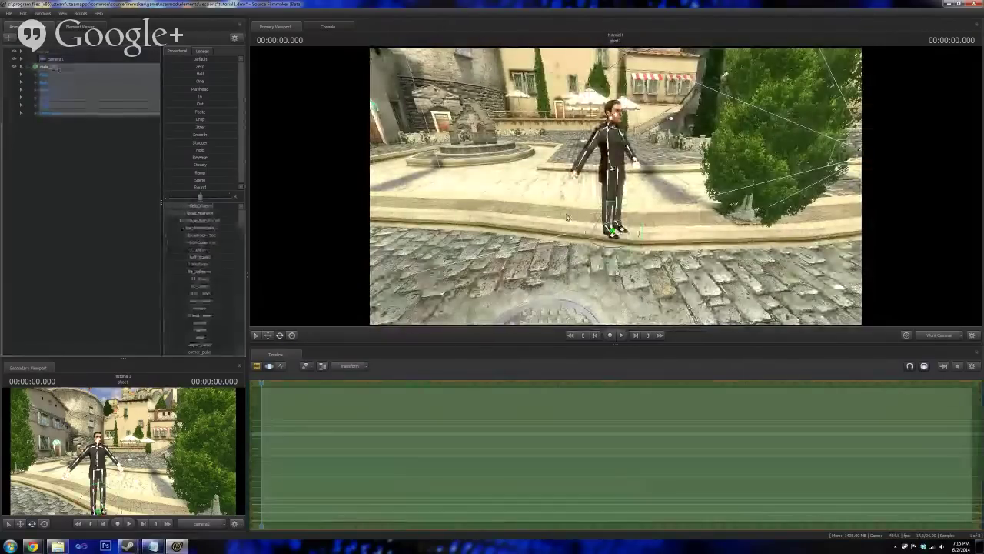
click(613, 230)
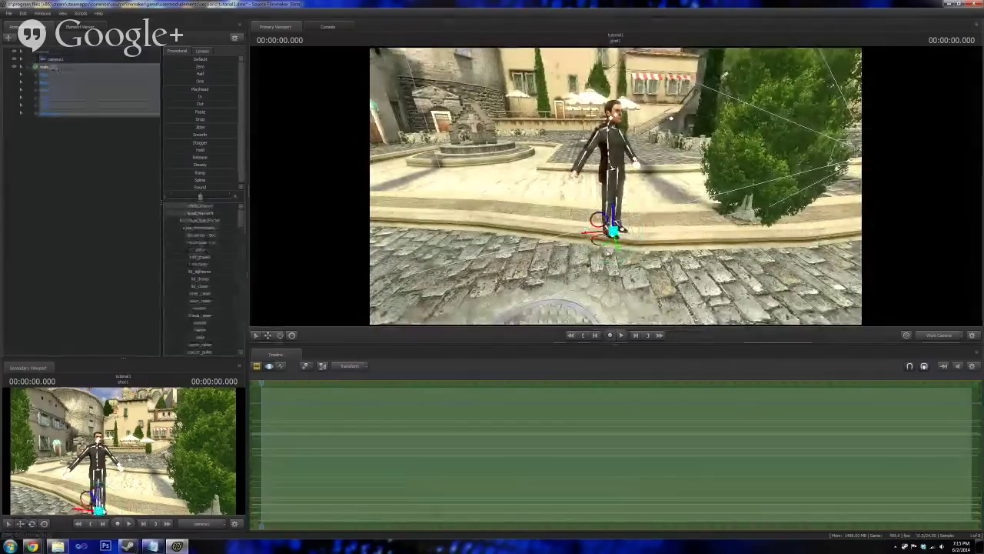
drag(605, 242, 569, 204)
- Fly the work camera around the model and pick its viewTarget eye control in the viewport
key(w)
key(w)
key(s)
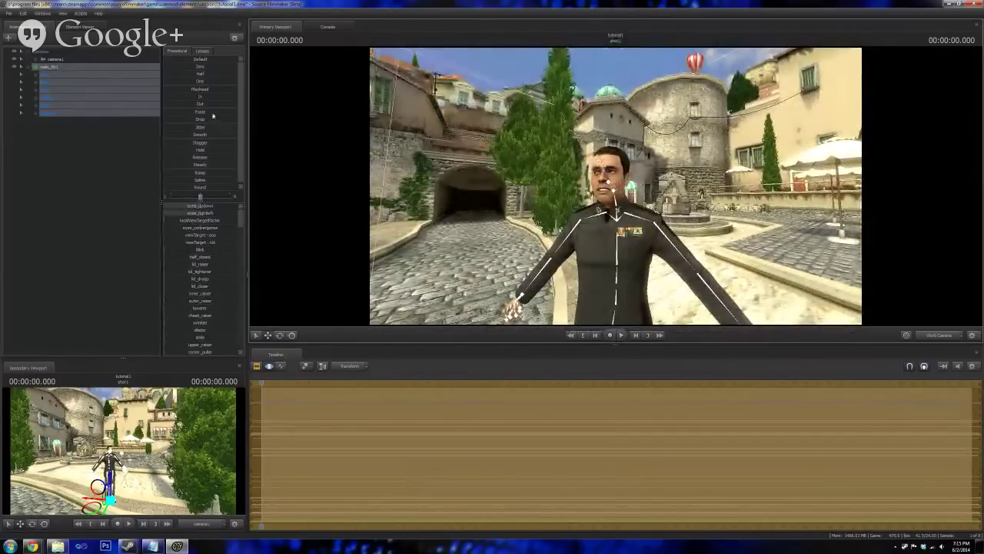
key(s)
drag(774, 235, 826, 263)
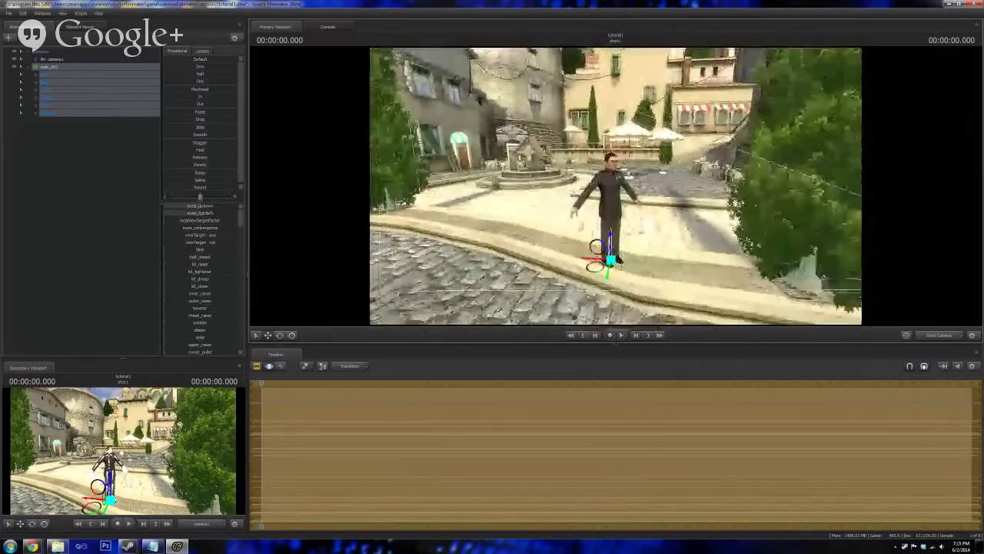
key(a)
drag(616, 187, 677, 182)
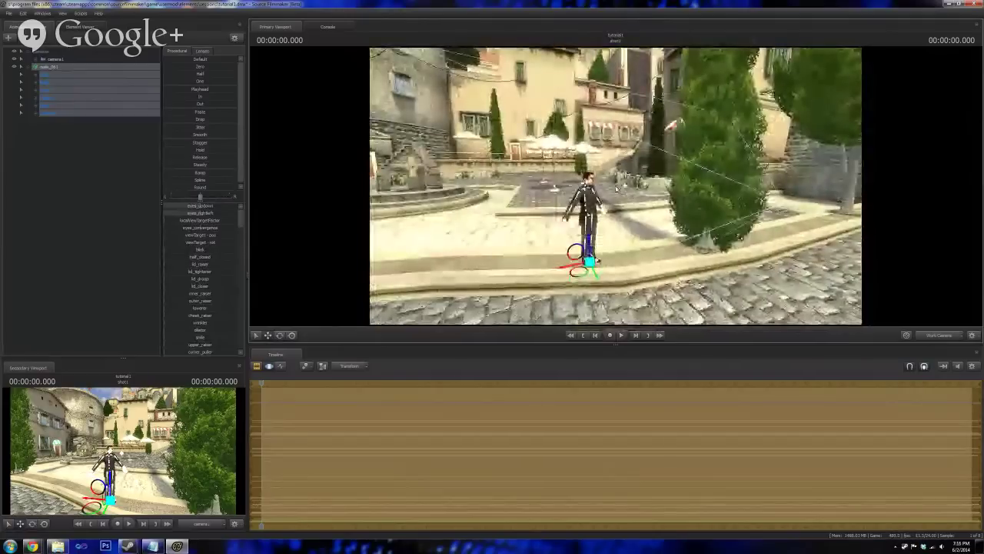
ctrl+click(623, 187)
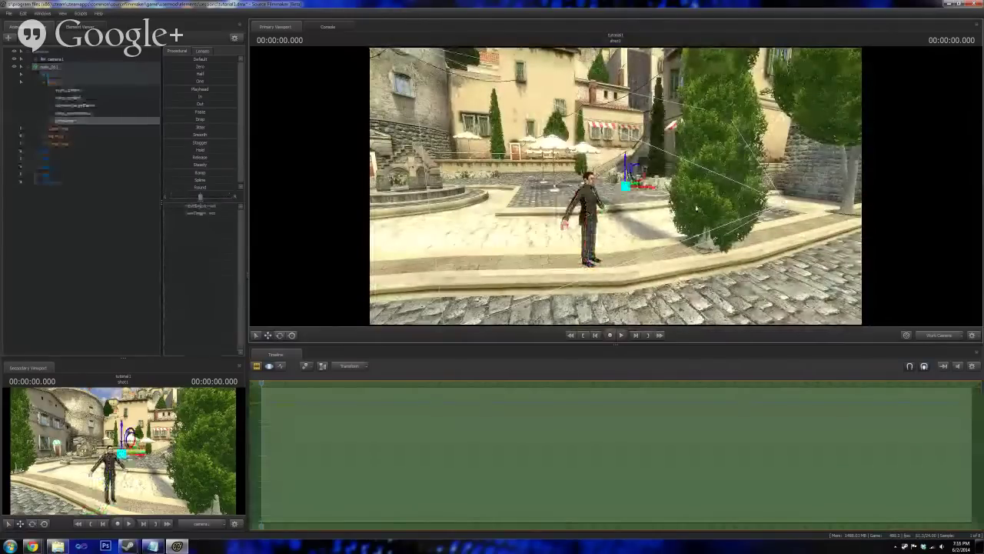
- Fly the work camera around to the model's front to view the viewTarget control beside his head
key(w)
drag(623, 187, 558, 189)
key(d)
drag(617, 189, 683, 186)
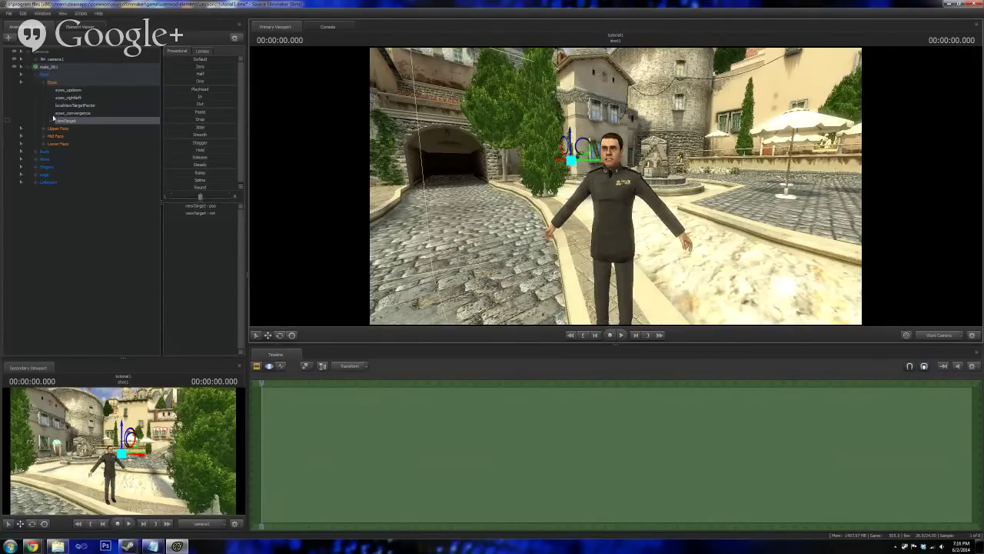
drag(390, 169, 375, 191)
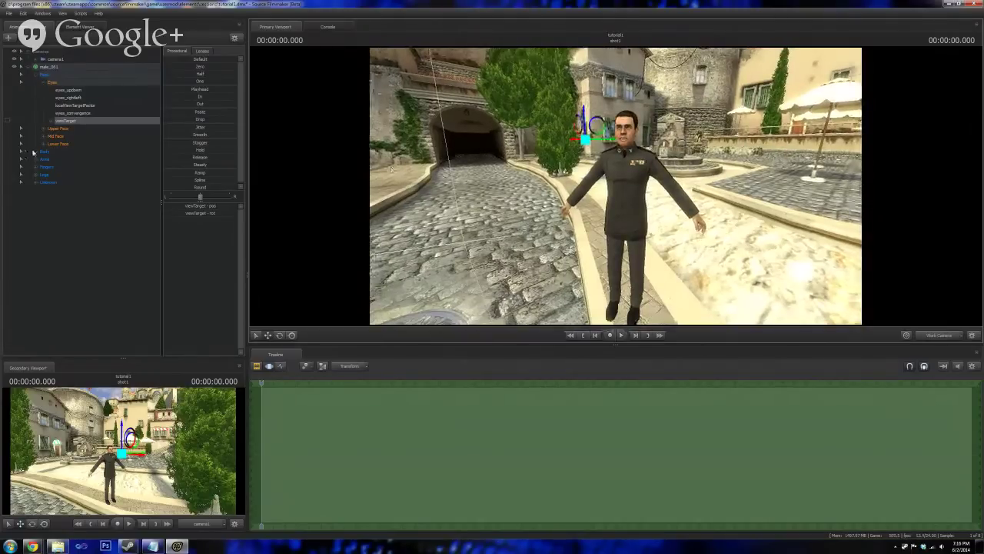
- Expand the model's Body, Arms, Legs and Unknown groups to look through their bones and controls
click(36, 153)
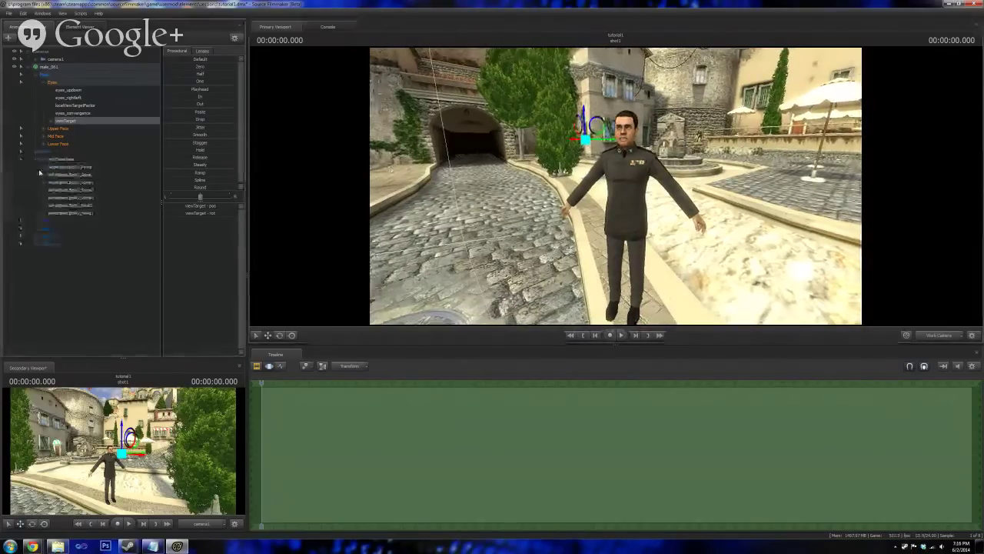
click(36, 222)
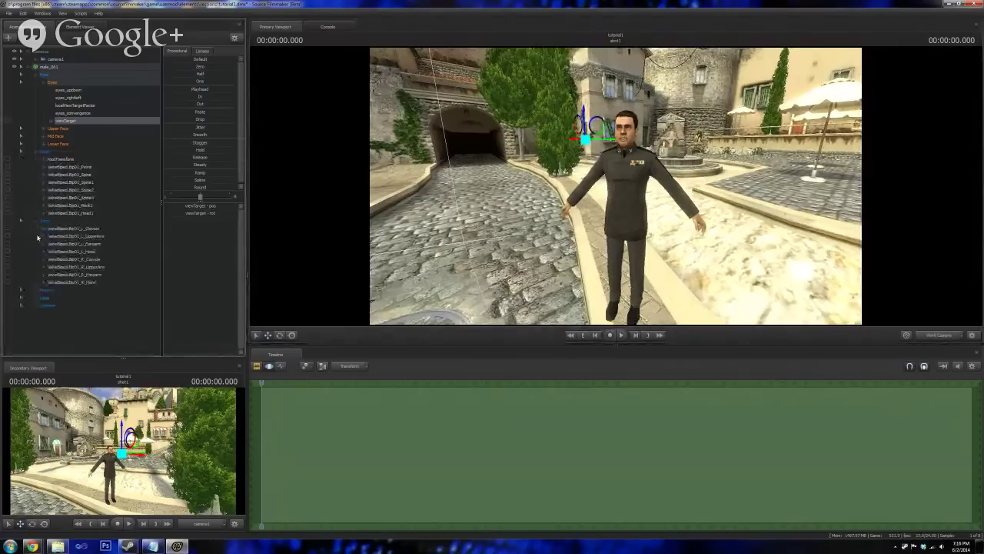
click(40, 296)
scroll(43, 305, down, 1)
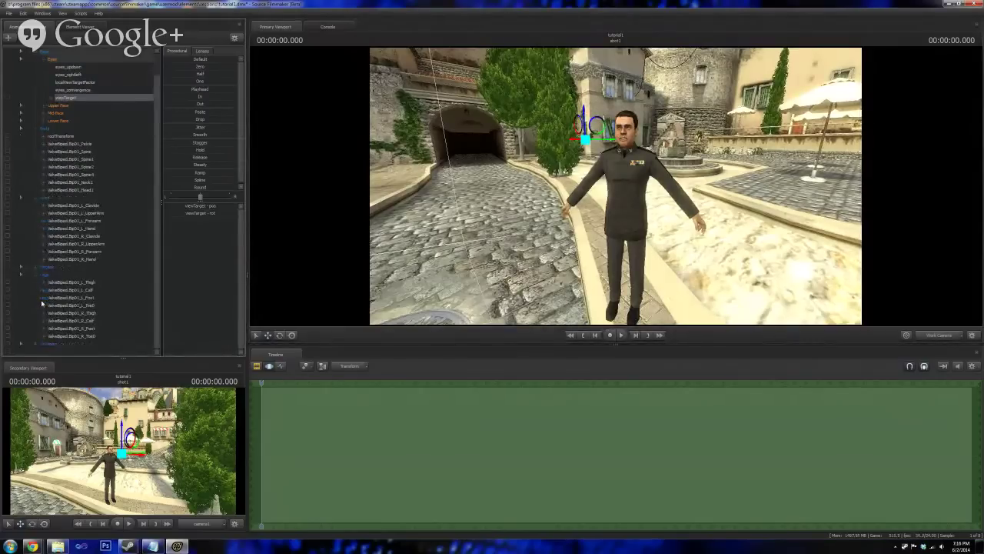
click(36, 344)
scroll(34, 329, down, 4)
scroll(33, 328, down, 1)
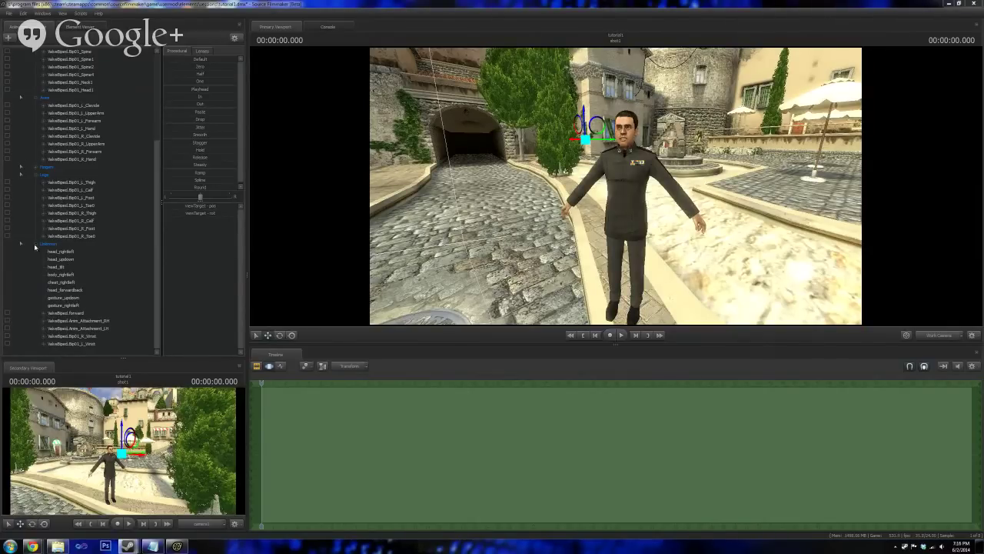
- Collapse the Unknown, Legs, Arms, Body and Face groups of the male_001 model
click(34, 245)
click(35, 276)
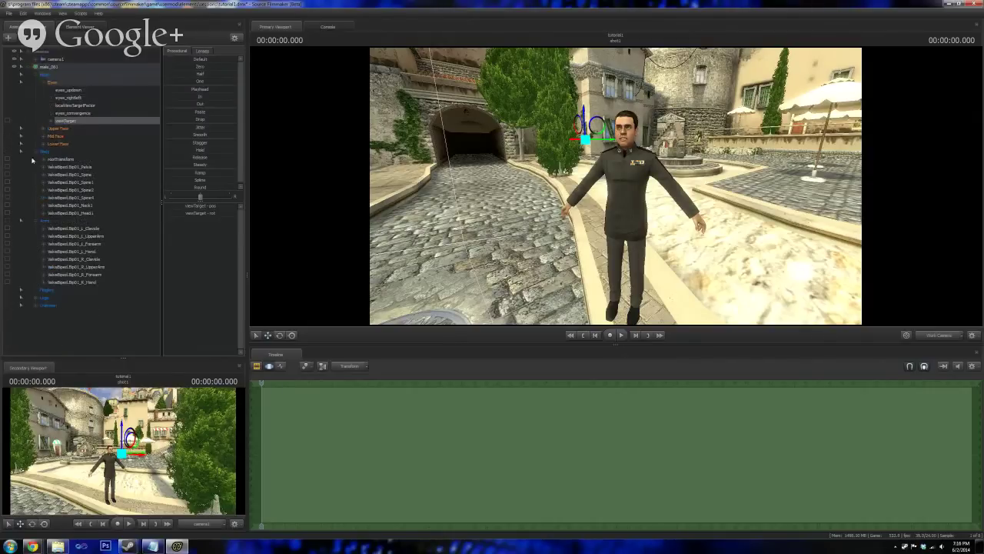
click(34, 220)
click(35, 151)
click(37, 76)
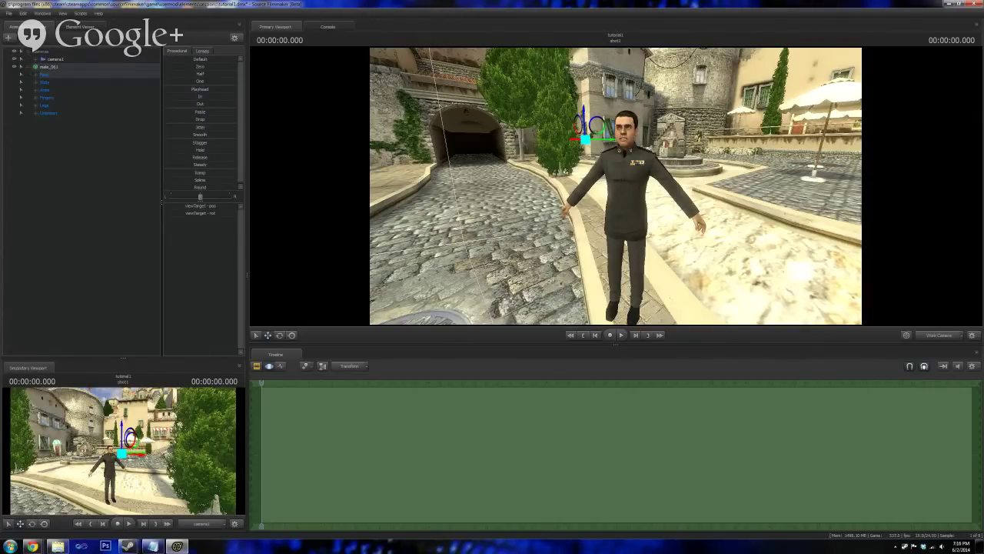
- Start an animation set for a new model and look through the model folders for a second character
click(9, 37)
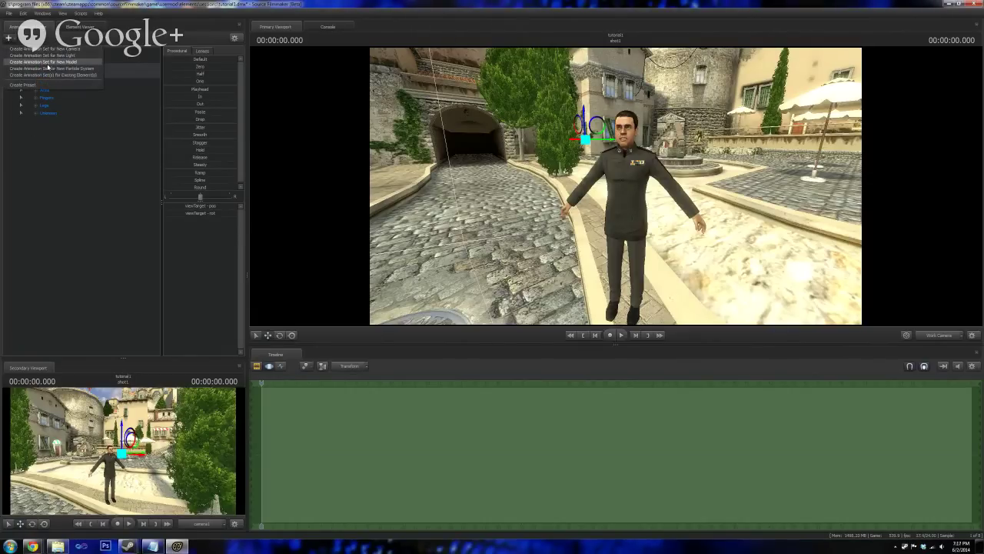
click(48, 66)
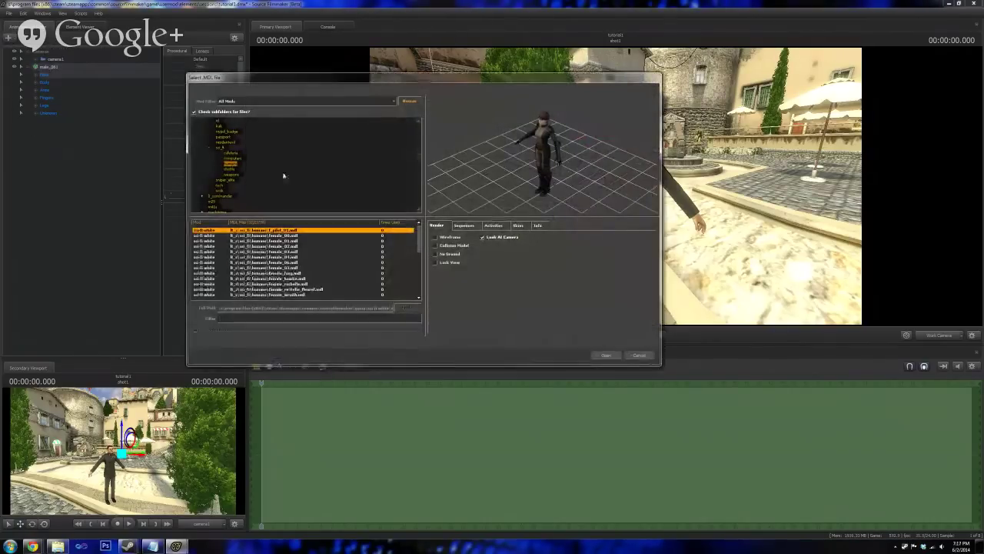
scroll(239, 153, up, 5)
scroll(239, 152, down, 10)
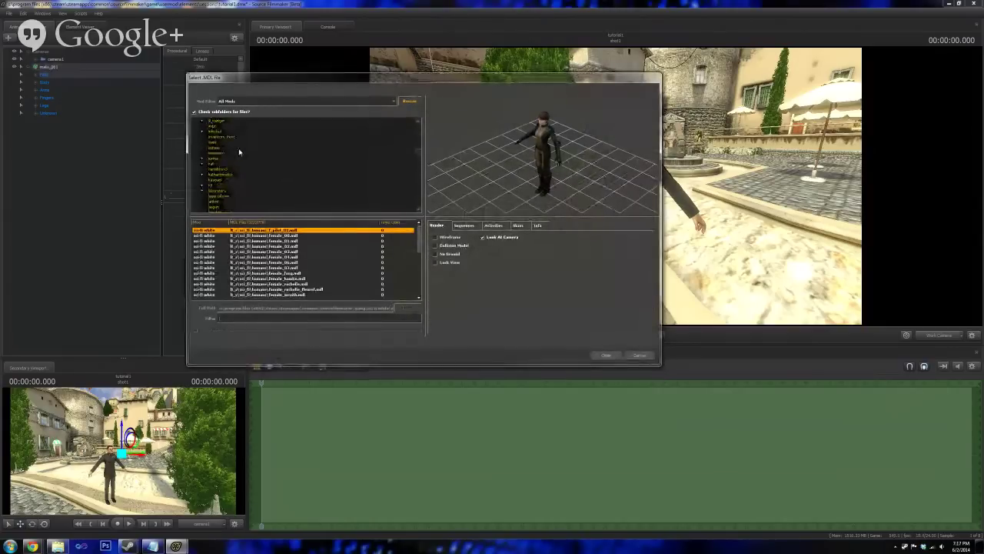
scroll(239, 153, up, 5)
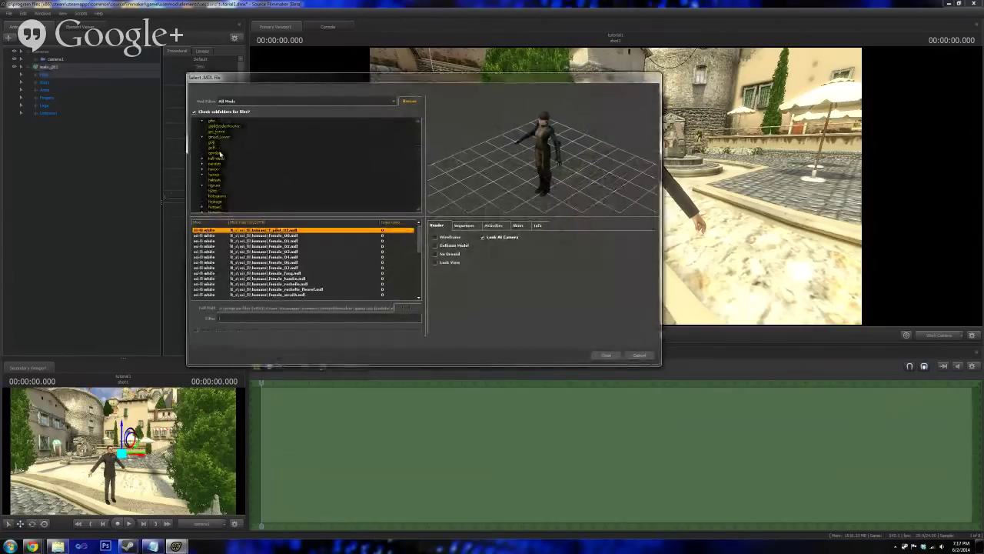
scroll(218, 154, up, 8)
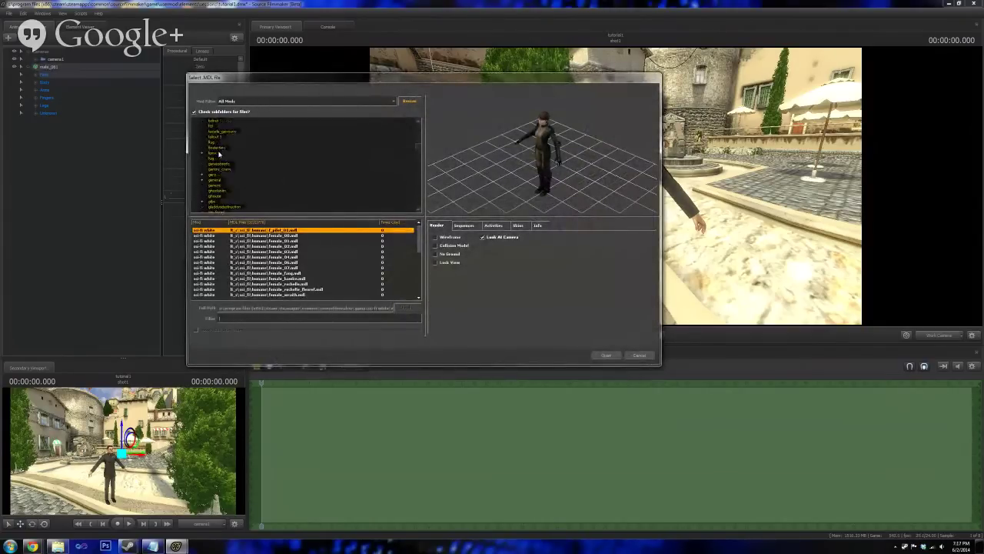
scroll(218, 154, down, 5)
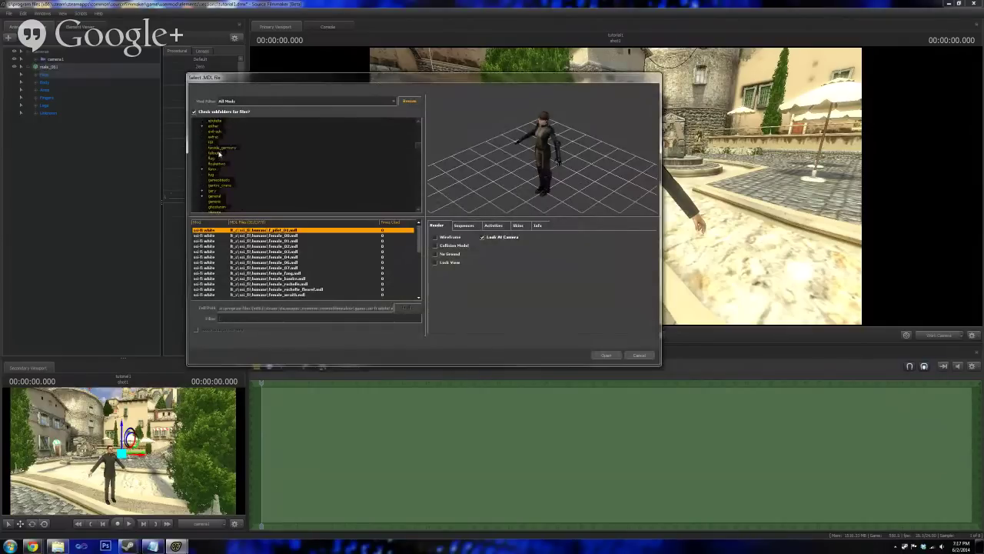
scroll(219, 153, down, 8)
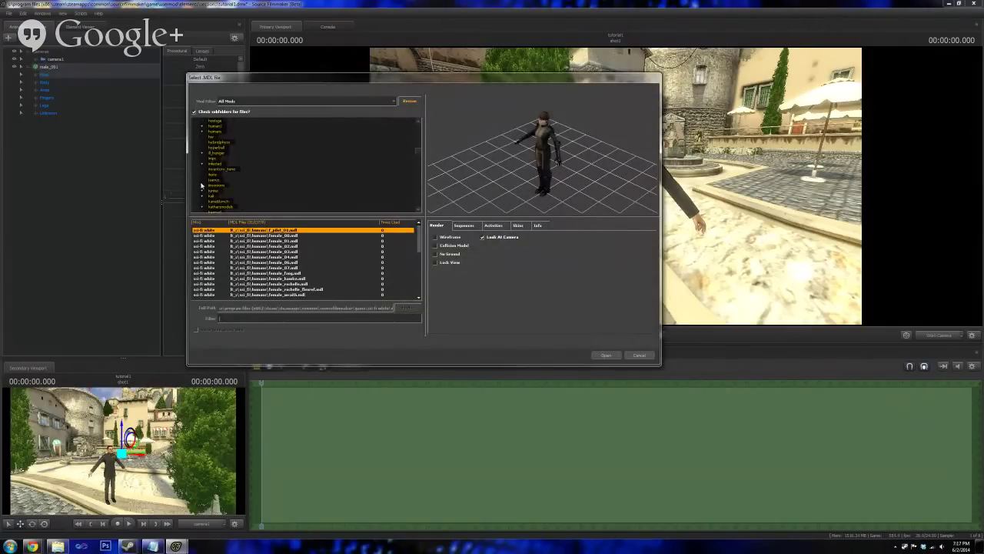
- Find the spacesuit pilot model inside the characters subfolders and load it into the shot
click(202, 196)
scroll(202, 195, down, 2)
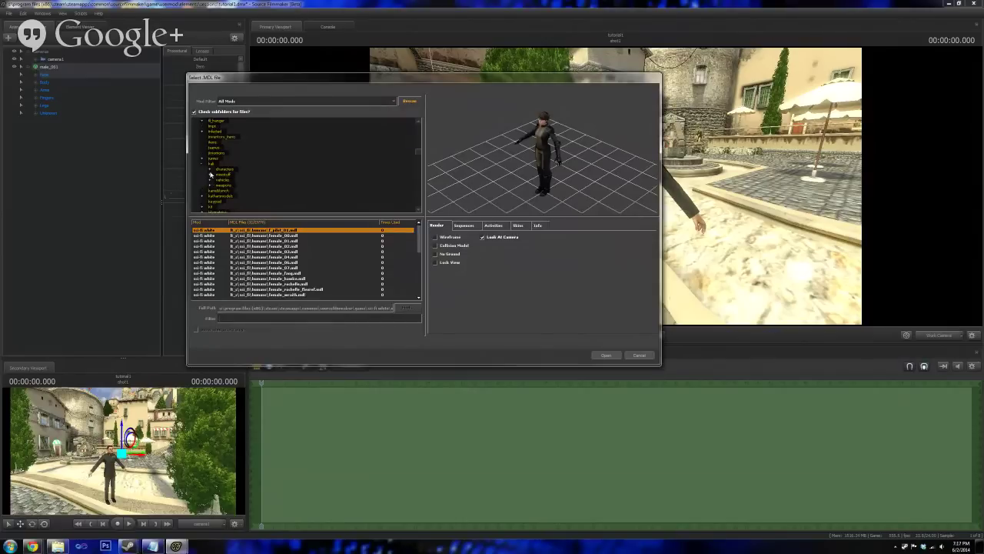
click(211, 174)
click(210, 170)
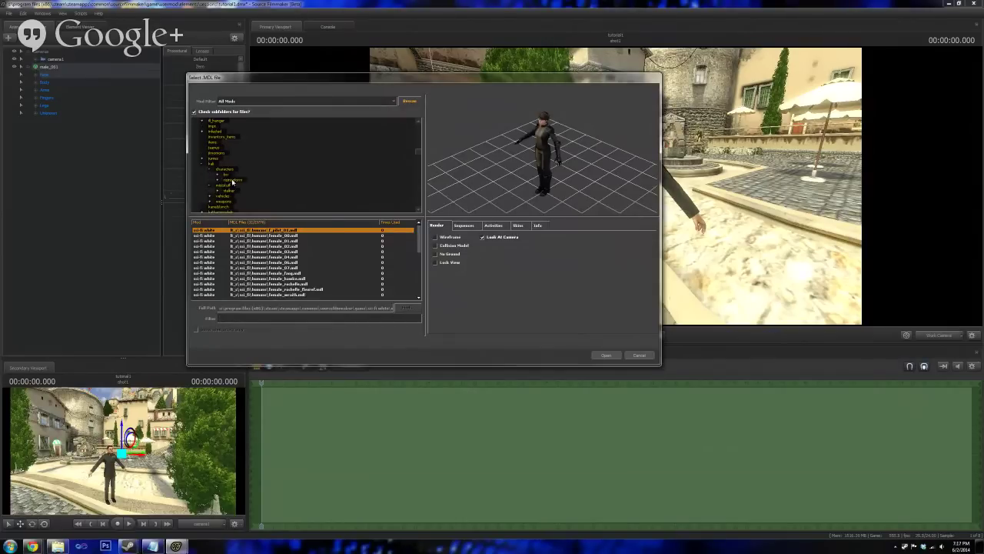
click(221, 176)
click(239, 180)
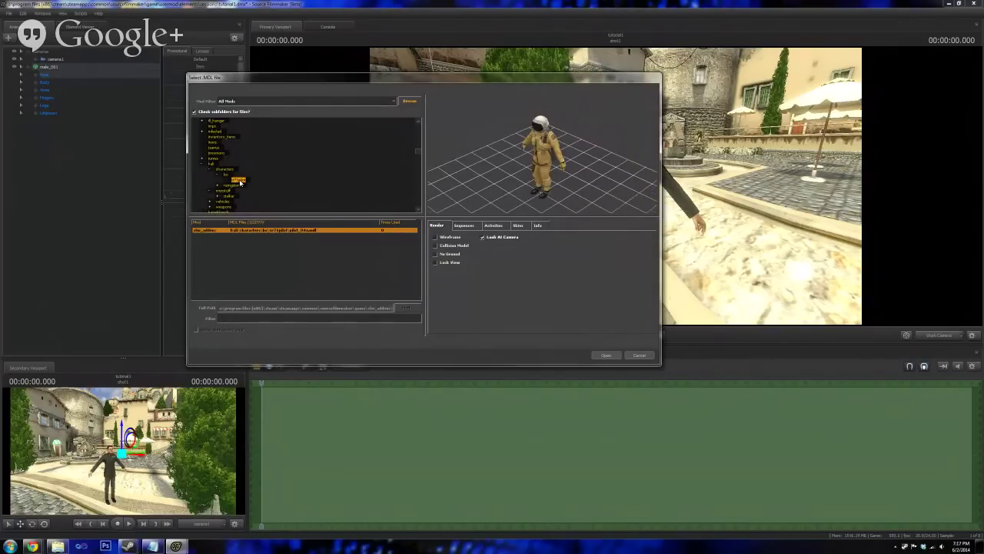
click(607, 356)
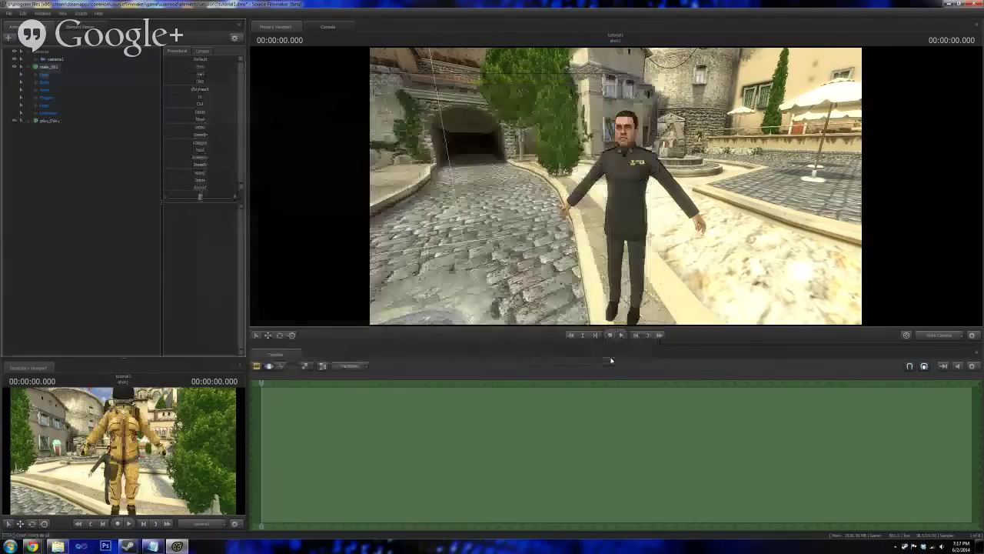
- Select the new pilot model and fly the work camera around to view it next to male_001
click(50, 122)
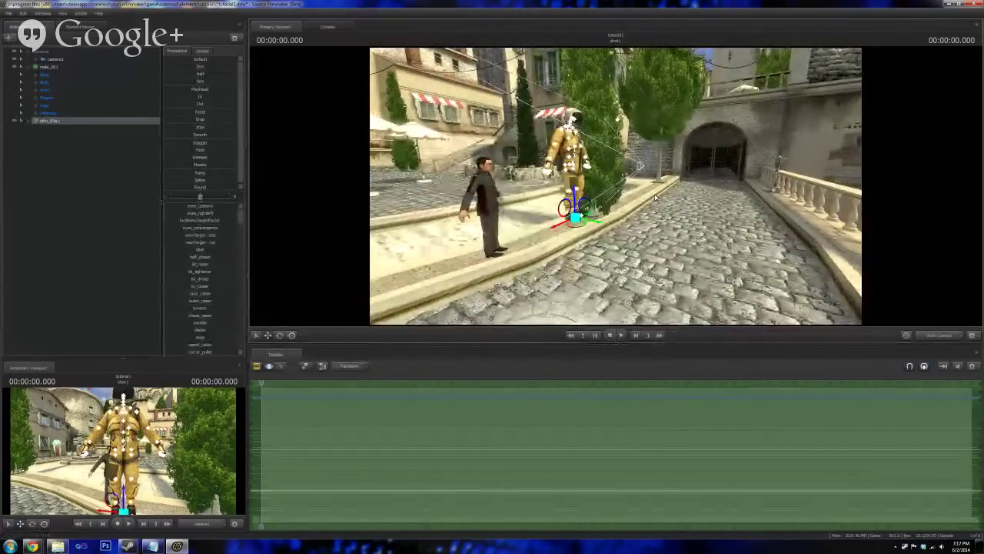
drag(655, 197, 596, 192)
key(d)
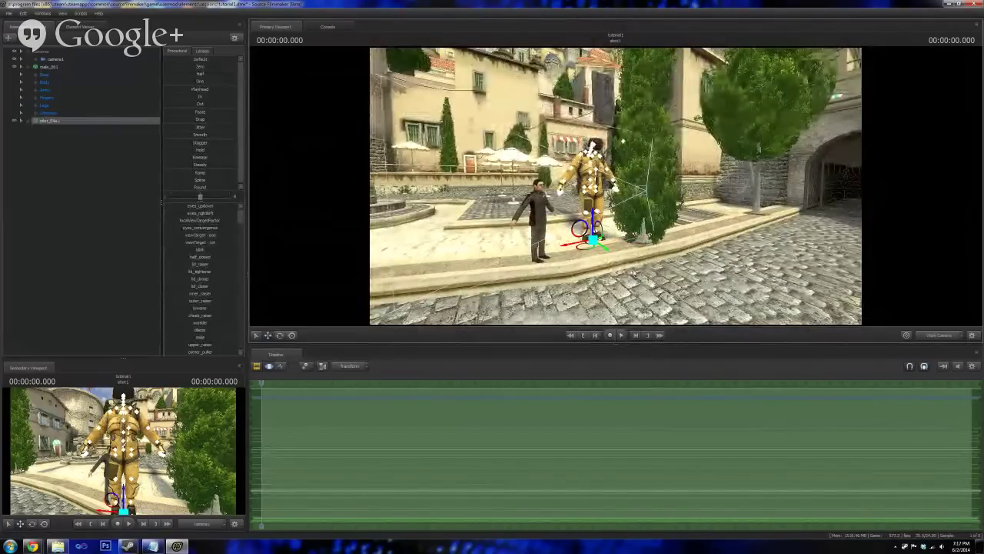
key(w)
drag(656, 273, 619, 270)
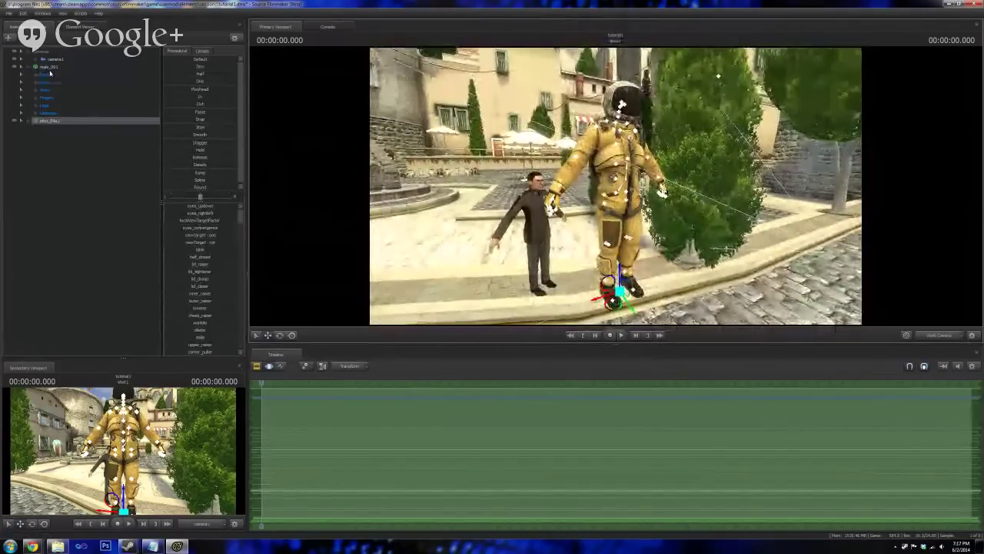
- Select male_001 and the pilot in turn to compare their rigs, and view the pilot up close
click(51, 69)
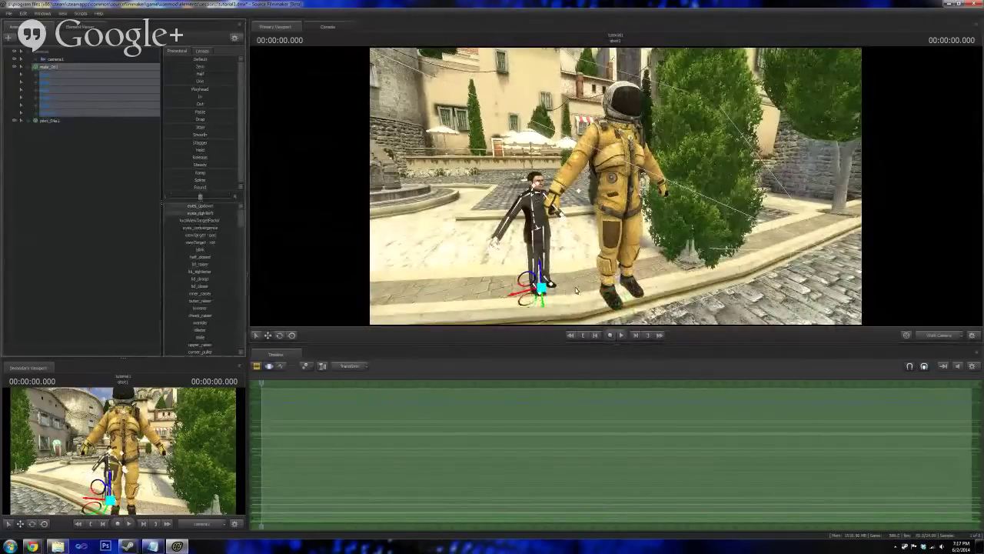
click(51, 121)
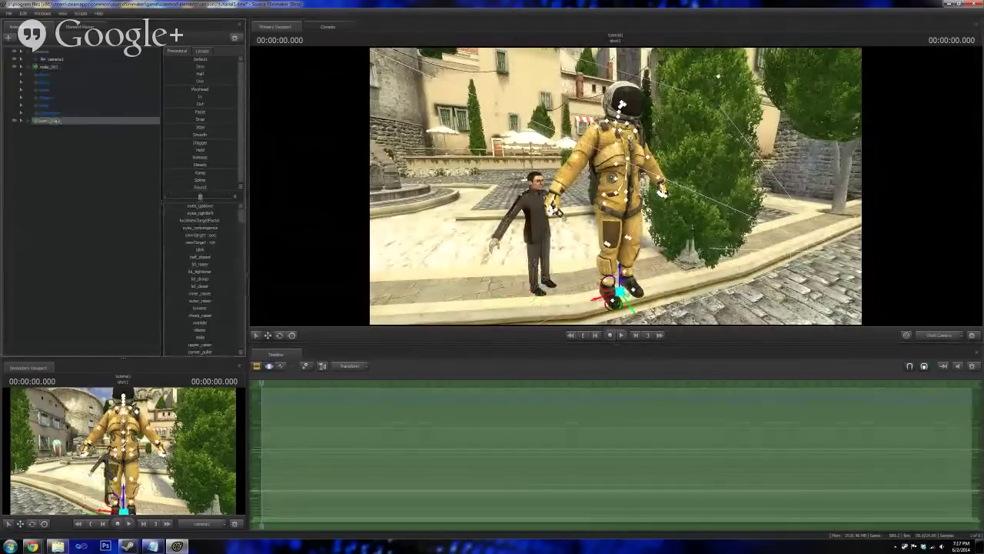
key(w)
drag(615, 186, 643, 212)
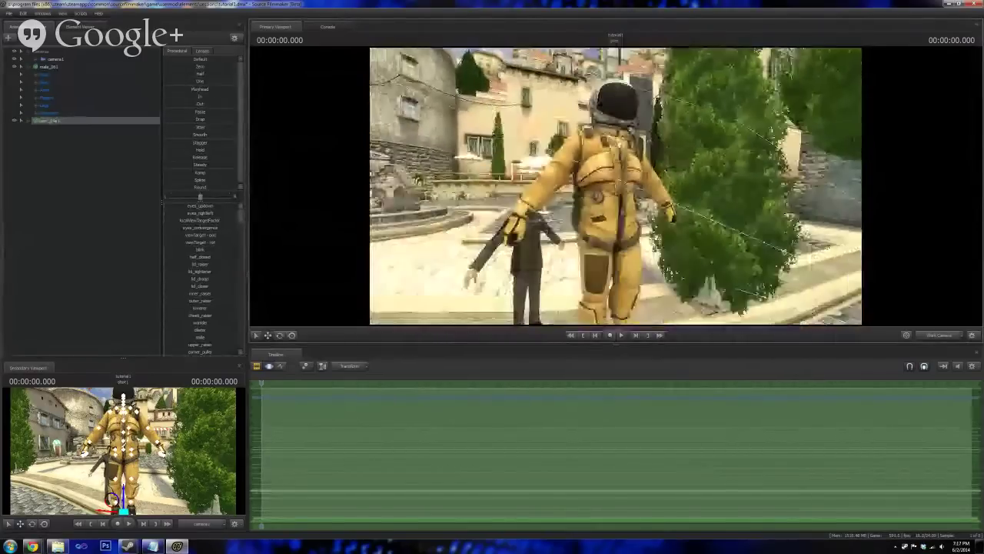
- Expand the pilot's Body and Unknown groups to examine their bones, and collapse and reselect the whole model
click(29, 120)
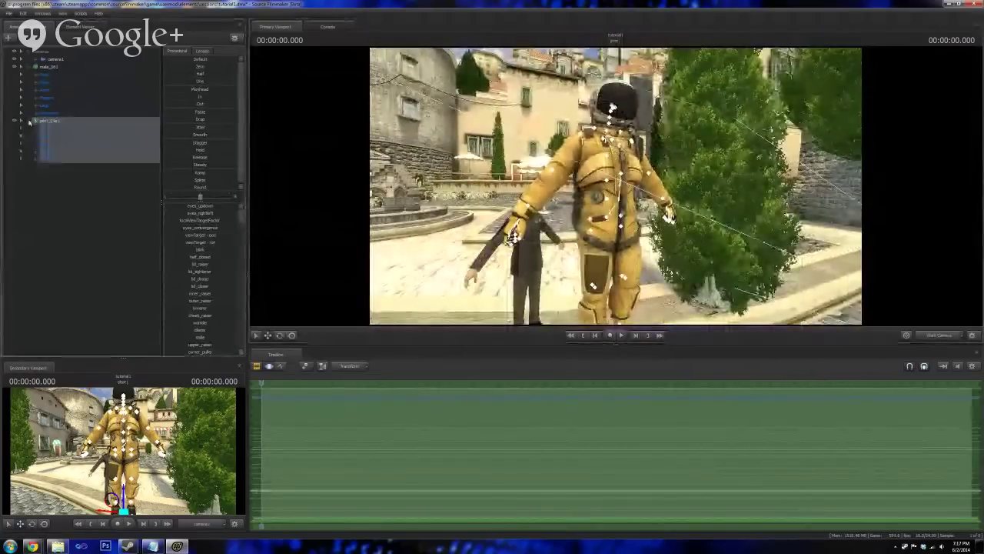
click(37, 136)
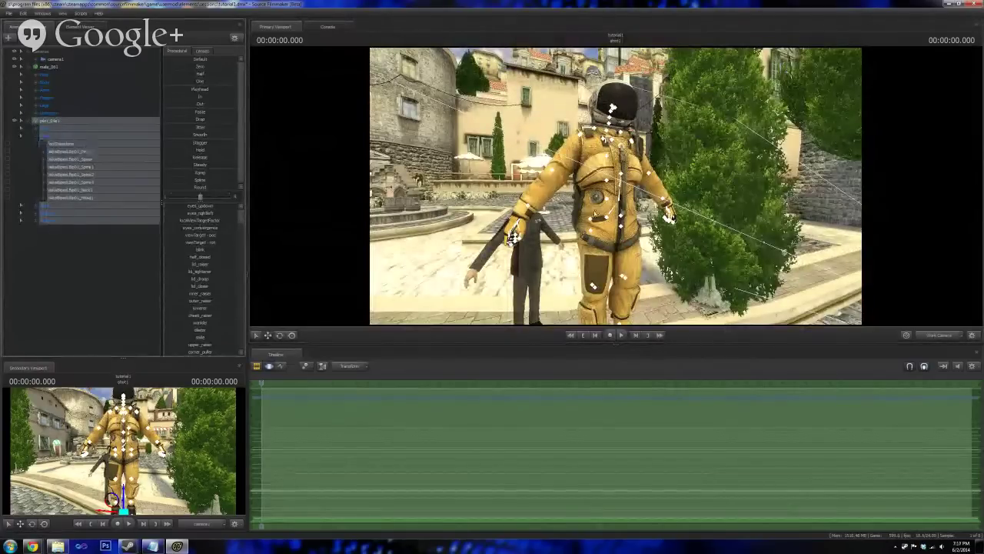
key(ctrl)
click(39, 136)
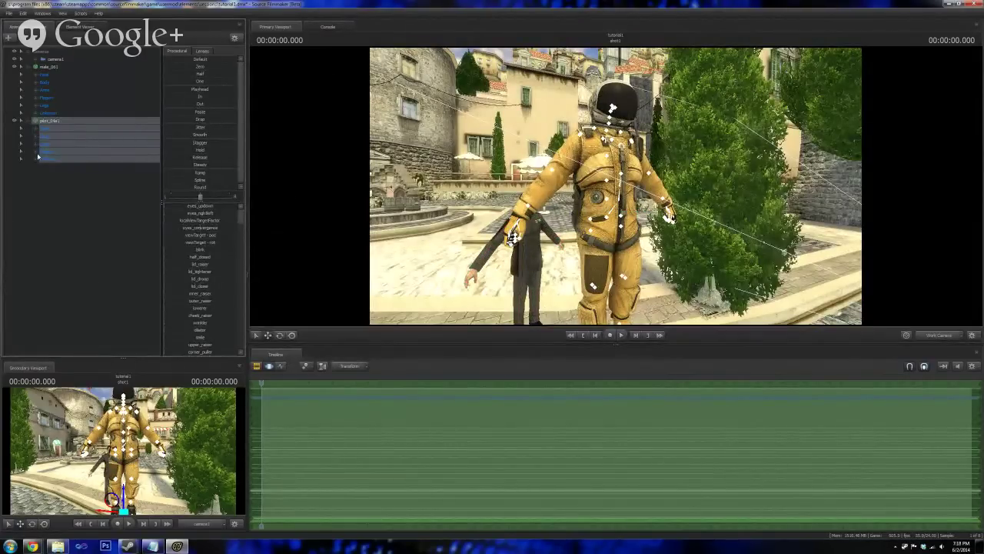
click(37, 165)
click(36, 159)
scroll(82, 231, down, 7)
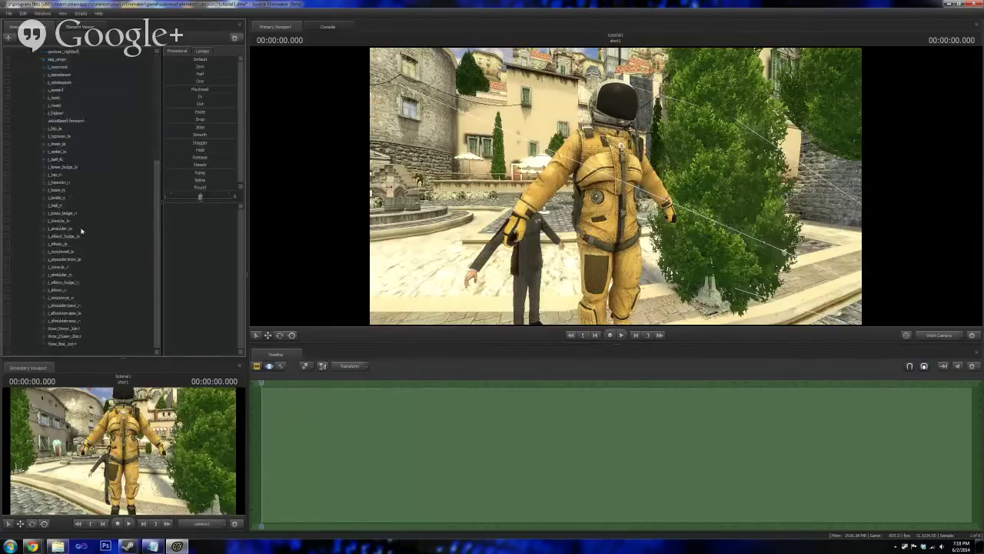
scroll(81, 231, up, 10)
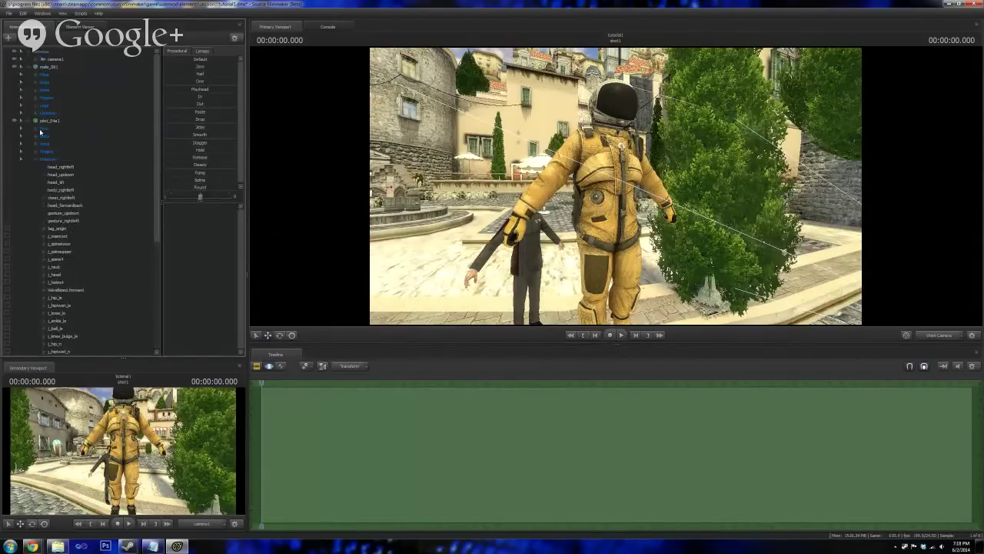
click(23, 122)
click(53, 122)
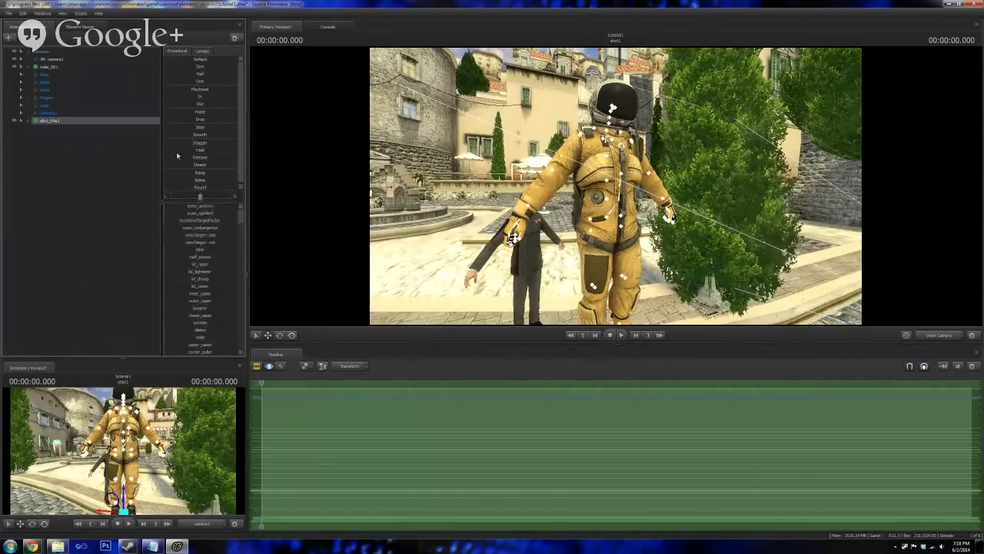
- Pick the pilot's right elbow joint and rotate it so the forearm bends up in front of the chest
ctrl+click(558, 166)
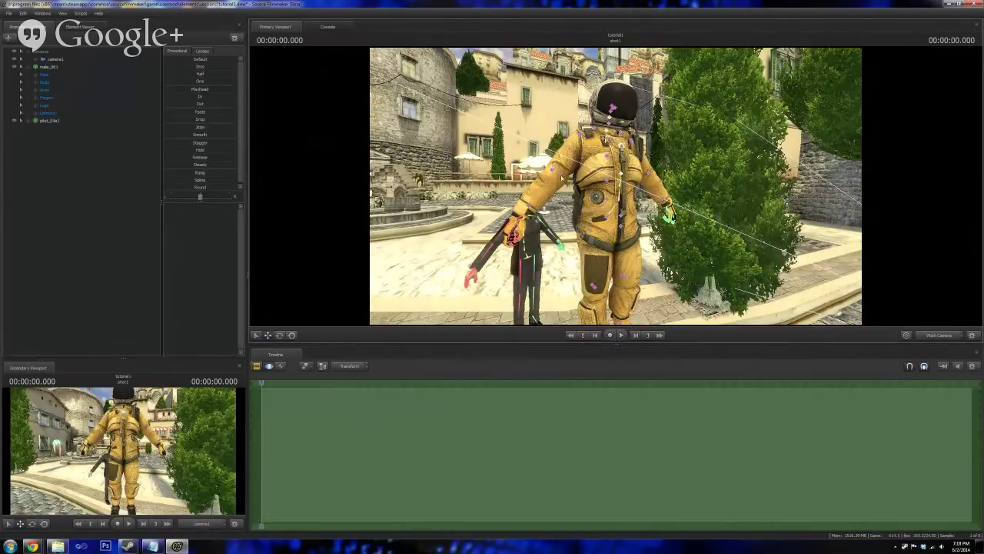
click(547, 170)
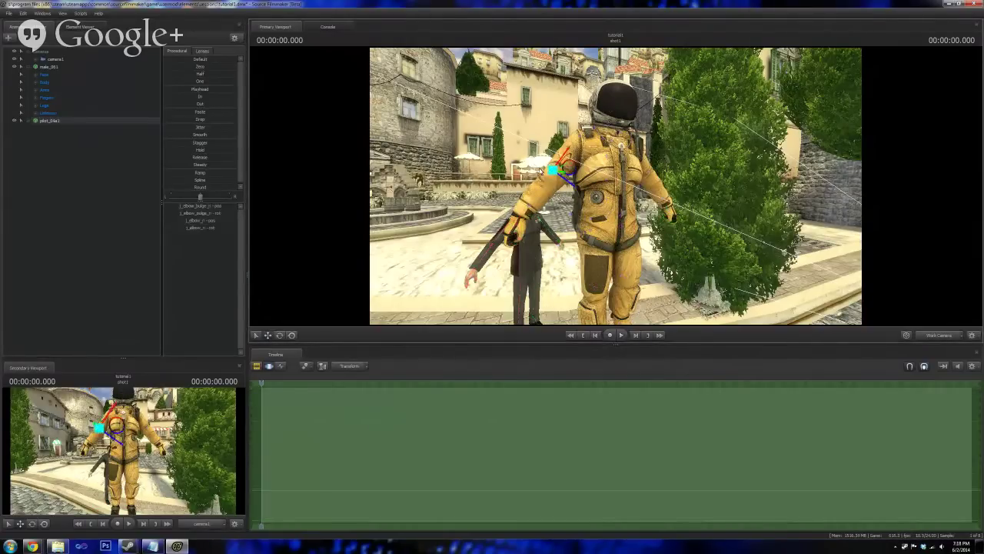
click(280, 337)
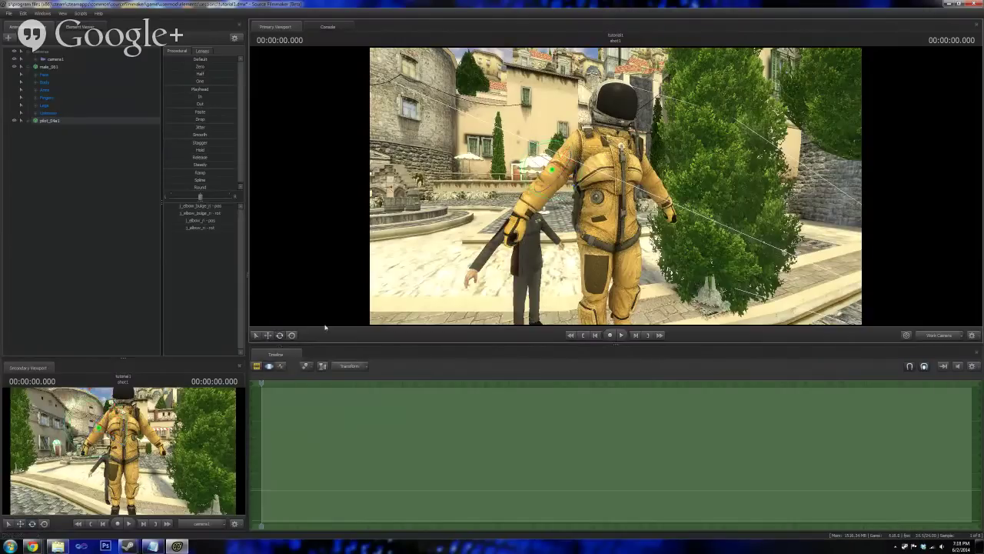
drag(552, 182, 560, 149)
drag(588, 131, 573, 157)
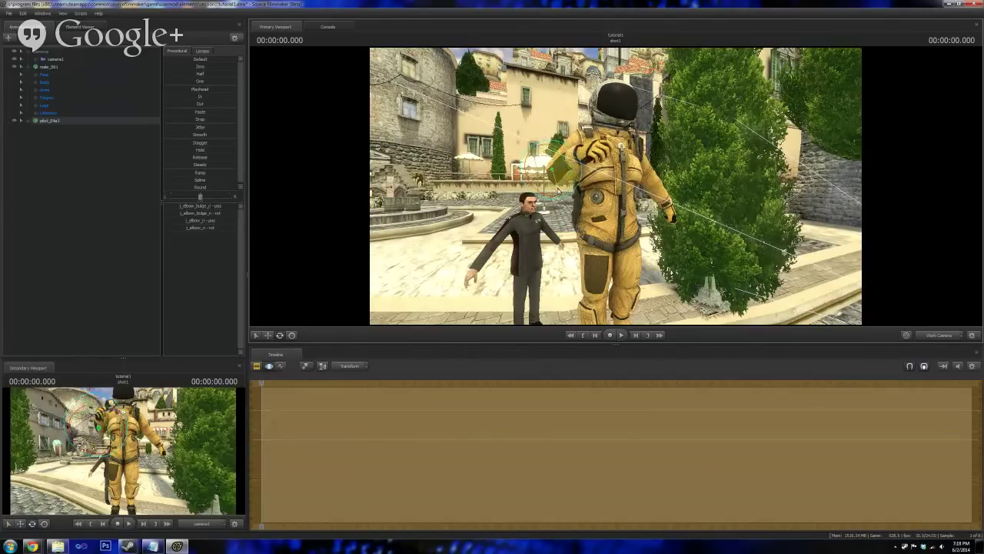
drag(559, 190, 569, 188)
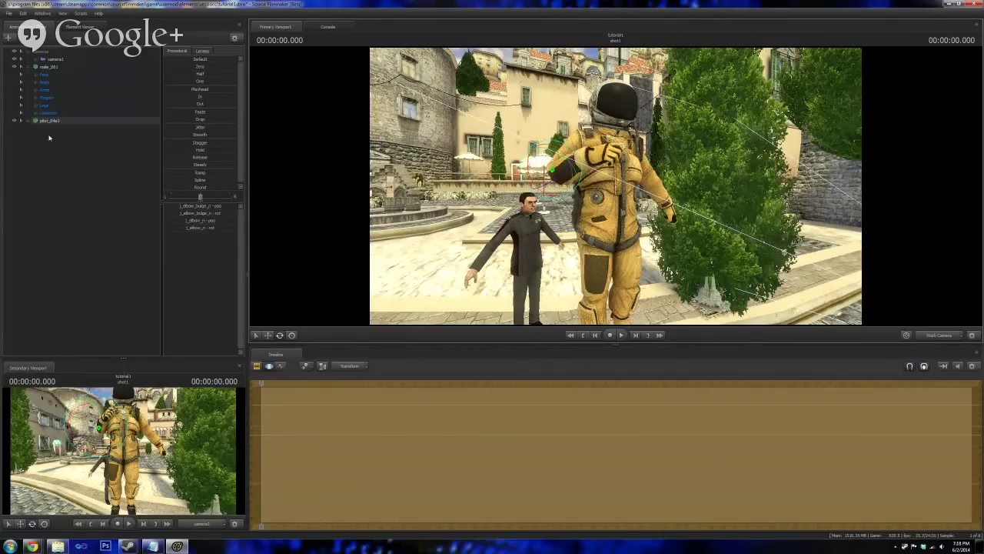
- Select the whole pilot model and move it back beside male_001 on the pavement
click(46, 121)
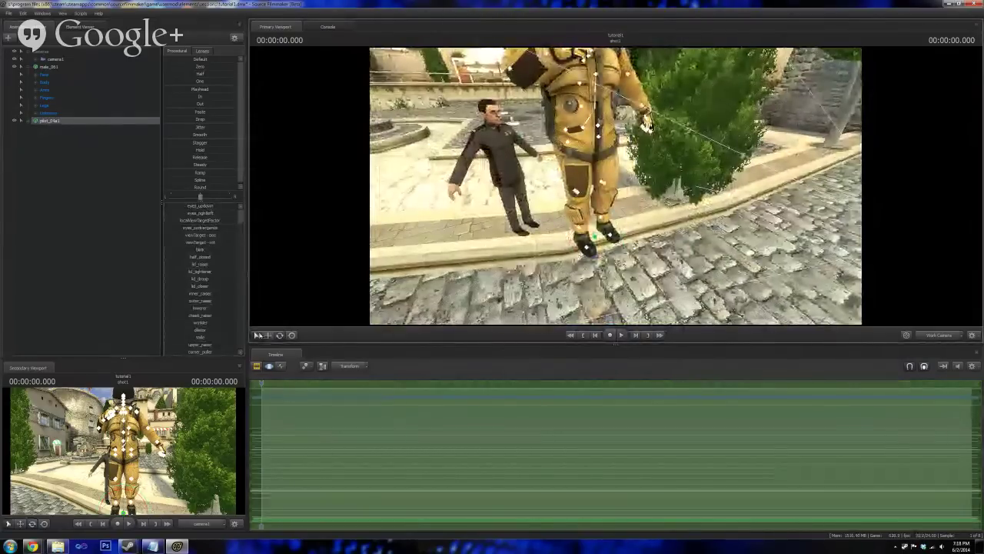
click(586, 248)
drag(587, 249, 577, 199)
drag(585, 163, 589, 205)
- Select the rootTransform in male_001's Body group and move him slightly away from the pilot
click(34, 83)
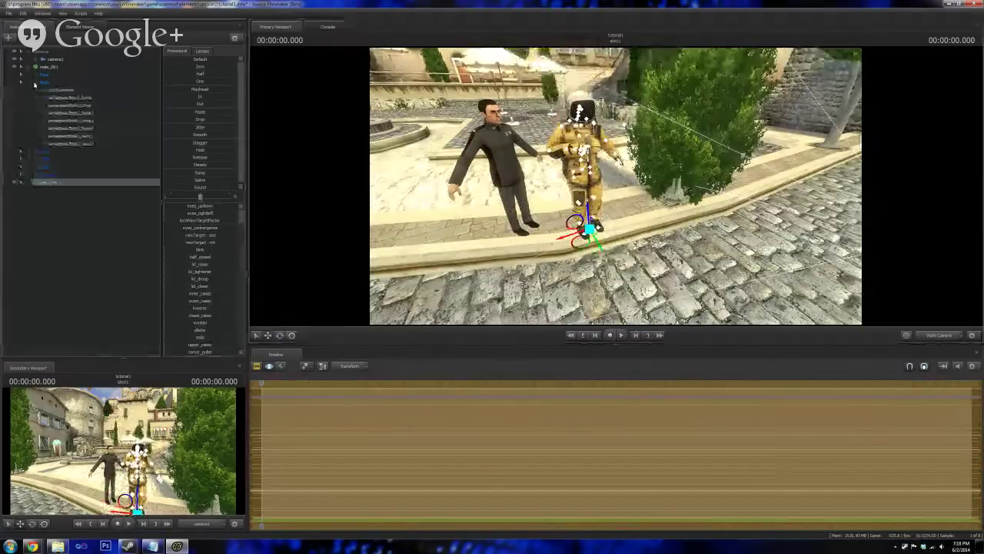
click(61, 89)
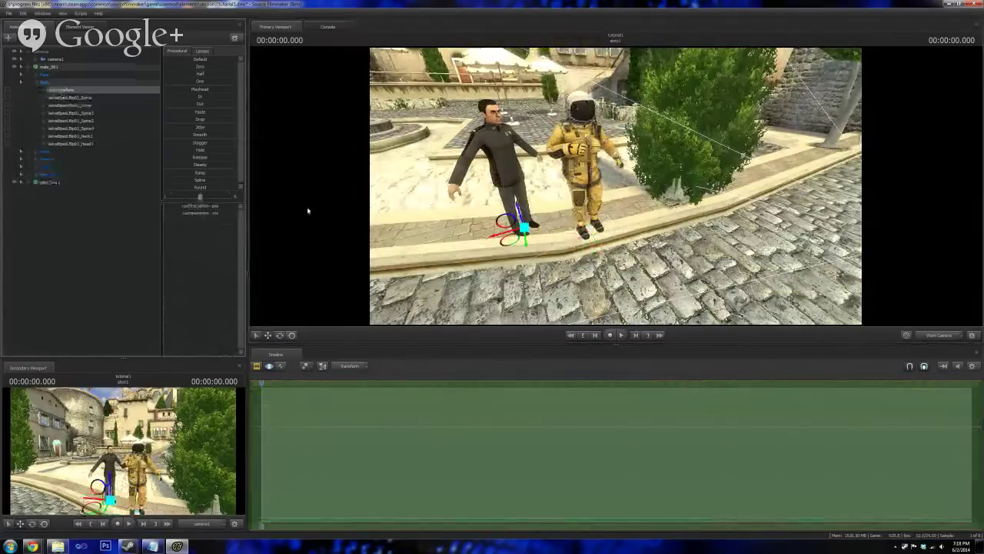
drag(520, 235, 538, 252)
- Reselect the pilot and adjust its position until its feet rest on the pavement, checking both models from the front
key(w)
key(s)
click(54, 184)
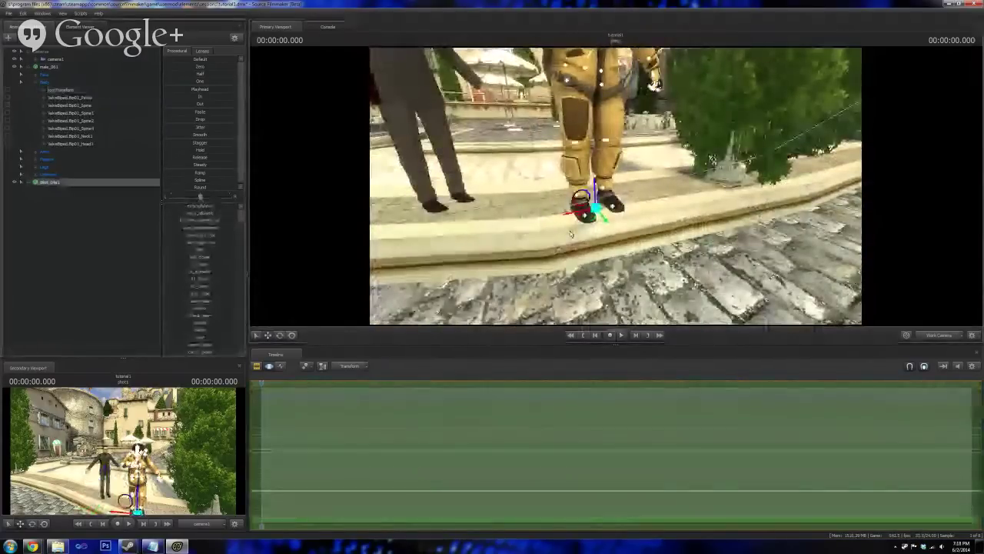
drag(586, 209, 589, 208)
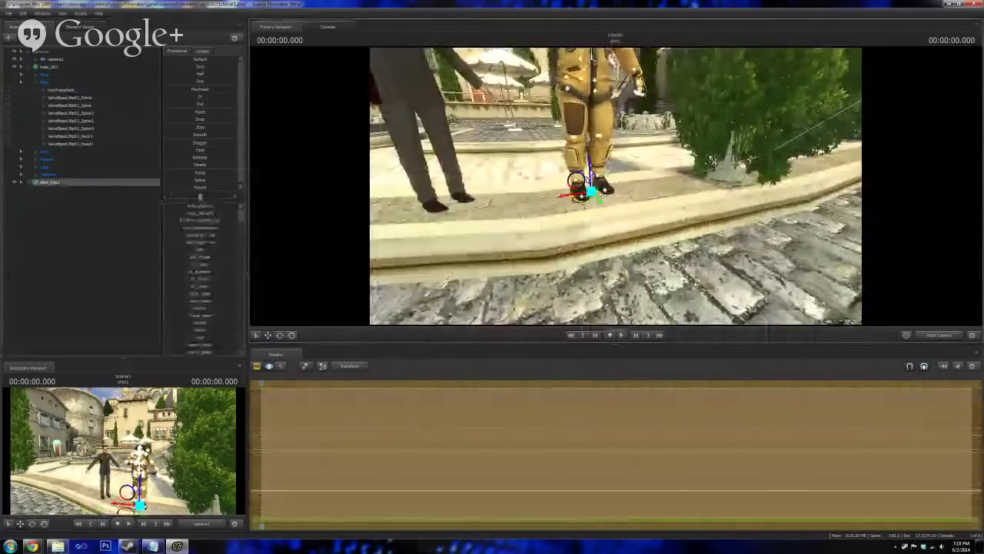
mouse_move(592, 173)
mouse_down()
mouse_move(592, 193)
mouse_move(591, 179)
mouse_up()
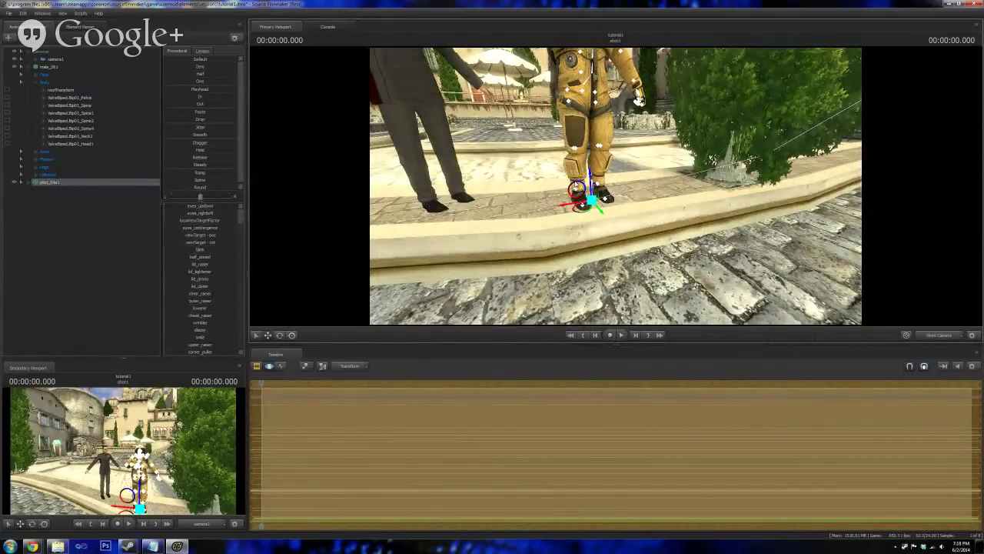
drag(600, 185, 589, 129)
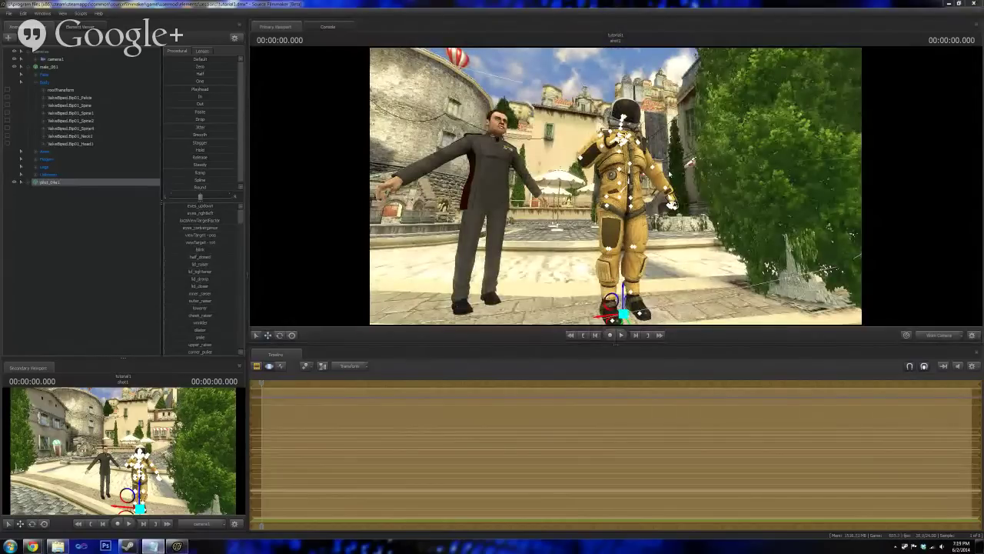
- Select the whole male_001 model, collapse its control groups, and view it from the front together with the pilot
drag(658, 170, 685, 186)
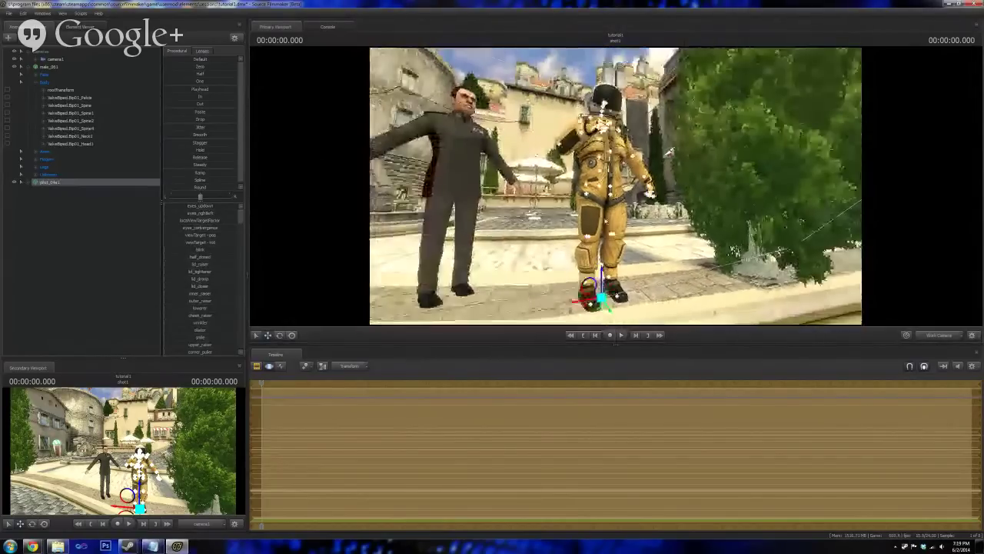
click(37, 67)
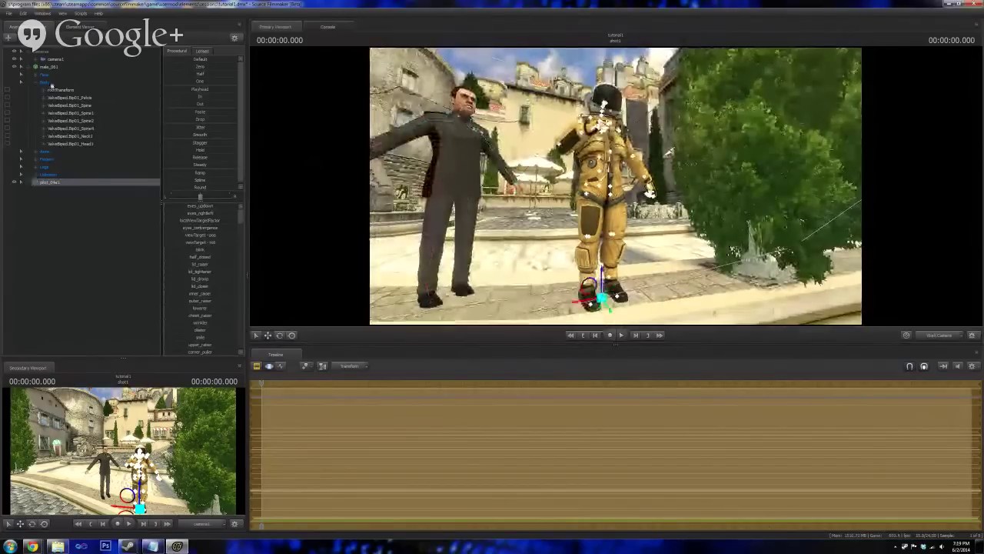
click(42, 68)
click(22, 68)
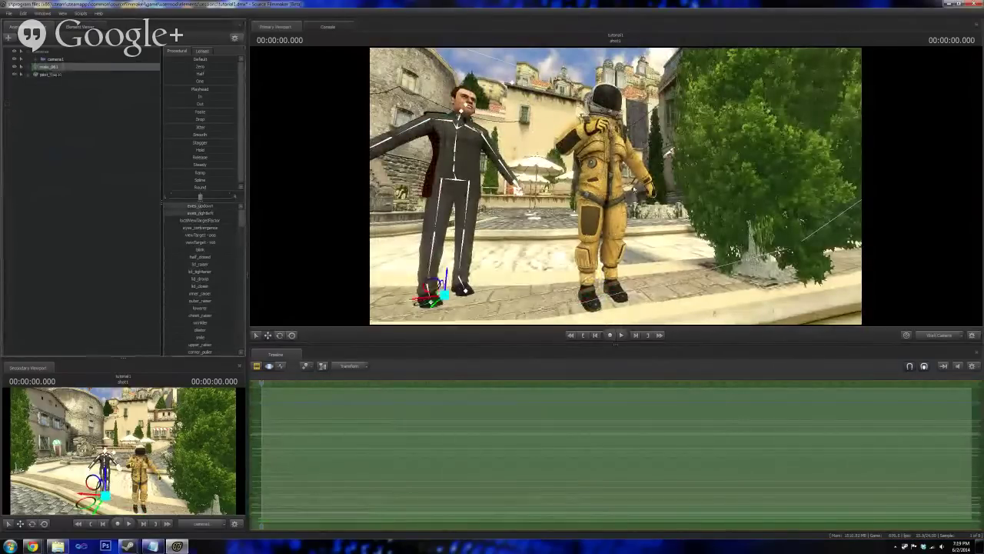
drag(558, 149, 616, 188)
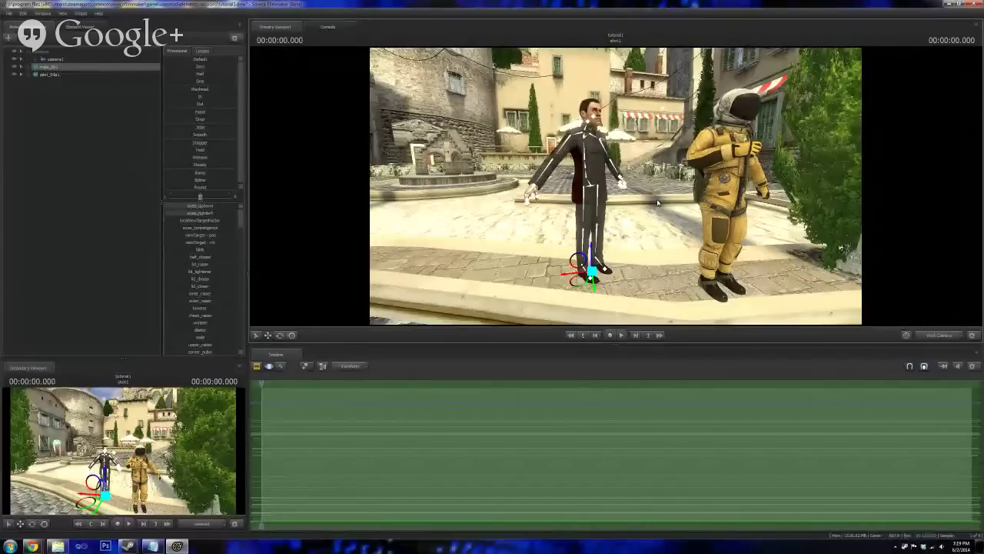
- Open the import of a ready-made sequence for male_001
right_click(53, 66)
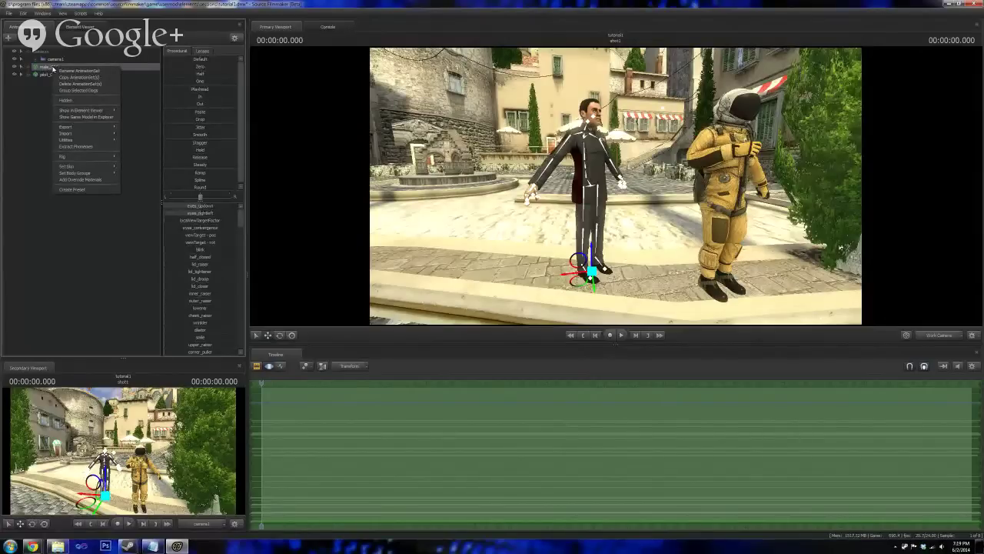
mouse_move(88, 135)
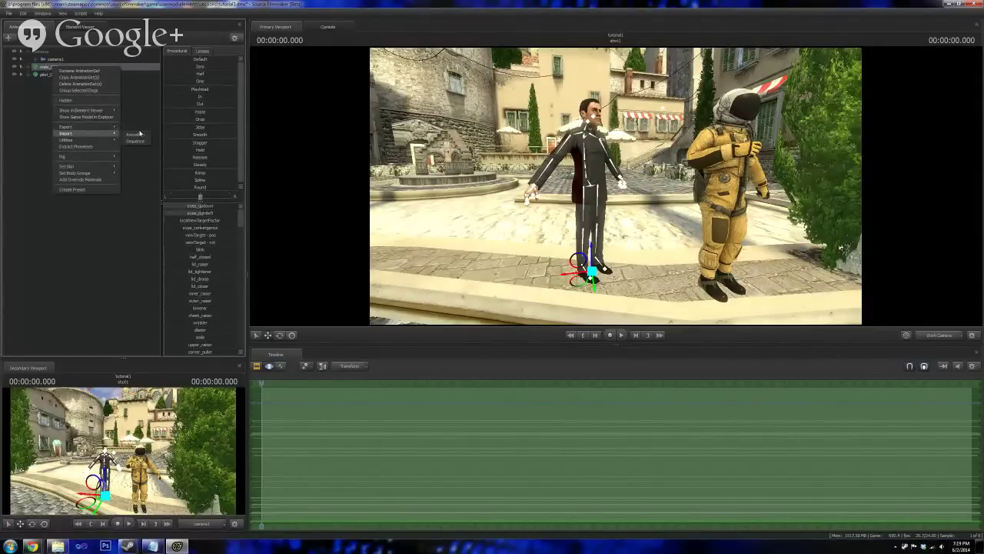
right_click(47, 69)
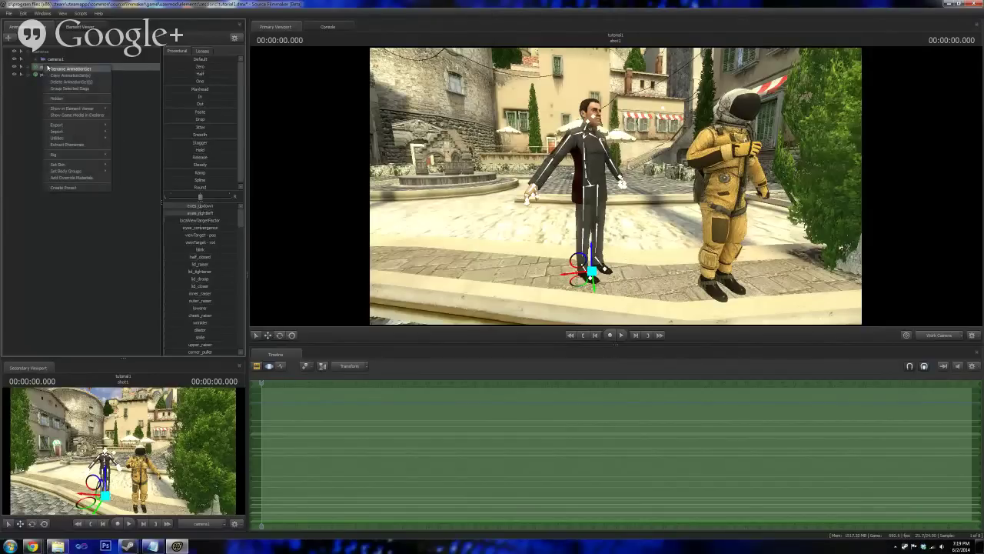
mouse_move(87, 135)
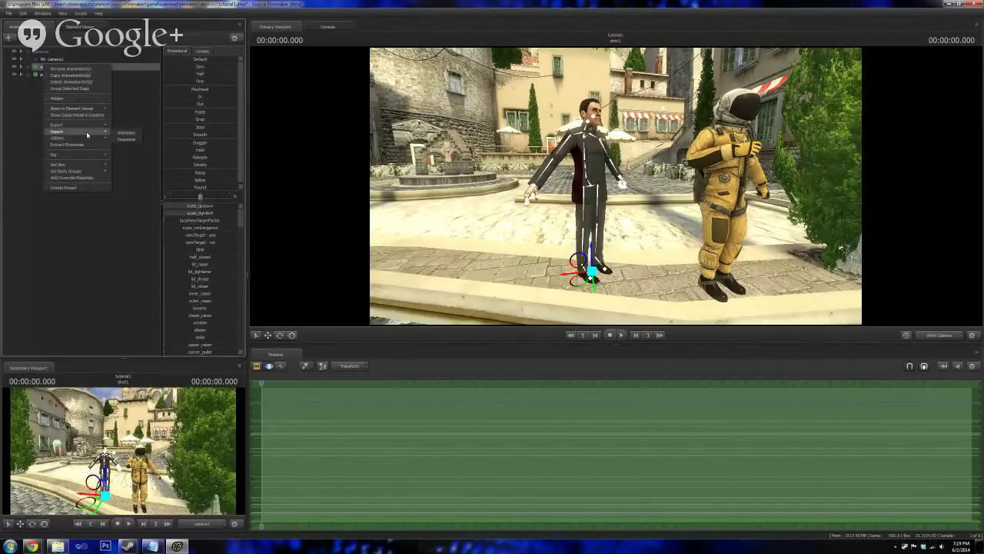
click(127, 139)
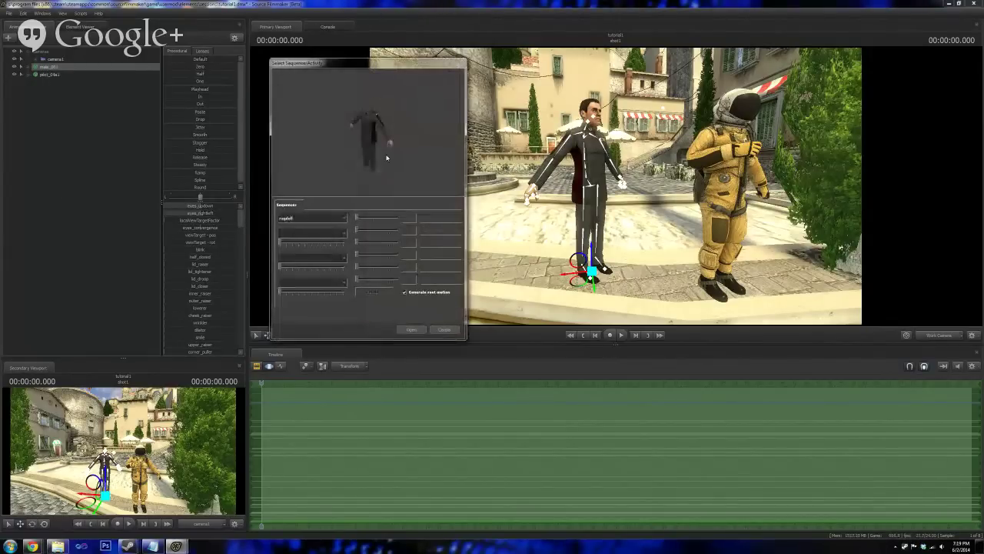
- Preview a relaxed AR2 idle sequence, then choose Idle_Relaxed_Shotgun_1 and import it onto male_001
click(344, 220)
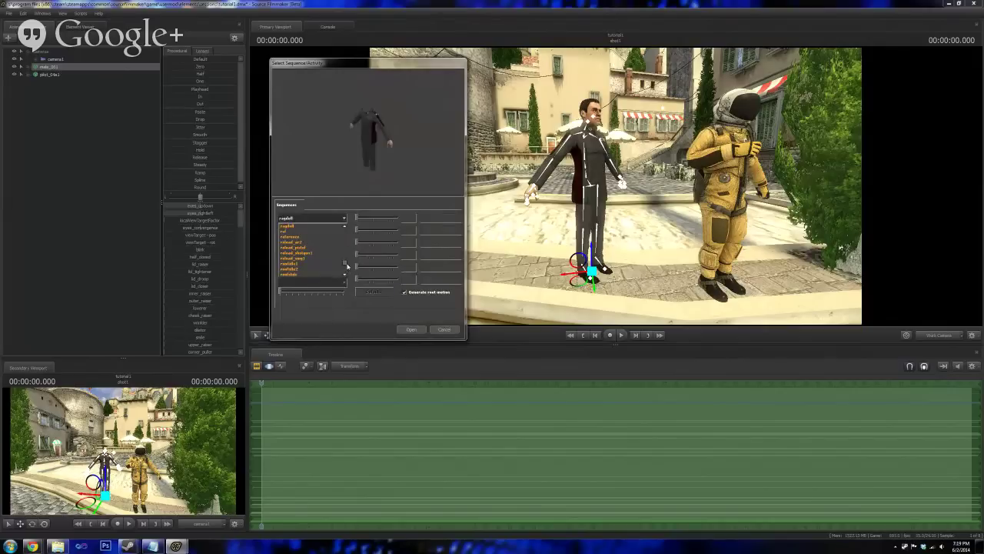
scroll(319, 250, up, 3)
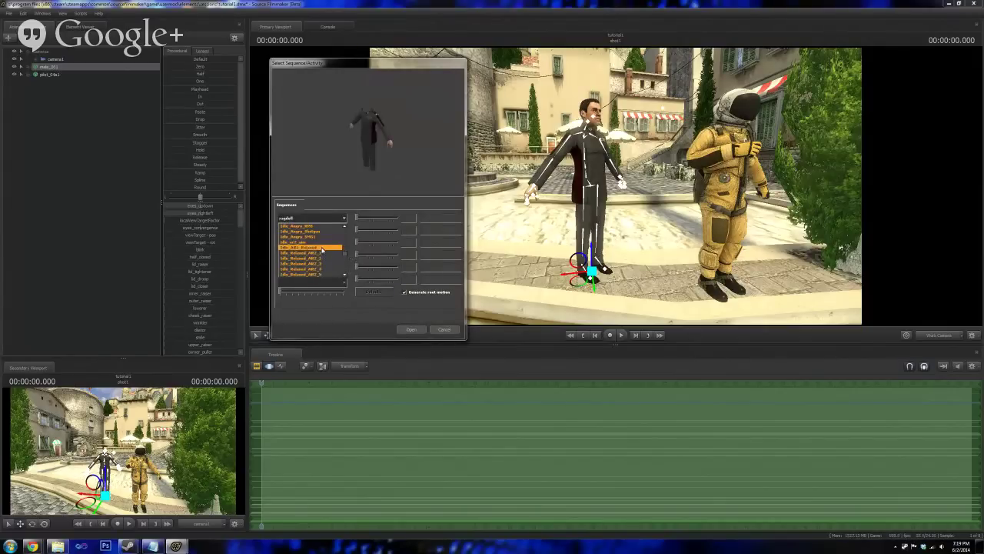
scroll(322, 250, down, 5)
click(321, 248)
click(336, 217)
click(336, 218)
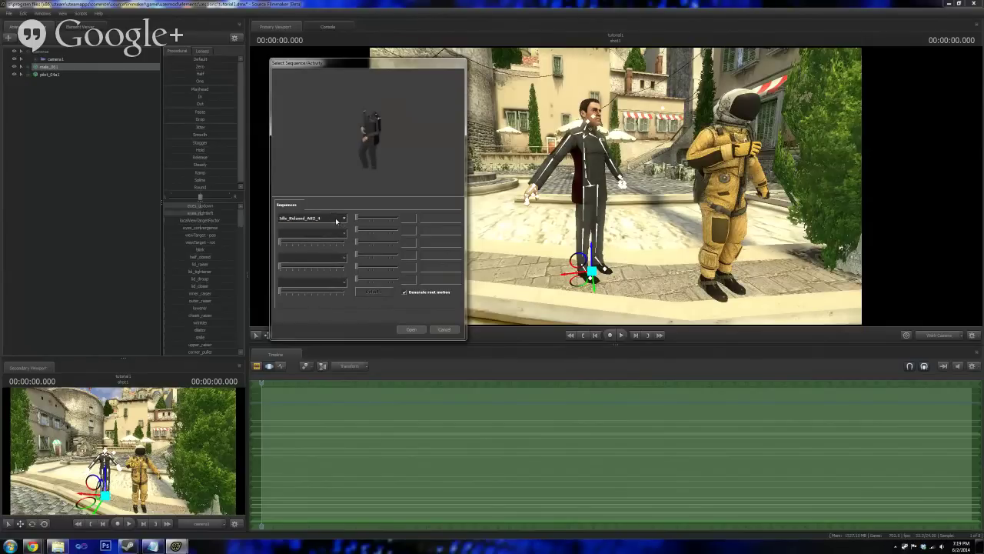
click(338, 218)
click(324, 259)
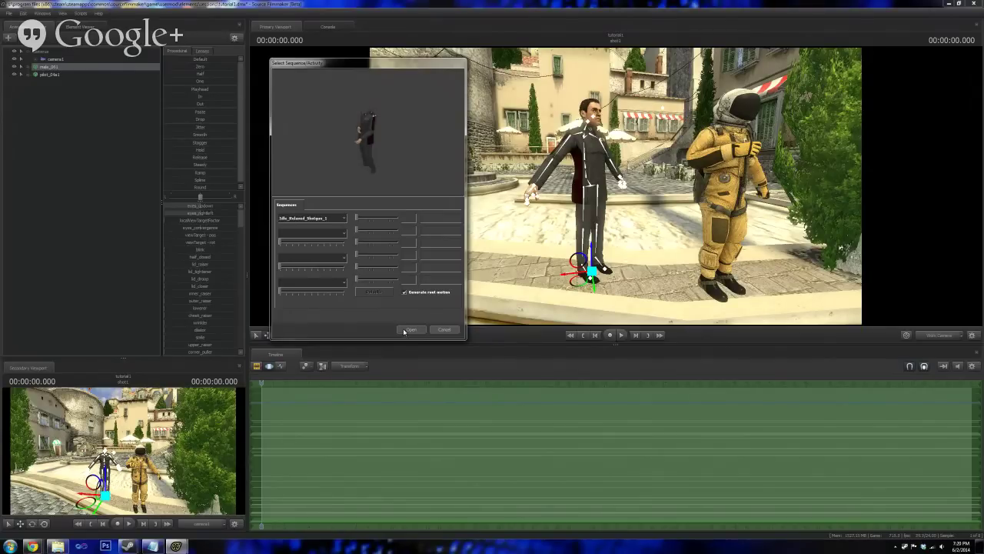
click(410, 329)
- Pick male_001's right upper arm and rotate it so the arm comes in close to the torso
key(w)
mouse_move(654, 241)
mouse_down()
mouse_move(655, 253)
mouse_move(646, 242)
mouse_up()
key(s)
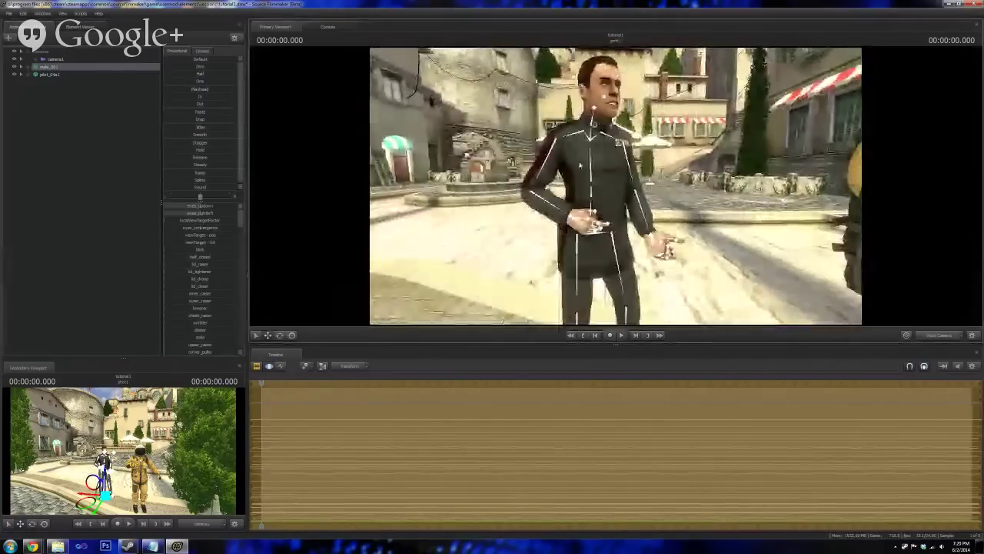
ctrl+click(545, 156)
click(279, 335)
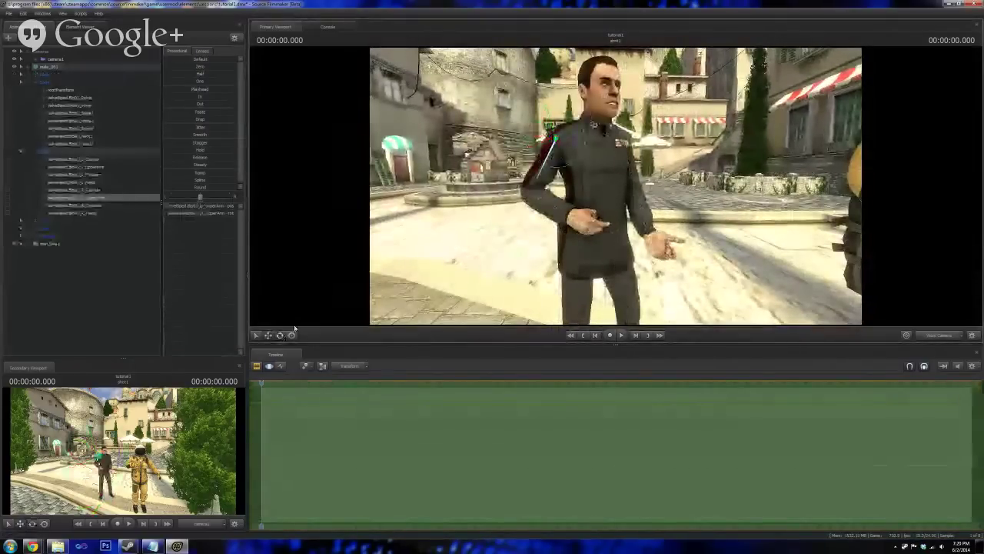
drag(570, 155, 572, 125)
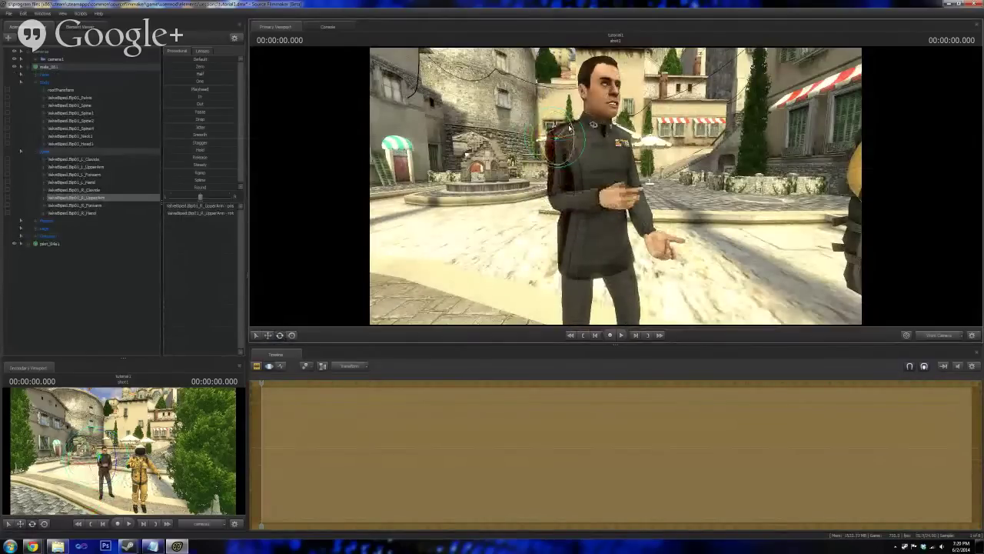
- Rotate male_001's right forearm down to his side and swing the right upper arm slightly outward
ctrl+click(567, 202)
mouse_move(575, 204)
mouse_down()
mouse_move(584, 247)
mouse_move(579, 221)
mouse_up()
key(ctrl)
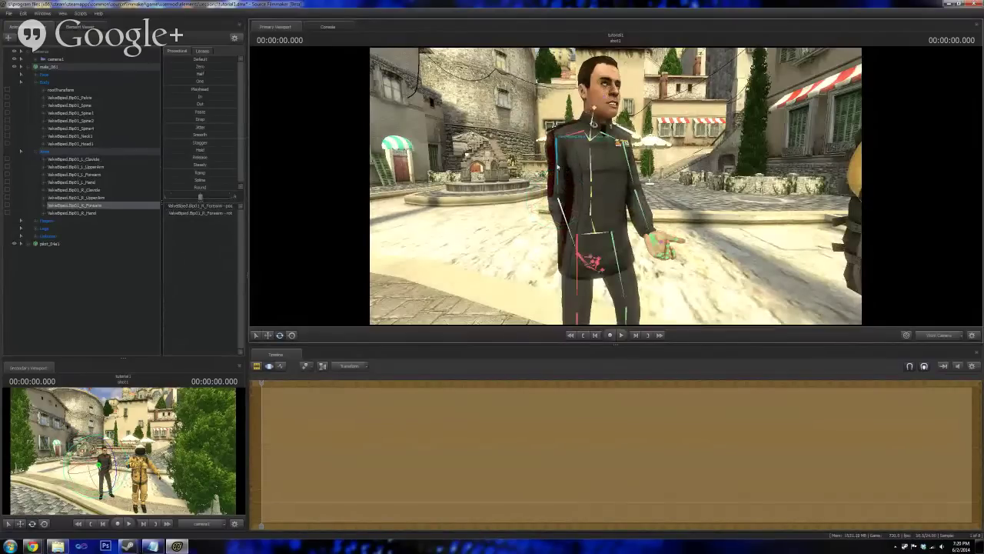
ctrl+click(559, 167)
drag(537, 121, 543, 115)
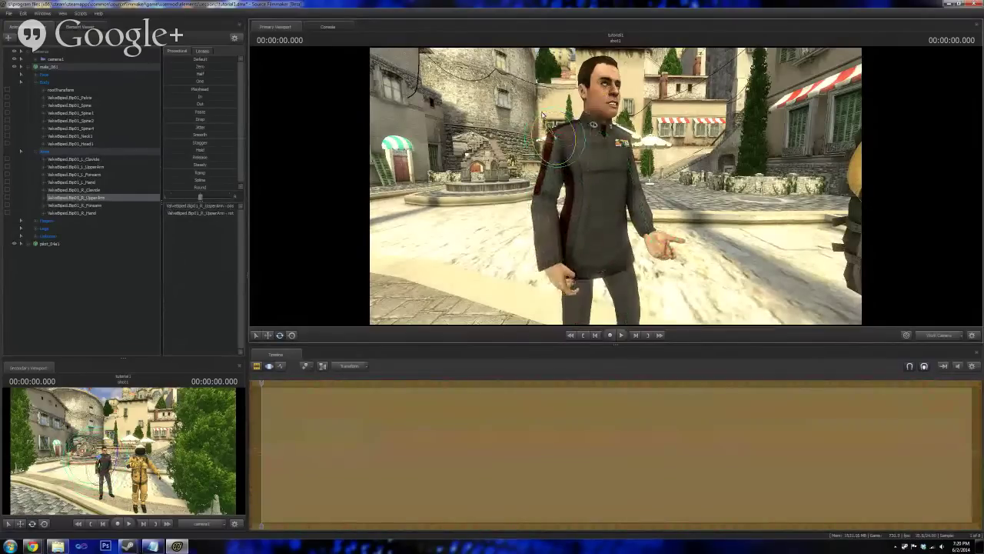
- Rotate male_001's left forearm and left hand so the hand hangs down beside the thigh
click(646, 207)
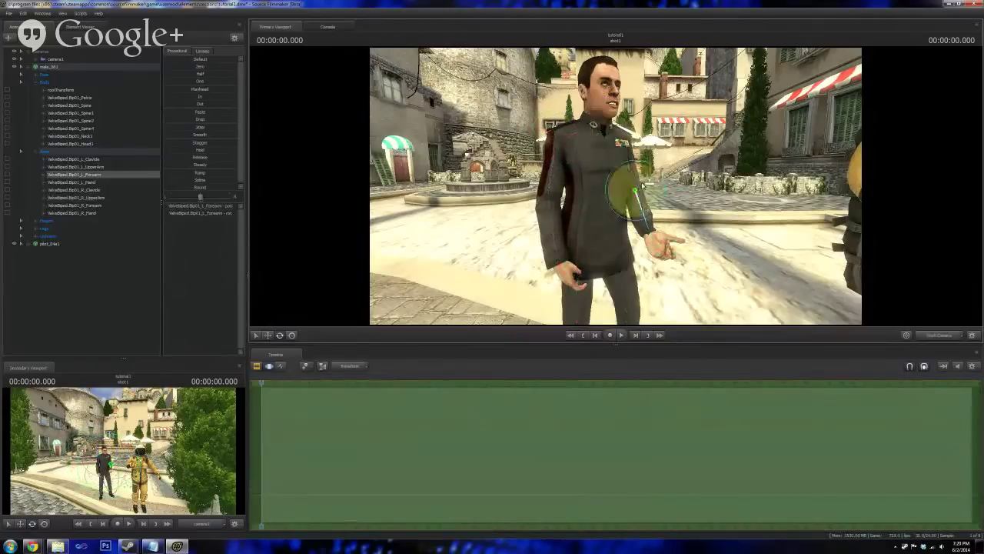
drag(642, 186, 638, 200)
ctrl+click(647, 248)
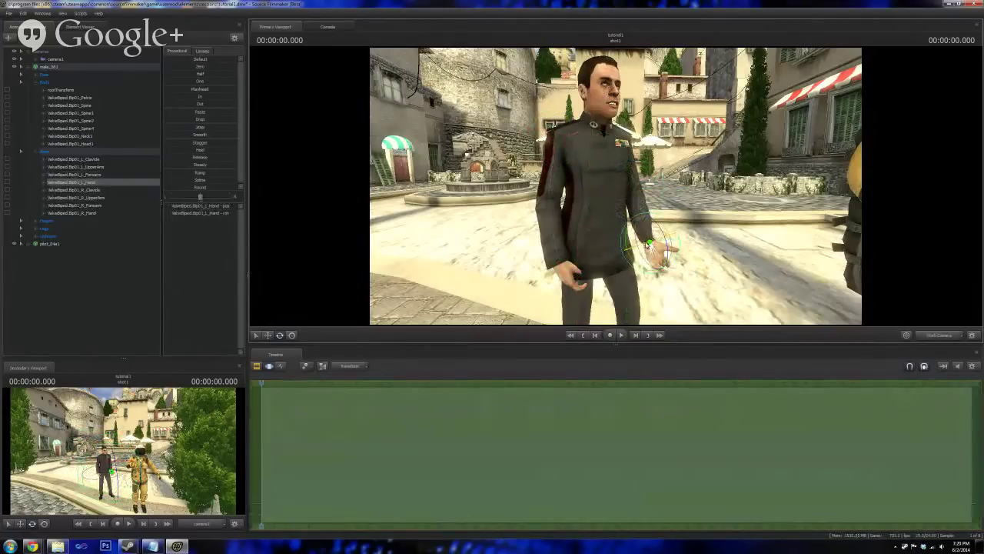
drag(651, 245, 590, 268)
key(ctrl)
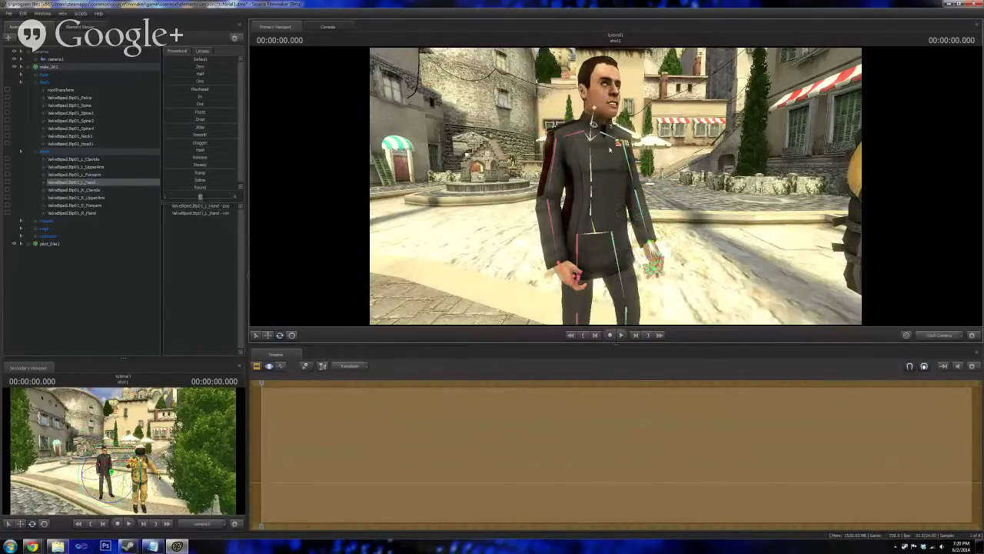
- Turn male_001's Spine2 joint slightly and rotate the right forearm so it hangs straighter
click(595, 179)
drag(597, 179, 607, 175)
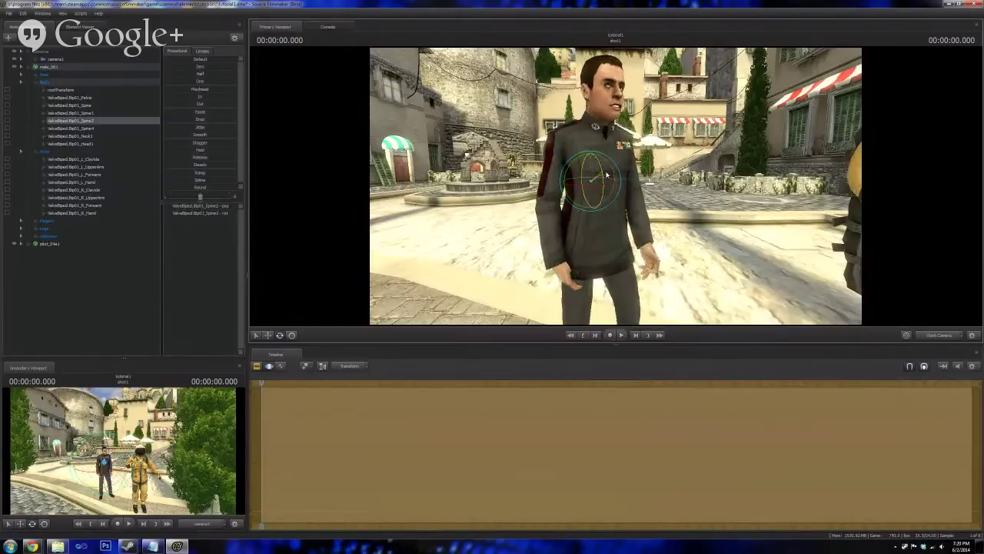
ctrl+click(552, 226)
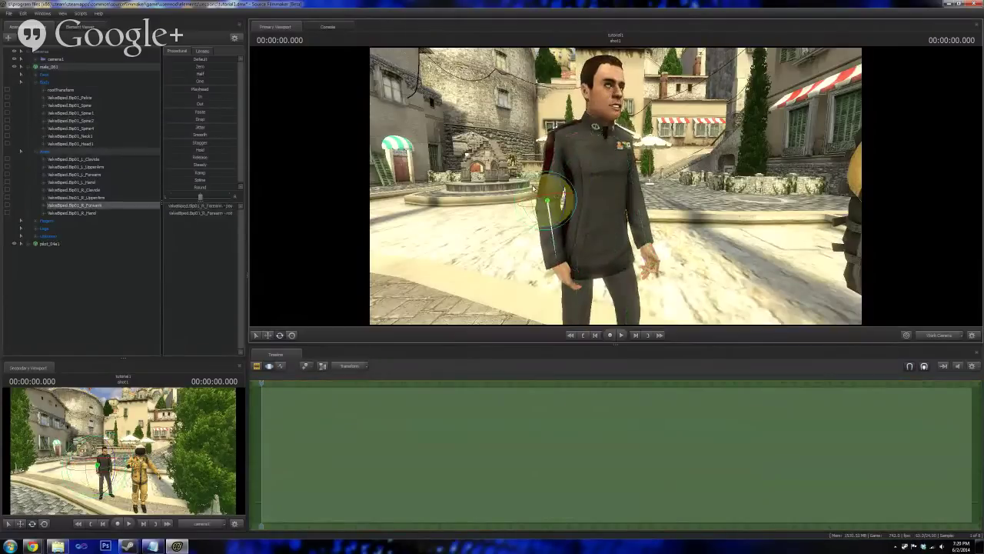
drag(533, 187, 533, 186)
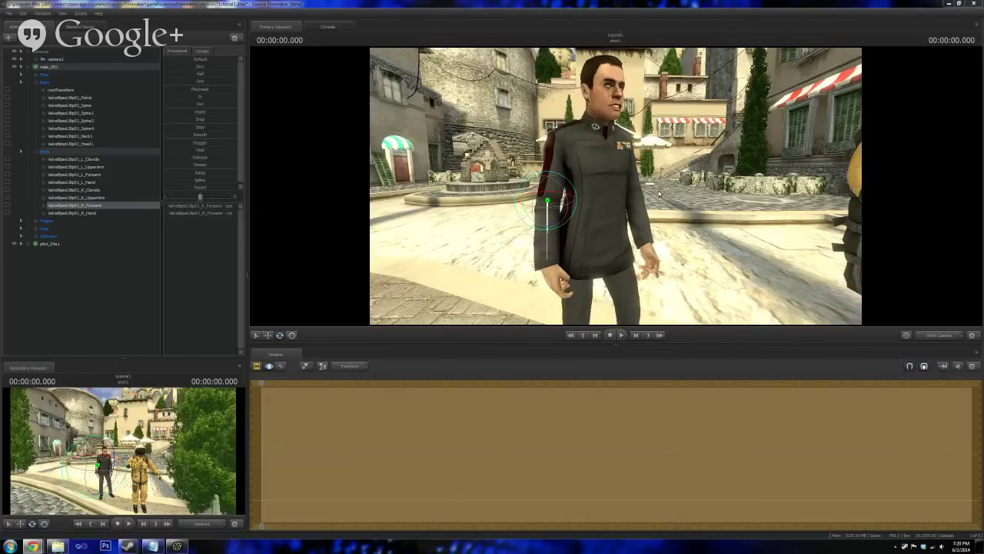
- Pick male_001's left upper arm and rotate it slightly at the shoulder
mouse_move(659, 194)
mouse_down()
mouse_move(642, 190)
mouse_move(687, 181)
mouse_move(631, 183)
mouse_move(666, 189)
mouse_up()
key(s)
key(w)
key(d)
key(a)
key(w)
key(w)
key(a)
key(ctrl)
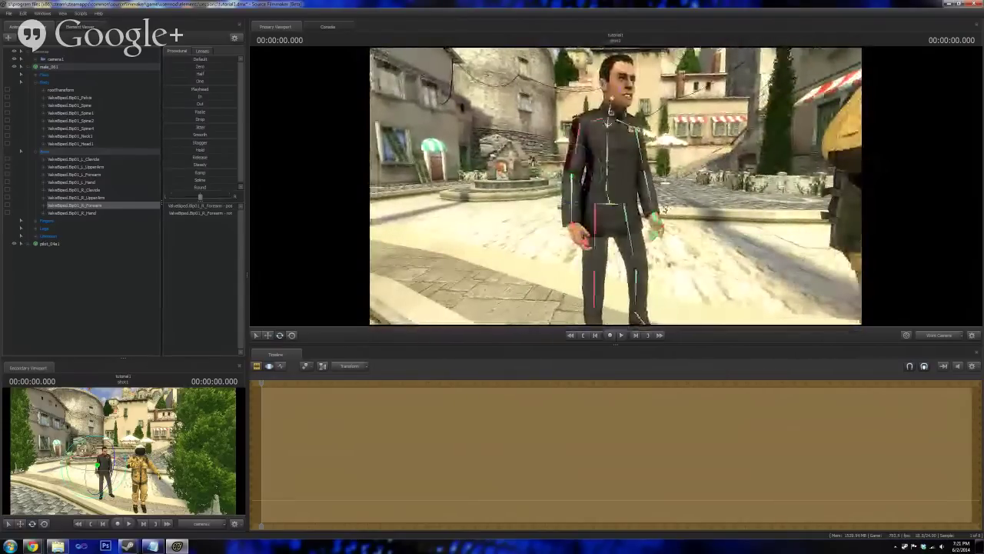
ctrl+click(643, 148)
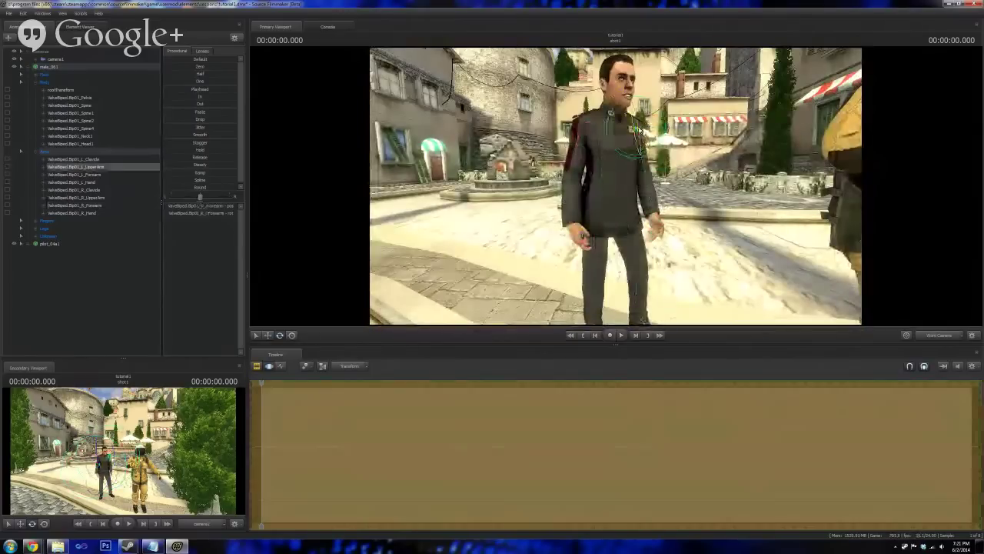
drag(639, 130, 642, 133)
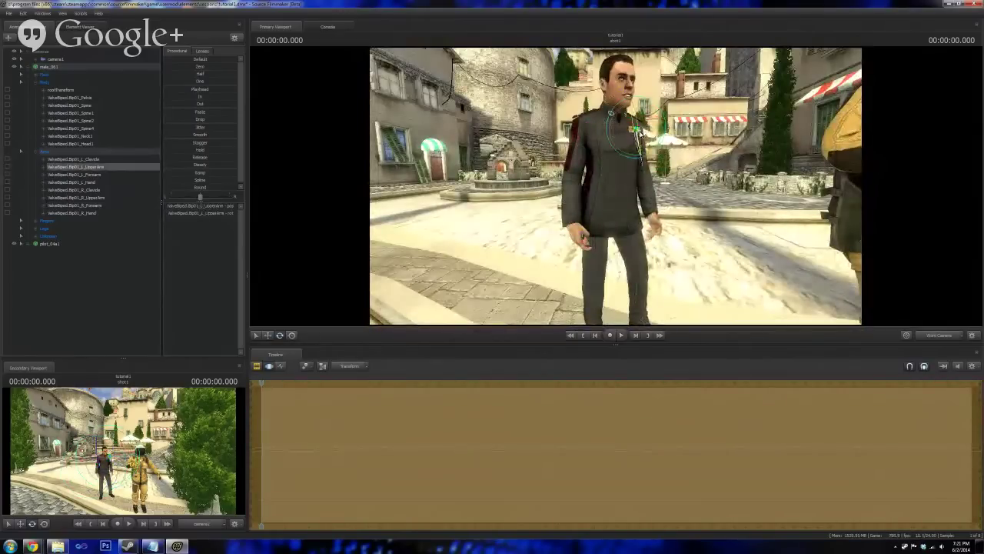
- Bend male_001's right forearm up in front of the chest and adjust the angle of the right hand
click(584, 181)
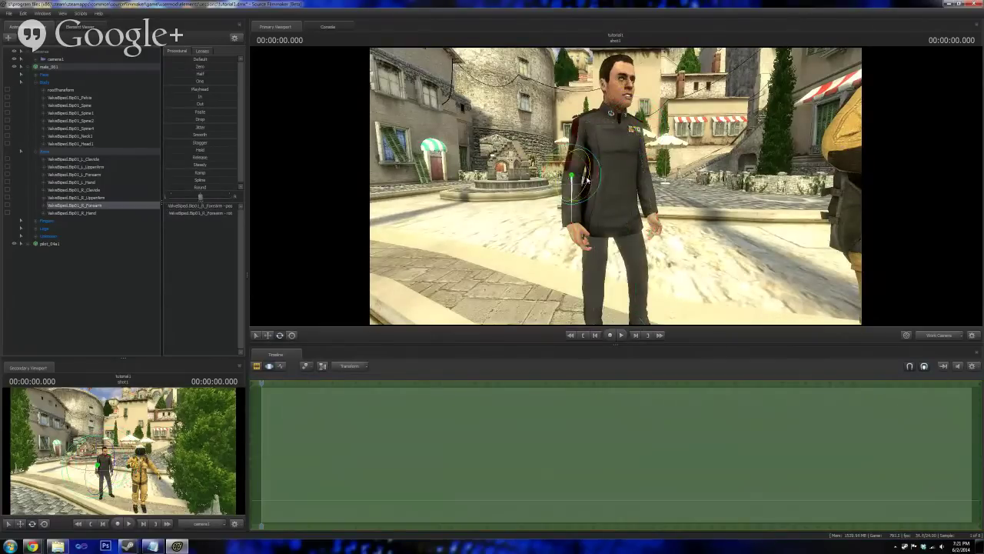
drag(586, 179, 592, 116)
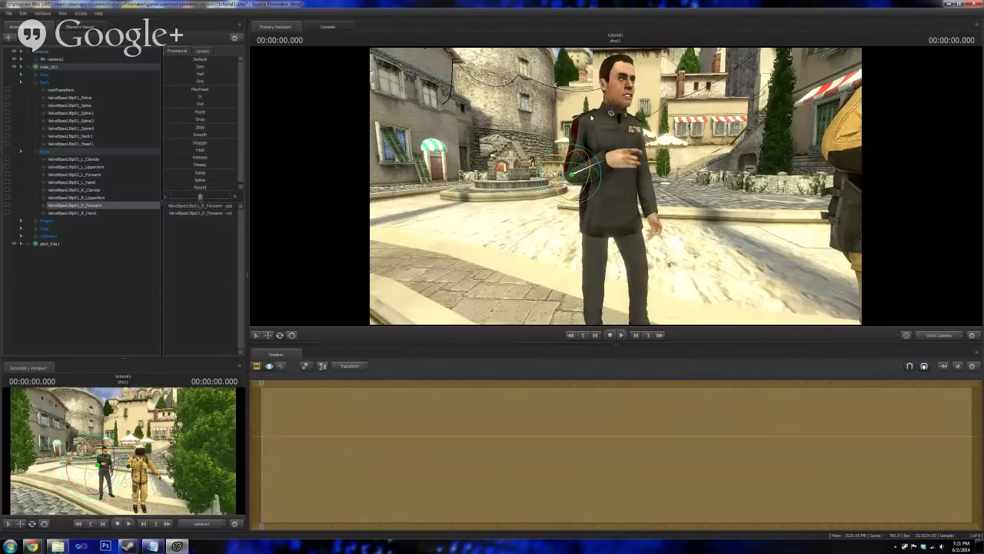
click(611, 155)
drag(607, 151, 619, 188)
- Curl the lower fingers of male_001's right hand inward by rotating the Finger3, Finger31 and Finger41 joints
key(ctrl)
ctrl+click(627, 150)
key(w)
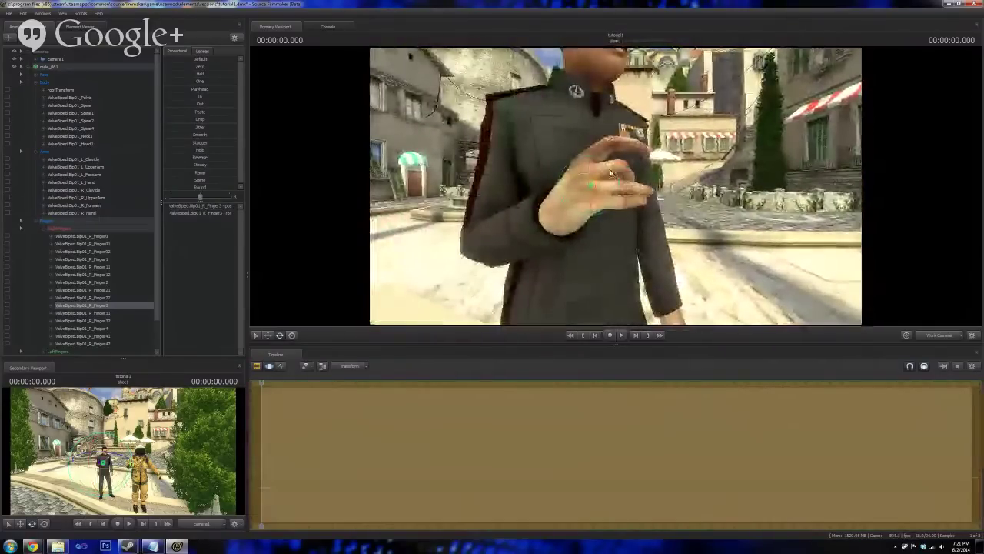
key(ctrl)
click(637, 194)
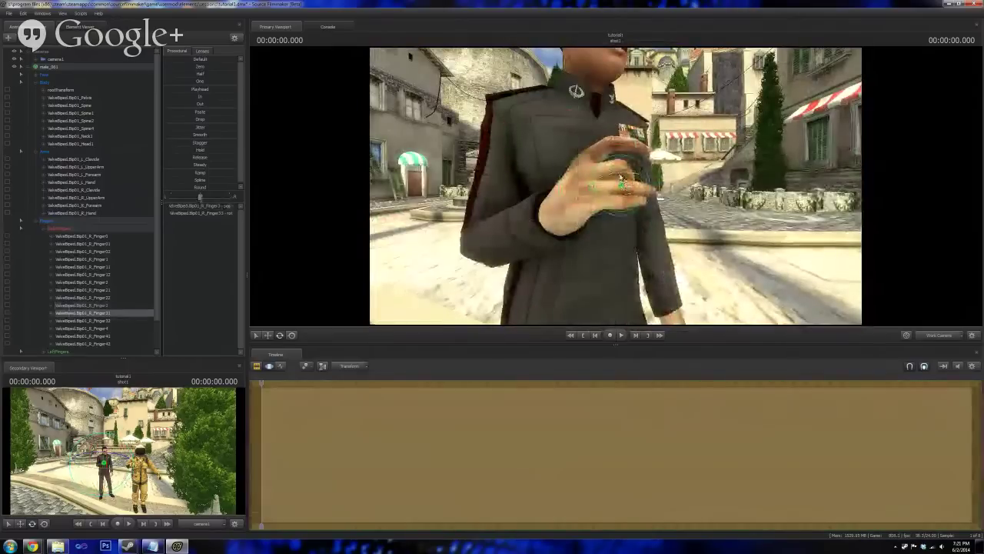
click(618, 200)
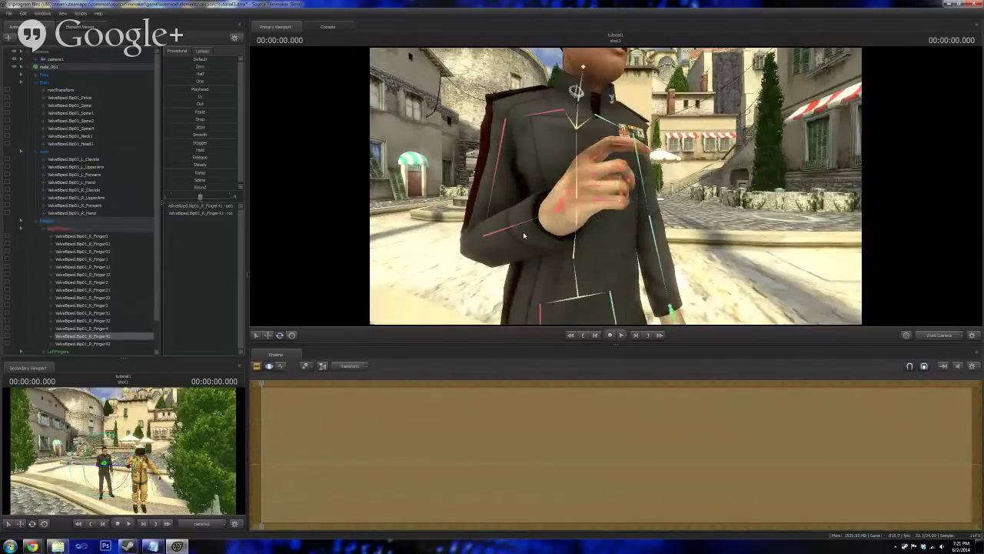
- Rotate male_001's right forearm down so the hand rests in front of the waist
click(495, 229)
drag(494, 227, 501, 258)
key(s)
drag(426, 163, 426, 192)
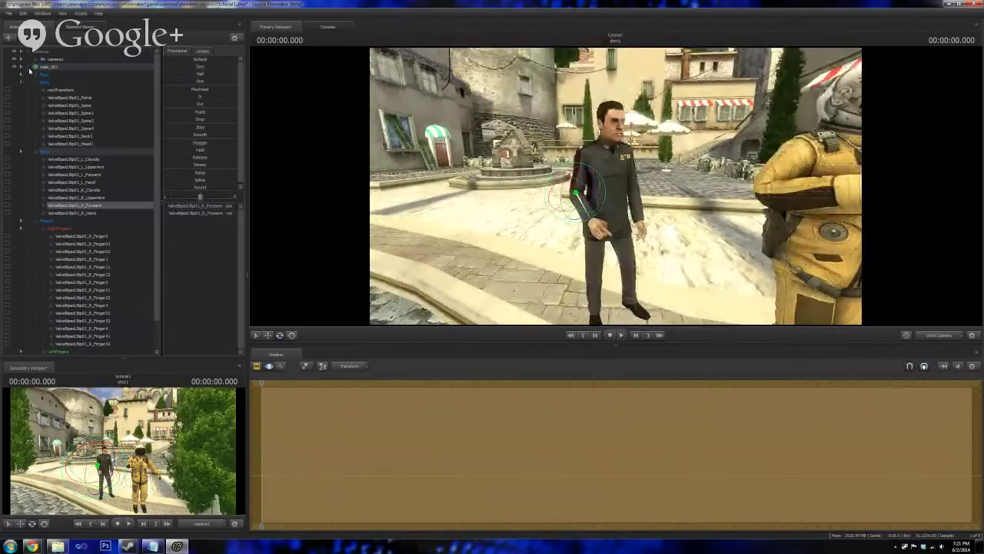
- Apply the rig_biped_simple rig to the male_001 animation set
click(30, 69)
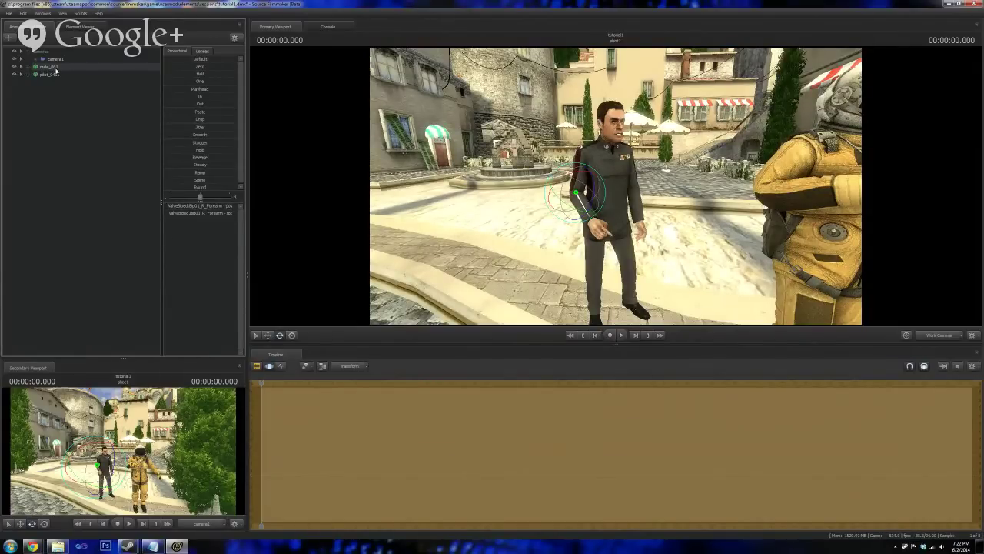
right_click(55, 70)
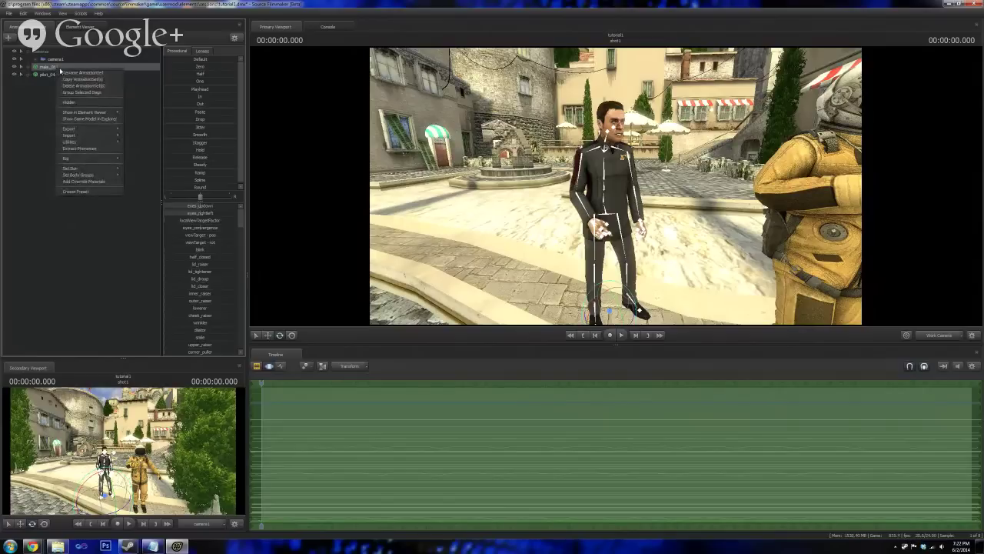
mouse_move(90, 144)
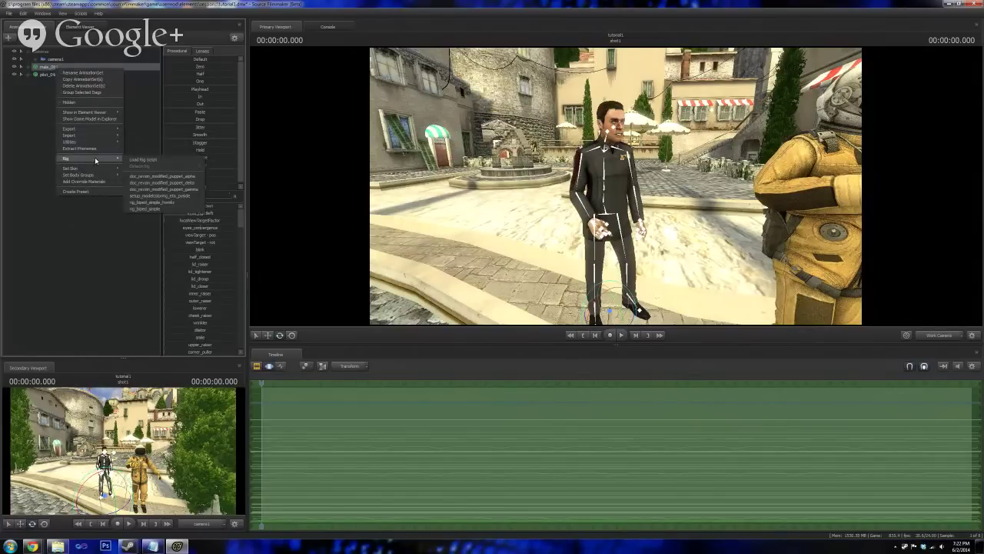
click(145, 208)
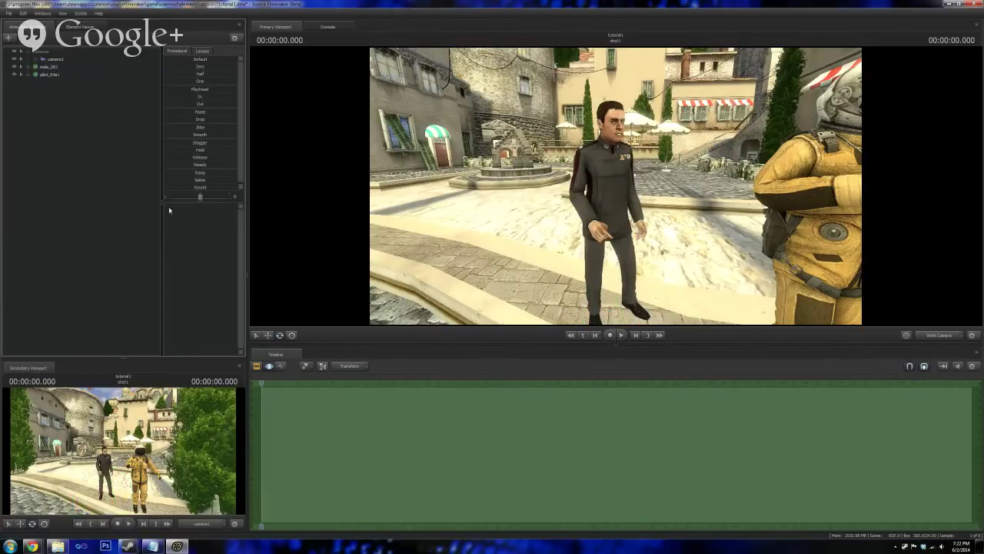
- Raise male_001's right hand in front of the chest with the rig_hand_R control
mouse_move(648, 221)
mouse_down()
mouse_move(683, 238)
mouse_move(648, 220)
mouse_up()
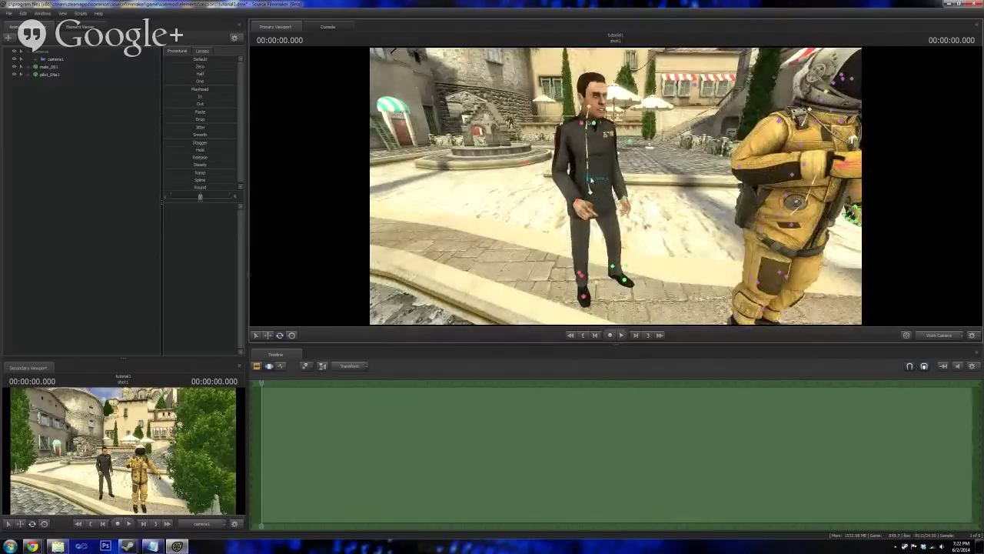
click(579, 201)
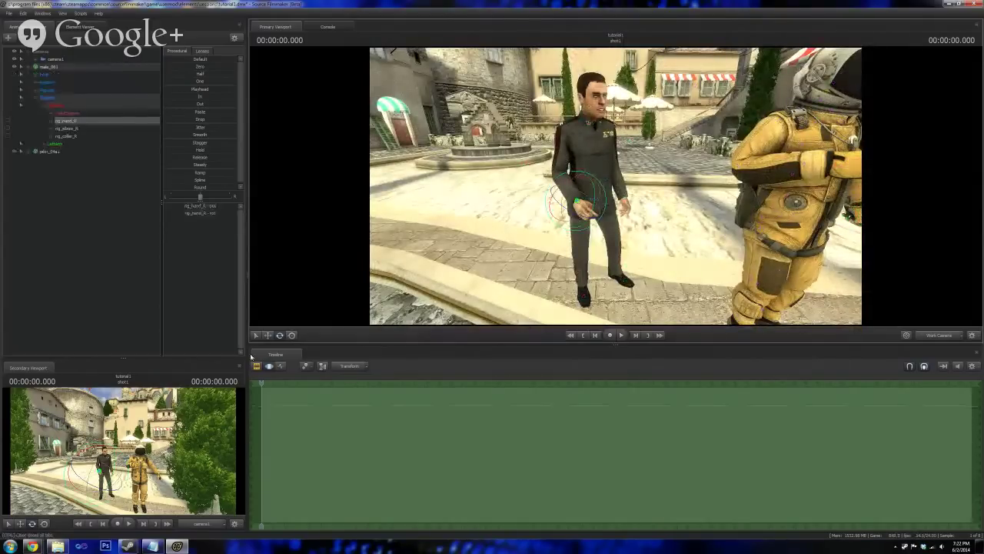
drag(589, 204, 595, 151)
click(280, 335)
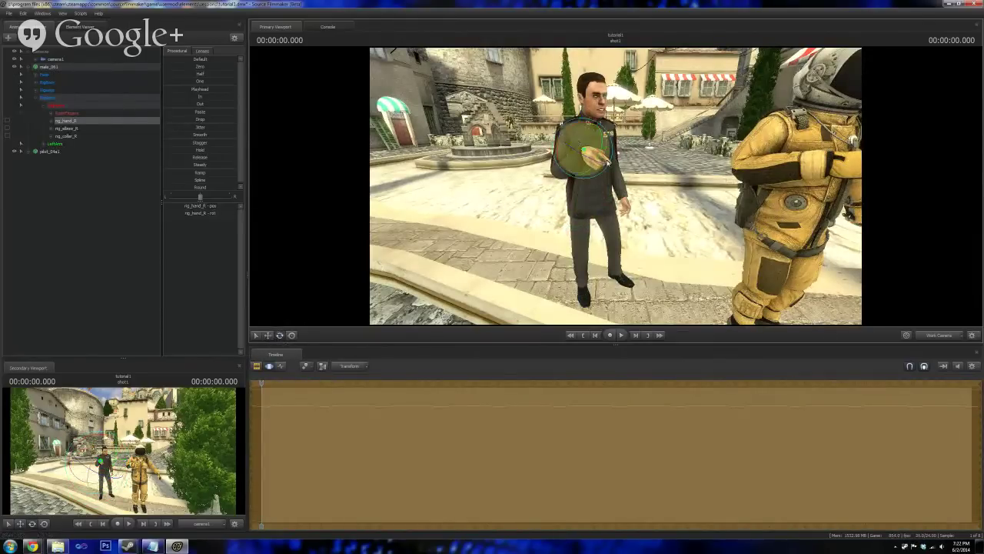
click(267, 334)
drag(600, 152, 598, 151)
- Shift male_001's right foot slightly sideways with the rig_foot_R control and rotate it
key(ctrl)
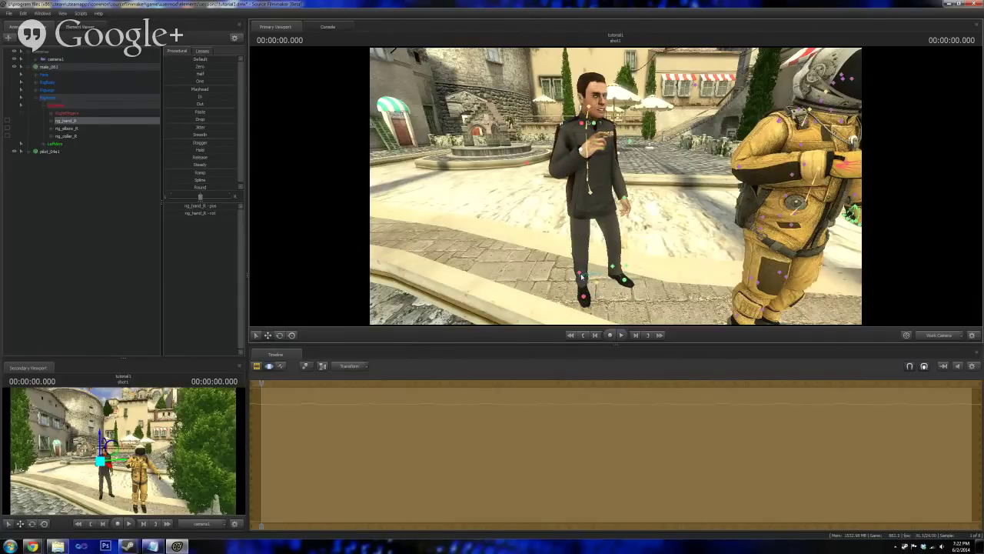
click(599, 284)
drag(602, 278, 596, 278)
click(280, 335)
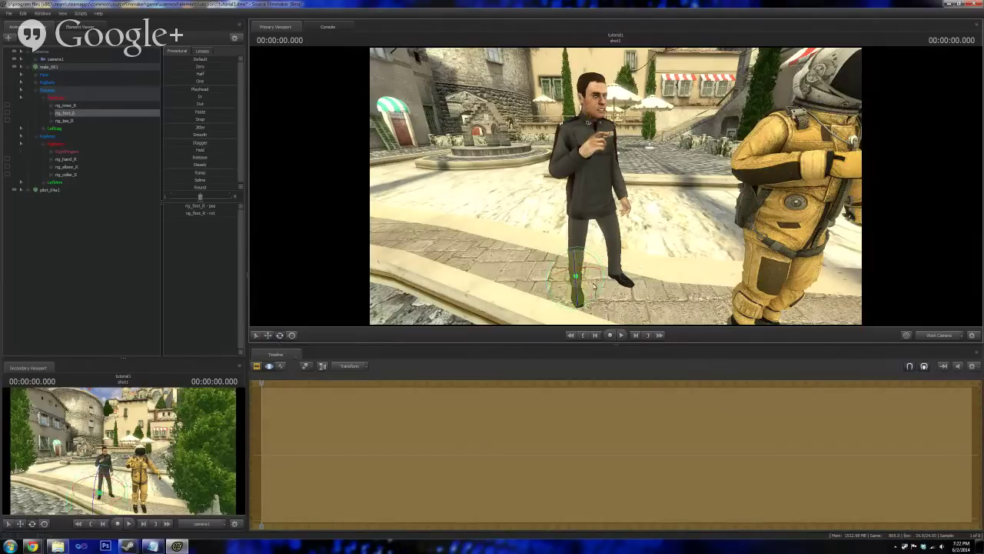
drag(590, 298, 592, 283)
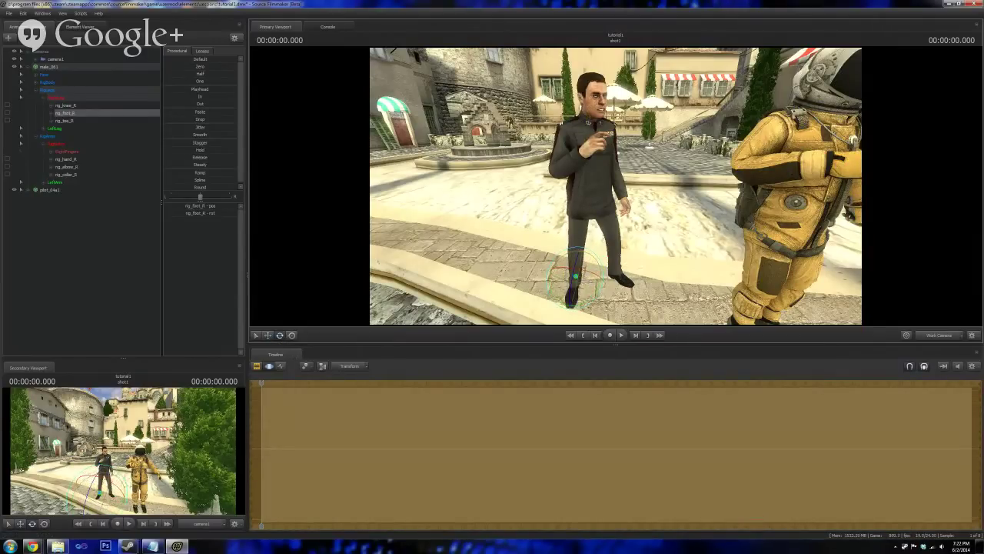
- Try to lift male_001's body upward with the rig_hips control
mouse_move(589, 202)
alt+mouse_down()
mouse_move(550, 219)
mouse_move(588, 198)
alt+mouse_up()
ctrl+click(588, 198)
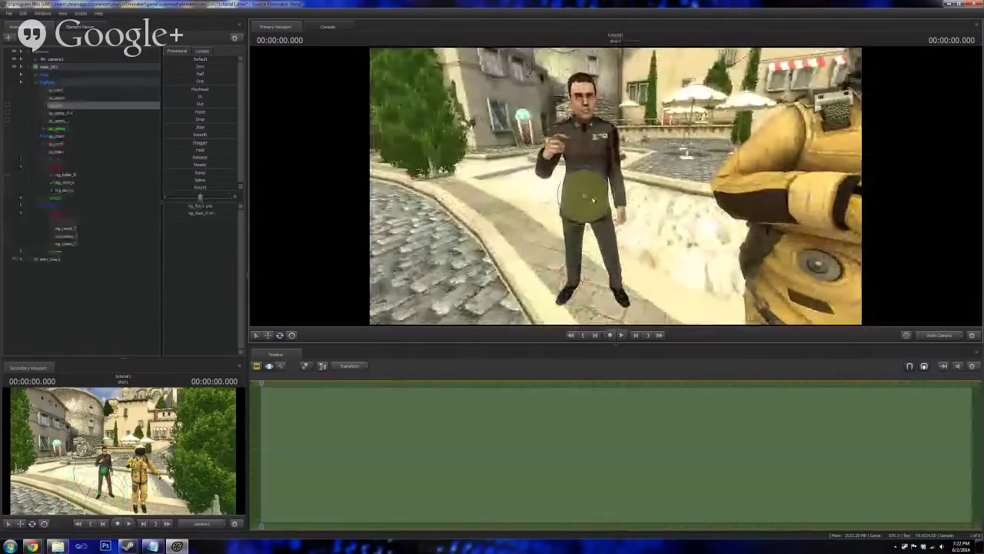
click(267, 335)
drag(587, 173, 590, 149)
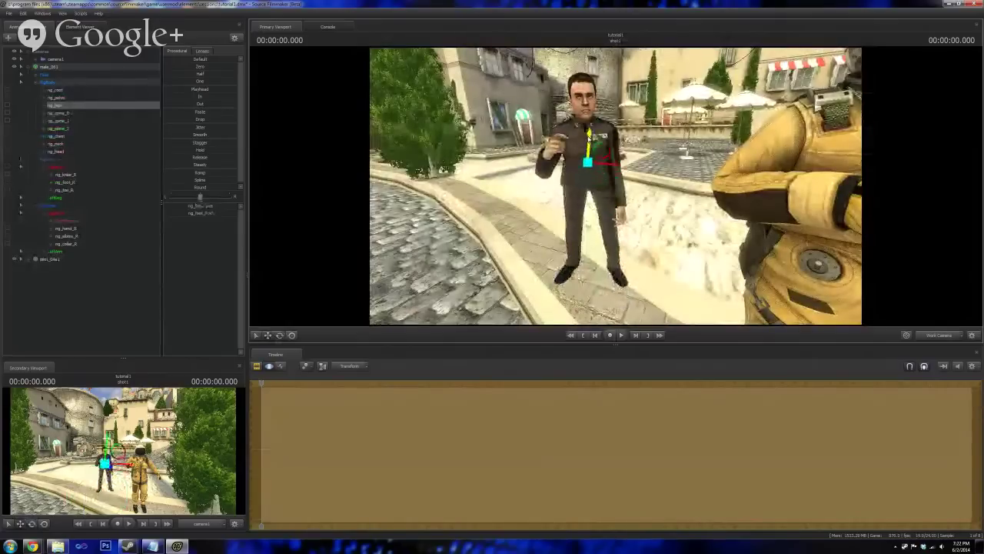
click(586, 194)
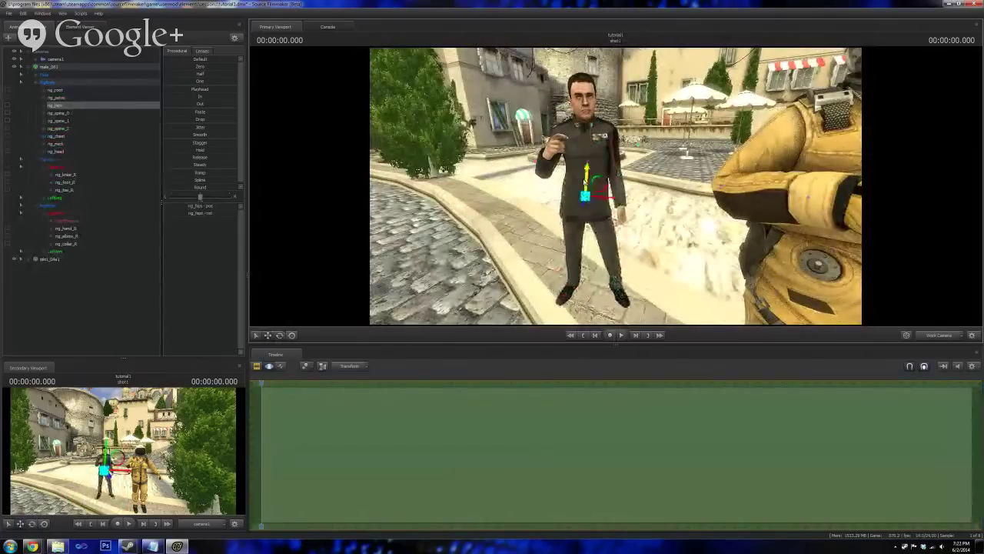
- Rotate male_001's upper body with the rig_spine_2 control
click(624, 208)
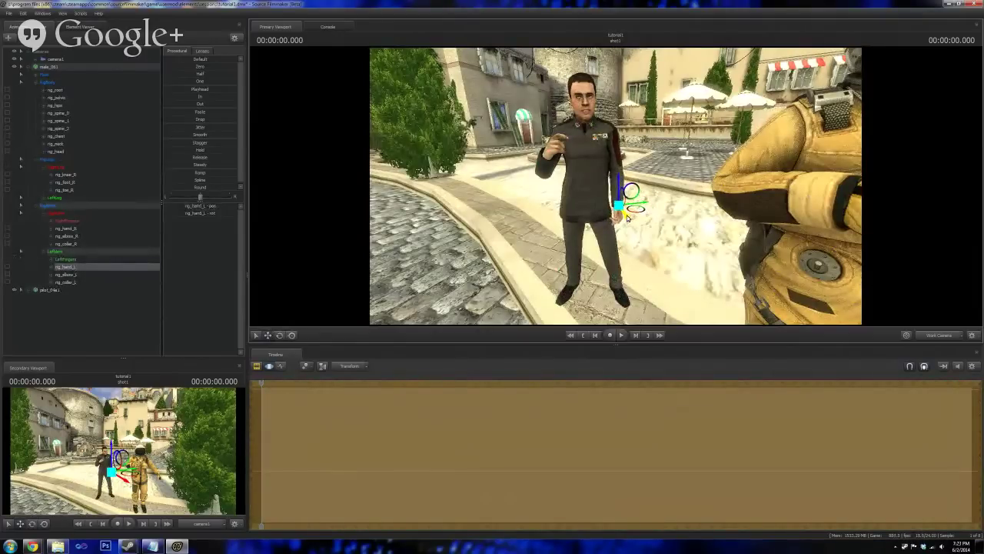
drag(589, 202, 616, 189)
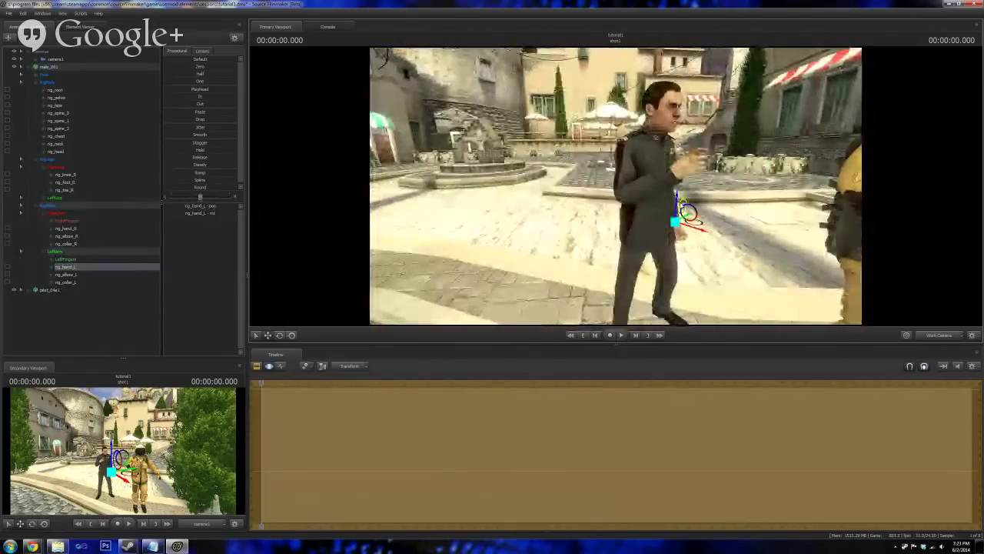
key(ctrl)
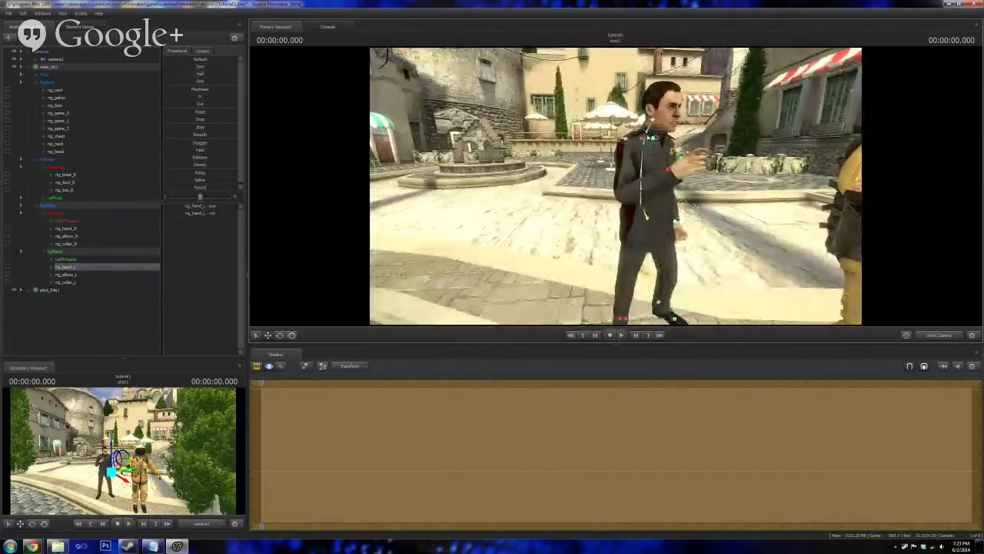
click(646, 156)
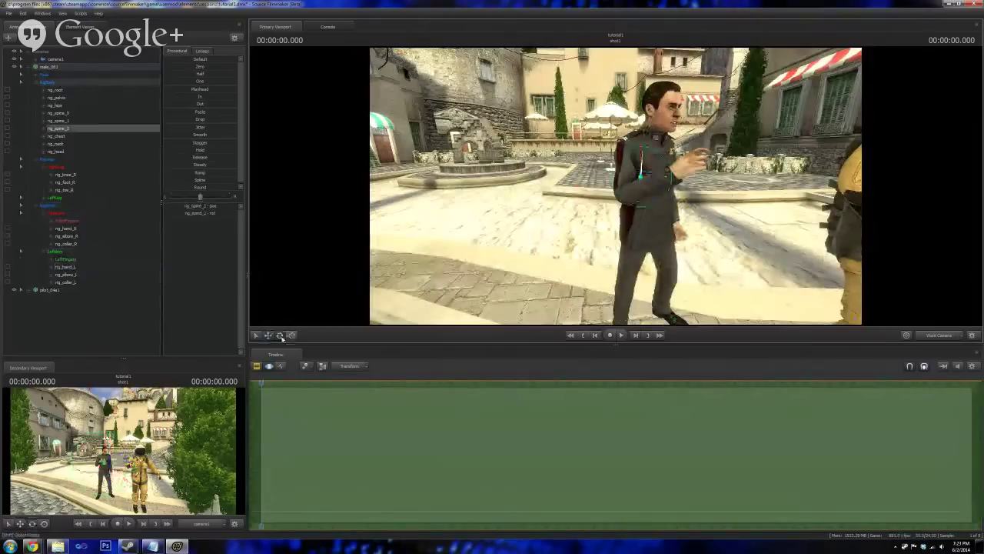
key(e)
drag(648, 166, 616, 187)
key(d)
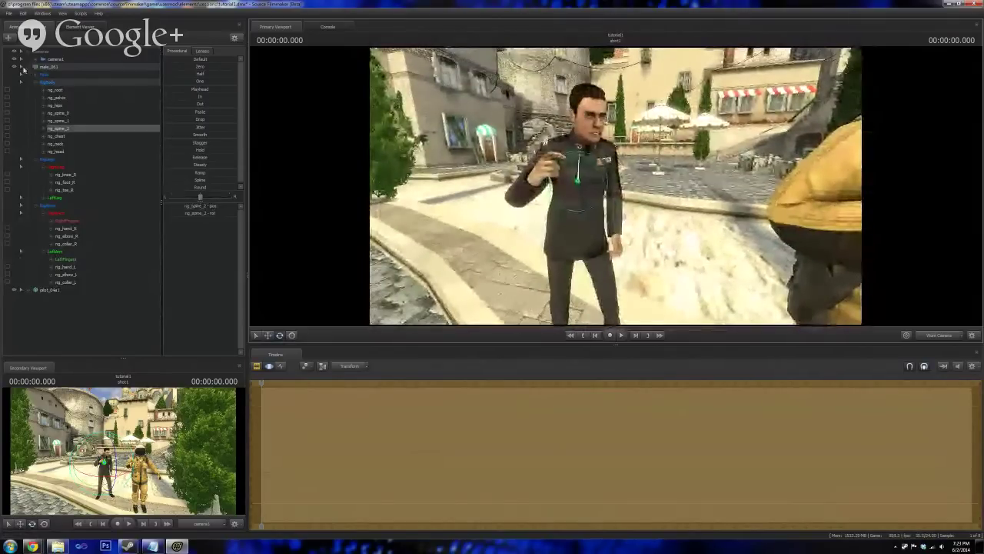
- Detach the biped rig from the male_001 animation set
click(29, 67)
right_click(62, 68)
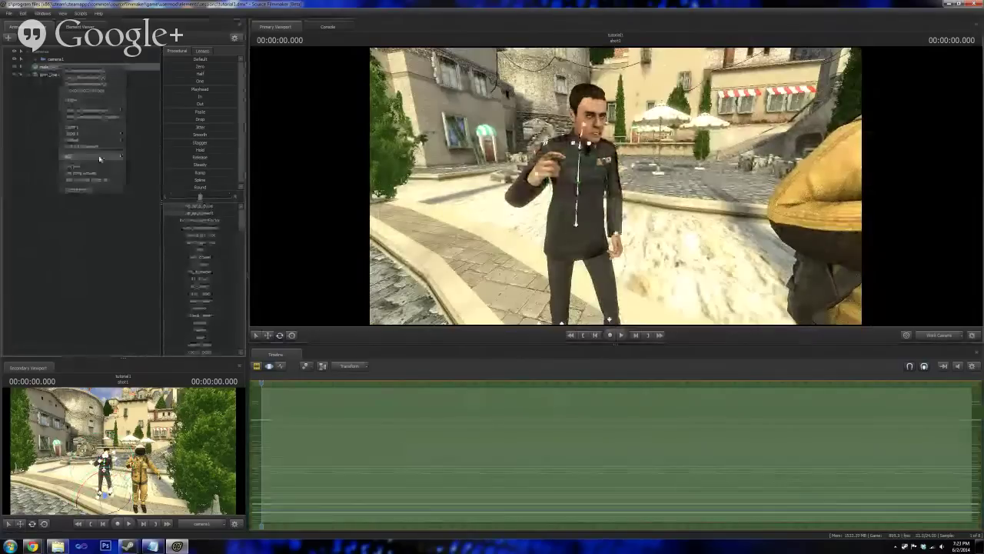
mouse_move(121, 157)
mouse_move(171, 165)
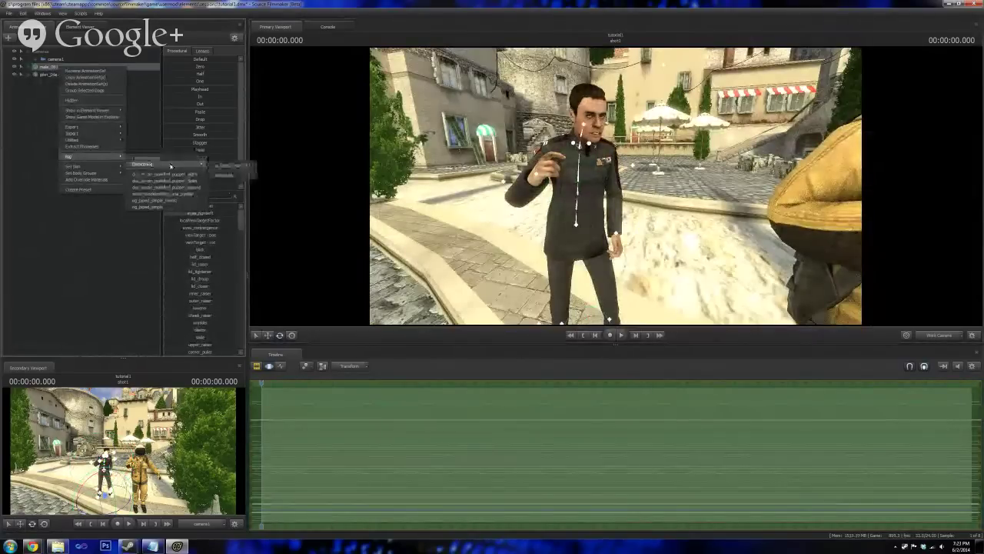
click(233, 174)
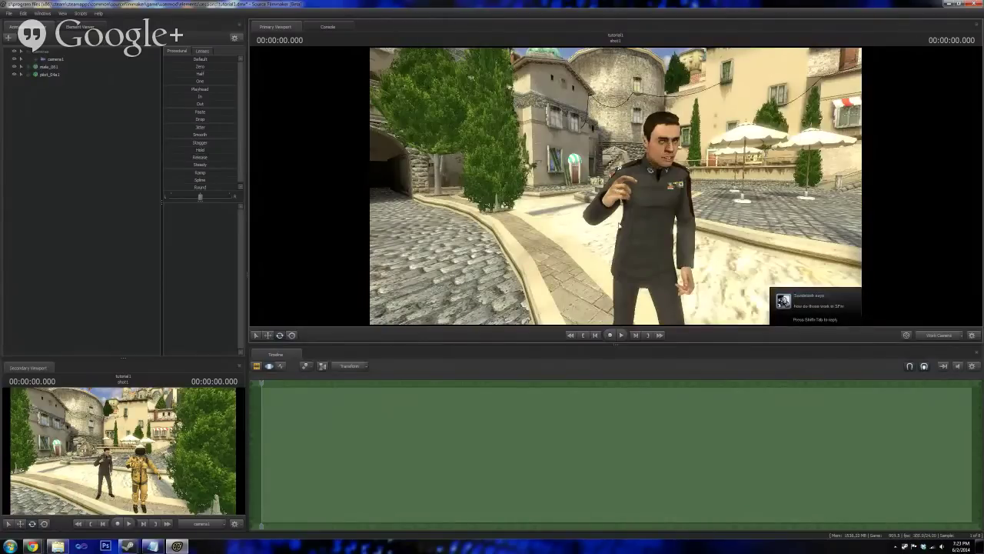
- Pick the Spine1 bone in male_001's torso
ctrl+click(648, 215)
drag(734, 213, 779, 223)
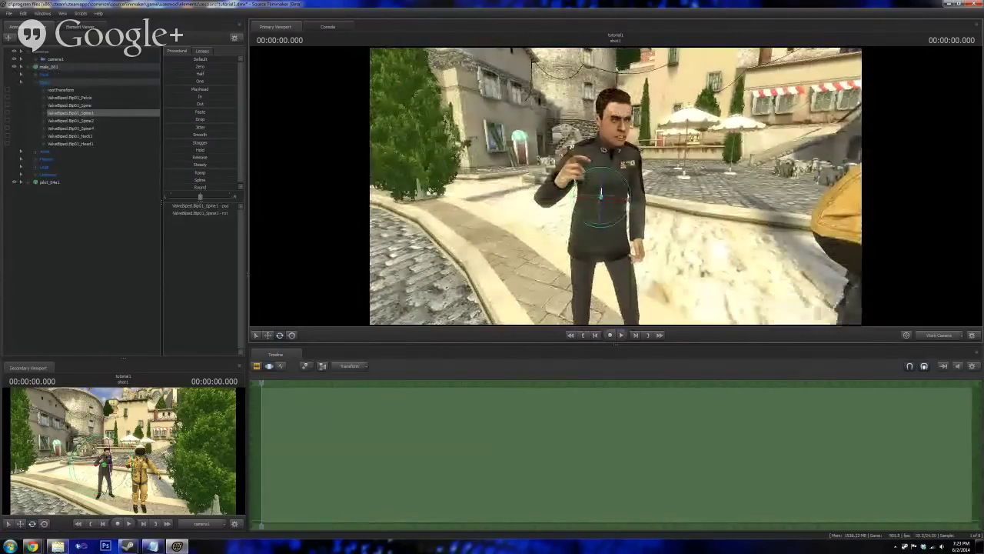
mouse_move(129, 546)
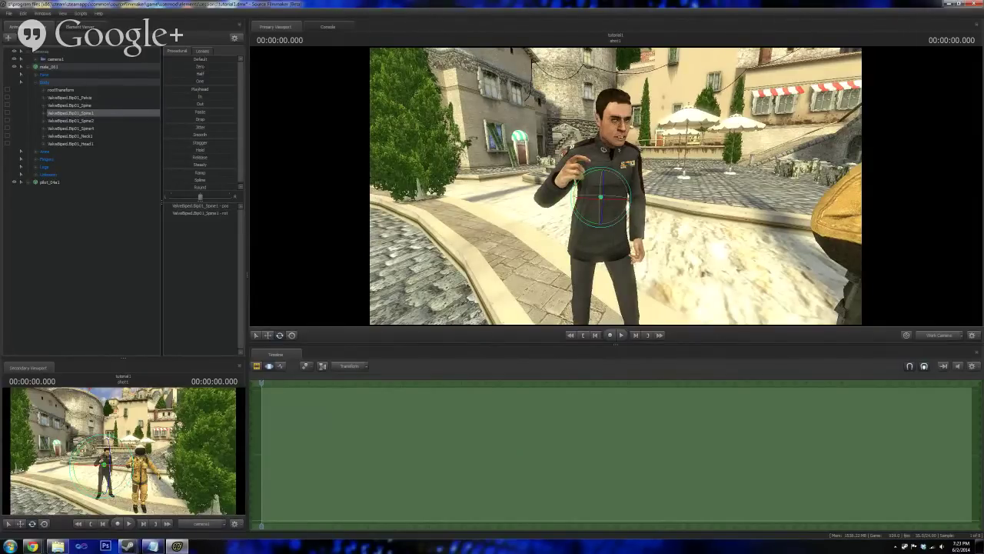
key(s)
drag(615, 186, 654, 190)
key(a)
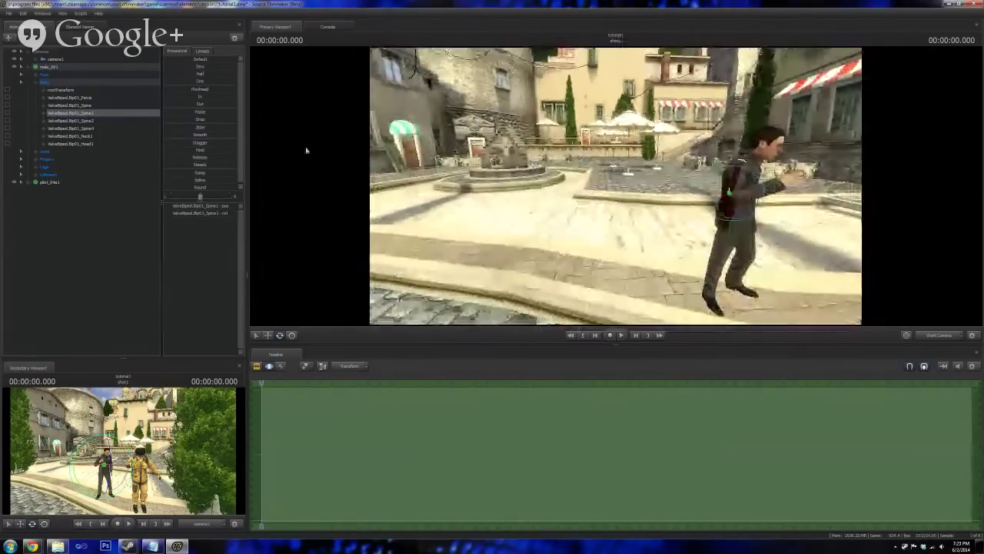
- Start creating an animation set for a new model and browse the model folders
click(8, 38)
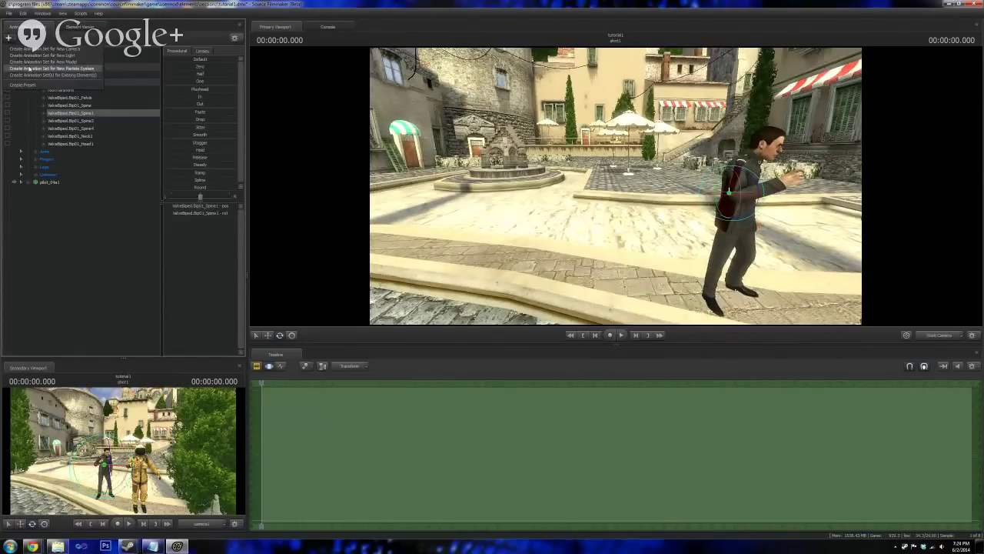
click(34, 64)
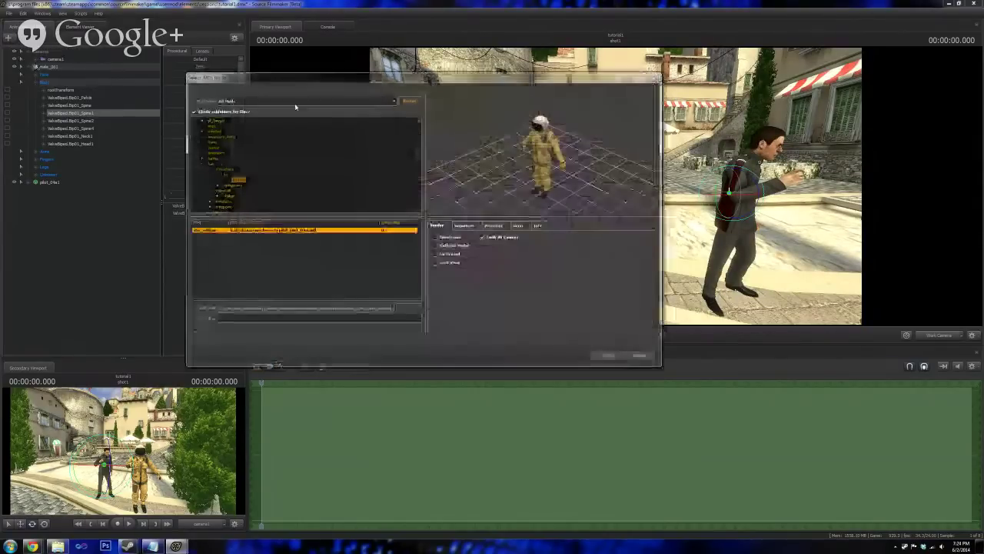
click(202, 165)
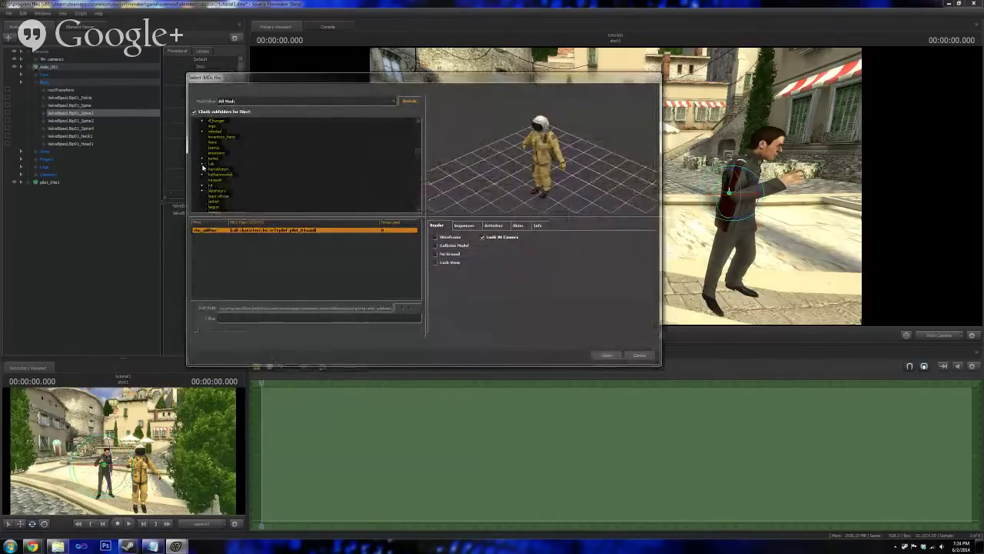
scroll(216, 165, up, 5)
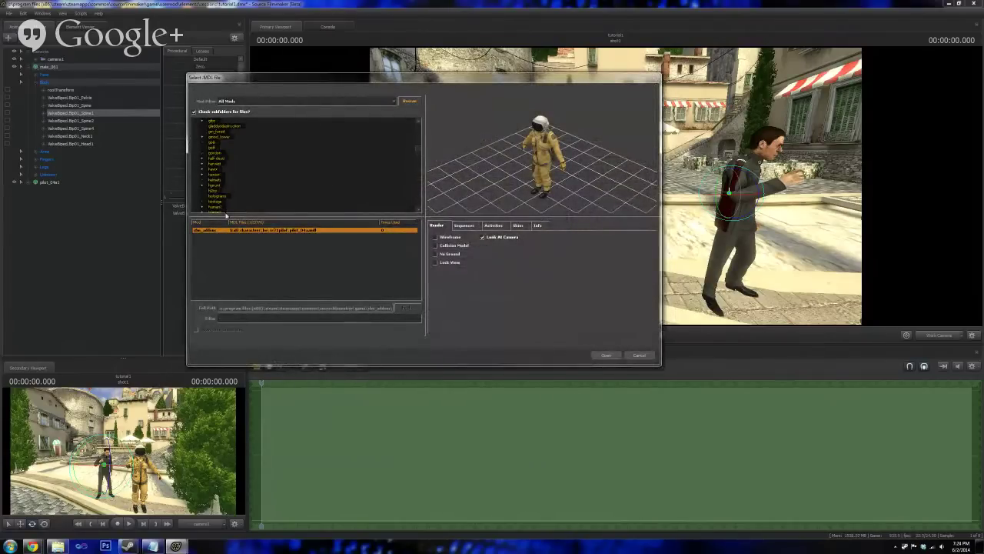
- Try filtering the model files by "pil" and clear the filter
click(237, 318)
text(pil)
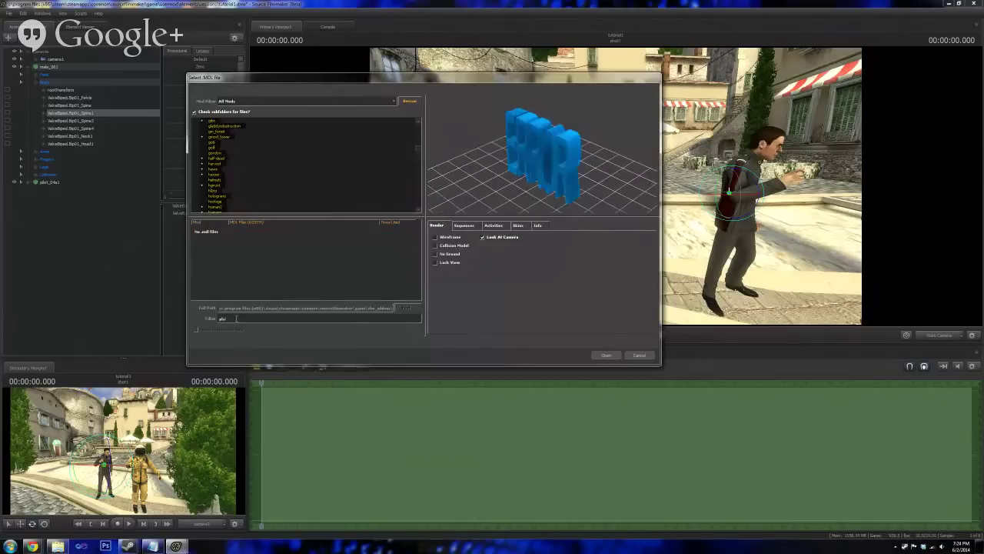
key(BackSpace)
key(BackSpace)
key(BackSpace)
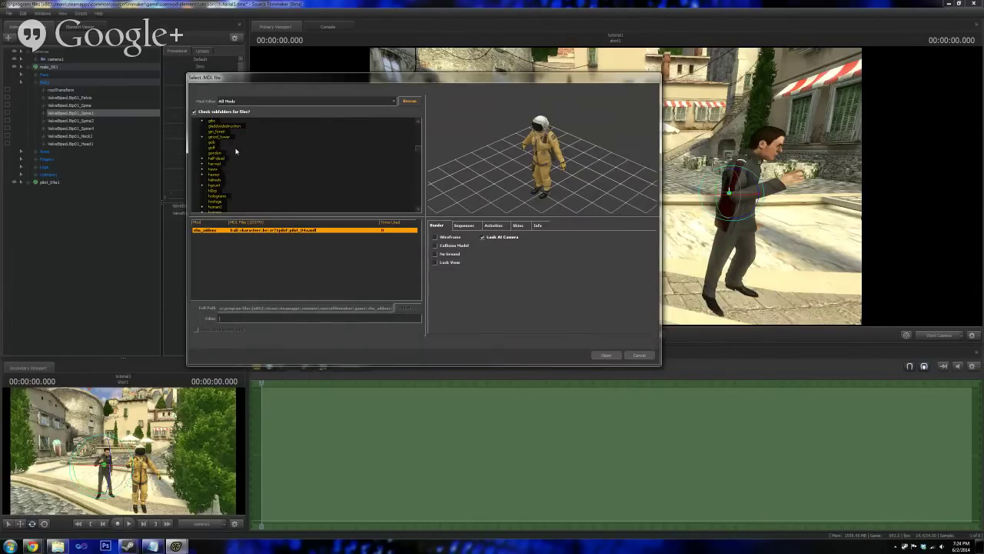
- Add the female_02.mdl model from the humans folder under sci_fi to the scene
scroll(227, 162, down, 10)
scroll(227, 162, down, 3)
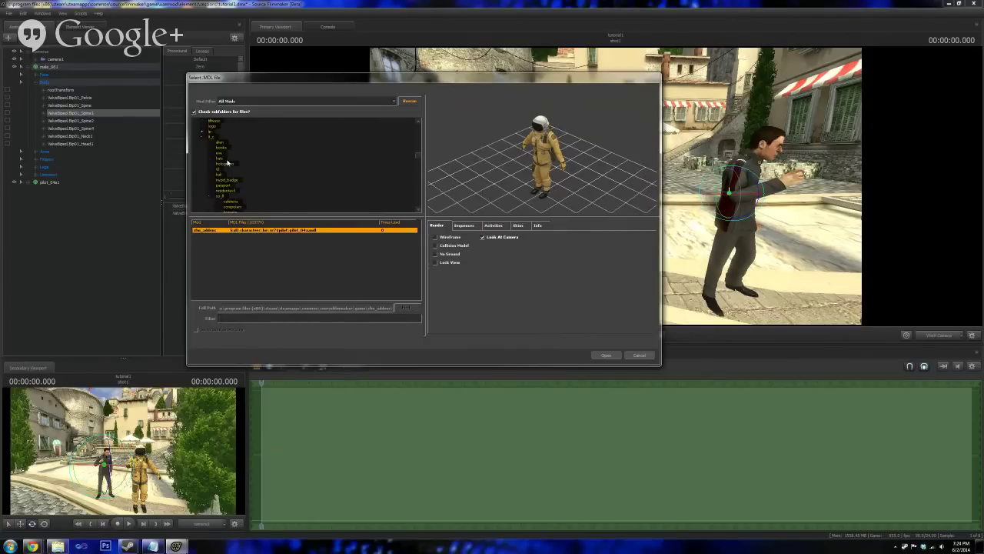
scroll(227, 162, down, 3)
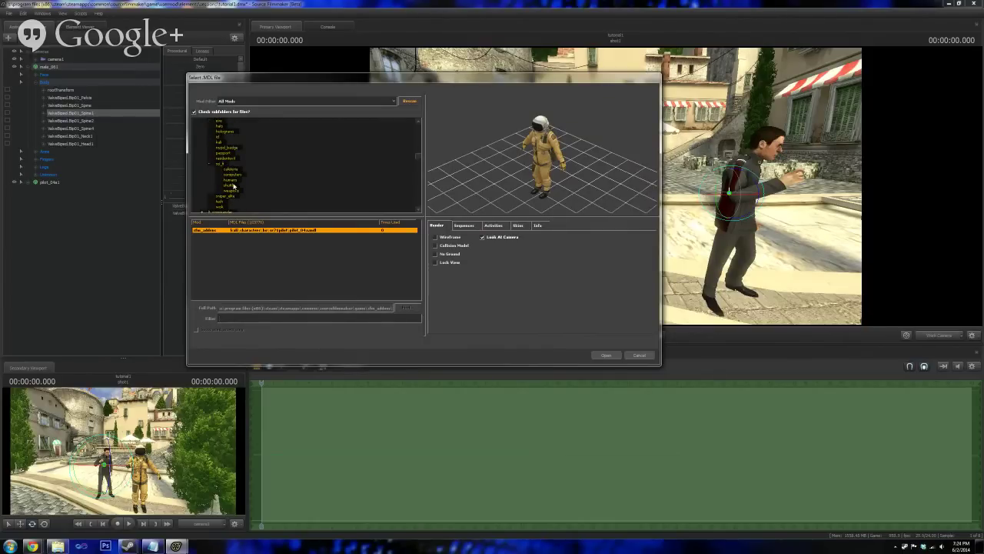
click(231, 180)
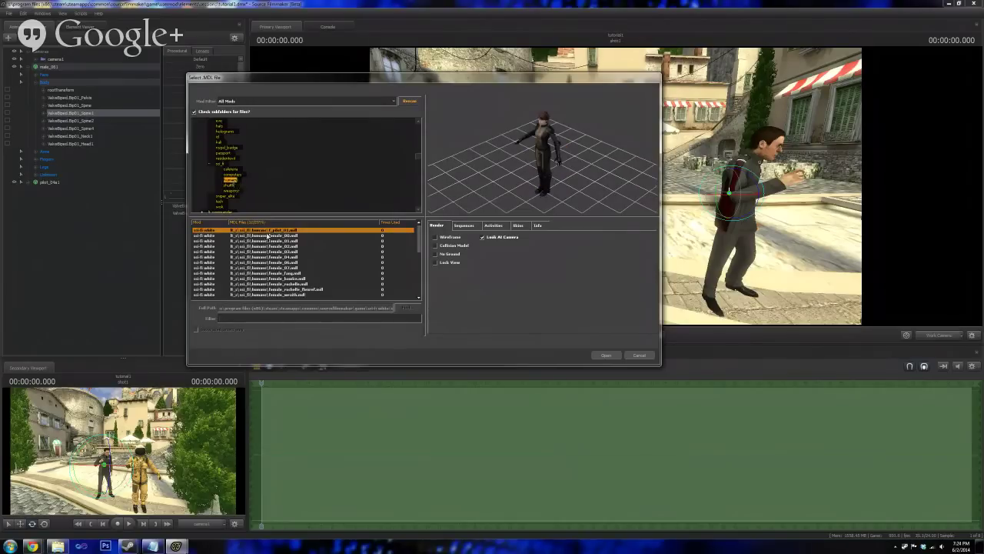
click(280, 246)
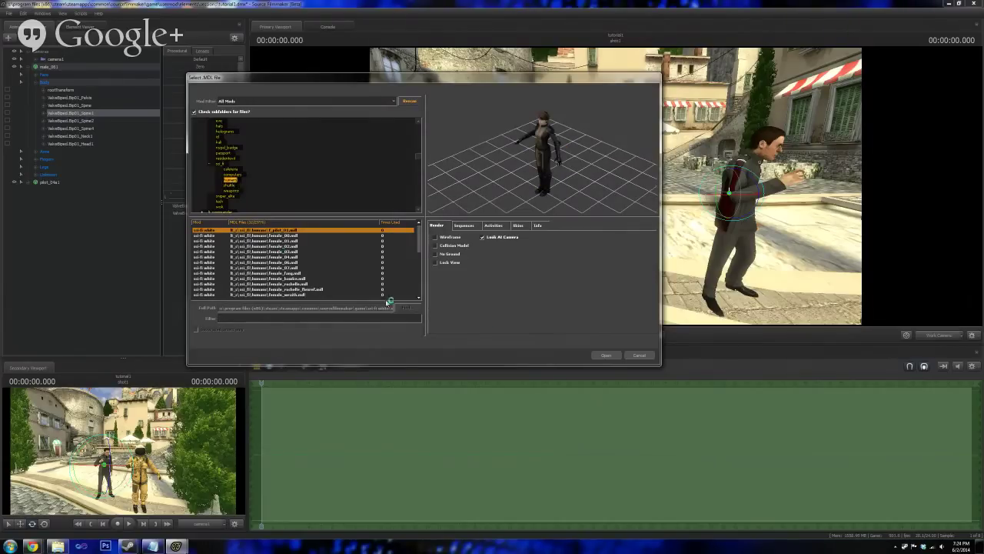
click(606, 355)
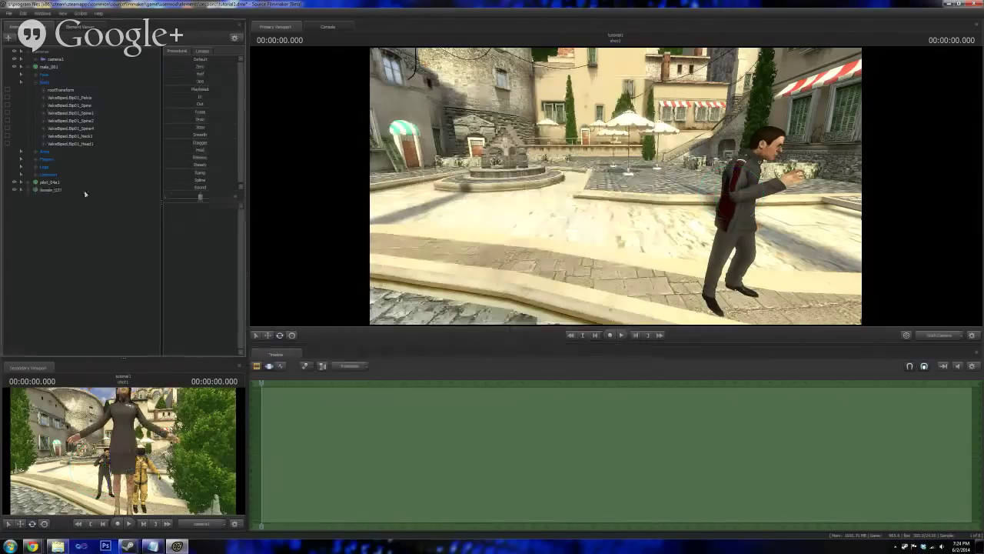
- Move the female model onto the pavement edge, in line beside male_001 and the pilot
key(s)
drag(570, 247, 680, 269)
click(268, 335)
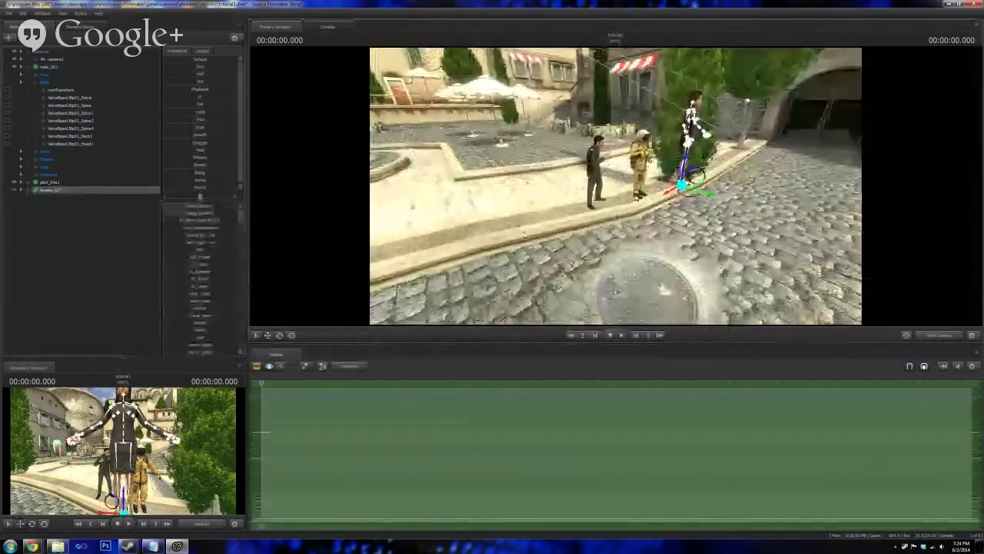
drag(692, 193, 540, 205)
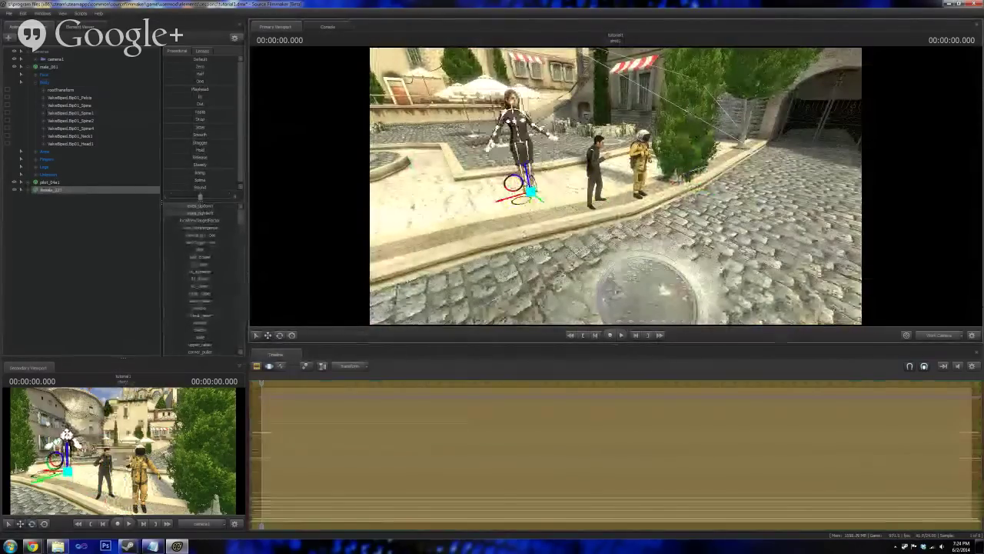
drag(523, 169, 530, 196)
drag(545, 233, 543, 228)
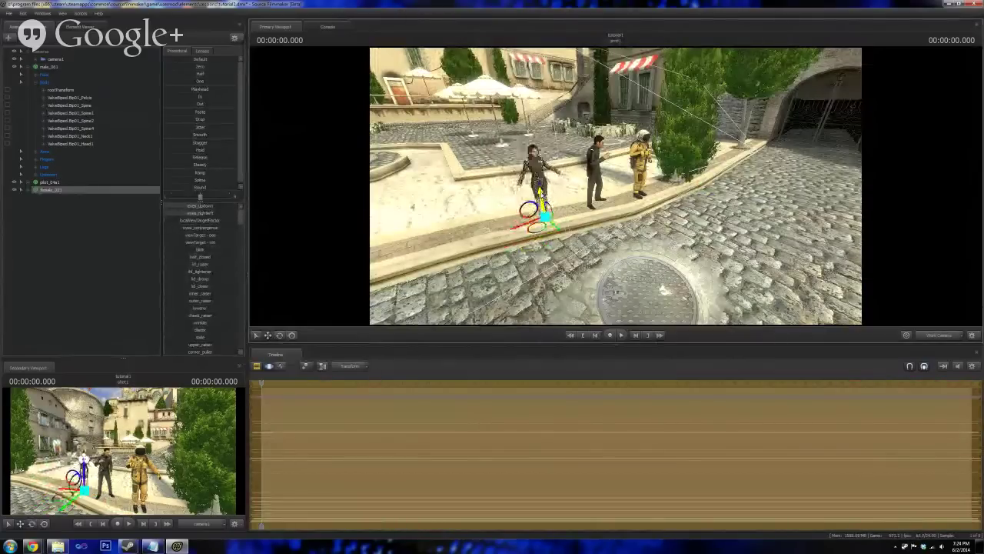
mouse_move(543, 193)
mouse_down()
mouse_move(507, 242)
mouse_move(527, 204)
mouse_up()
key(w)
- Import the crouchRUNAIMINGALL1 sequence onto the female model, adjusting its yaw and pitch parameters
right_click(46, 190)
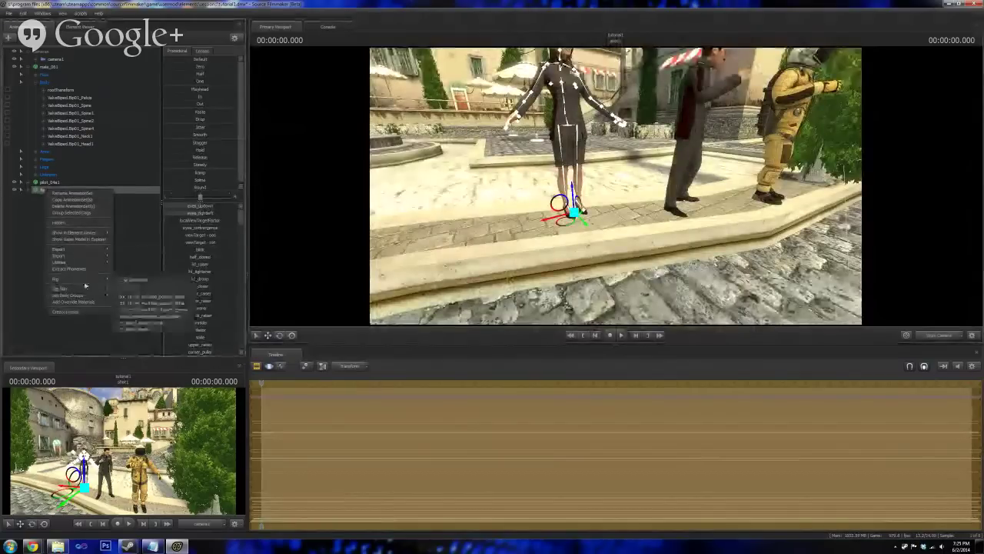
mouse_move(88, 258)
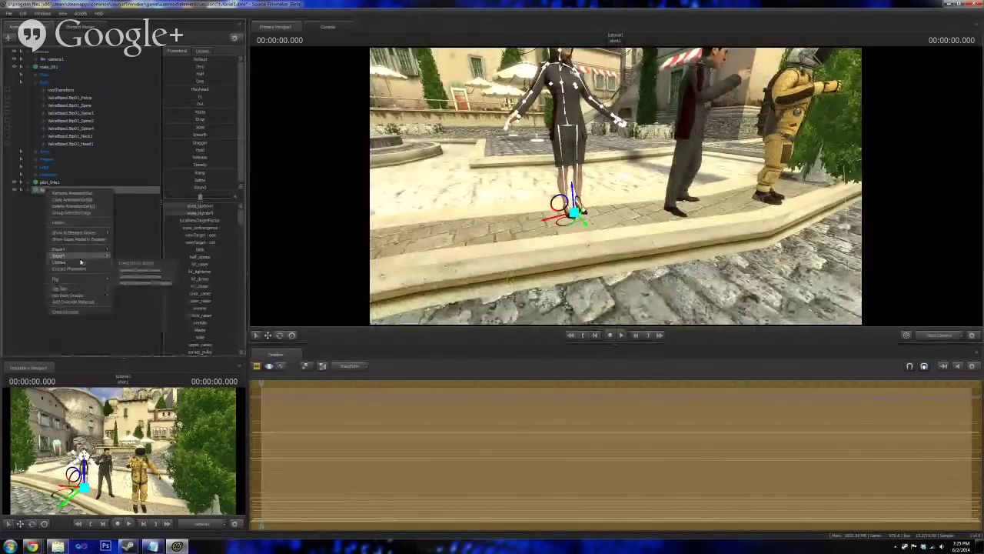
click(127, 263)
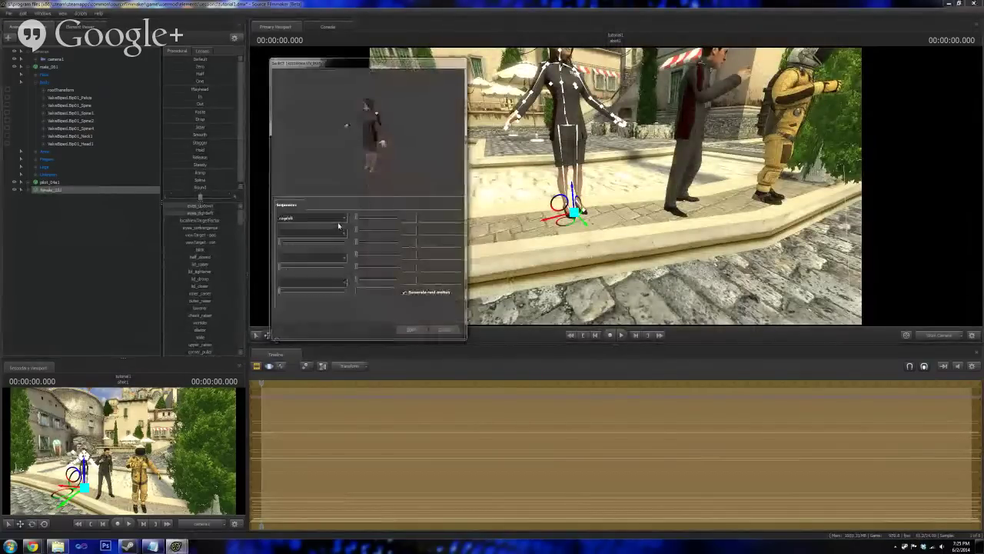
click(339, 219)
scroll(345, 262, down, 10)
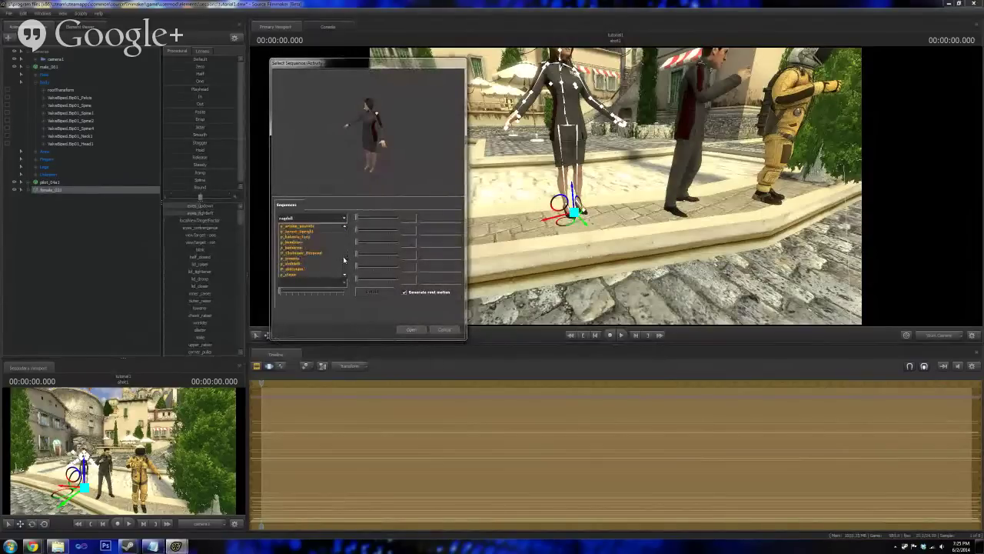
scroll(347, 250, up, 6)
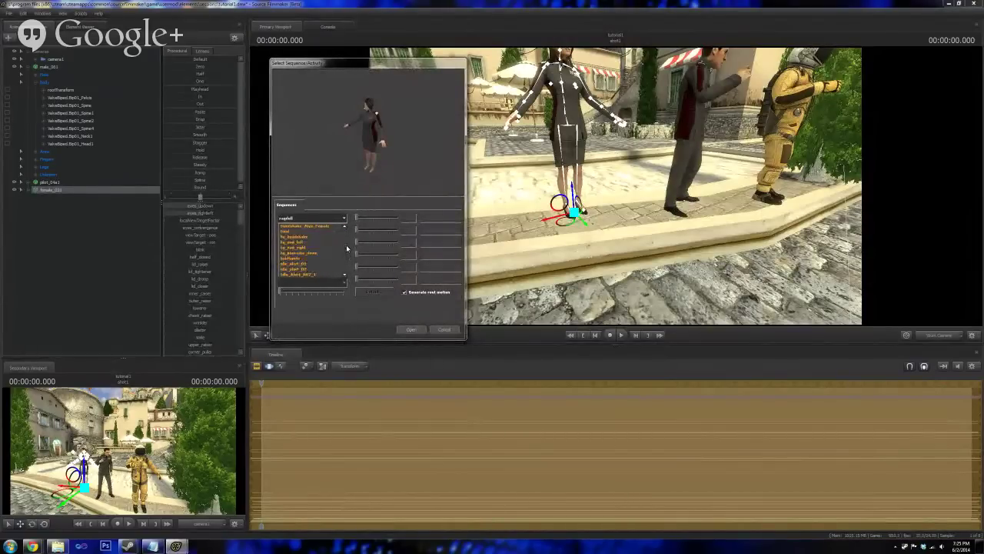
scroll(331, 242, up, 8)
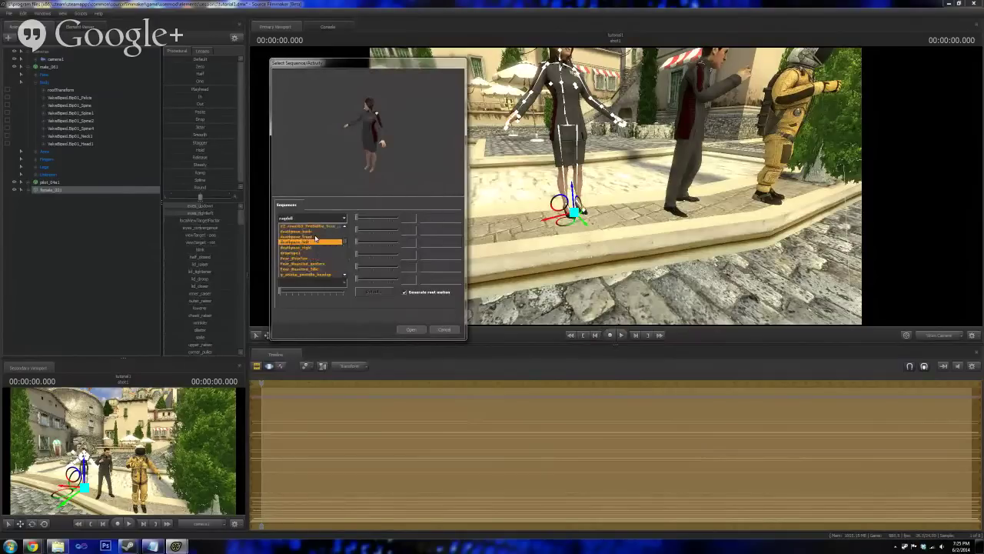
scroll(315, 239, up, 8)
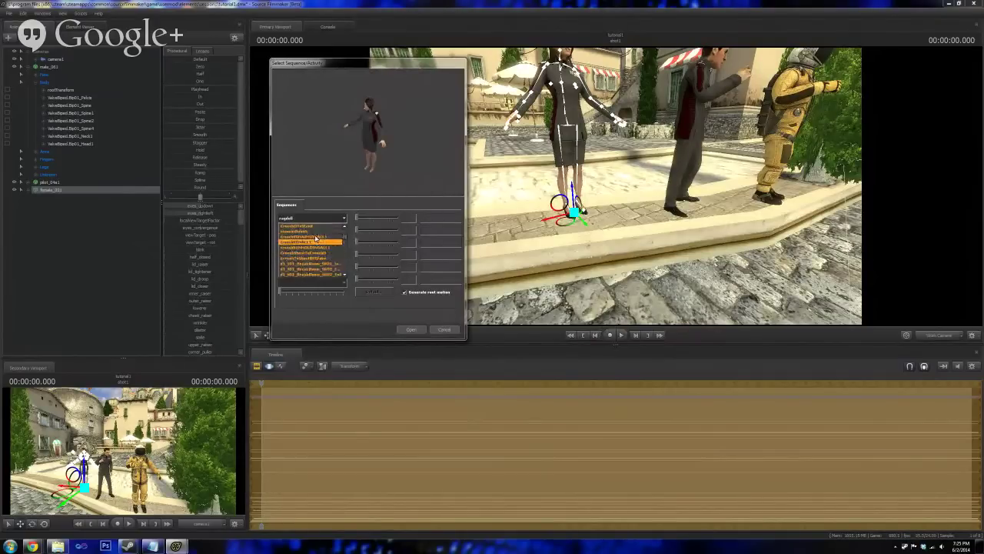
scroll(315, 240, up, 8)
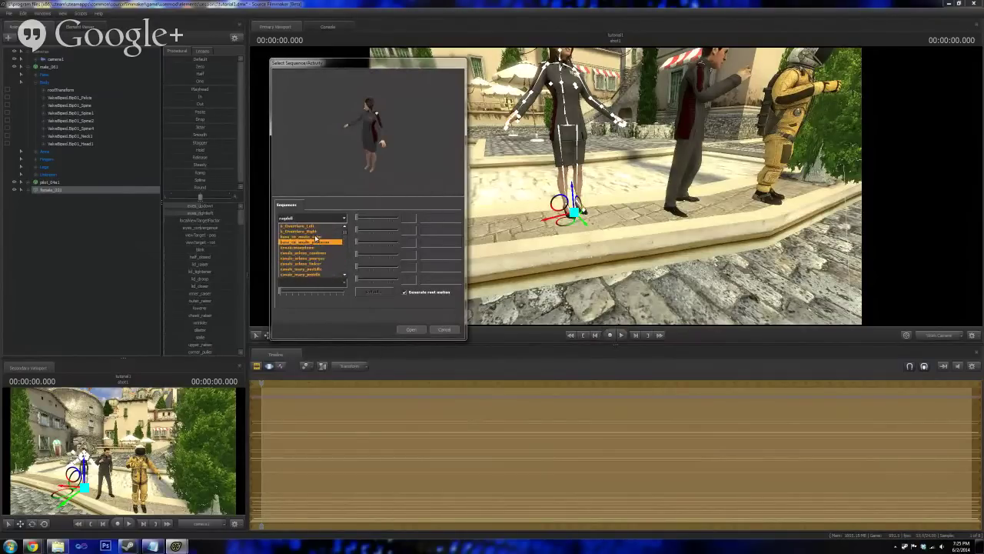
scroll(315, 239, down, 8)
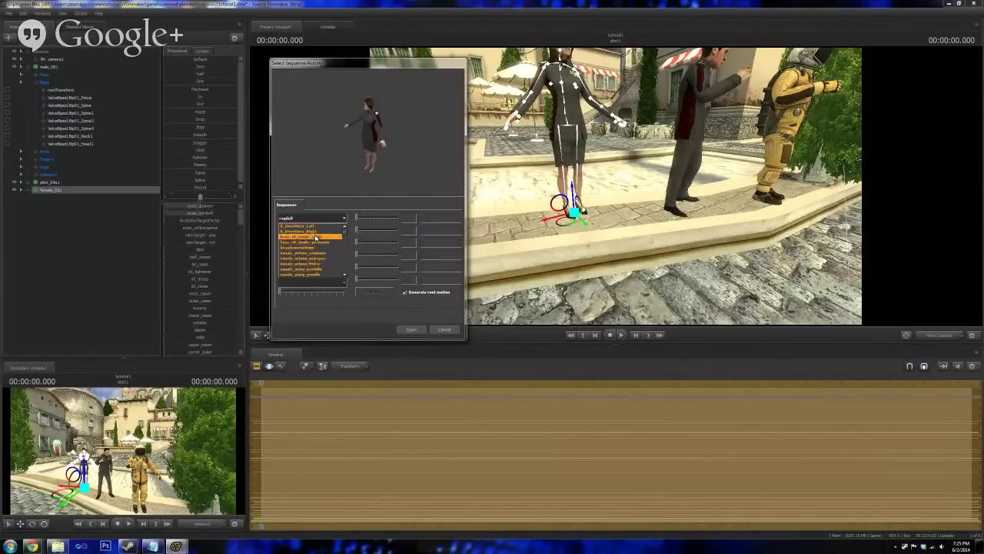
scroll(316, 237, down, 5)
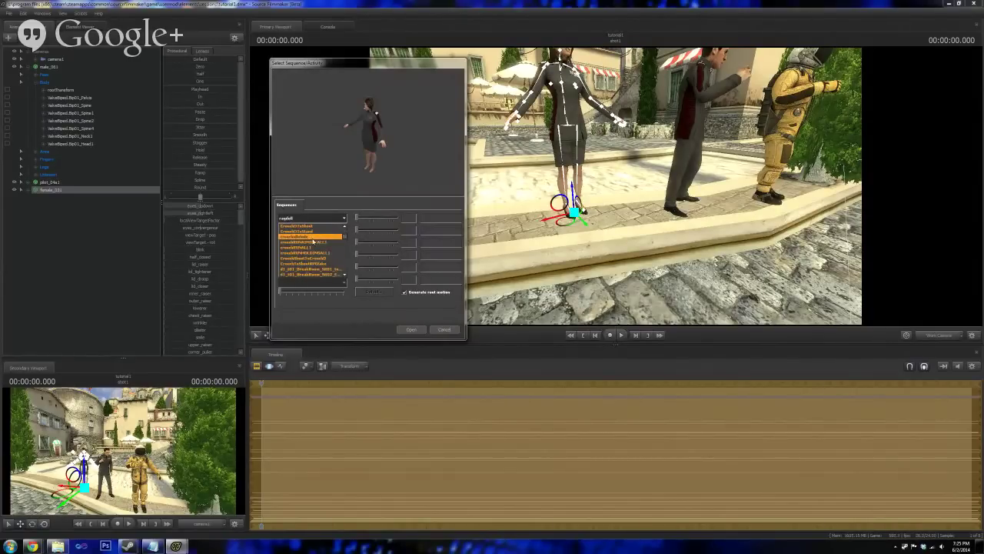
click(313, 241)
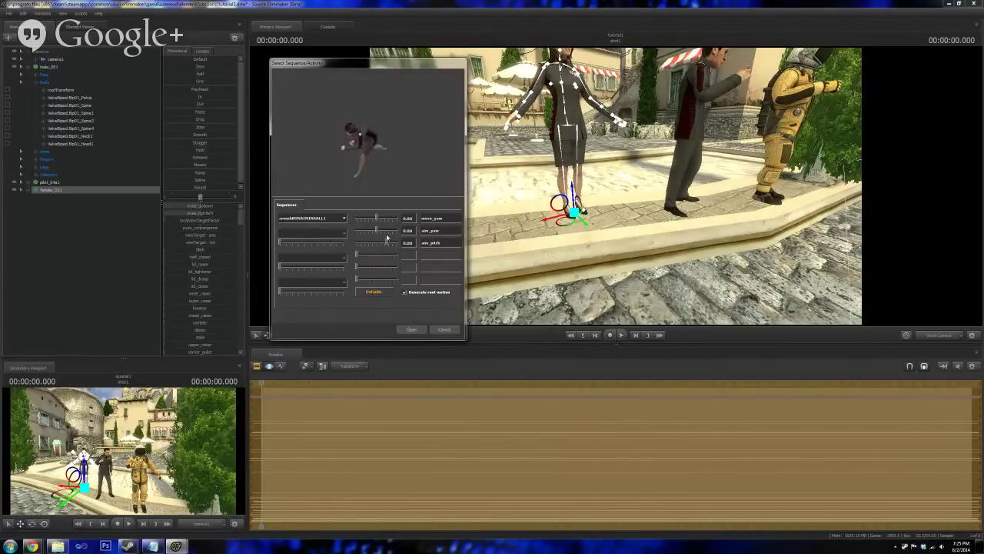
drag(377, 218, 370, 242)
click(412, 330)
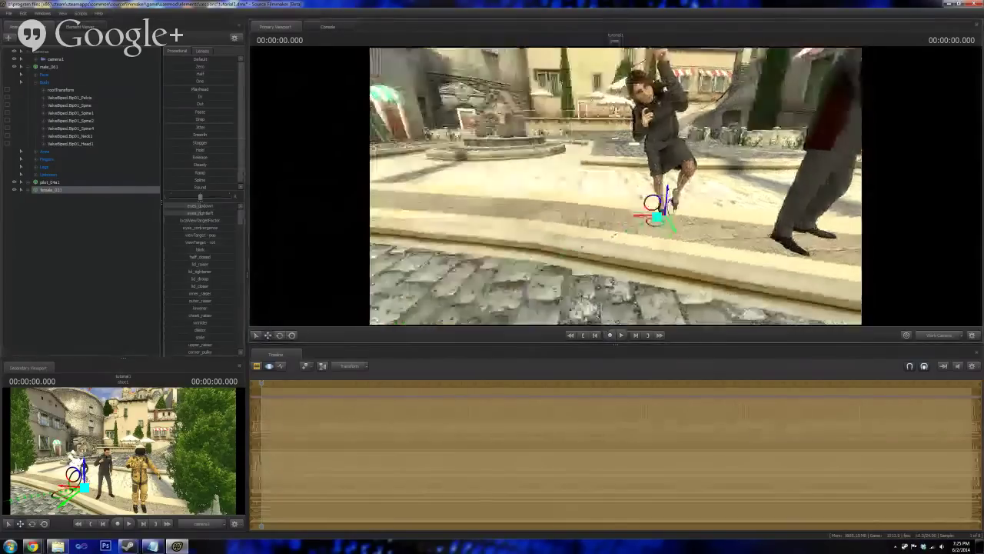
- Play back the female model's imported sequence and return the playhead to the start of the shot
key(s)
drag(616, 186, 617, 186)
click(623, 337)
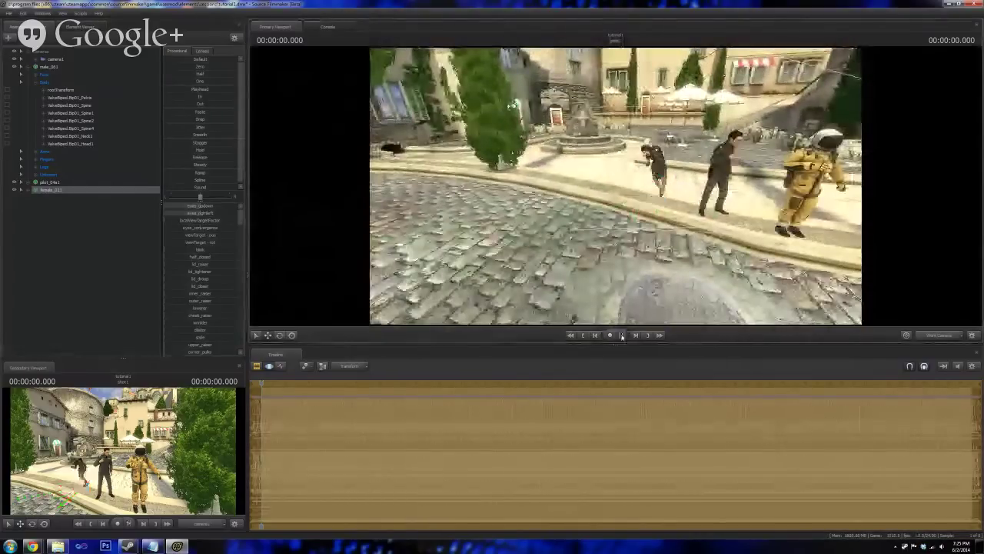
click(622, 336)
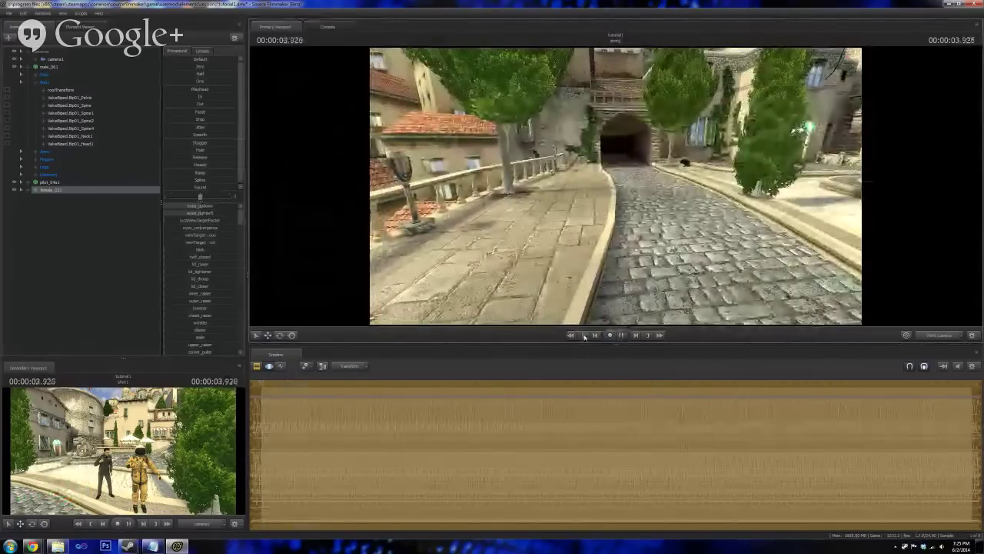
click(584, 335)
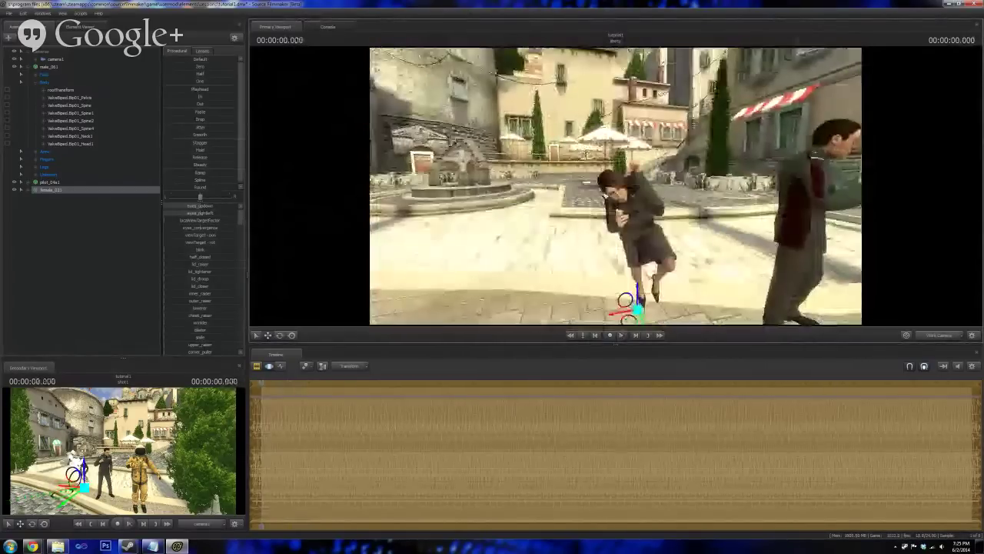
- Select the female model's arm bones together: both upper arms, both forearms and both hands
drag(615, 186, 652, 198)
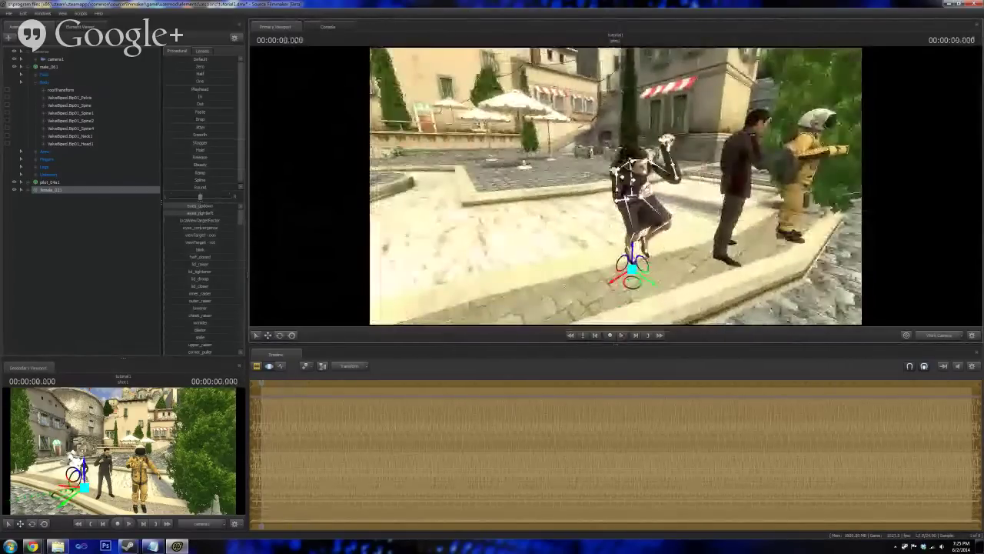
click(28, 190)
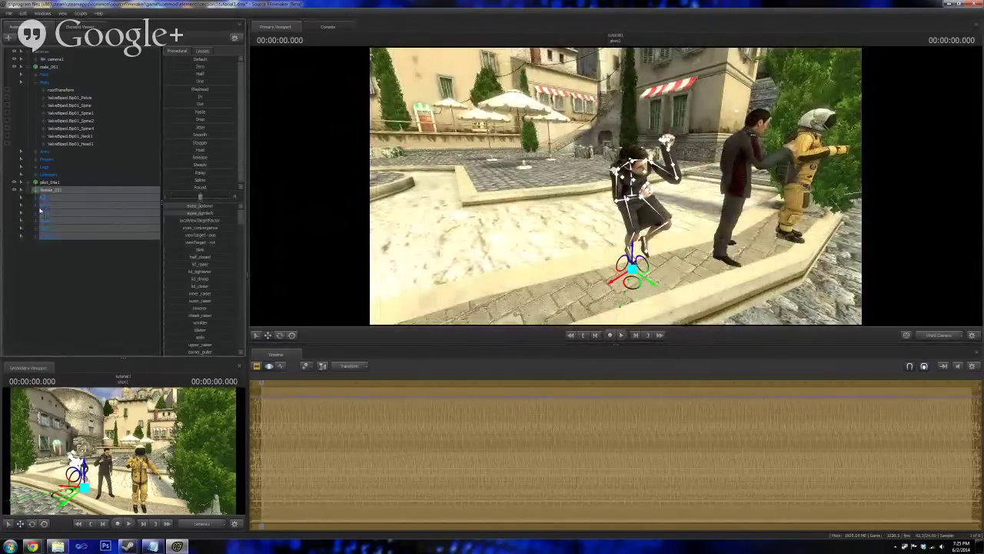
ctrl+shift+click(619, 180)
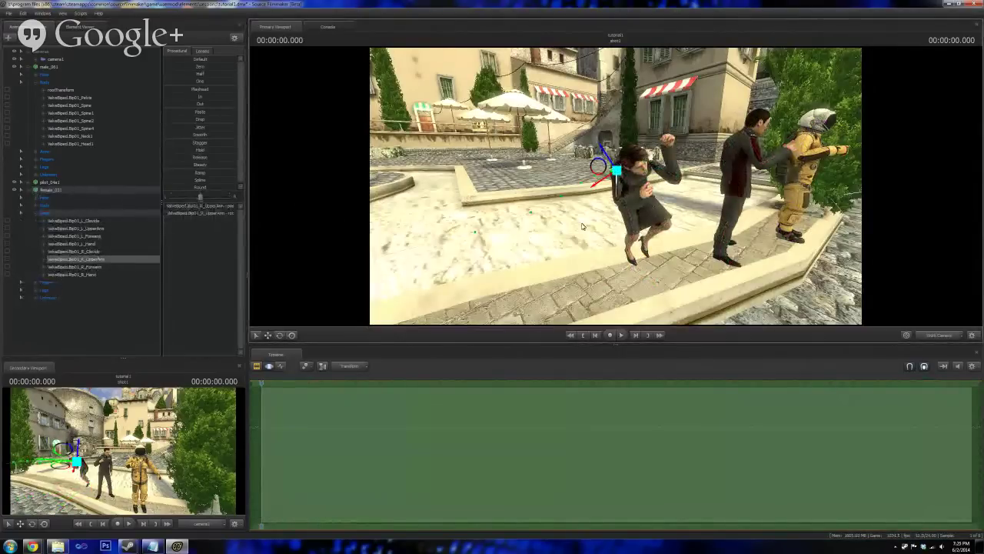
key(w)
mouse_move(582, 226)
mouse_down()
mouse_move(602, 229)
mouse_move(591, 226)
mouse_up()
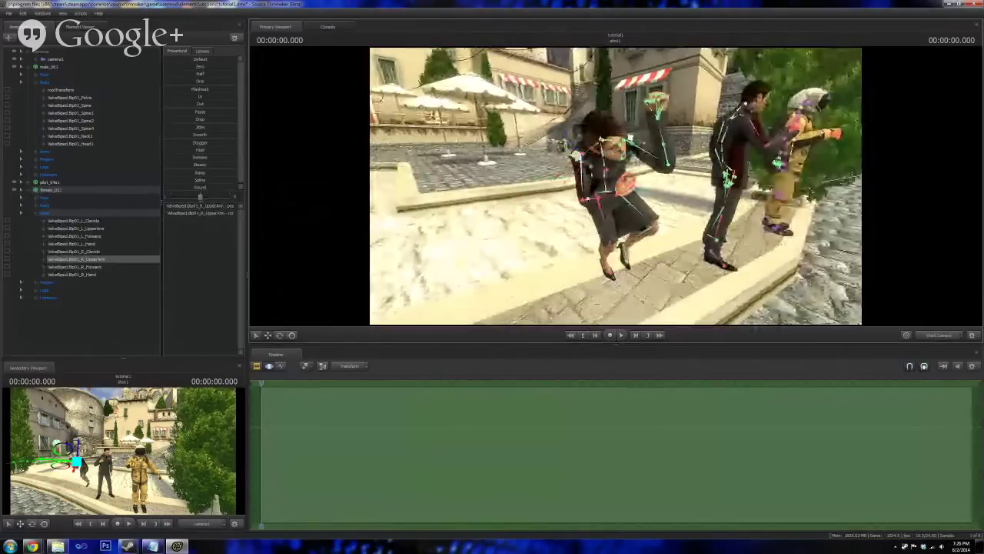
ctrl+shift+click(590, 200)
ctrl+shift+click(648, 155)
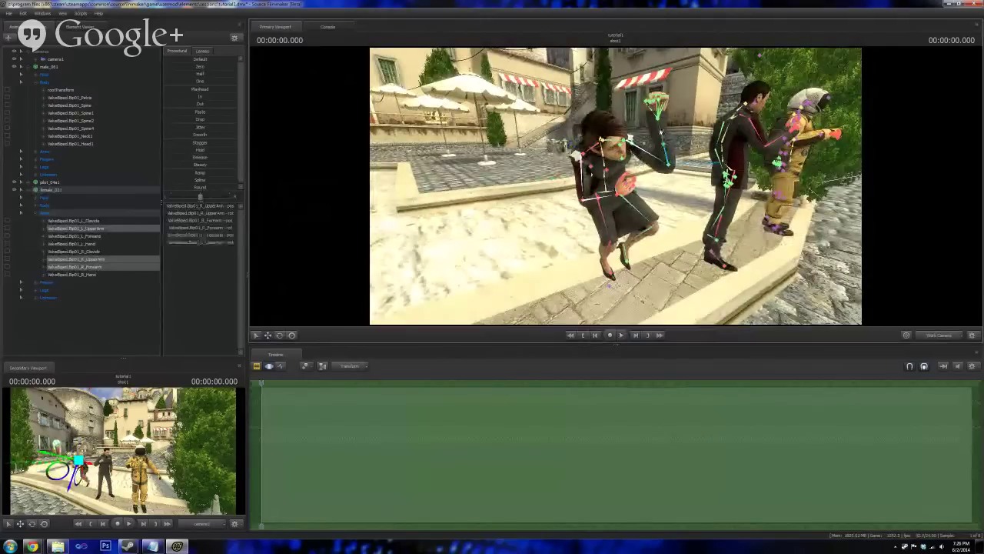
ctrl+shift+click(661, 132)
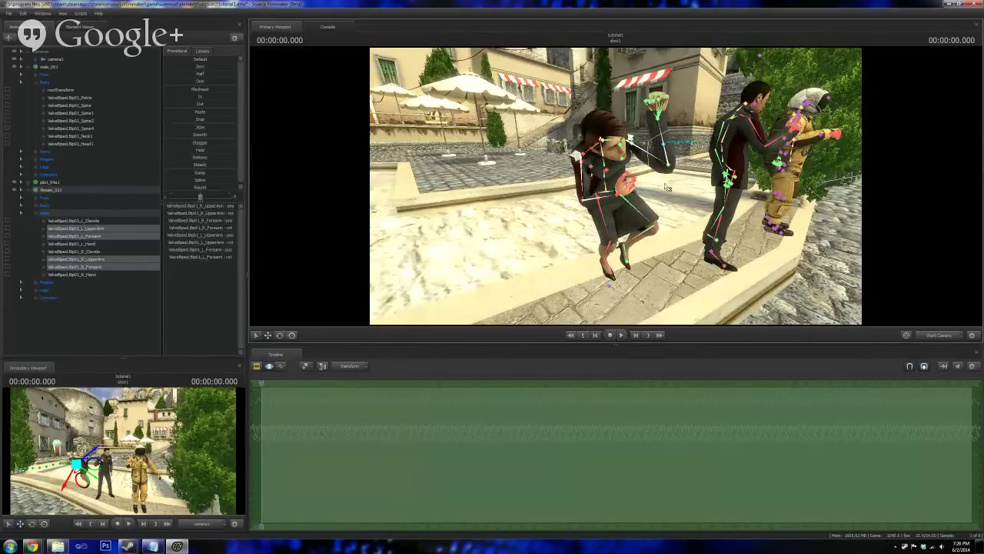
ctrl+shift+click(663, 132)
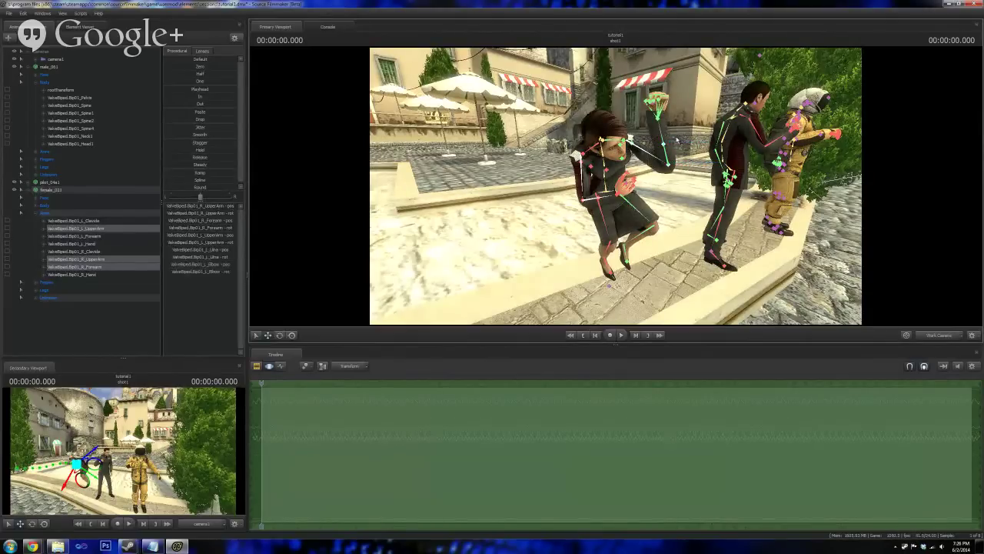
ctrl+click(663, 139)
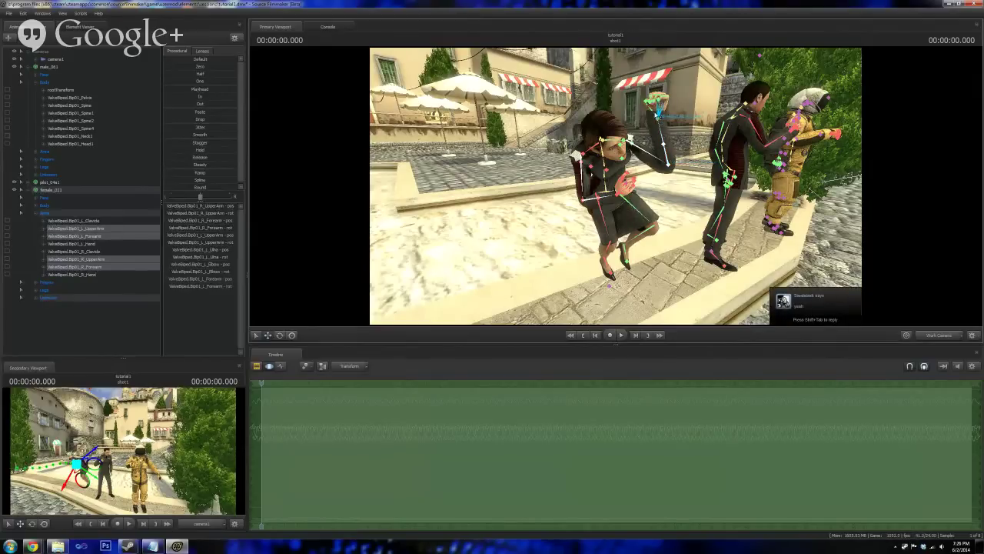
ctrl+click(658, 112)
ctrl+click(625, 190)
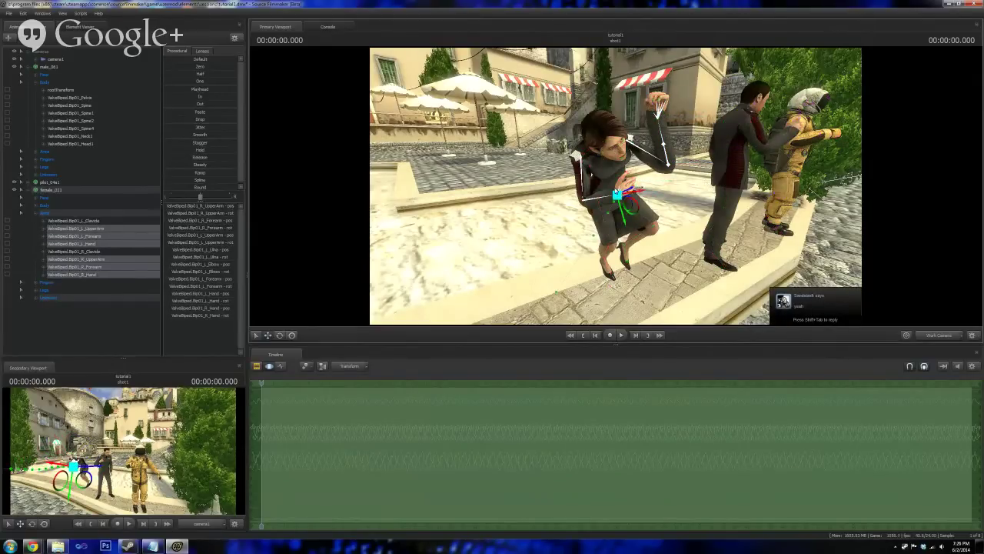
- Start importing another sequence onto the whole female animation set and preview b_accent_fwd
click(50, 190)
right_click(50, 190)
mouse_move(77, 257)
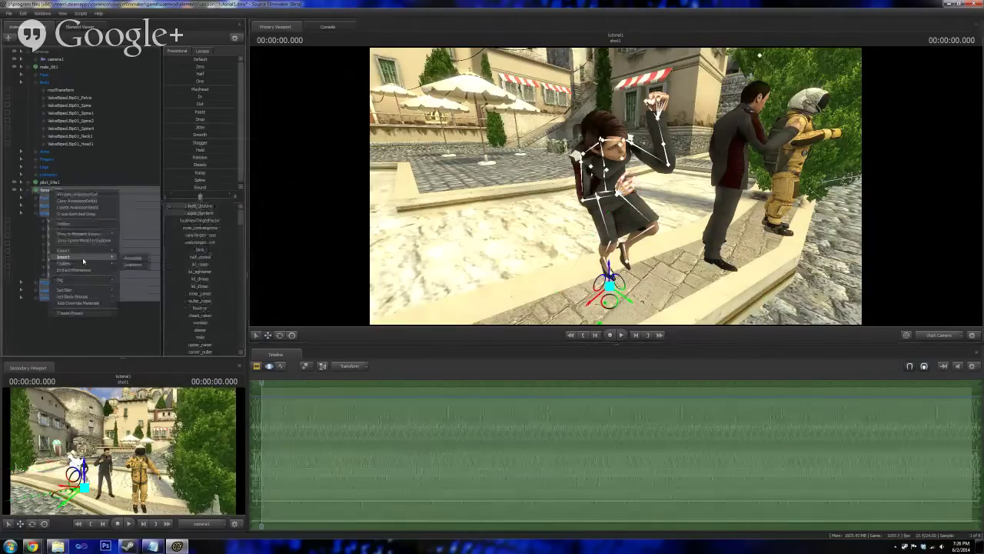
click(133, 265)
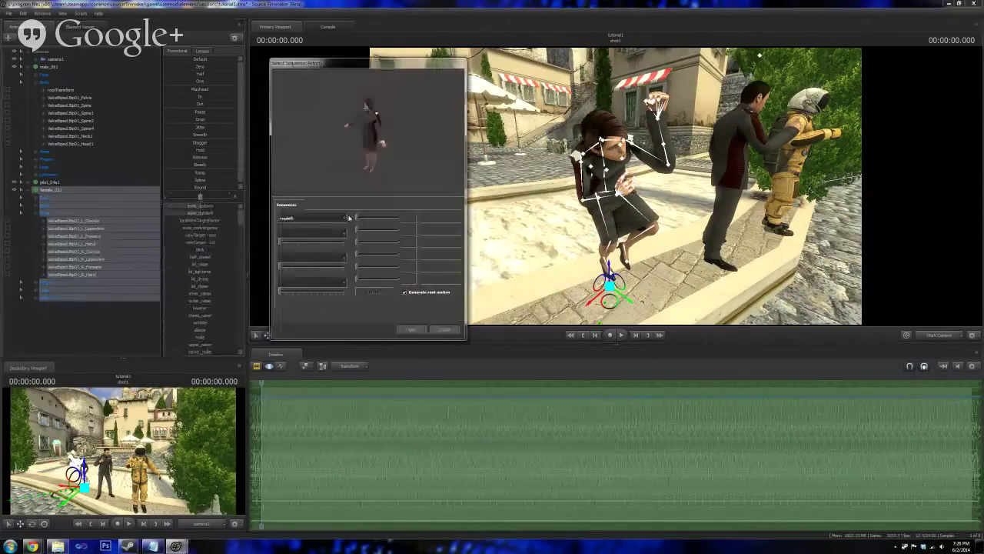
click(346, 219)
drag(346, 266, 345, 232)
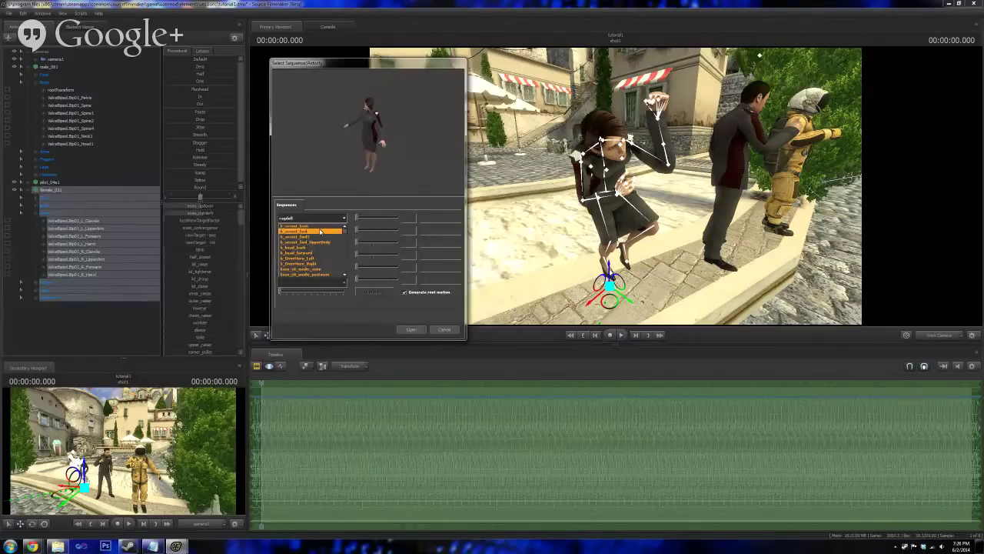
click(320, 231)
- Import the g_wave sequence onto the female model's animation set, then play it back and return the playhead to the shot's start
click(312, 218)
scroll(318, 237, down, 3)
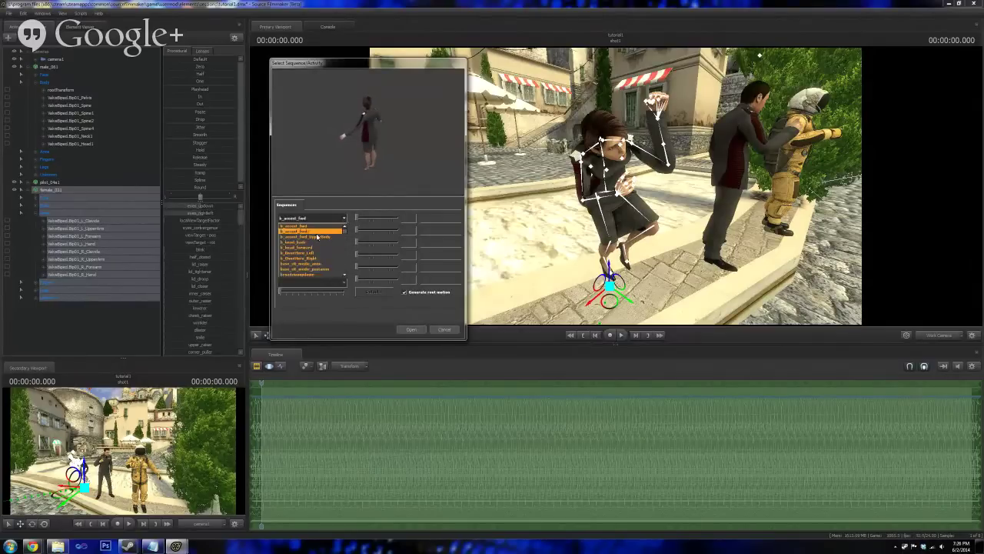
scroll(317, 237, down, 10)
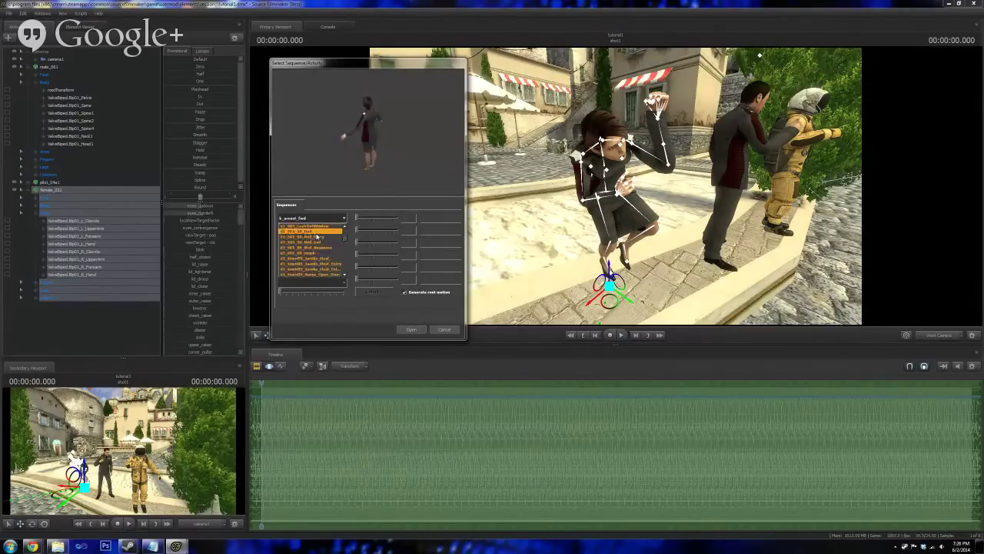
scroll(315, 237, up, 1)
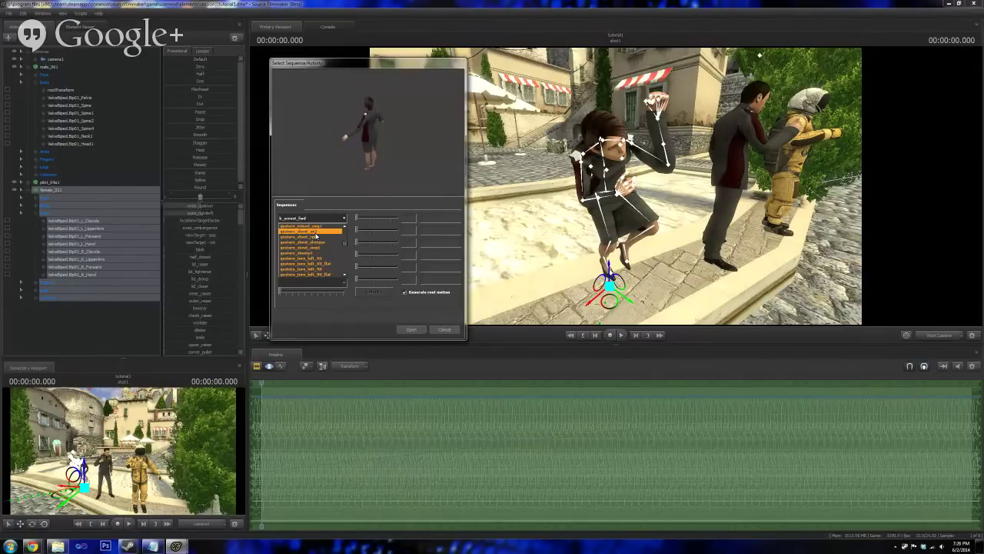
click(320, 261)
click(339, 220)
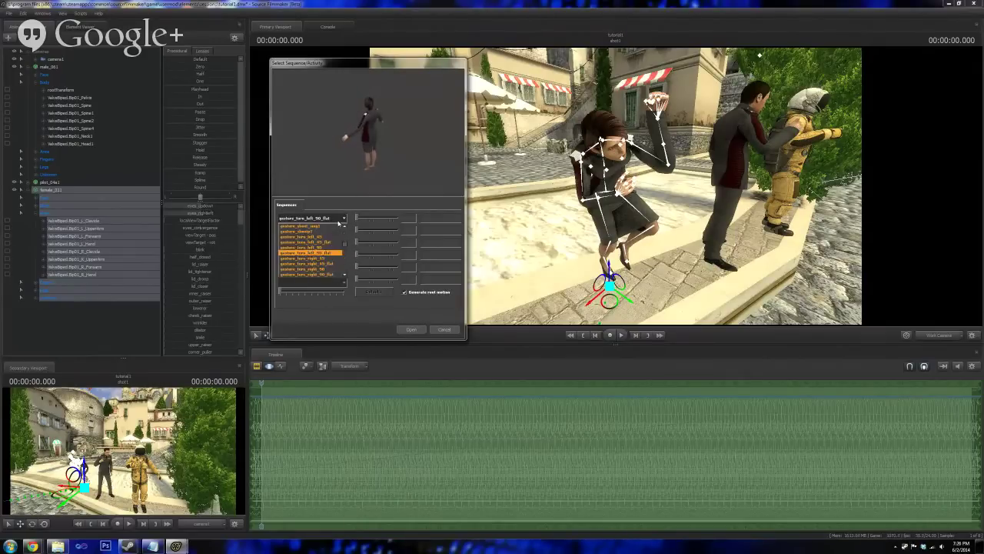
click(325, 232)
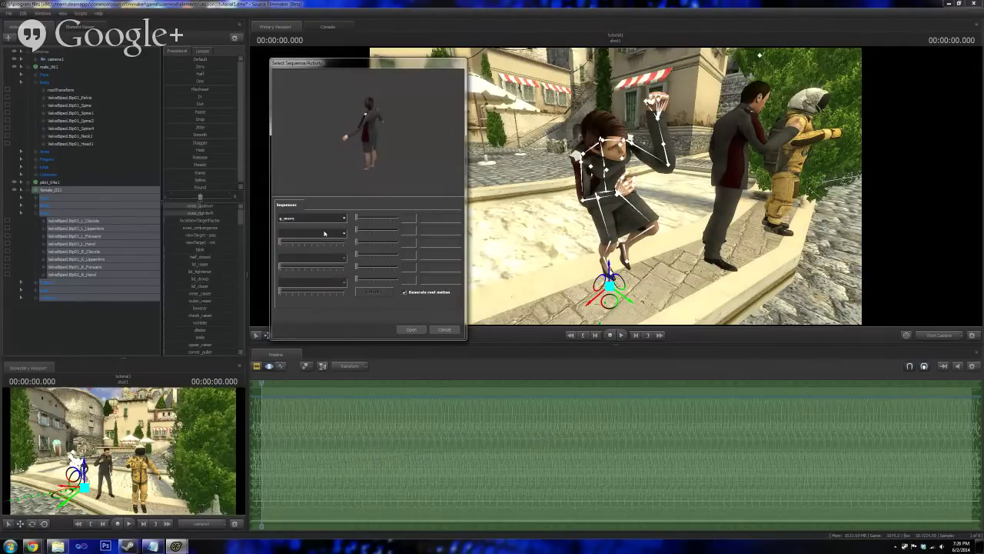
click(412, 330)
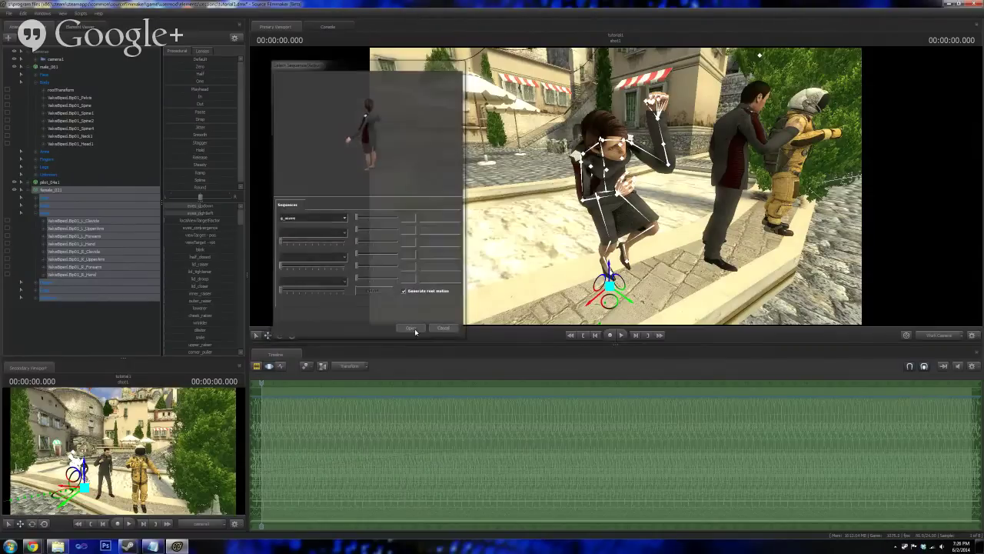
click(621, 335)
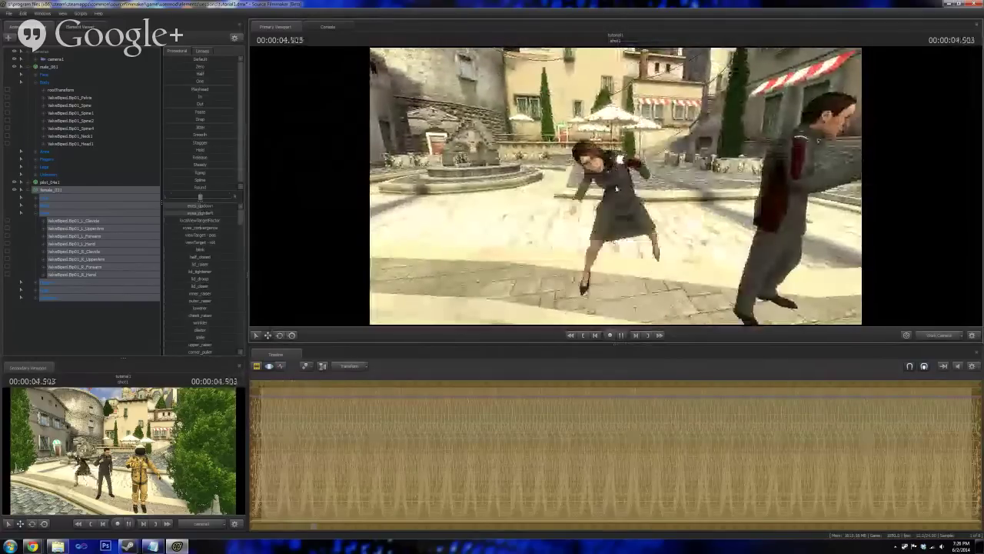
click(586, 336)
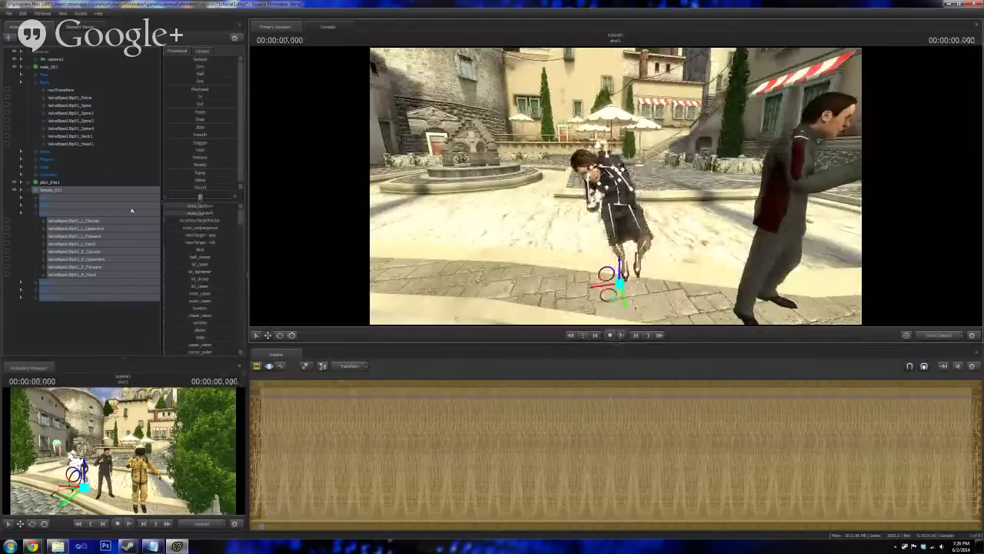
- Delete the female model's animation set and collapse the male model's bone groups
right_click(55, 190)
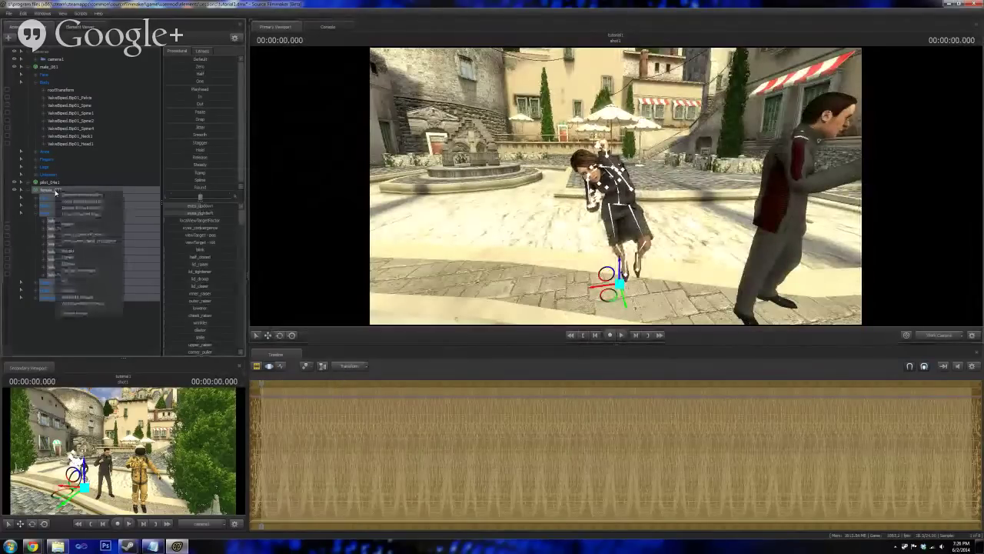
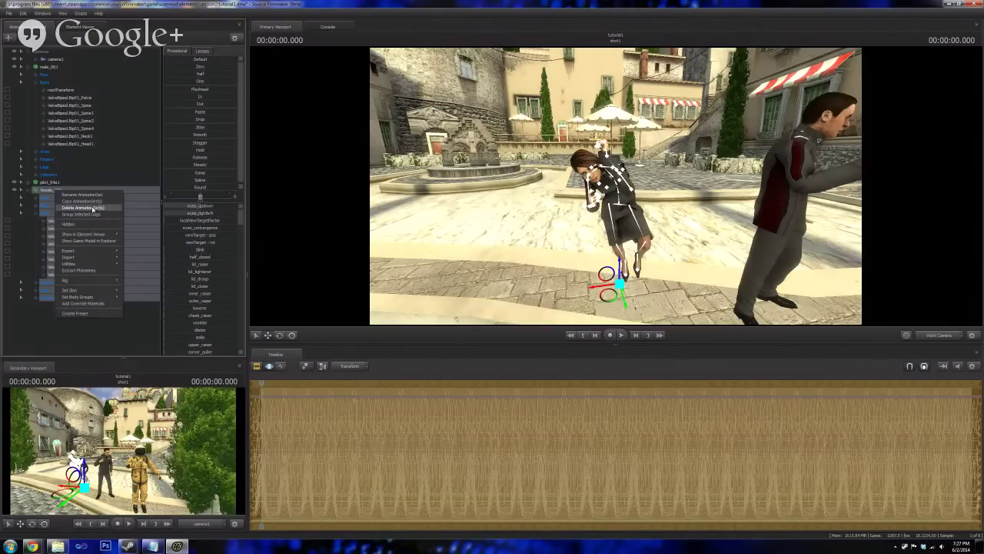
click(75, 209)
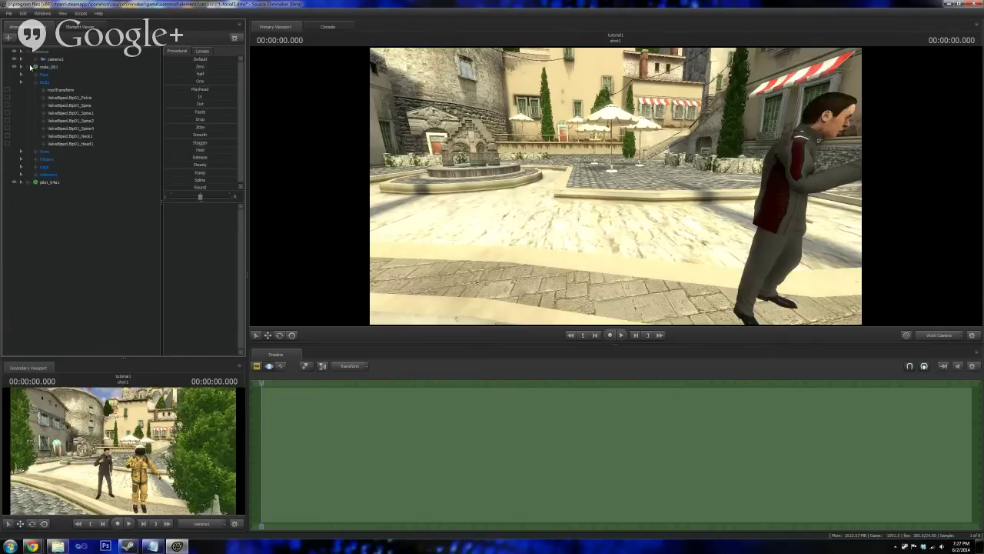
click(30, 67)
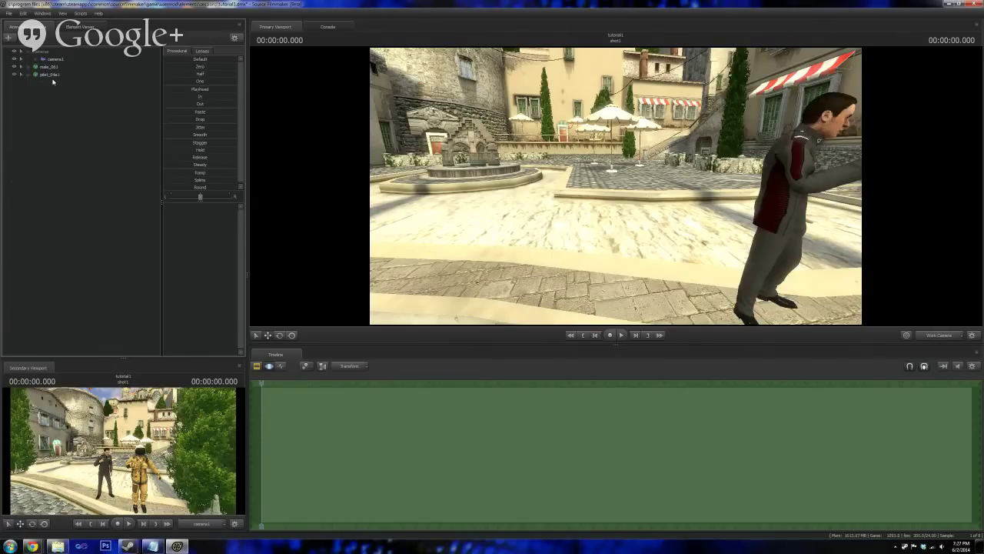
click(50, 74)
right_click(51, 75)
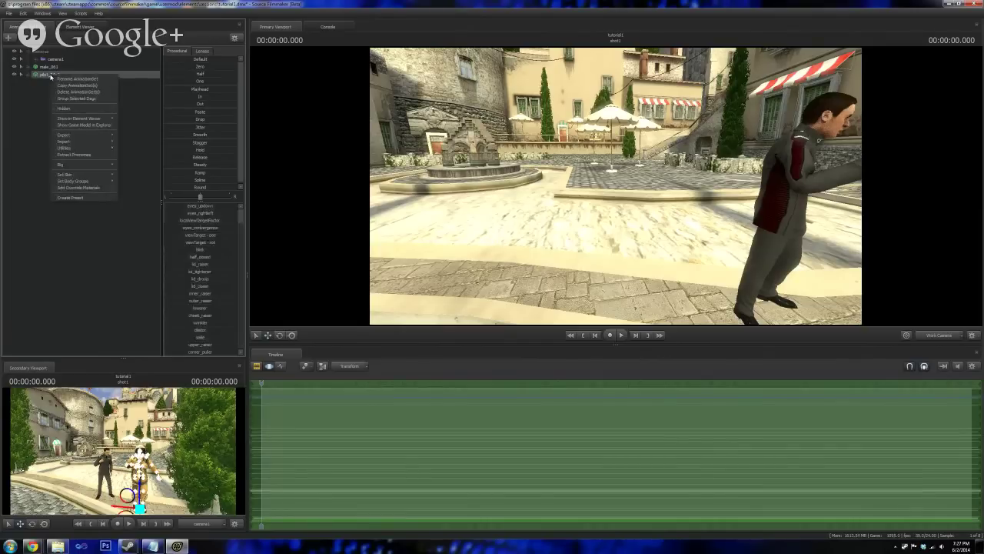
click(12, 111)
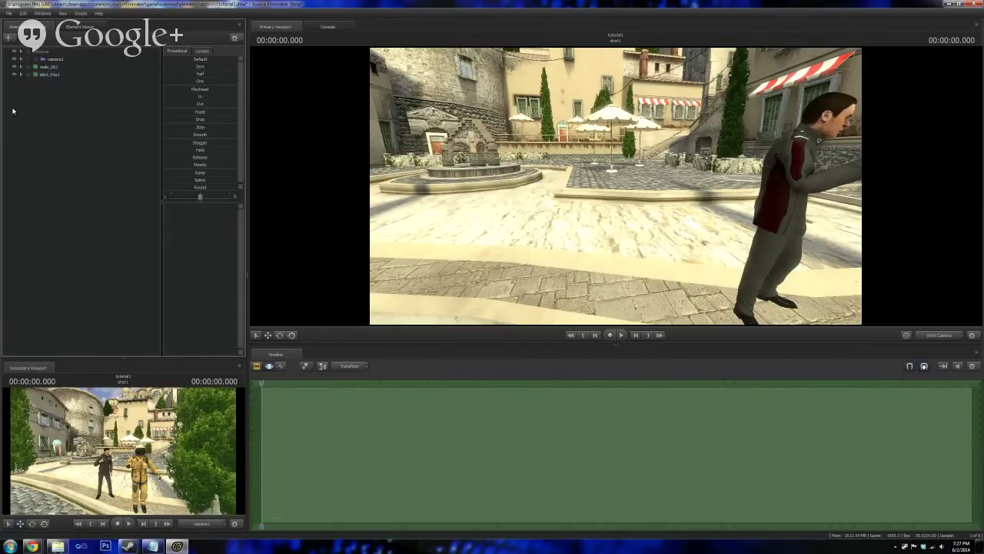
- Select camera1 and switch the primary viewport from the work camera to the view through camera1
key(s)
mouse_move(616, 186)
mouse_down()
mouse_move(692, 186)
mouse_move(604, 186)
mouse_up()
key(d)
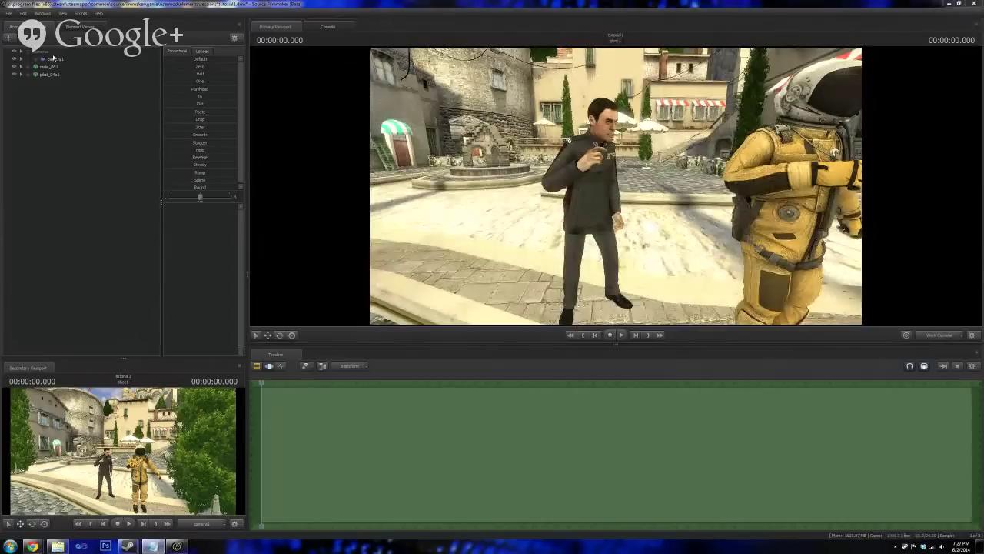
click(54, 58)
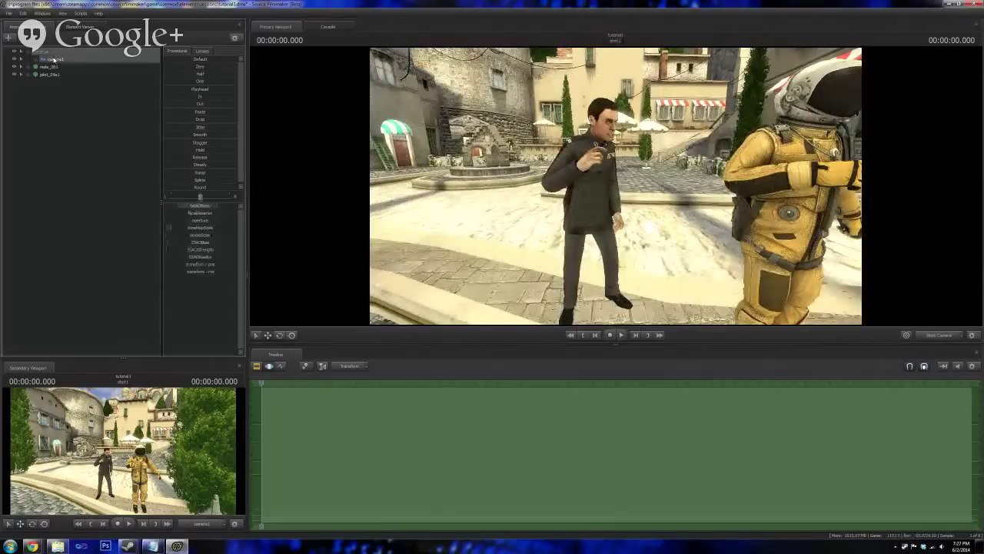
click(936, 333)
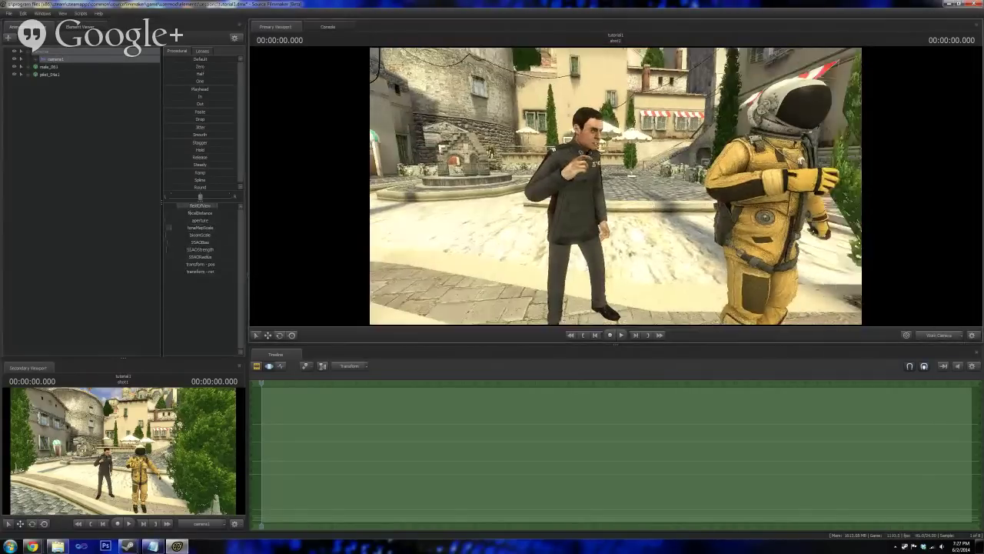
drag(615, 186, 535, 186)
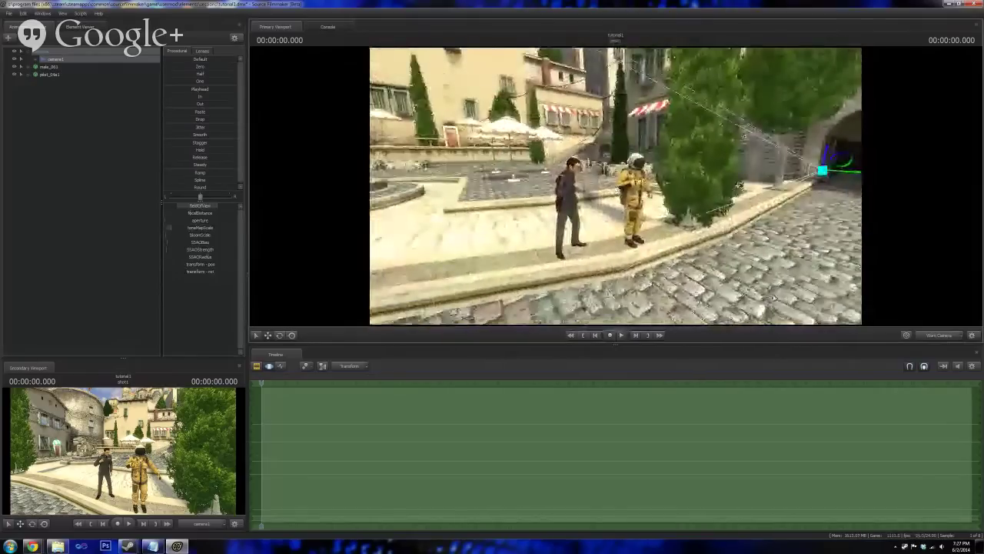
click(938, 335)
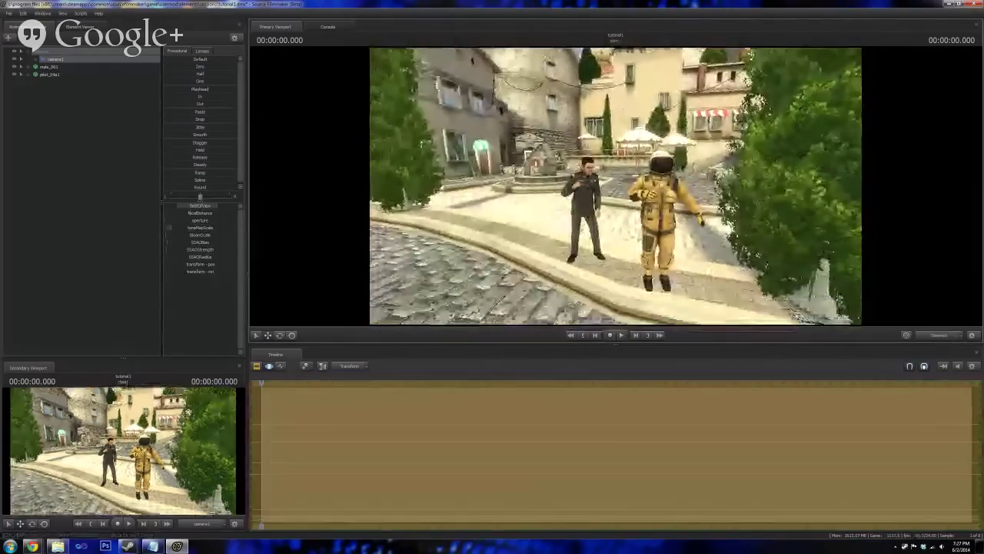
- Reposition camera1 to frame the male and pilot models full-length, with the tower and sky behind them
mouse_move(615, 186)
mouse_down()
mouse_move(531, 189)
mouse_move(519, 205)
mouse_move(626, 186)
mouse_move(588, 182)
mouse_move(603, 184)
mouse_move(603, 195)
mouse_move(593, 170)
mouse_move(622, 204)
mouse_up()
key(d)
key(w)
key(s)
key(w)
key(s)
key(s)
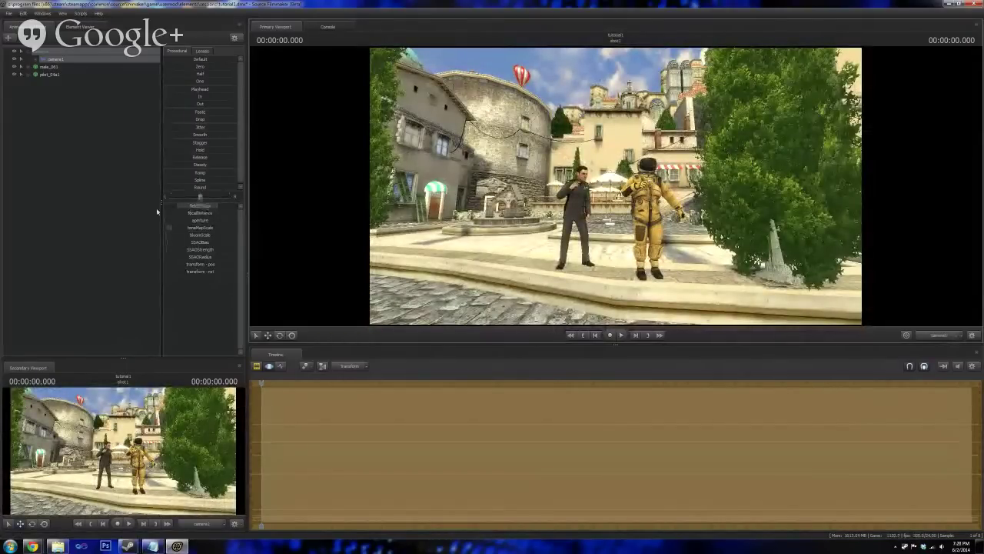
- Examine the control sliders available for camera1 and for the male model's face and bones
click(216, 206)
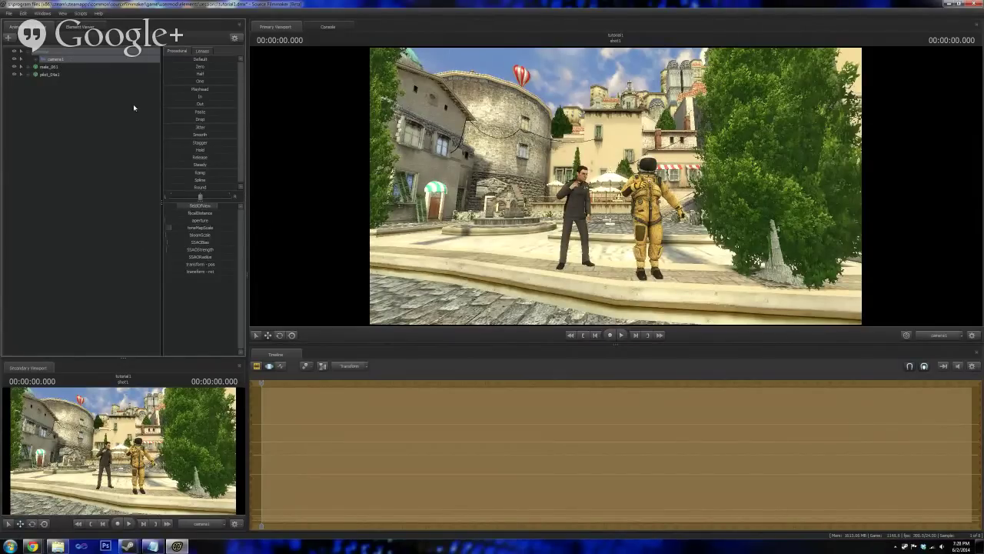
click(50, 67)
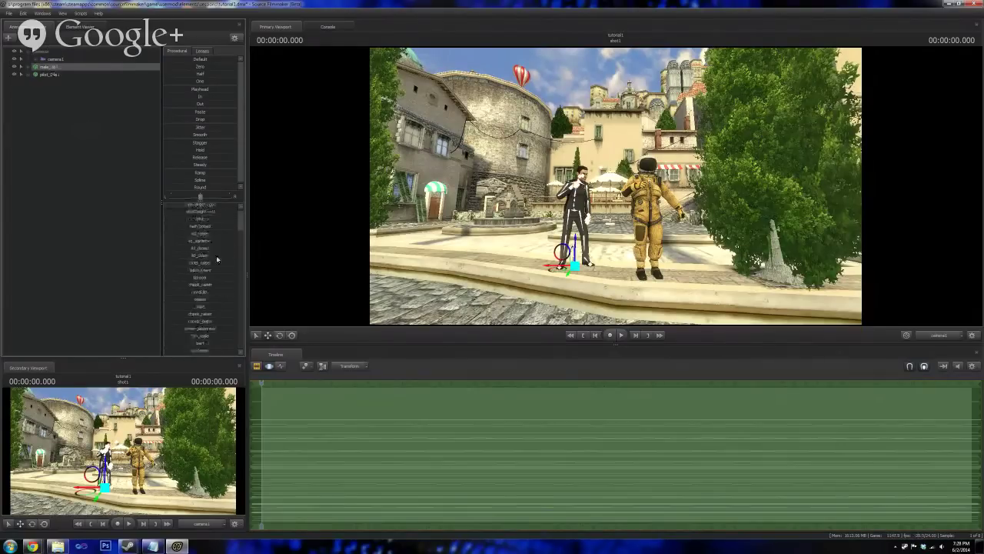
scroll(214, 256, down, 10)
scroll(216, 257, up, 5)
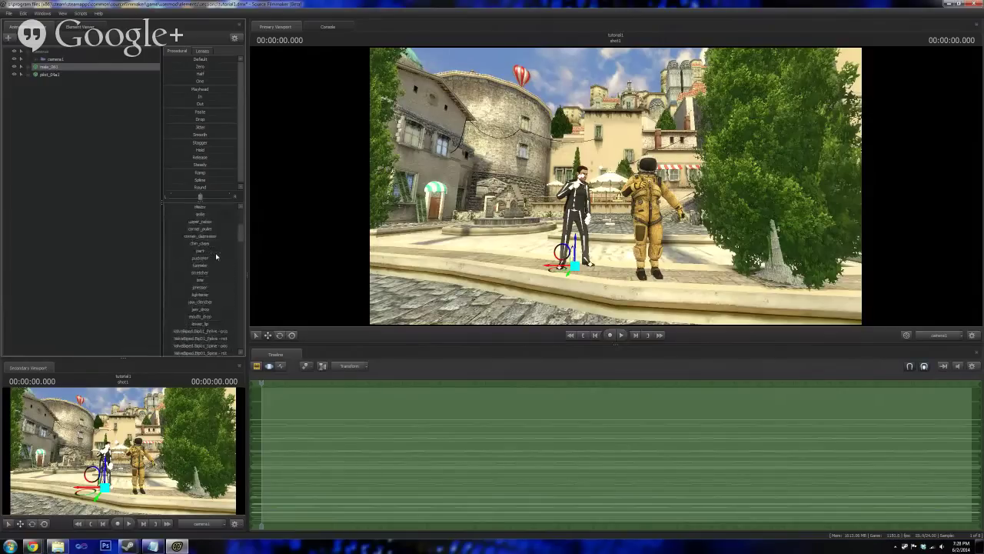
scroll(216, 257, up, 5)
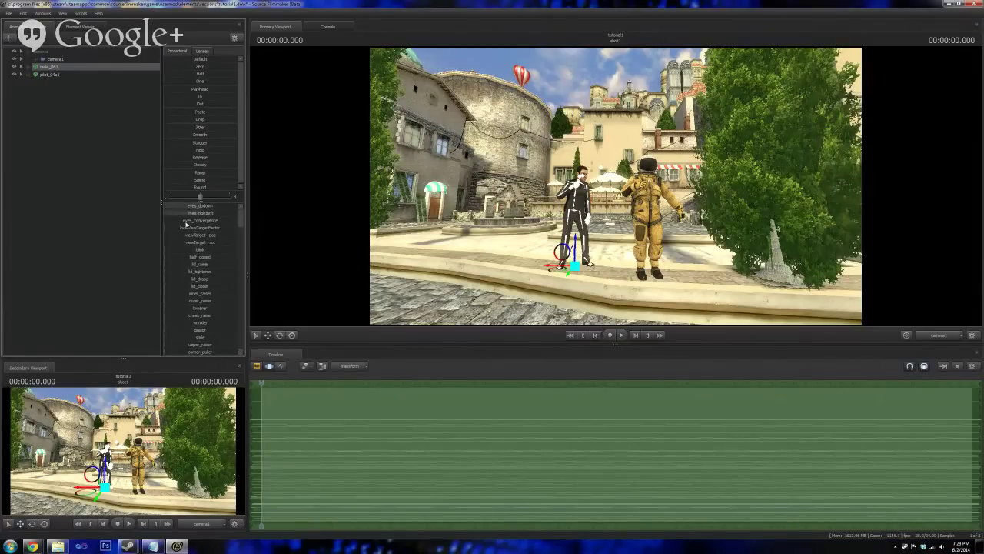
scroll(186, 223, down, 4)
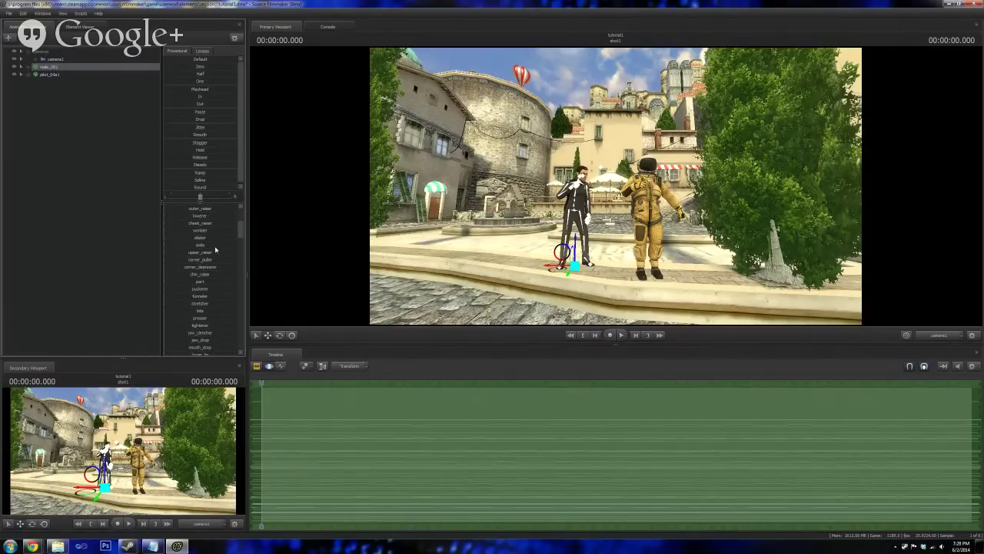
- Narrow camera1's field of view and re-aim it for a closer shot of the male and pilot models
click(56, 60)
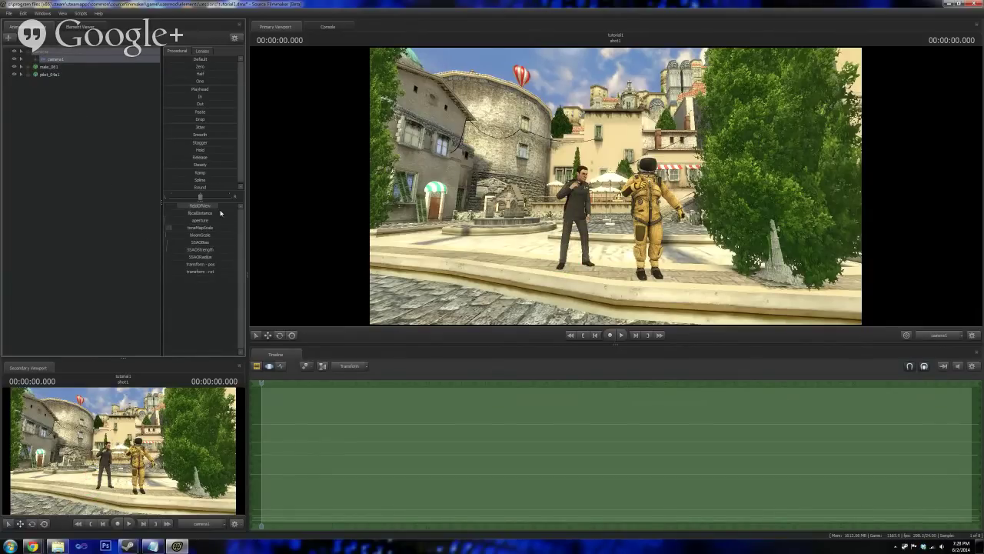
drag(220, 207, 199, 208)
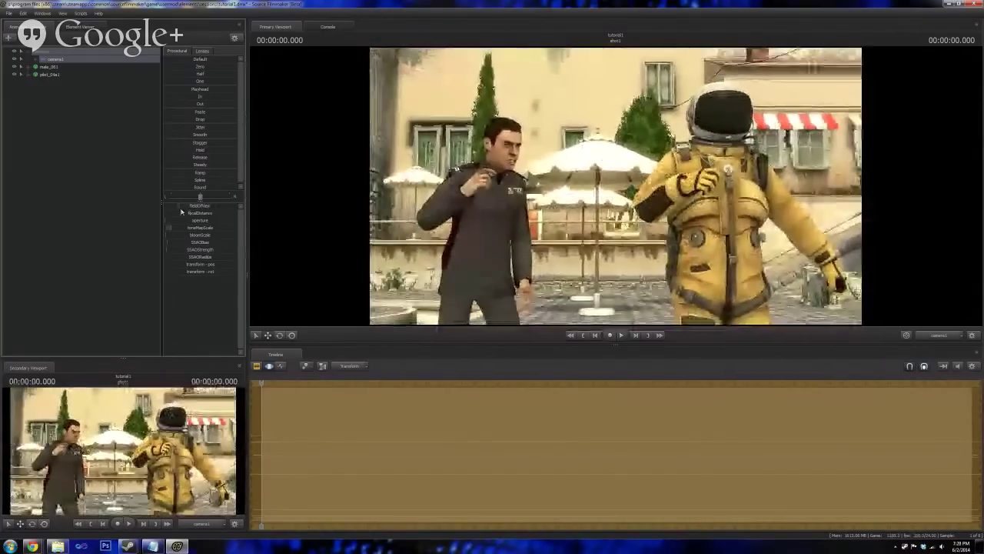
mouse_move(615, 185)
mouse_down()
mouse_move(600, 197)
mouse_move(610, 185)
mouse_up()
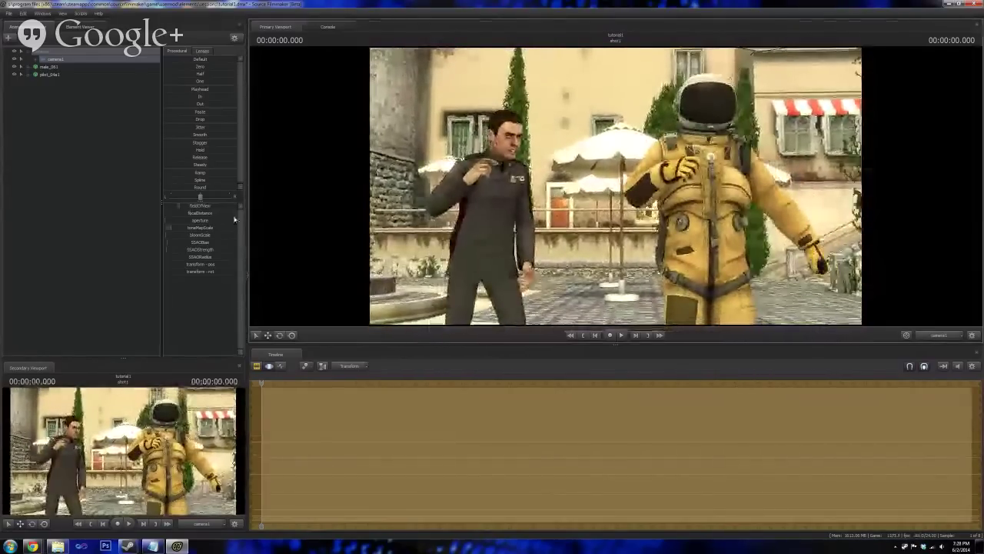
drag(180, 206, 174, 206)
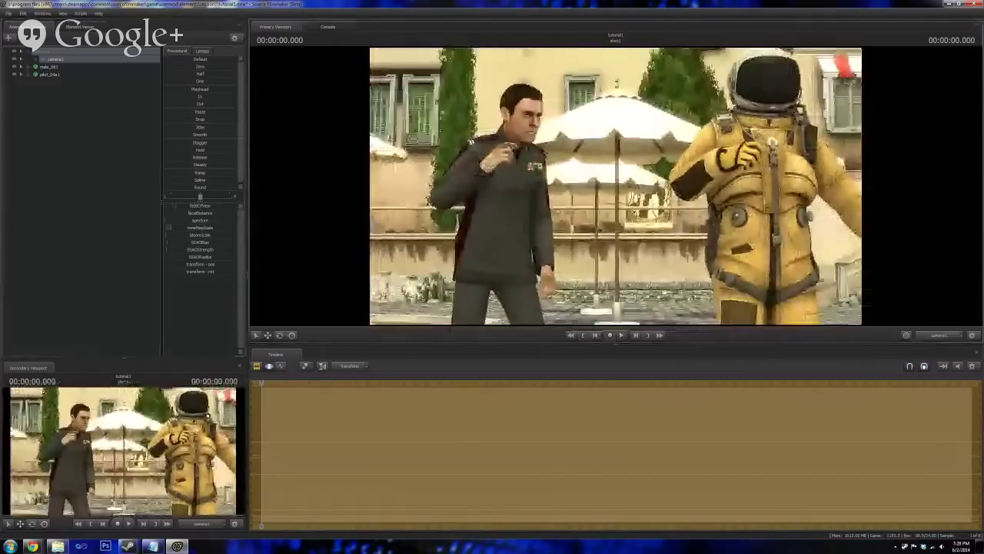
- Reframe camera1 so both characters fit side by side in the shot and adjust its focal distance
drag(612, 187, 618, 179)
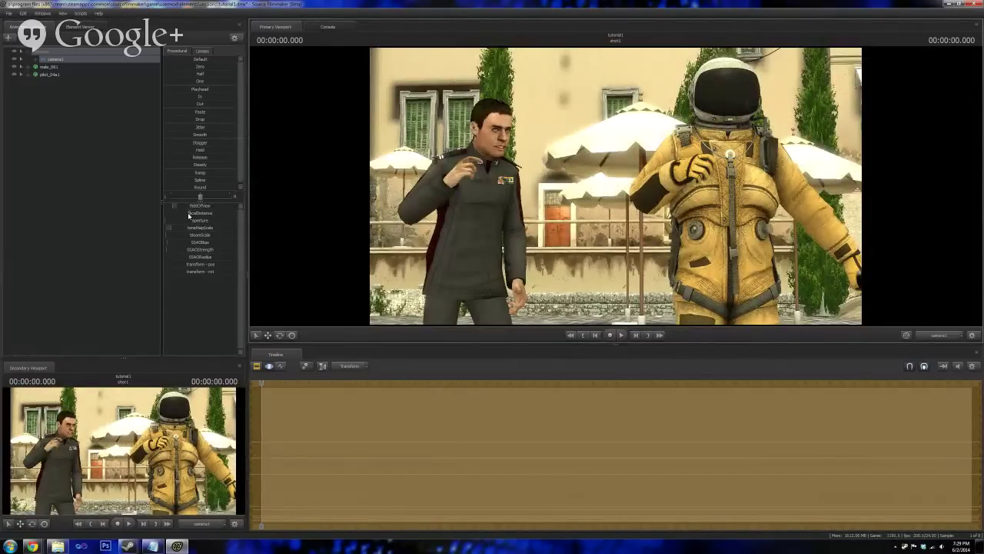
drag(189, 214, 207, 217)
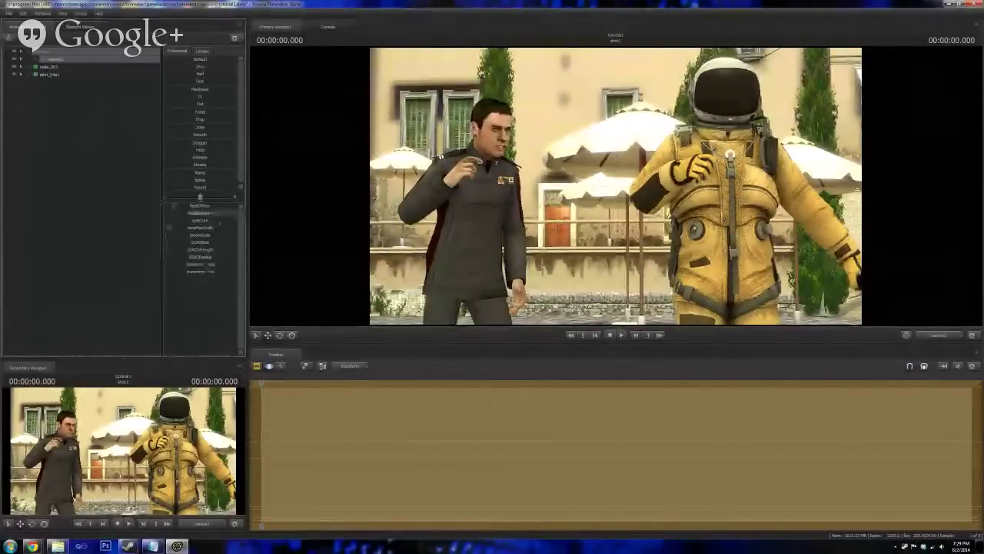
- Remap camera1's focalDistance range to a maximum of 2000 and try different focal distances
right_click(207, 214)
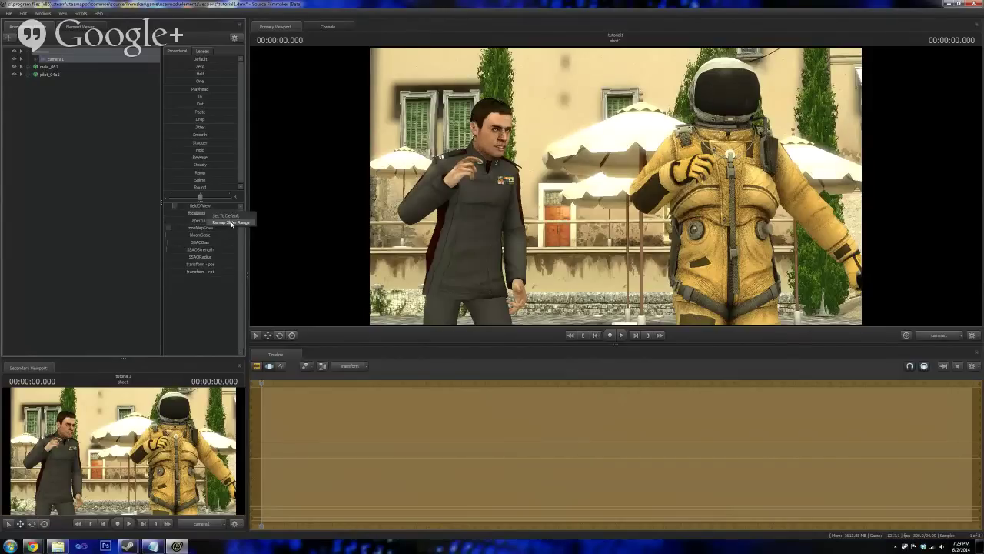
click(231, 222)
double_click(490, 269)
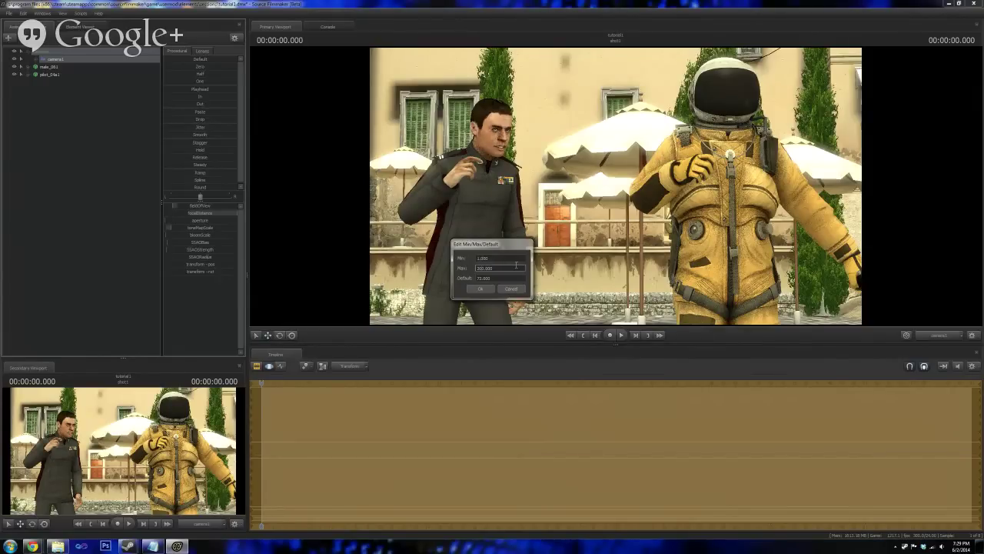
click(480, 288)
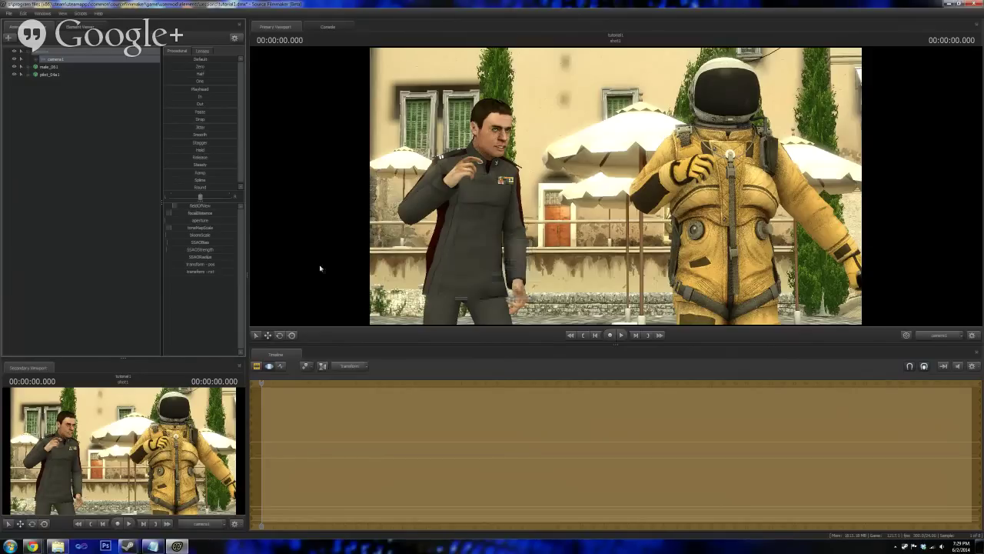
drag(169, 213, 224, 213)
drag(199, 215, 190, 217)
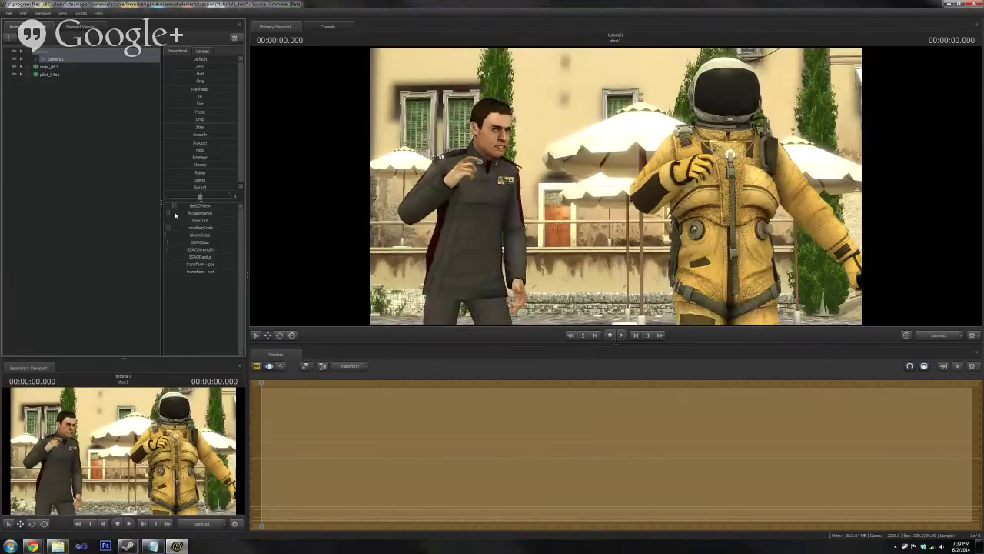
- Remap the focalDistance range to a smaller maximum and tune camera1's focus and aperture to keep both characters sharp
right_click(176, 216)
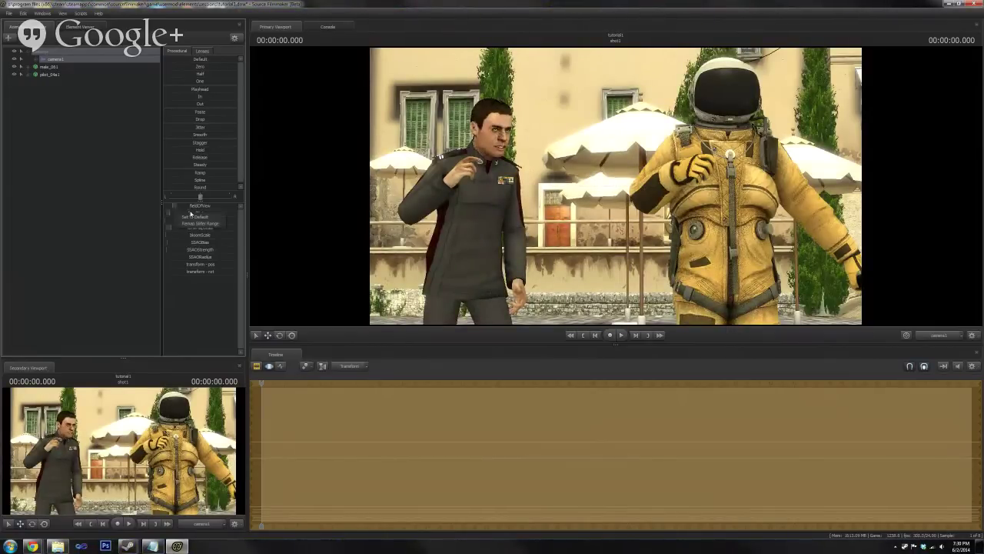
click(200, 223)
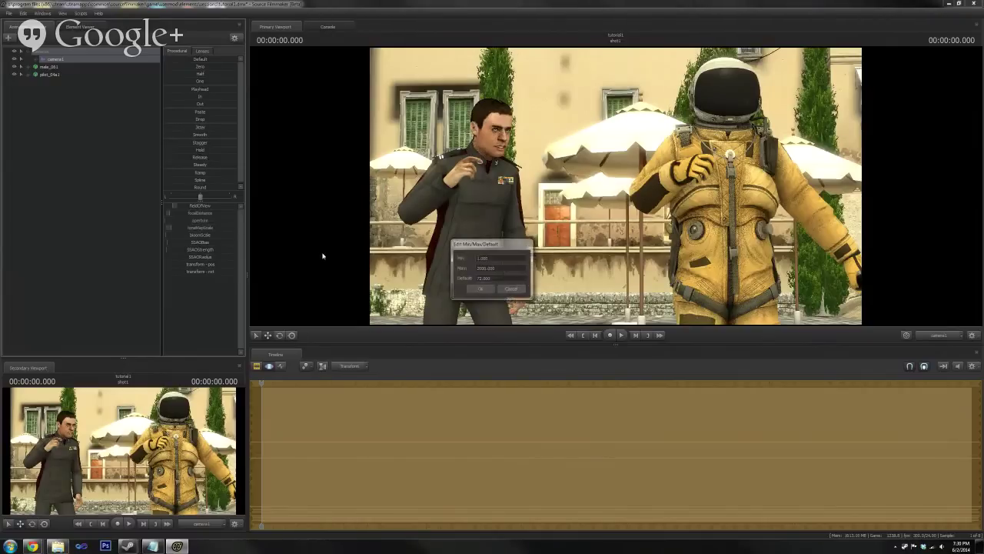
double_click(492, 268)
click(480, 289)
mouse_move(221, 217)
mouse_down()
mouse_move(239, 217)
mouse_move(224, 213)
mouse_up()
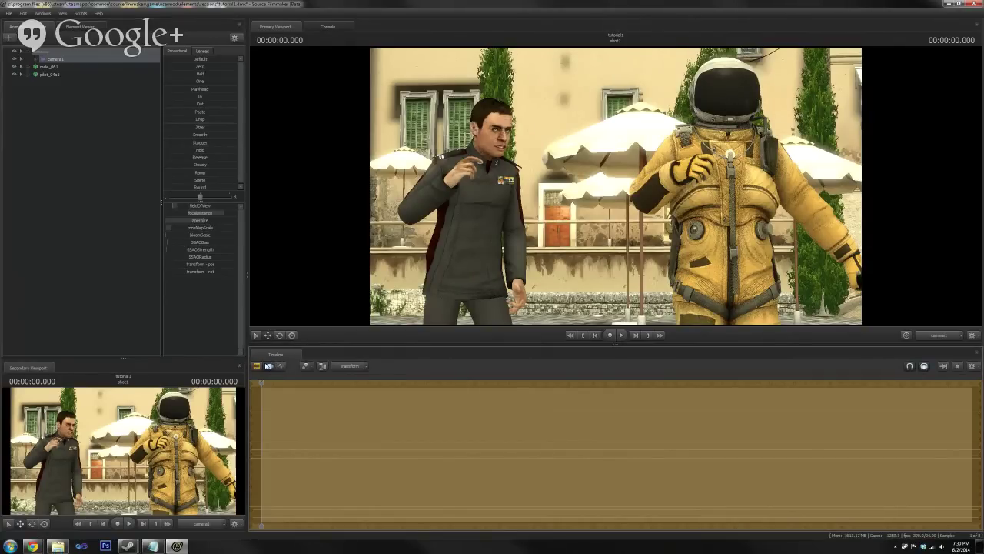
- Preview the background blur in the Clip Editor, slightly reducing camera1's focal distance between checks, and return to the animation editing view
click(257, 367)
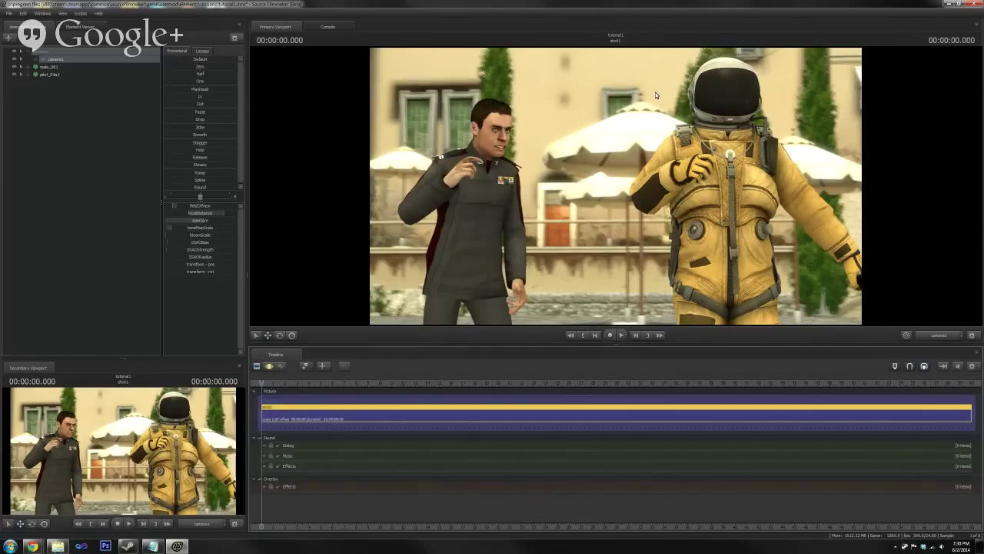
key(F3)
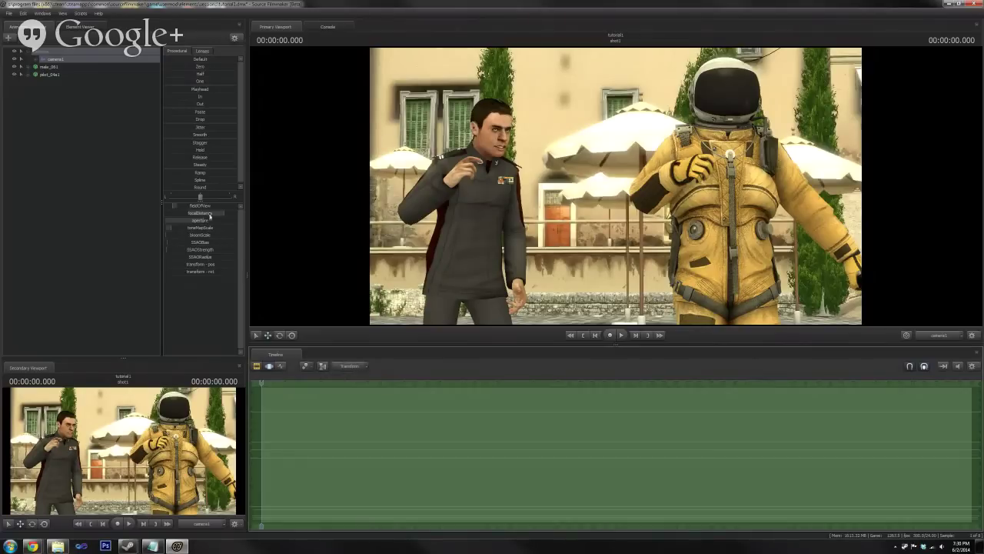
drag(224, 215, 219, 215)
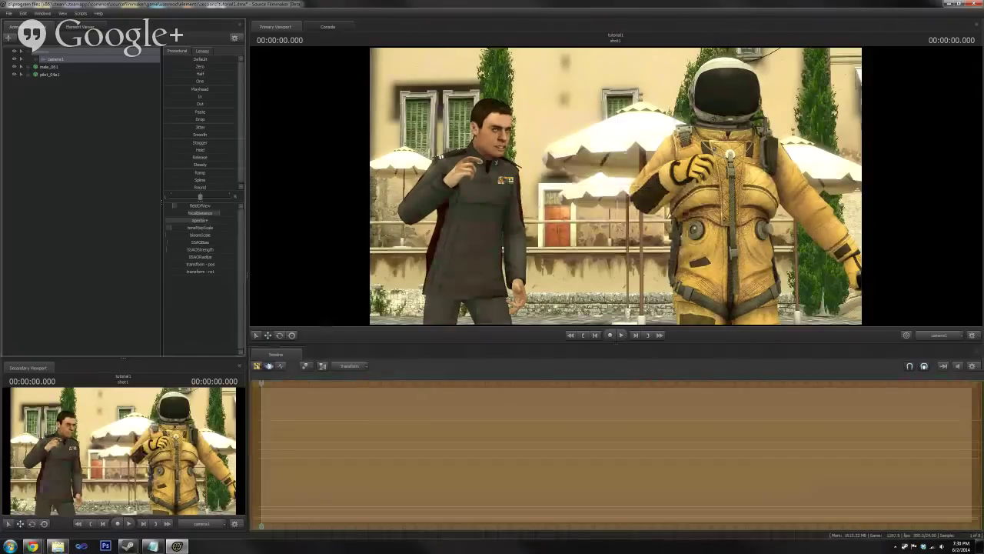
click(257, 366)
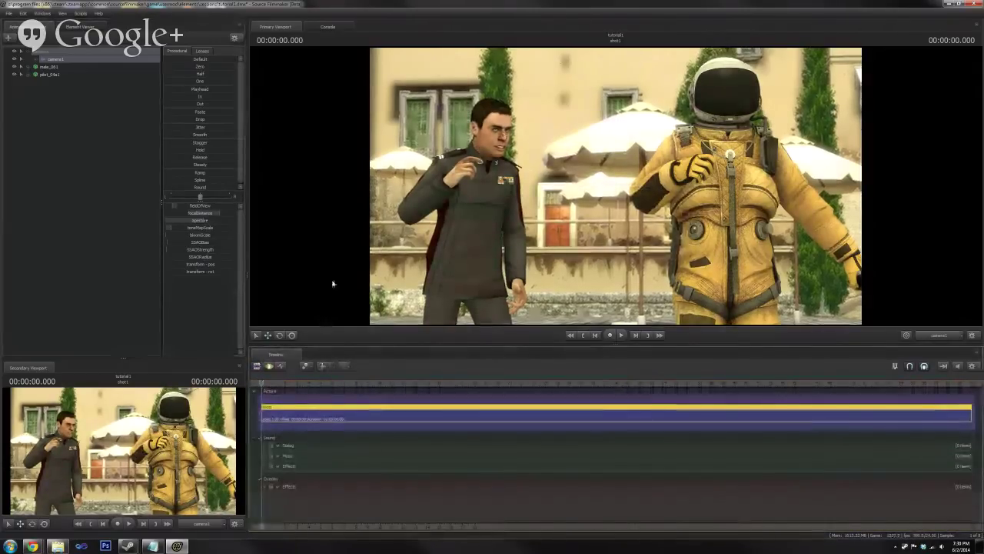
key(F3)
key(F4)
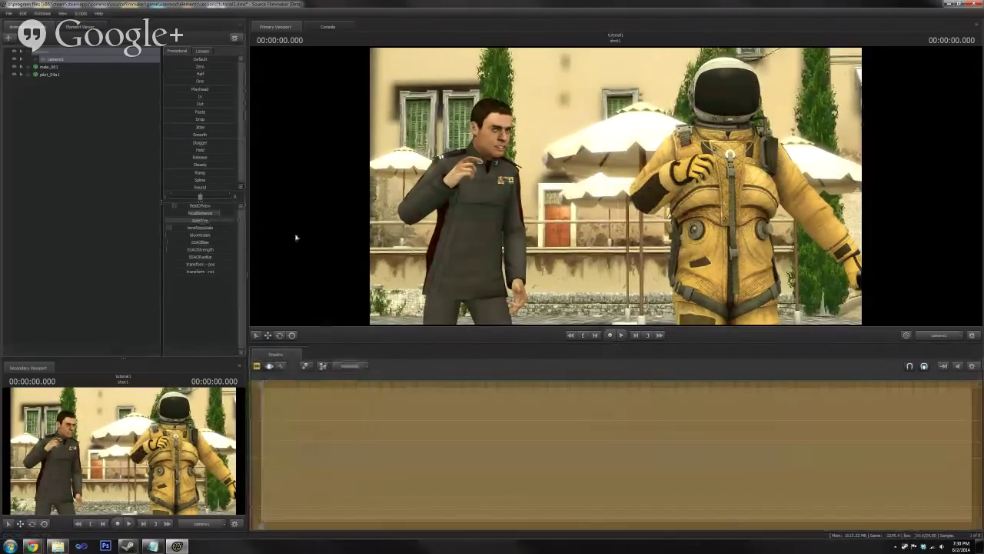
click(256, 367)
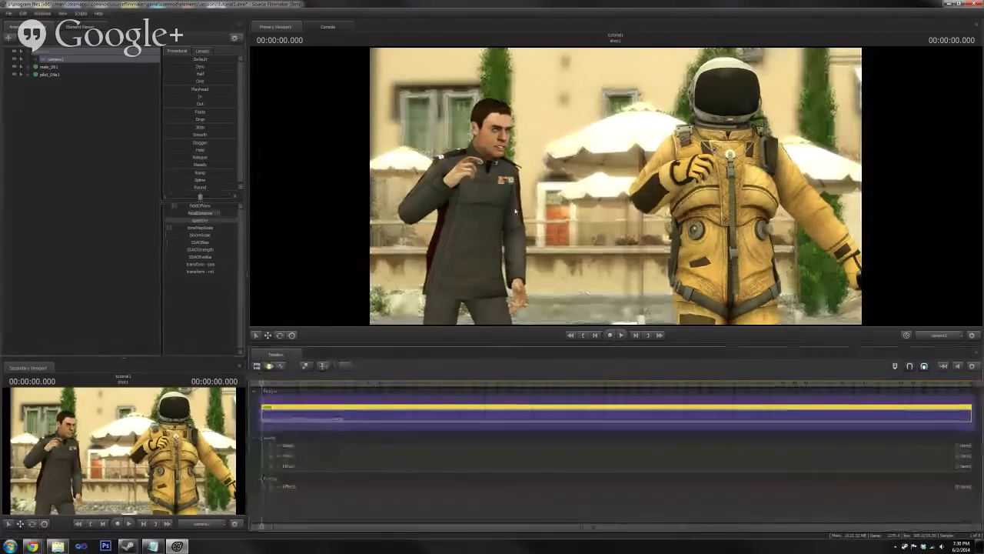
key(F3)
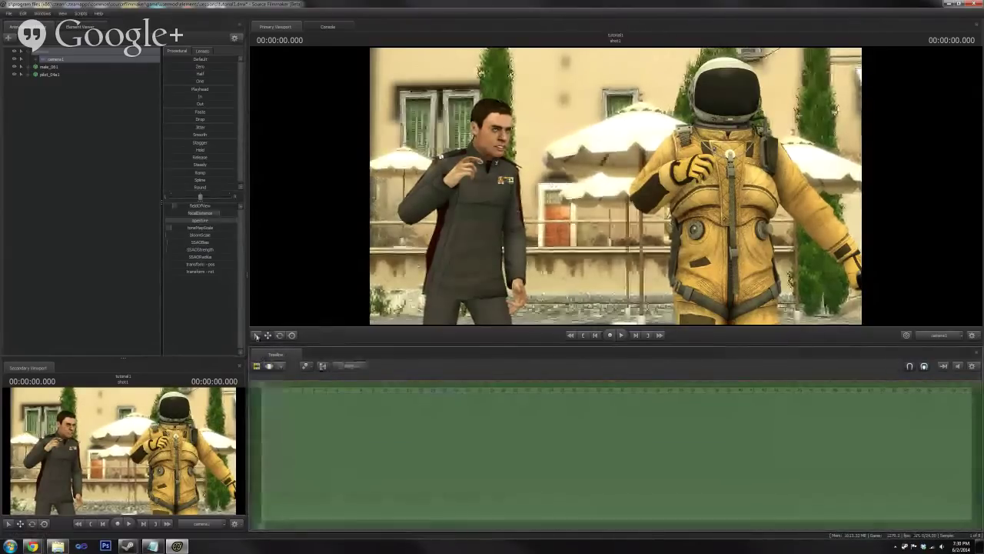
key(F4)
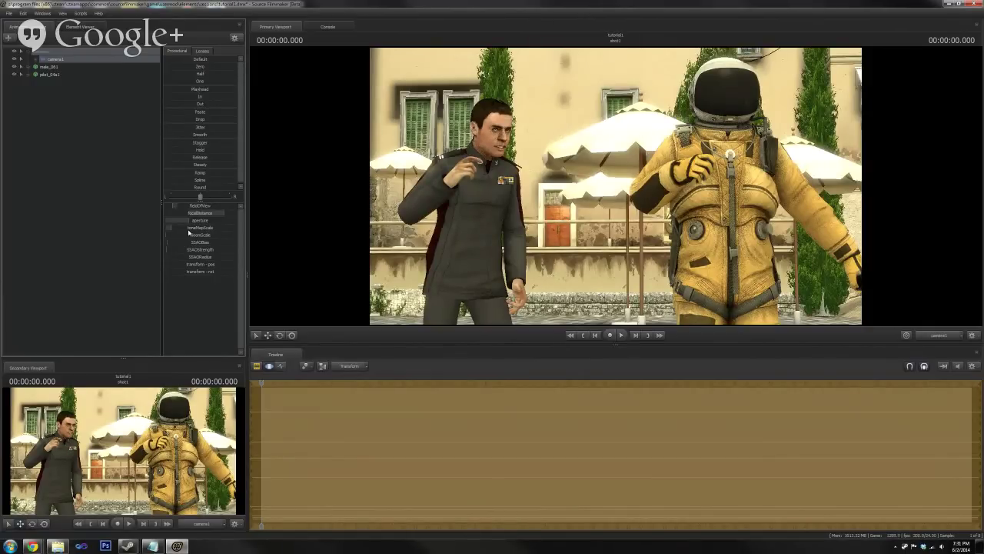
- Lower camera1's toneMapScale slightly and raise its bloomScale to make the bright umbrellas glow
mouse_move(170, 228)
mouse_down()
mouse_move(213, 228)
mouse_move(170, 227)
mouse_up()
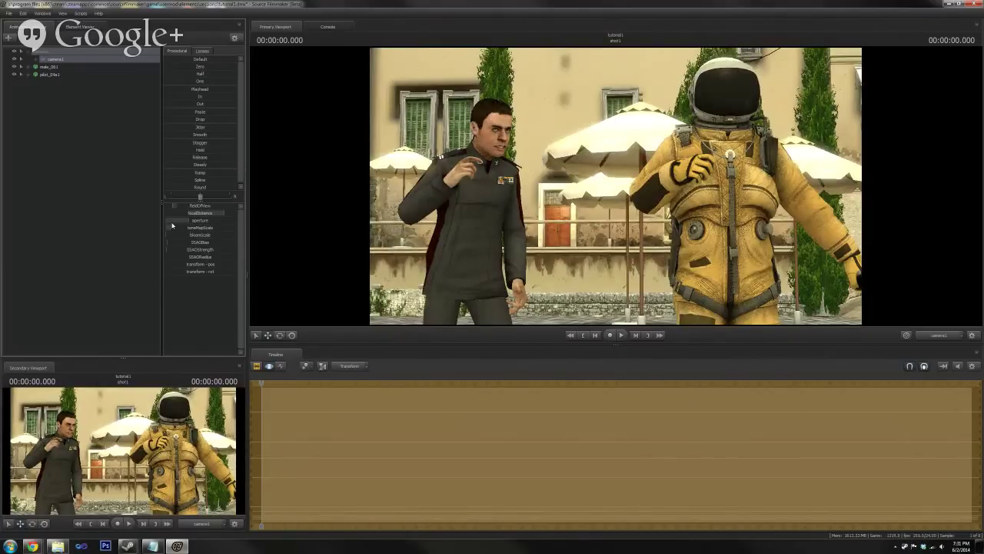
drag(170, 228, 166, 227)
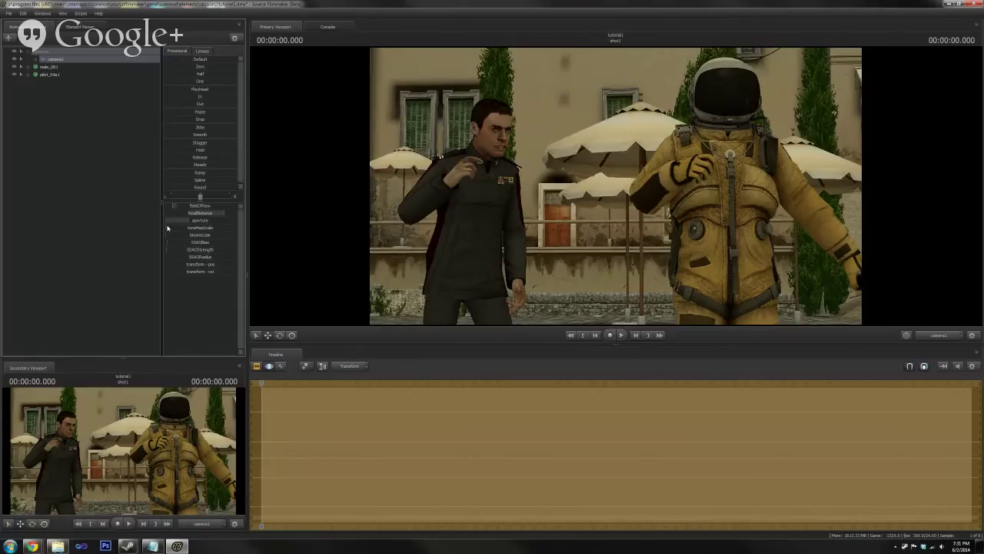
mouse_move(167, 229)
mouse_down()
mouse_move(233, 236)
mouse_move(170, 235)
mouse_up()
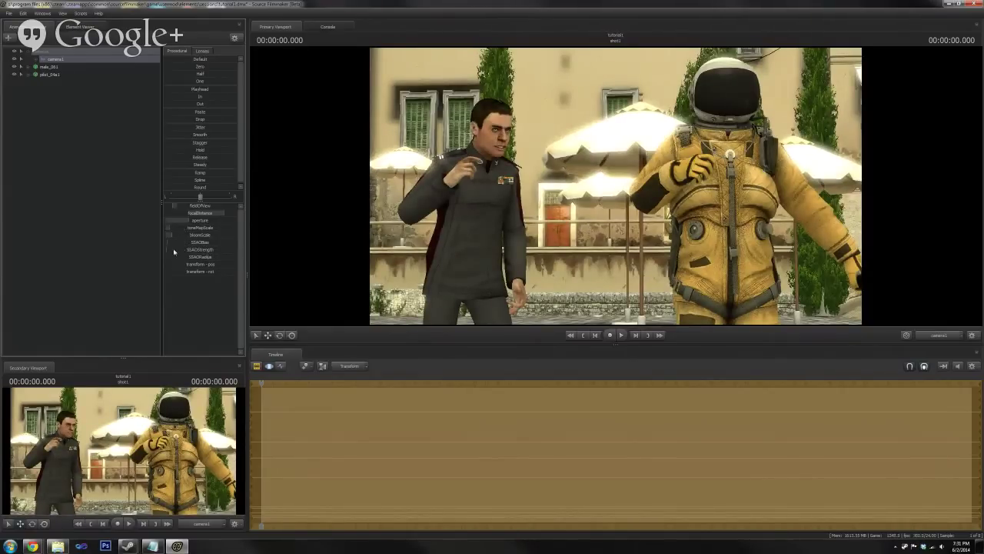
- Raise camera1's SSAOStrength to its maximum and increase its SSAOBias and SSAORadius
drag(168, 249, 233, 250)
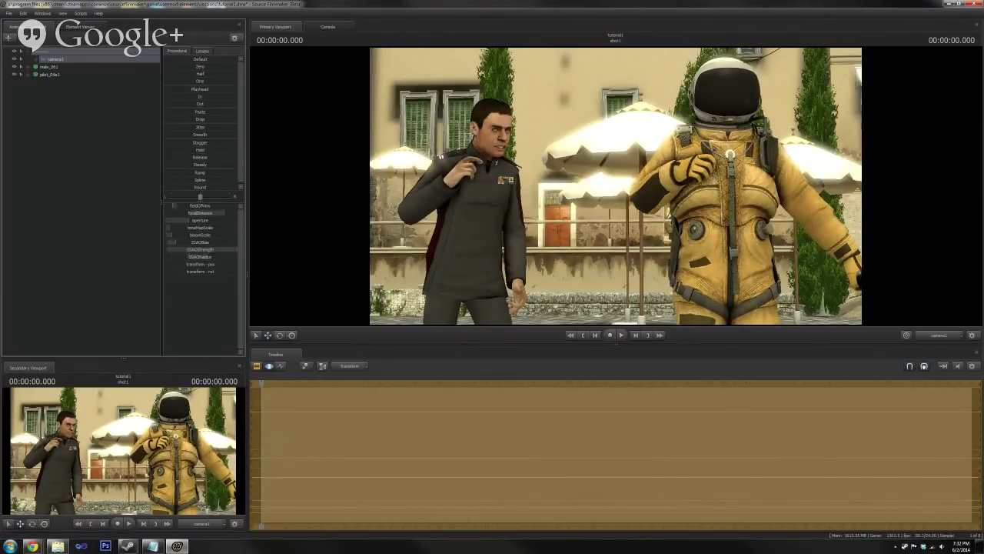
right_click(551, 81)
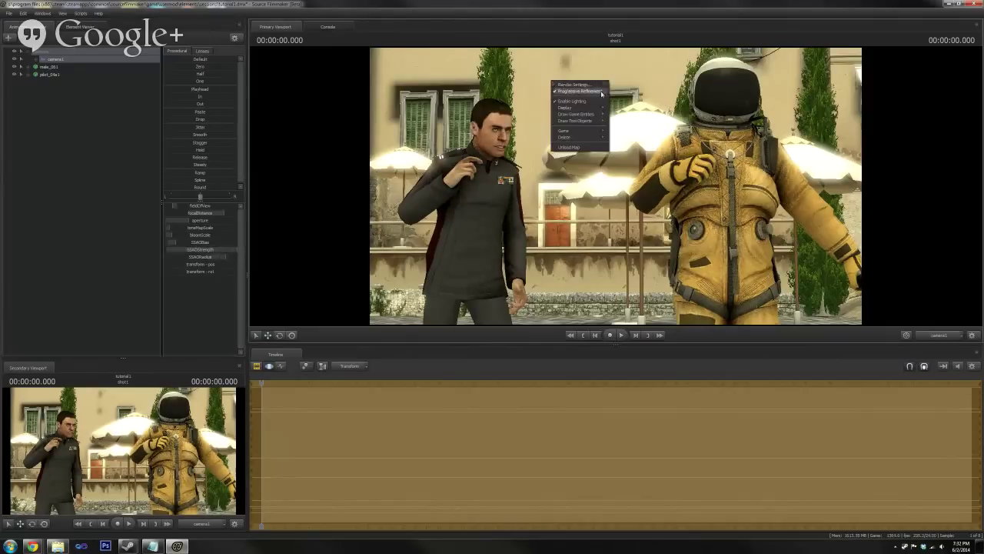
click(458, 67)
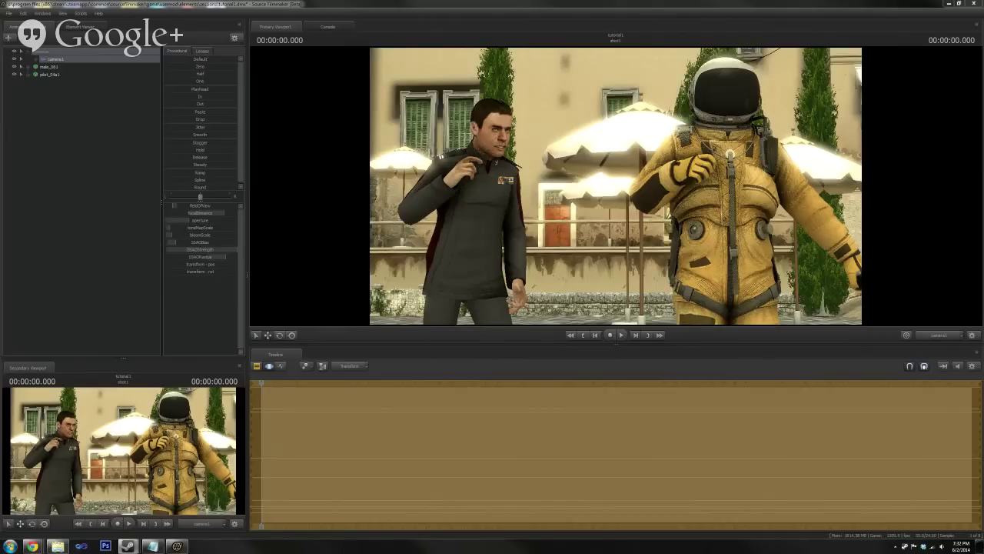
- Override the viewport's progressive refinement samples with 128 for depth of field and 32 for motion blur
right_click(568, 67)
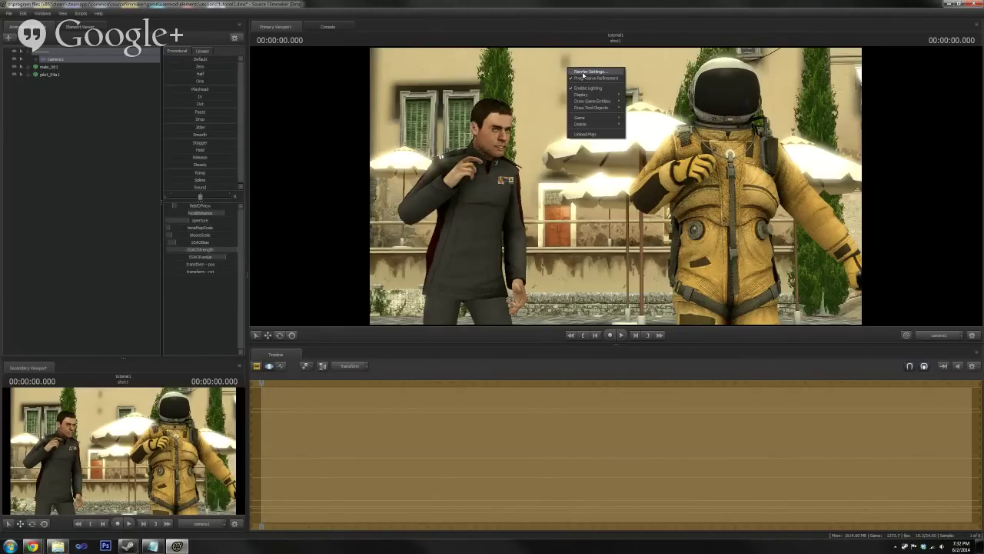
click(583, 73)
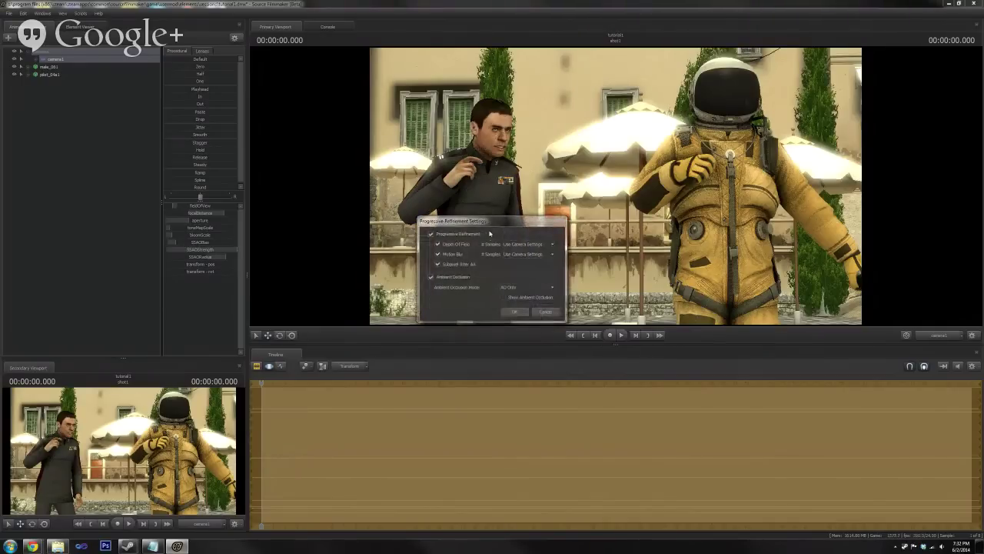
drag(494, 223, 596, 70)
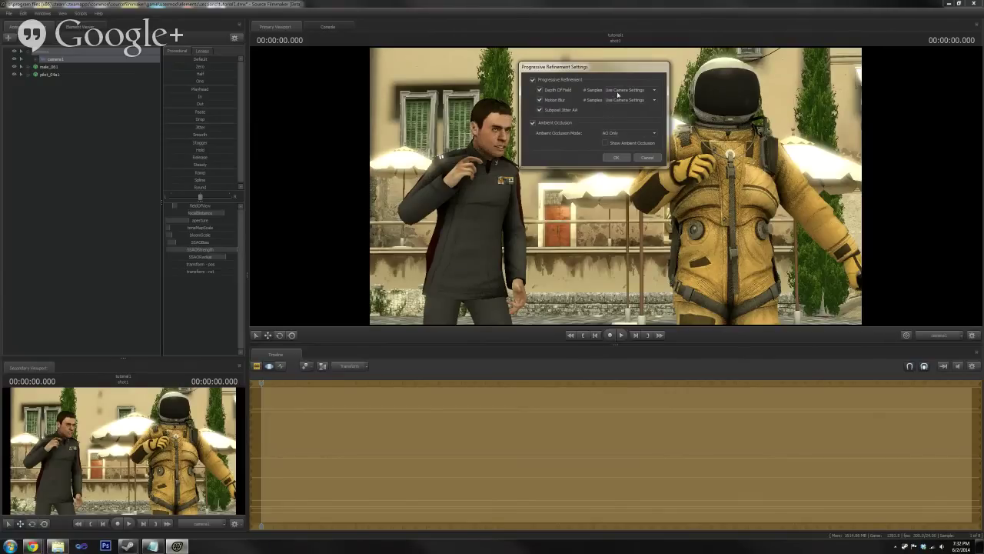
click(622, 91)
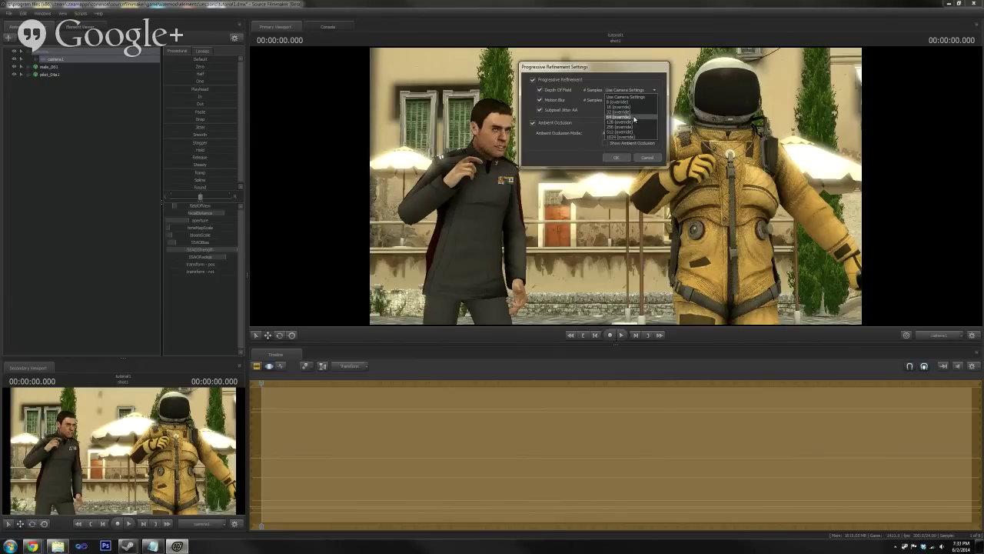
click(632, 122)
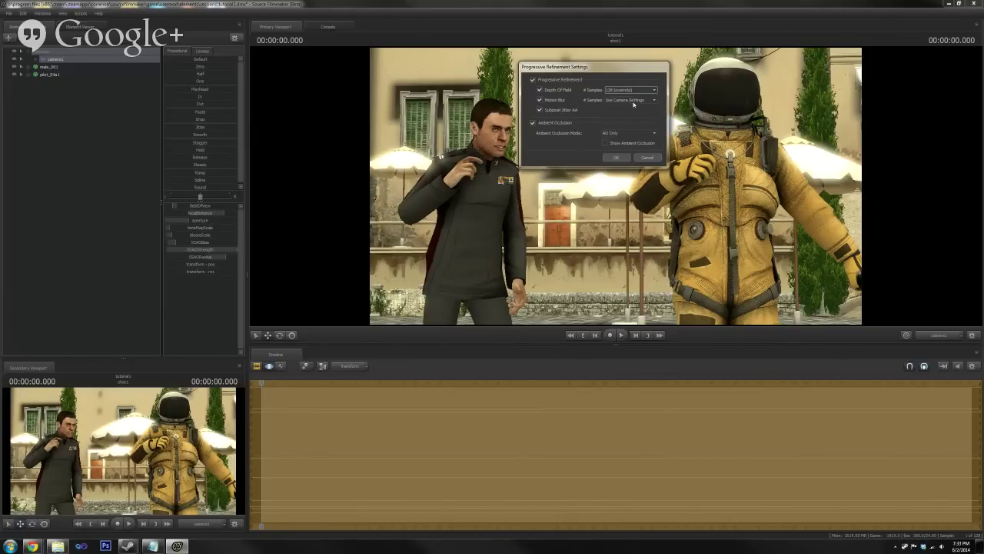
click(633, 100)
click(632, 123)
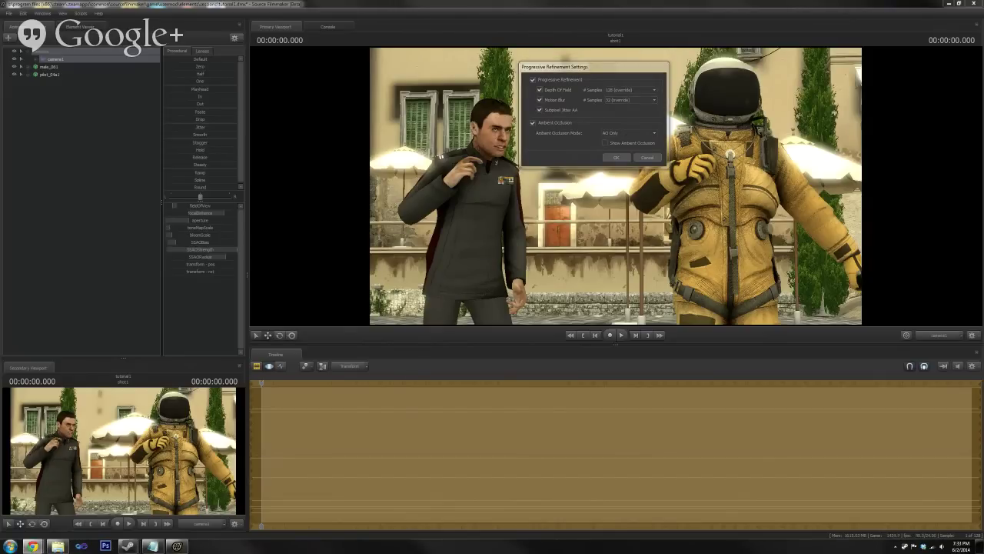
click(568, 6)
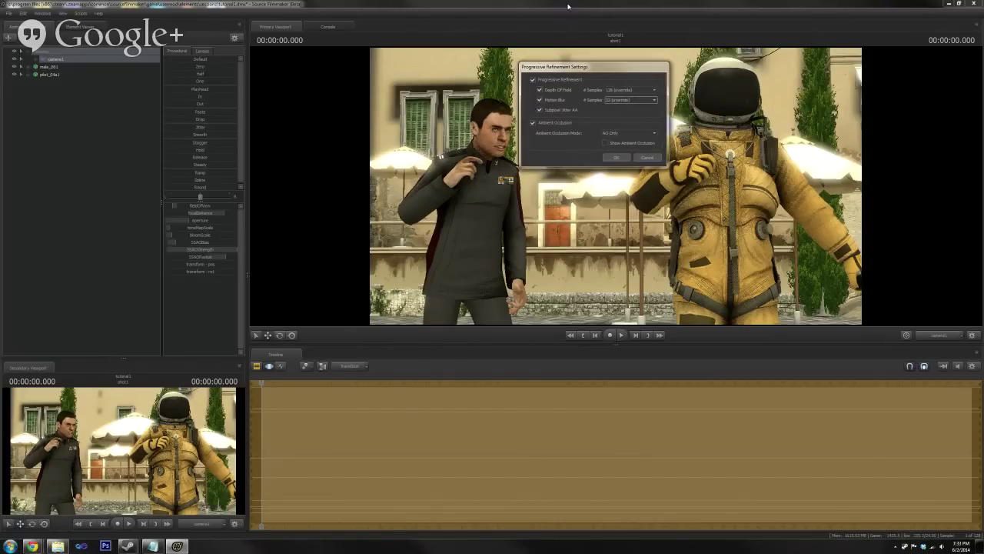
- Enable Show Ambient Occlusion for the viewport and apply the progressive refinement settings
click(605, 144)
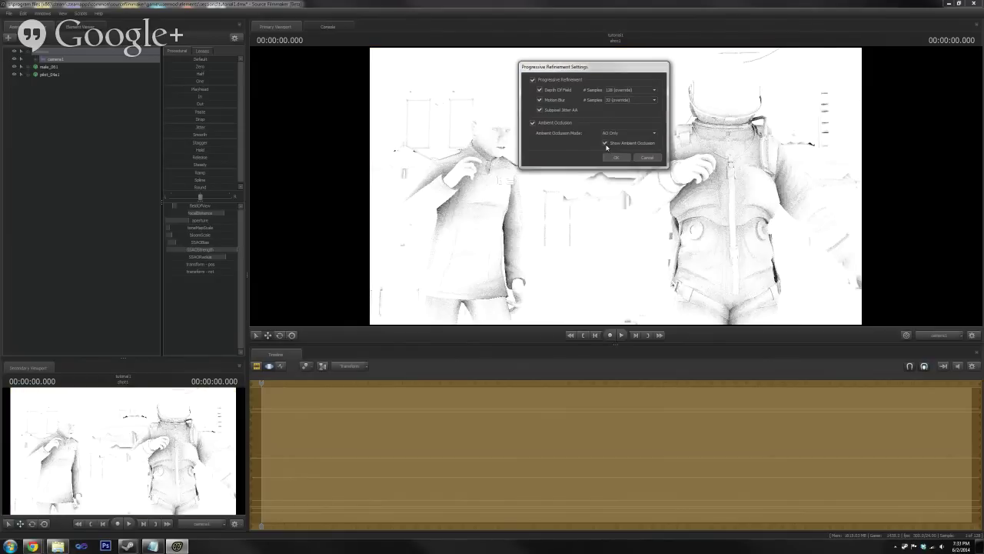
drag(602, 75, 355, 70)
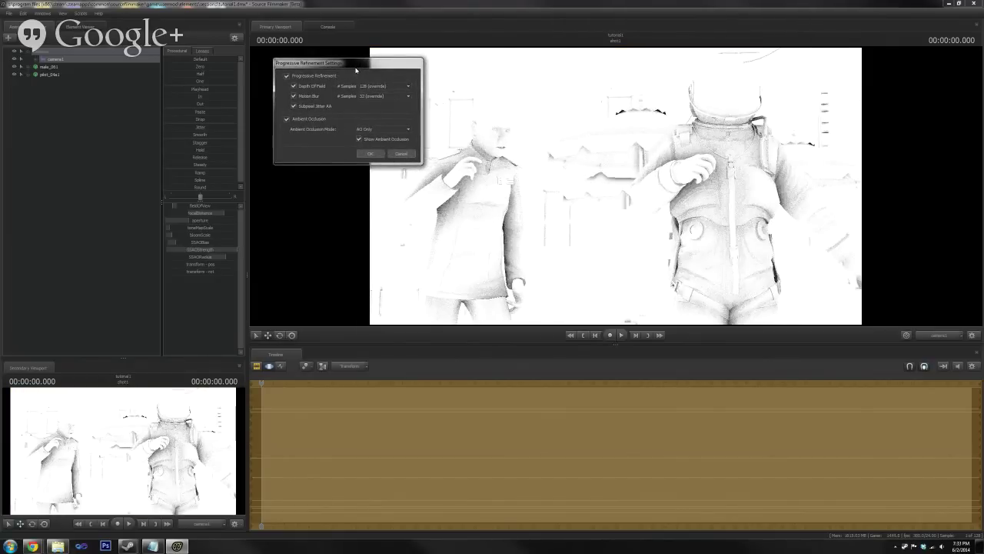
click(376, 154)
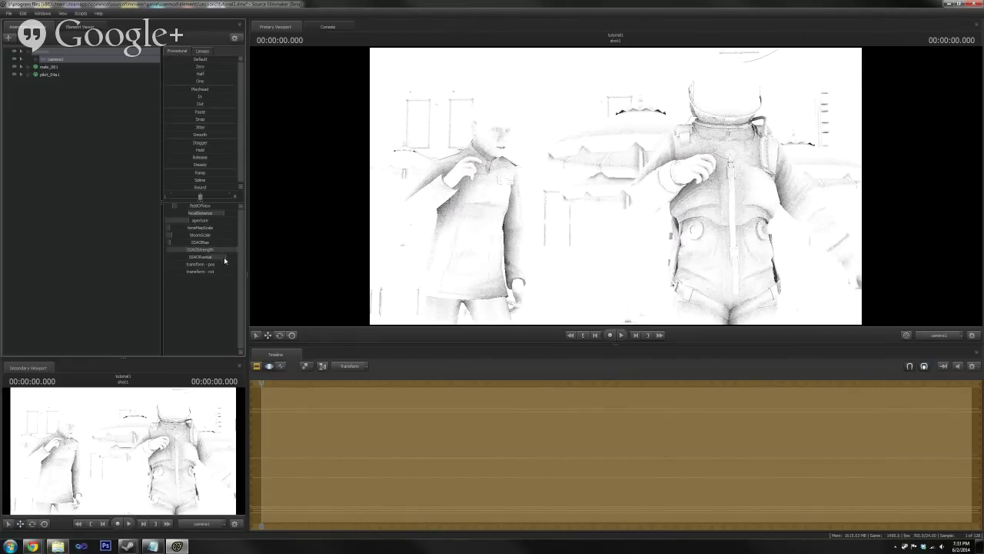
- Reduce camera1's SSAORadius slightly and turn off Show Ambient Occlusion in the viewport's progressive refinement settings
mouse_move(225, 258)
mouse_down()
mouse_move(166, 258)
mouse_move(214, 258)
mouse_up()
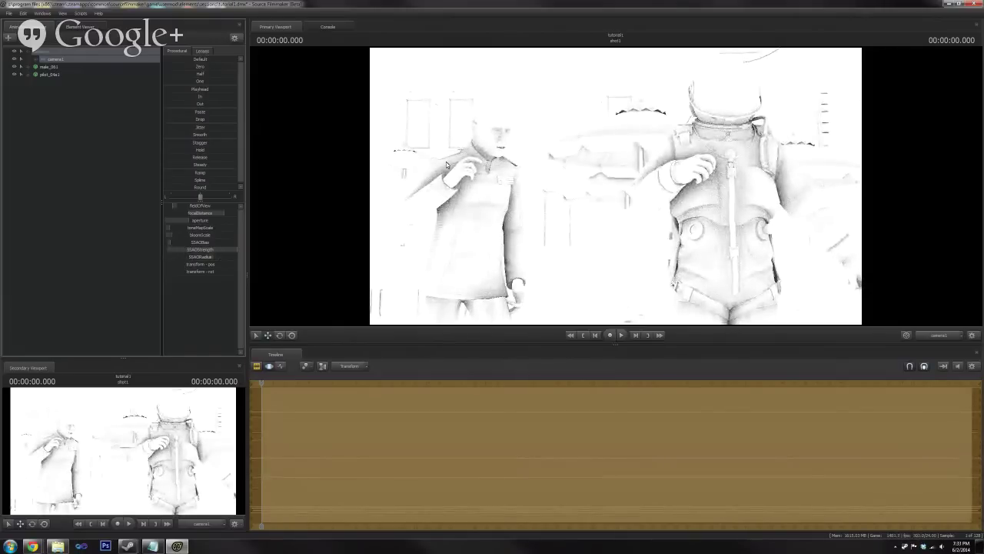
right_click(527, 105)
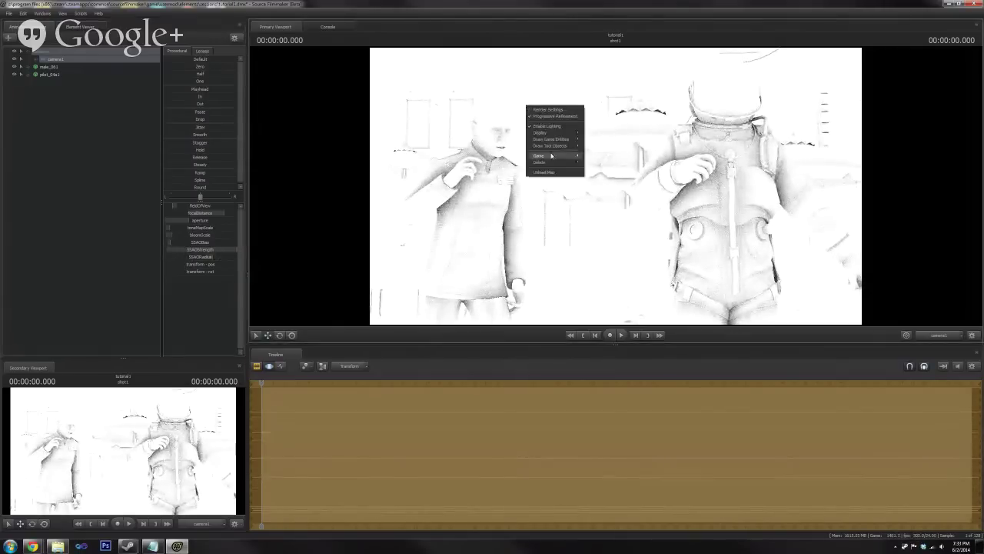
click(552, 110)
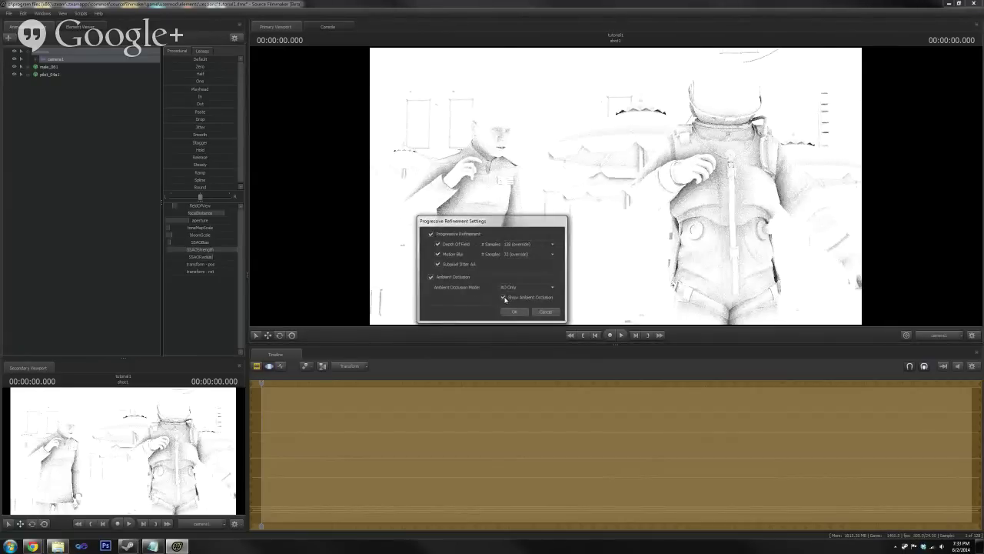
click(504, 297)
click(516, 312)
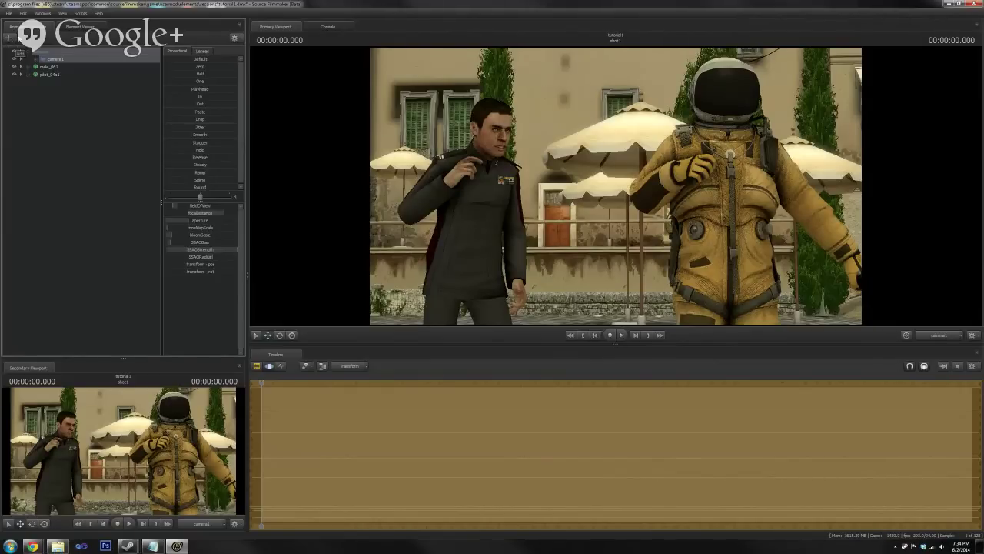
- Create an animation set for a new light and view the two characters from farther back through the work camera
click(13, 40)
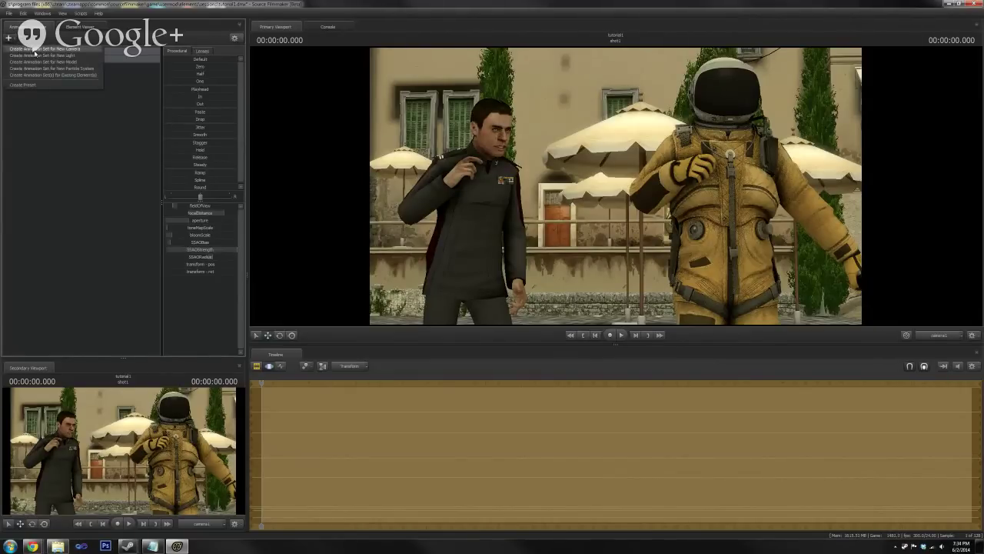
click(36, 55)
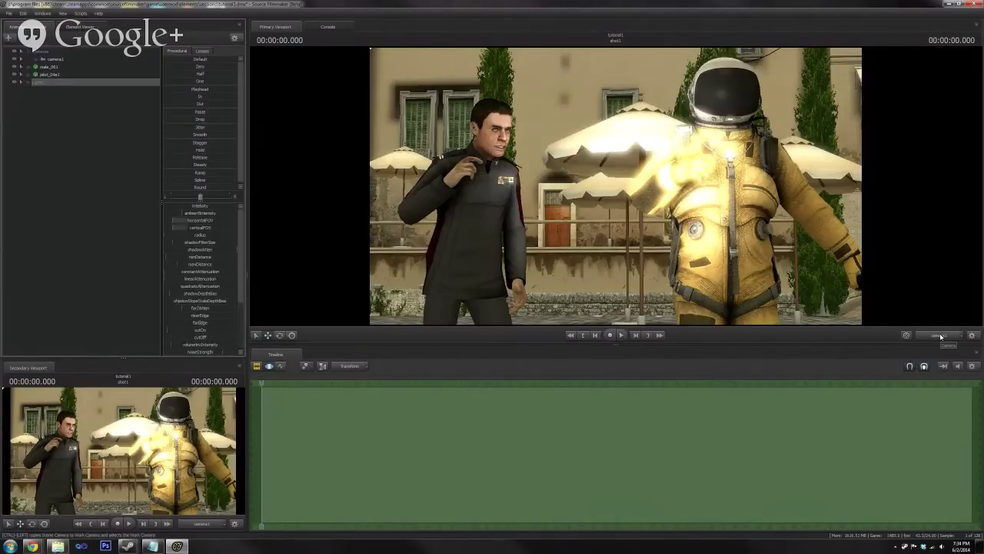
click(941, 336)
drag(692, 223, 616, 188)
key(s)
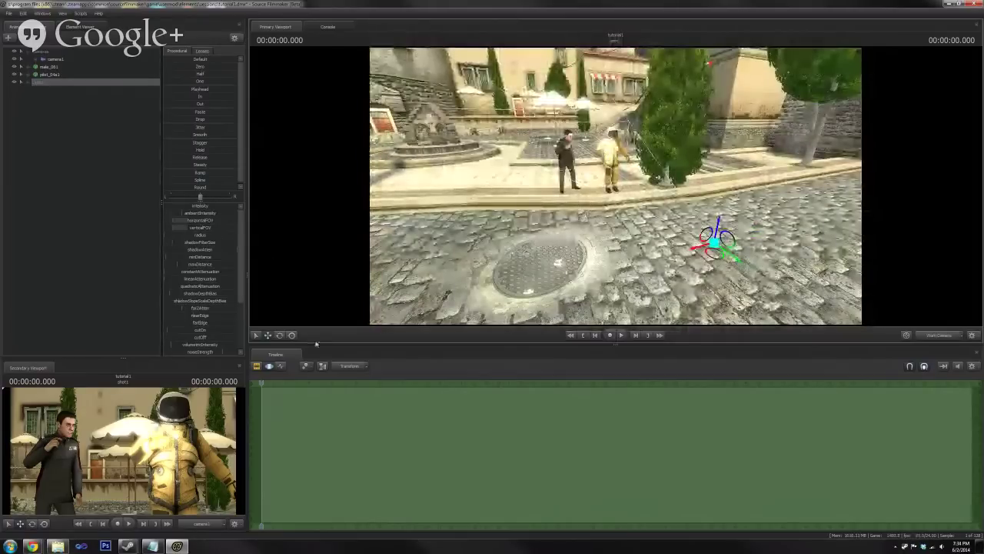
- Rotate the new light and move it along the cobbled street near the manhole, turning it towards the two characters
click(280, 336)
mouse_move(731, 248)
mouse_down()
mouse_move(747, 251)
mouse_move(727, 243)
mouse_up()
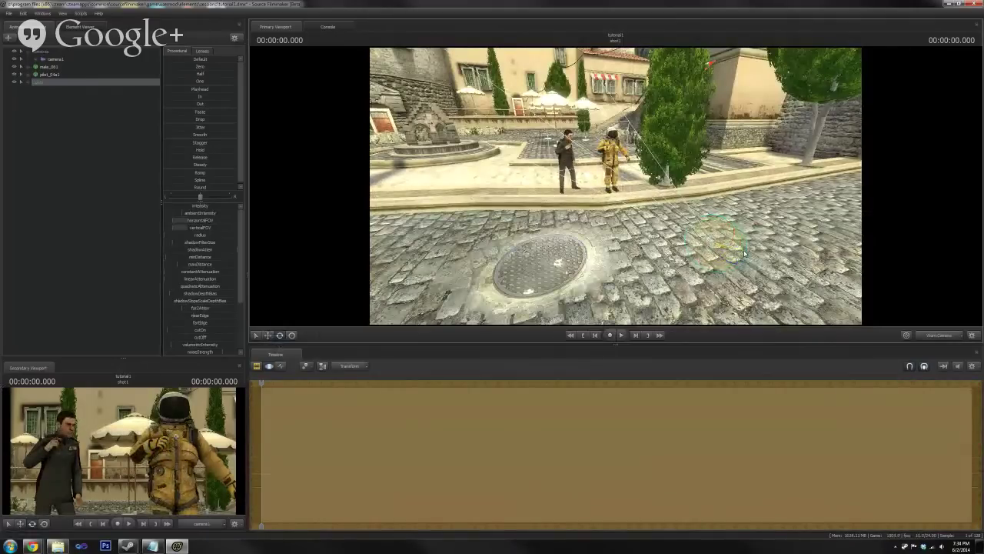
key(d)
drag(654, 246, 246, 336)
click(268, 336)
drag(577, 223, 654, 219)
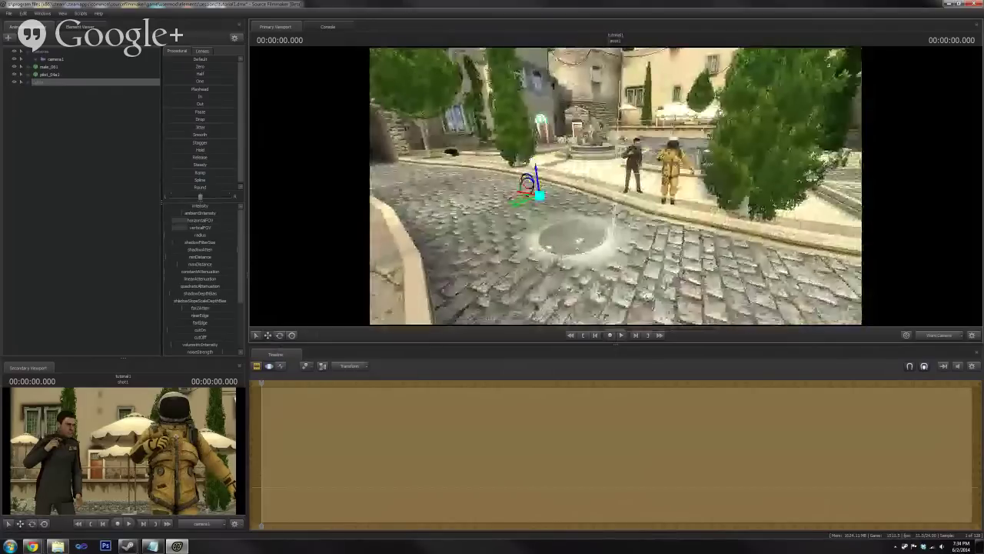
click(280, 335)
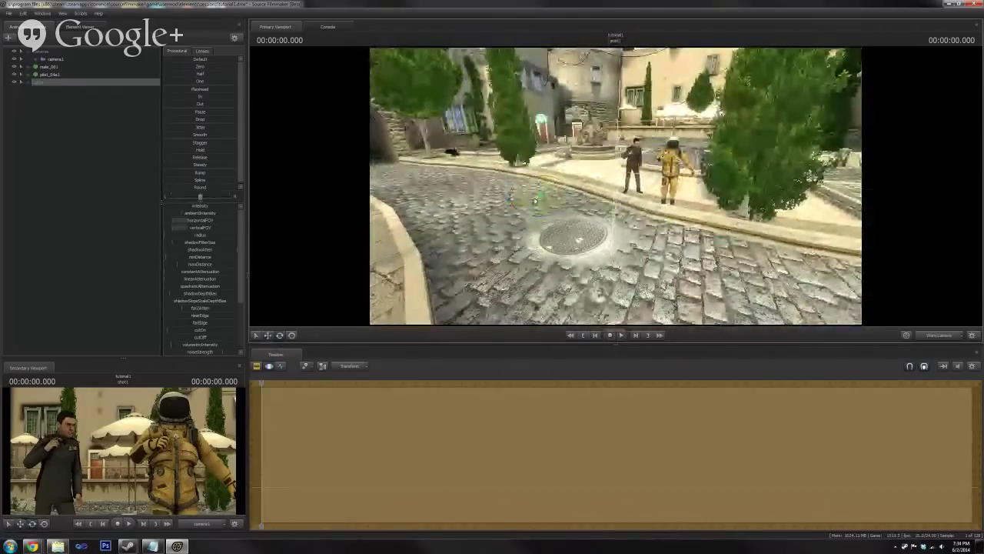
mouse_move(520, 185)
mouse_down()
mouse_move(528, 184)
mouse_move(514, 182)
mouse_up()
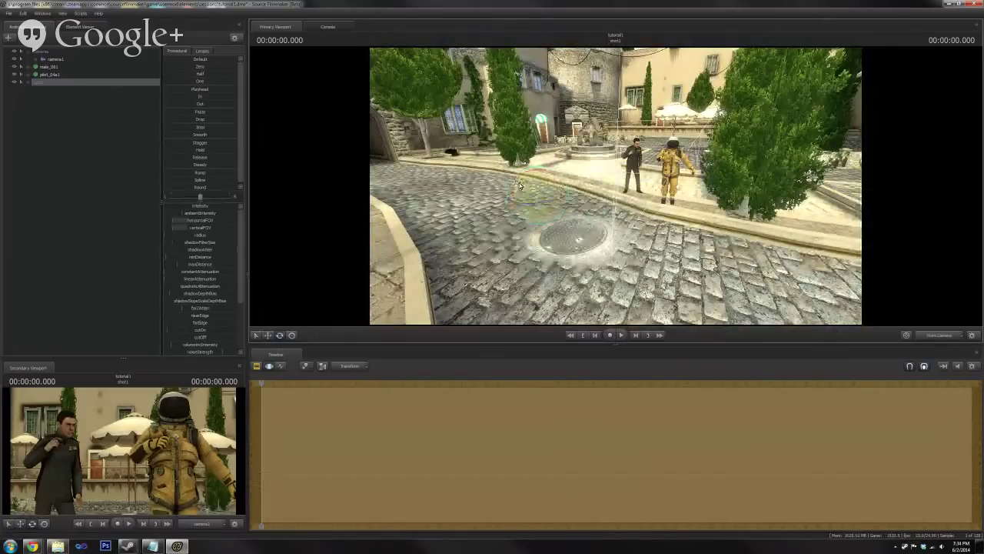
- Expand the lights group and enable volumetrics for light1
click(30, 82)
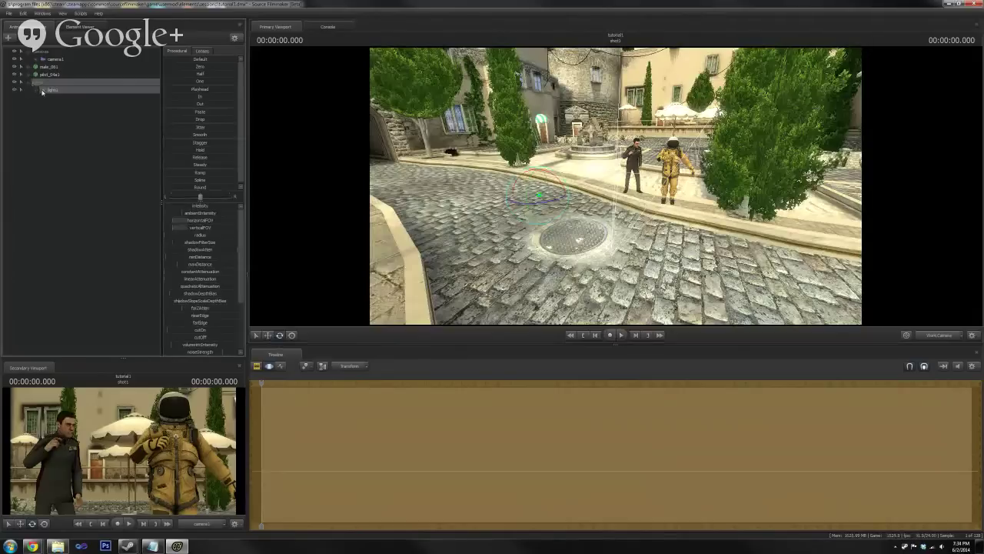
click(45, 91)
right_click(60, 92)
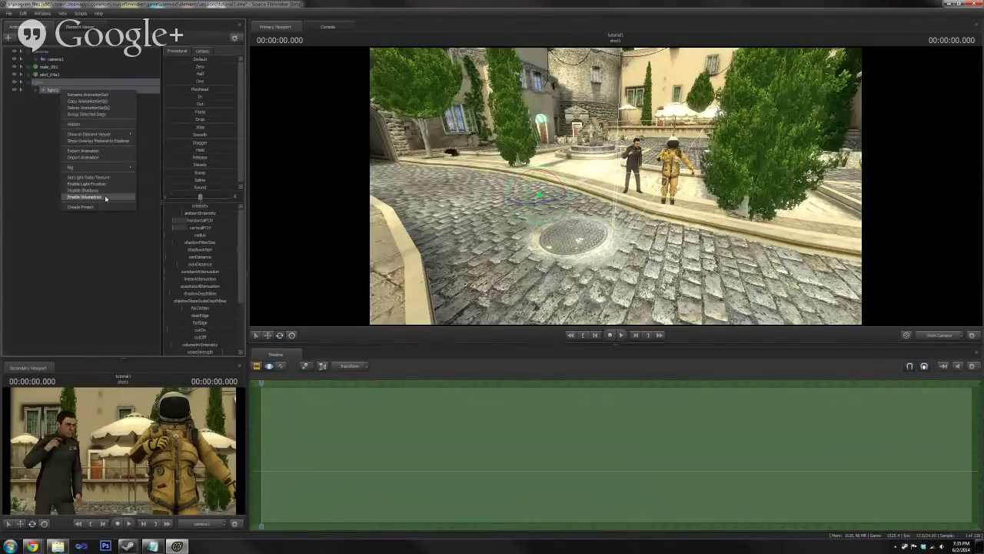
click(105, 196)
- Aim light1's volumetric beam at the man in the dark uniform
key(d)
drag(615, 186, 517, 215)
key(w)
key(s)
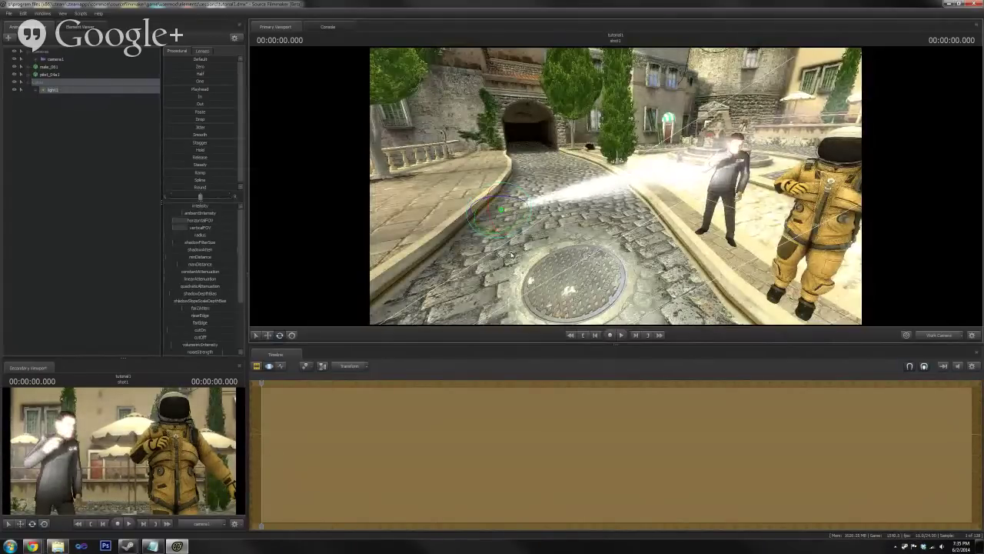
- Move light1 closer to the curb in front of the characters and rotate its beam back onto the man
drag(512, 252, 761, 280)
key(a)
key(s)
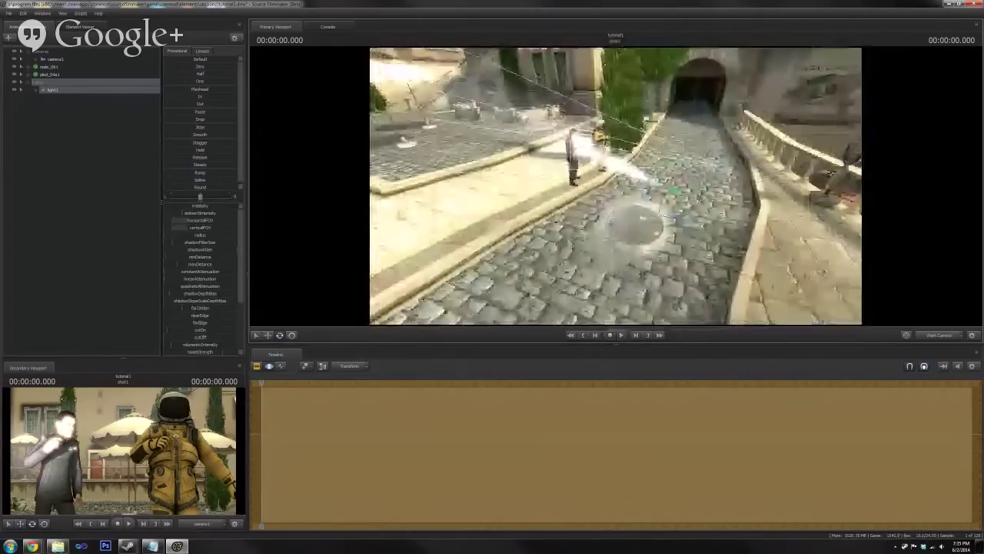
click(268, 335)
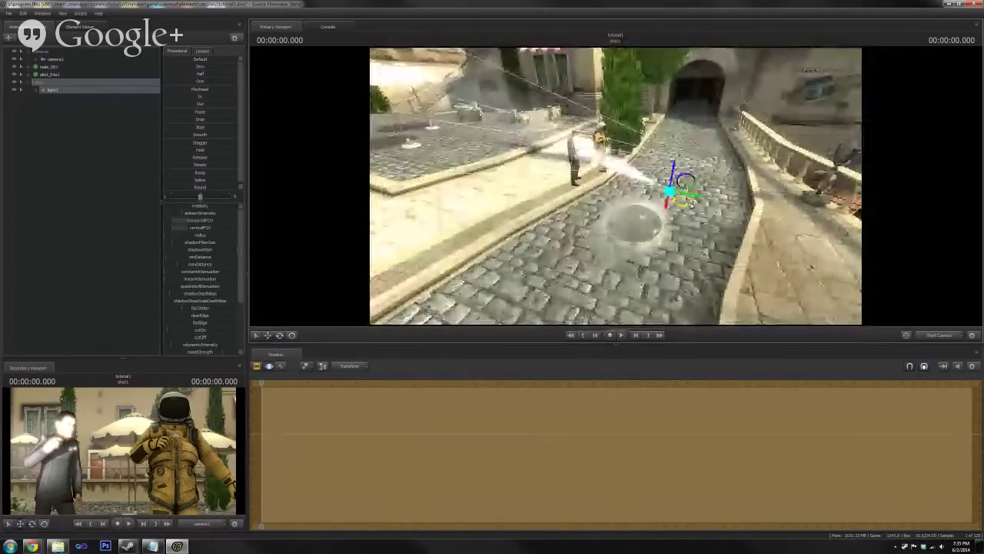
drag(671, 192, 545, 226)
click(283, 335)
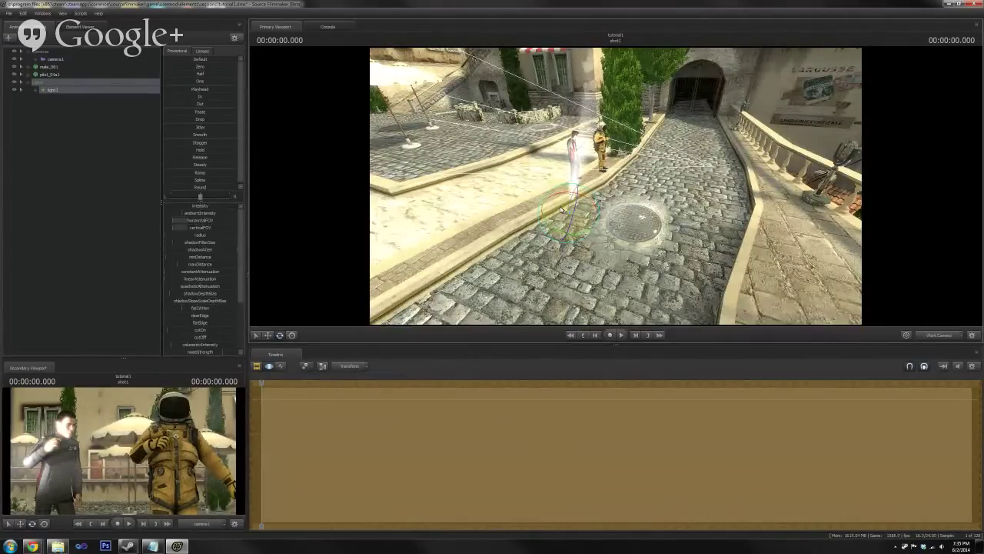
drag(650, 220, 650, 176)
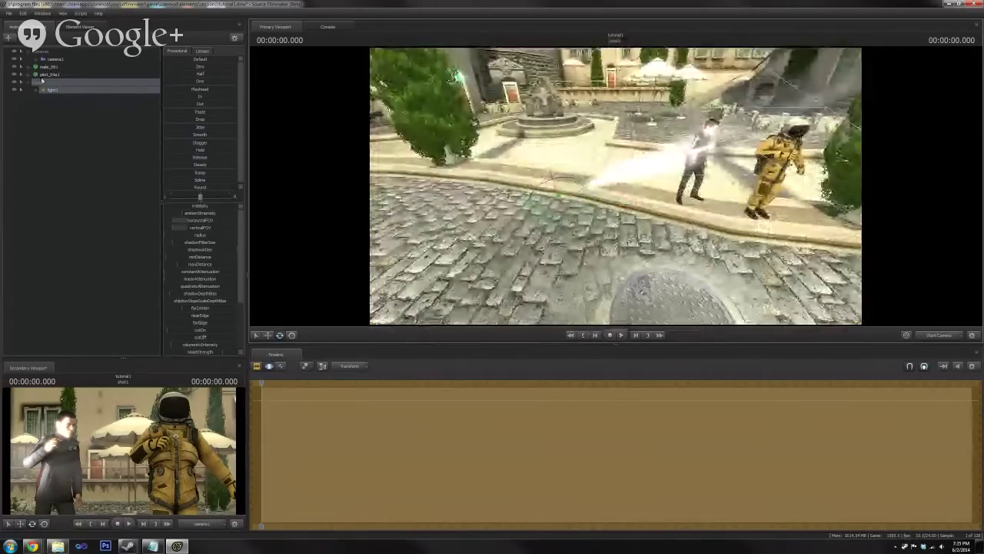
- Disable volumetrics for light1 and widen its horizontalFOV and verticalFOV so the light covers both characters
right_click(50, 90)
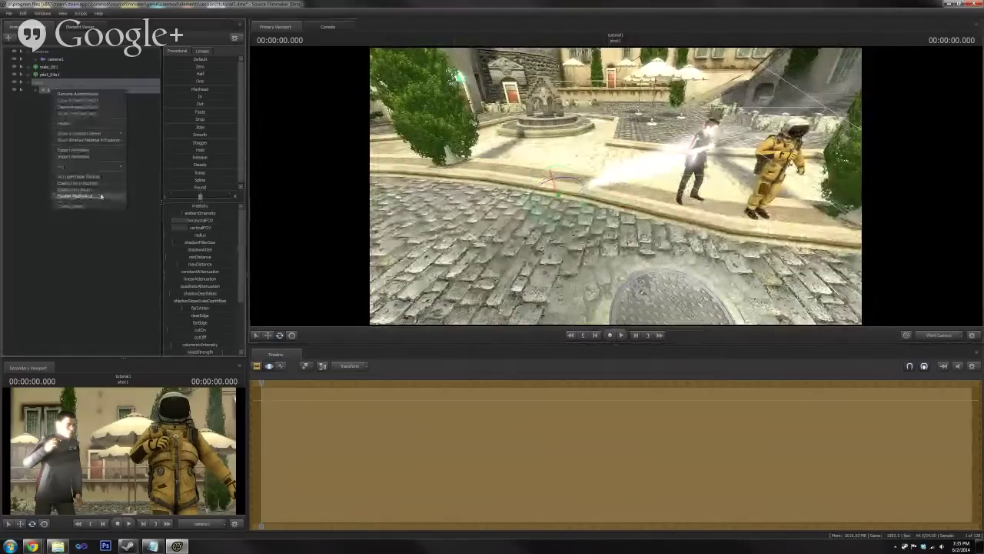
click(100, 195)
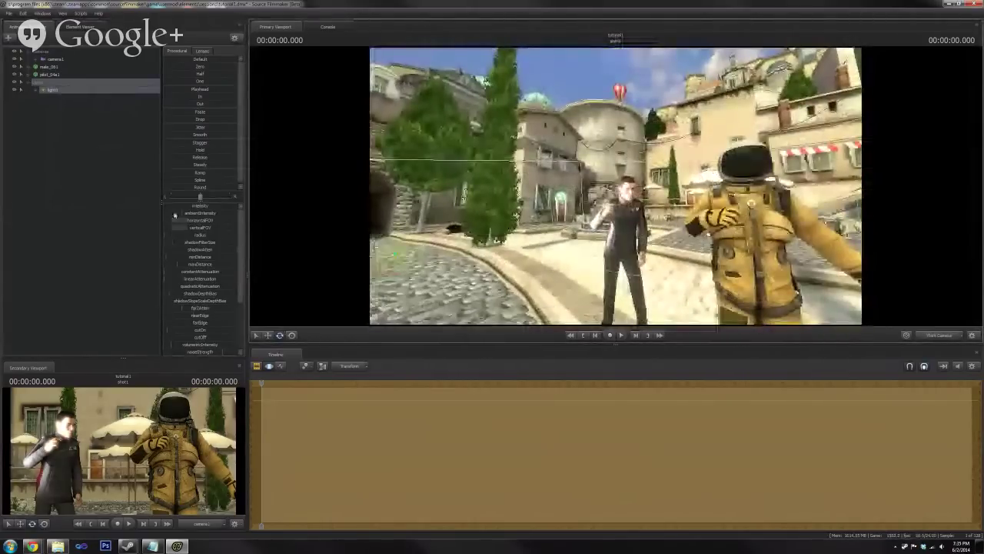
scroll(180, 230, down, 3)
scroll(189, 244, up, 3)
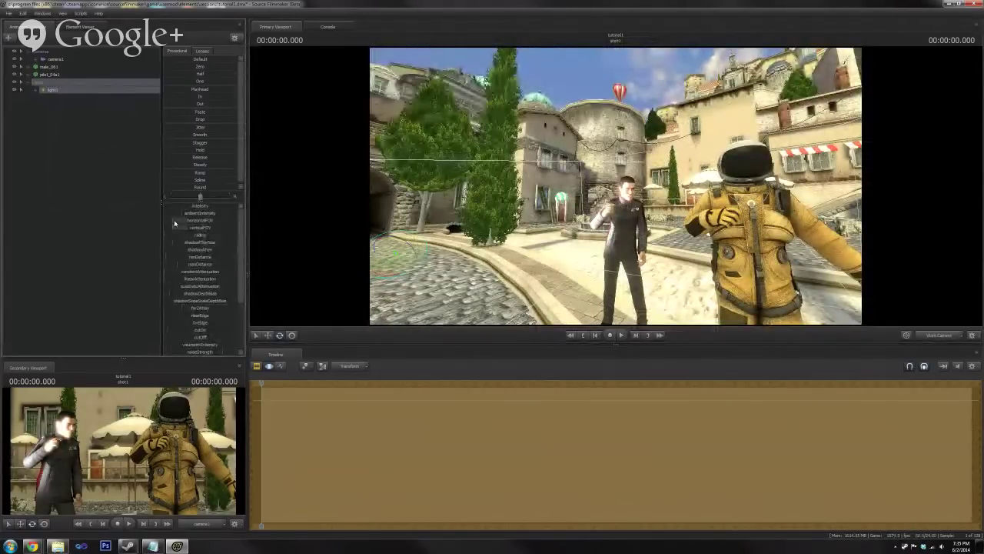
drag(175, 226, 201, 229)
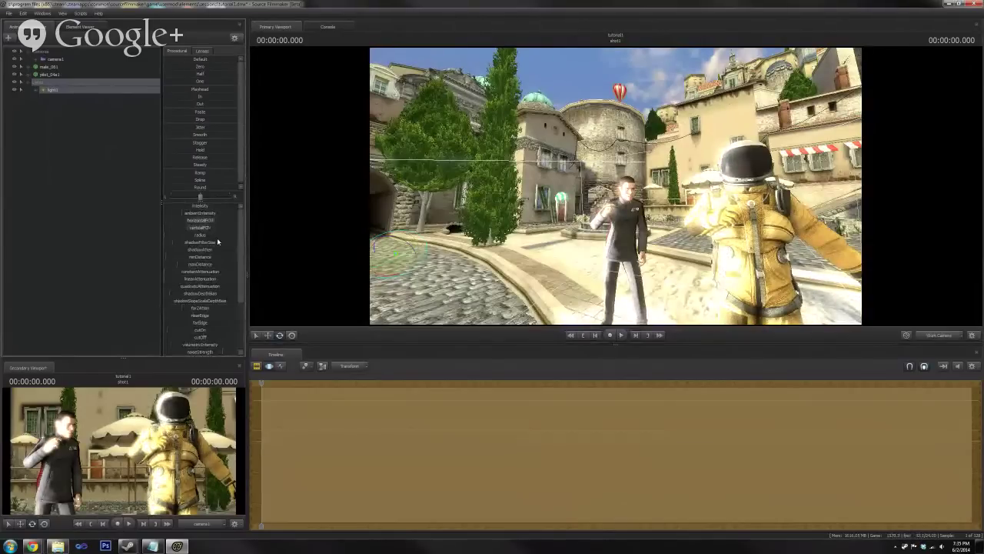
- Lower light1's intensity and view the shot through camera1
scroll(216, 241, down, 3)
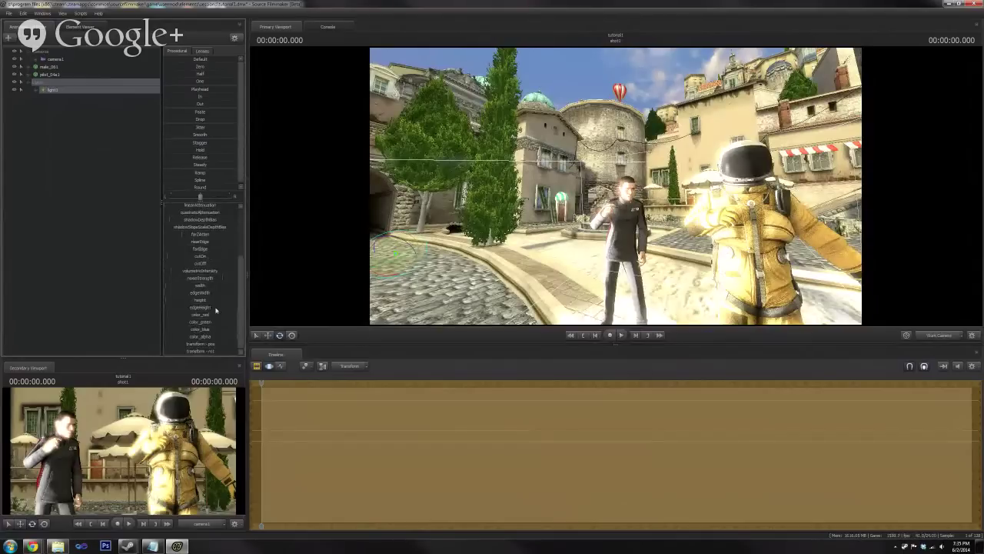
scroll(219, 308, up, 3)
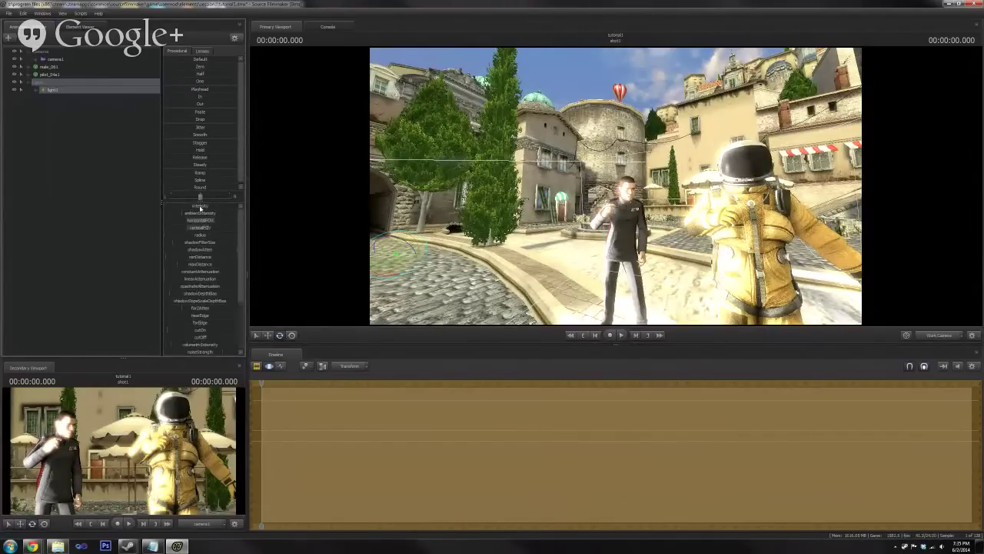
click(940, 336)
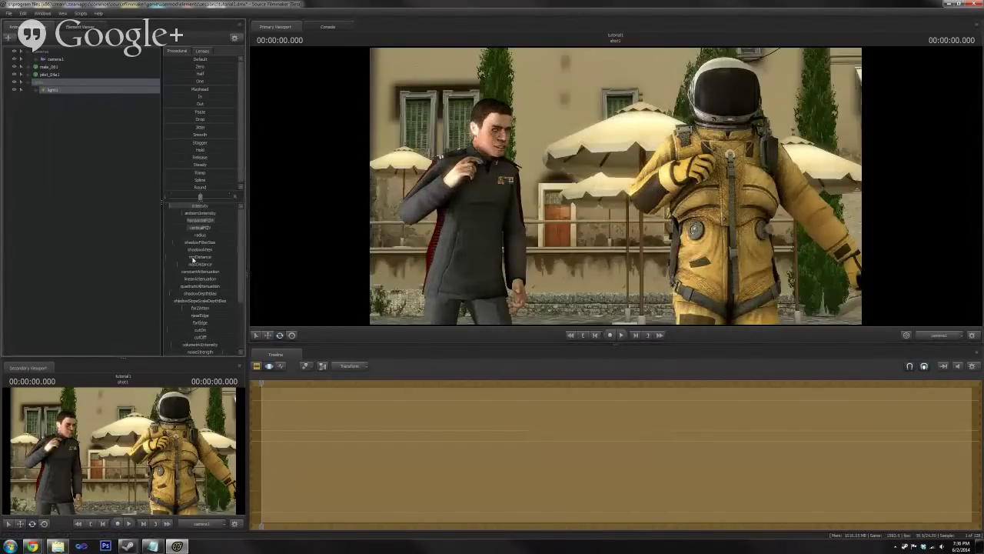
- Extend light1's reach by raising its maxDistance, farZAtten and farEdge to near their maximum
scroll(189, 258, down, 2)
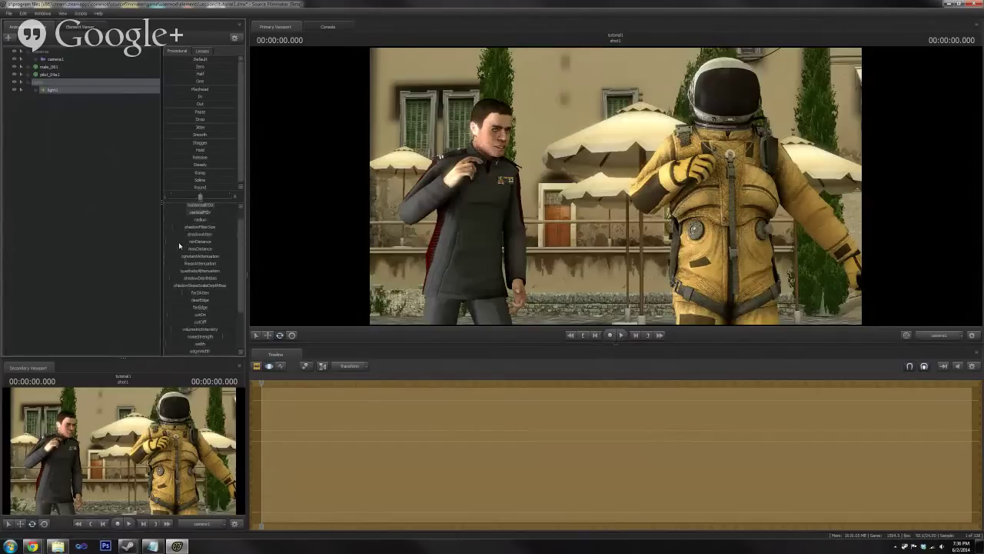
drag(178, 249, 199, 249)
click(194, 249)
drag(187, 293, 237, 293)
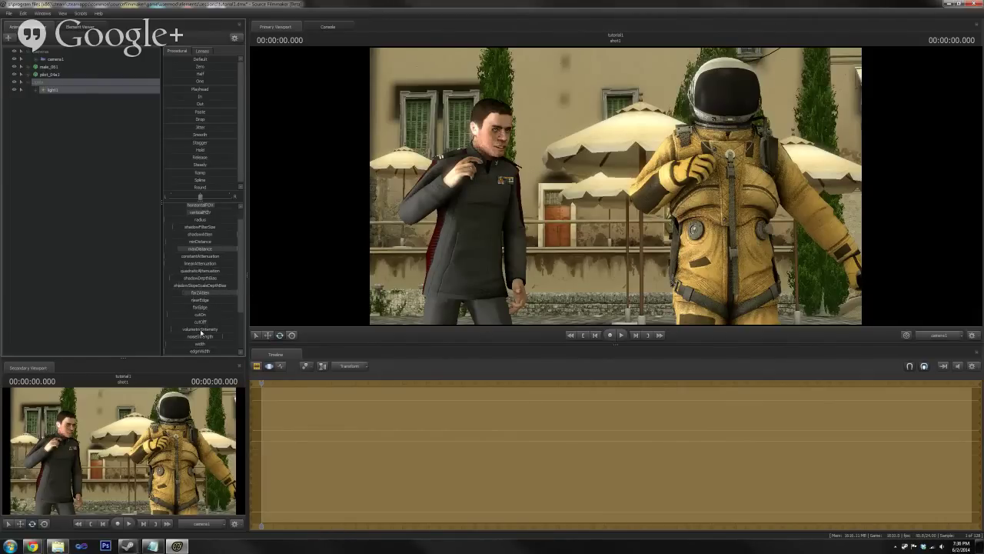
ctrl+click(199, 308)
scroll(187, 283, up, 1)
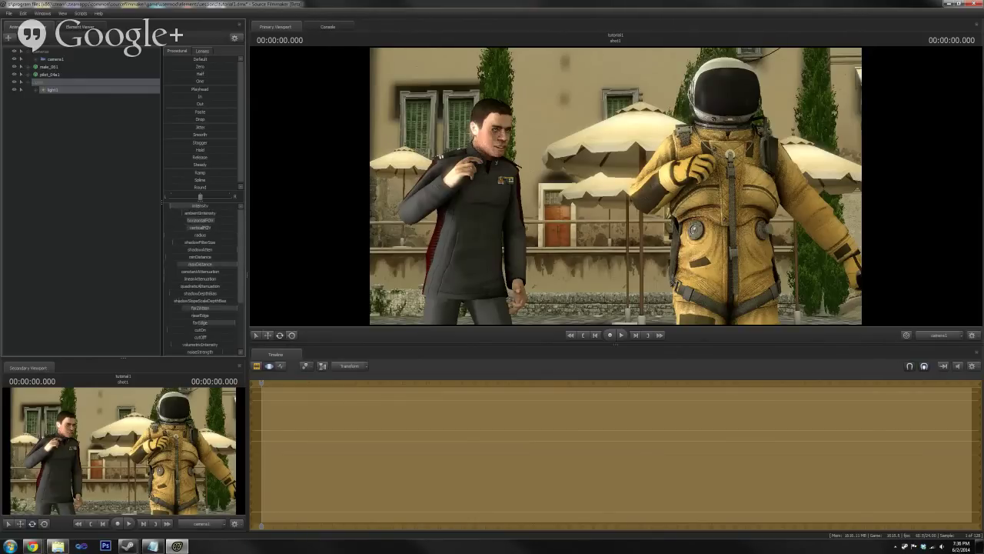
- Adjust light1's intensity and increase its shadowFilterSize, and tint it bluish by lowering color_red and color_green
drag(171, 207, 176, 207)
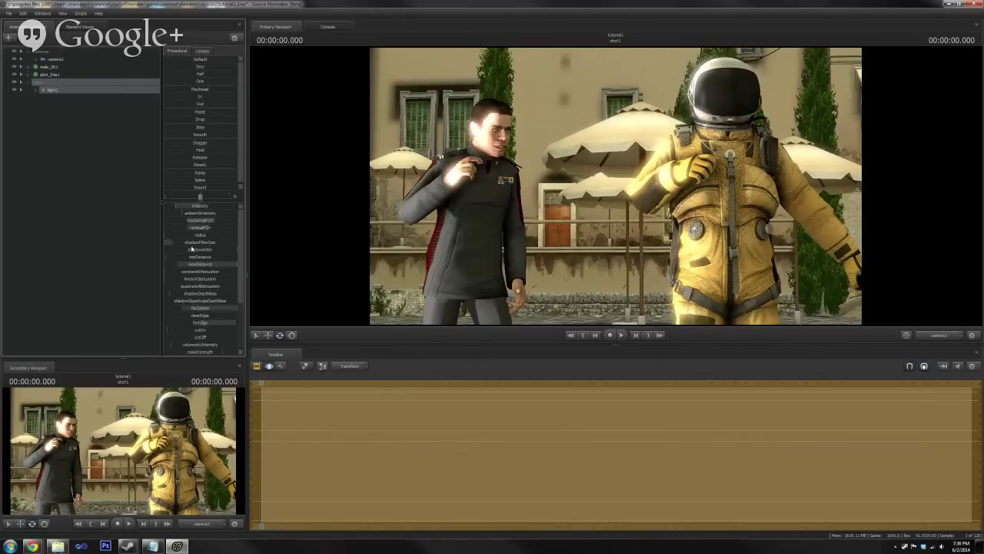
scroll(192, 249, down, 3)
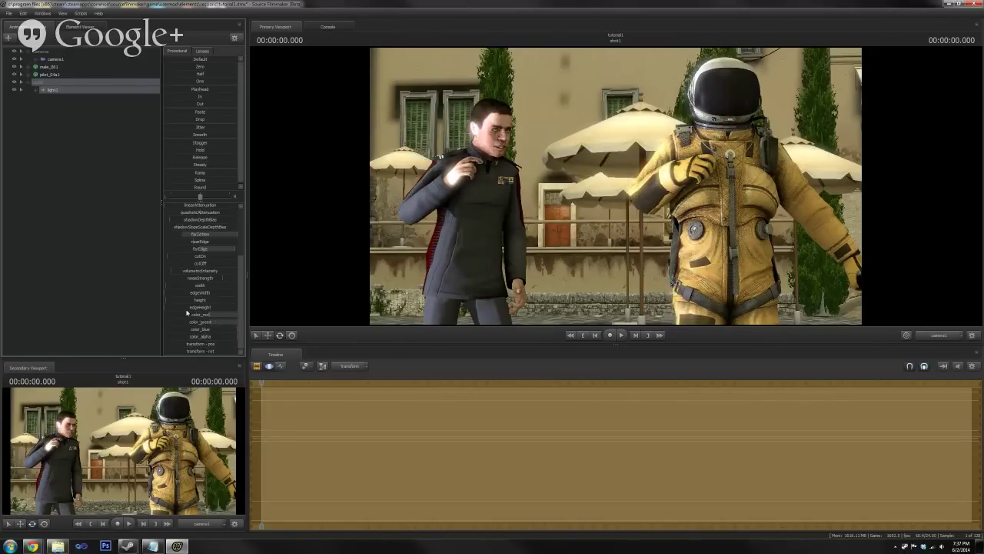
scroll(186, 250, up, 3)
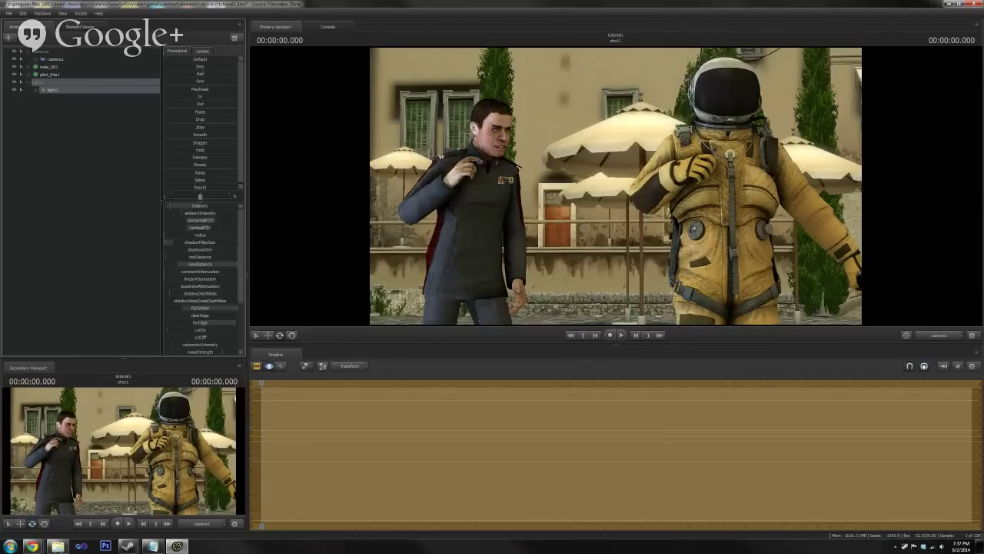
- Create new animation sets for a second light and a second camera
click(9, 37)
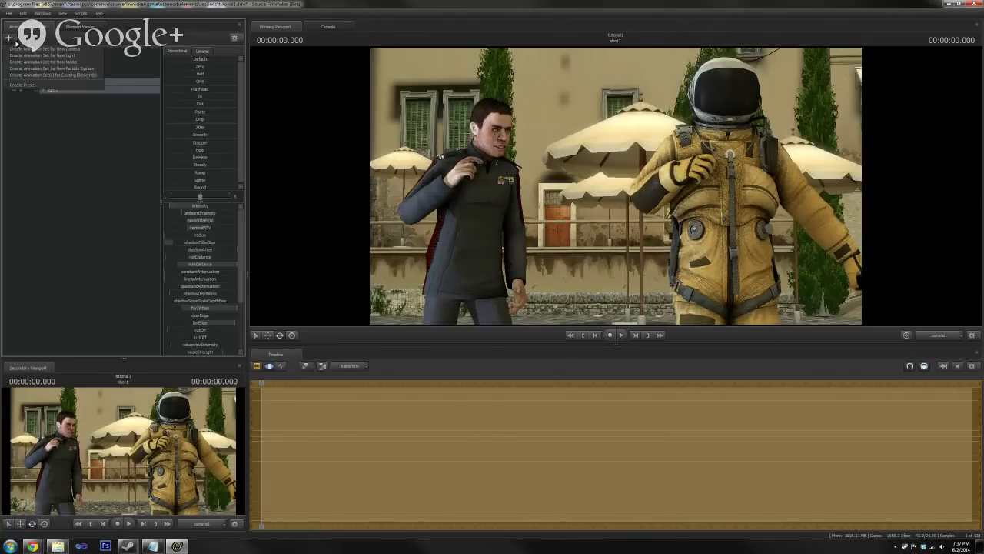
click(51, 56)
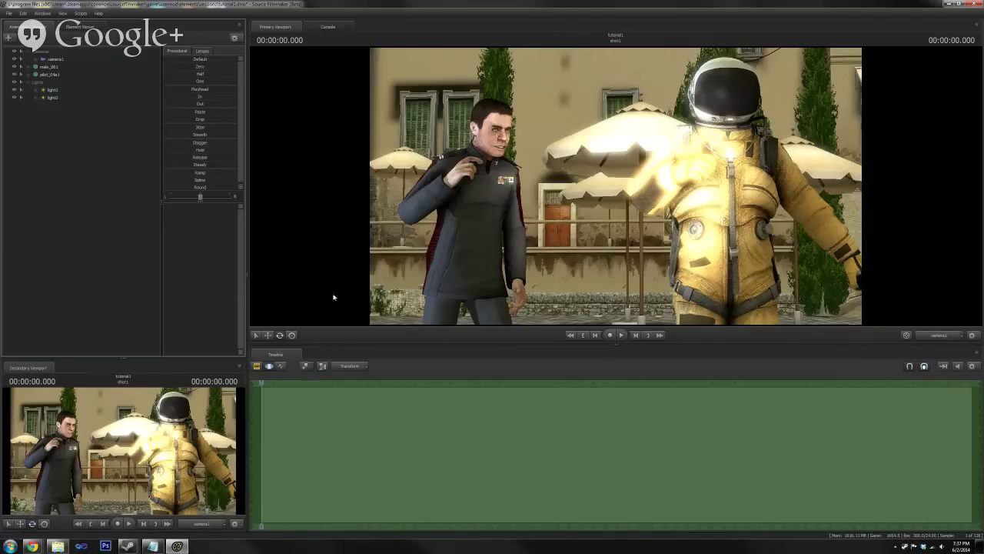
click(940, 336)
click(943, 339)
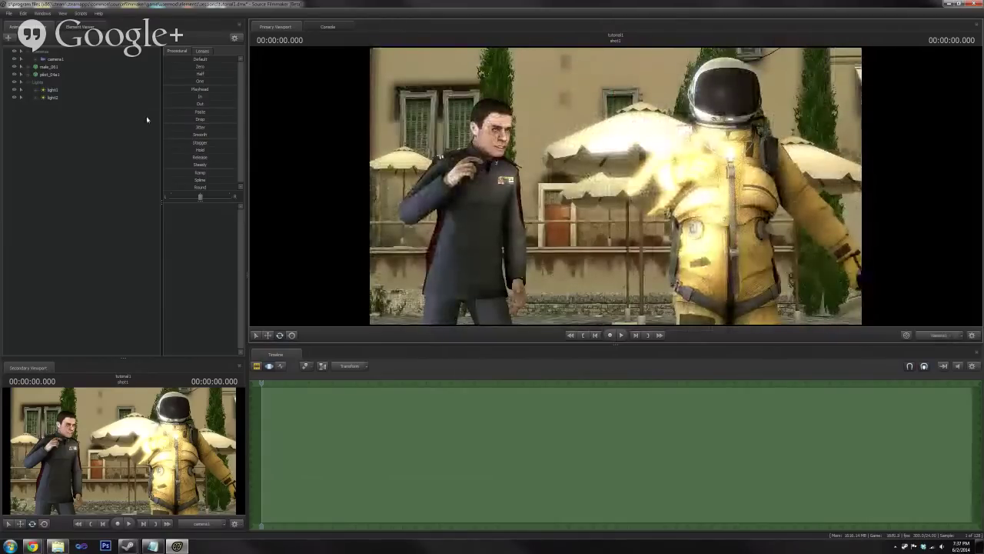
click(8, 39)
click(63, 61)
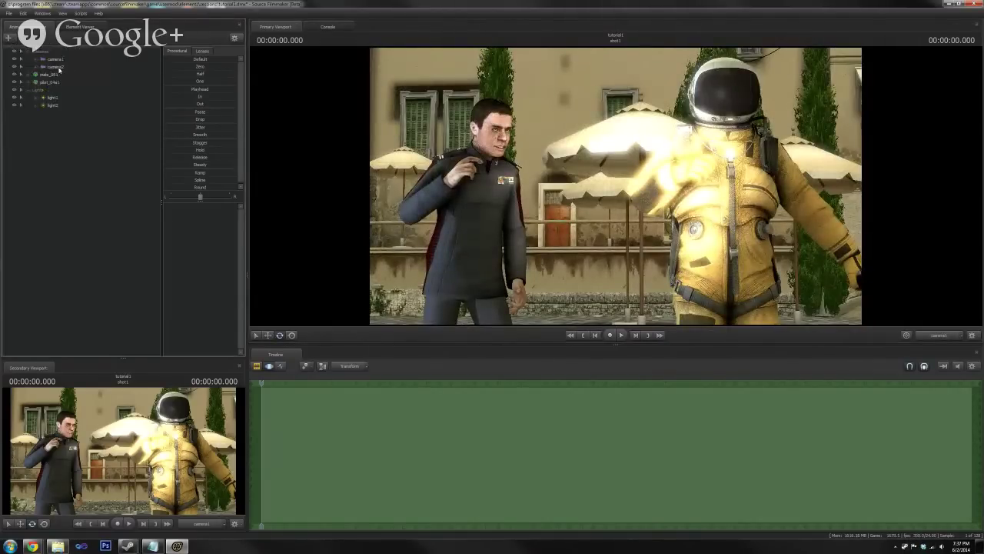
- Select camera2 and make it the scene camera in the primary viewport
click(58, 68)
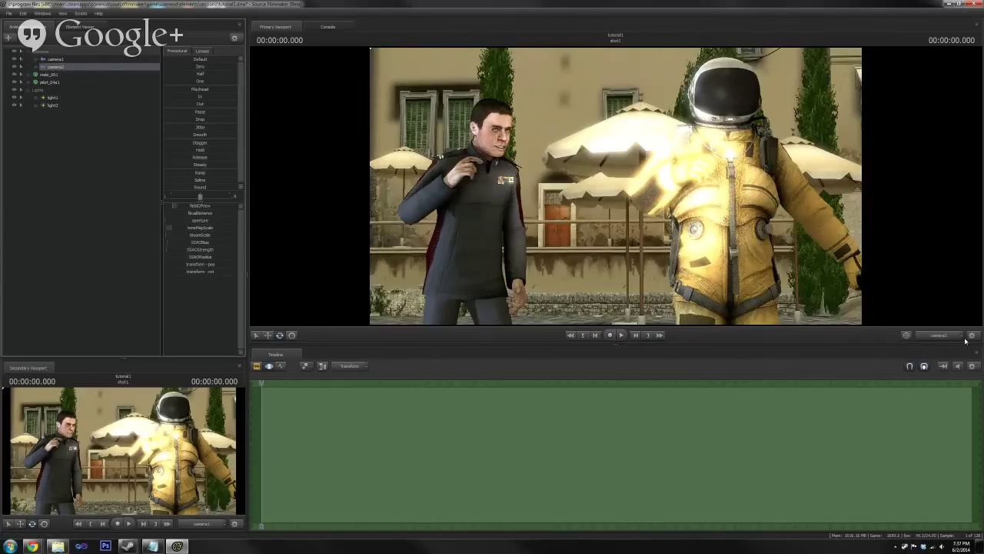
click(8, 37)
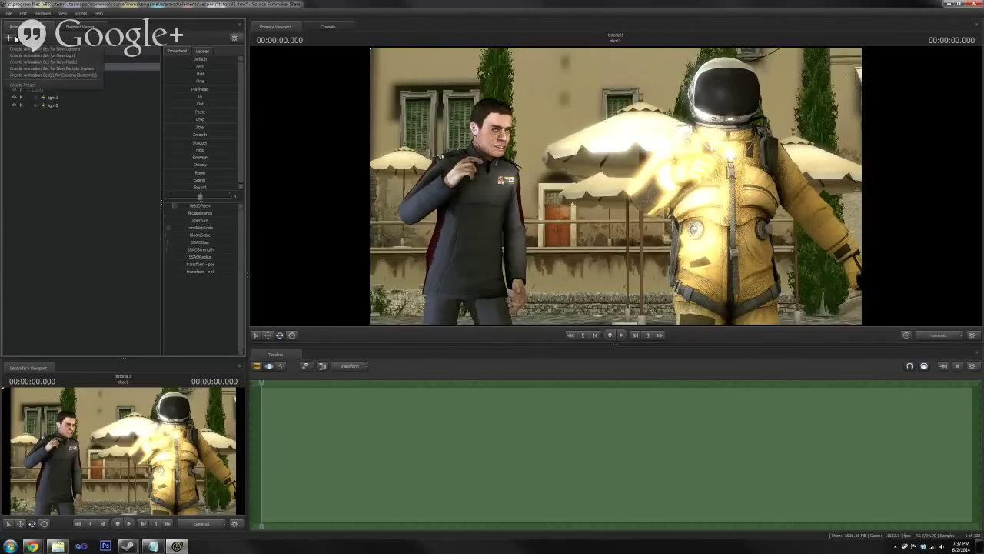
click(941, 336)
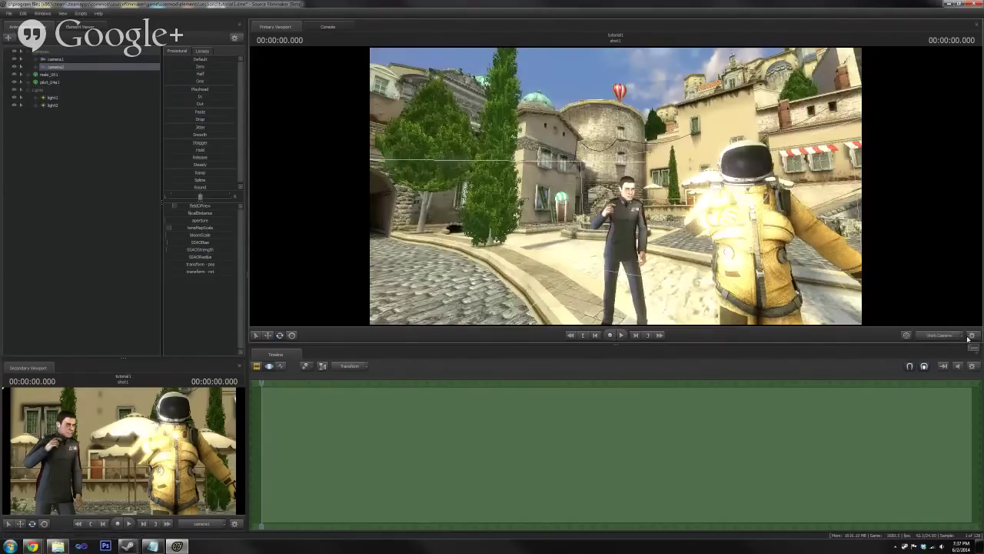
click(962, 337)
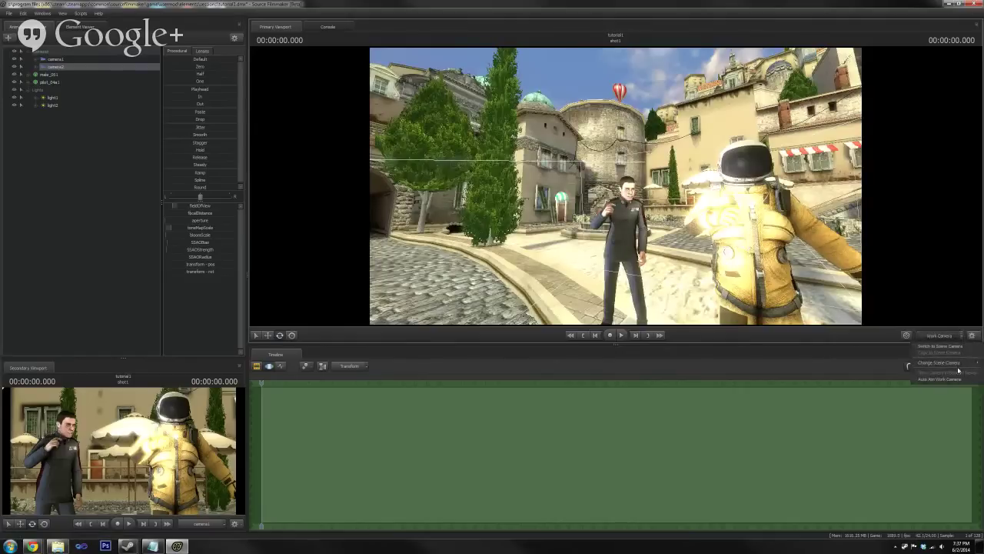
mouse_move(953, 363)
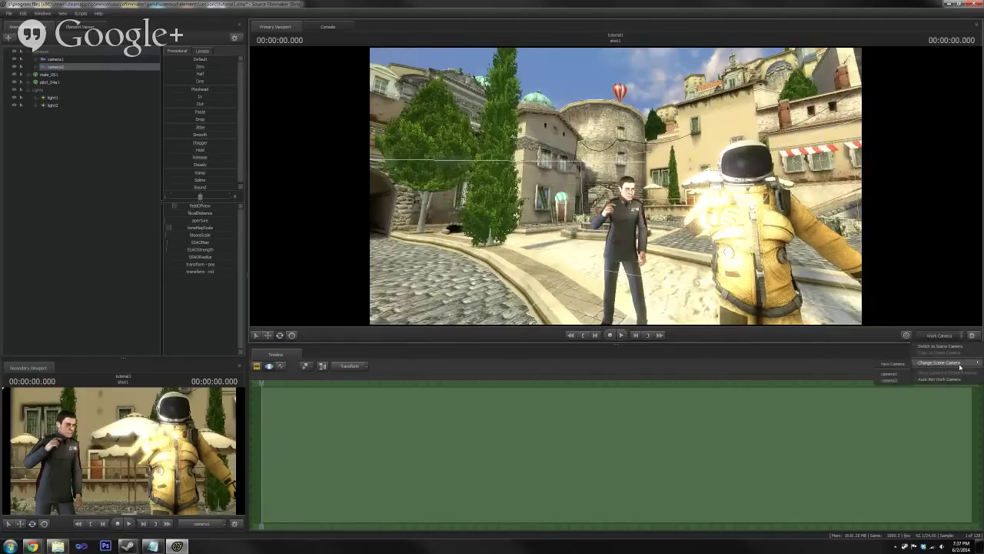
click(892, 381)
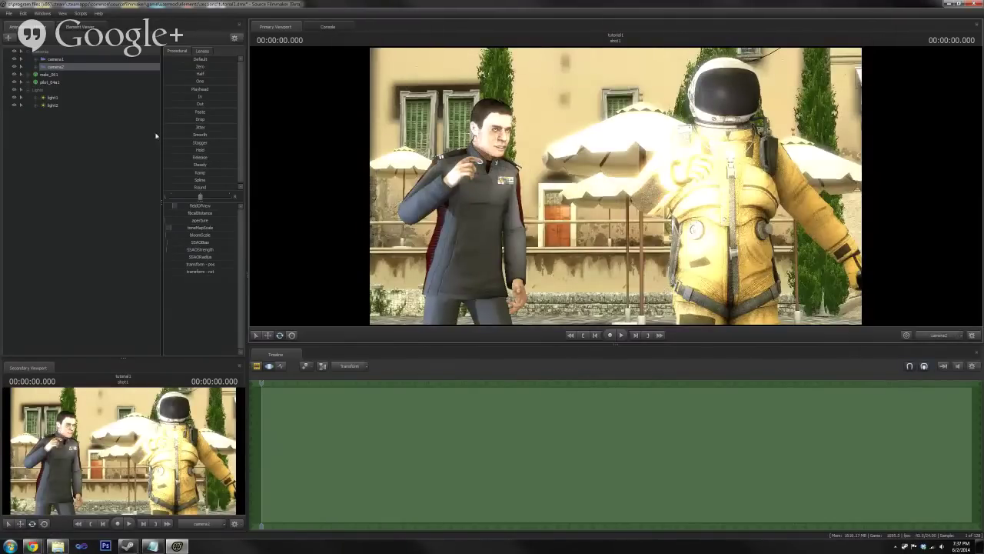
- Move camera2 back and around the two characters so both are framed from the side
drag(667, 216, 854, 231)
key(s)
key(a)
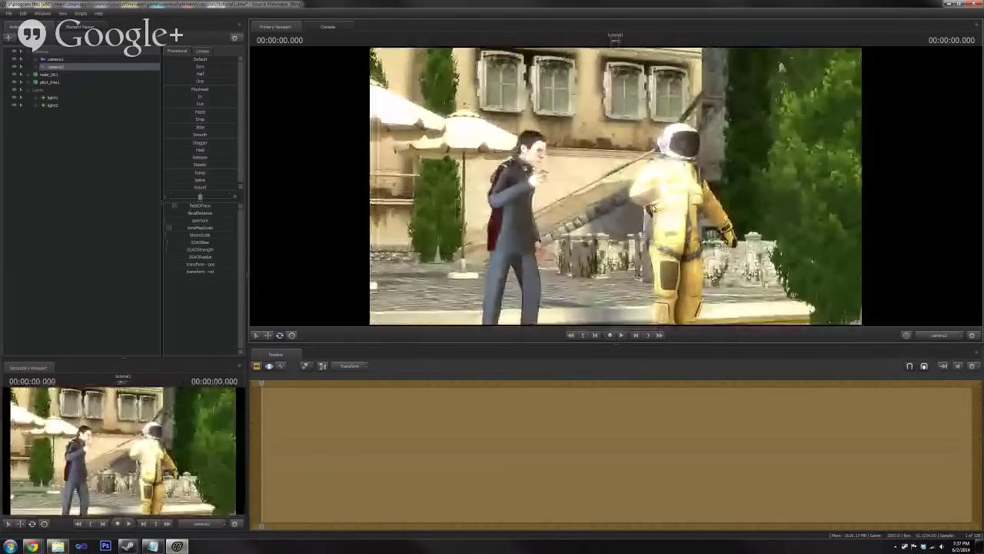
- Compare the work camera and camera1 views of the shot, and return the primary viewport to camera2
click(960, 336)
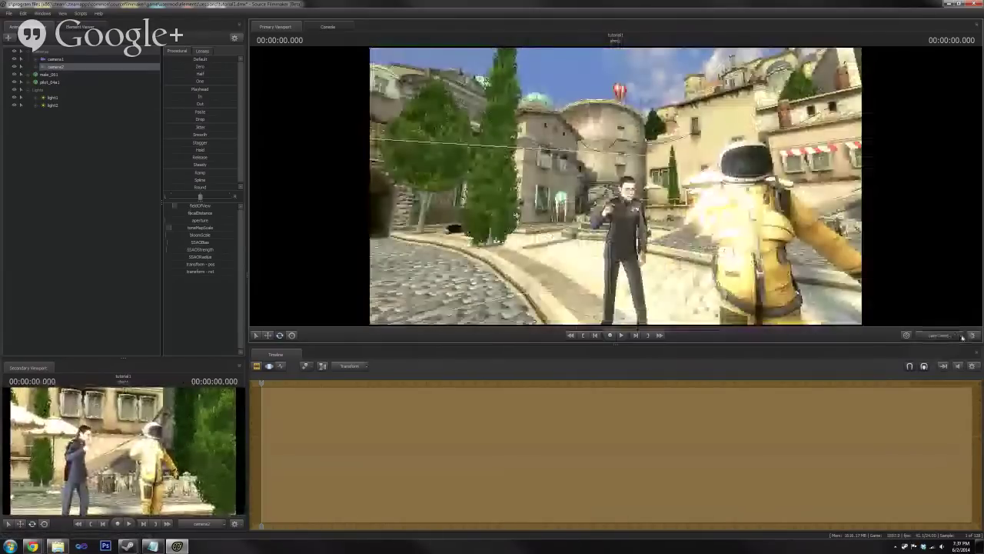
right_click(963, 336)
click(944, 368)
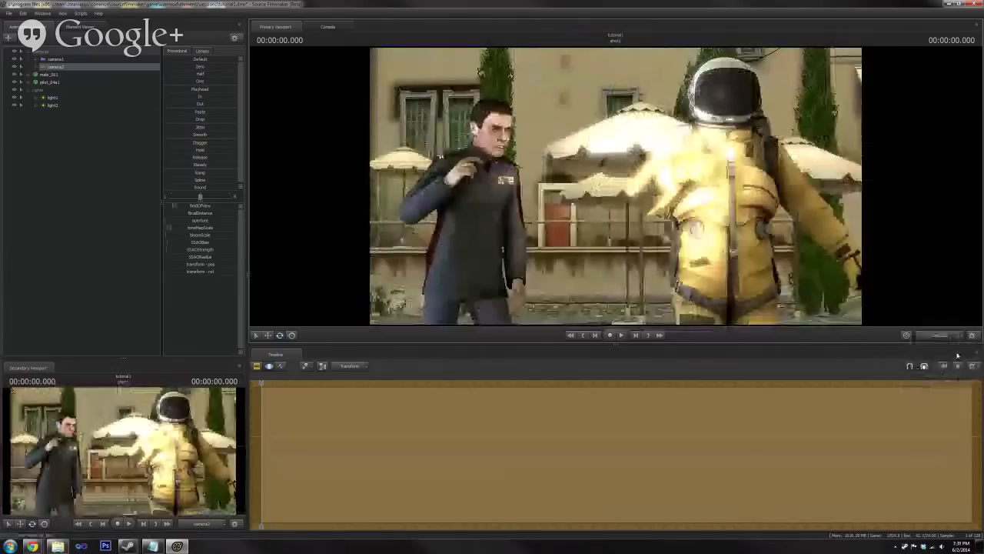
click(940, 335)
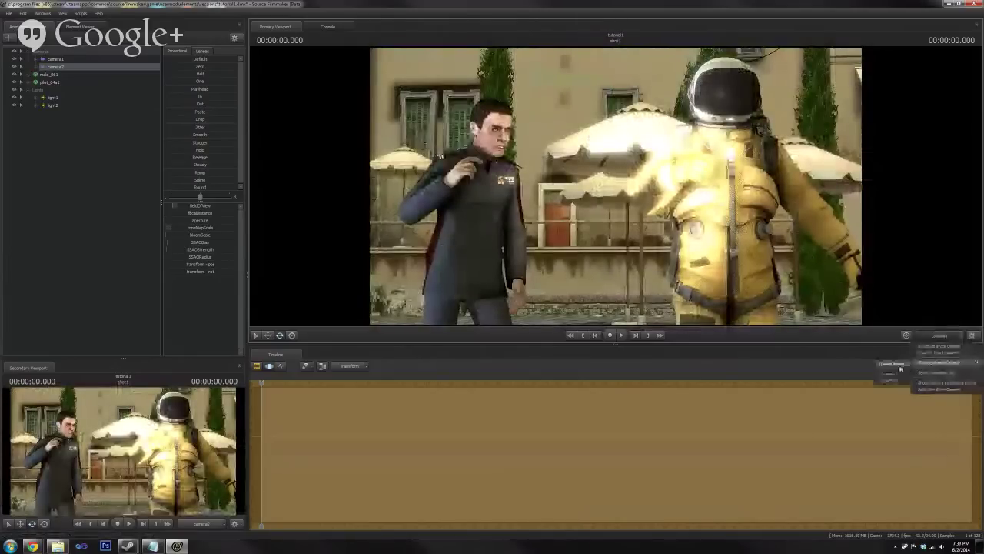
click(892, 380)
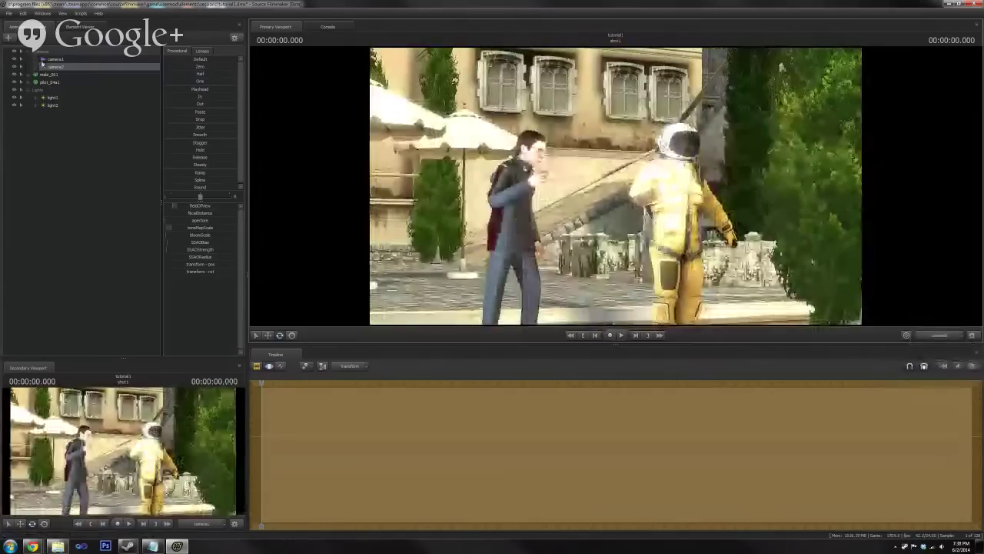
- Expand light2 and camera2 in the animation set list to expose their individual controls, including transform
click(48, 105)
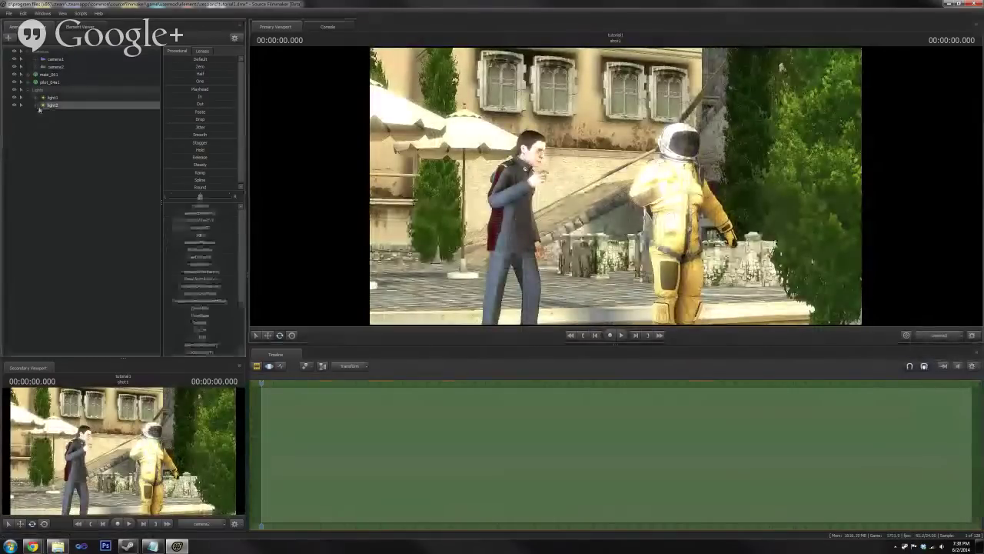
click(48, 113)
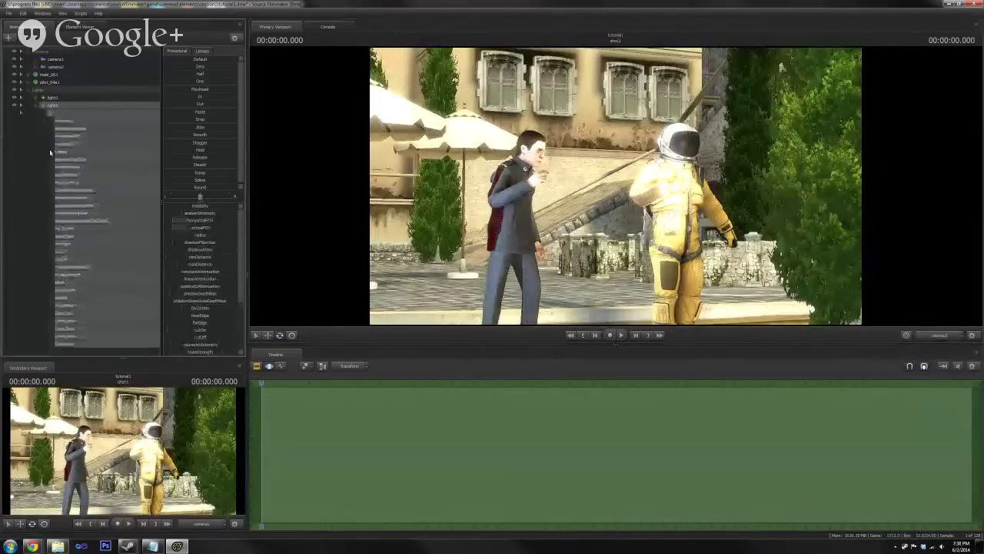
click(35, 68)
scroll(50, 115, down, 1)
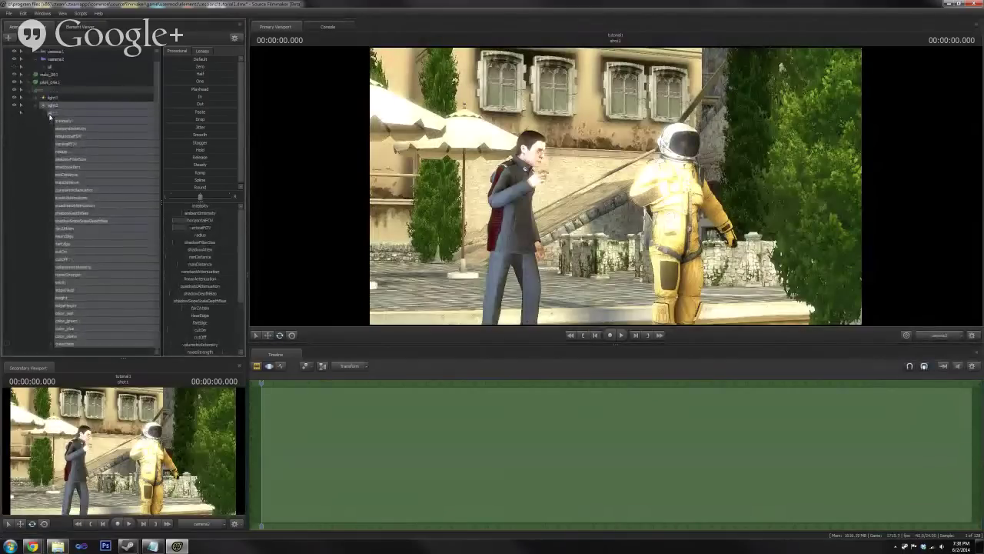
click(46, 70)
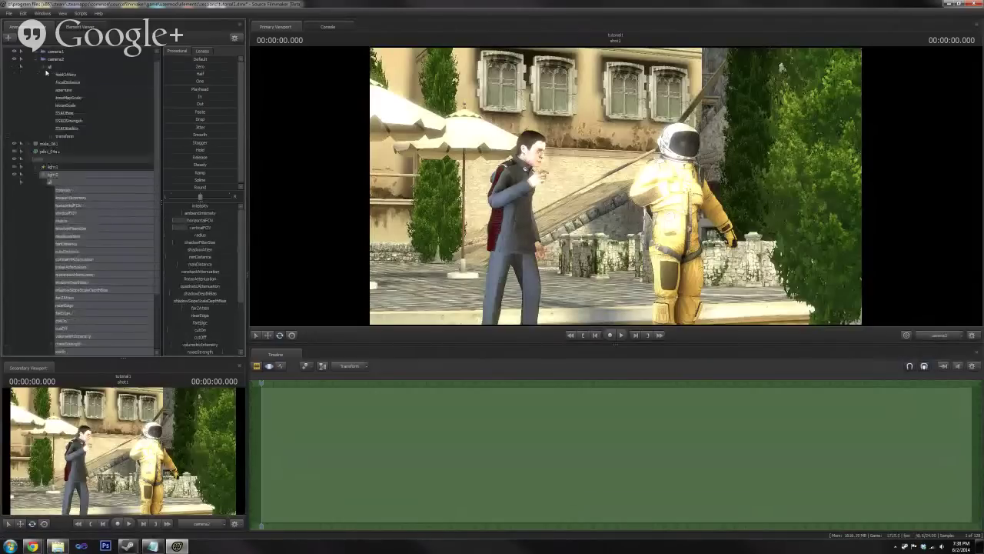
scroll(46, 72, up, 1)
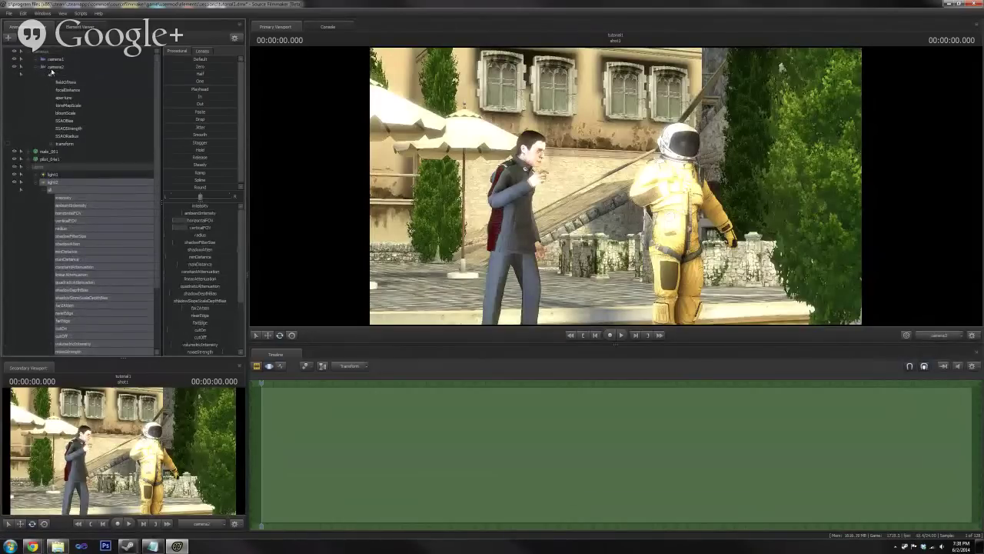
scroll(72, 210, down, 3)
scroll(79, 189, up, 2)
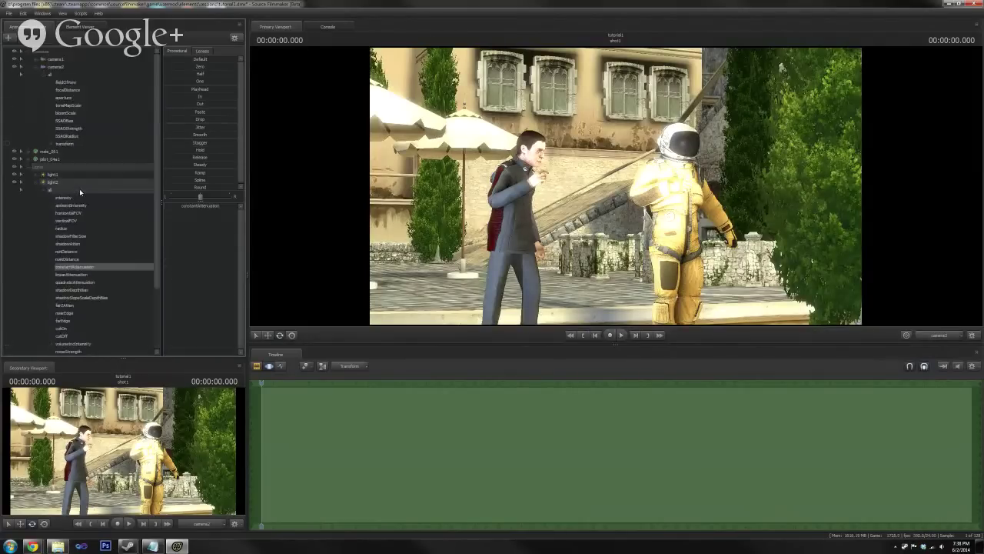
scroll(64, 133, down, 2)
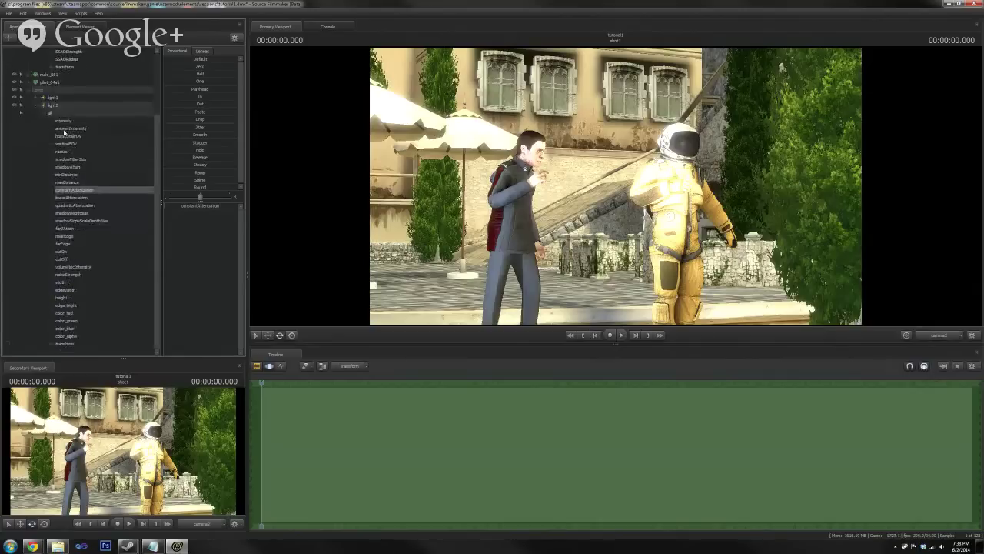
- Lock light2's transform to camera2's transform so that the light follows the camera
click(65, 343)
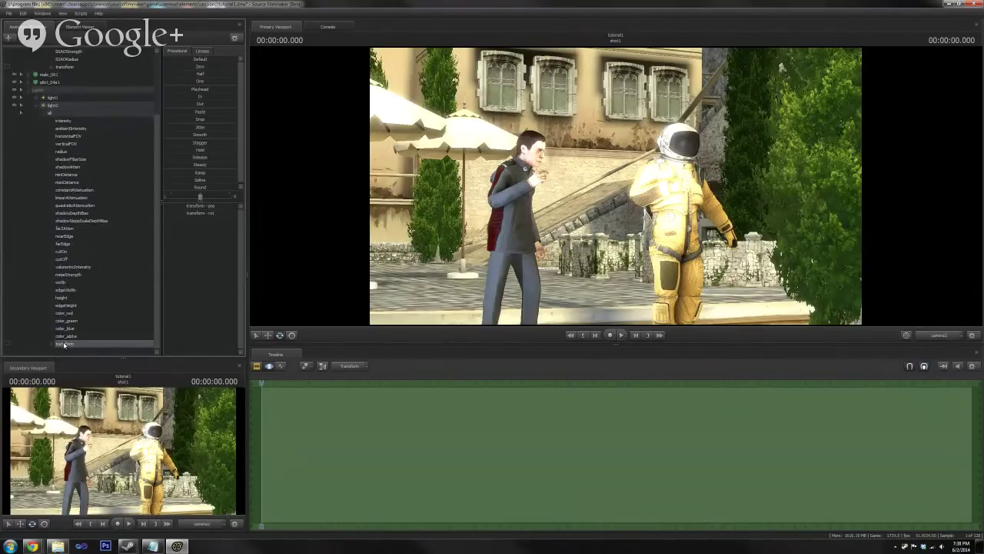
scroll(66, 230, up, 3)
scroll(66, 151, down, 3)
click(67, 74)
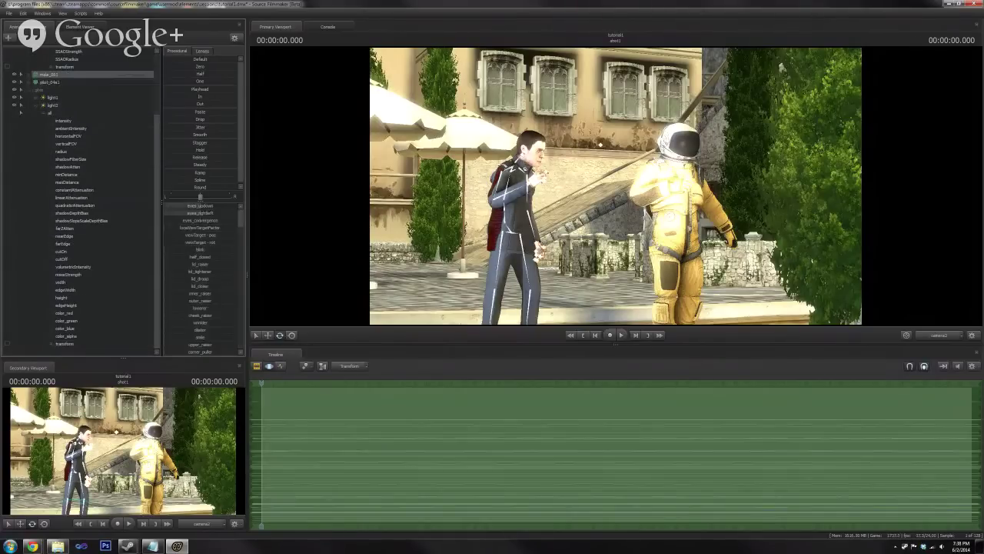
click(68, 67)
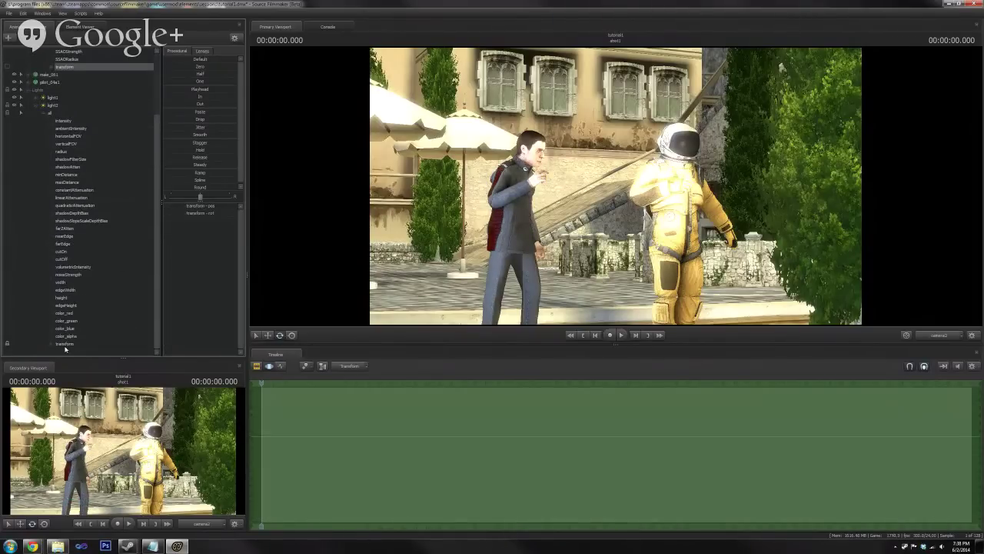
- Examine the transform controls of camera2 and light2 and the lock markers in the animation set list
scroll(82, 119, up, 3)
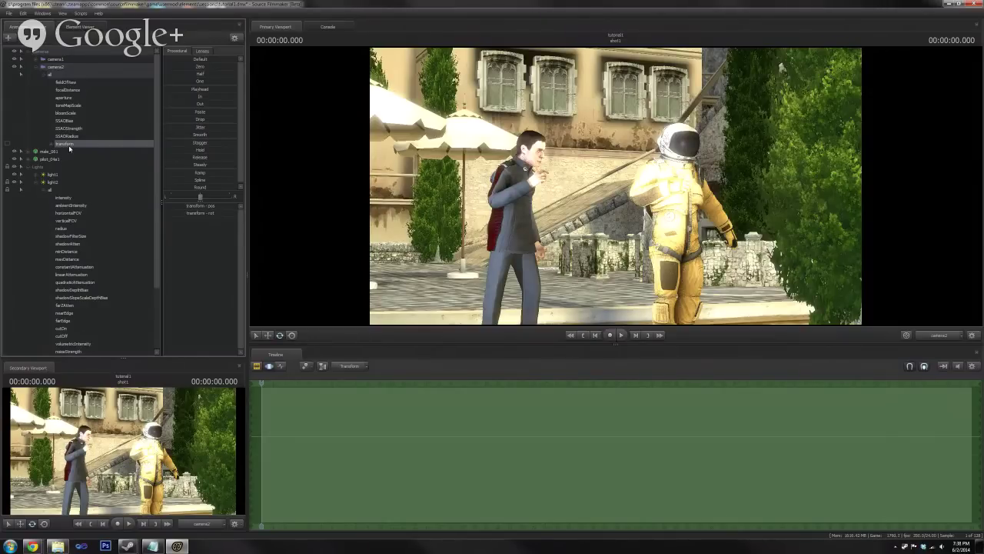
scroll(69, 150, down, 3)
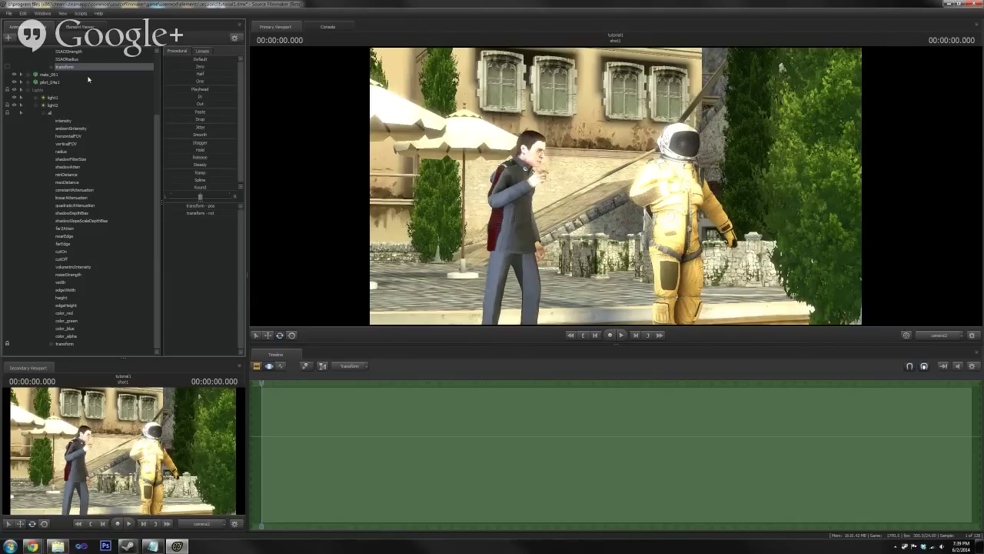
scroll(88, 79, up, 3)
scroll(88, 79, down, 3)
scroll(87, 79, up, 3)
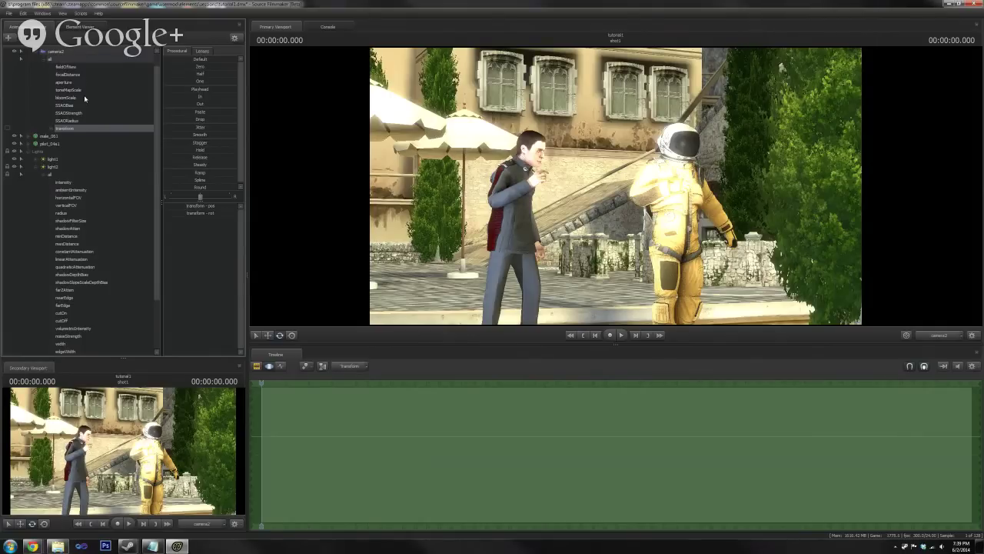
scroll(82, 133, down, 2)
scroll(67, 323, up, 1)
scroll(68, 323, down, 1)
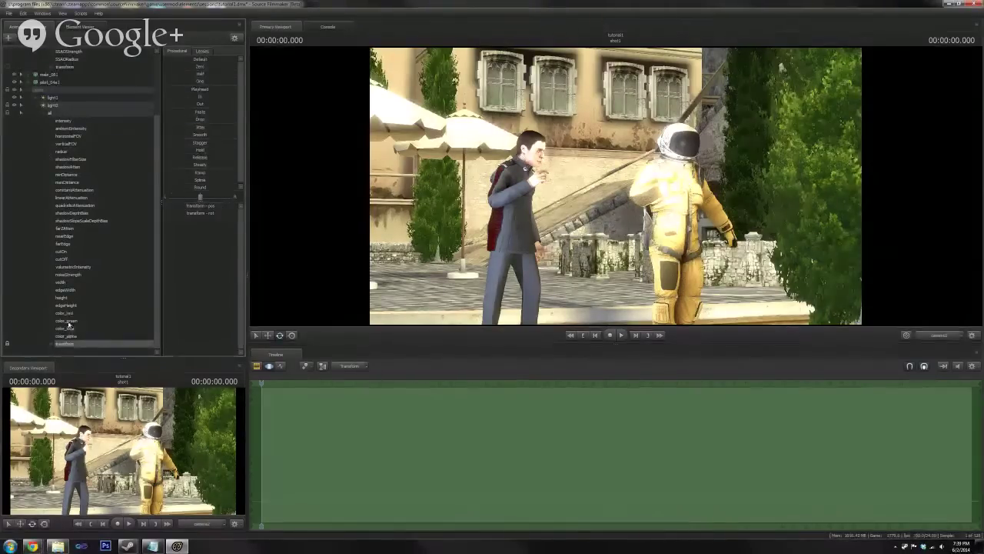
scroll(60, 200, up, 3)
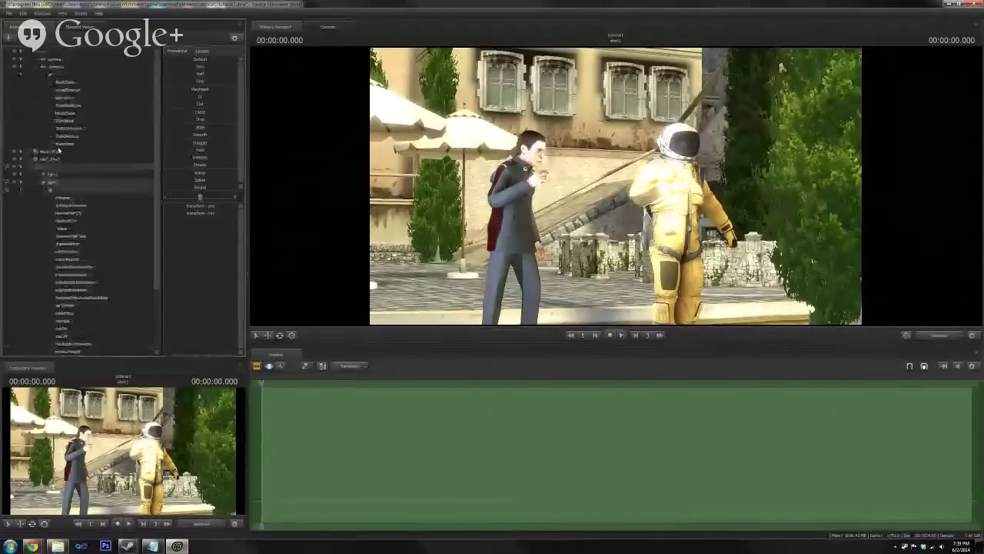
- Move camera2 to view the pavement in front of the characters, and reset light2's transform to Default
click(56, 68)
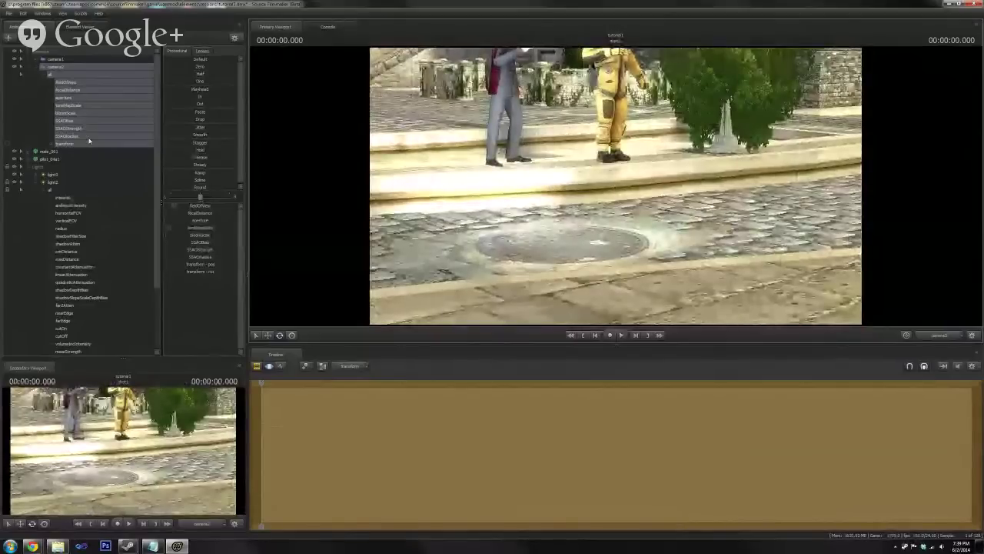
scroll(84, 140, down, 3)
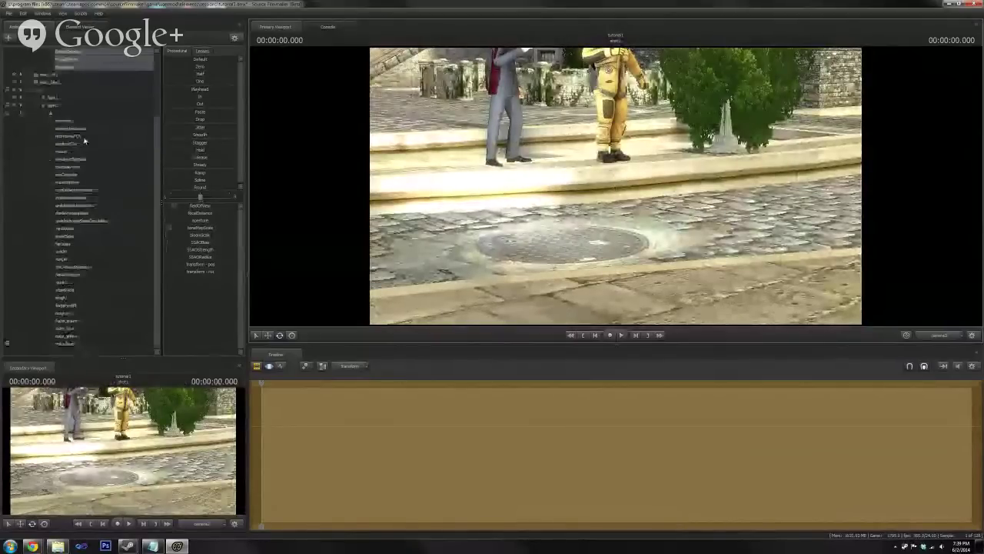
click(70, 345)
scroll(85, 266, up, 3)
scroll(84, 266, up, 1)
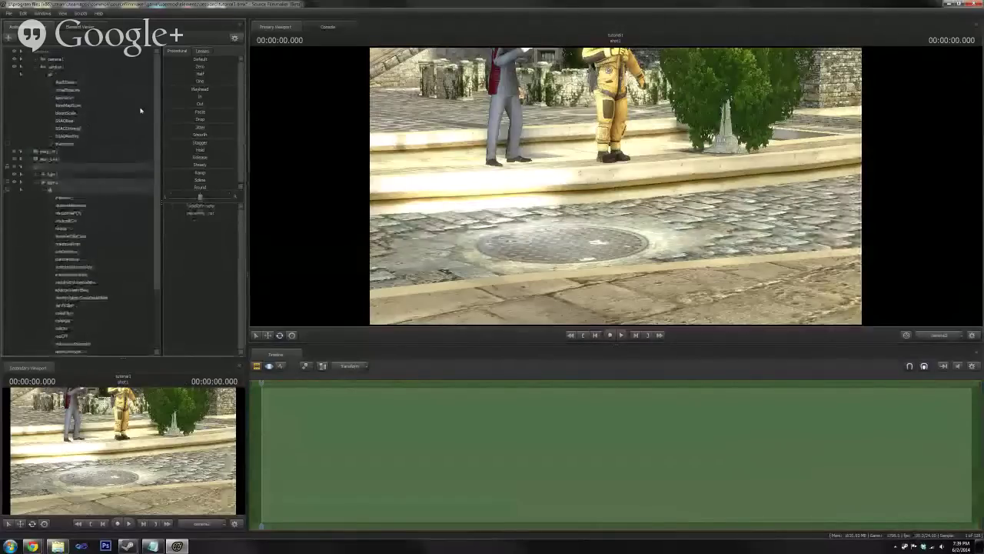
drag(166, 61, 231, 61)
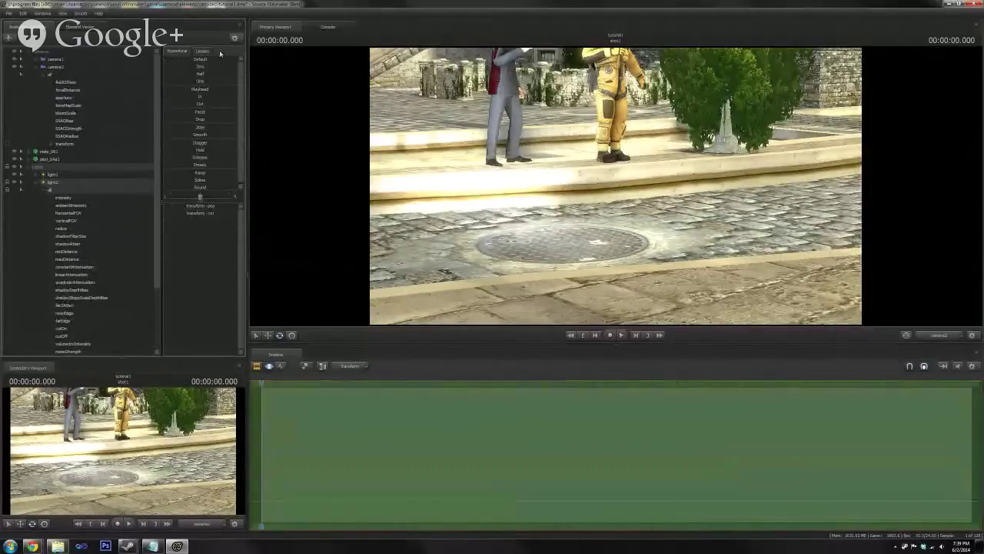
click(173, 60)
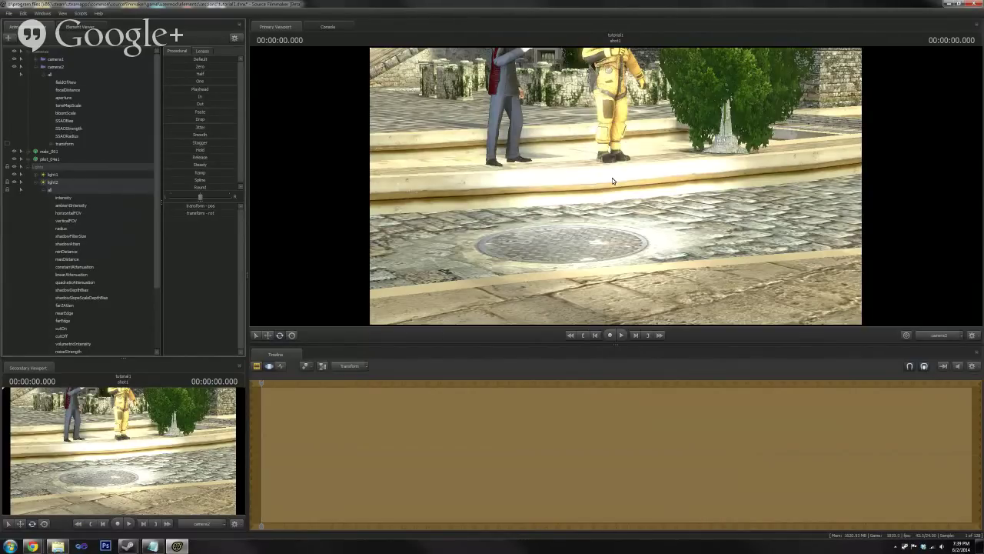
- Move camera2 with its locked light to the opposite side of the characters, and raise light2's intensity
click(62, 70)
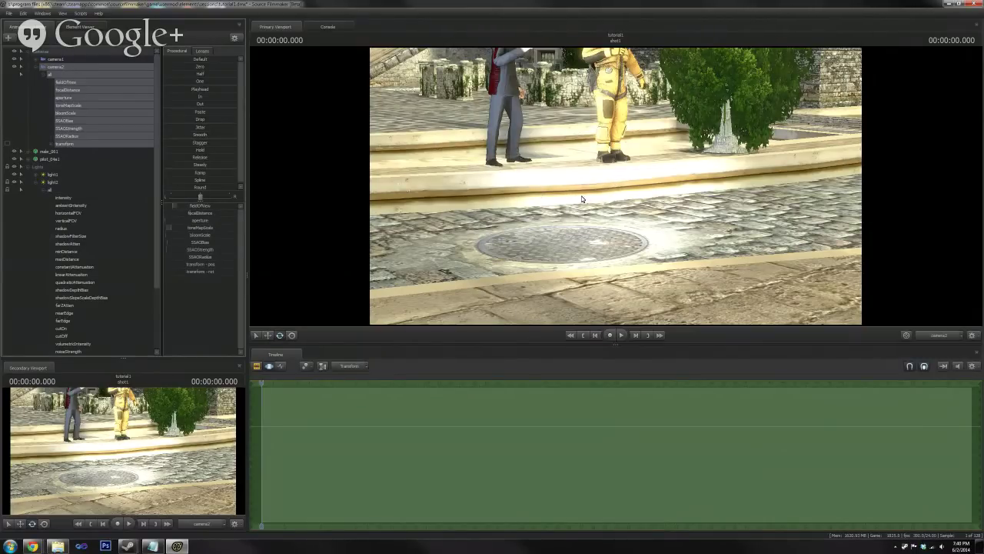
drag(582, 199, 498, 205)
click(57, 183)
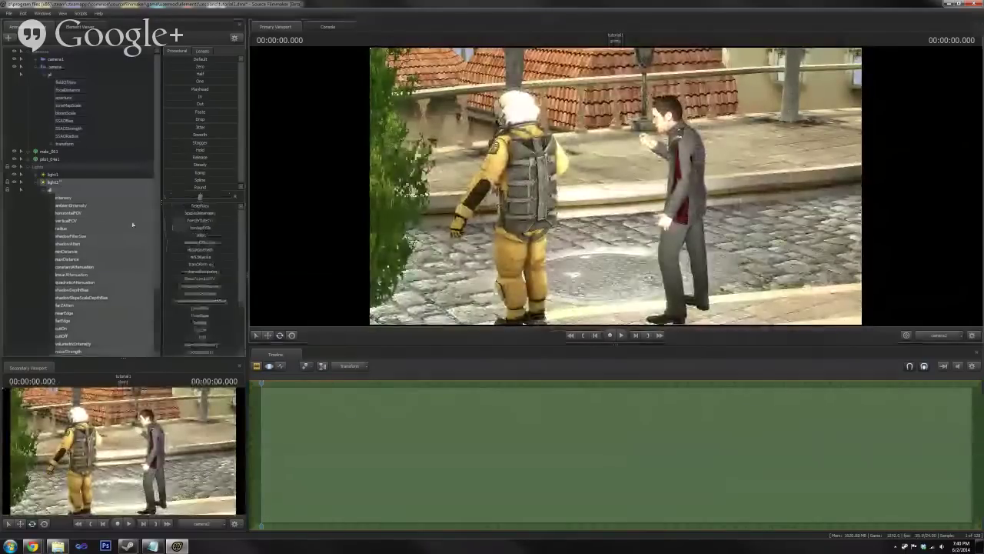
drag(178, 206, 199, 206)
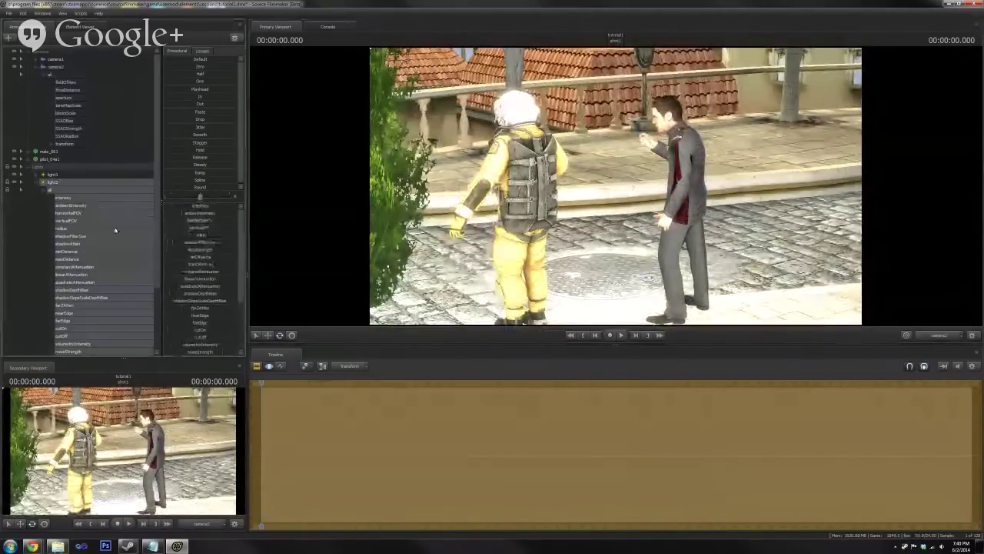
scroll(114, 229, down, 3)
scroll(178, 292, down, 2)
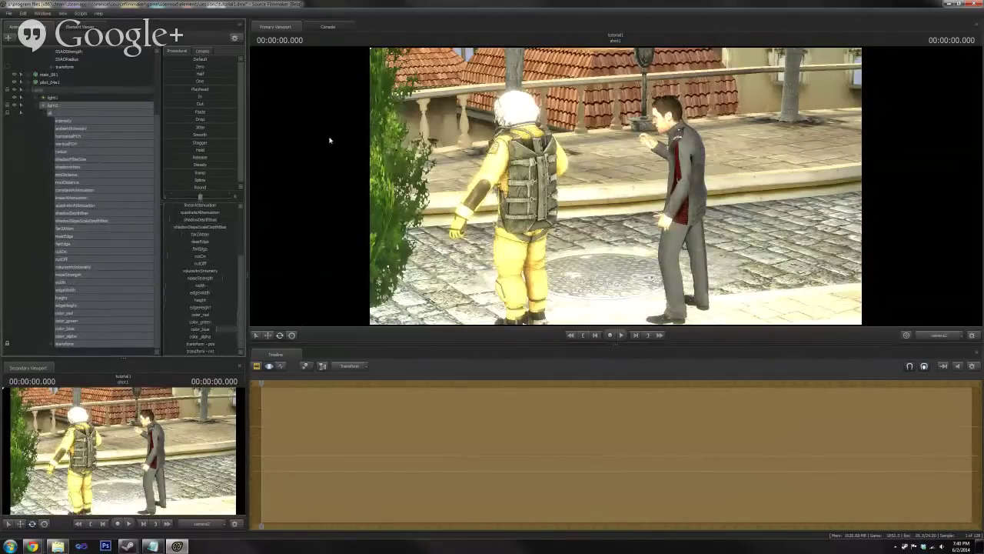
- Adjust camera2's tone map scale, and move camera2 to look down on both characters from above
scroll(97, 90, up, 4)
click(65, 68)
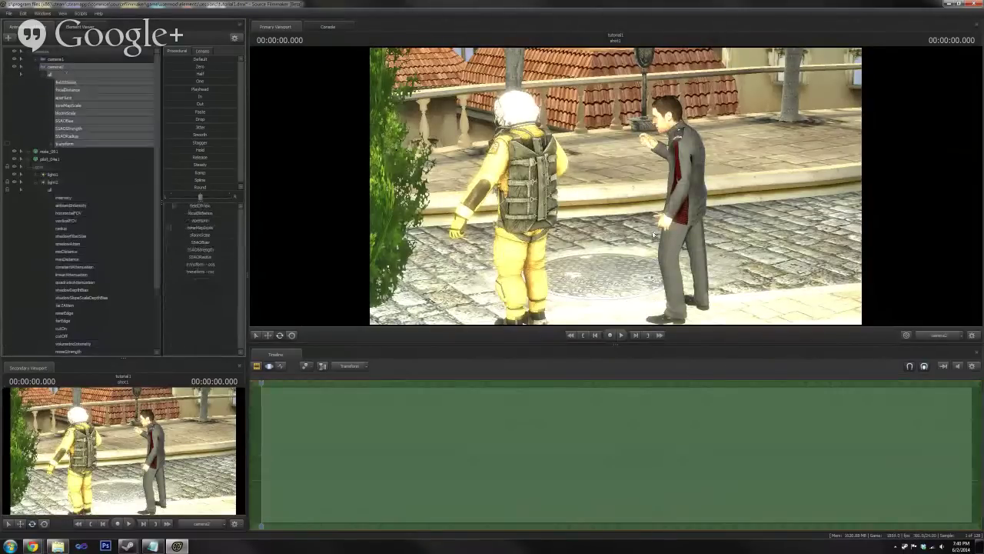
drag(170, 228, 189, 227)
mouse_move(615, 186)
mouse_down()
mouse_move(616, 115)
mouse_move(604, 115)
mouse_move(611, 177)
mouse_up()
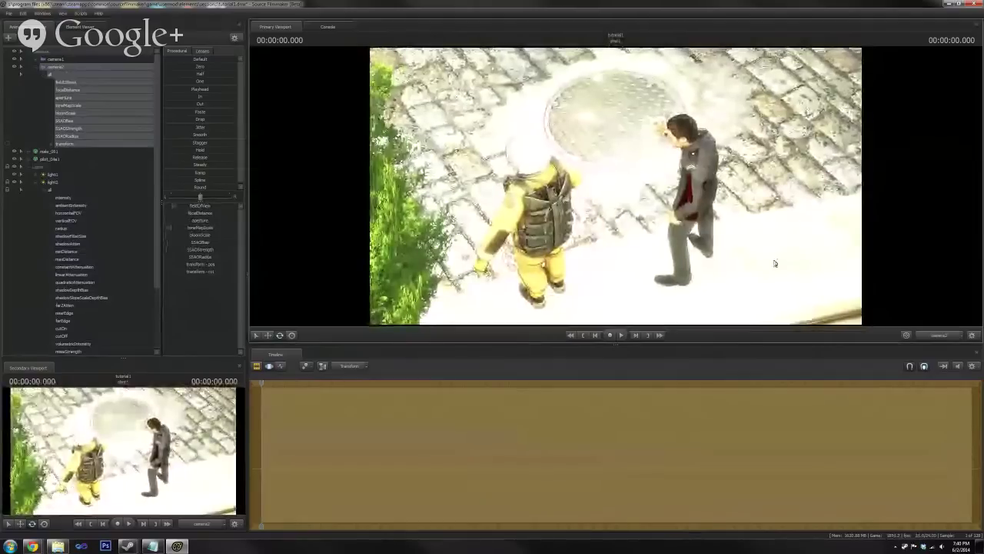
scroll(35, 174, down, 3)
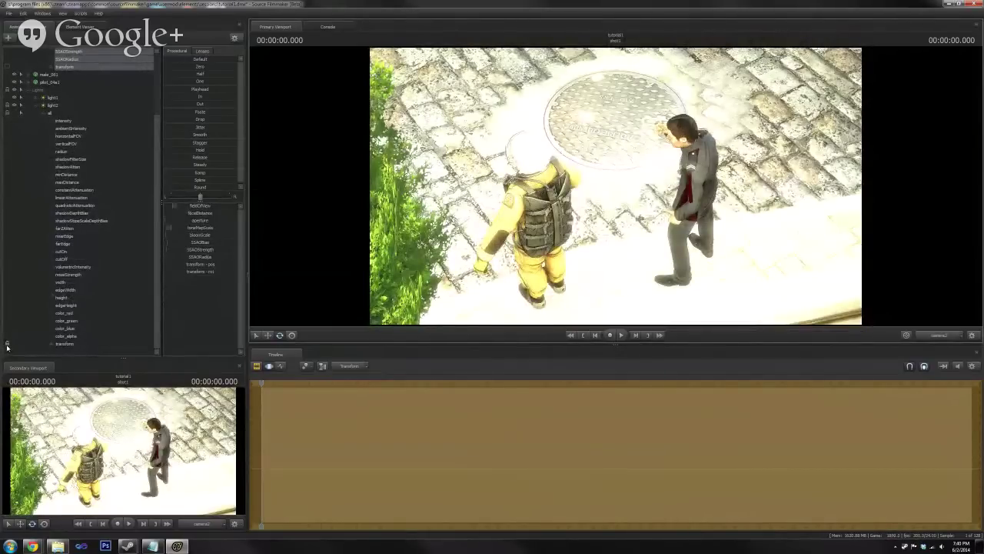
scroll(53, 103, up, 3)
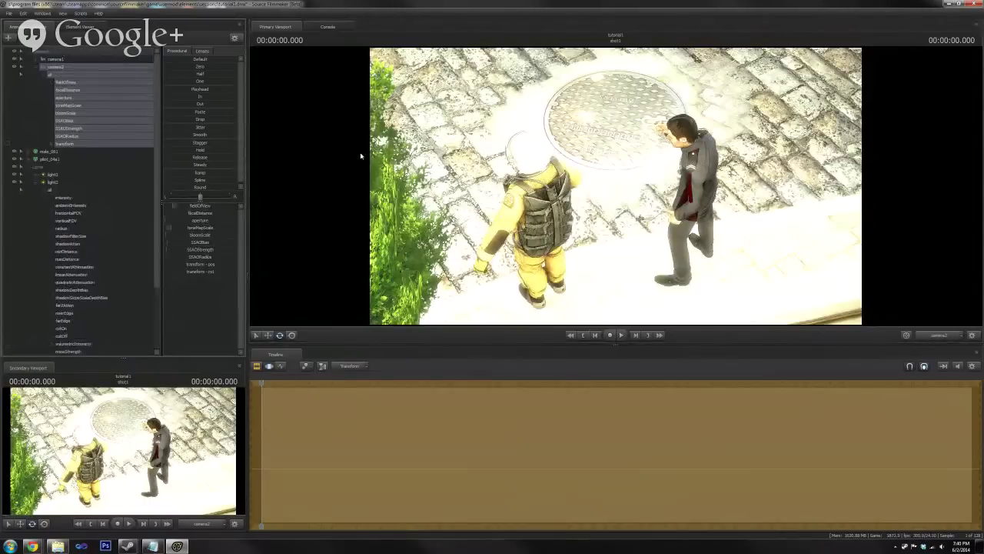
- Move camera2 far back from the characters to frame them from a distance among the trees and buildings
drag(492, 173, 555, 55)
key(w)
key(s)
key(s)
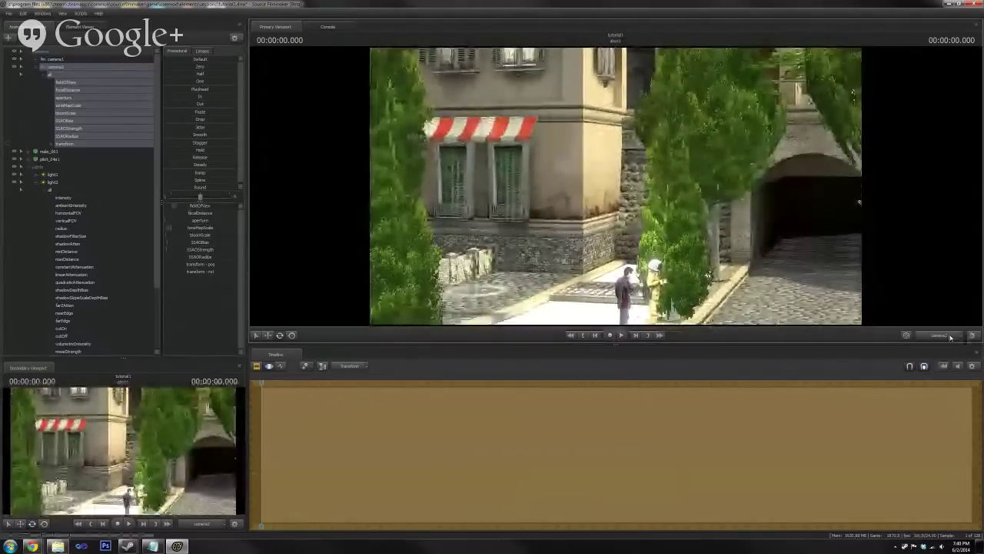
- Switch the primary viewport to camera1, and raise light2's intensity
click(949, 336)
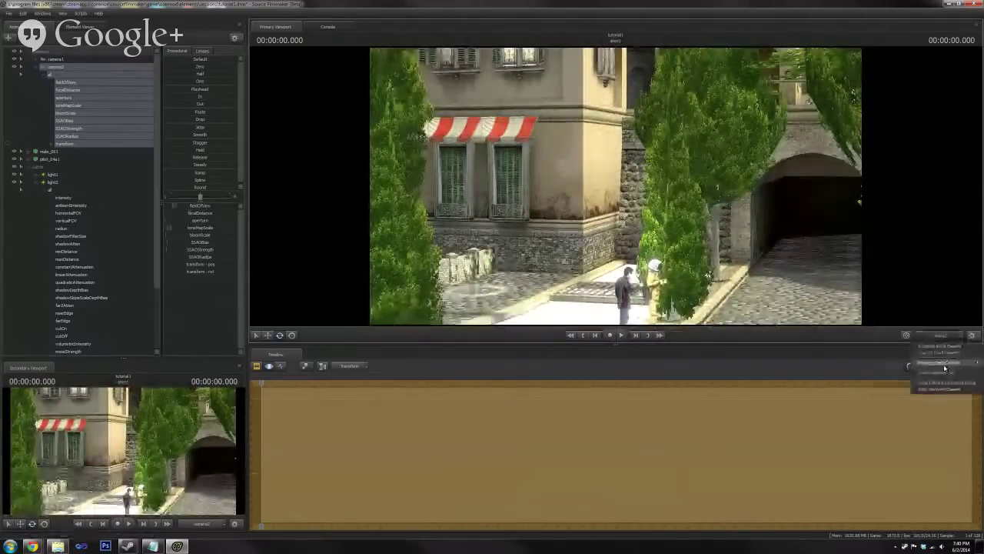
click(946, 368)
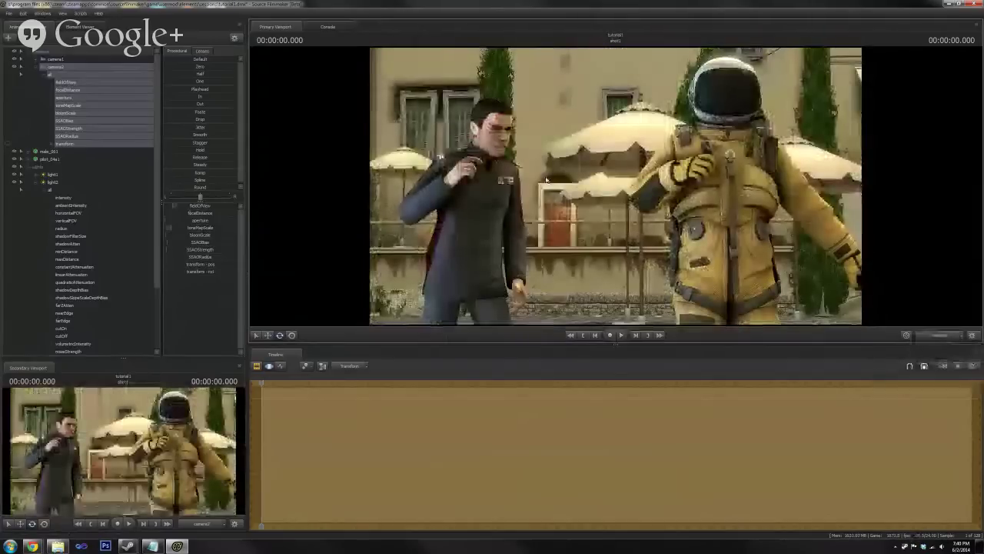
click(53, 183)
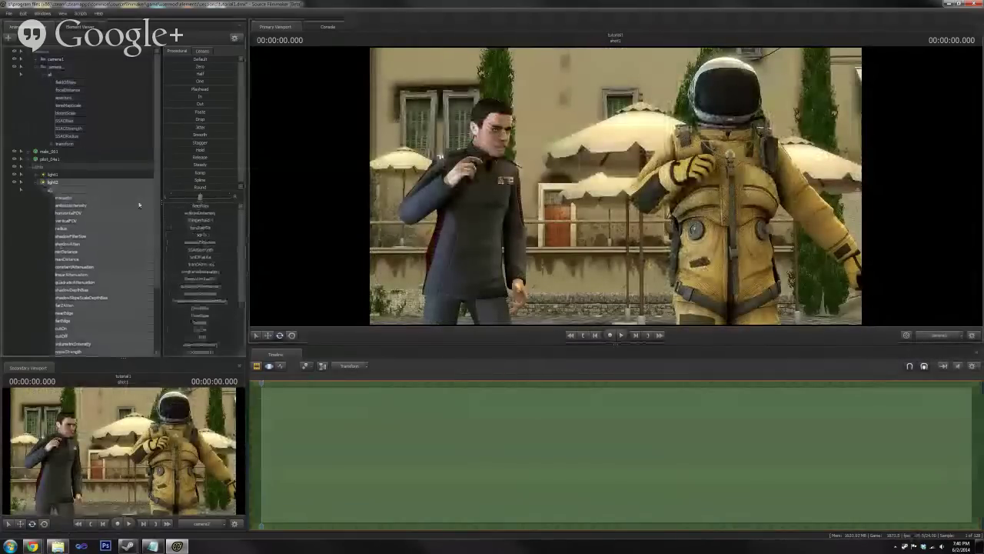
drag(204, 207, 213, 206)
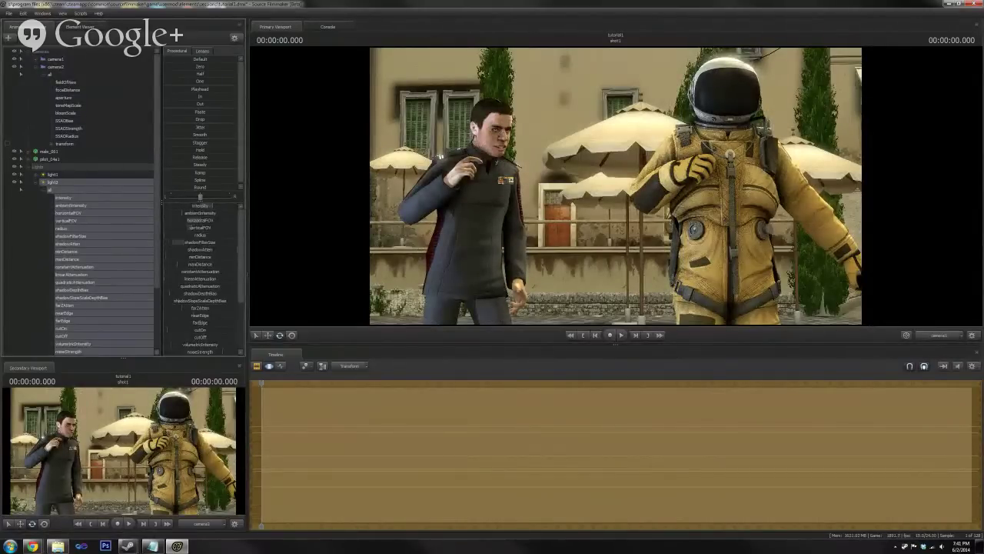
- Collapse the control lists of light2 and camera2, and delete the camera2 animation set
click(39, 182)
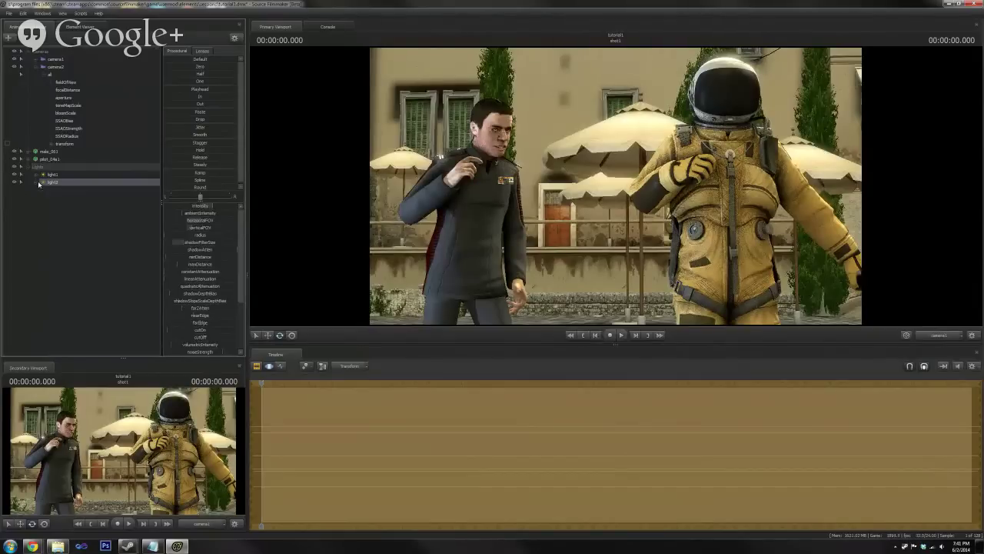
click(36, 67)
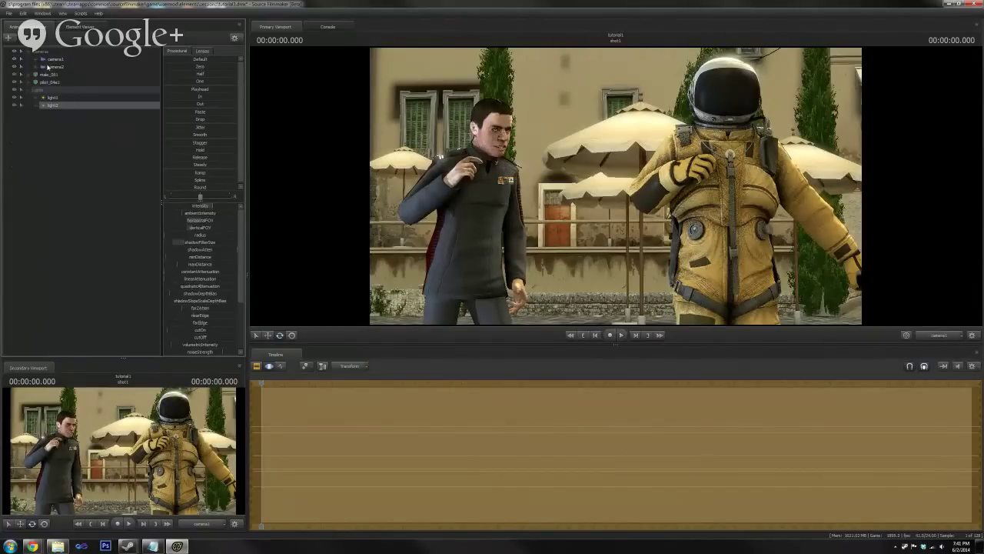
click(54, 67)
right_click(63, 67)
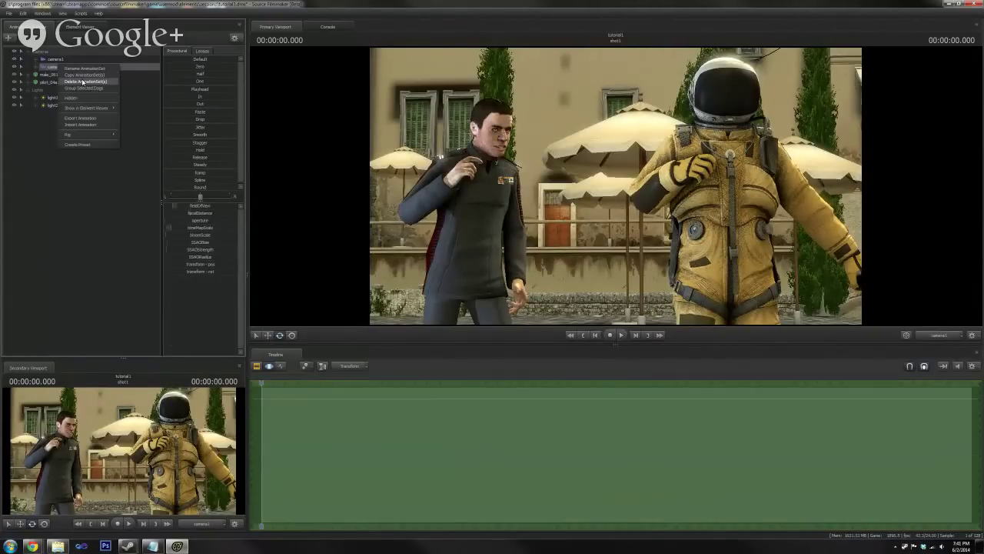
click(83, 82)
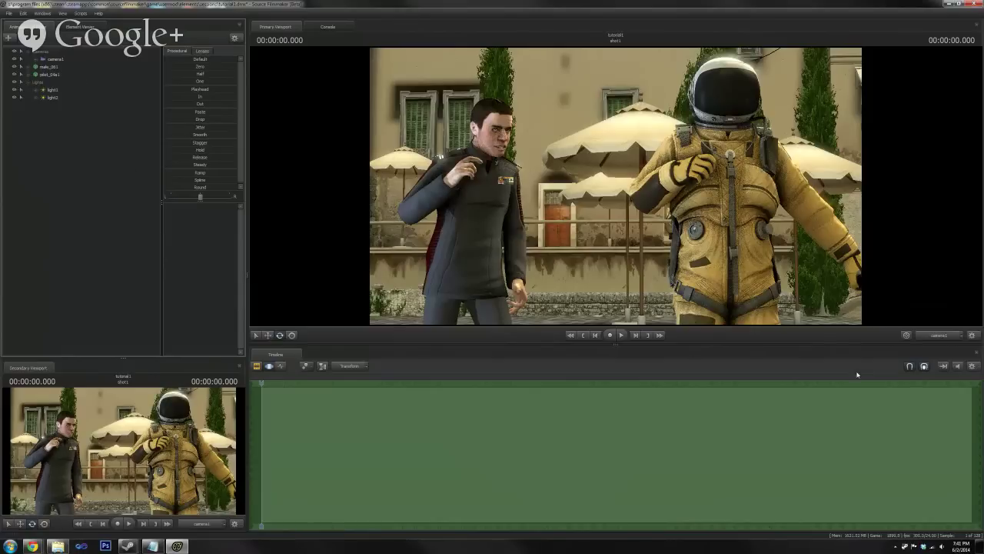
- Switch the primary viewport to the work camera and frame both characters at full height
click(944, 335)
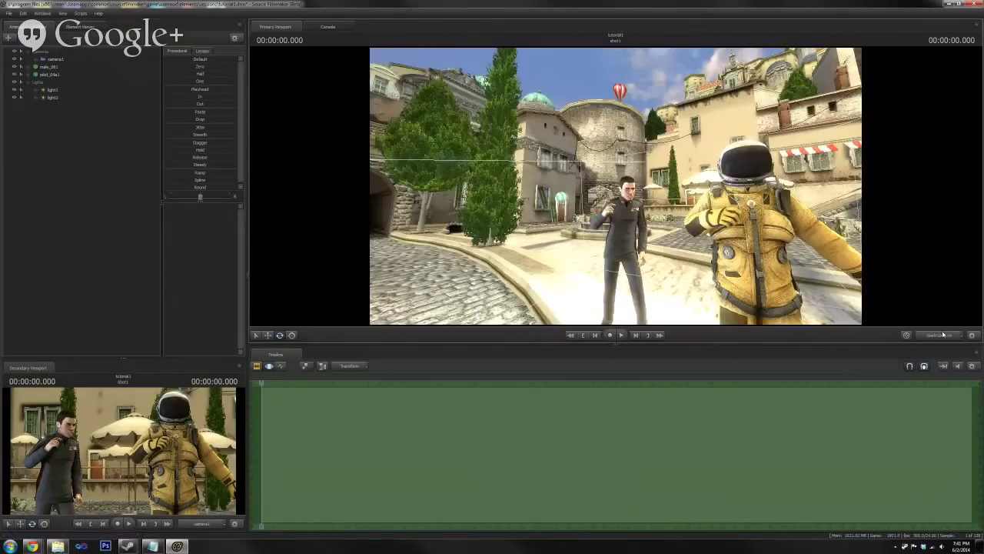
mouse_move(733, 287)
mouse_down()
mouse_move(762, 315)
mouse_move(738, 299)
mouse_move(712, 302)
mouse_move(745, 282)
mouse_up()
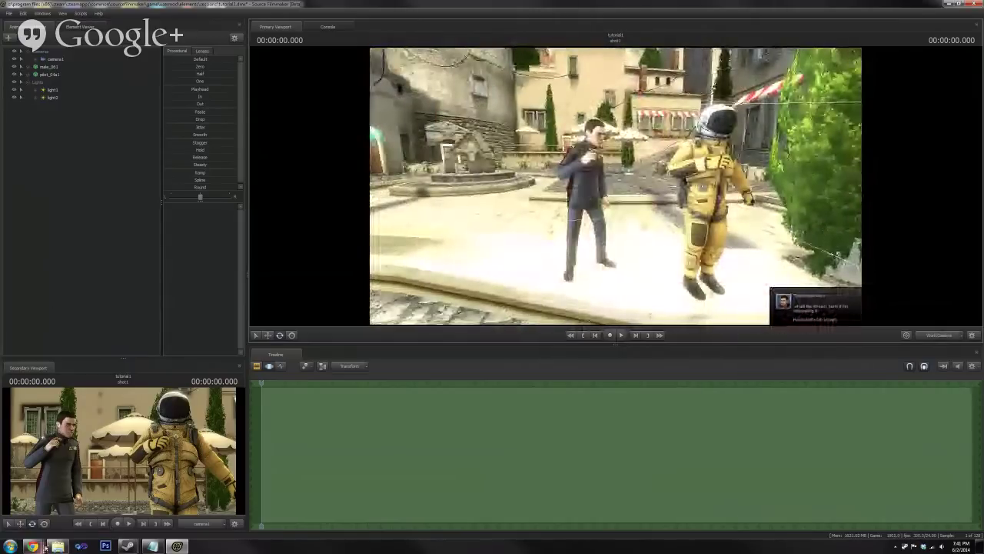
mouse_move(32, 546)
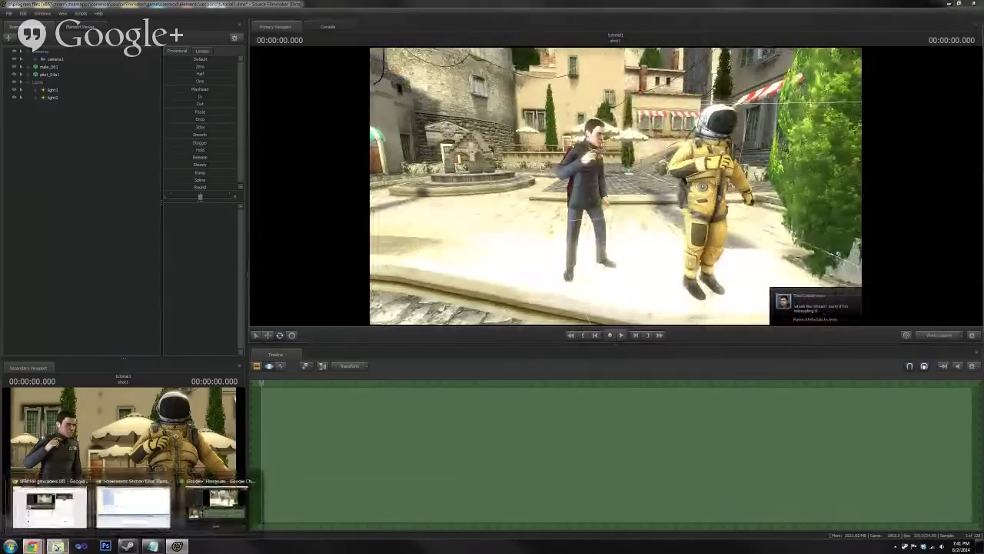
mouse_move(130, 545)
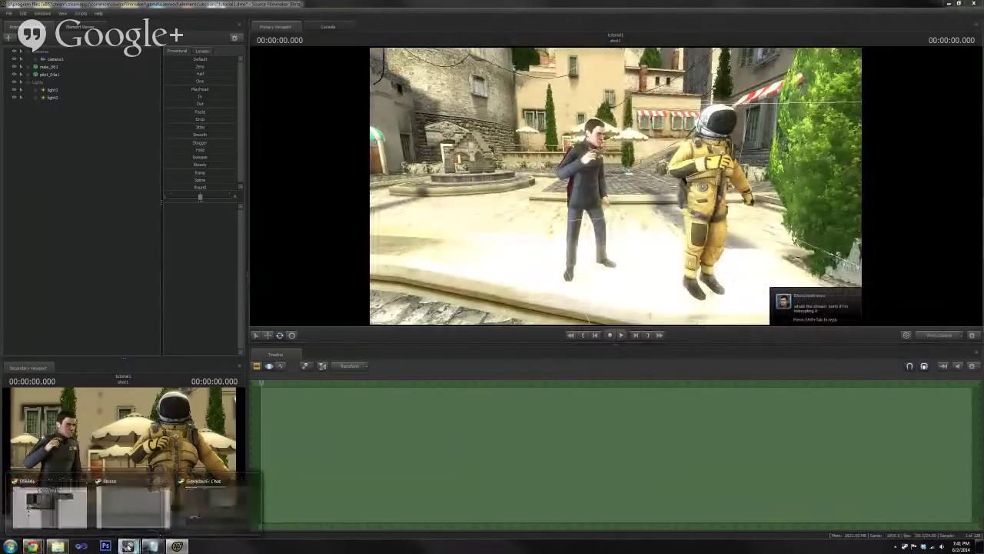
click(196, 513)
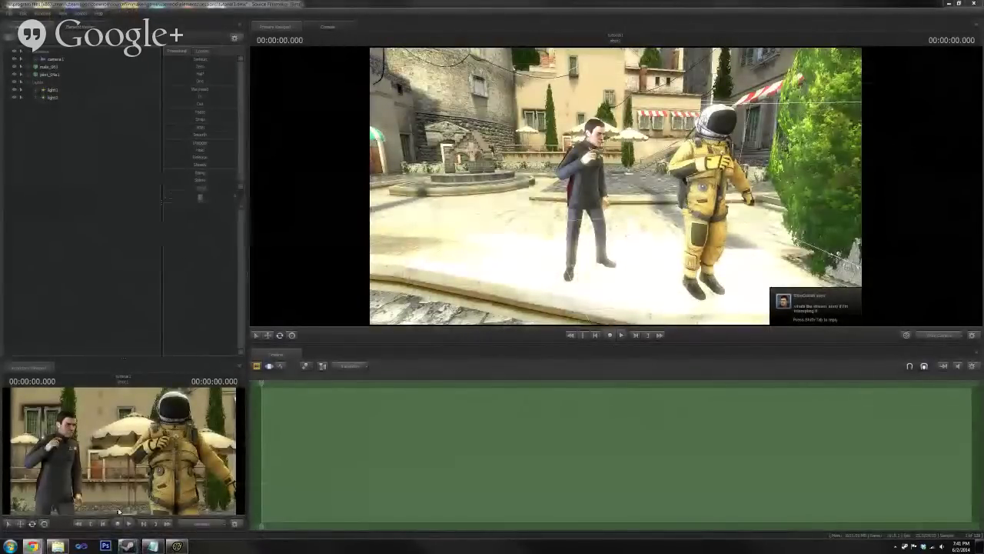
click(58, 546)
click(57, 546)
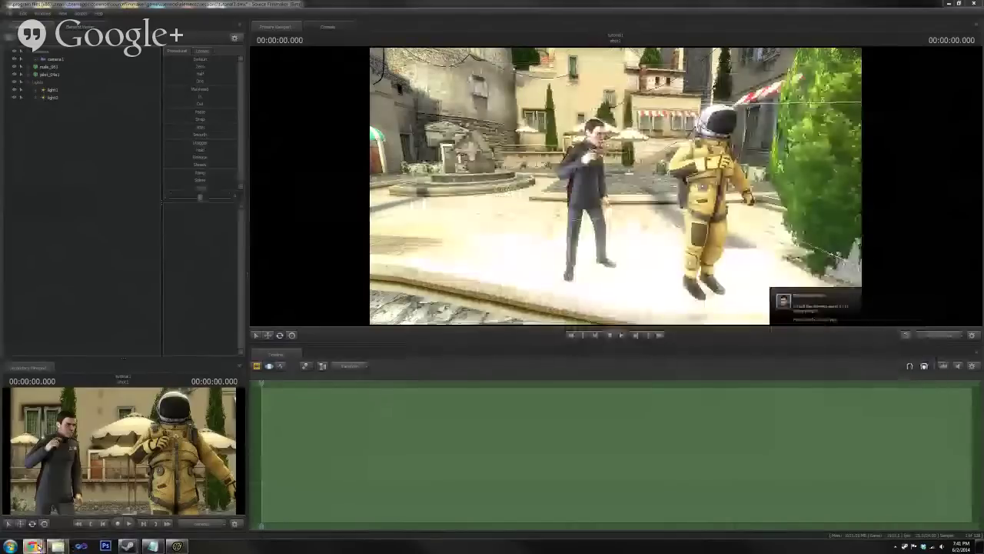
mouse_move(54, 547)
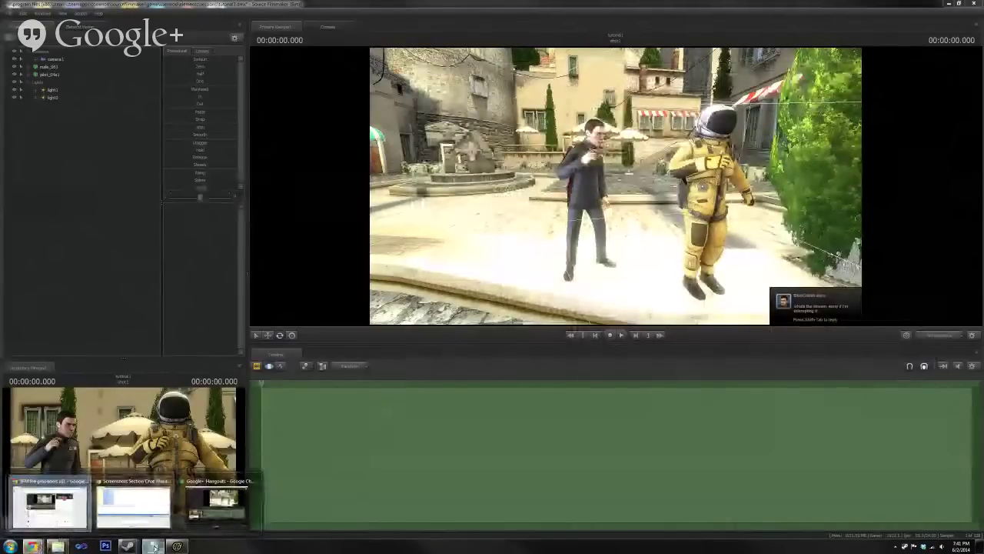
mouse_move(128, 546)
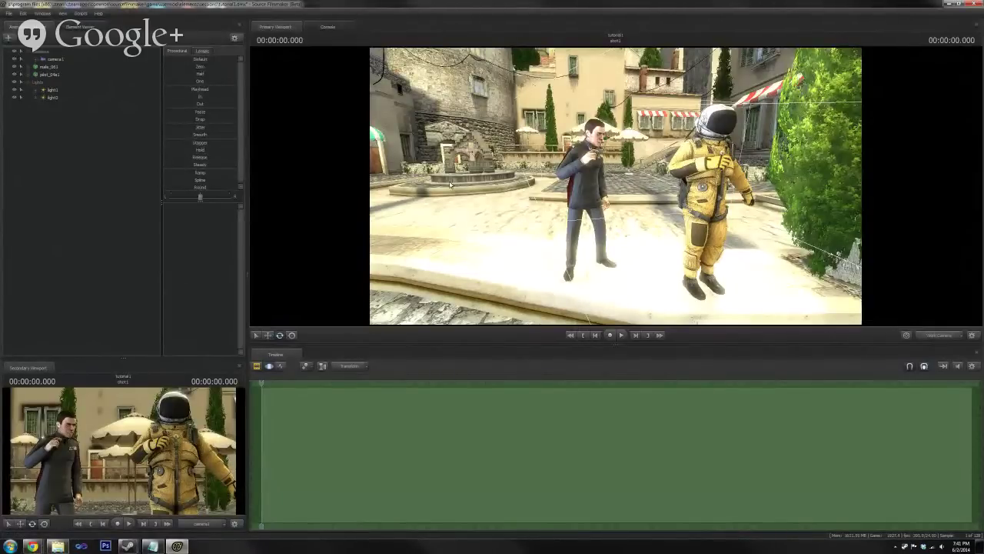
- Try rotating the pilot's helmet joint in a close-up view, and undo the rotation
key(w)
drag(615, 187, 642, 129)
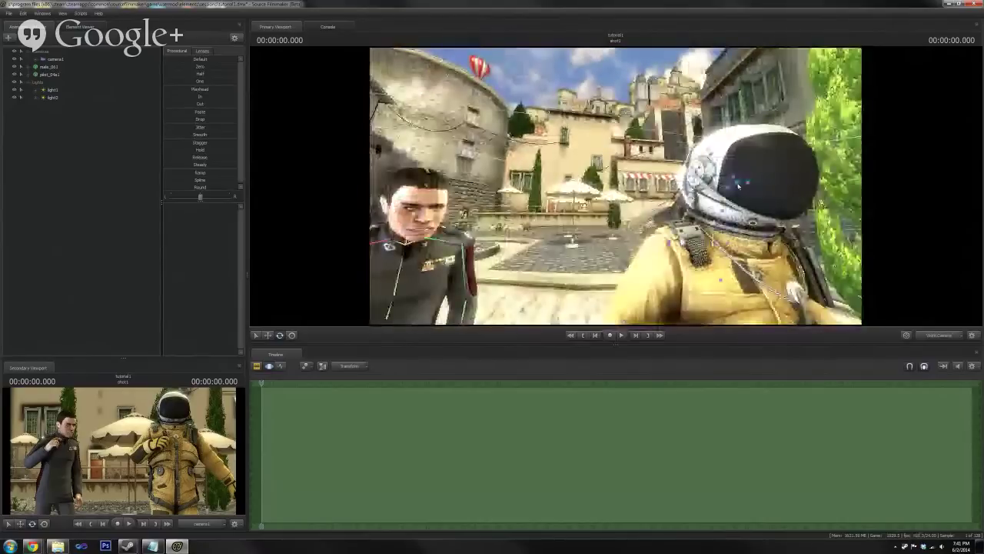
click(740, 183)
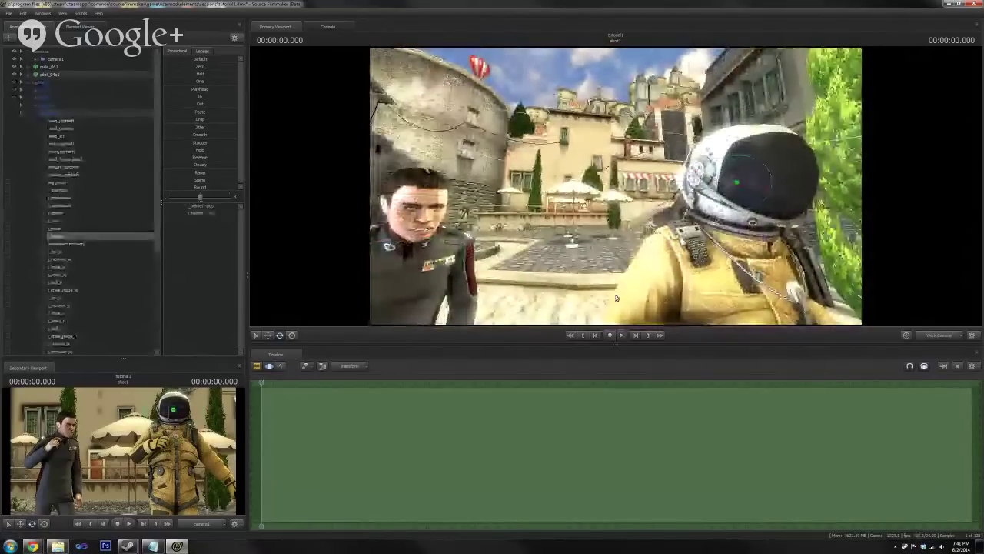
drag(760, 177, 752, 156)
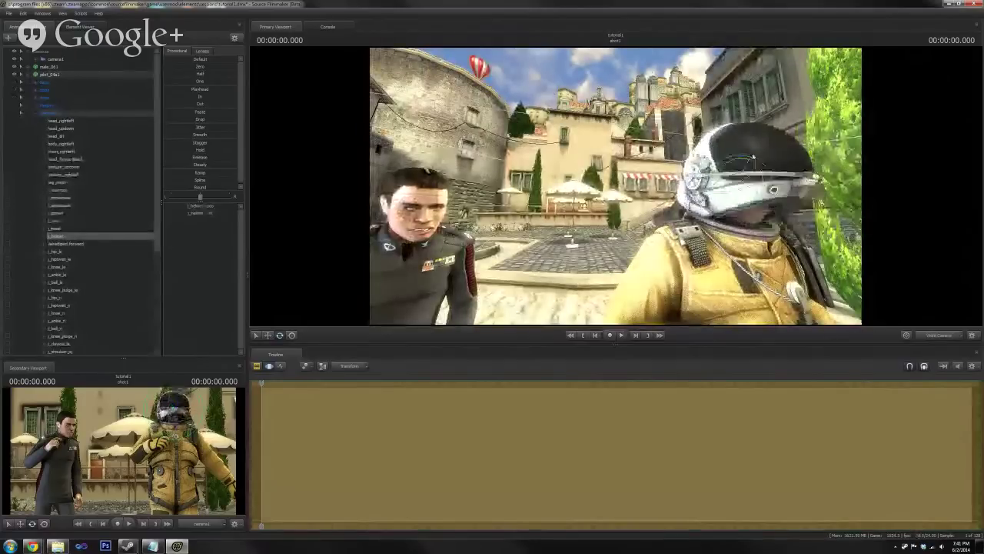
key(ctrl+z)
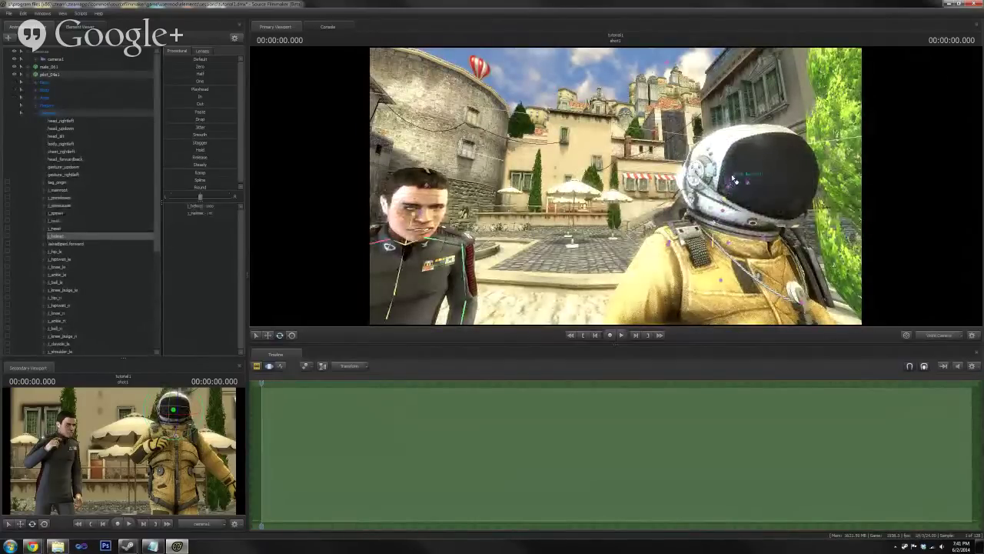
- Rotate the pilot's visor bar joint upward on the helmet, and collapse the pilot's control list
ctrl+click(734, 178)
drag(763, 180, 747, 123)
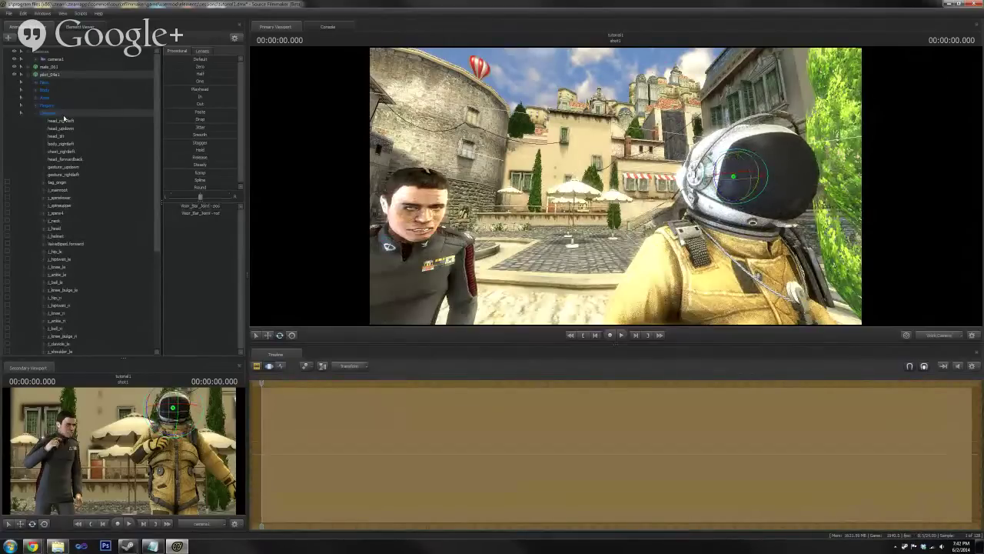
click(31, 75)
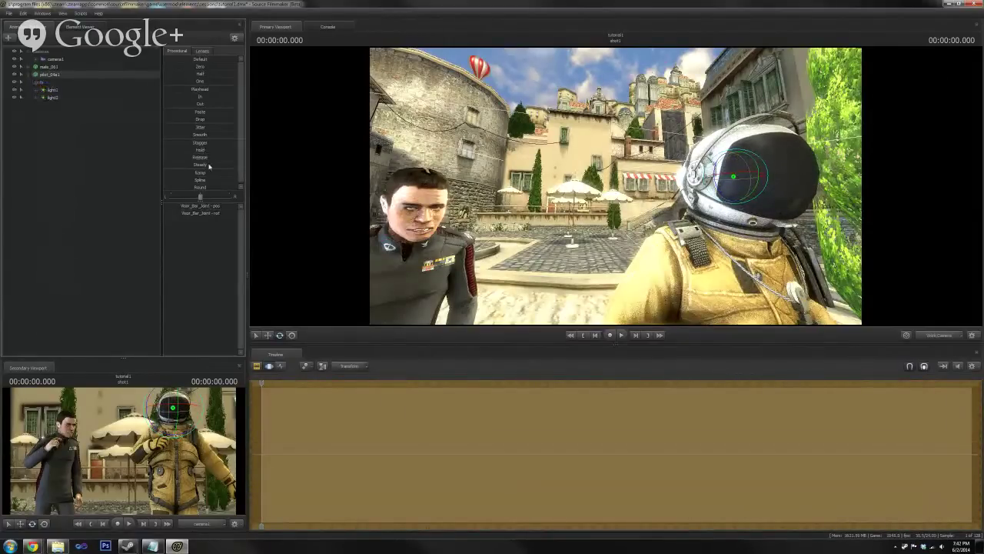
- Change the skin of the male character in the uniform to the second option
drag(647, 225, 618, 189)
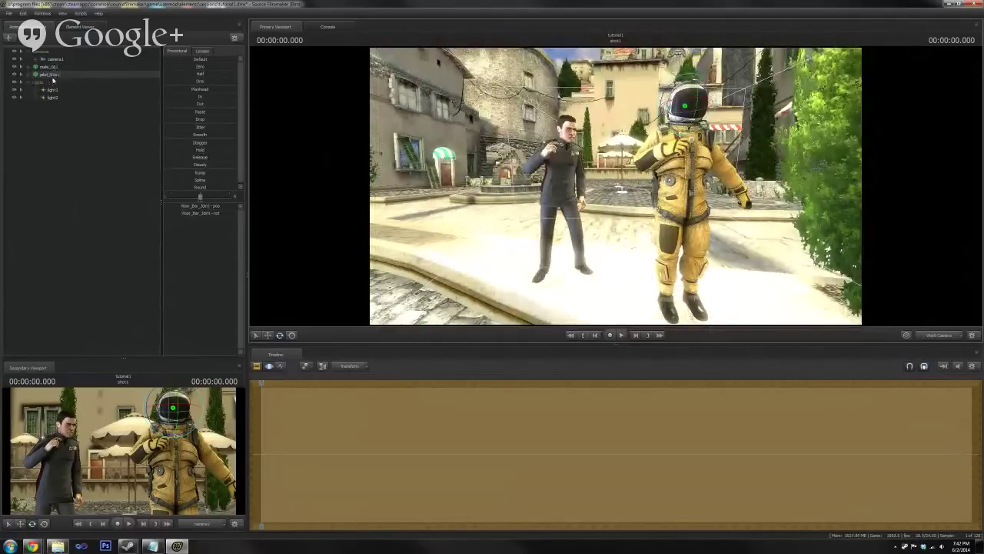
click(51, 68)
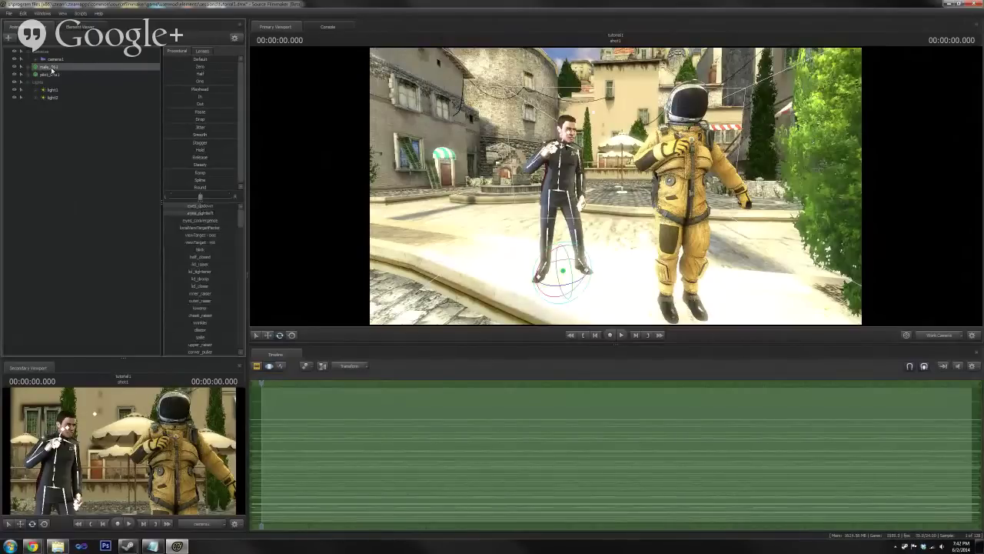
right_click(52, 70)
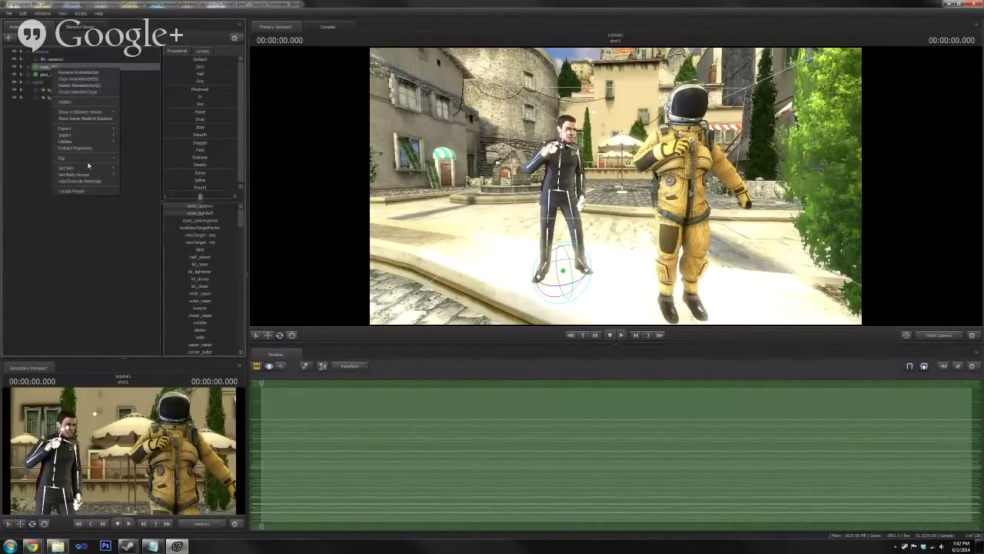
mouse_move(85, 170)
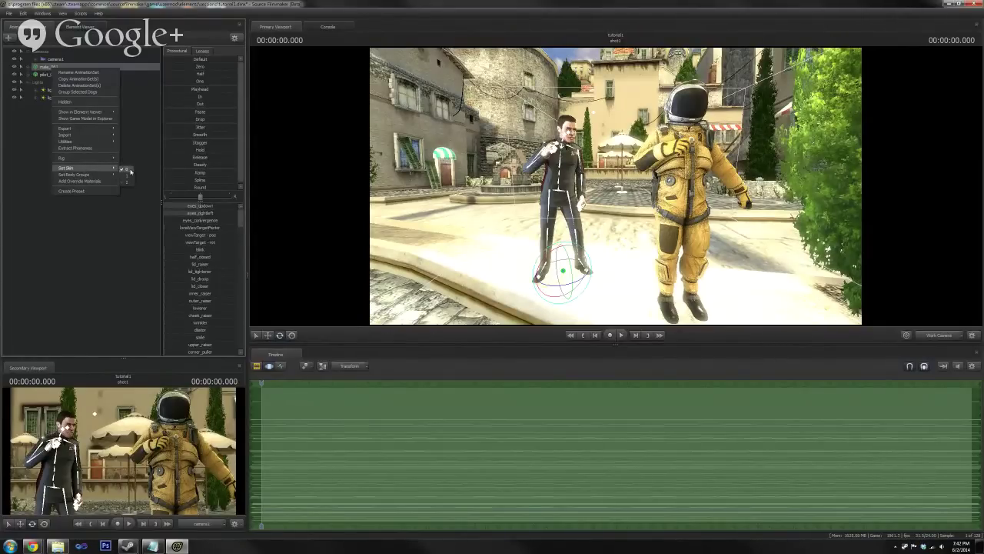
click(129, 176)
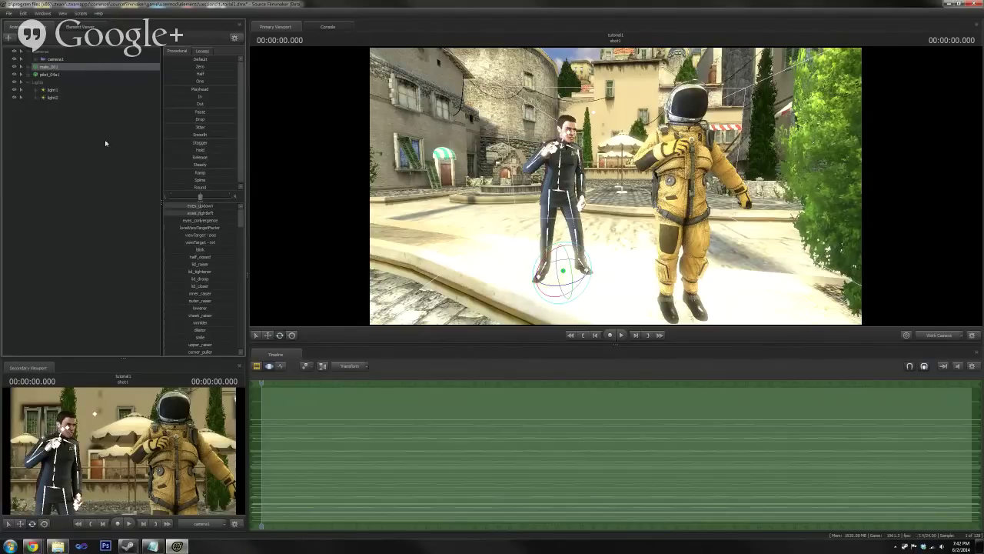
- Turn on the beret in the male character's body groups
right_click(48, 69)
mouse_move(108, 174)
mouse_move(137, 181)
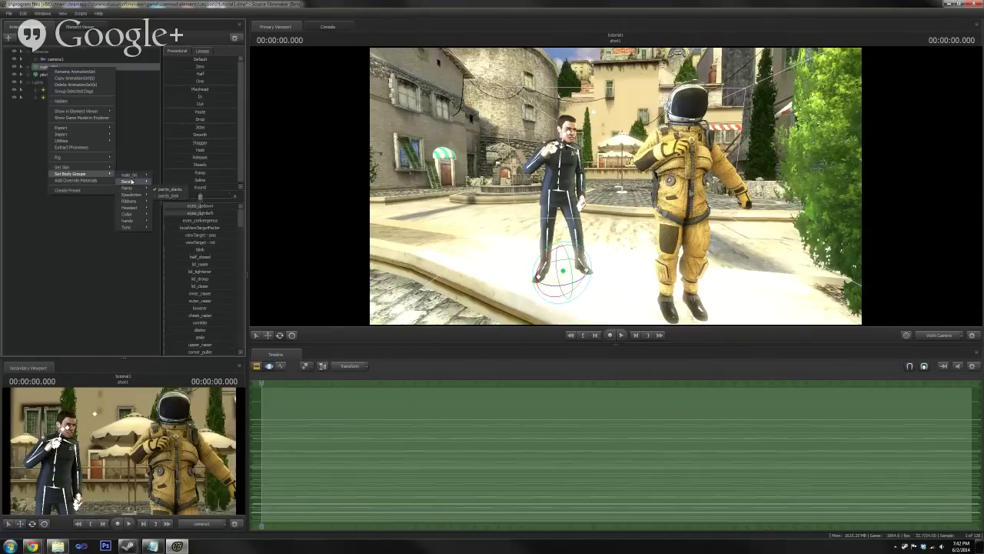
click(172, 195)
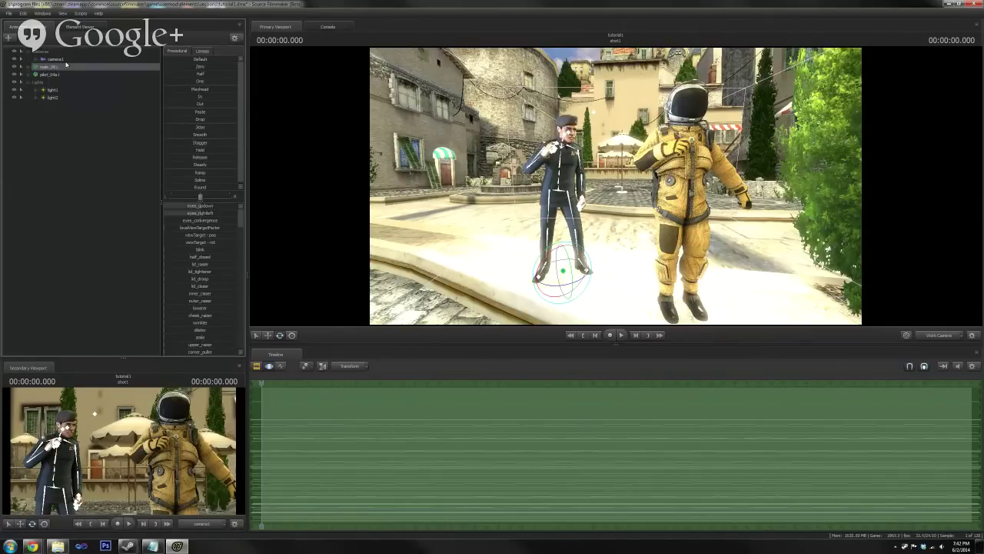
- Set the male character's epaulettes body group to blank
right_click(55, 70)
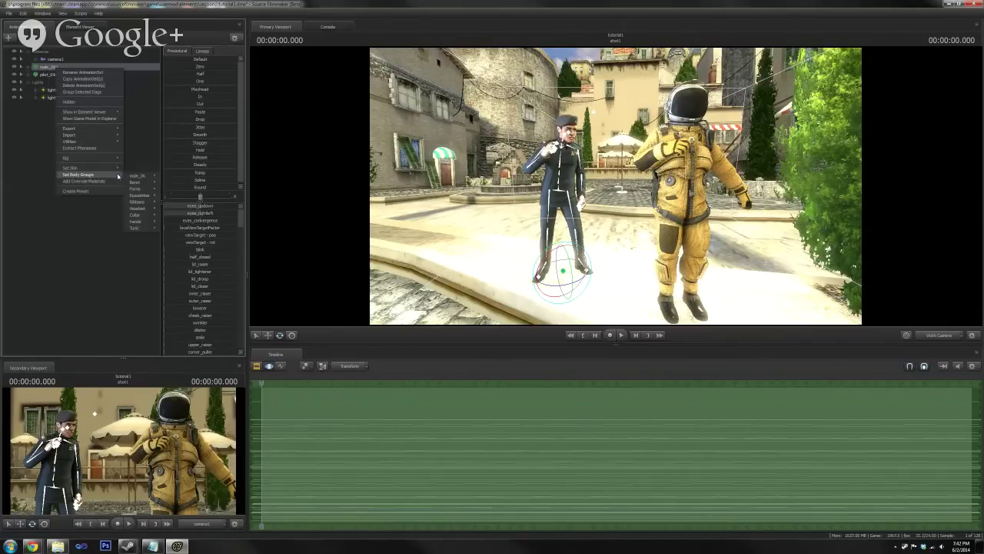
mouse_move(144, 197)
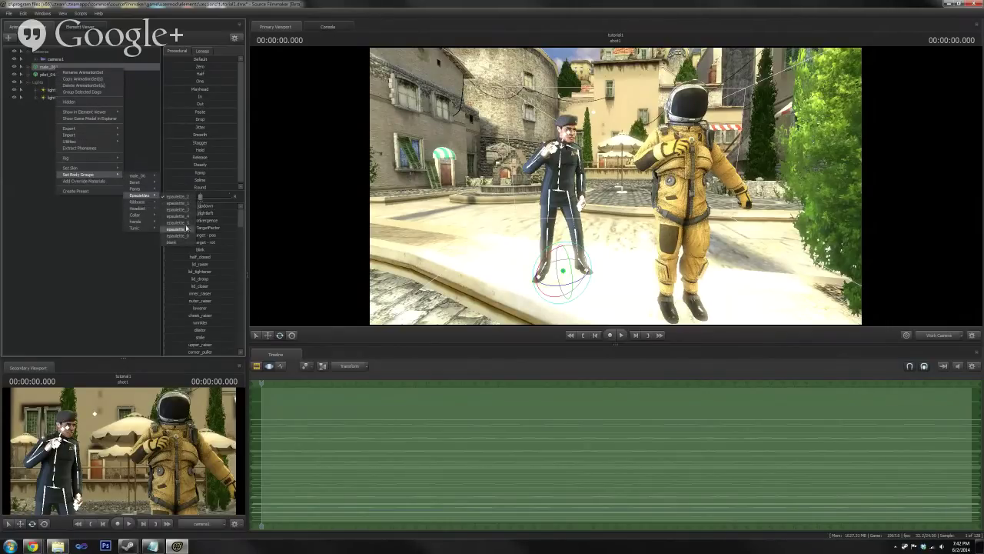
click(179, 242)
- Set the male character's headset body group to the last headset option, and view the shot through camera1
right_click(55, 68)
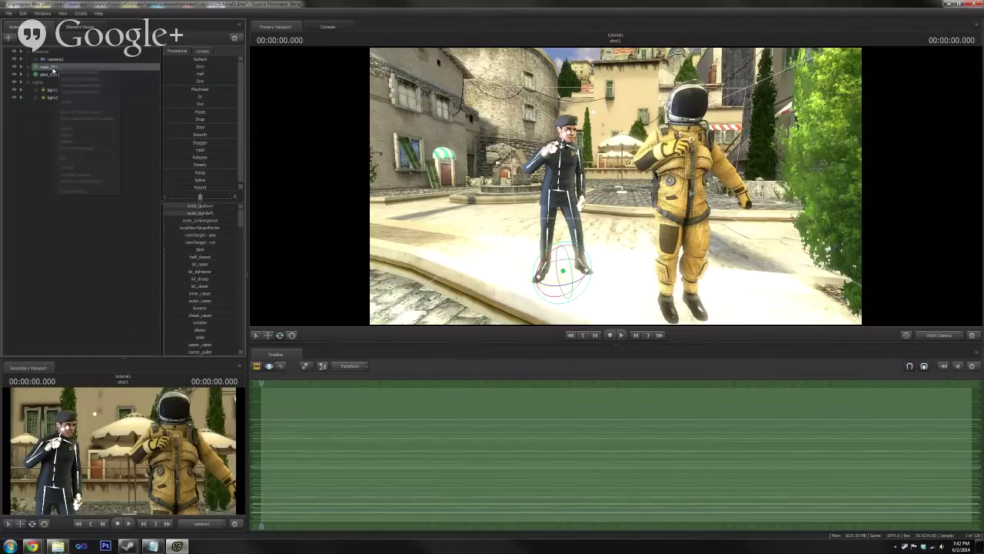
mouse_move(97, 176)
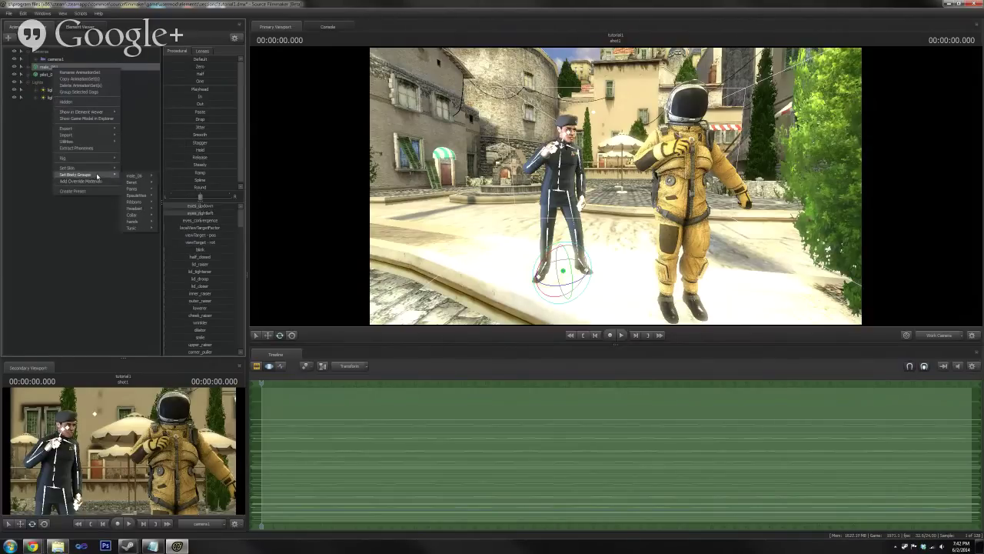
mouse_move(137, 208)
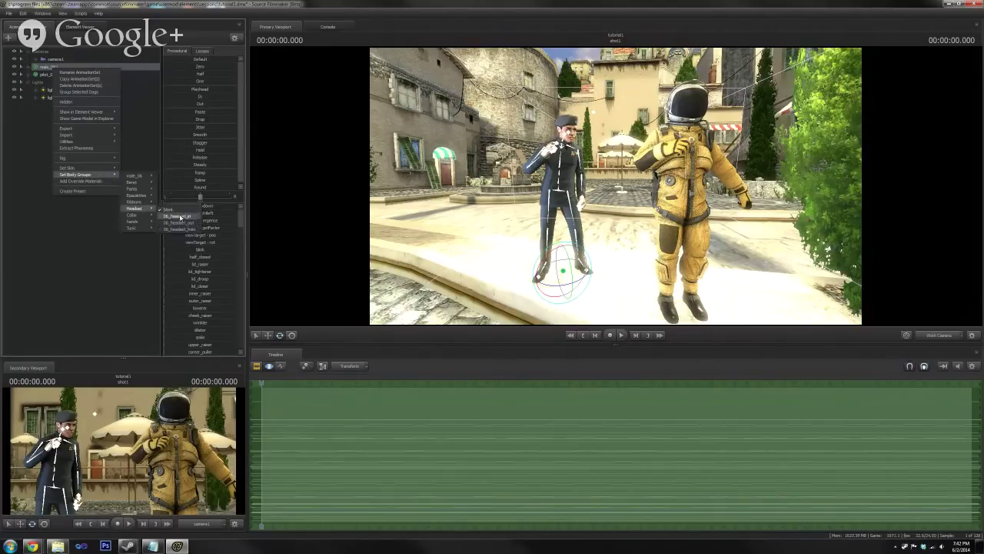
click(189, 229)
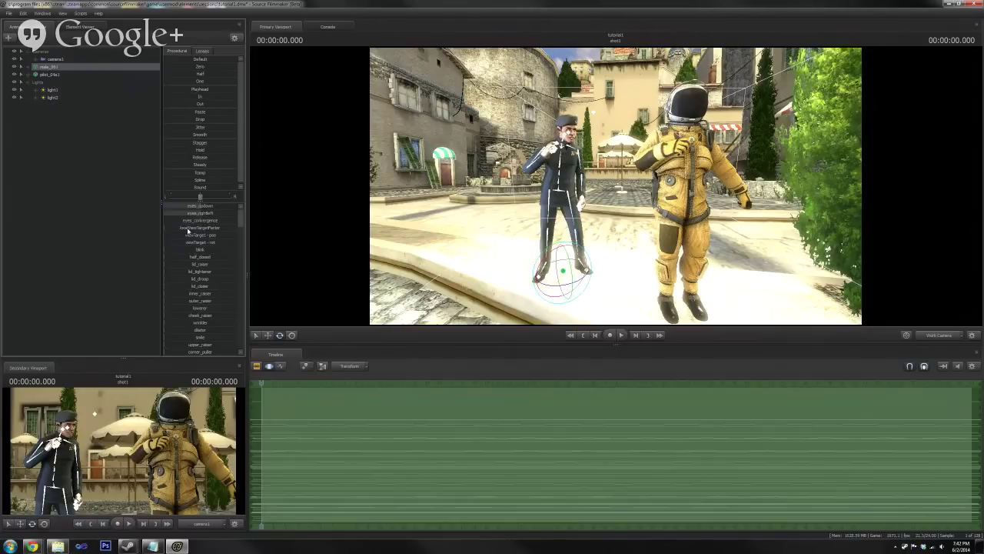
click(933, 335)
click(602, 225)
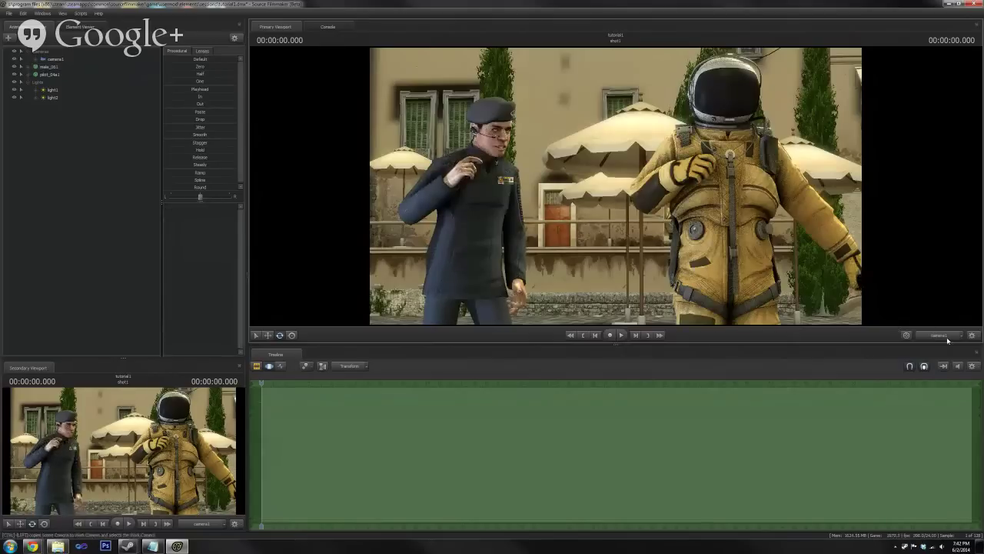
- Try moving the pilot's helmet joint sideways off the body from the work camera, and undo the move
key(ctrl)
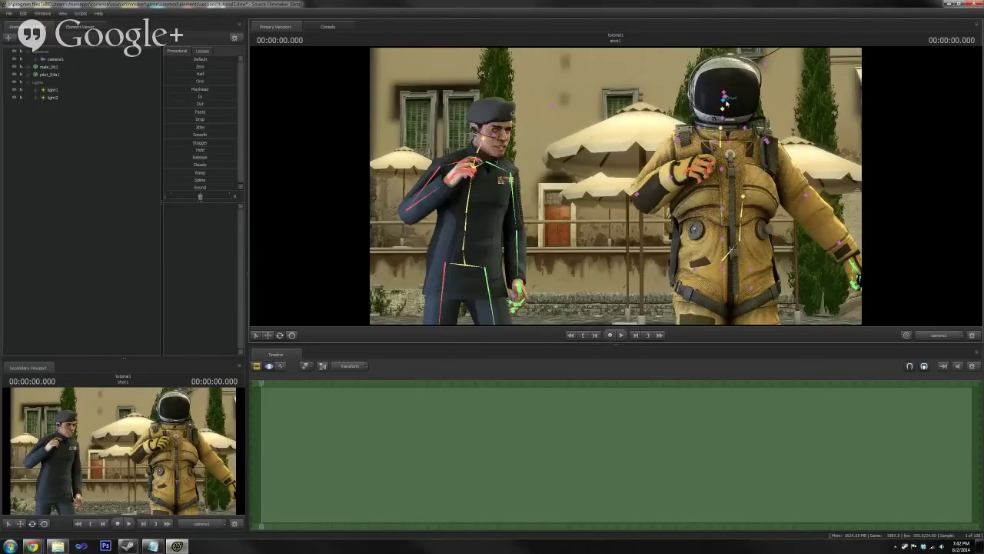
click(50, 75)
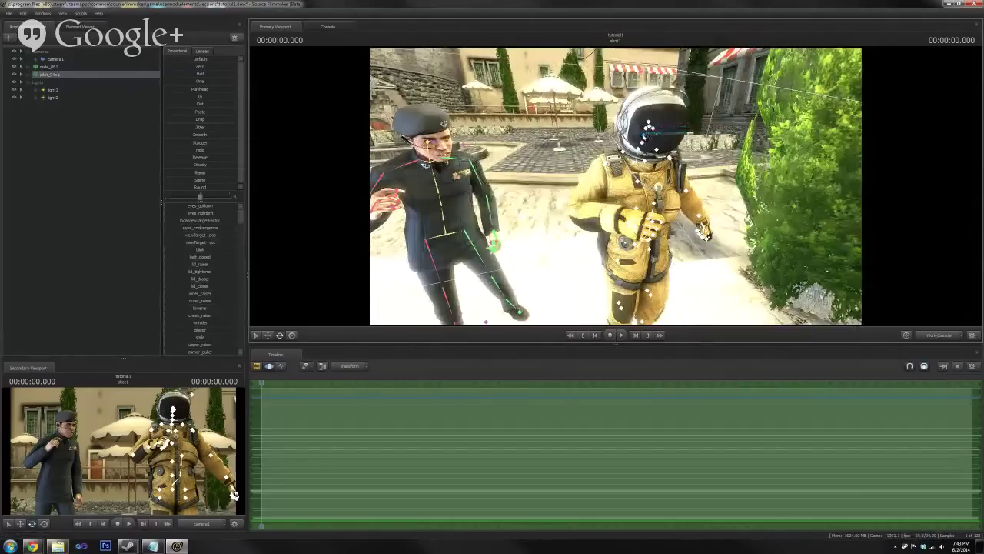
ctrl+click(650, 128)
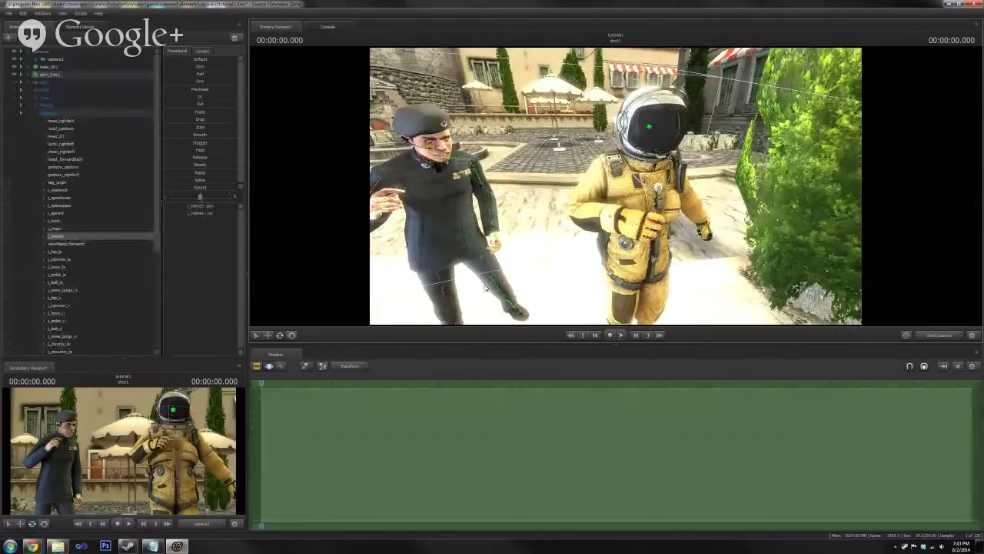
click(268, 335)
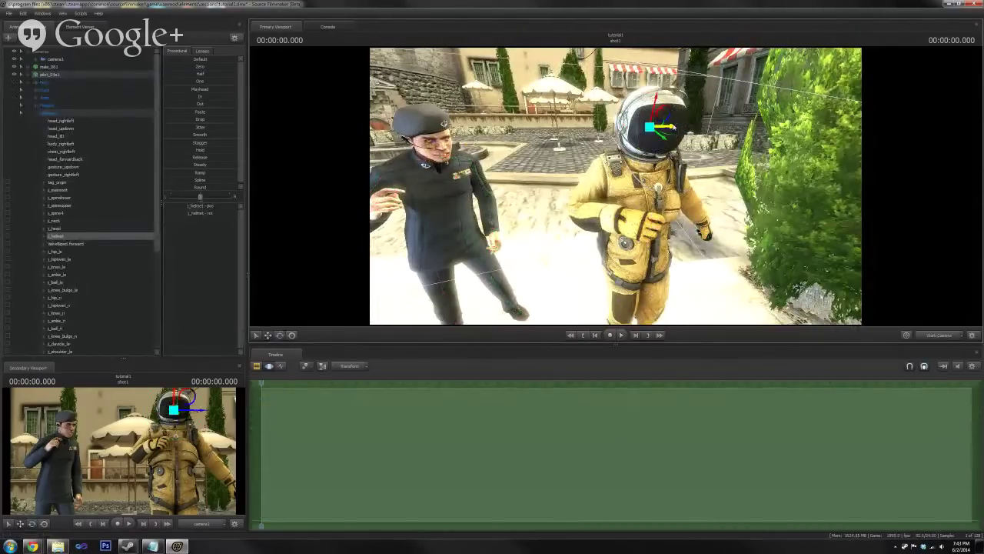
drag(677, 113, 744, 111)
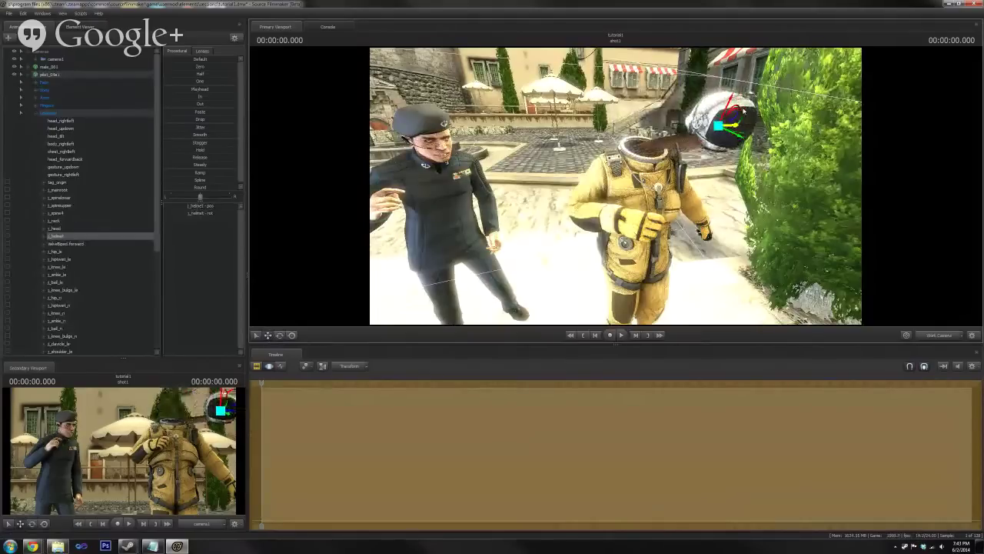
click(765, 113)
key(ctrl+z)
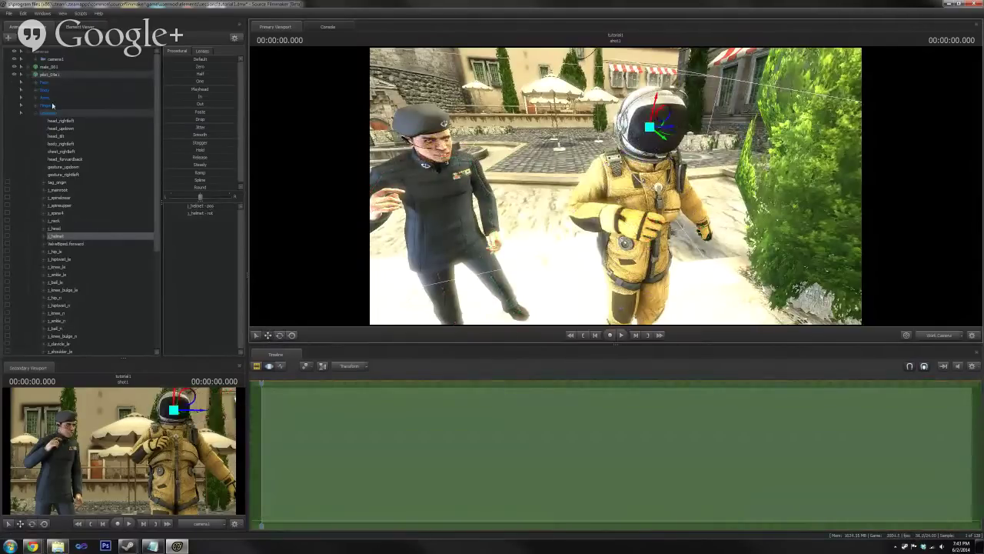
- Set the pilot's visor body group to the visors-up option
right_click(42, 77)
mouse_move(68, 183)
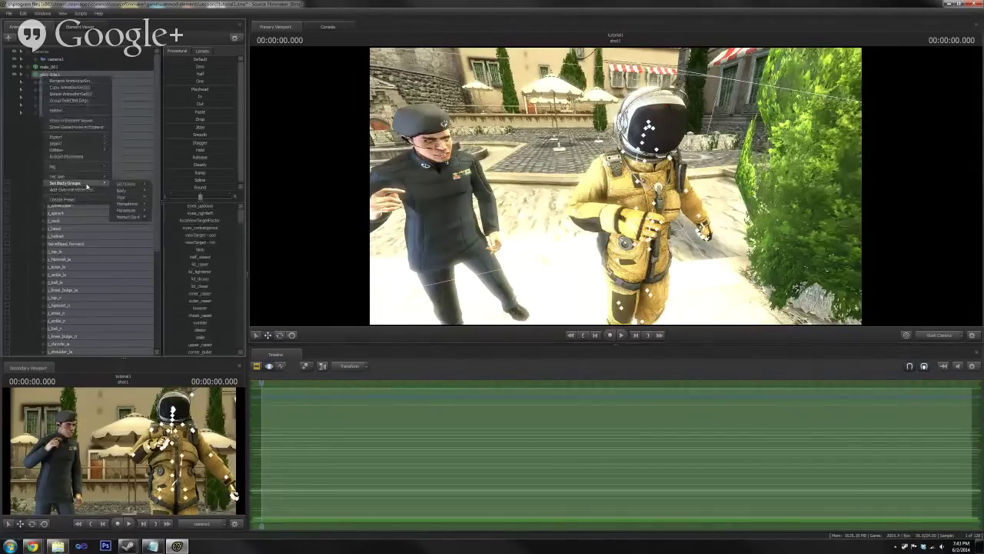
mouse_move(139, 197)
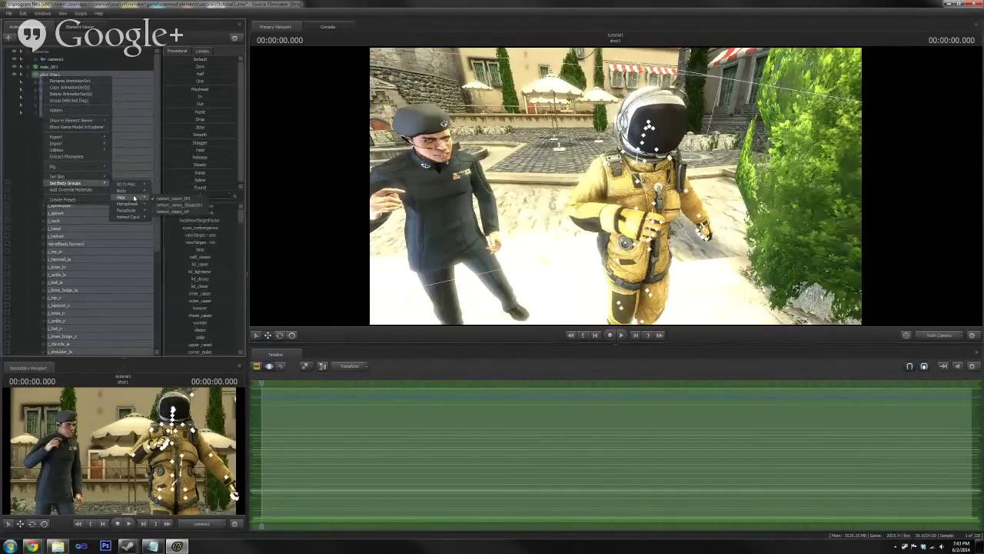
click(188, 212)
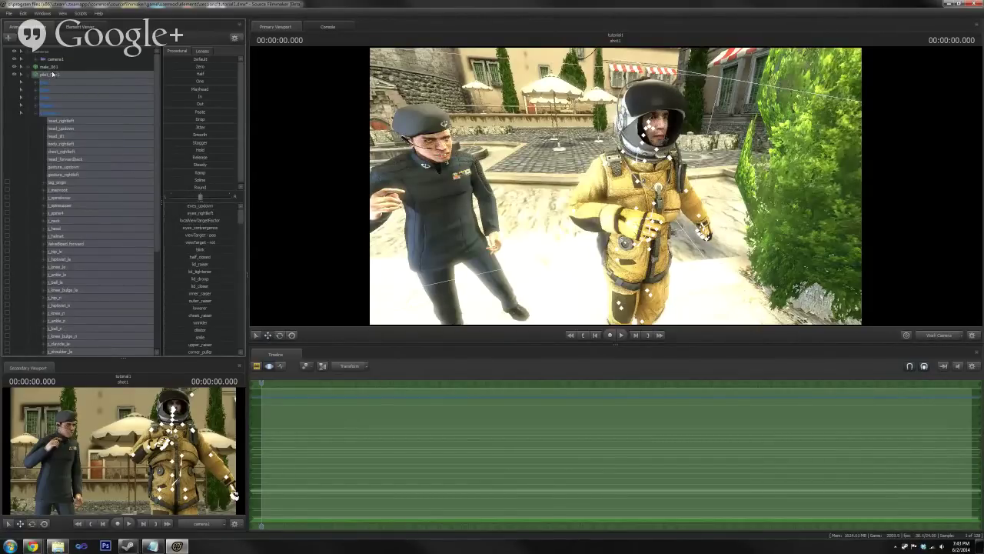
- Change the pilot's skin to the third option
right_click(48, 74)
mouse_move(92, 171)
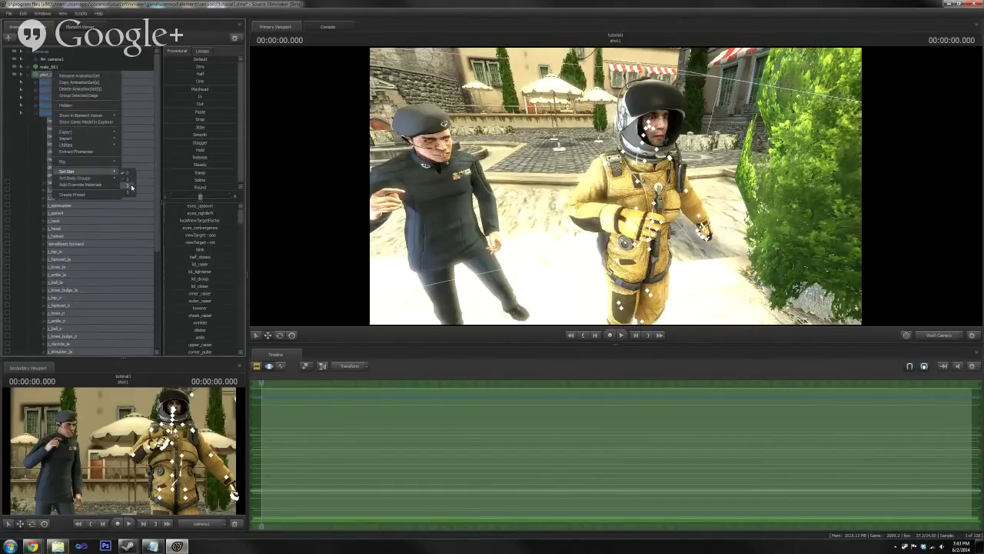
click(131, 187)
- Look through the pilot's body groups and choose body_helmet for the Body group
right_click(51, 77)
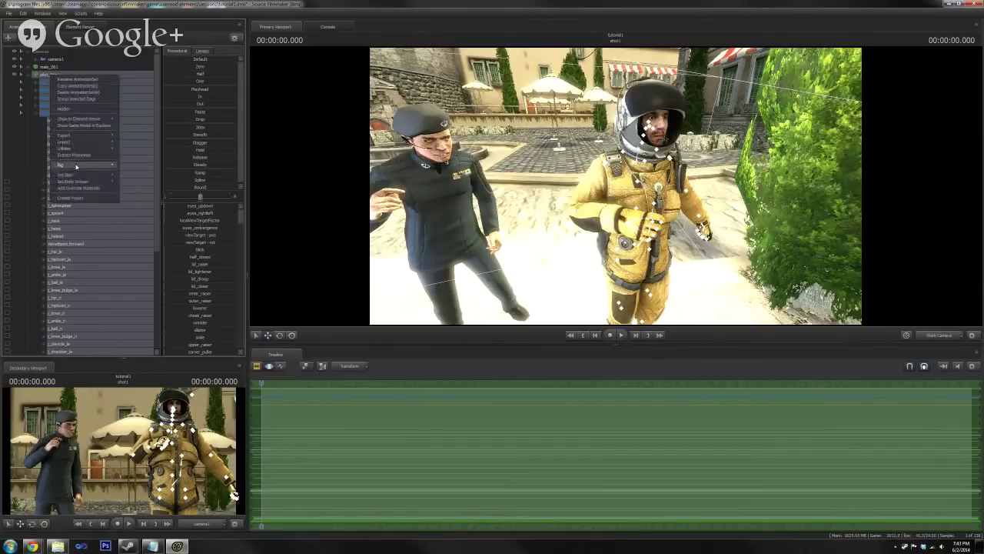
mouse_move(91, 181)
mouse_move(132, 202)
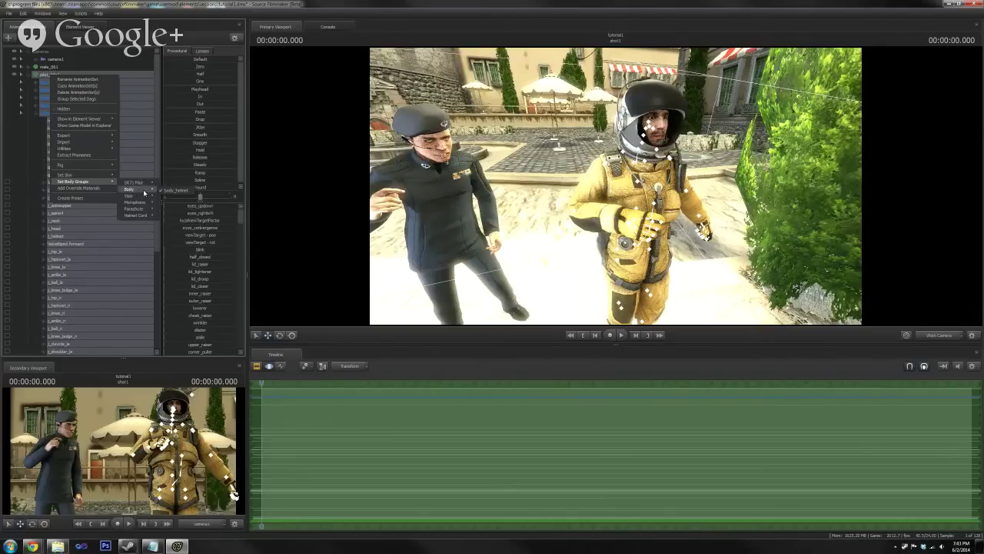
click(175, 190)
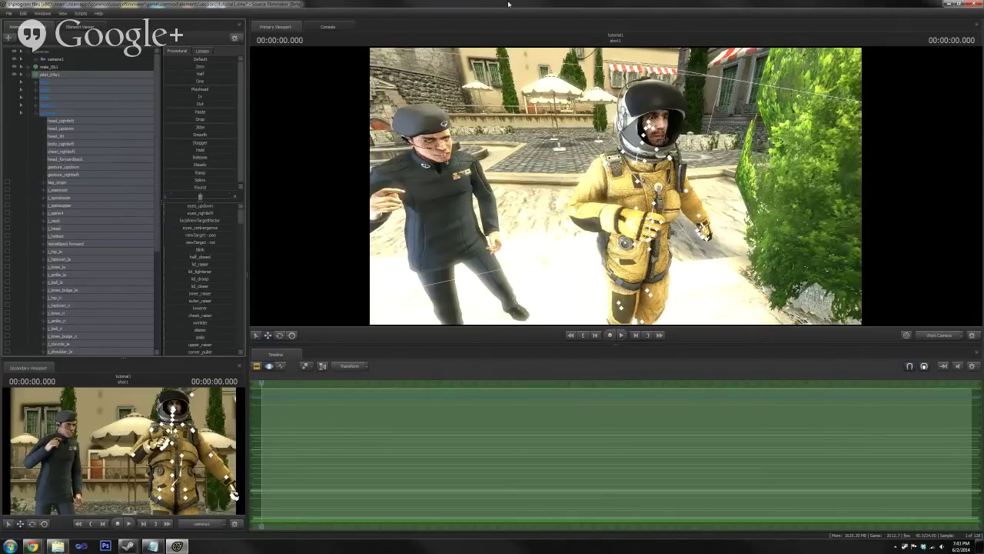
- Rotate the pilot's left shoulder joint in the camera1 view so the arm hangs down beside the body
click(939, 335)
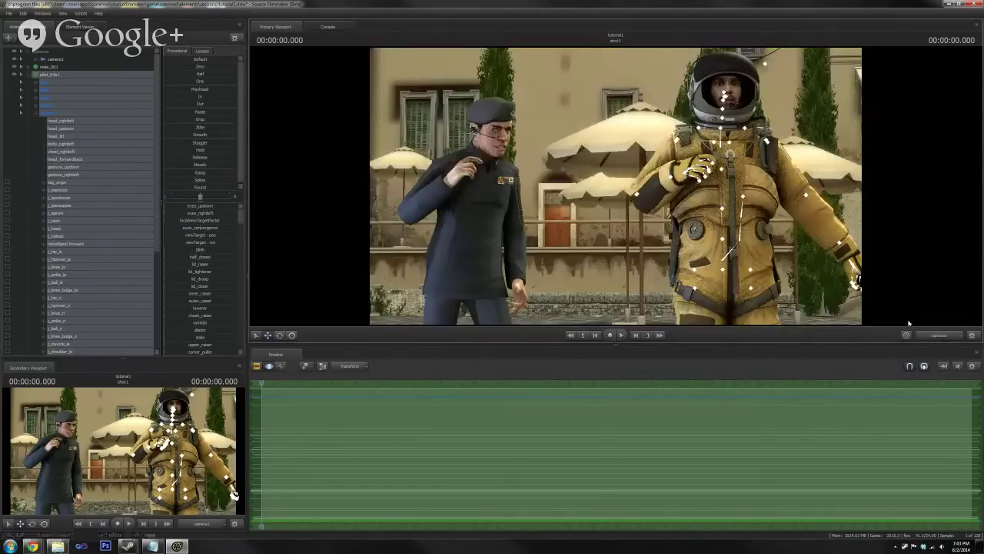
ctrl+click(753, 157)
ctrl+click(755, 156)
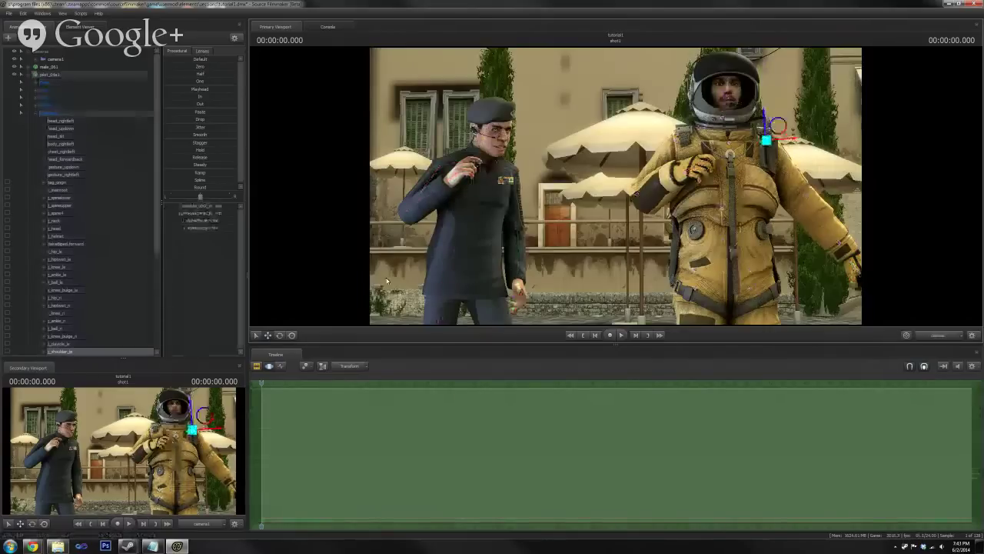
key(e)
drag(767, 114, 785, 116)
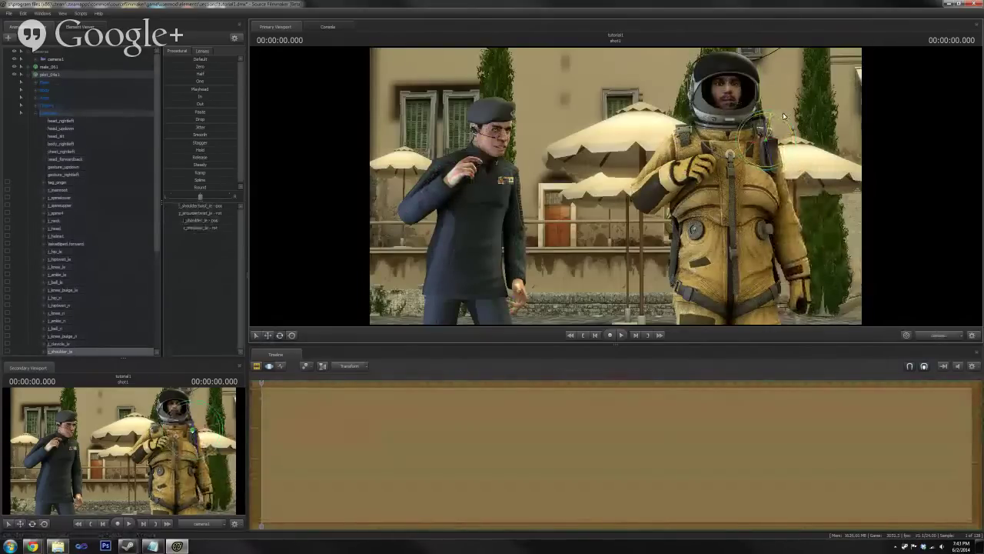
click(784, 116)
- Rotate the pilot's head joint to turn and tilt the face inside the open helmet
key(ctrl)
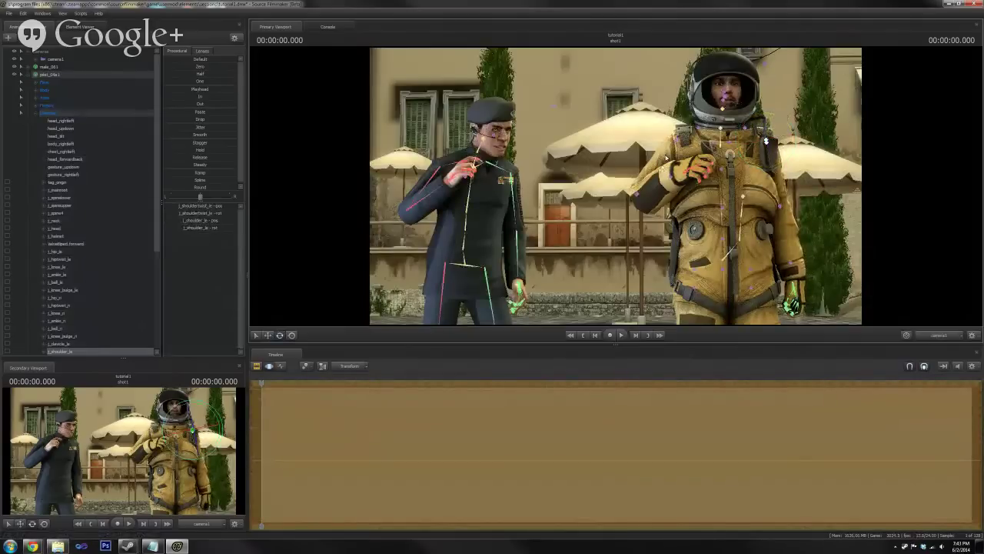
click(723, 112)
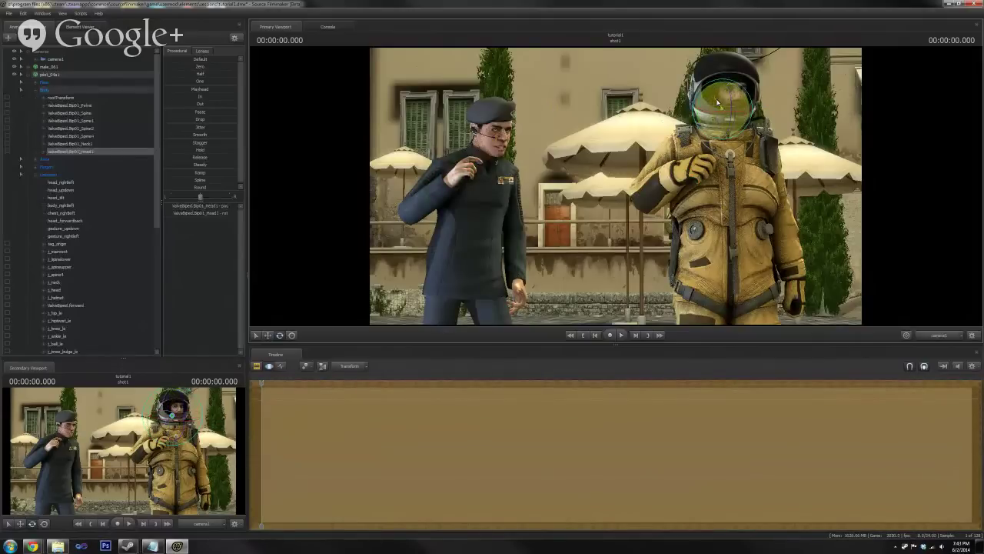
drag(717, 103, 719, 93)
- Move the pilot's viewTarget across to the male character's side so the pilot's eyes look toward him
key(ctrl)
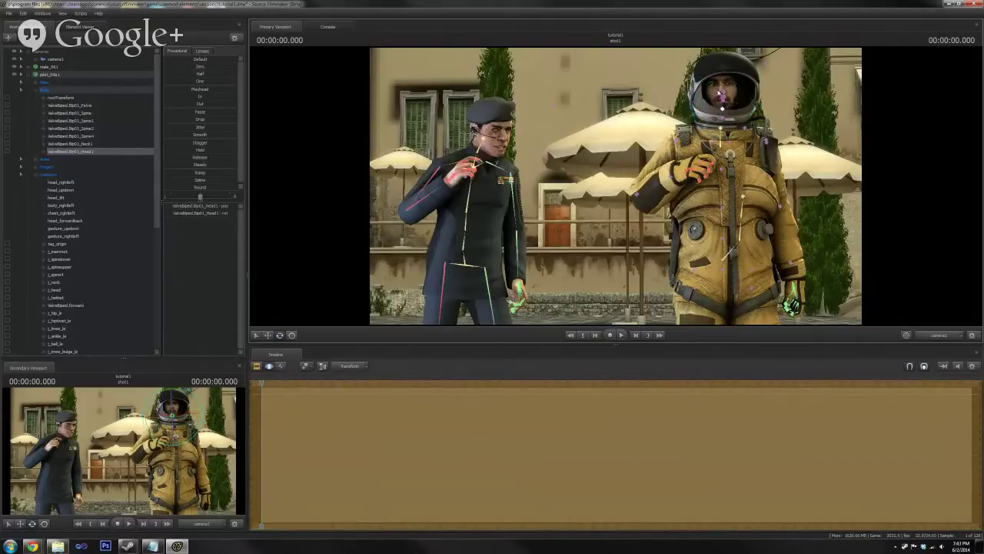
click(767, 63)
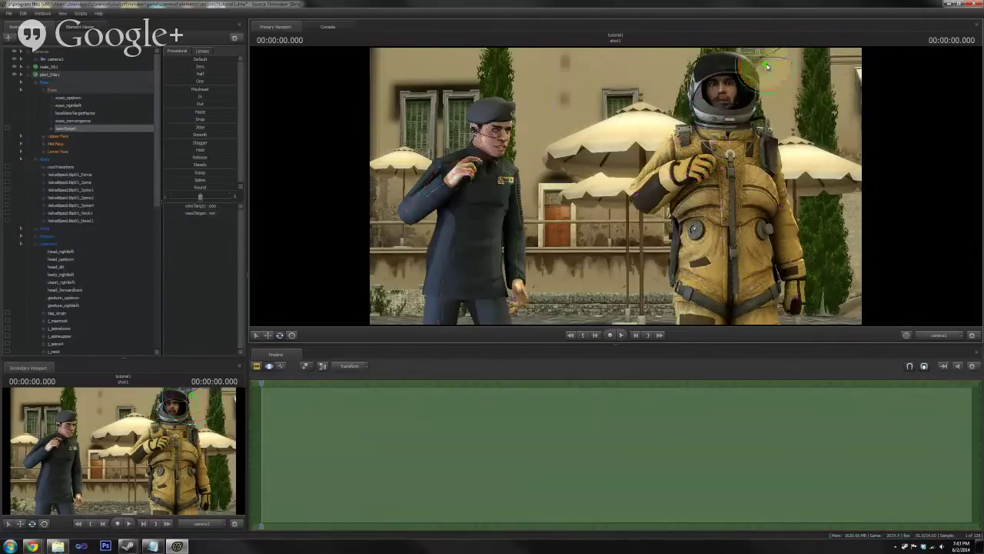
click(268, 335)
drag(802, 69, 610, 65)
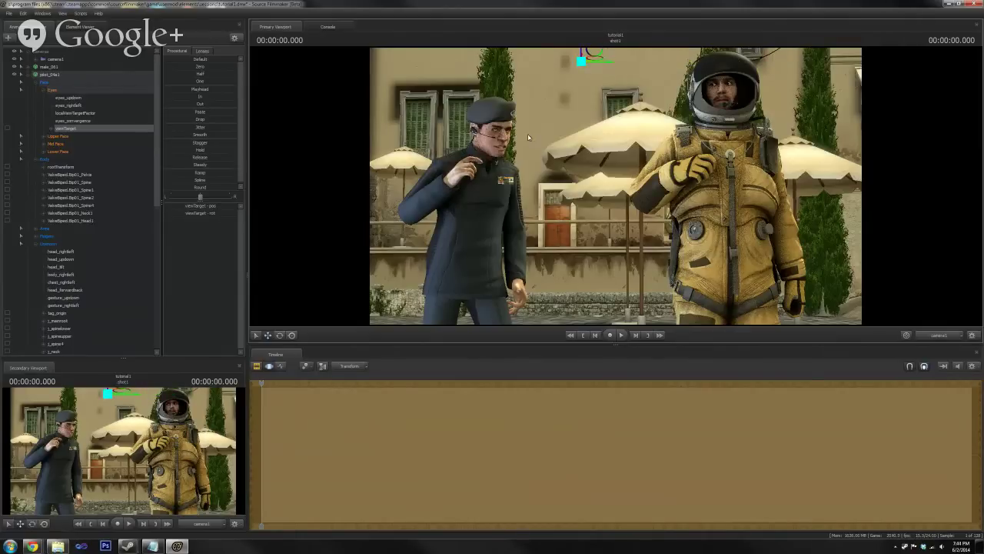
- Adjust the pilot's left shoulder joint slightly and rotate the left elbow joint to swing the forearm outward
click(690, 182)
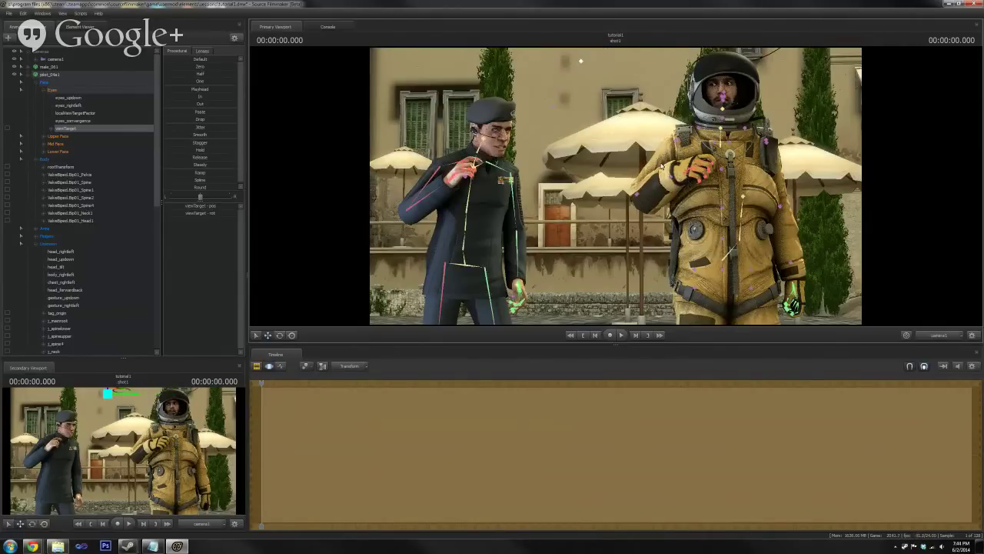
click(765, 139)
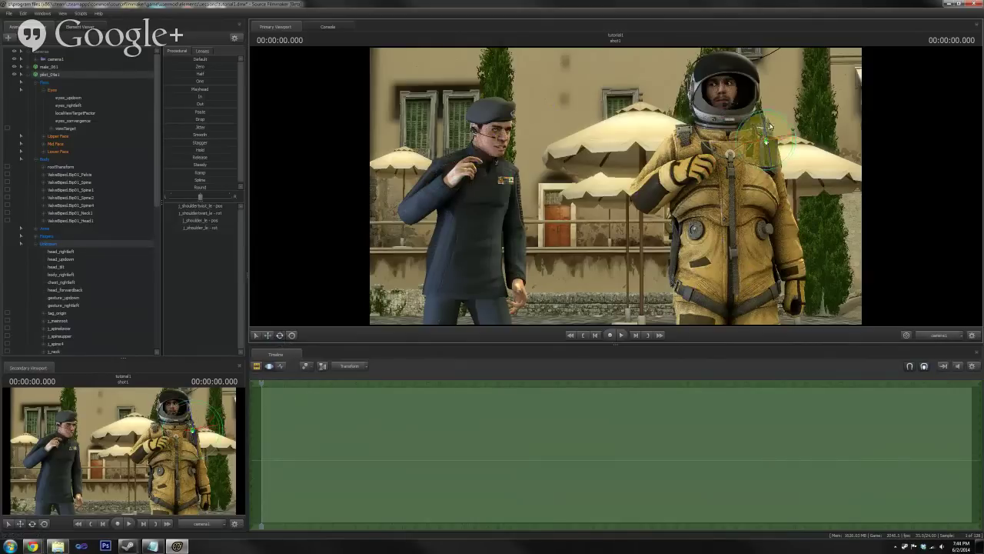
mouse_move(772, 128)
mouse_down()
mouse_move(759, 134)
mouse_move(771, 129)
mouse_up()
ctrl+click(783, 201)
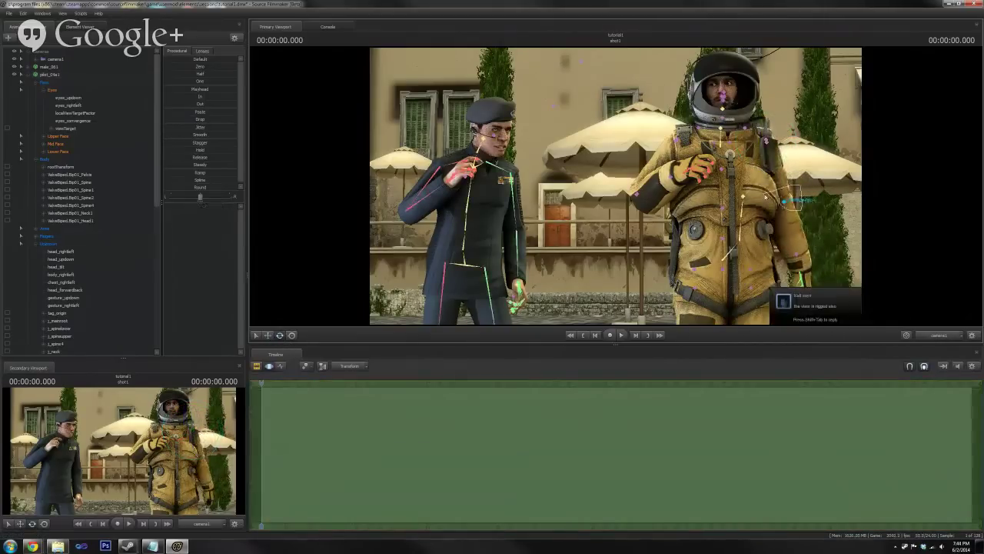
mouse_move(794, 193)
mouse_down()
mouse_move(787, 180)
mouse_move(783, 198)
mouse_up()
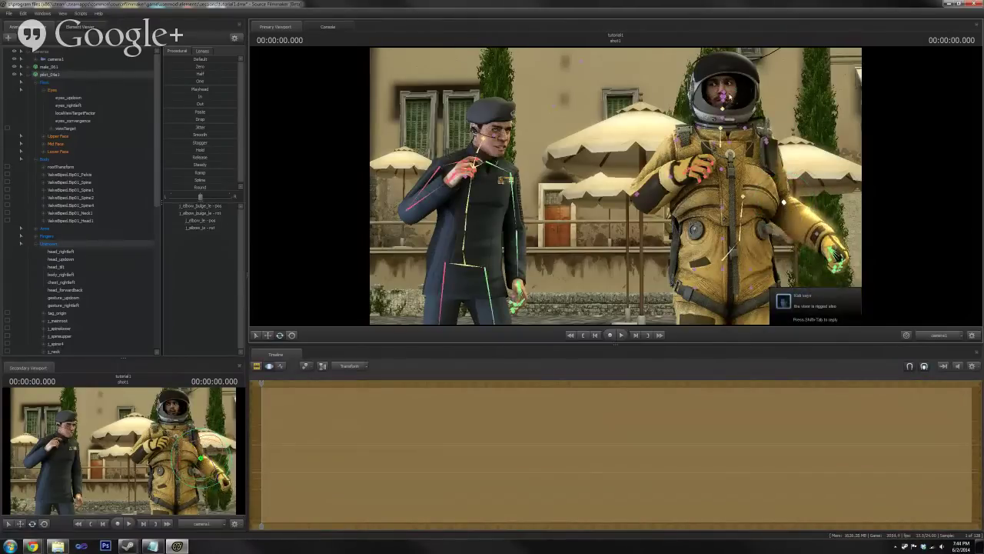
- Select the Visor_Outer_Joint of the pilot's helmet in the control list and rotate it
click(724, 94)
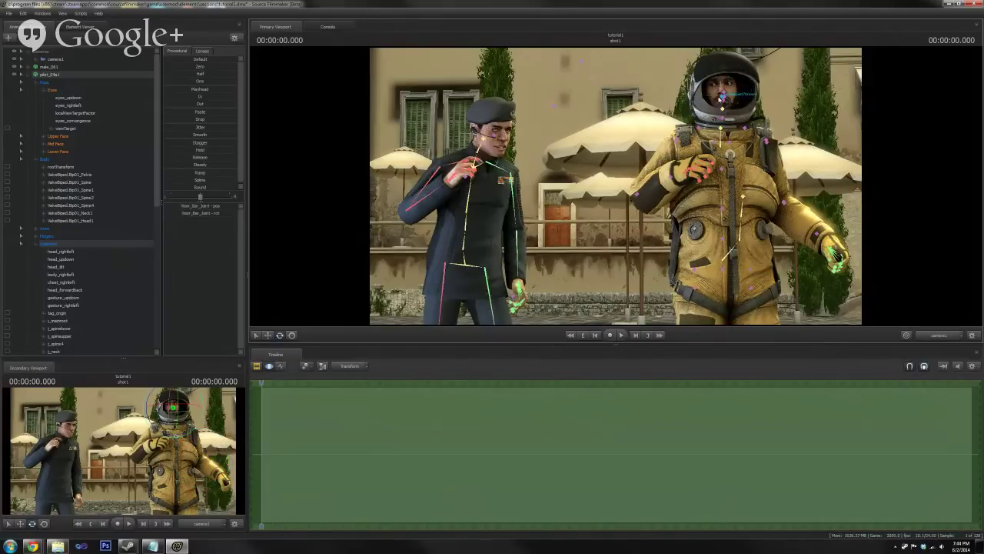
scroll(71, 228, down, 10)
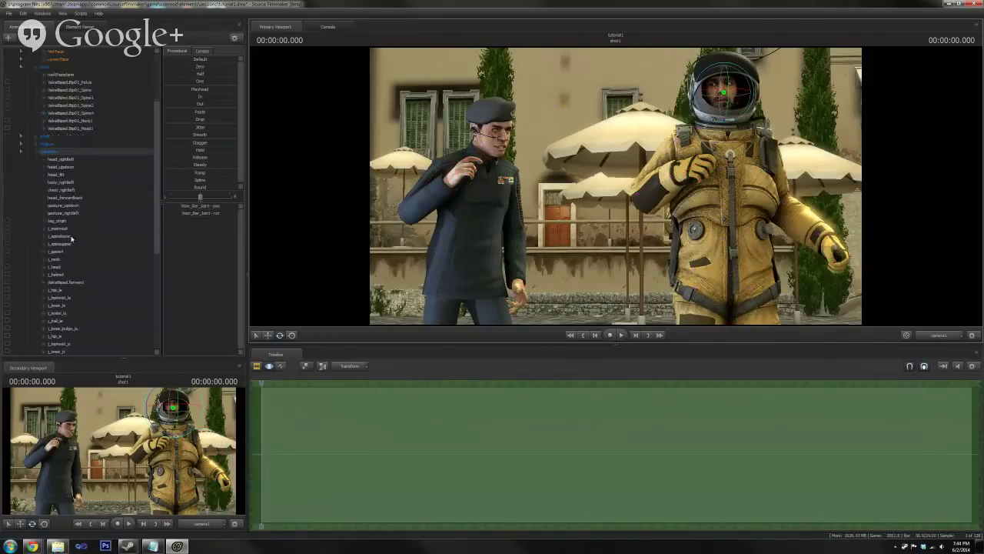
scroll(72, 227, down, 1)
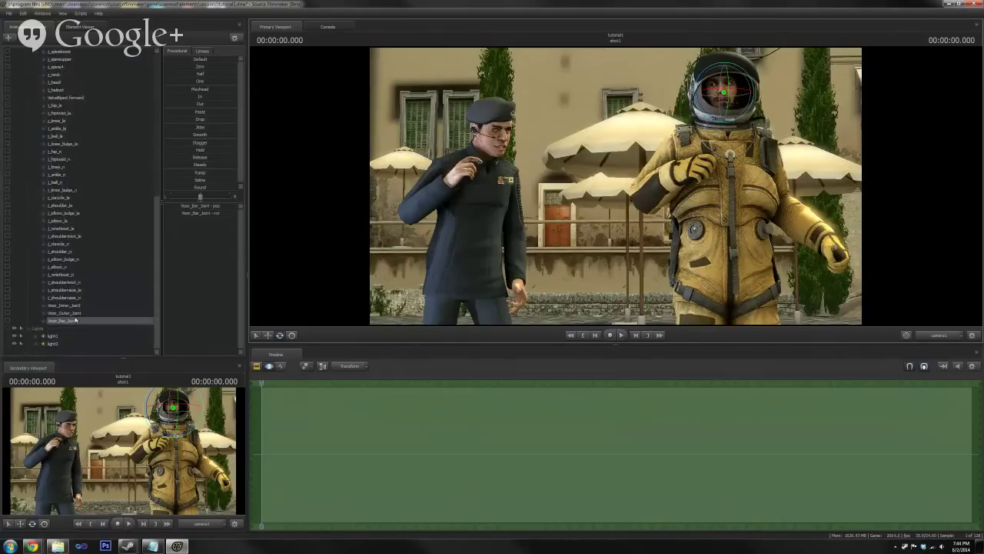
click(72, 314)
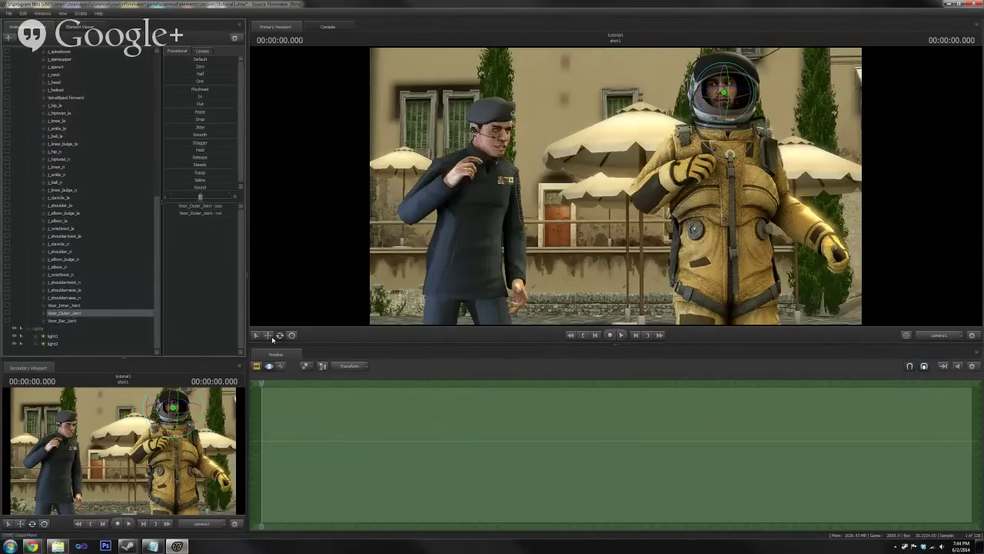
drag(732, 83, 712, 80)
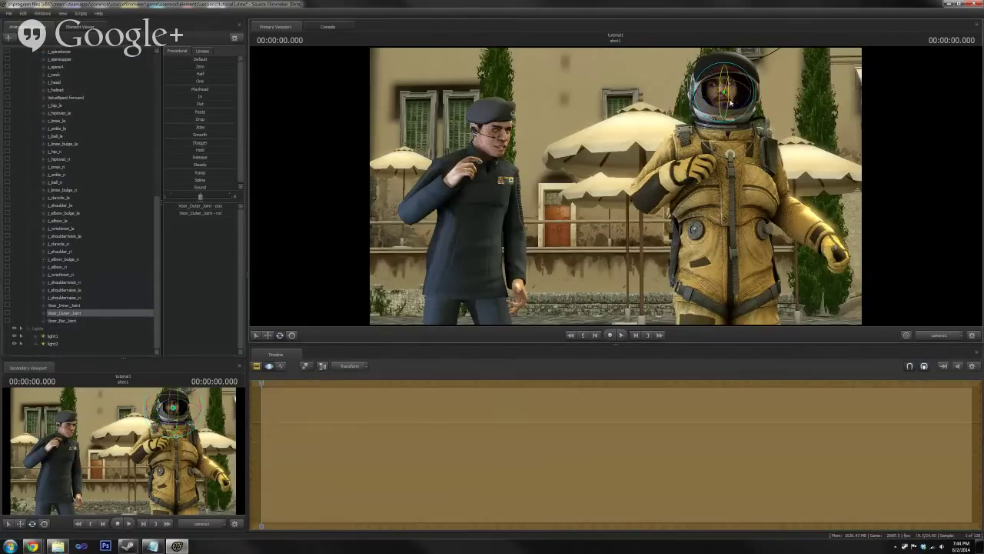
- Change the pilot's Visor body group so the helmet is fitted with its visor
scroll(69, 139, up, 5)
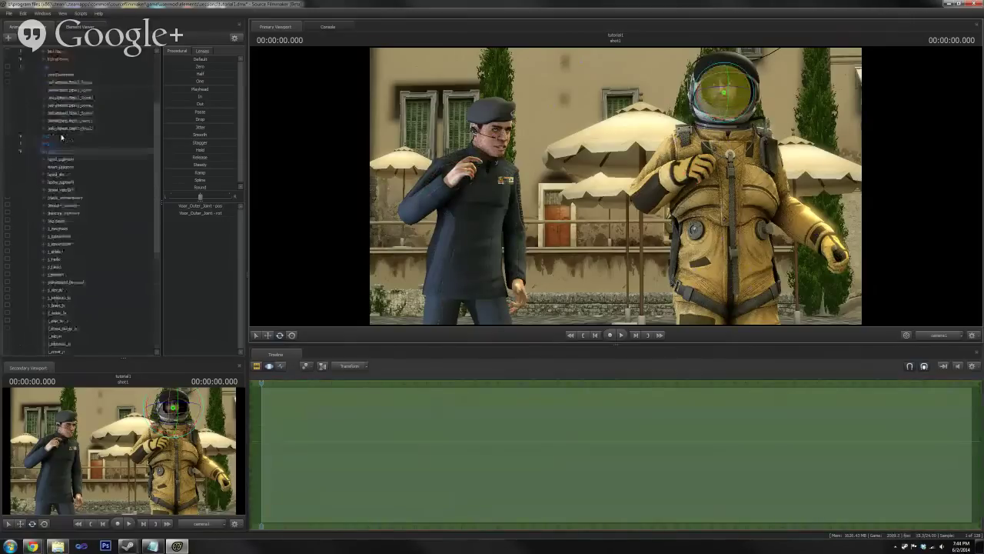
scroll(48, 69, up, 3)
right_click(50, 74)
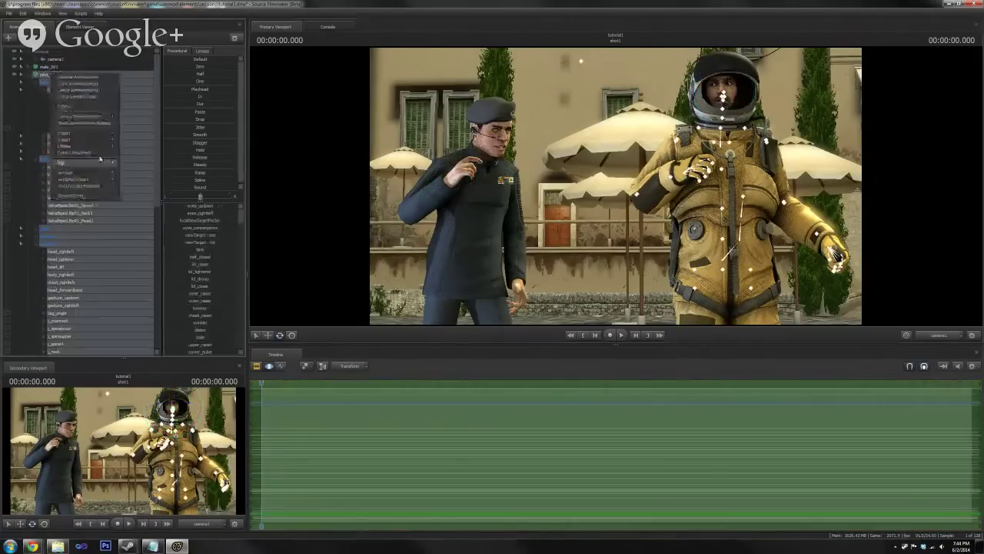
mouse_move(107, 179)
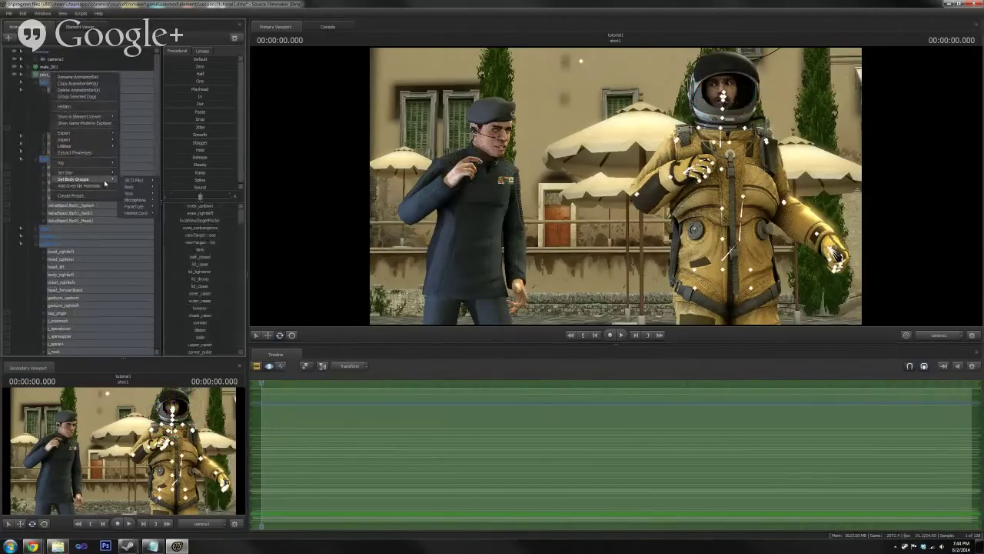
mouse_move(151, 187)
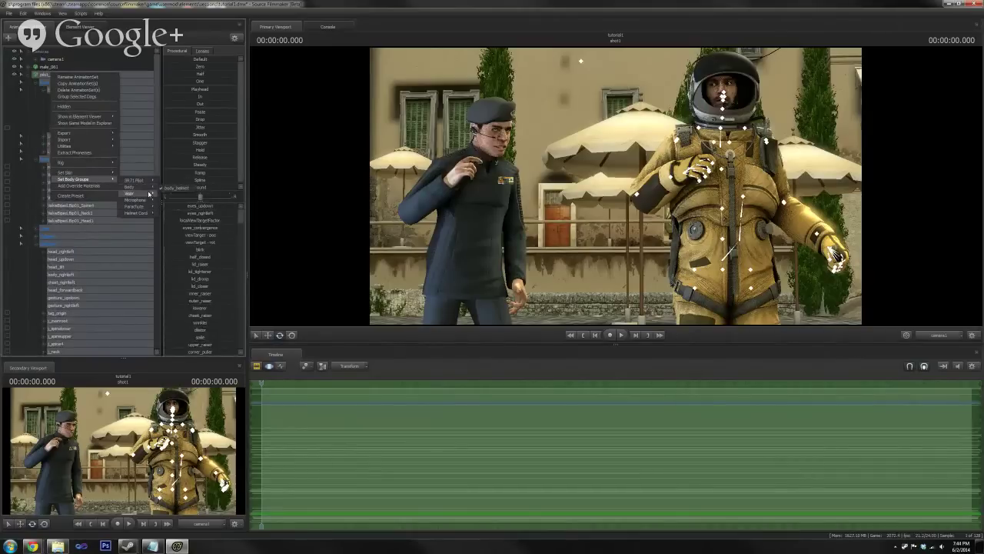
click(182, 199)
- Rotate the pilot's Visor_Outer_Joint to swing the outer visor up from the face
scroll(131, 202, down, 10)
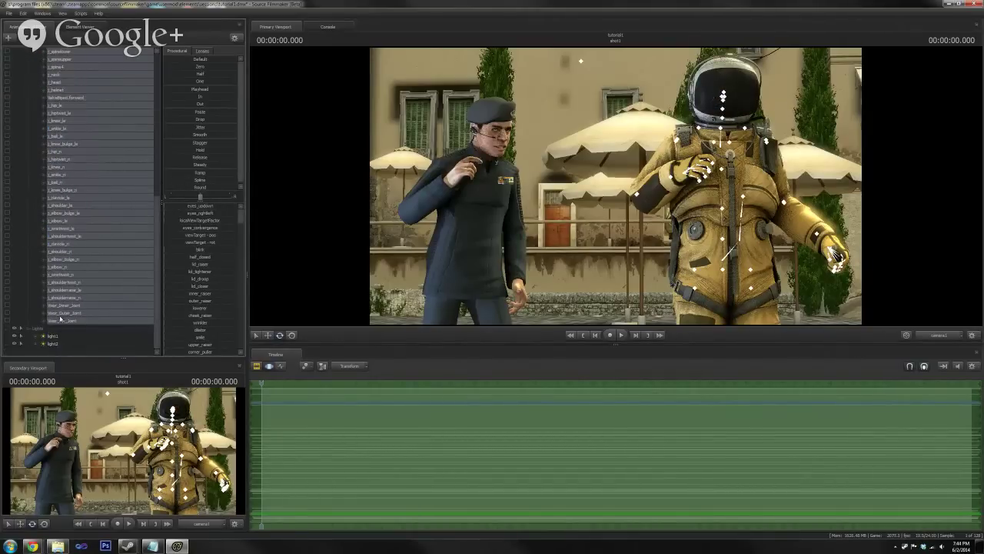
click(72, 313)
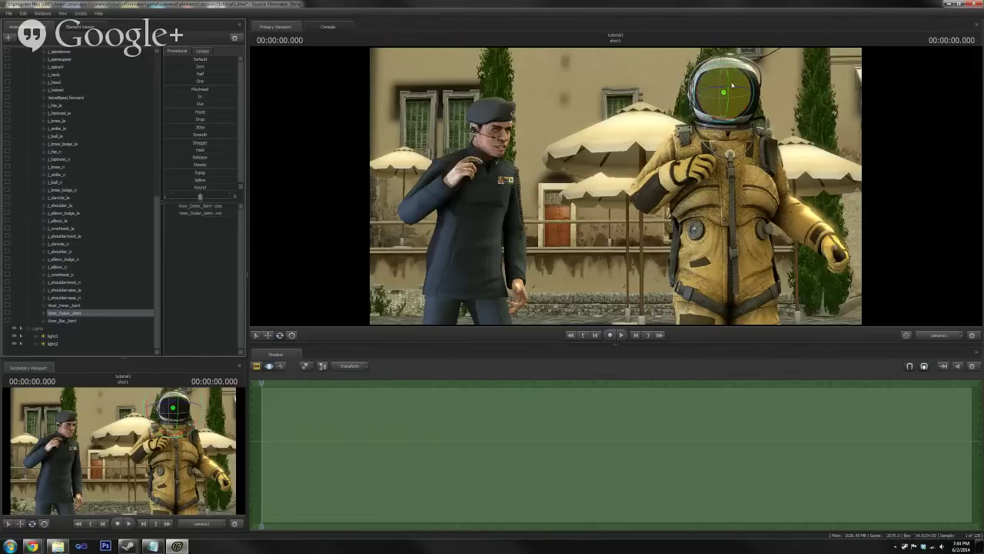
mouse_move(732, 85)
mouse_down()
mouse_move(727, 58)
mouse_move(729, 67)
mouse_up()
- Rotate the pilot's right and left hip twist joints to adjust the stance of the legs
key(ctrl)
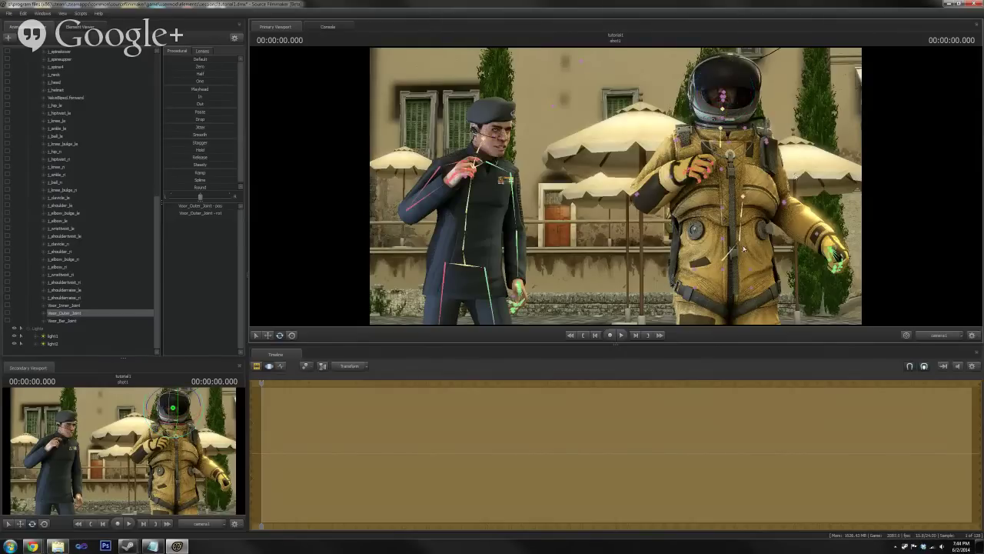
click(685, 285)
click(694, 286)
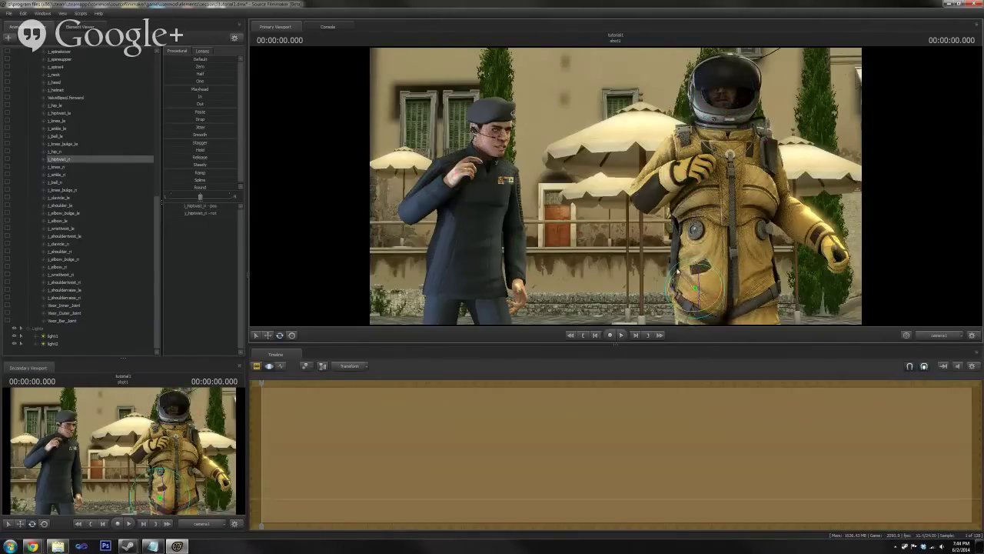
click(747, 282)
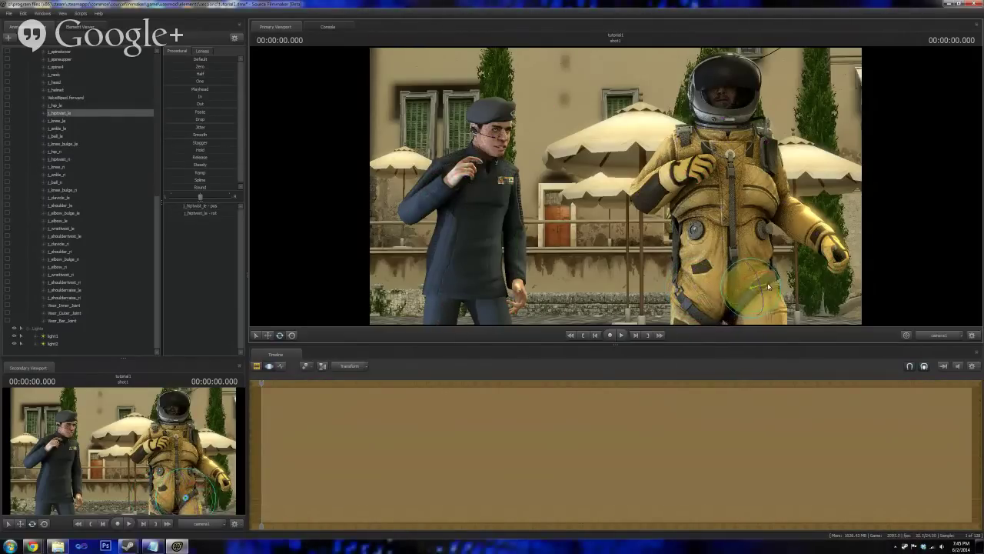
- Rotate the pilot's Visor_Outer_Joint slightly further up to clear the outer visor from the helmet opening
key(ctrl)
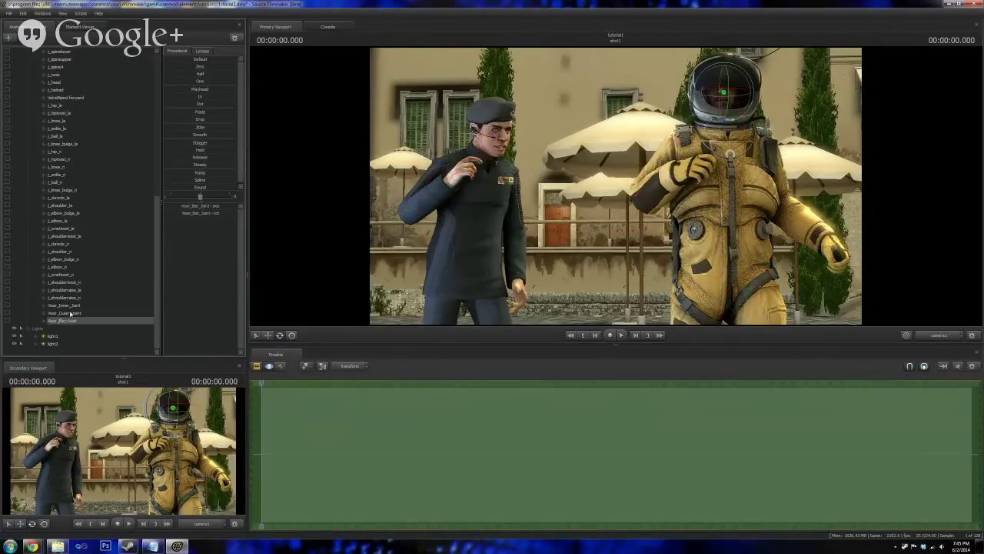
click(73, 313)
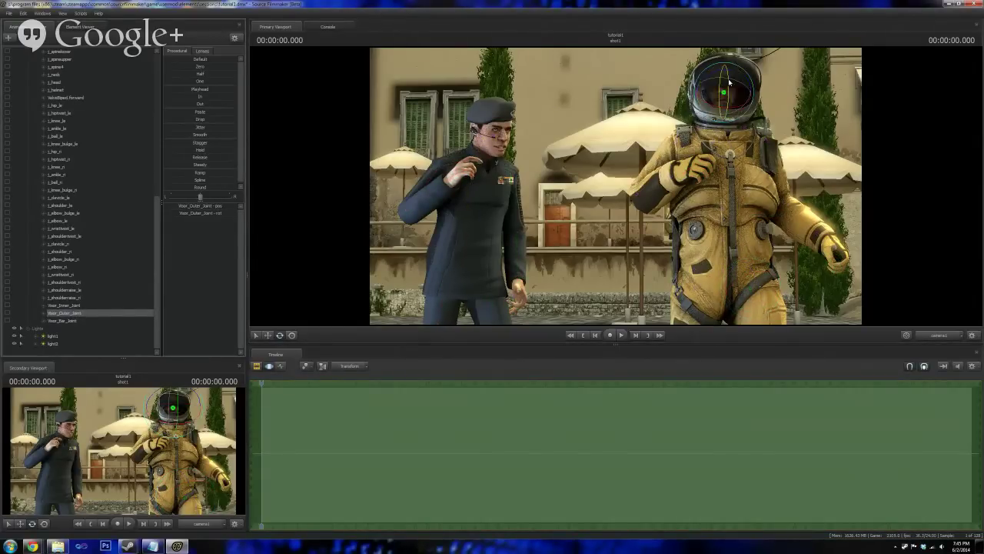
drag(724, 82, 726, 72)
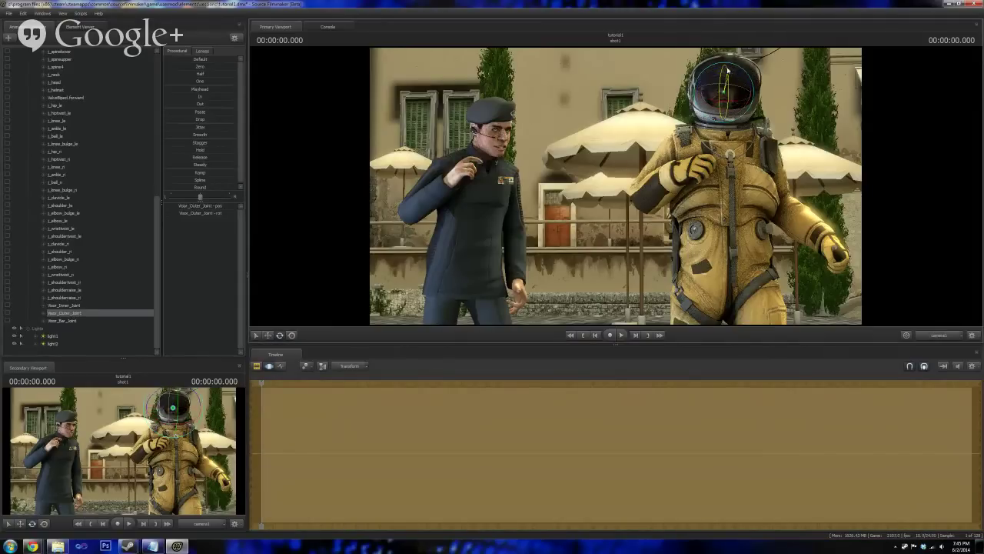
- Rotate the pilot's j_spineupper joint to lean the upper body toward the male character
key(ctrl)
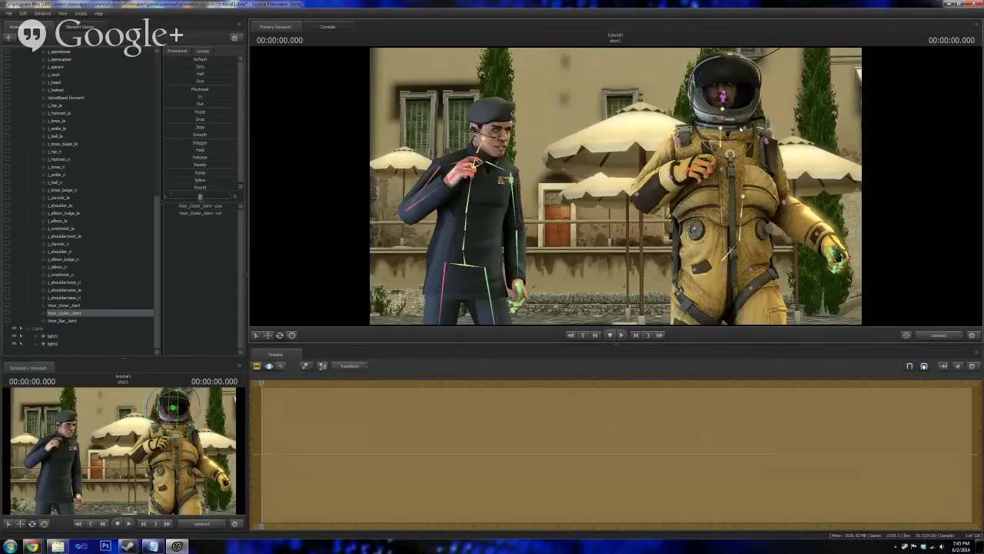
ctrl+click(746, 190)
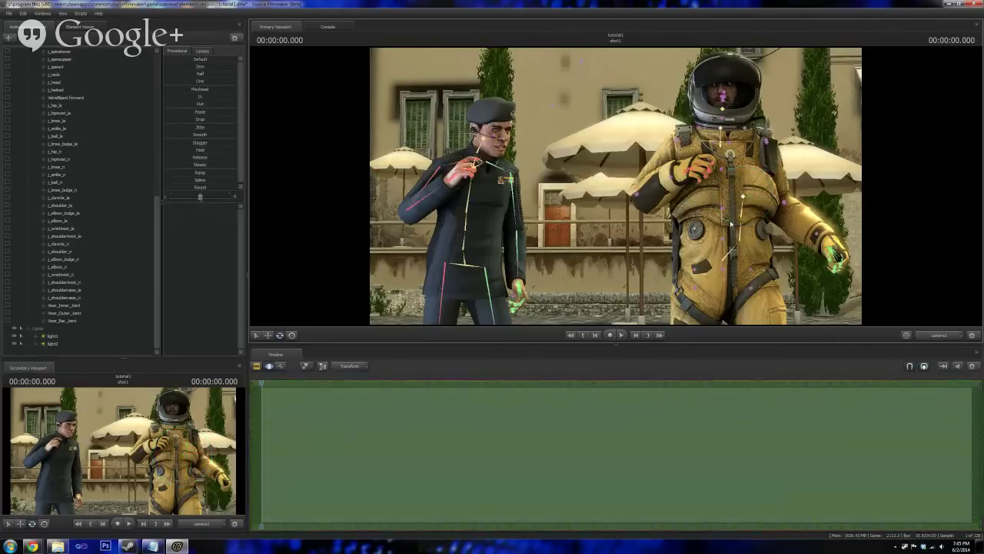
ctrl+click(732, 214)
drag(732, 218, 735, 237)
- Rotate the pilot's j_mainroot joint to turn and lean the whole body away from the male character, and slightly adjust the left elbow joint
key(ctrl)
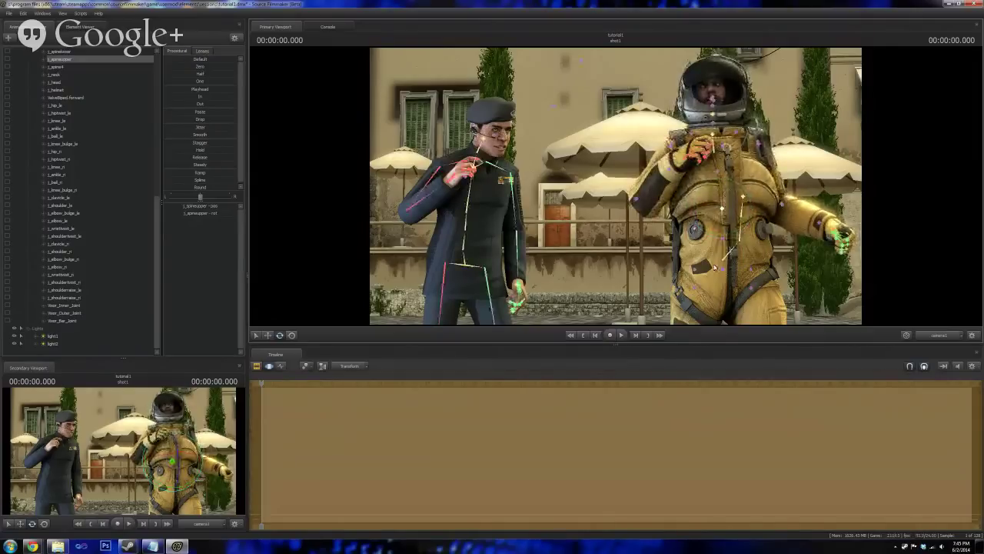
ctrl+click(729, 260)
mouse_move(738, 262)
mouse_down()
mouse_move(733, 281)
mouse_move(740, 263)
mouse_up()
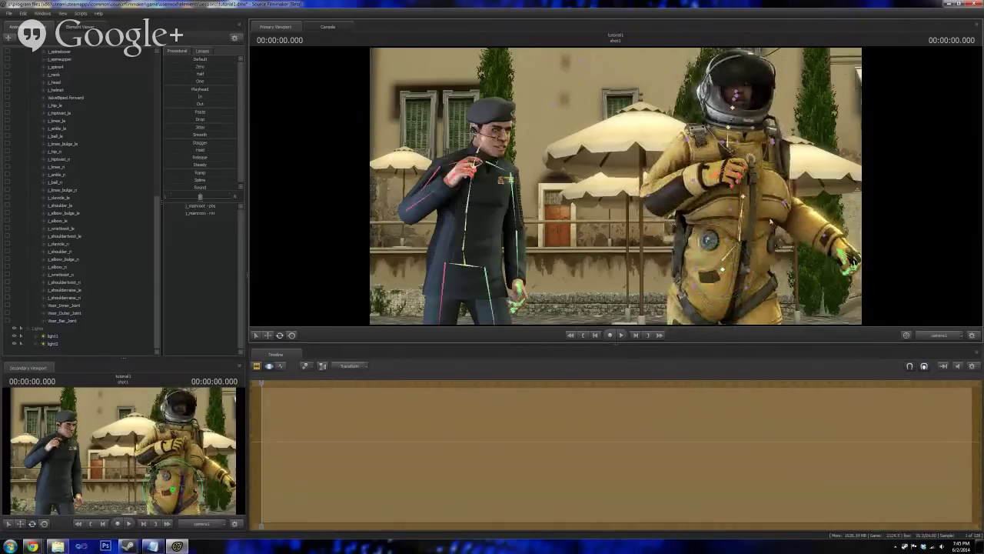
ctrl+drag(778, 198, 799, 214)
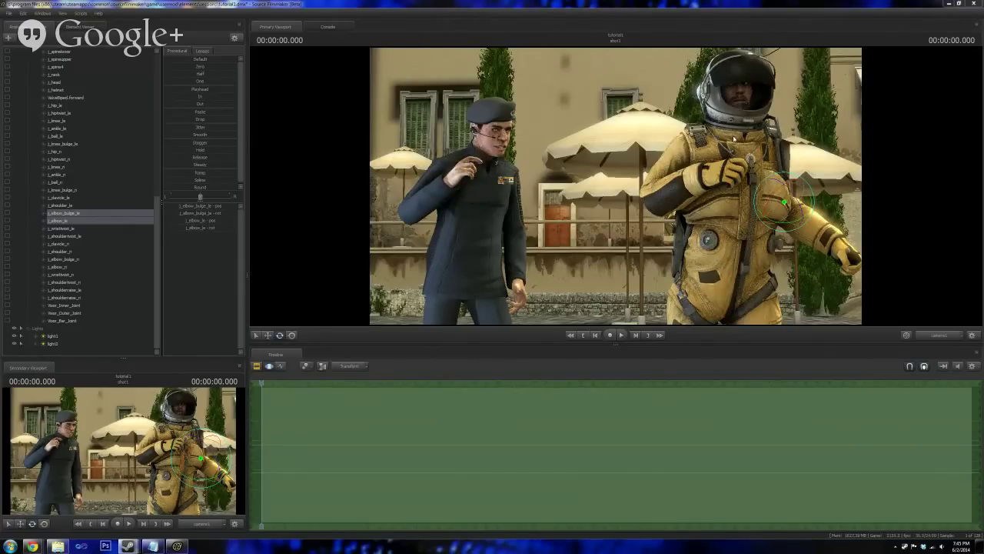
- Rotate the pilot's right shoulder joint to swing the arm outward and move the hand off the chest
click(82, 104)
scroll(77, 93, up, 10)
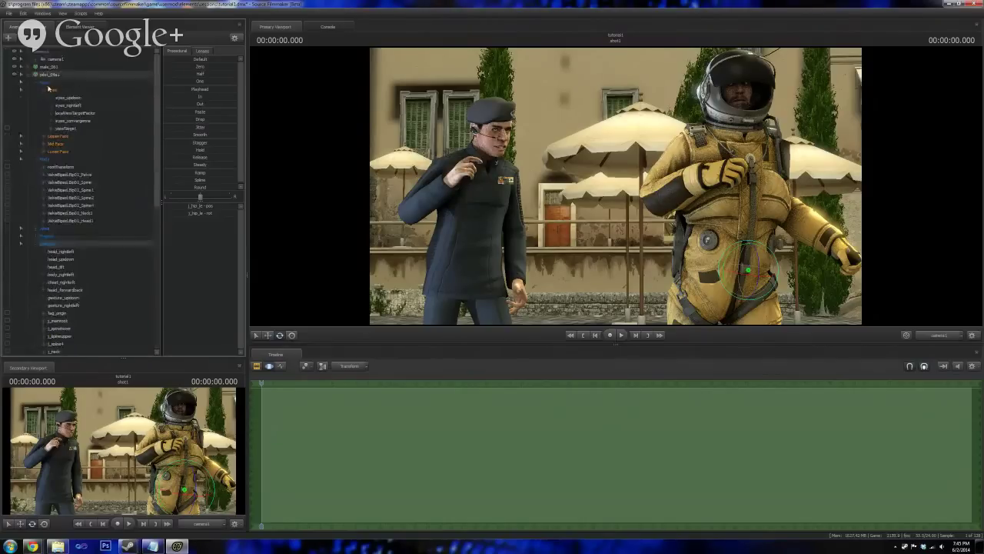
click(59, 78)
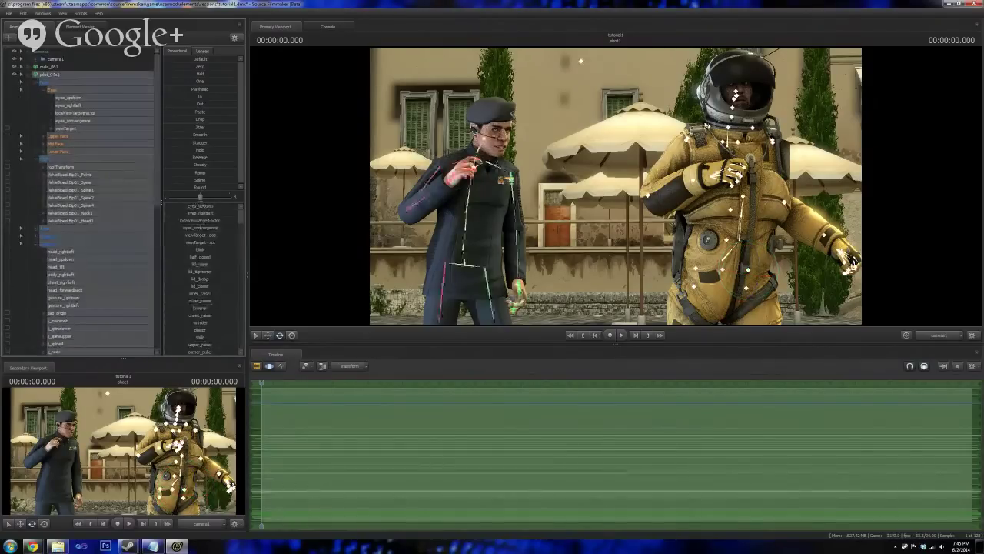
ctrl+click(668, 145)
ctrl+click(687, 140)
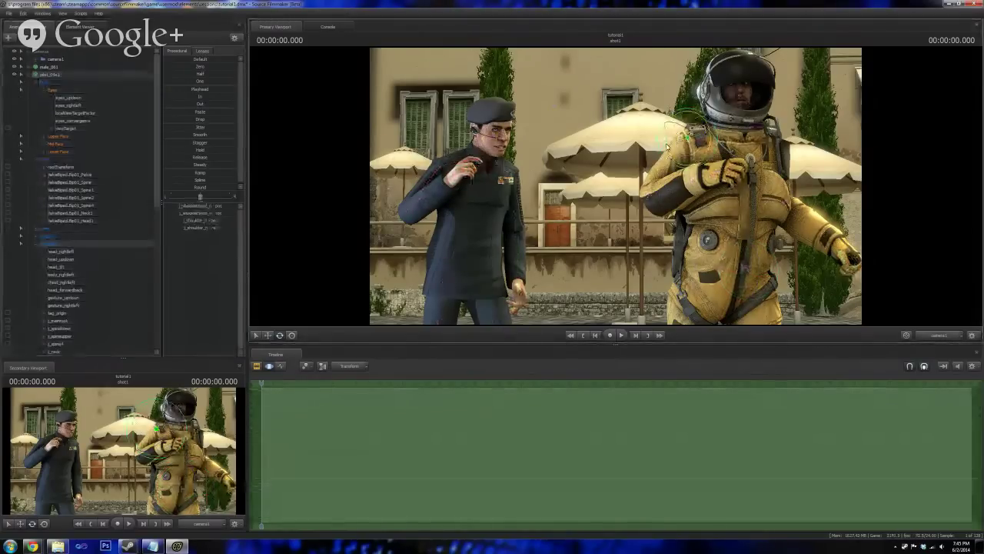
mouse_move(683, 141)
mouse_down()
mouse_move(662, 137)
mouse_move(677, 145)
mouse_up()
- Rotate the pilot's left shoulder joint to lower the arm closer to the body
key(ctrl)
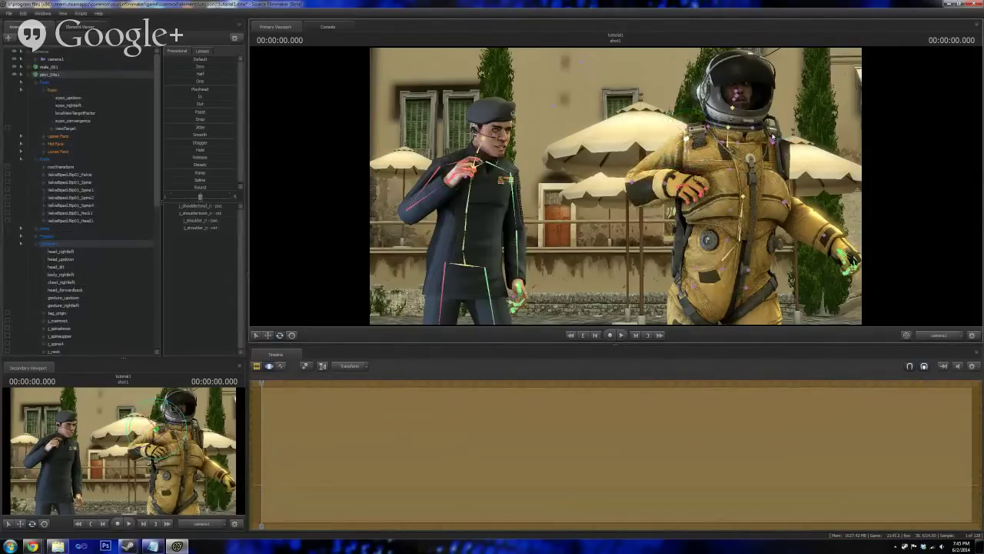
click(773, 137)
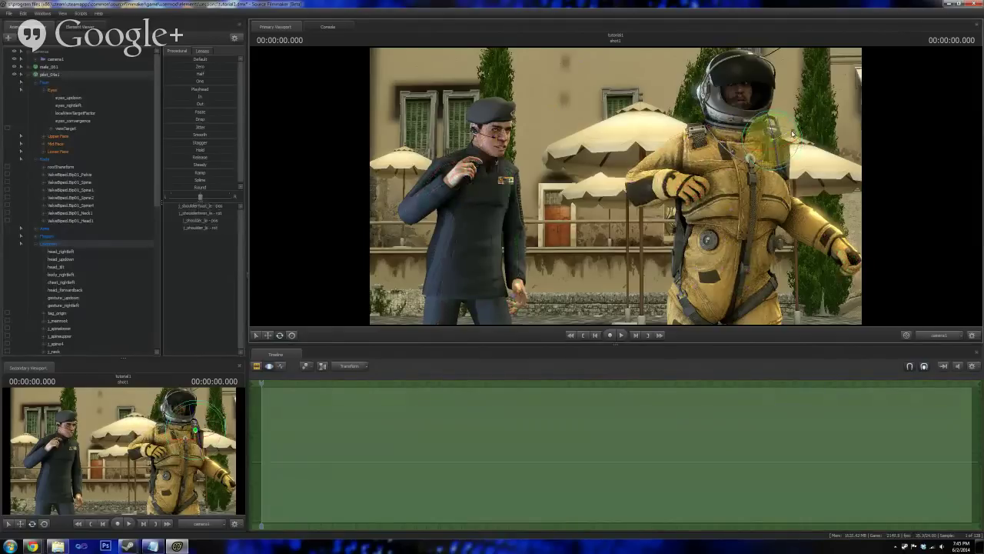
mouse_move(792, 134)
mouse_down()
mouse_move(776, 130)
mouse_move(786, 151)
mouse_up()
- Rotate the pilot's Bip01_Head1 and j_neck joints to turn the face and tilt the helmet
key(ctrl)
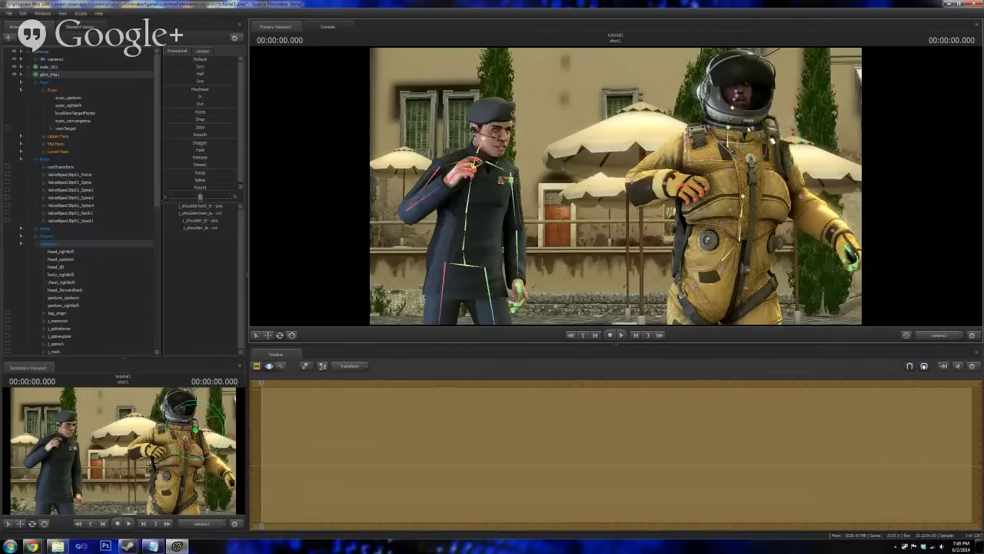
click(731, 127)
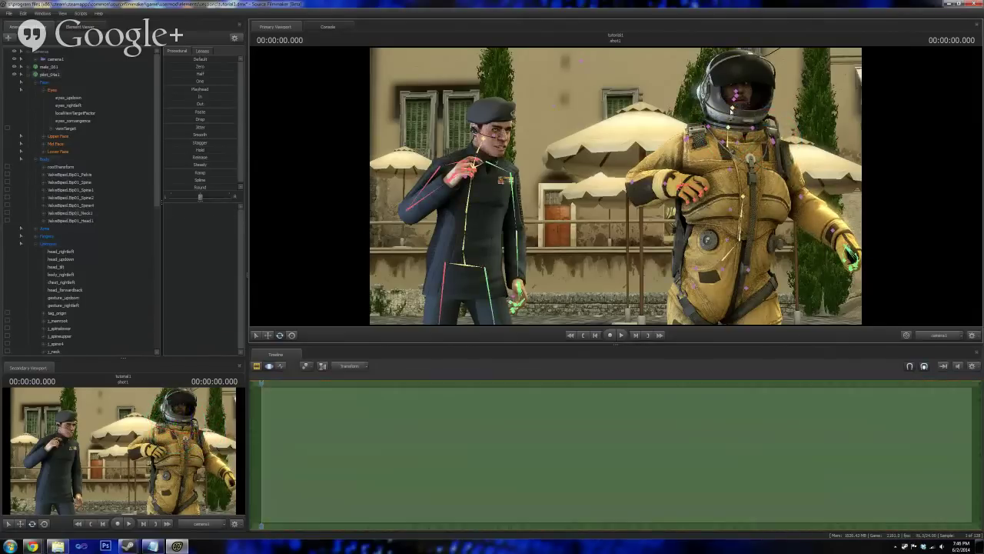
click(740, 113)
drag(749, 120, 751, 122)
key(ctrl)
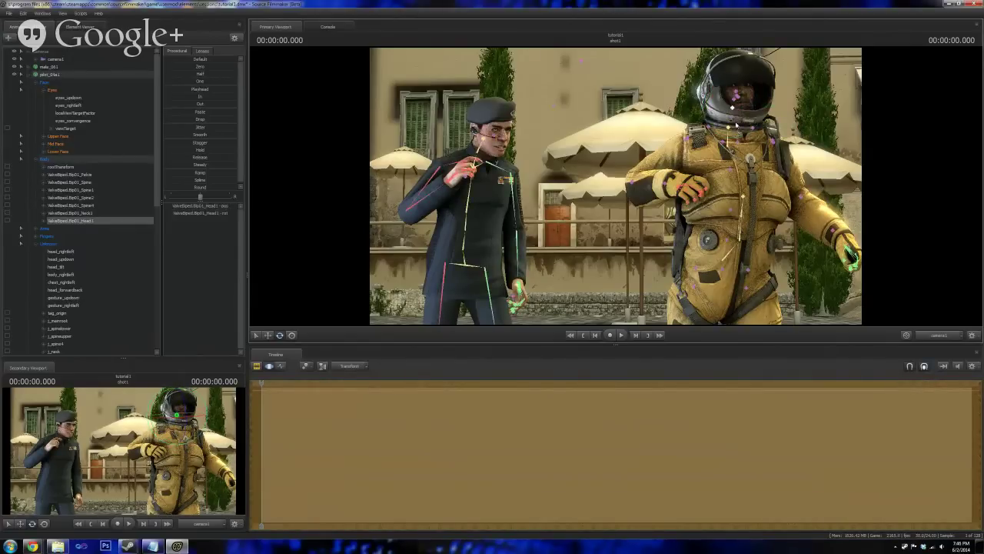
click(730, 113)
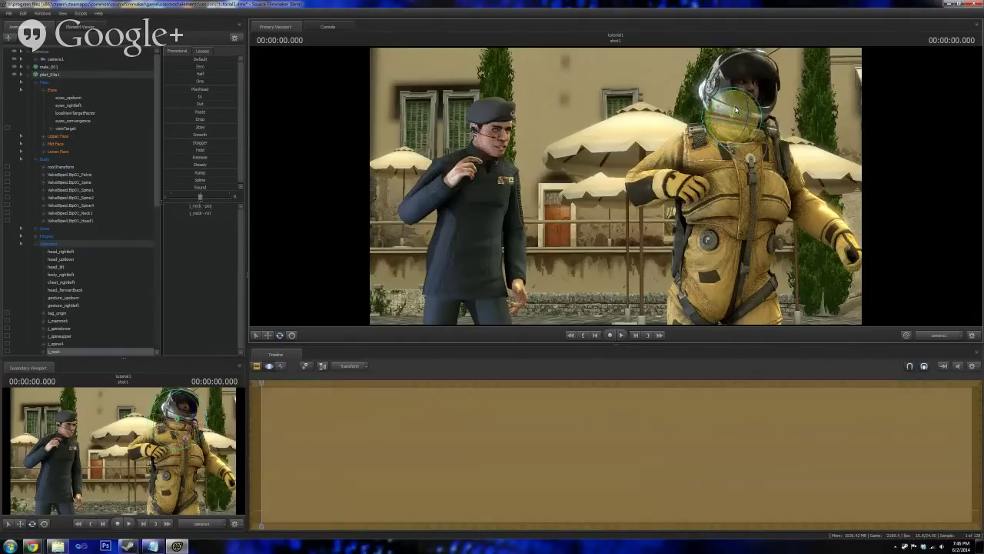
click(590, 135)
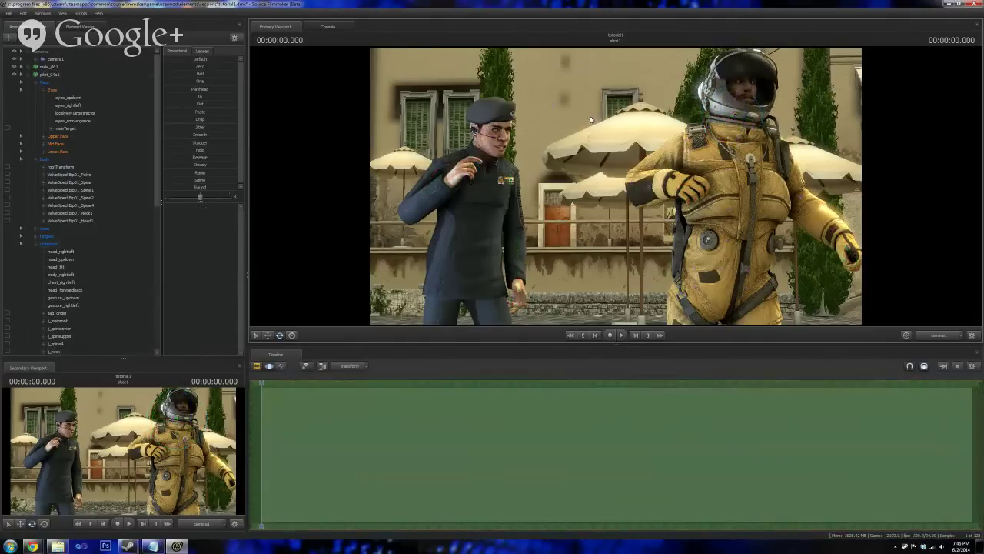
- Rotate the pilot's j_spine4 joint to tilt the chest, shoulders and helmet away from the male character
click(748, 170)
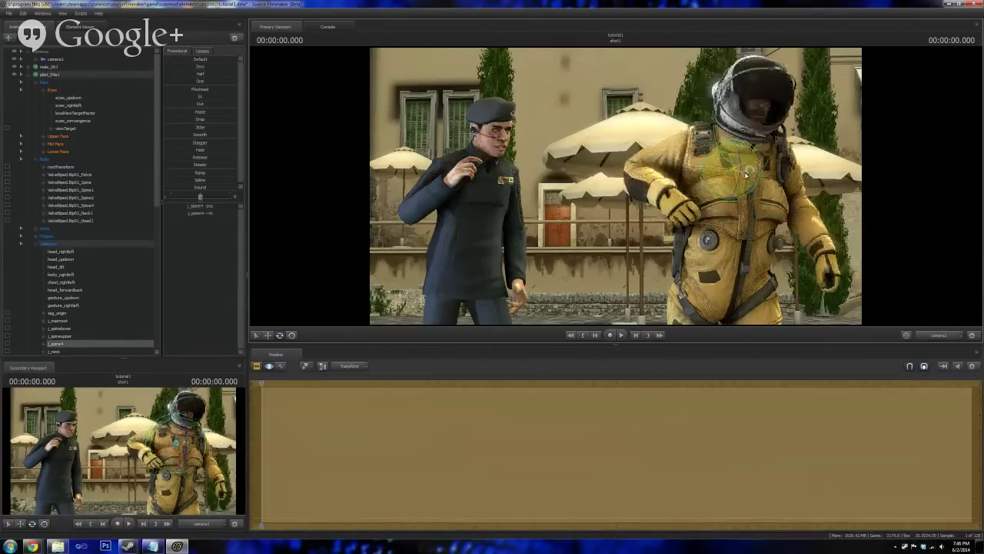
mouse_move(745, 174)
mouse_down()
mouse_move(736, 189)
mouse_move(745, 174)
mouse_up()
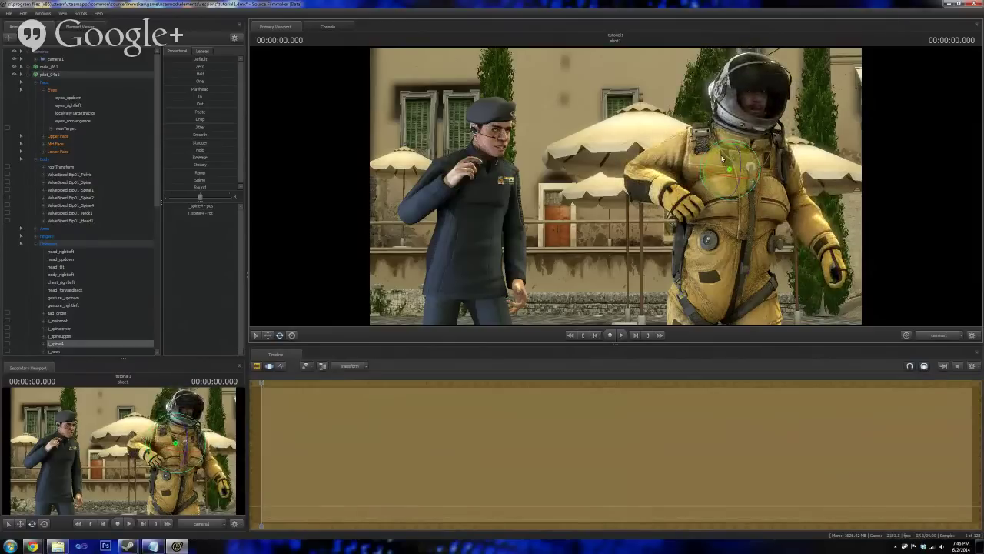
drag(723, 159, 720, 151)
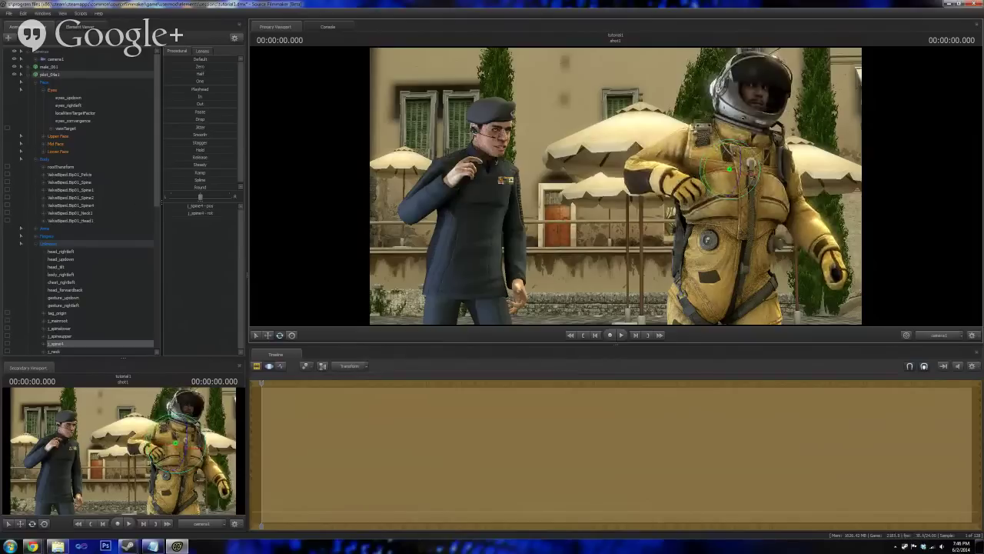
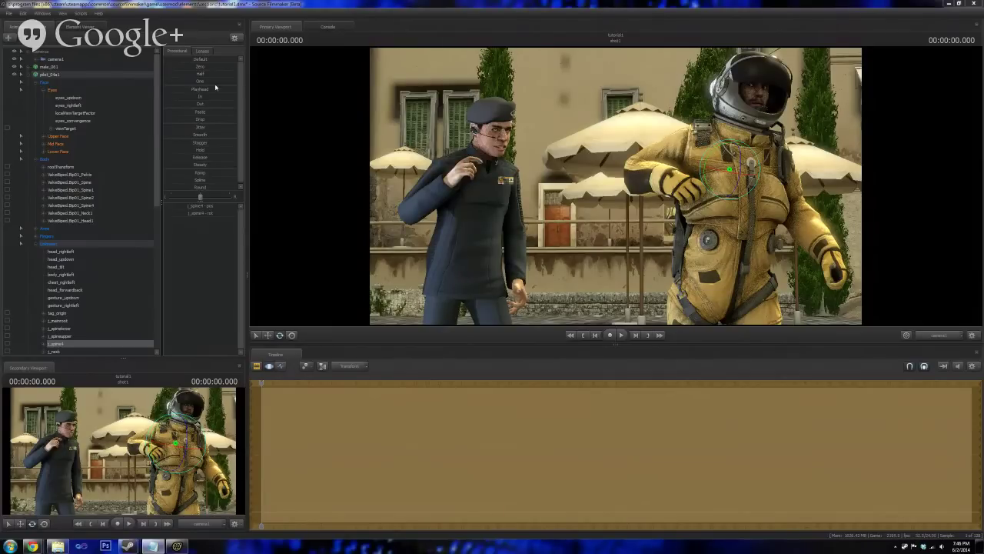
- Start an animation set for a new model and browse the model library to the sci_fi weapons folder
click(28, 76)
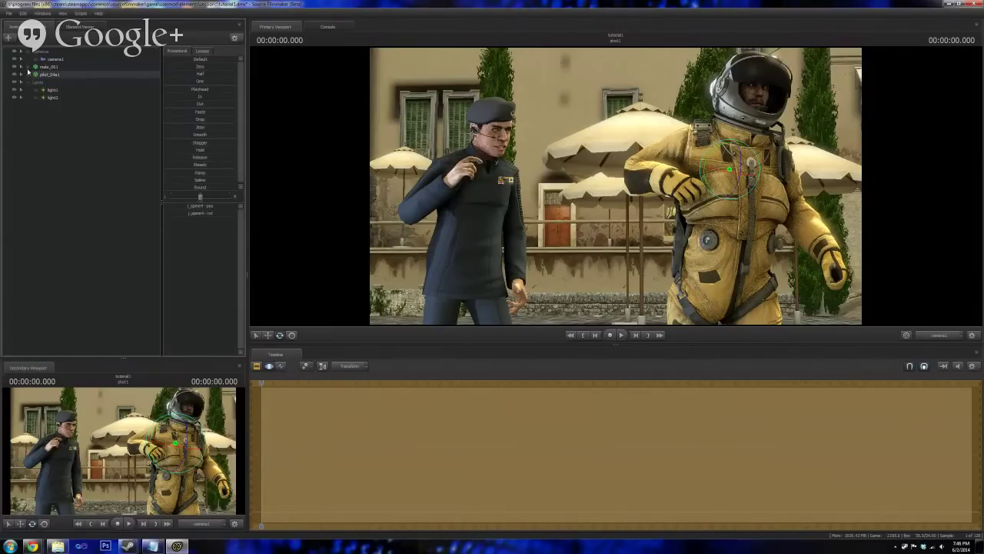
click(10, 38)
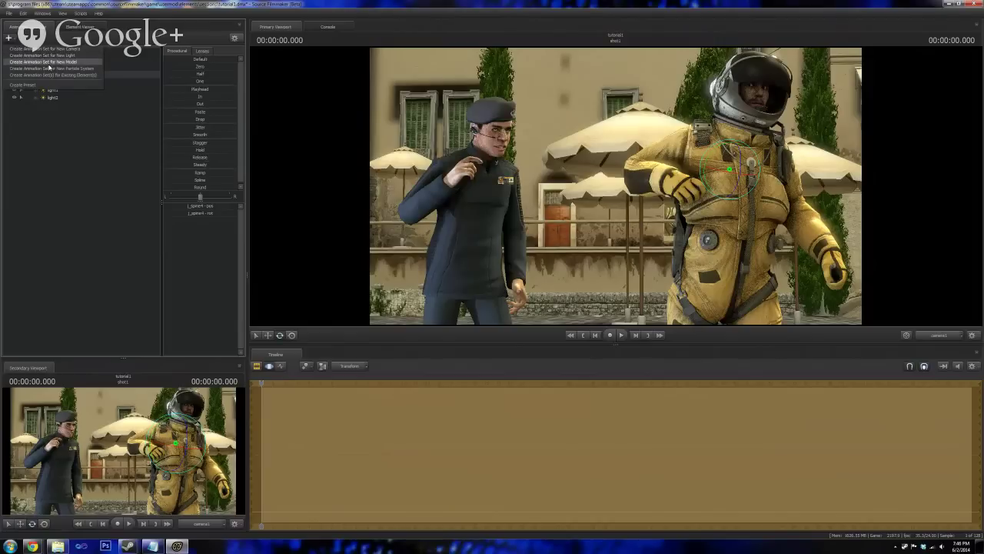
click(51, 65)
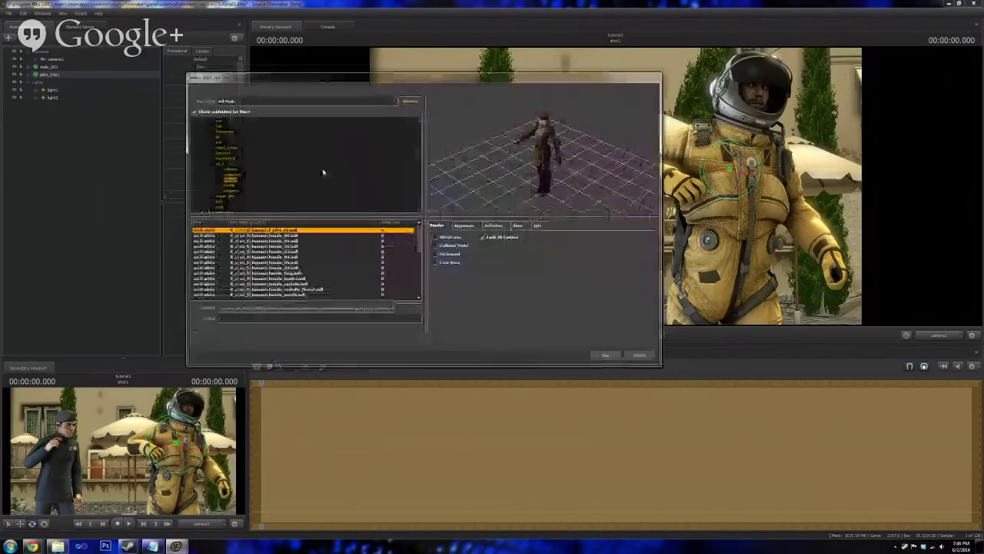
scroll(240, 166, down, 3)
scroll(237, 167, up, 1)
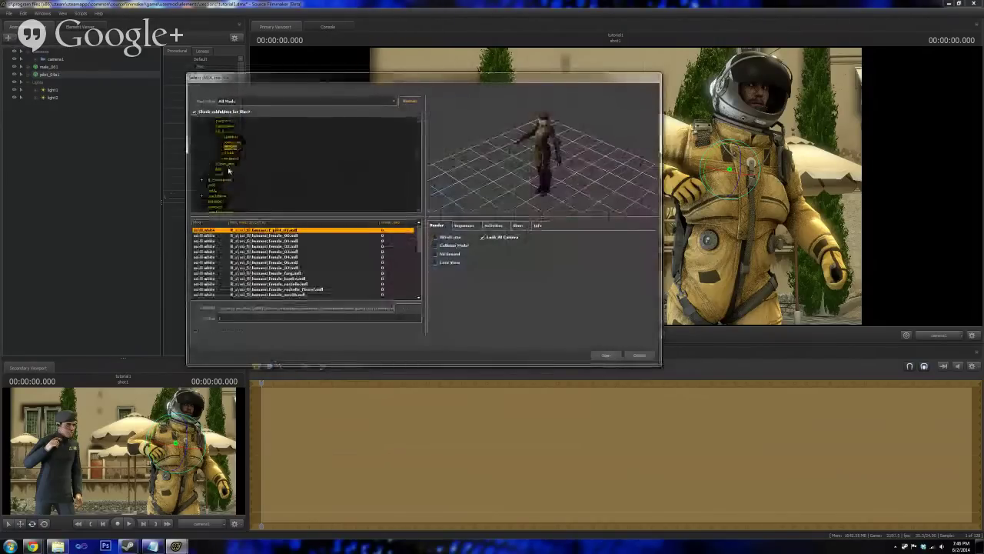
scroll(228, 171, up, 5)
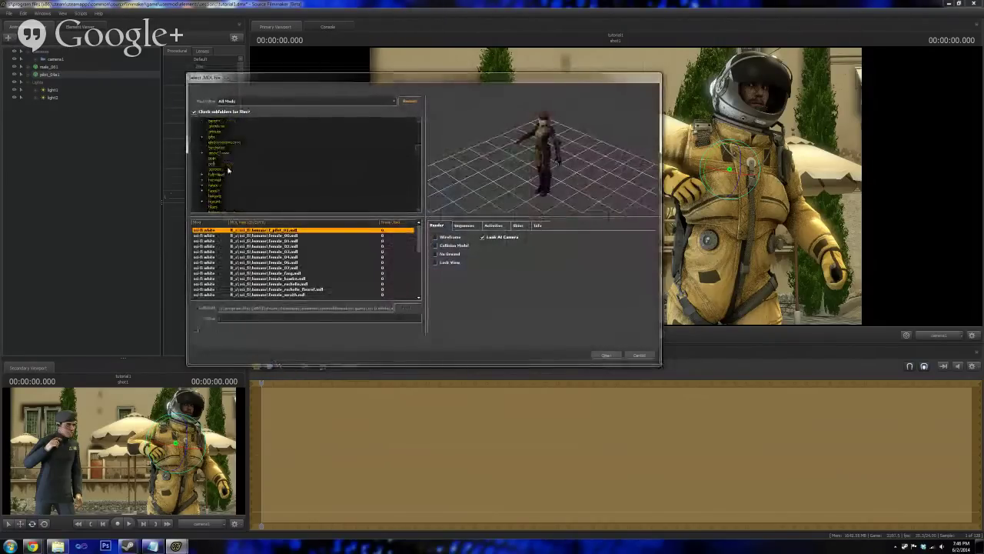
scroll(229, 171, up, 10)
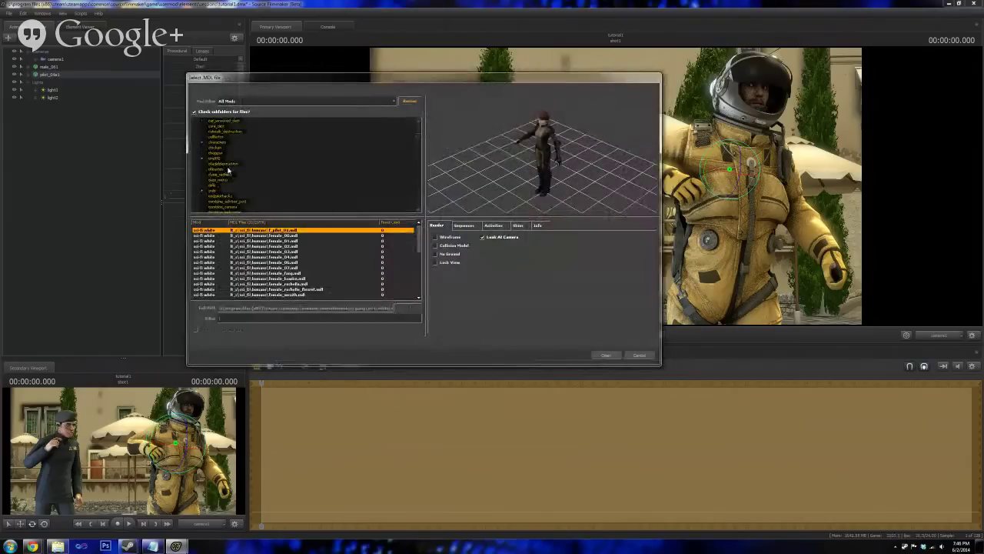
scroll(229, 170, down, 4)
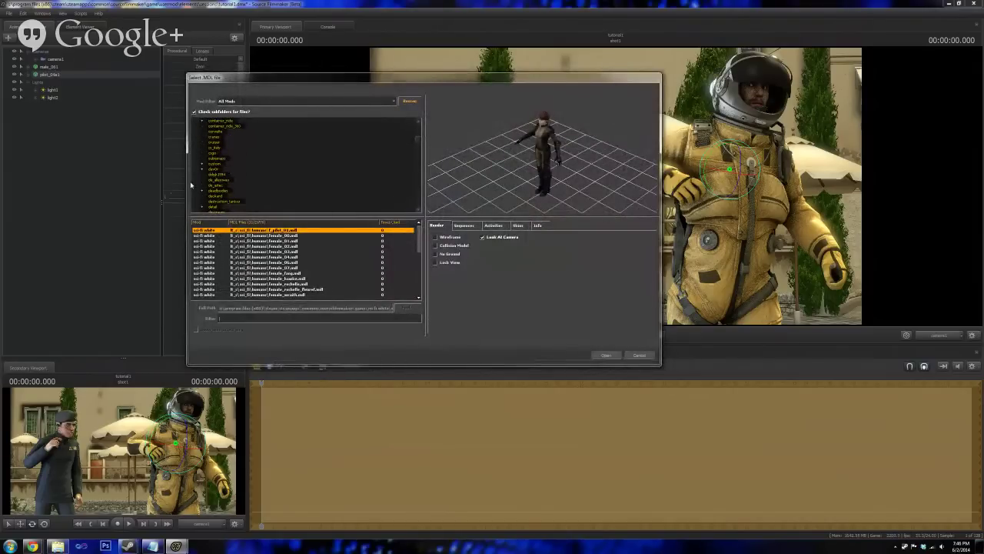
scroll(209, 178, up, 1)
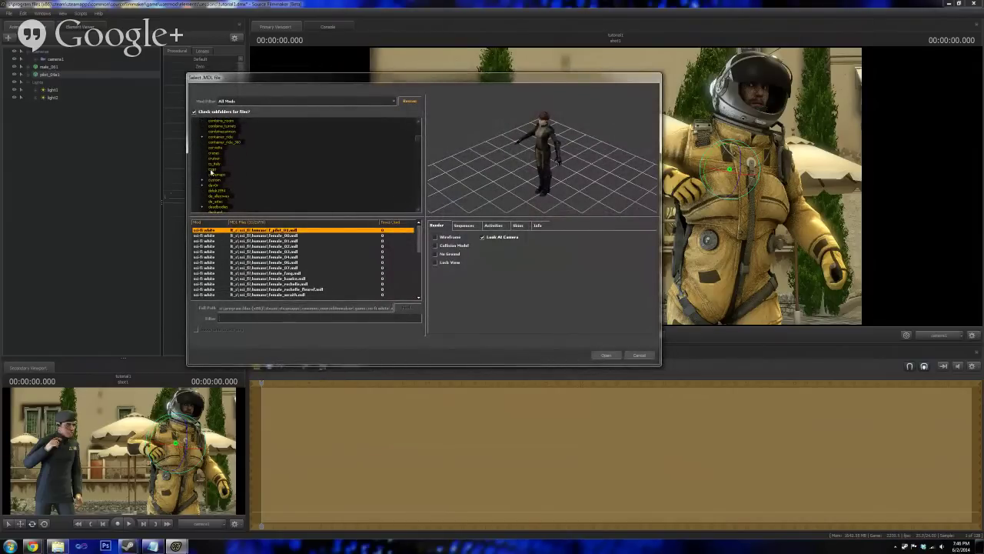
scroll(210, 172, up, 10)
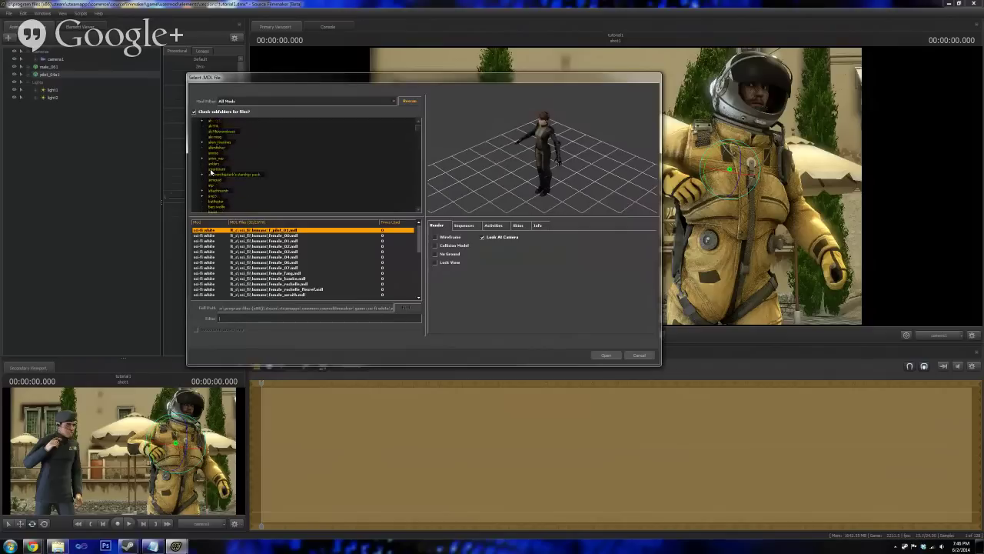
scroll(211, 172, up, 3)
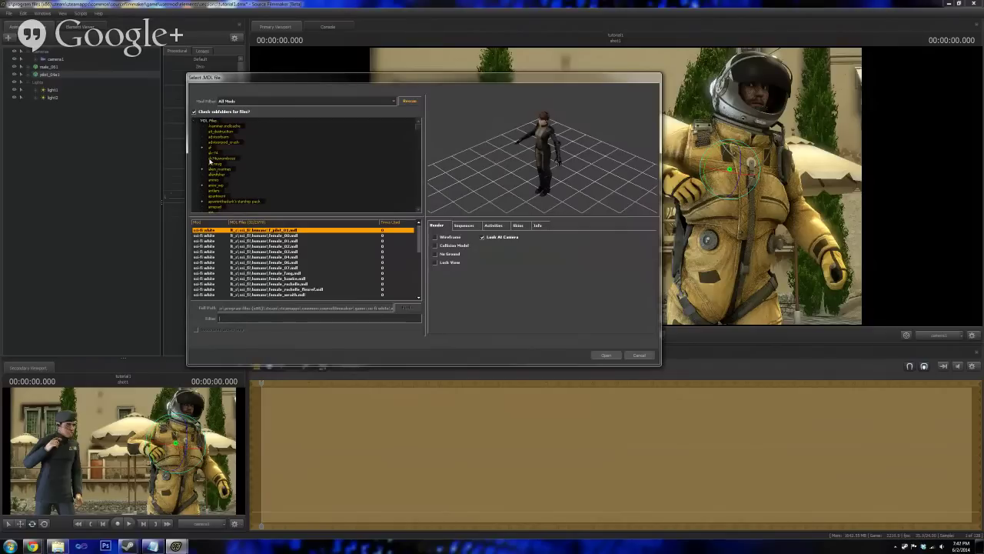
scroll(207, 169, down, 3)
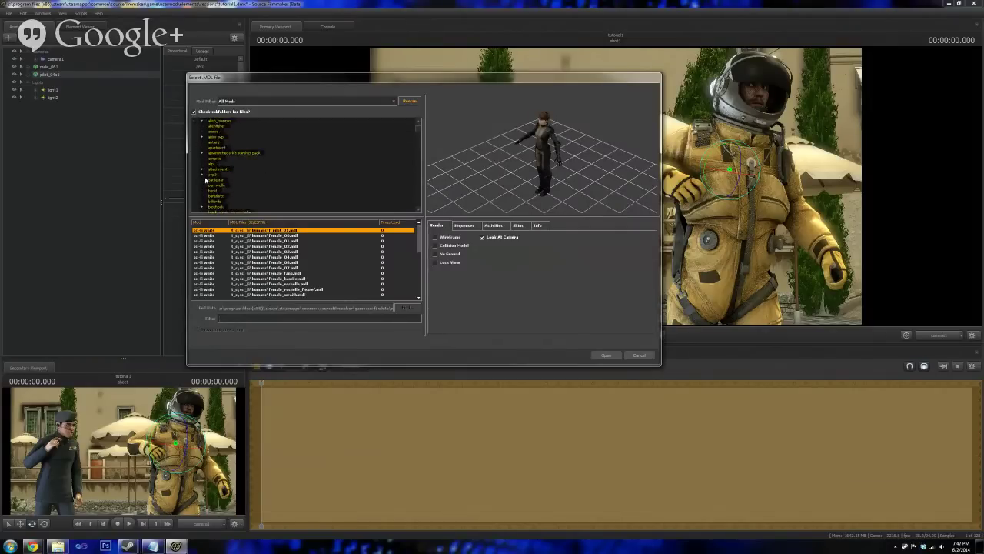
scroll(207, 179, down, 6)
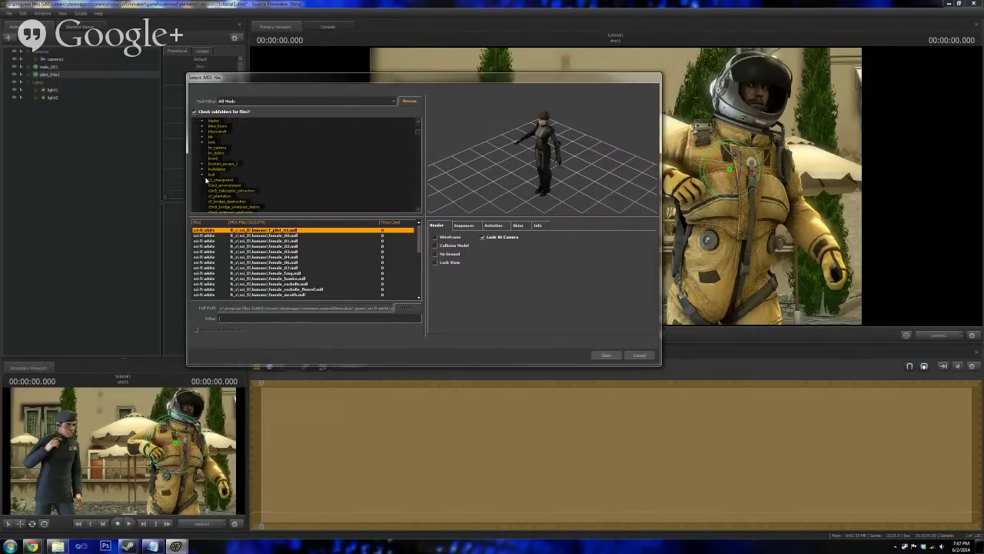
scroll(206, 179, down, 10)
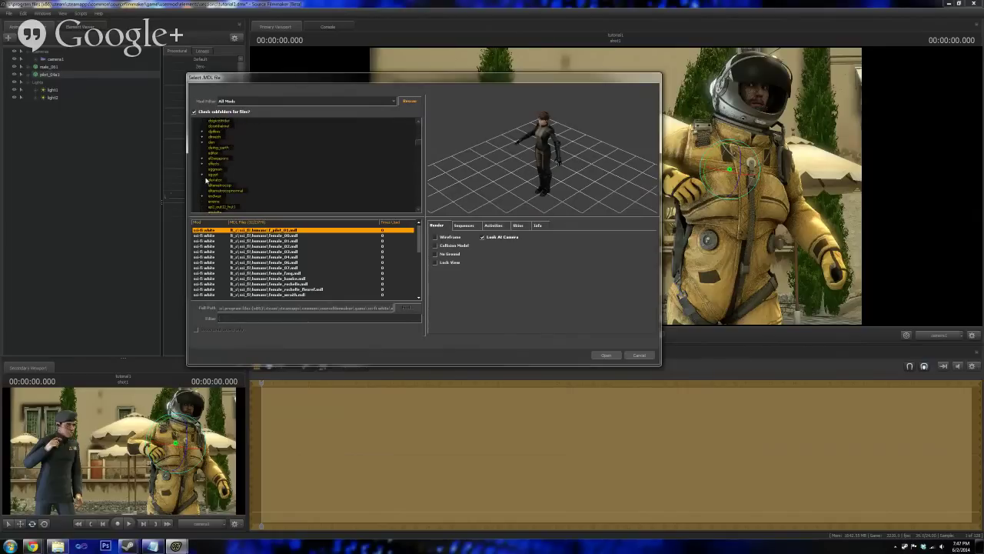
scroll(206, 179, down, 10)
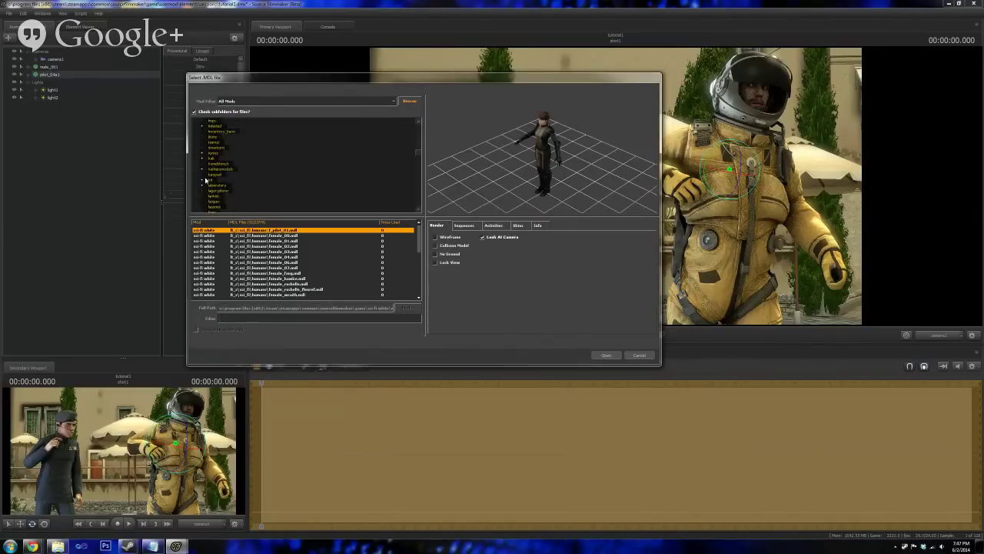
scroll(206, 179, down, 10)
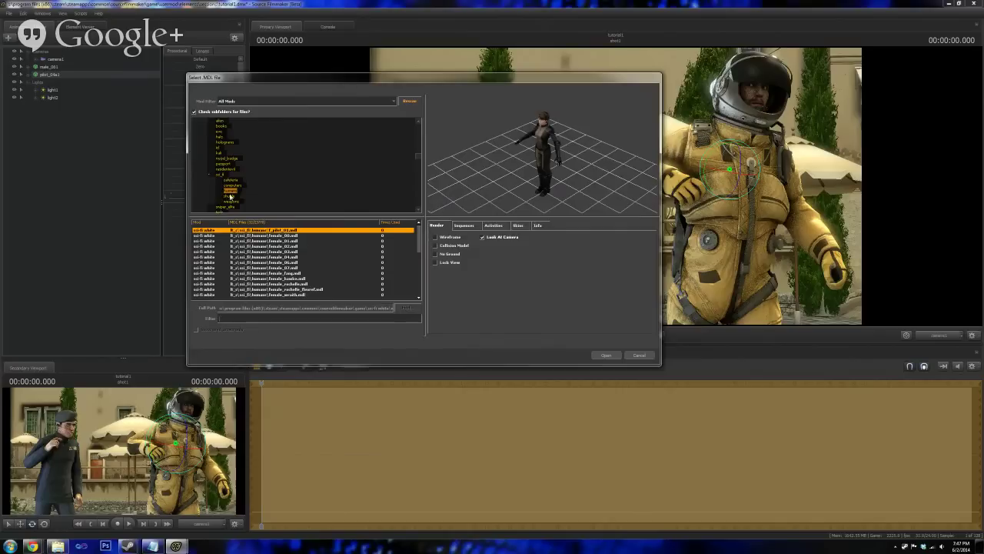
click(230, 201)
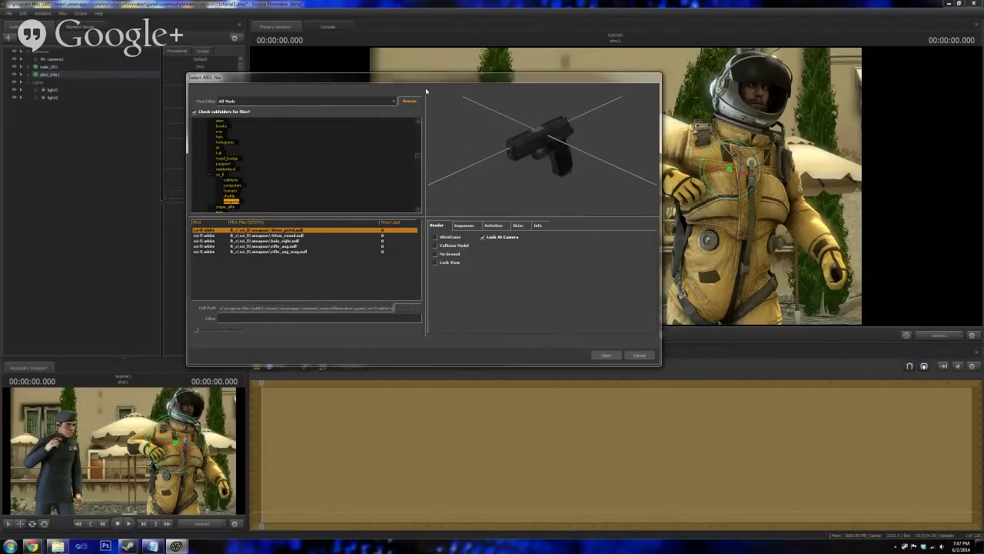
- Preview the halo sight, rifle and magazine models, and add rifle_aug.mdl to the shot
click(274, 241)
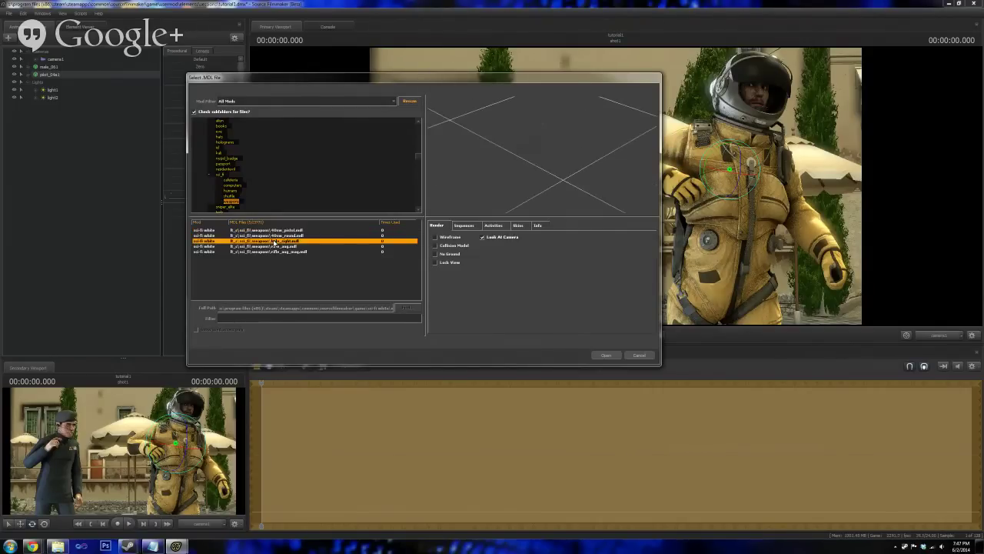
click(286, 247)
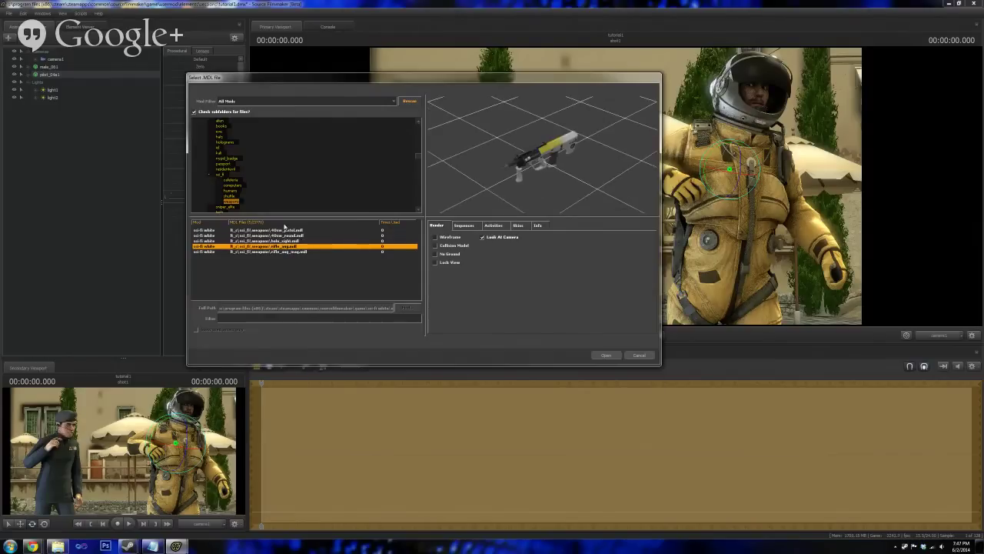
click(290, 252)
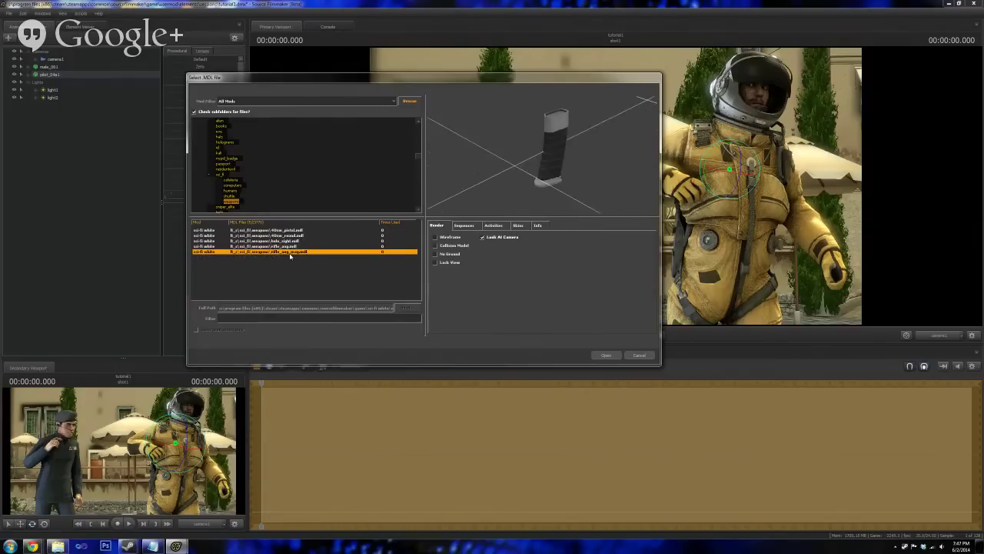
click(292, 247)
click(604, 354)
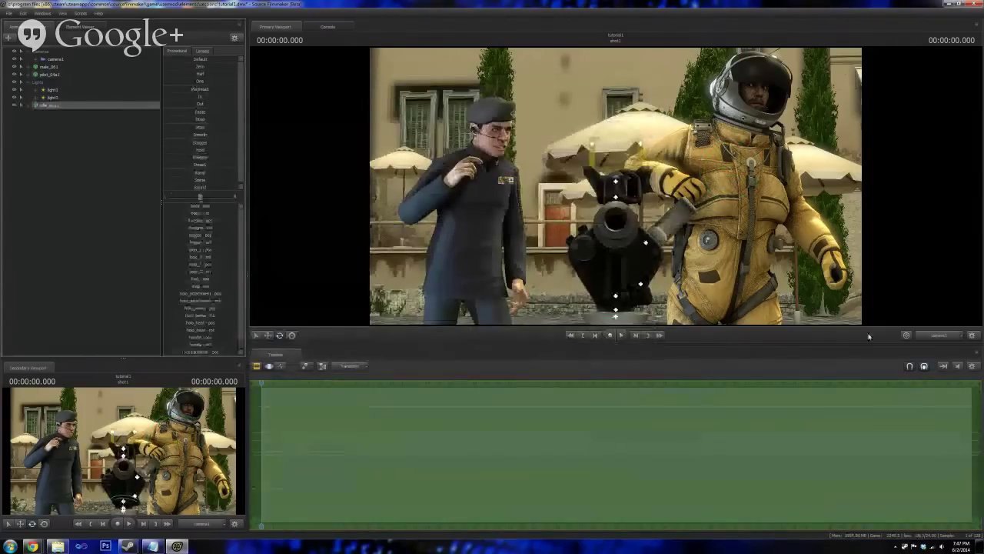
- Switch the primary viewport to the work camera and move the rifle along the street closer to the male character
click(934, 338)
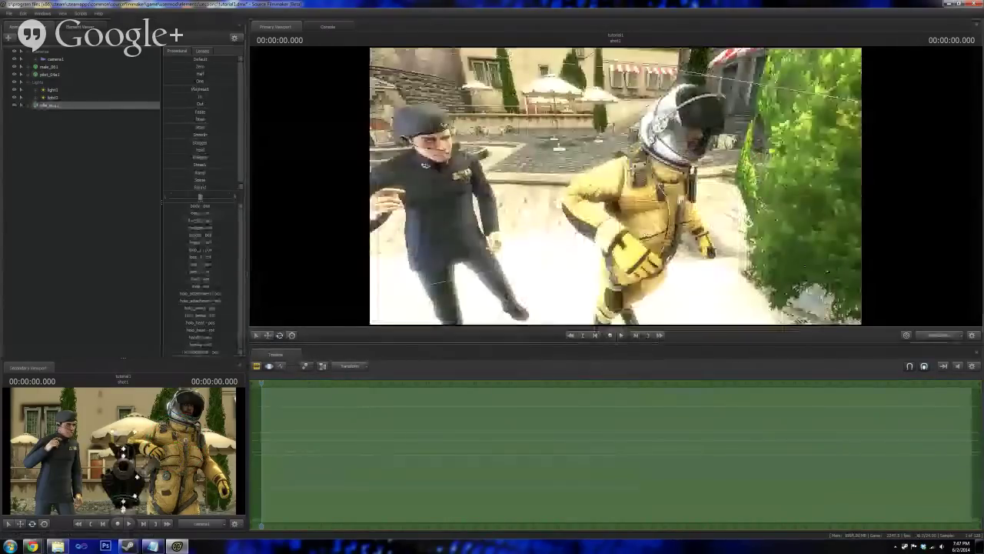
drag(756, 281, 781, 263)
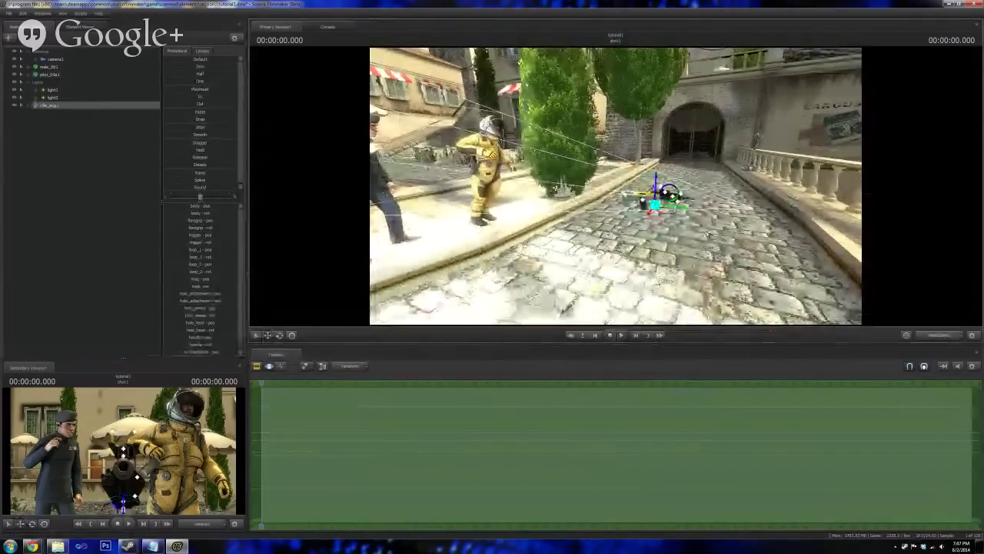
click(512, 202)
drag(519, 210, 431, 230)
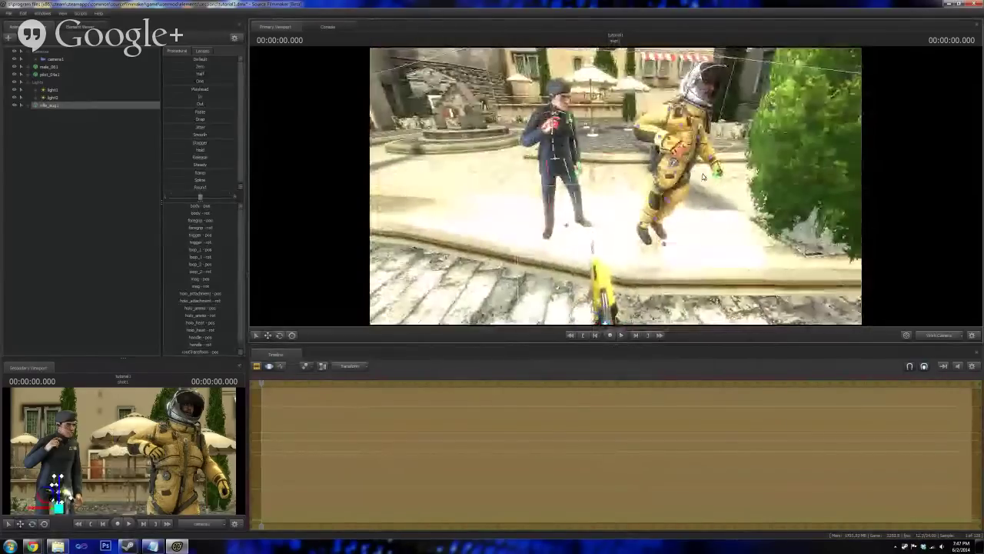
- View the characters and rifle from the side and select the male character's Bip01_R_Hand joint
ctrl+click(676, 169)
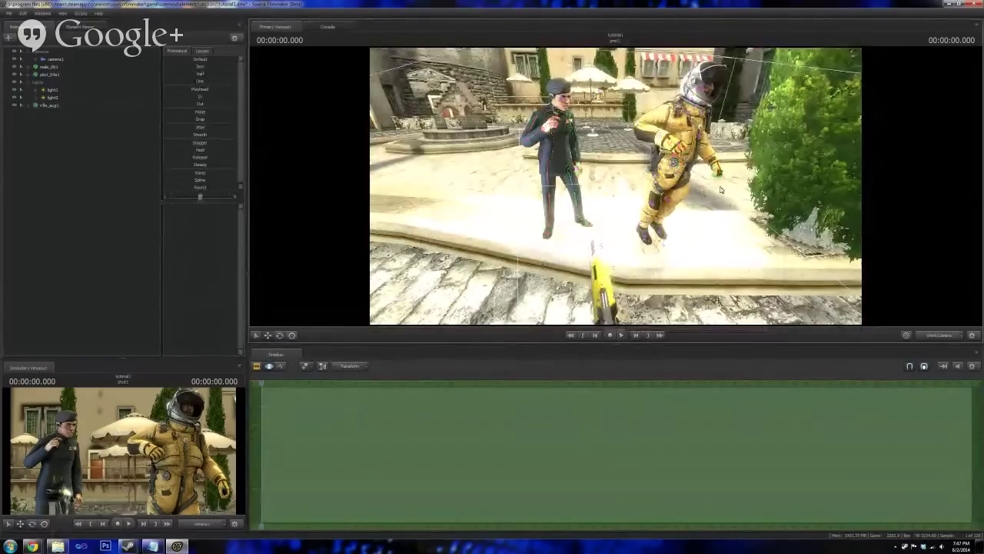
drag(680, 141, 746, 158)
key(a)
drag(519, 210, 519, 210)
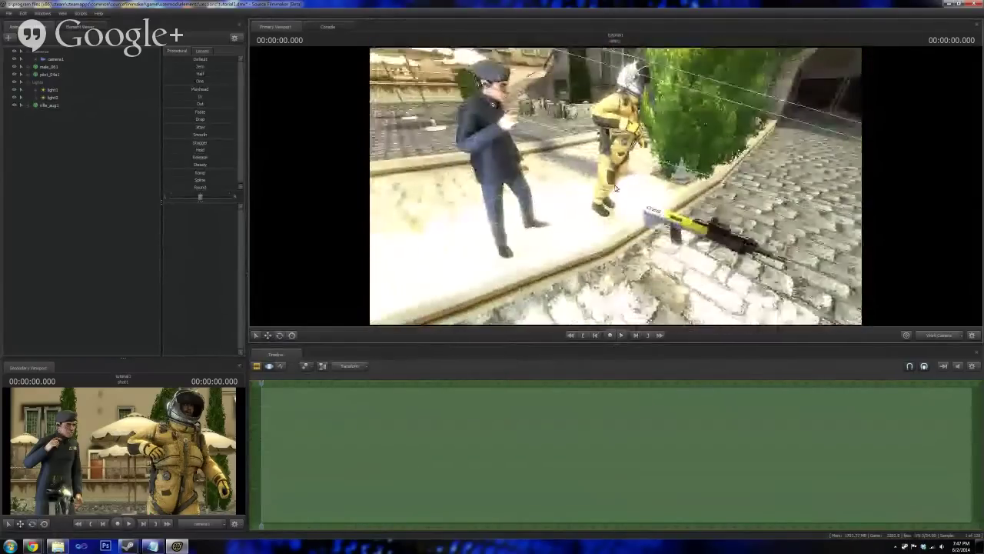
click(56, 107)
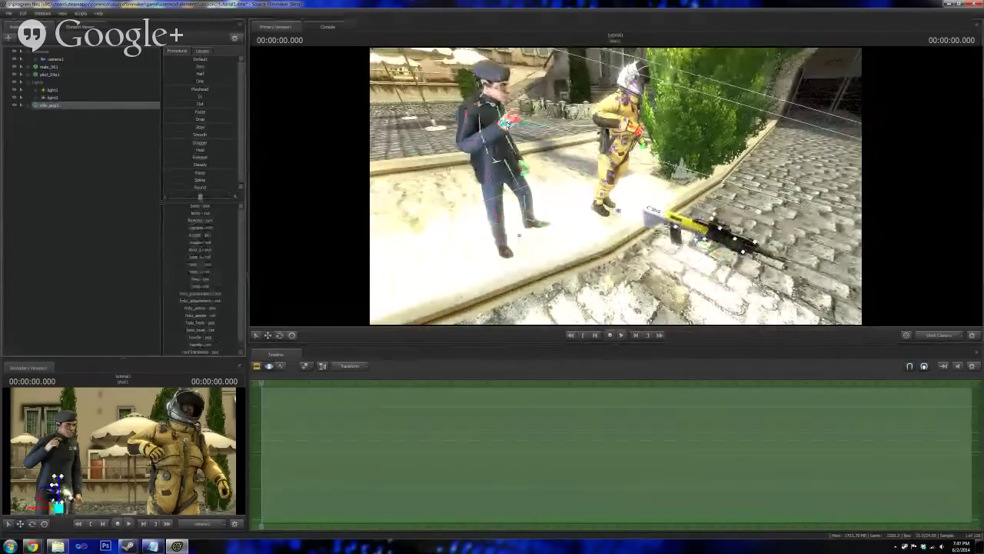
ctrl+click(505, 125)
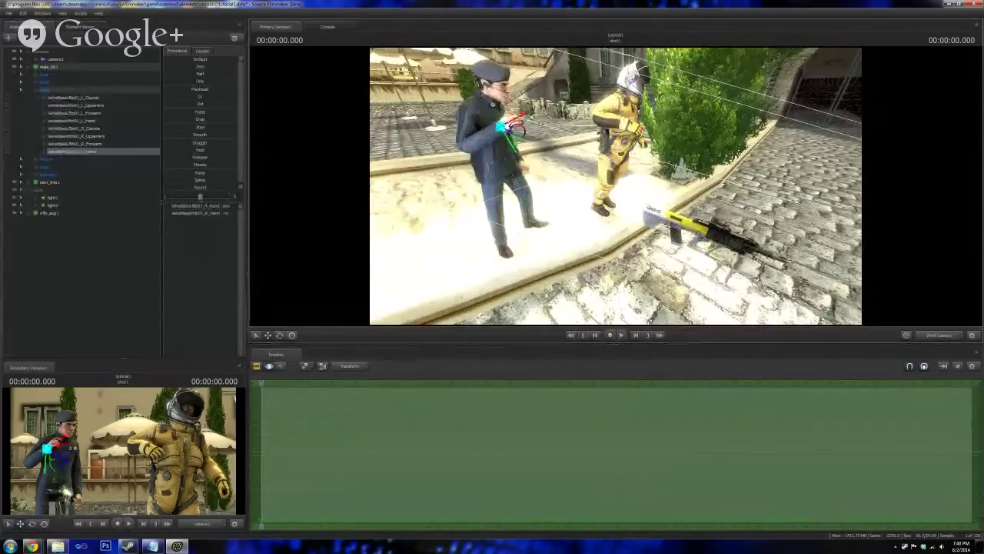
key(ctrl)
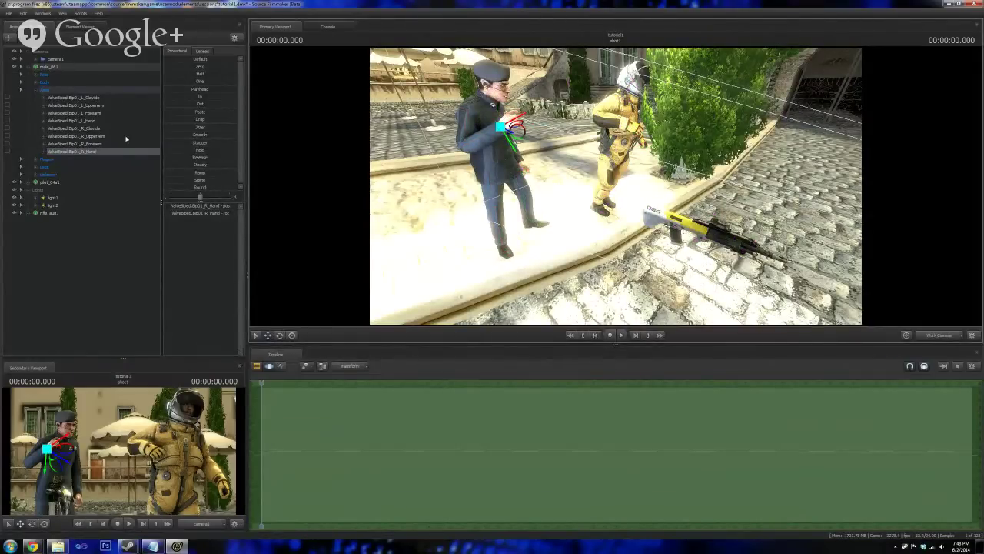
- Select a finger joint on the male character's right hand for a close look, and collapse the Fingers group
key(w)
drag(616, 187, 616, 188)
ctrl+click(473, 214)
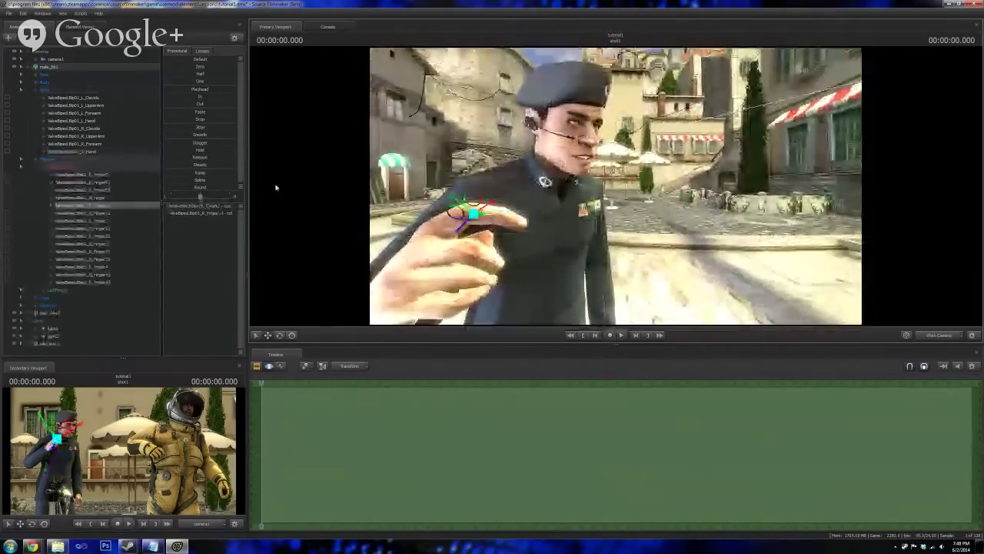
click(35, 160)
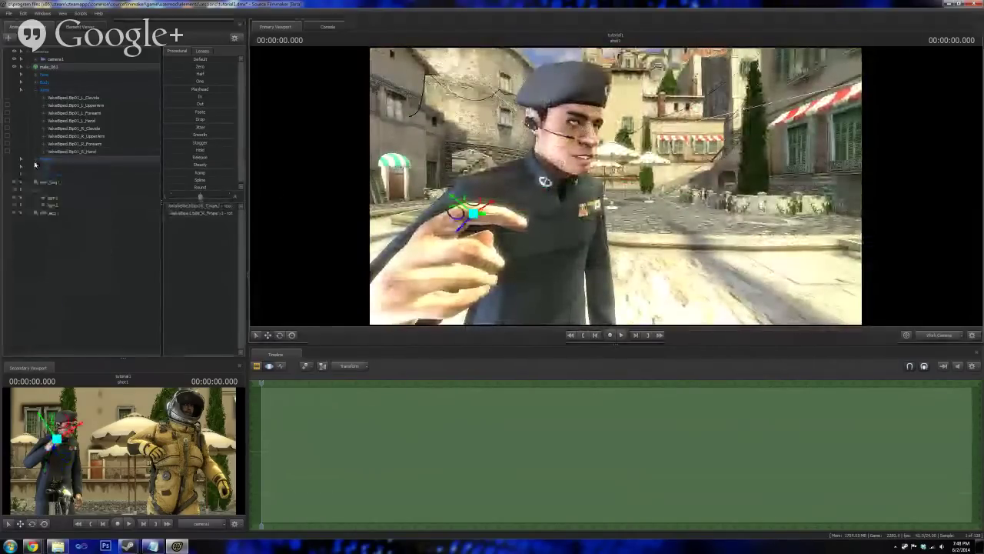
- Expand the rifle_aug1 model's Body group and move the rifle a short distance along the street using its rootTransform control
drag(616, 187, 616, 187)
key(s)
key(s)
click(50, 213)
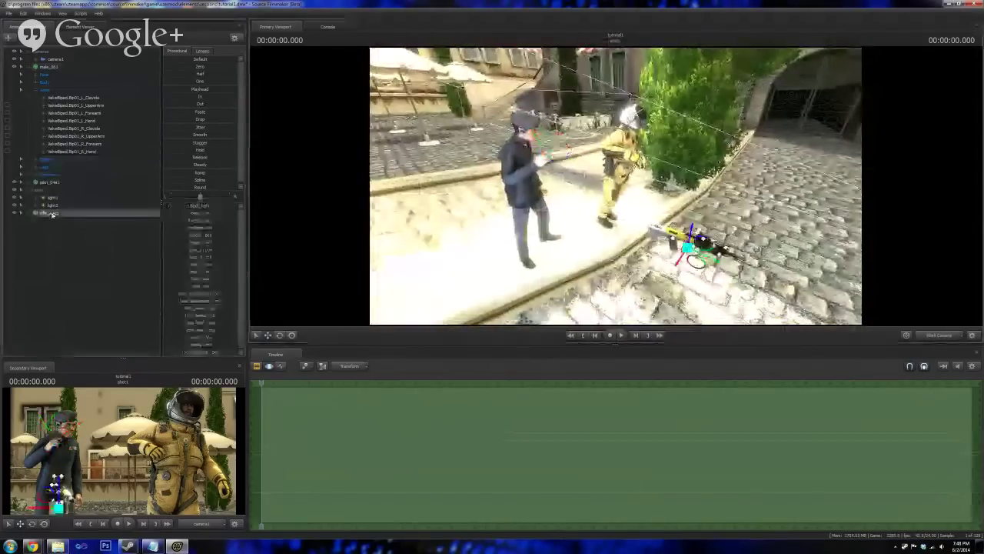
click(77, 152)
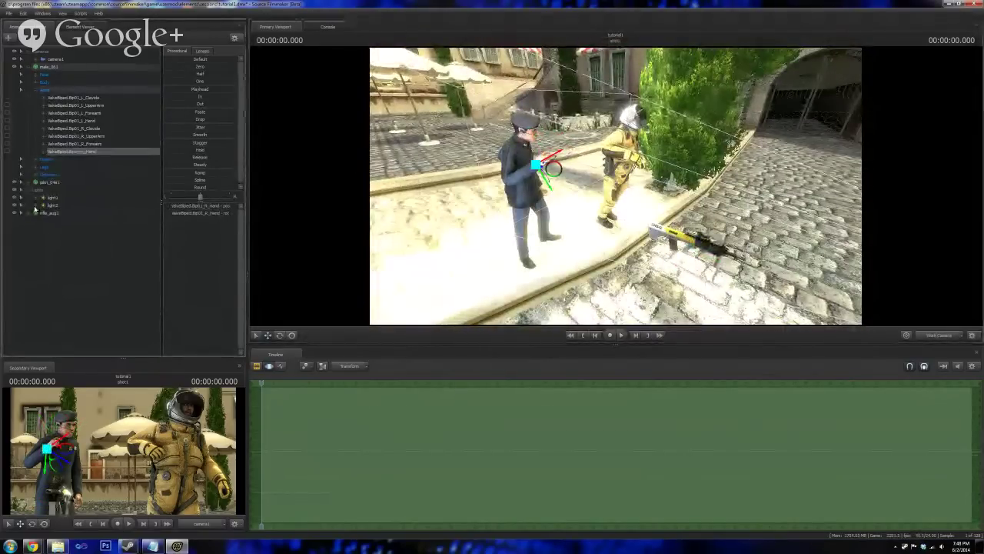
click(29, 213)
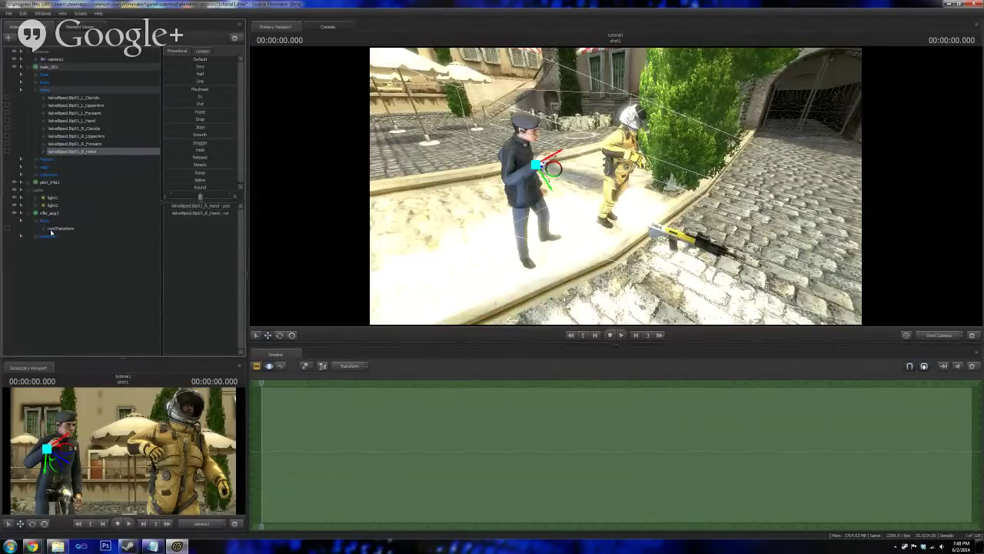
click(60, 228)
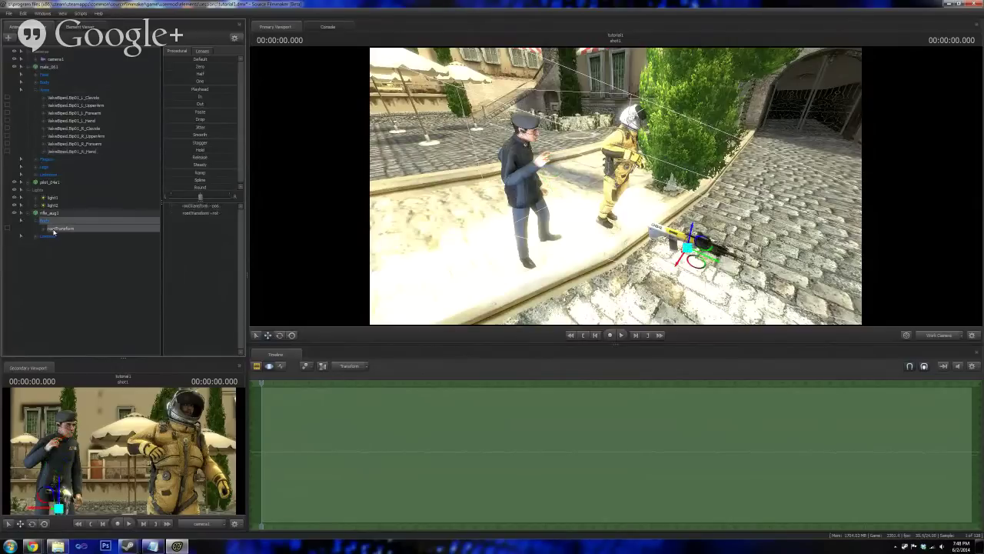
mouse_move(694, 264)
mouse_down()
mouse_move(644, 233)
mouse_move(685, 243)
mouse_move(686, 281)
mouse_up()
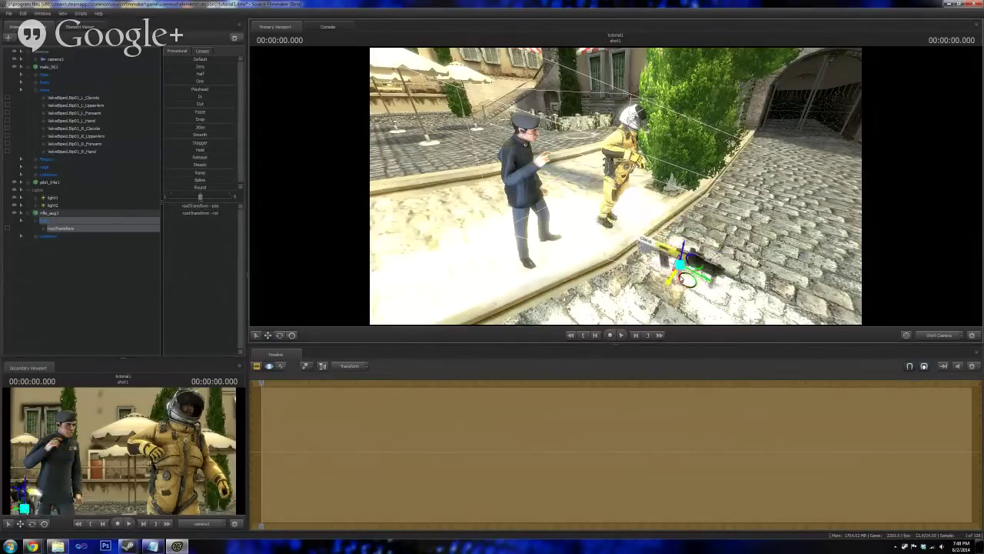
- Lock the rifle's rootTransform to the male character's Bip01_R_Hand joint and test the link by rotating the hand
click(88, 151)
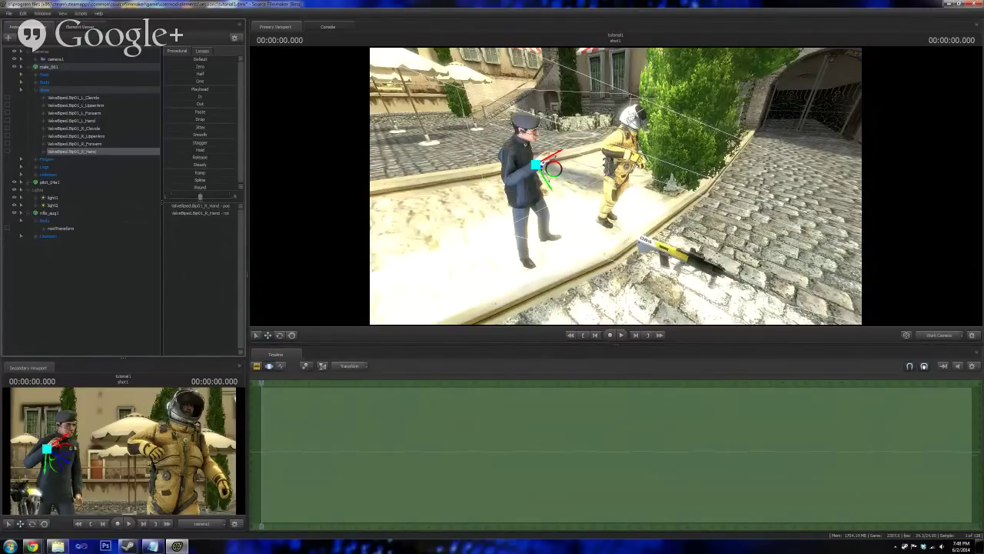
click(68, 230)
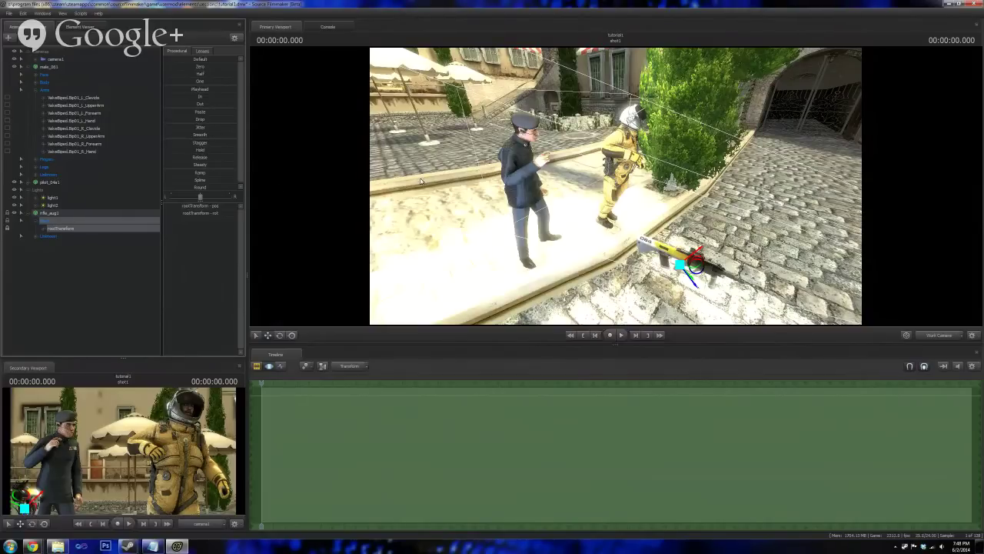
key(ctrl)
click(541, 163)
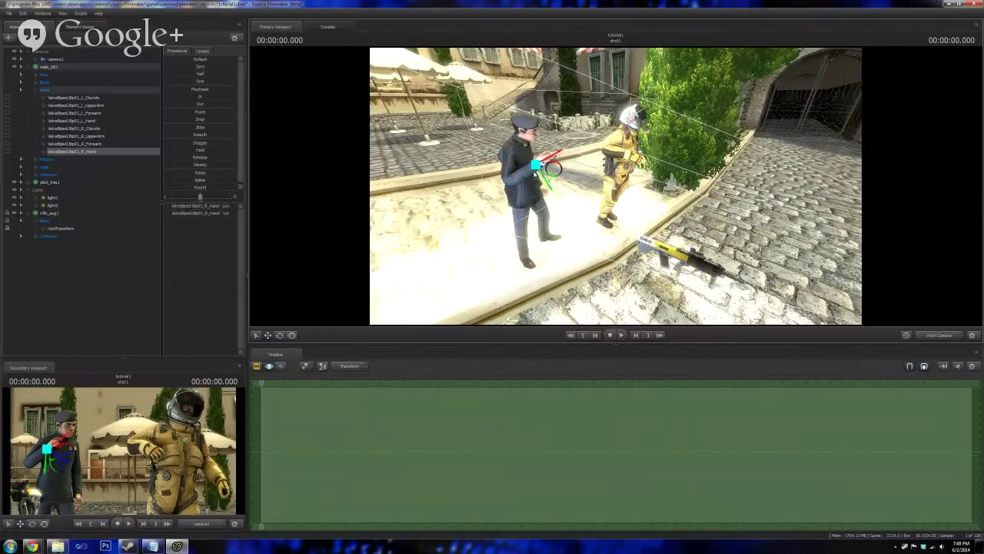
click(280, 336)
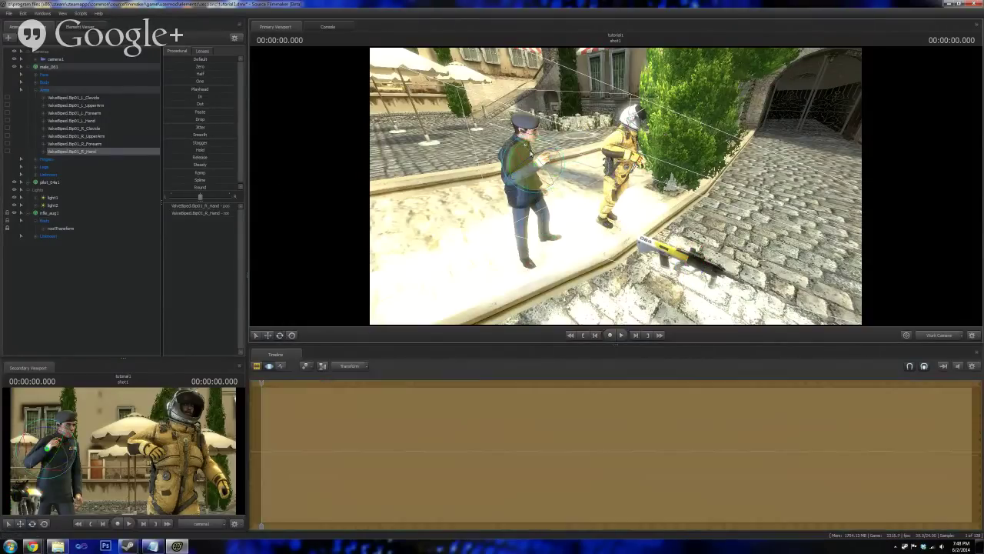
mouse_move(526, 153)
mouse_down()
mouse_move(537, 149)
mouse_move(521, 146)
mouse_up()
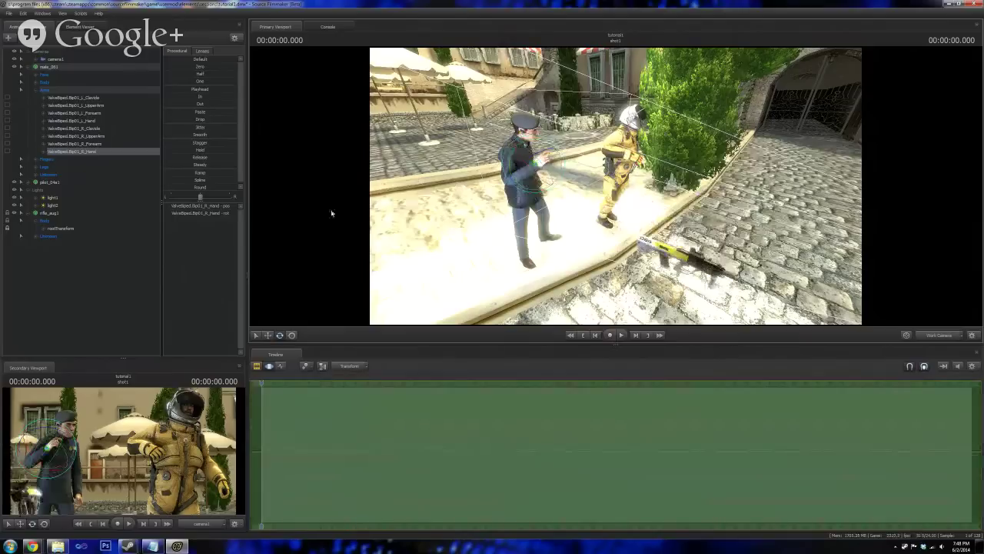
- Apply the full Default preset to the rifle's rootTransform to snap the rifle to the male character's hand
click(50, 229)
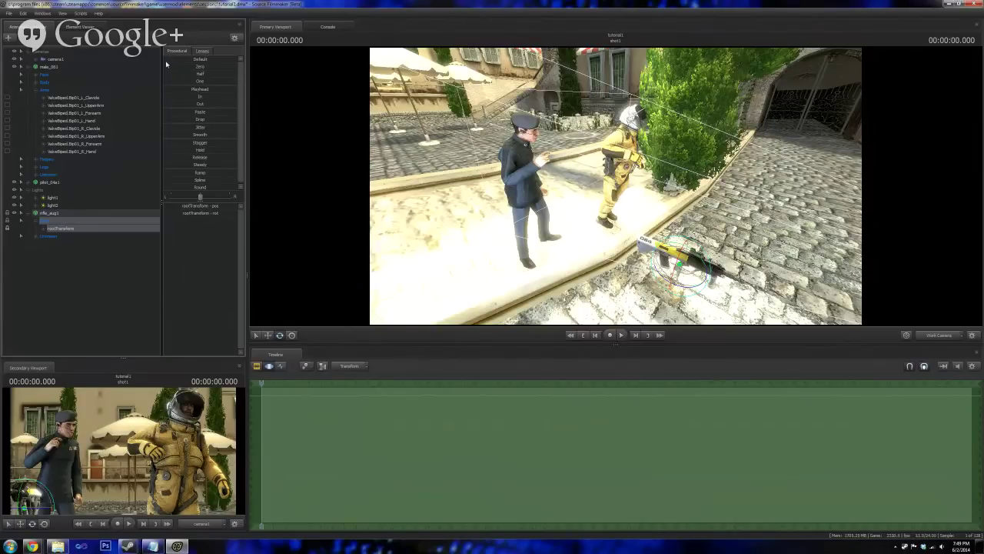
drag(166, 61, 233, 61)
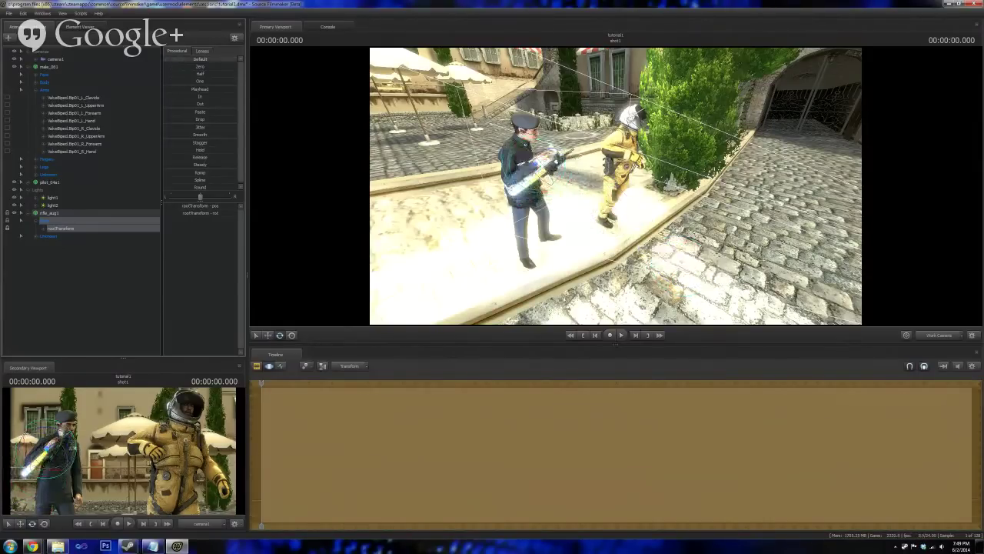
- Rotate the rifle so its barrel points upward in front of the male character and move its grip toward his right hand
mouse_move(513, 210)
mouse_down()
mouse_move(477, 169)
mouse_move(494, 211)
mouse_up()
key(w)
key(s)
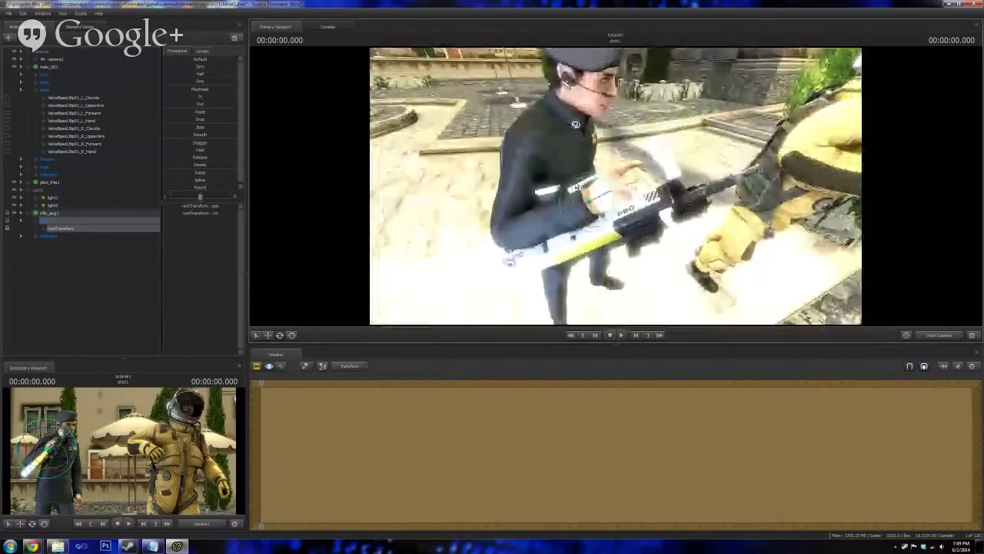
drag(573, 186, 615, 233)
click(268, 336)
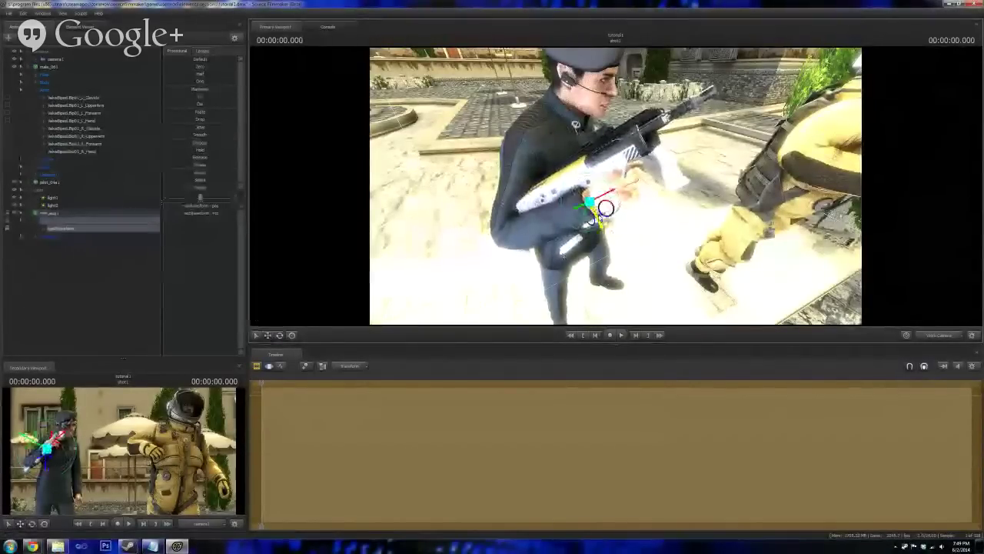
drag(608, 195, 632, 186)
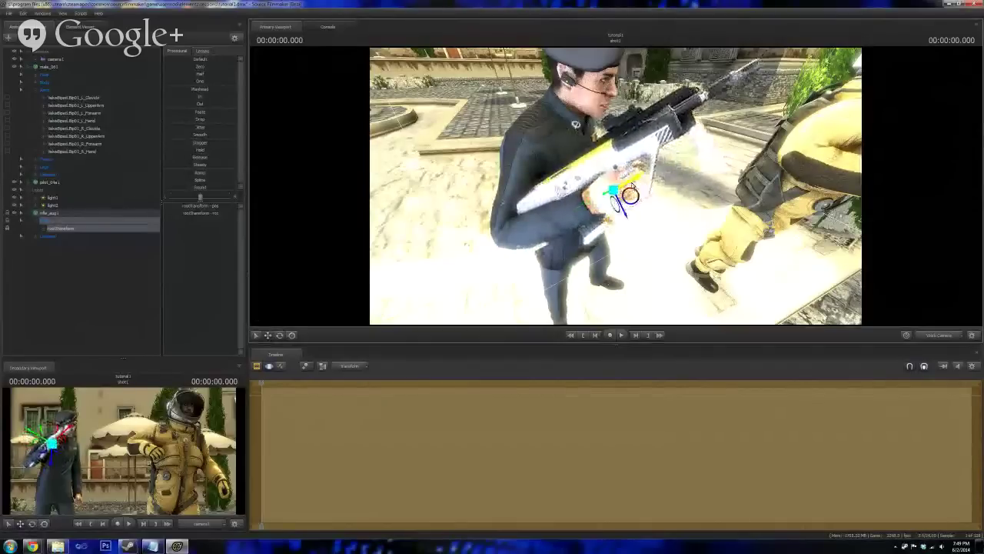
- From the character's front, shift the rifle sideways so its grip lines up with his right palm
key(d)
drag(677, 212, 617, 206)
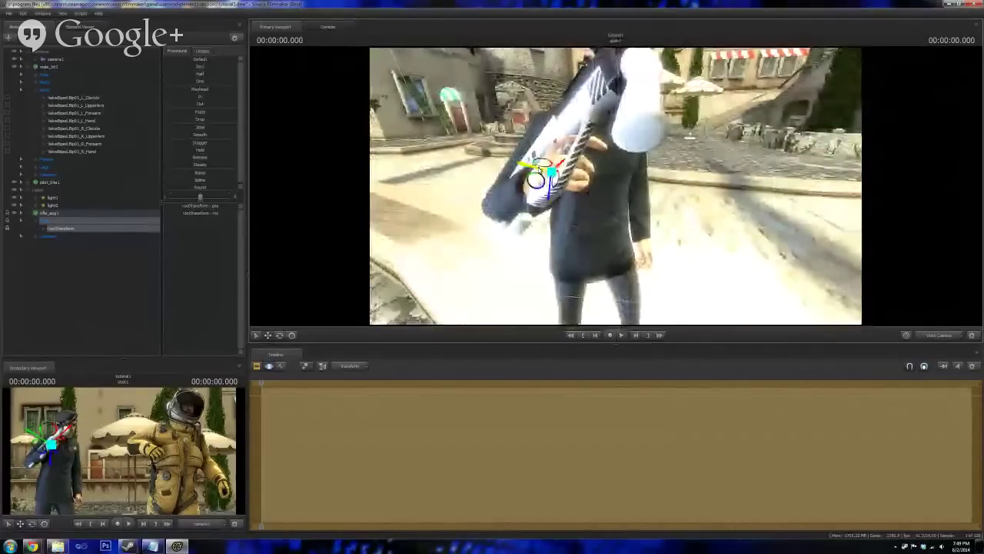
drag(547, 172, 615, 180)
- Rotate the Bip01_R_Finger2 and Bip01_R_Finger3 joints of the male character's right hand to wrap the fingers around the rifle grip
key(a)
drag(676, 208, 676, 208)
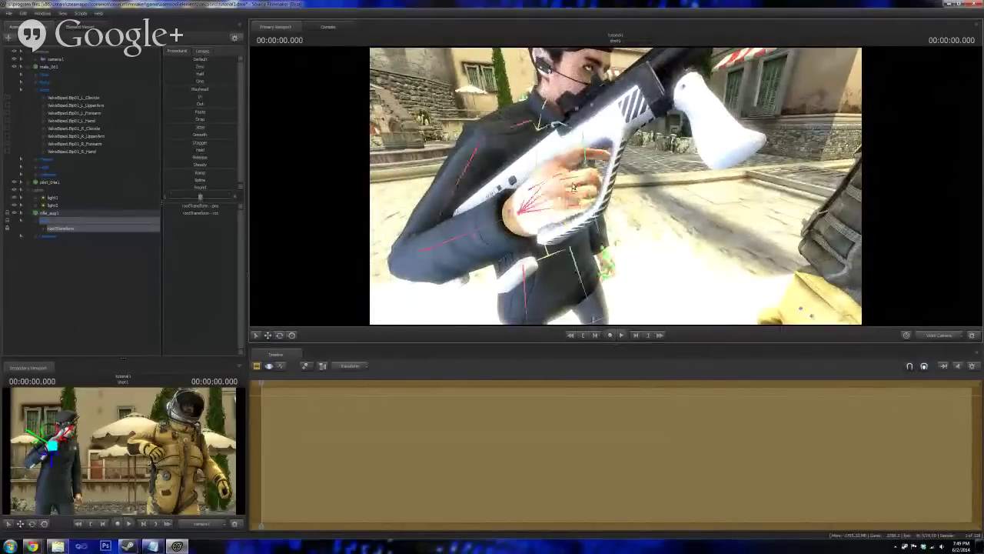
ctrl+click(573, 184)
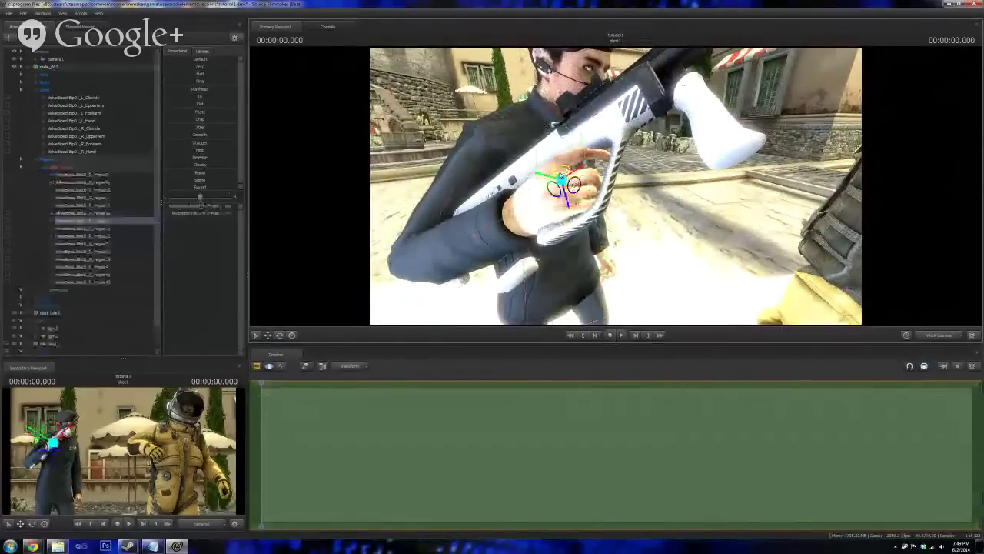
click(280, 336)
drag(568, 166, 580, 168)
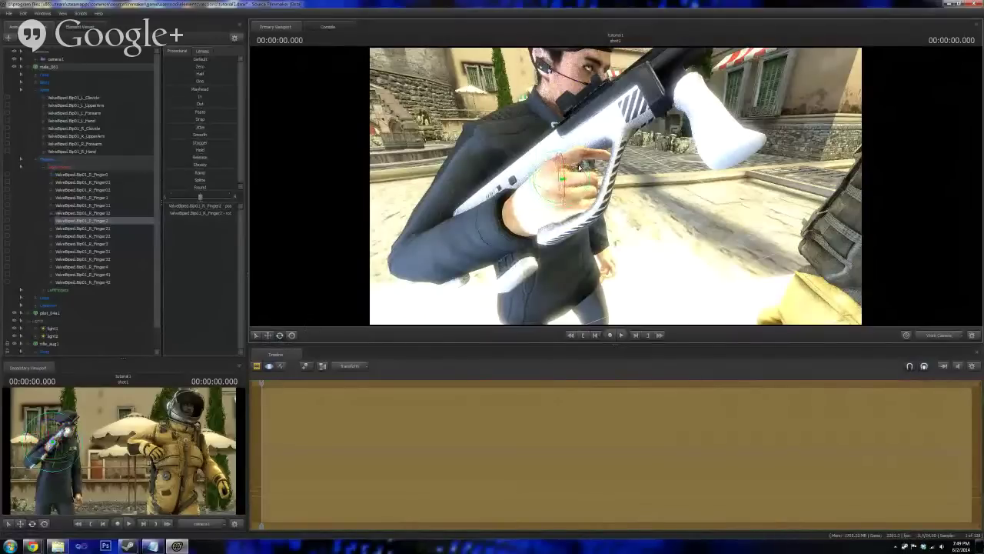
key(ctrl)
click(582, 192)
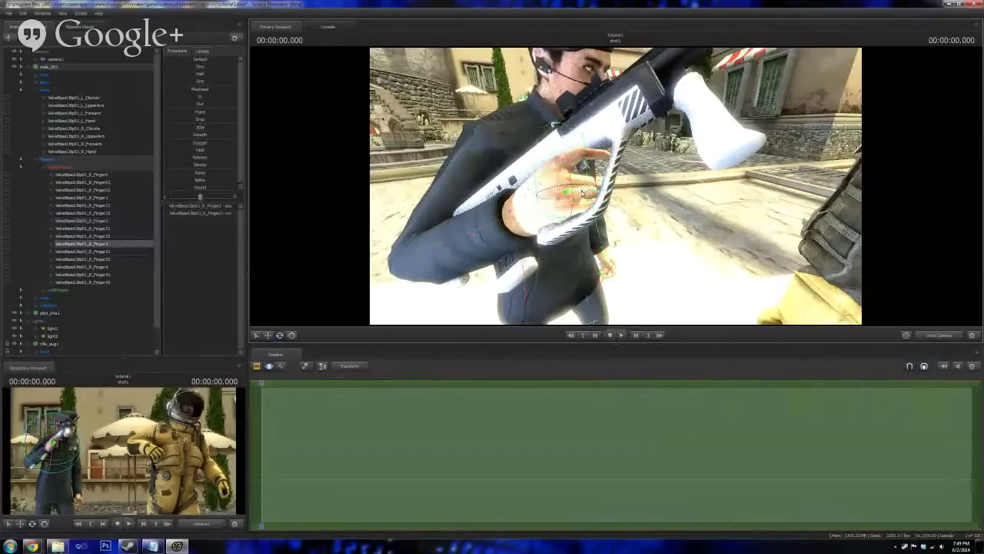
click(587, 187)
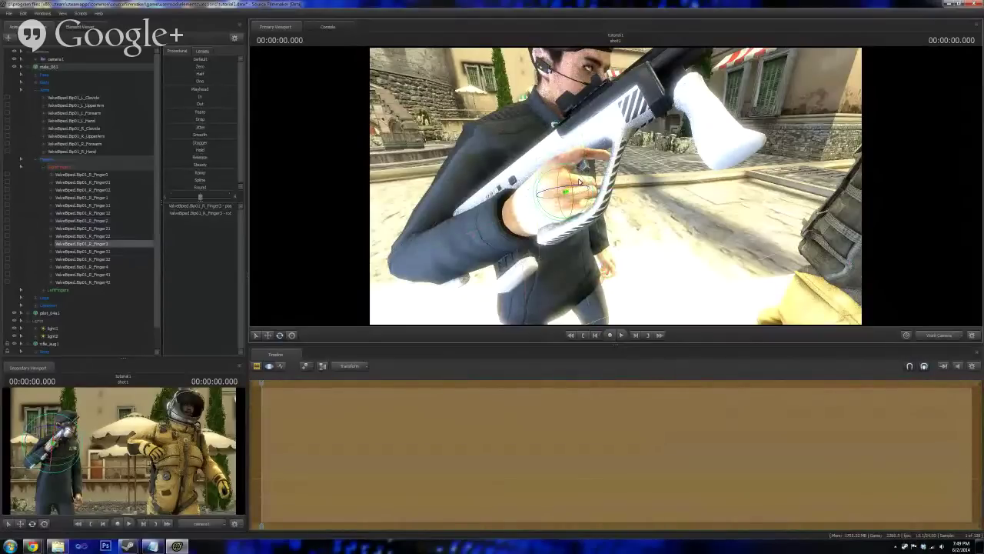
drag(591, 188, 589, 190)
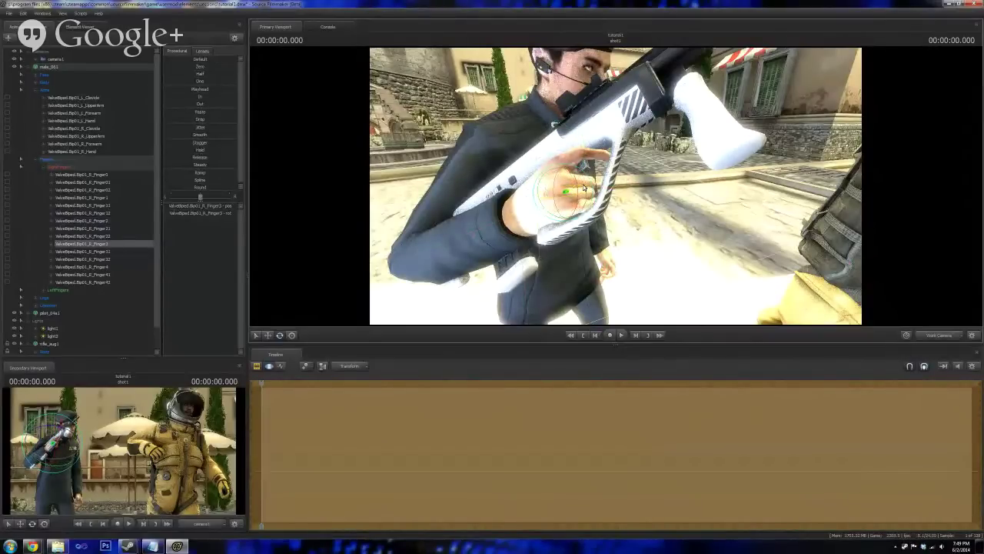
- Bend the right index finger toward the rifle's trigger by rotating its Bip01_R_Finger11 and Bip01_R_Finger12 joints
key(ctrl)
click(597, 150)
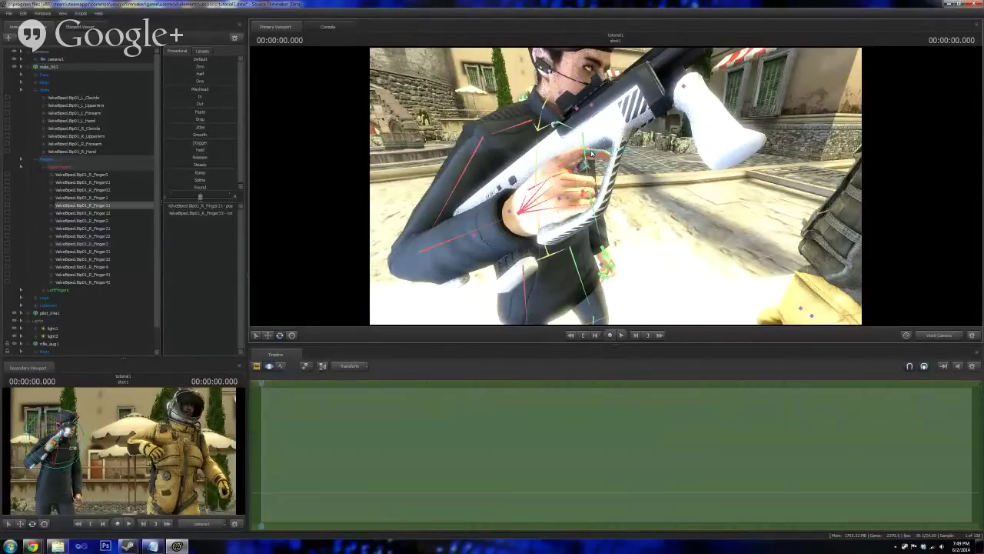
drag(594, 135, 605, 135)
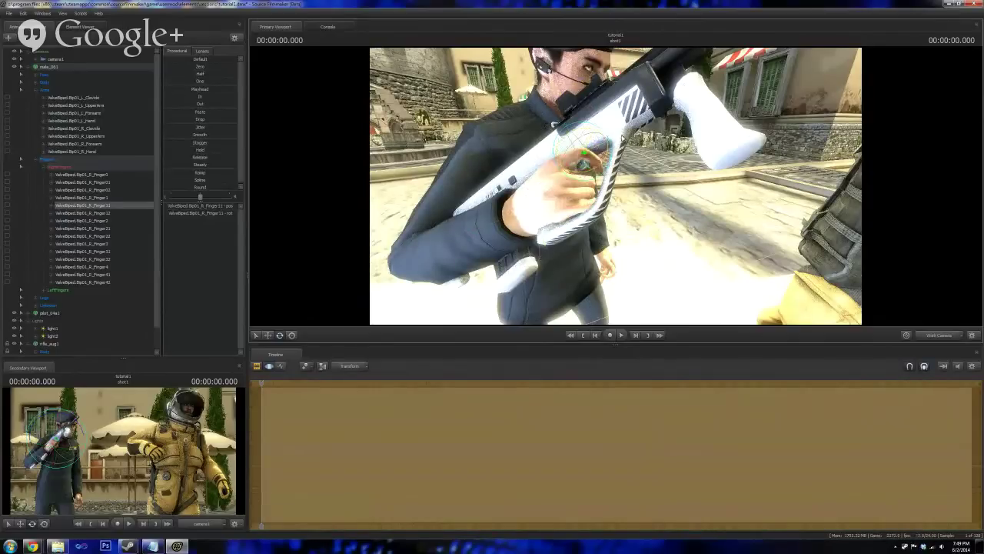
key(ctrl)
click(591, 163)
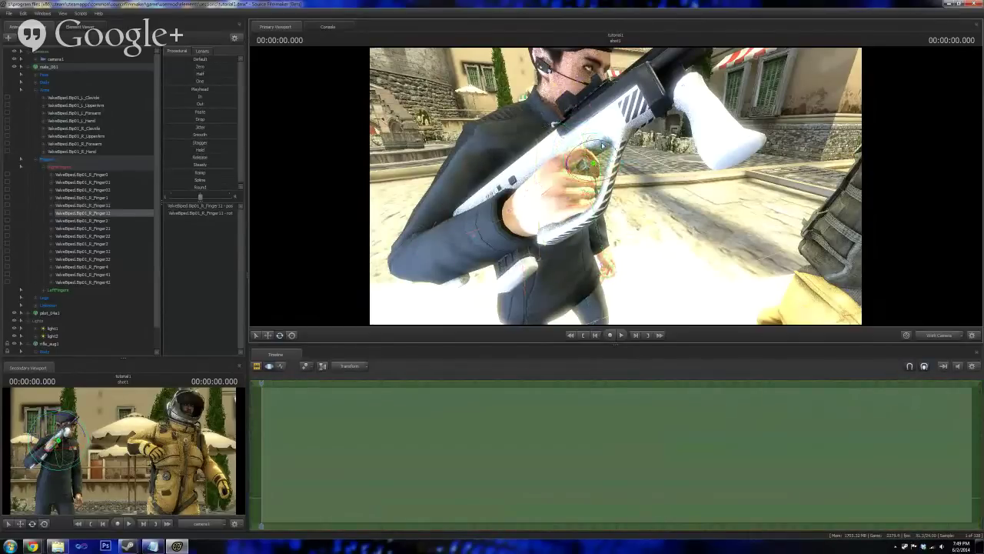
drag(604, 145, 622, 179)
- Select the rifle's foregrip control and rotate the foregrip into a new angle below the barrel
key(s)
key(w)
key(ctrl)
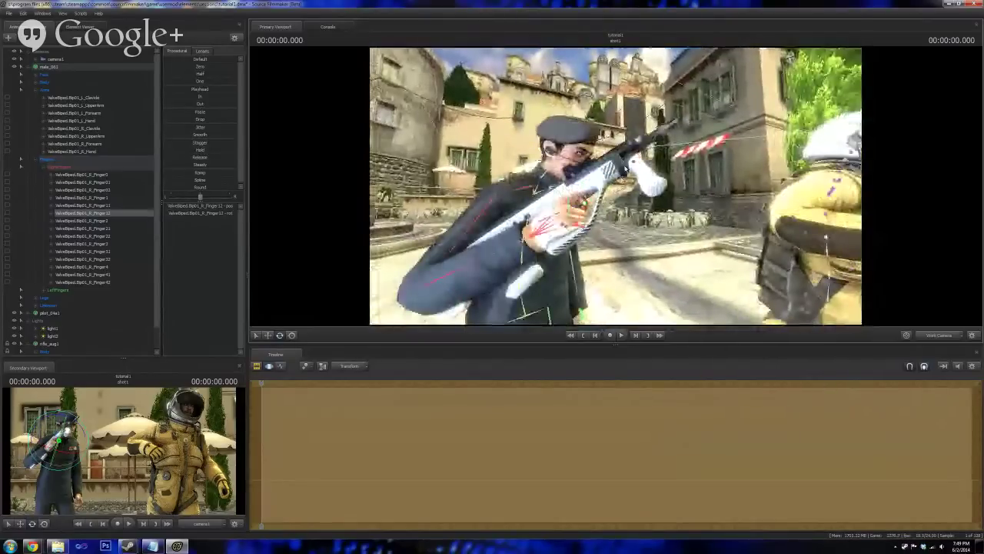
ctrl+click(631, 165)
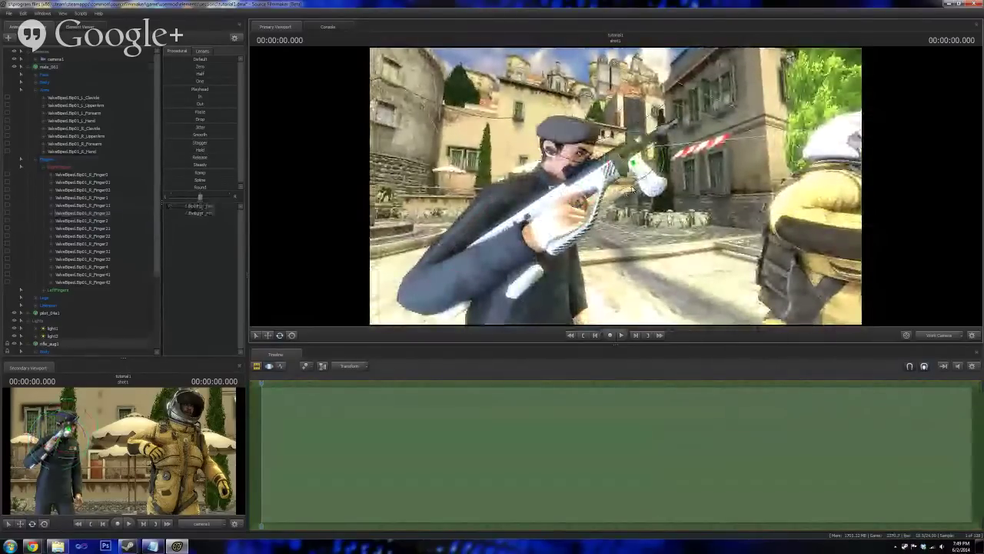
drag(630, 192, 671, 151)
- Select the rifle's holo_attachment control and slide the sight backward along the top rail
drag(681, 215, 696, 235)
key(ctrl)
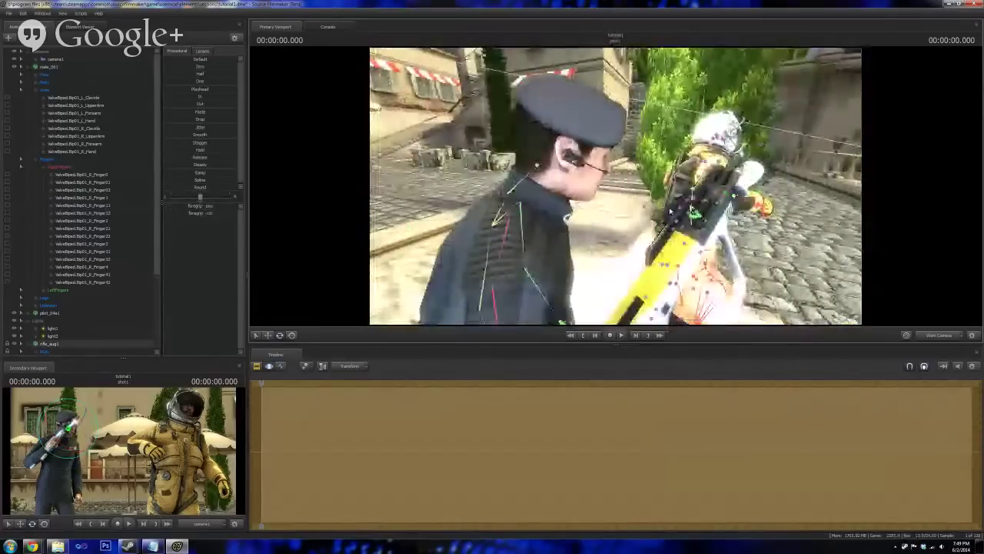
drag(612, 203, 577, 203)
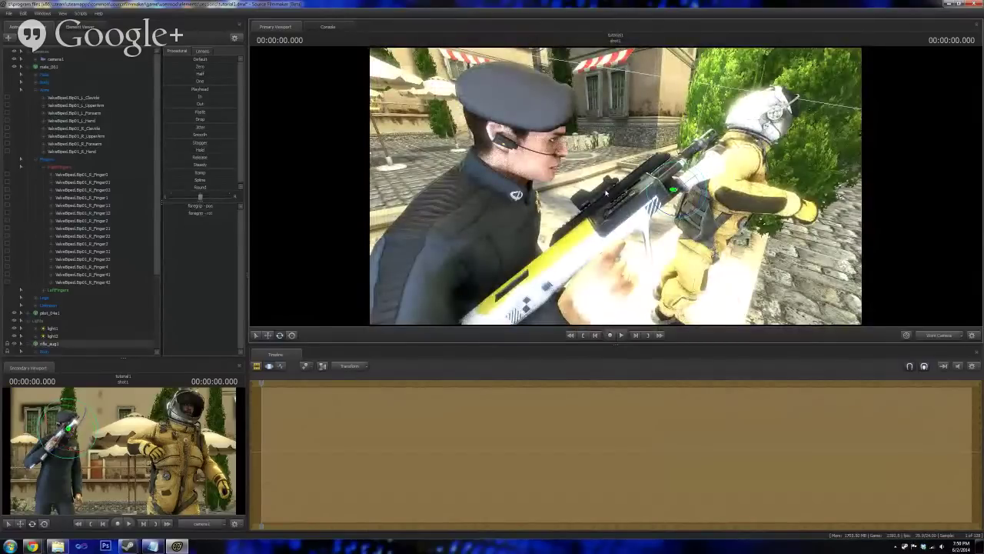
drag(606, 195, 593, 208)
ctrl+click(605, 198)
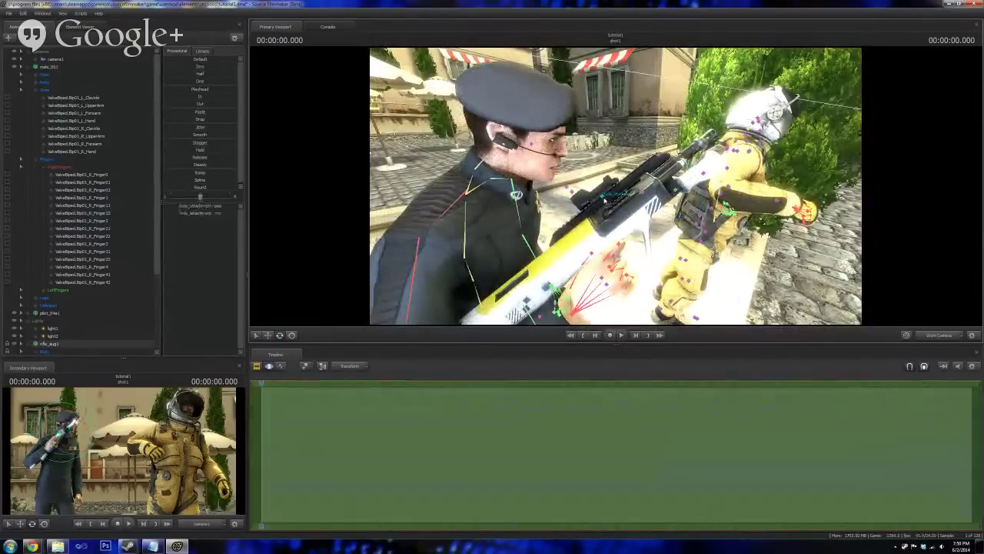
click(267, 337)
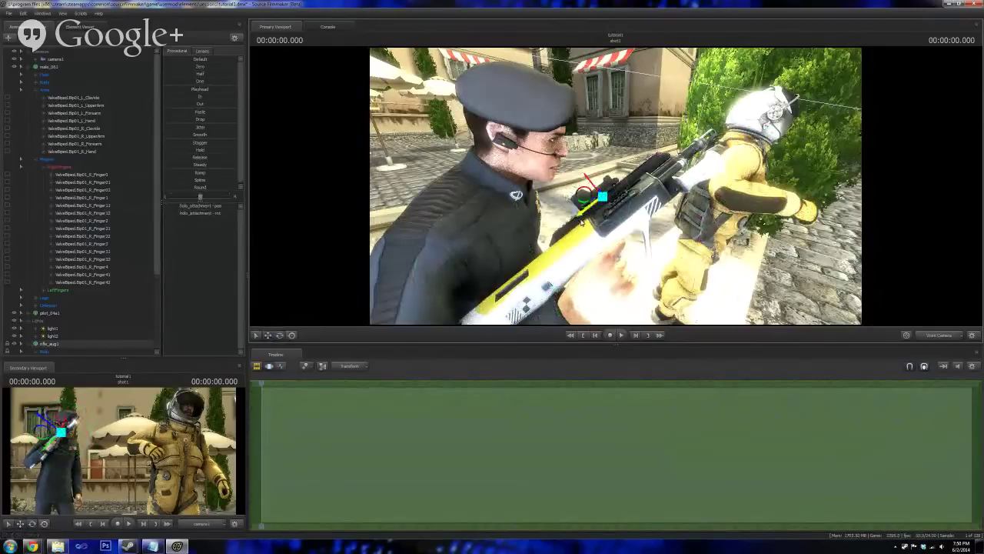
mouse_move(580, 220)
mouse_down()
mouse_move(618, 189)
mouse_move(565, 222)
mouse_up()
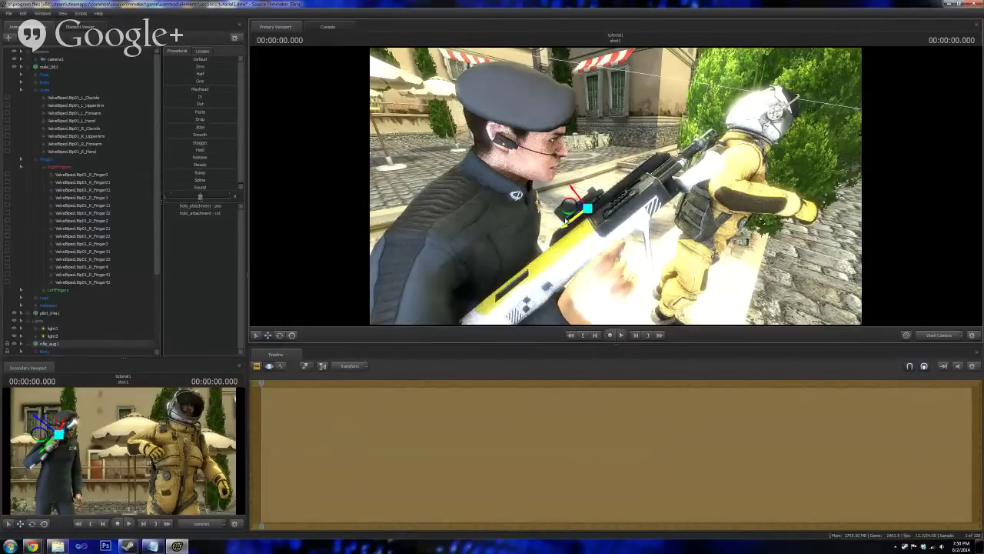
- Deselect the sight control and switch the primary viewport to camera1 to view both characters in the shot
ctrl+click(600, 300)
drag(607, 307, 550, 315)
mouse_move(615, 185)
mouse_down()
mouse_move(569, 223)
mouse_move(577, 146)
mouse_move(607, 185)
mouse_up()
key(s)
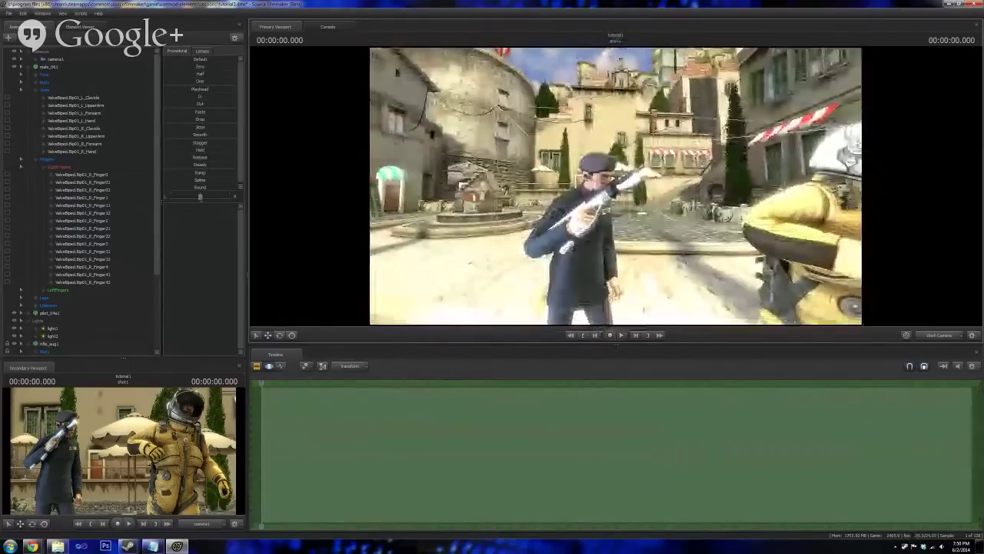
click(933, 335)
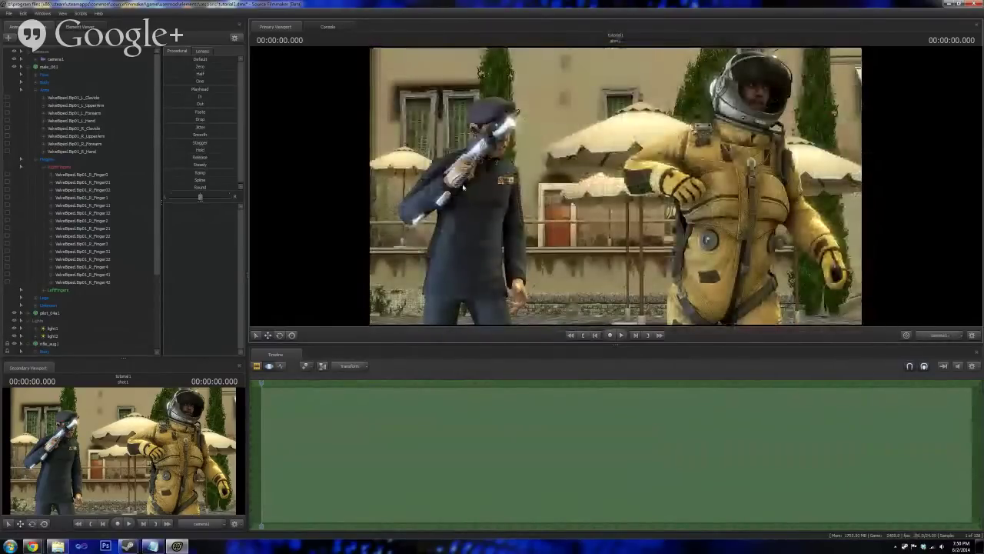
scroll(59, 323, down, 3)
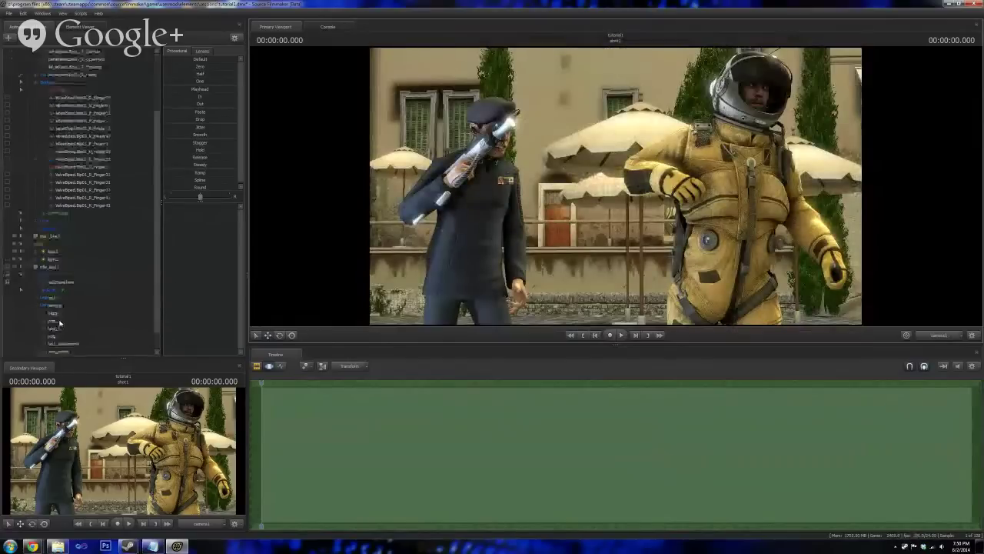
- Rotate the male character's Bip01_R_Forearm downward so the rifle is held level across his body, pointing toward the pilot
click(54, 267)
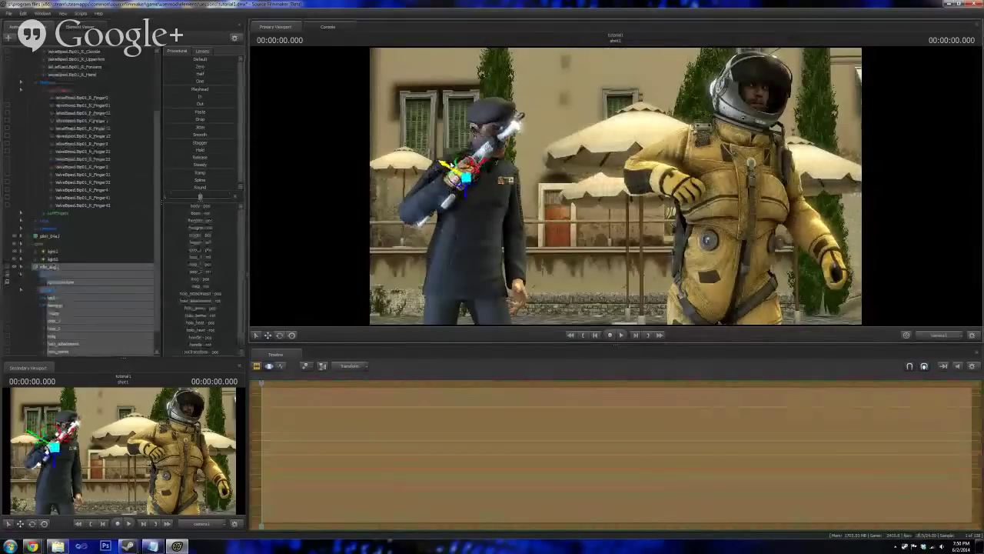
click(291, 335)
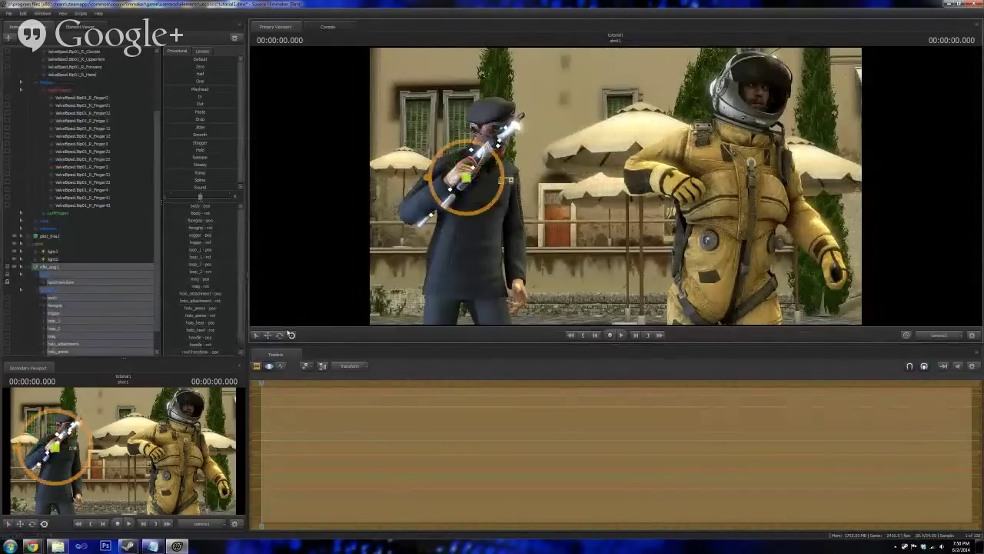
click(279, 335)
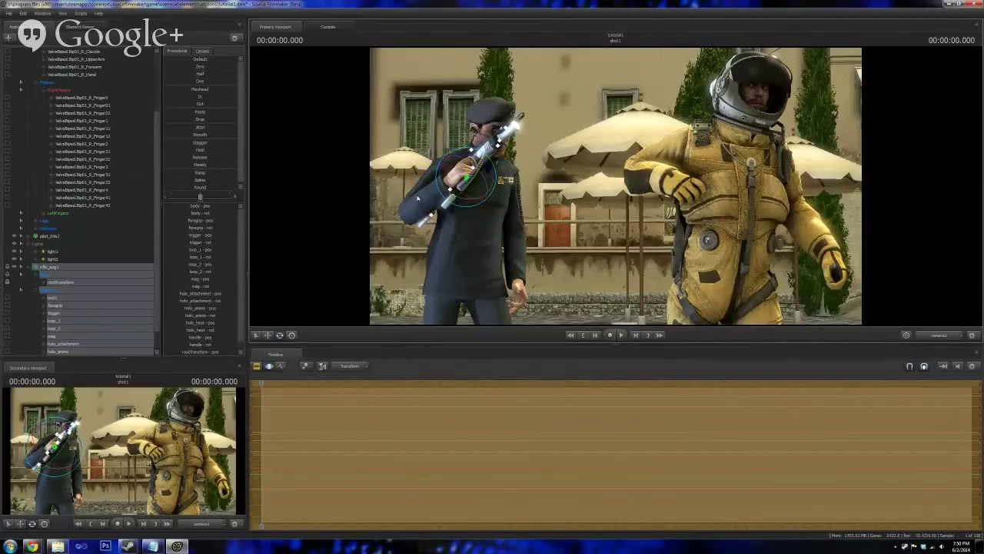
key(ctrl)
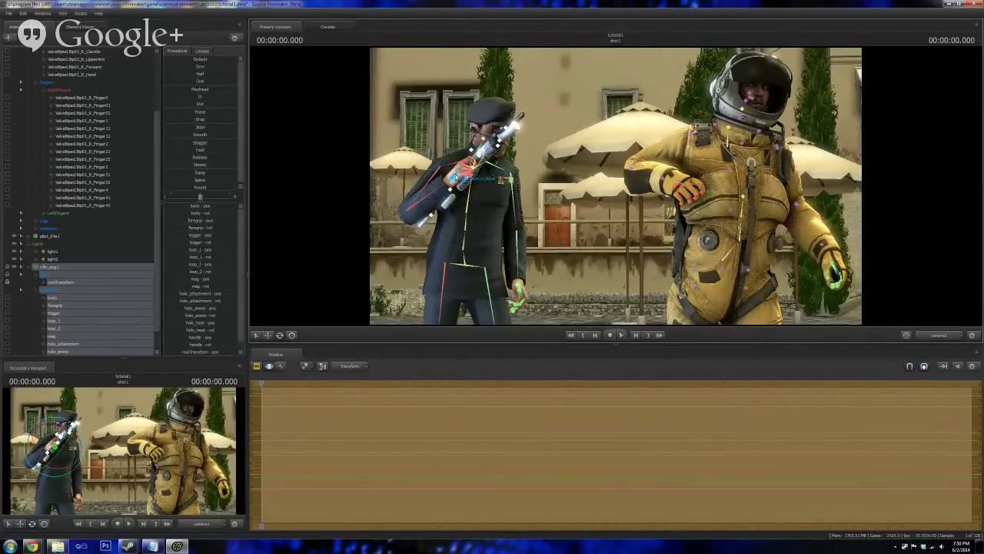
ctrl+click(432, 192)
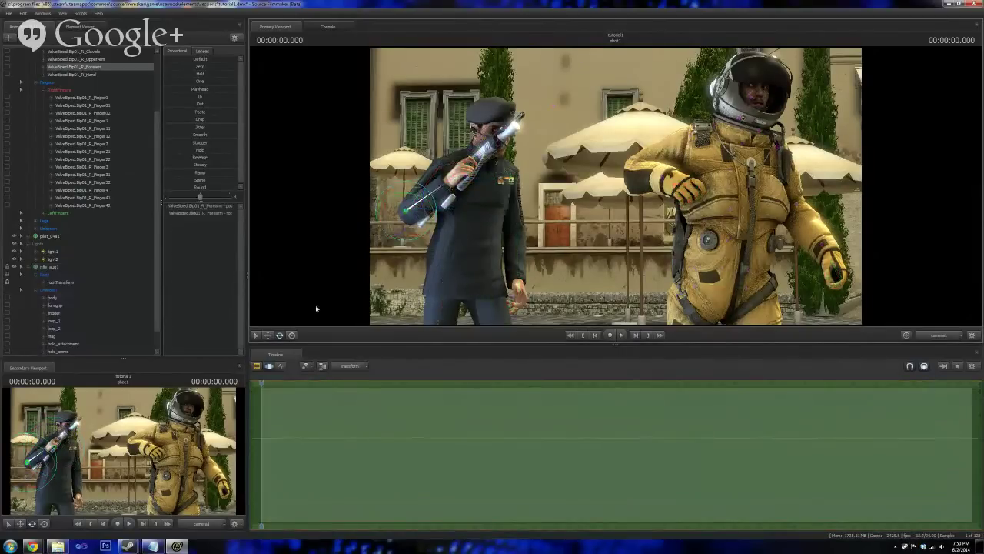
drag(400, 207, 404, 238)
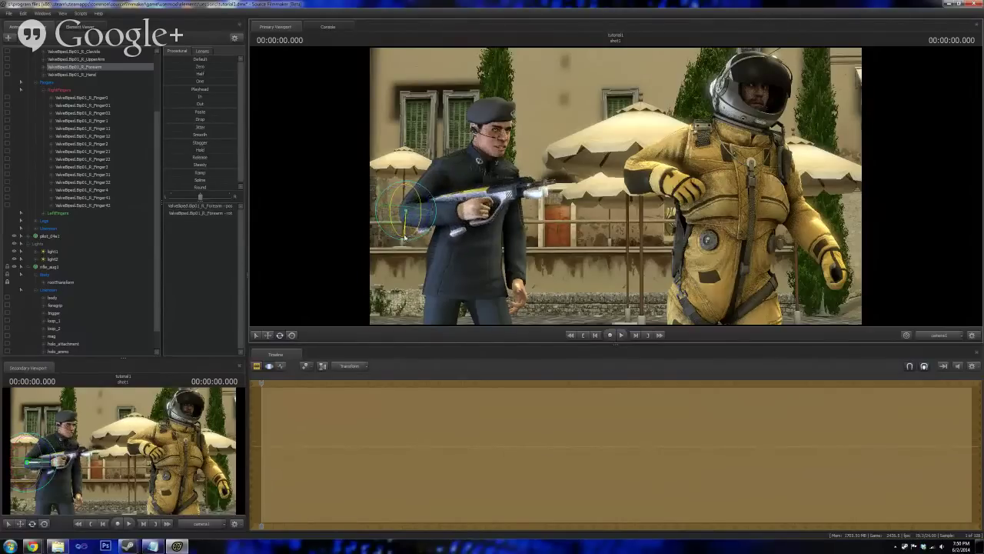
- Rotate the male character's left arm joints, starting with Bip01_L_UpperArm, so the arm reaches out toward the pilot
click(523, 231)
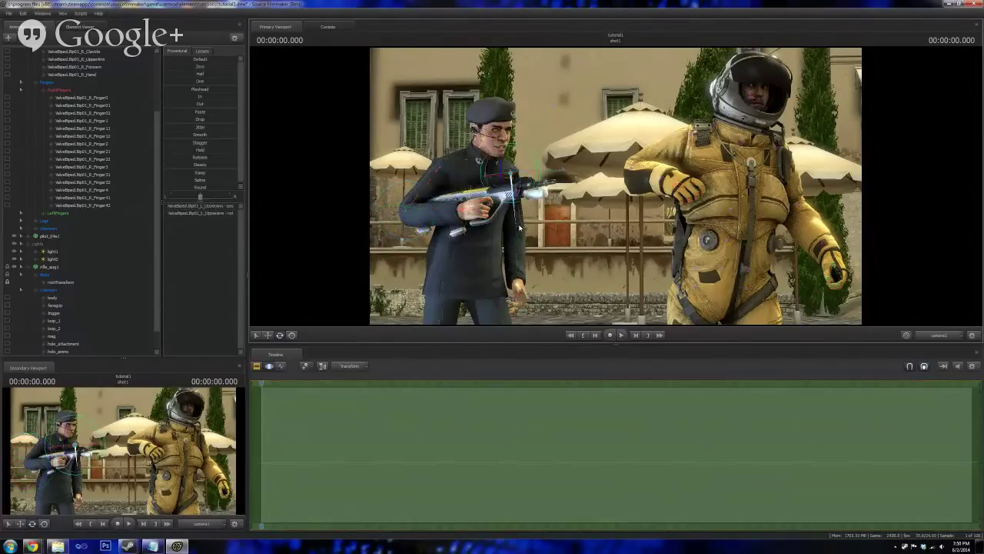
drag(520, 198, 573, 208)
ctrl+click(569, 216)
ctrl+click(599, 197)
- Rotate the male character's left and right thigh joints to spread his legs into a wider stance
click(493, 273)
drag(492, 270, 461, 300)
click(444, 300)
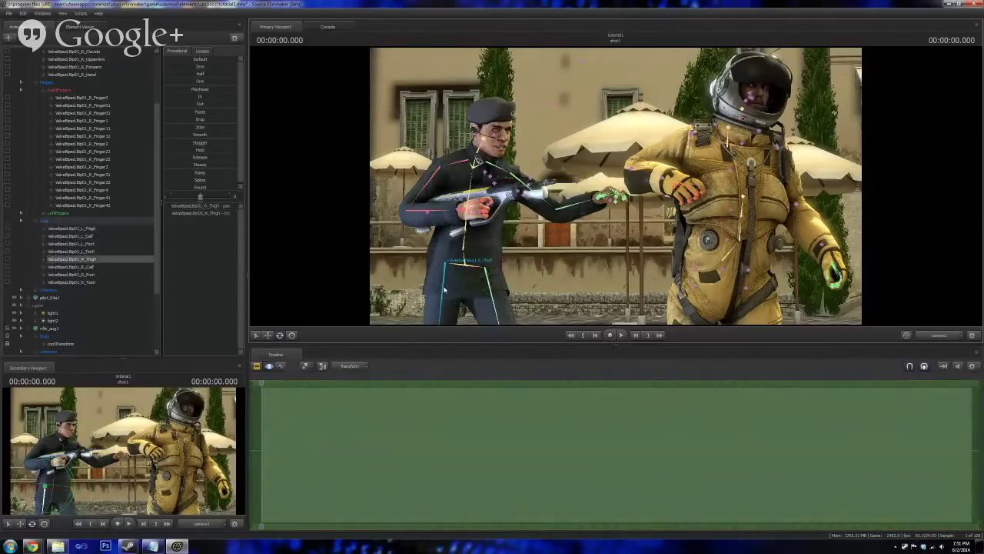
mouse_move(458, 266)
mouse_down()
mouse_move(450, 278)
mouse_move(466, 244)
mouse_move(458, 251)
mouse_up()
- Select the male character's Bip01_Head1 joint, rotate the head to a new angle, and clear the selection
key(ctrl)
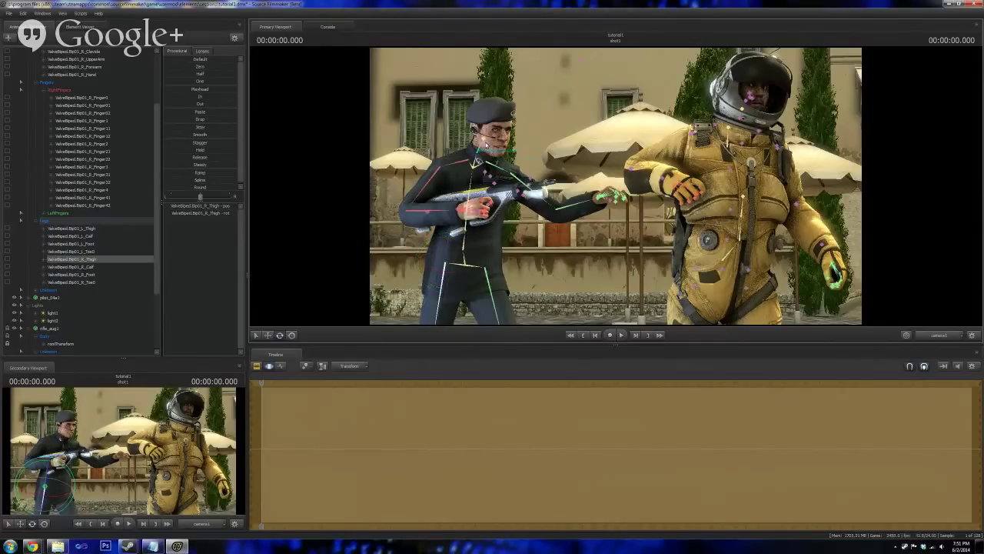
click(485, 139)
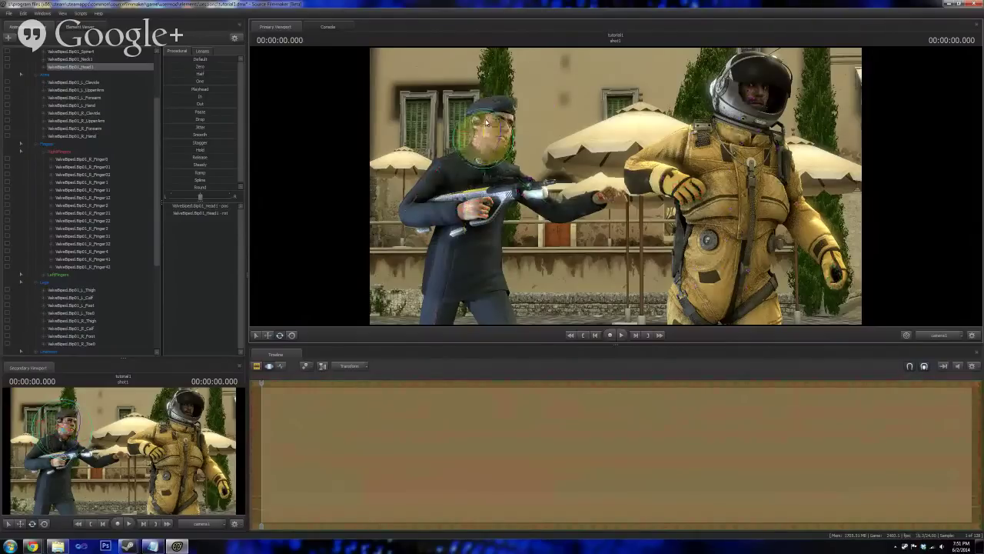
ctrl+click(541, 135)
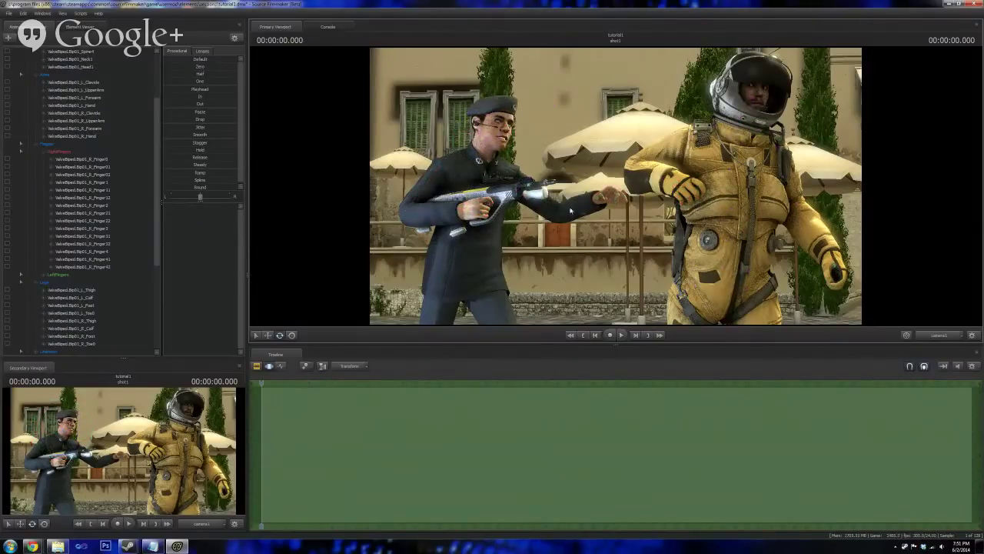
- Collapse the male character's expanded body, arm, finger and leg control groups and the rifle's Unknown group in the animation set list
scroll(39, 158, up, 3)
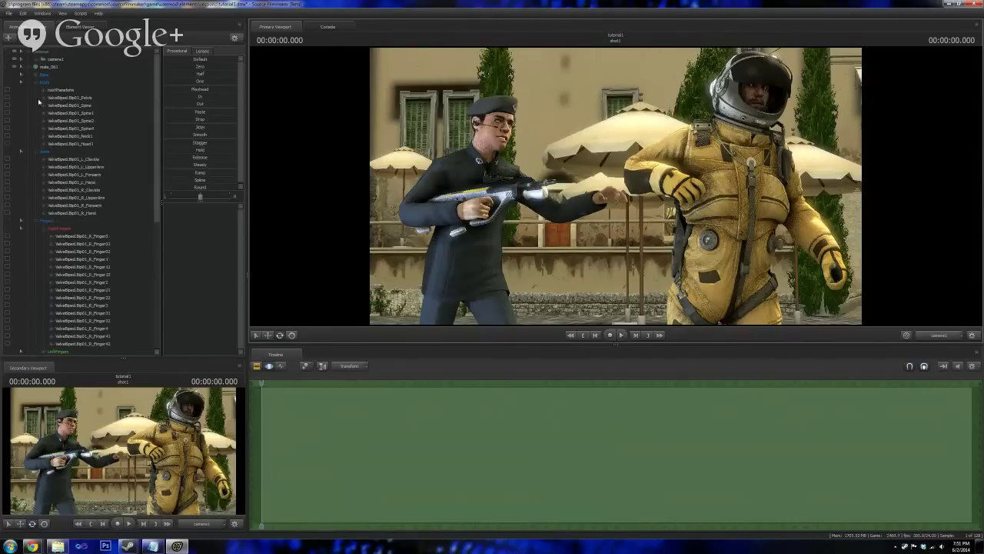
click(36, 83)
click(36, 90)
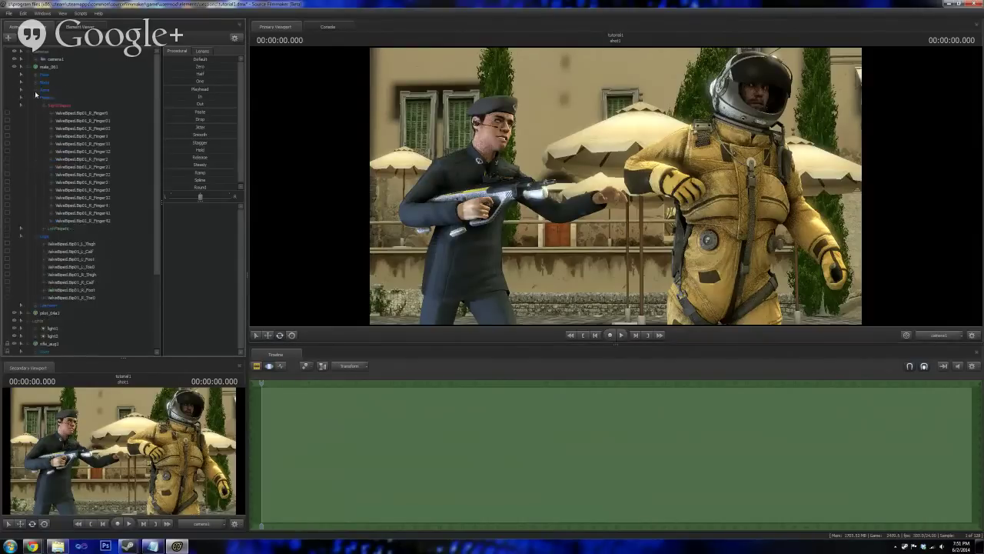
click(35, 100)
click(37, 106)
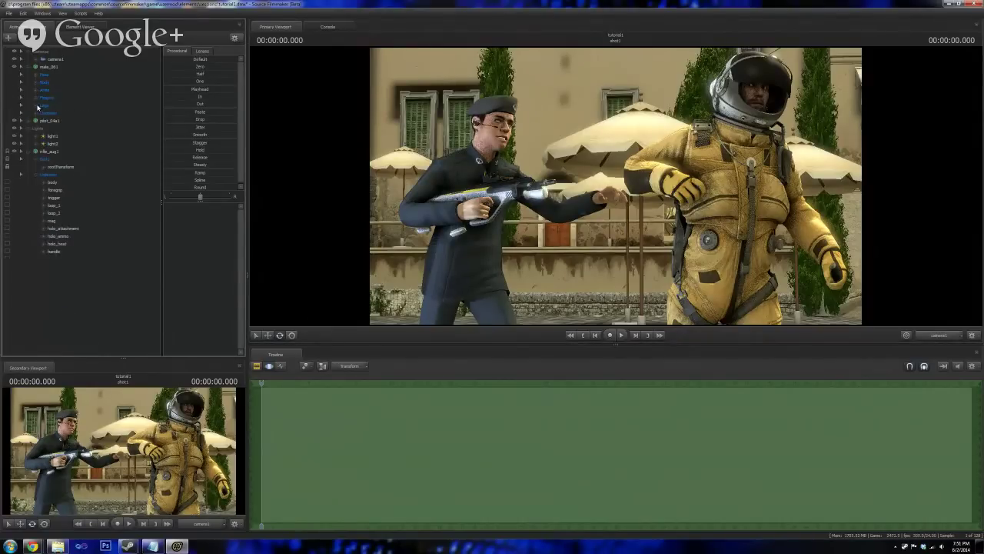
click(33, 174)
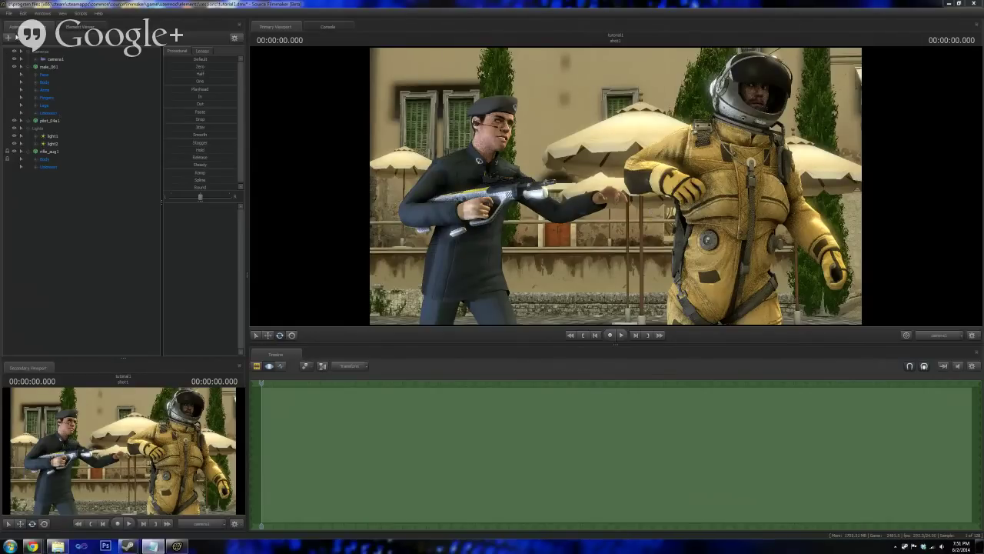
click(14, 38)
click(258, 6)
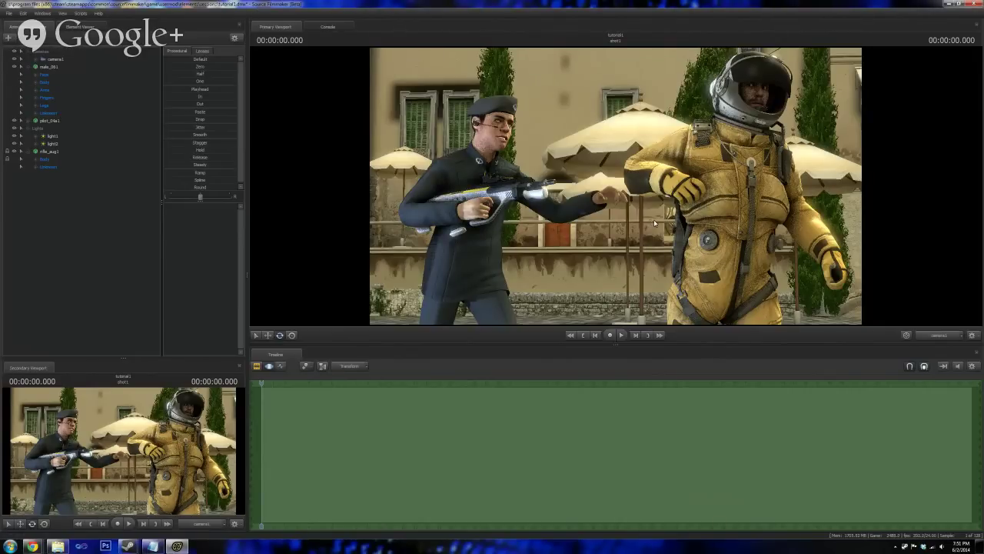
- Switch the primary viewport from camera1 to the Work Camera and pull back to view the whole scene
click(939, 335)
drag(646, 192, 615, 201)
key(s)
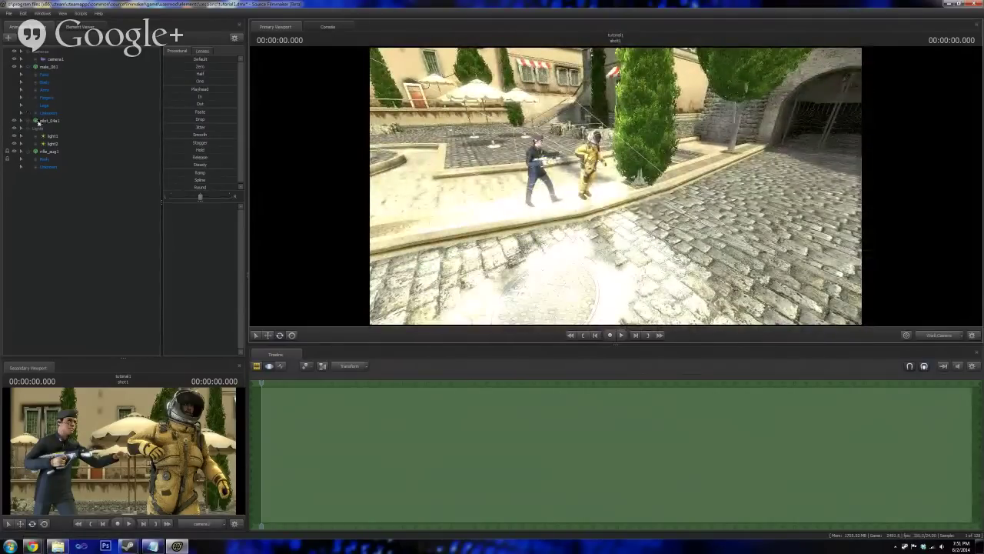
- Move the Lights group directly above male_001 in the animation set list and collapse the character entries
click(37, 128)
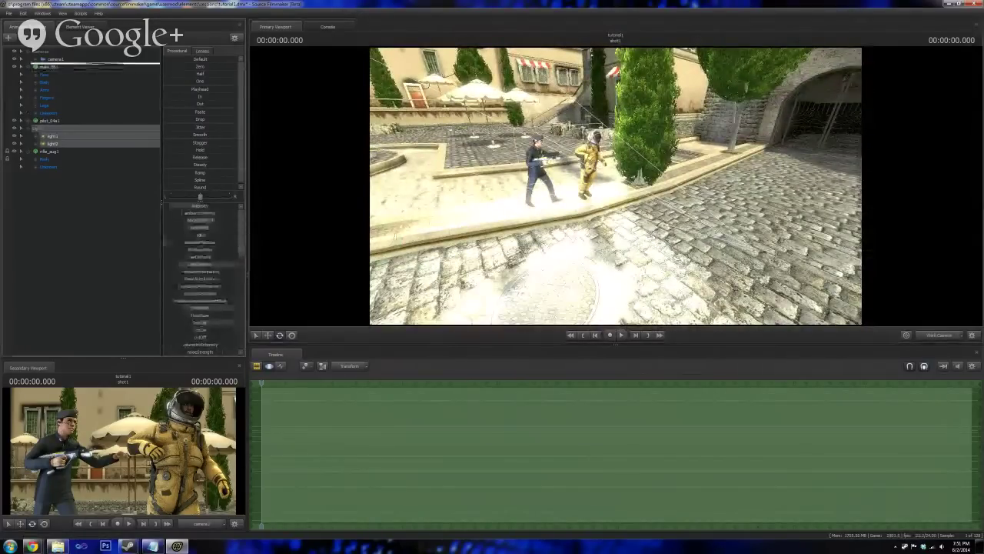
drag(37, 128, 40, 68)
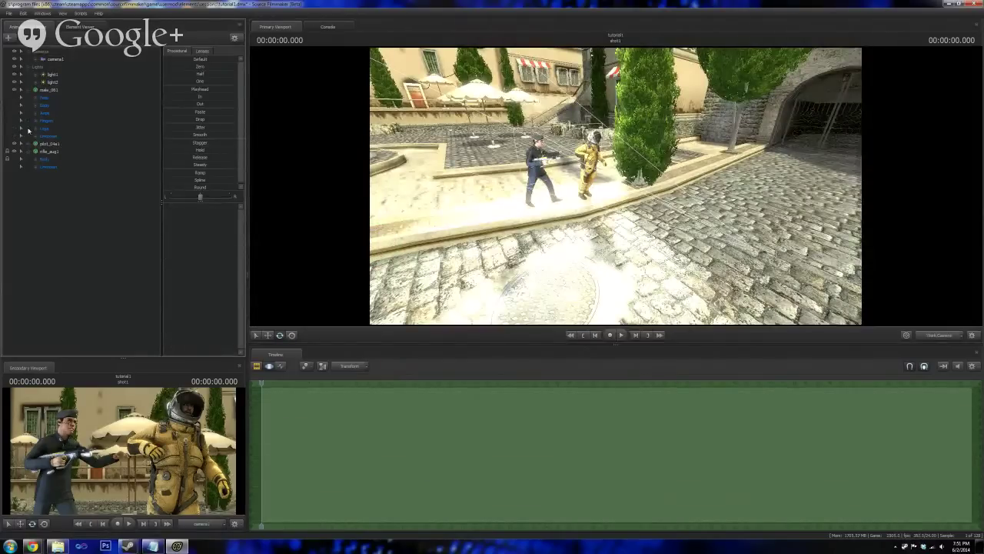
click(33, 91)
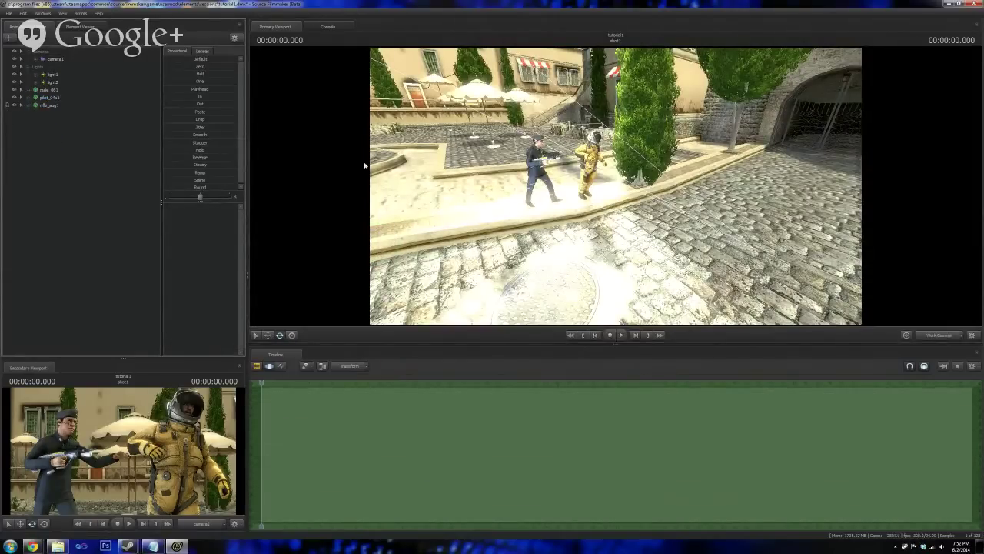
- Select the rifle, the pilot, male_001, light2, light1 and camera1 together in the animation set list
drag(577, 237, 536, 239)
key(s)
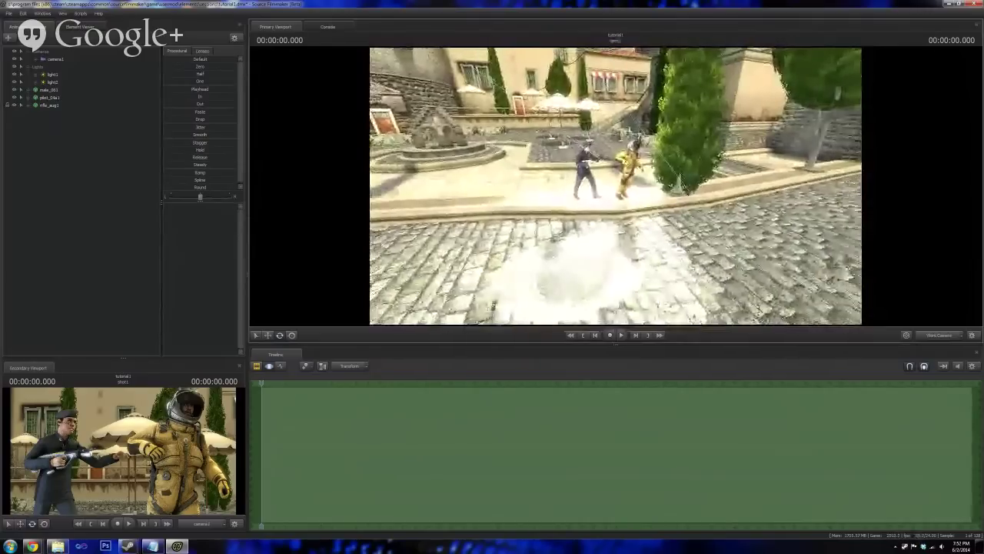
click(51, 107)
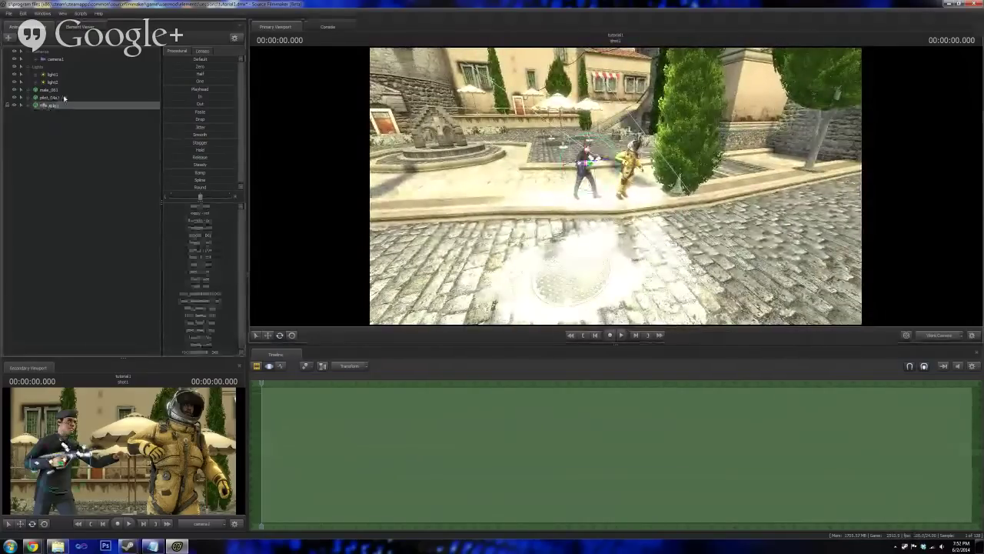
ctrl+click(57, 100)
ctrl+click(54, 91)
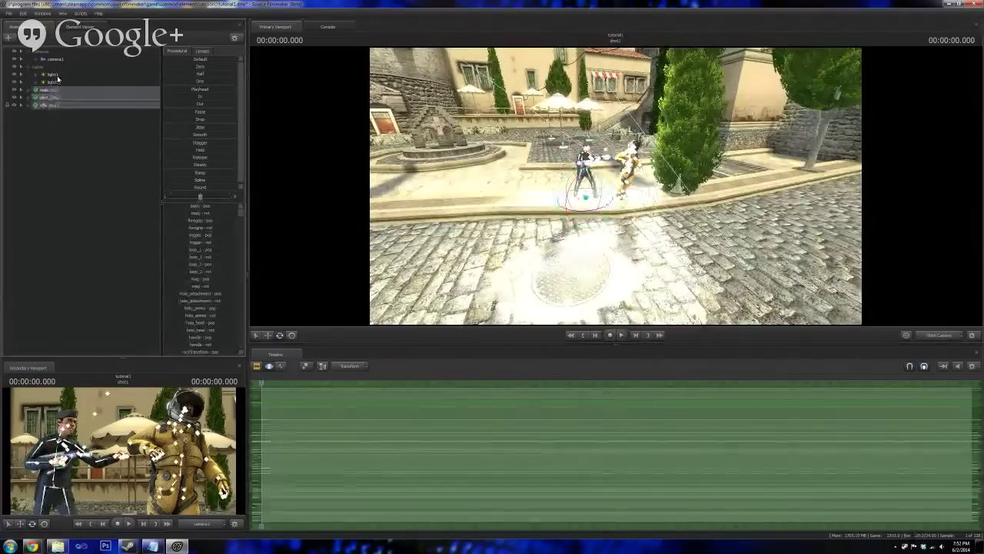
ctrl+click(57, 83)
ctrl+click(54, 76)
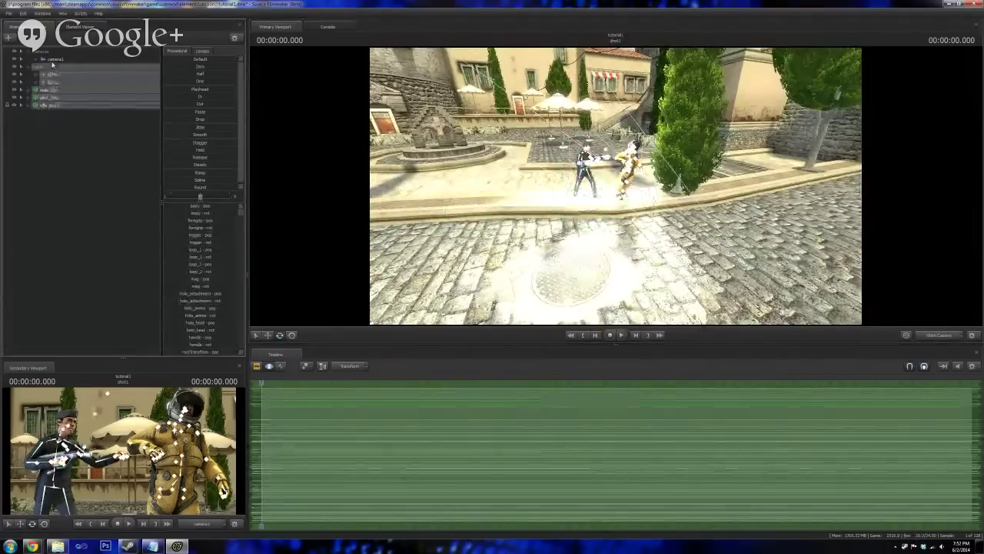
shift+click(54, 61)
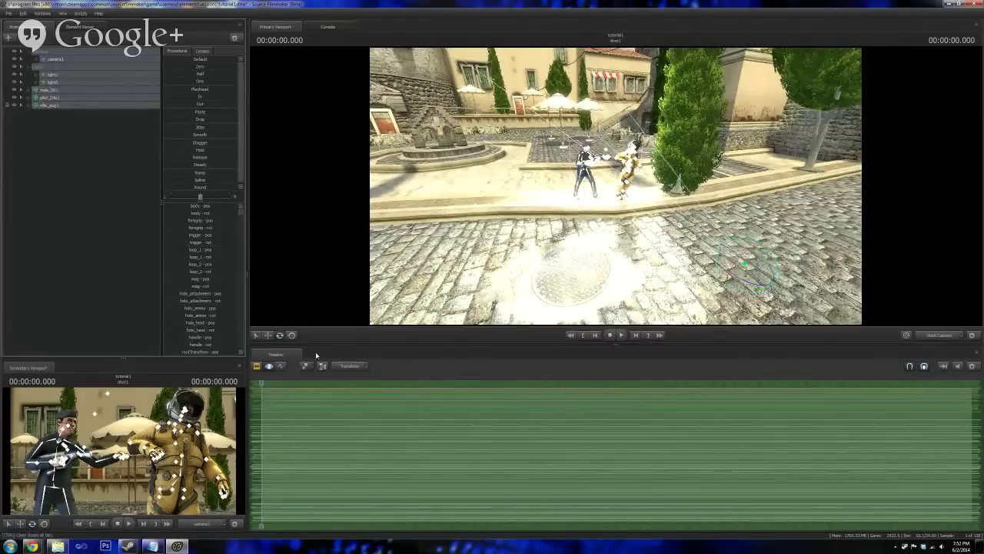
- Move and rotate the selected characters, rifle, lights and camera together from their original spot to another part of the plaza
click(270, 337)
drag(744, 274, 575, 275)
click(281, 336)
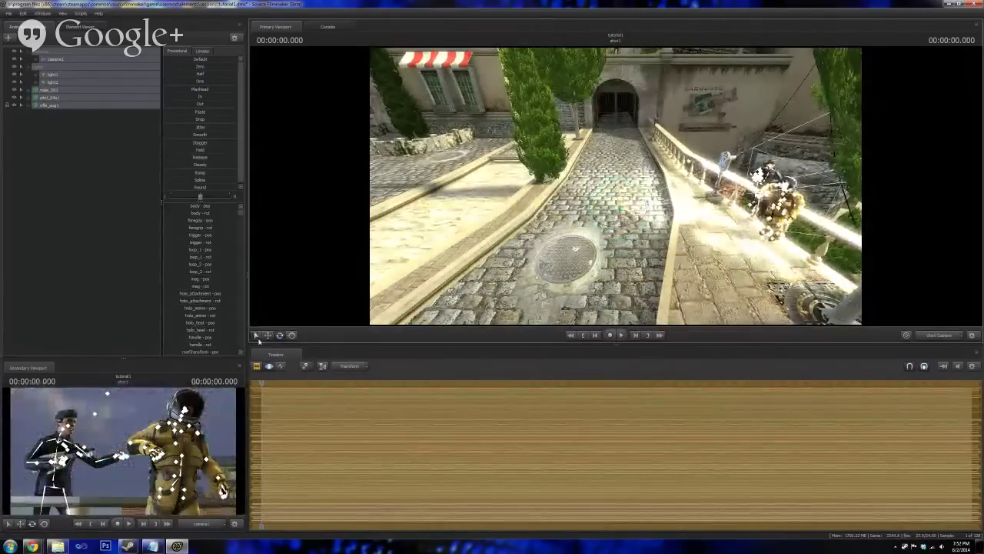
click(268, 335)
drag(630, 202, 285, 201)
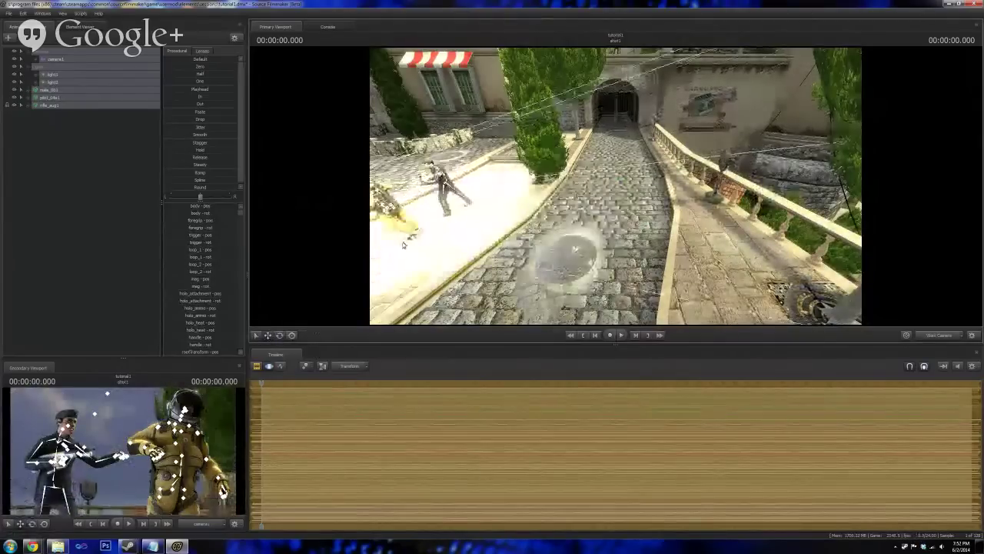
drag(461, 200, 501, 227)
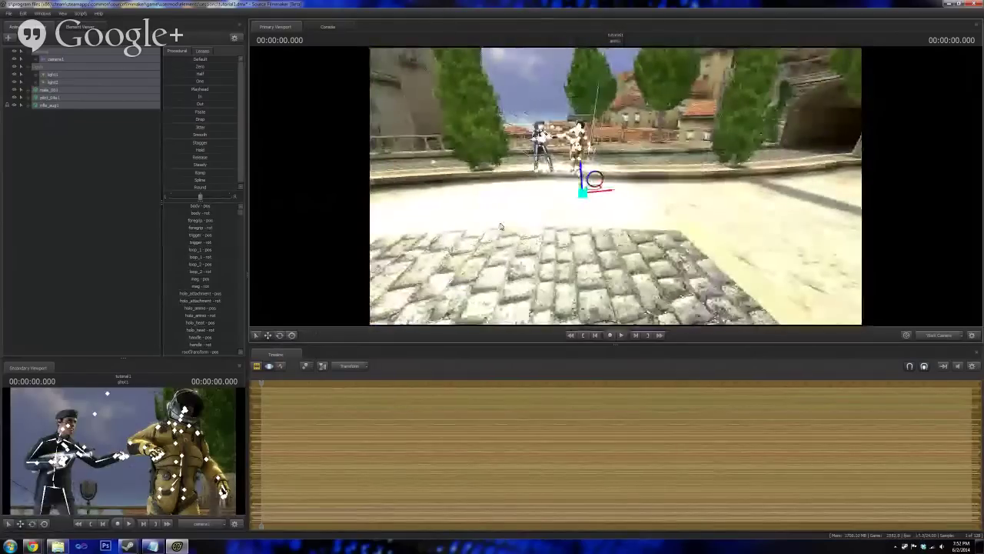
- Rotate and move the whole selected scene, including camera, lights, characters and rifle, along the street, and check it through camera1
click(279, 334)
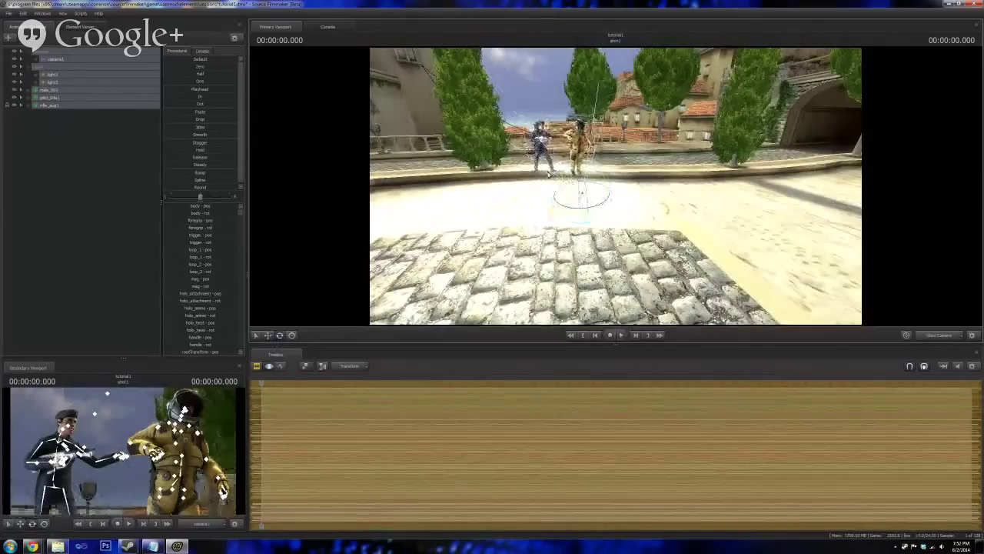
drag(566, 178, 801, 157)
key(w)
click(268, 336)
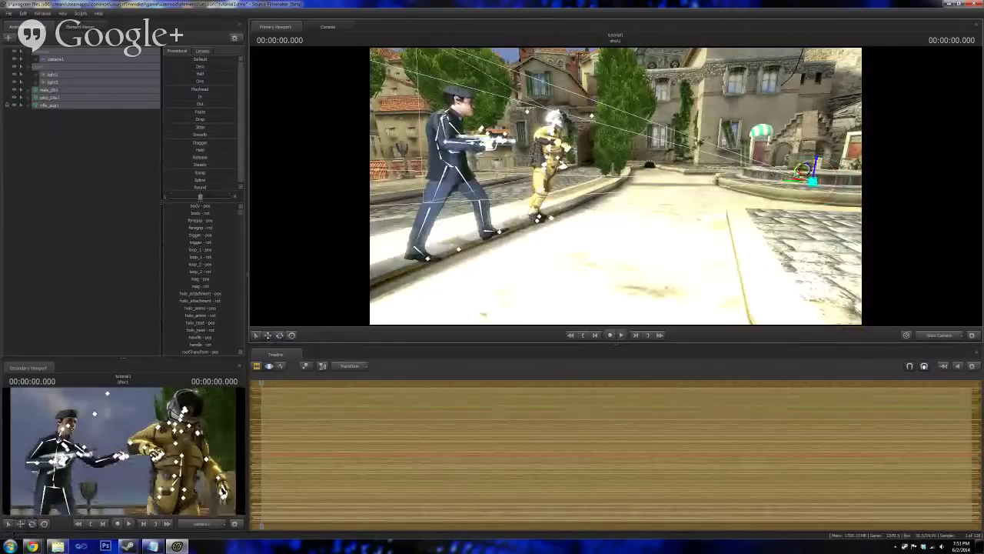
drag(794, 183, 710, 175)
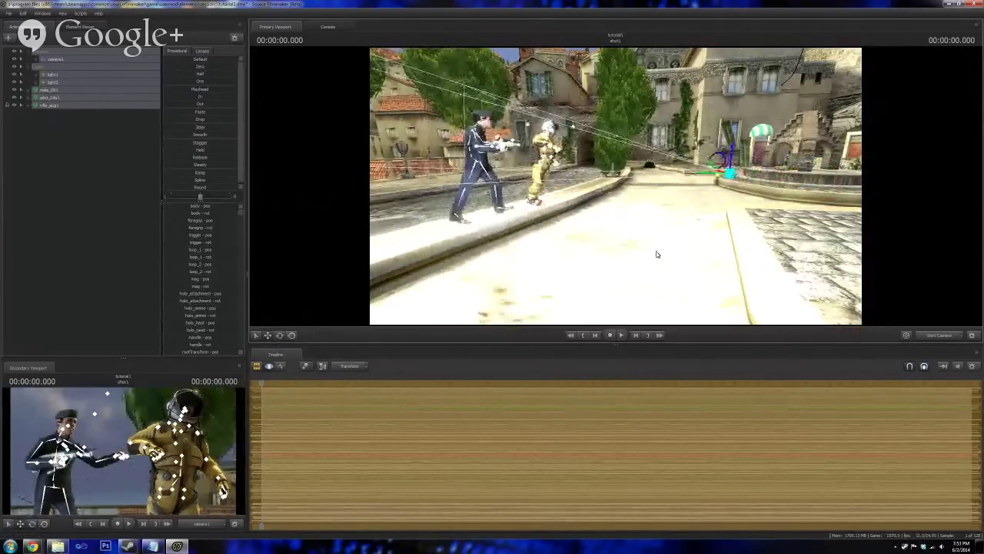
key(d)
drag(657, 253, 442, 250)
click(930, 336)
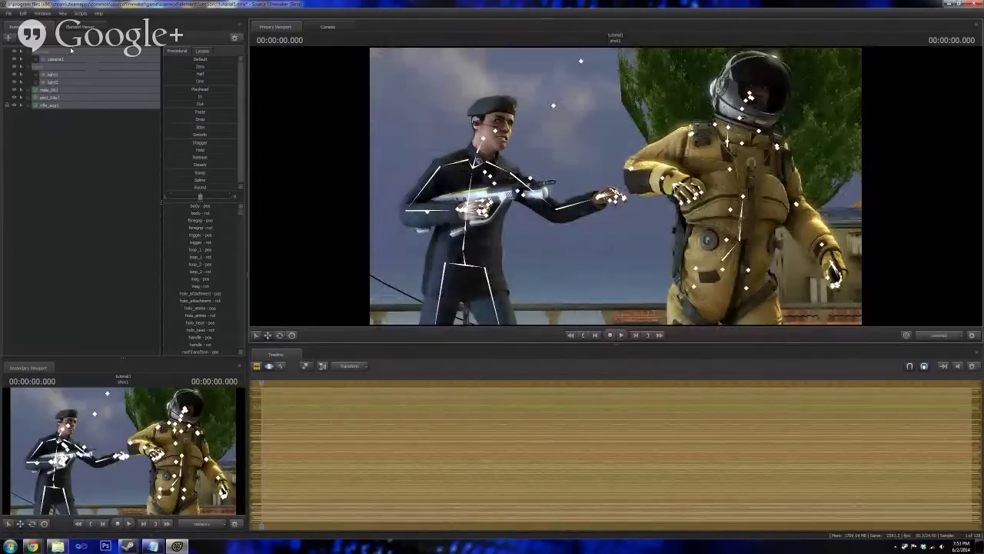
- Adjust camera1's bloomScale slightly and lower its toneMapScale to darken the overlit shot
click(56, 61)
drag(169, 234, 172, 234)
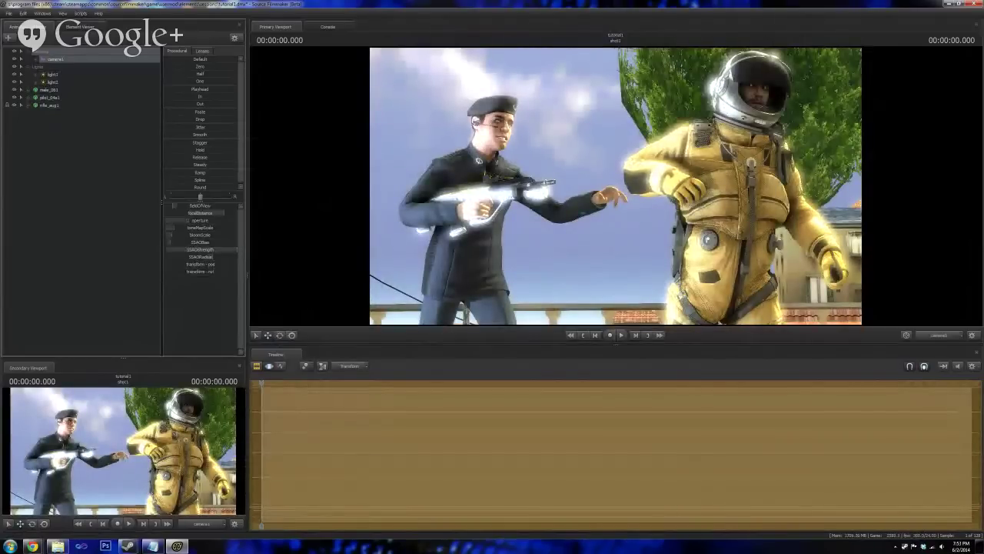
drag(172, 228, 169, 228)
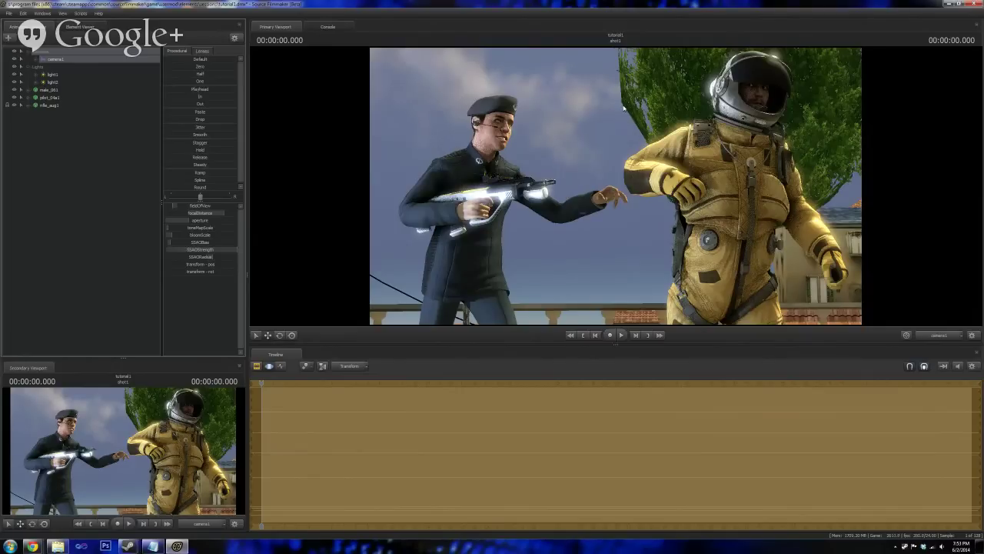
- Reduce the intensity of light1 slightly
click(49, 75)
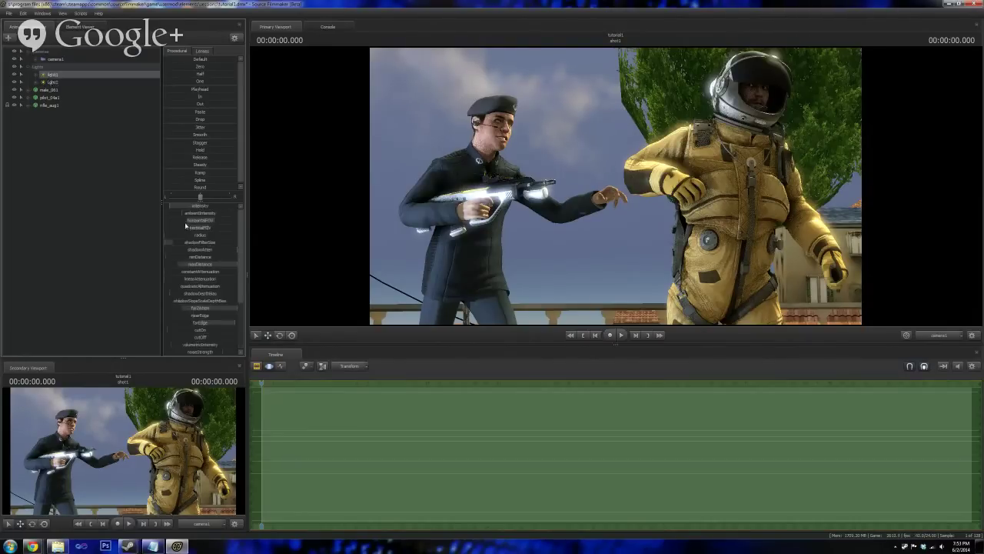
mouse_move(173, 207)
mouse_down()
mouse_move(181, 208)
mouse_move(168, 207)
mouse_up()
- Create a new light and, using the work camera, position and rotate it in front of the two characters
click(11, 37)
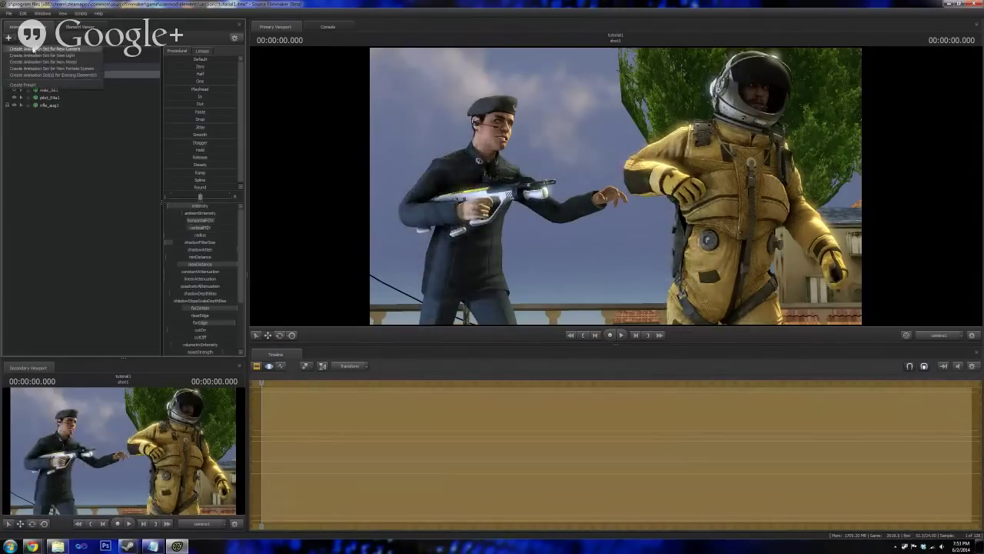
click(43, 55)
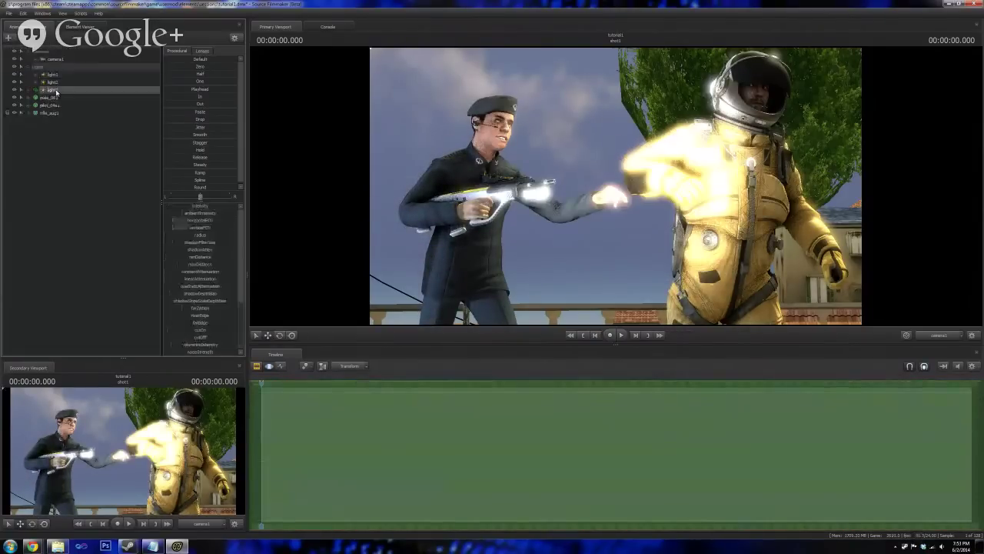
click(931, 336)
drag(615, 207, 523, 238)
click(282, 337)
drag(484, 159, 536, 182)
click(271, 336)
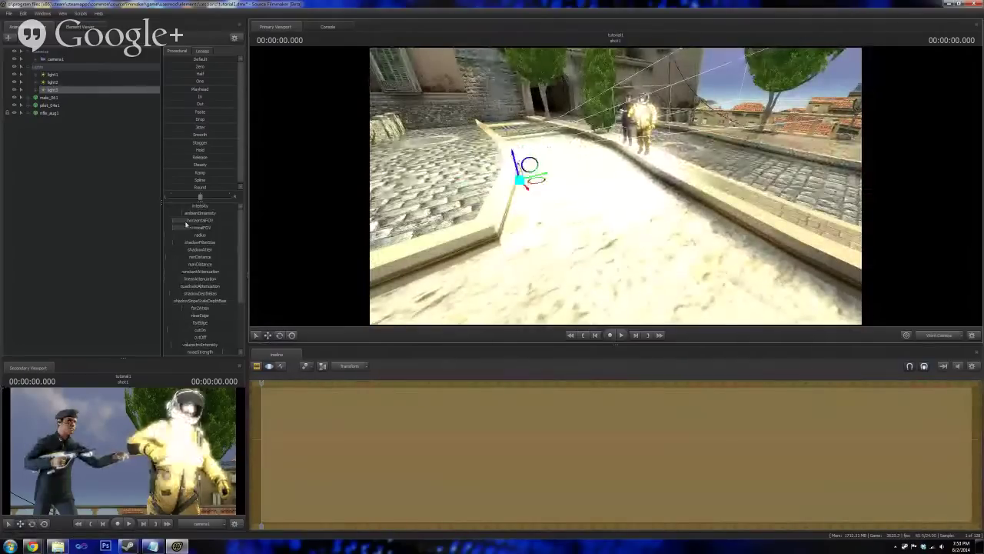
- Widen light3's horizontalFOV and verticalFOV, rotate it to aim at both characters, and return to the camera1 view
drag(187, 221, 212, 222)
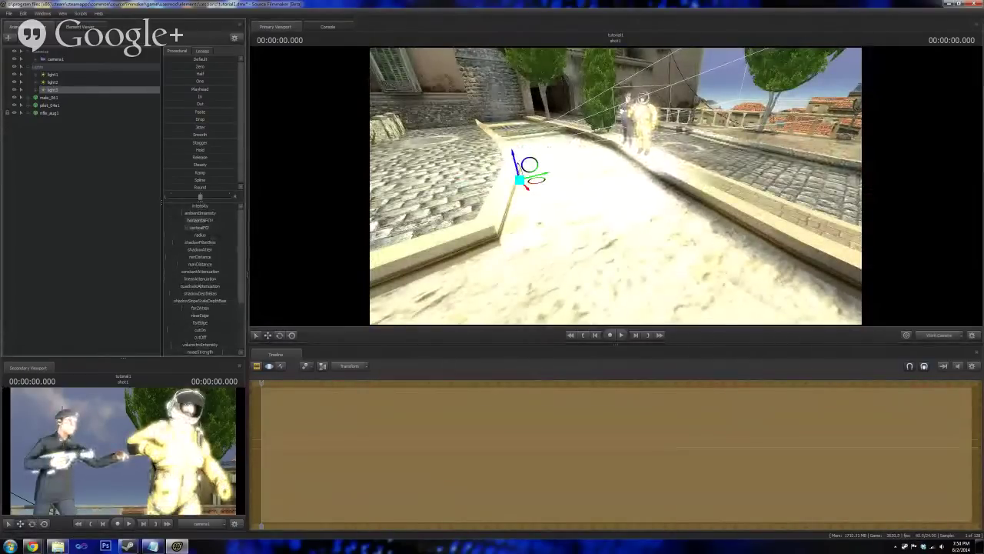
click(279, 335)
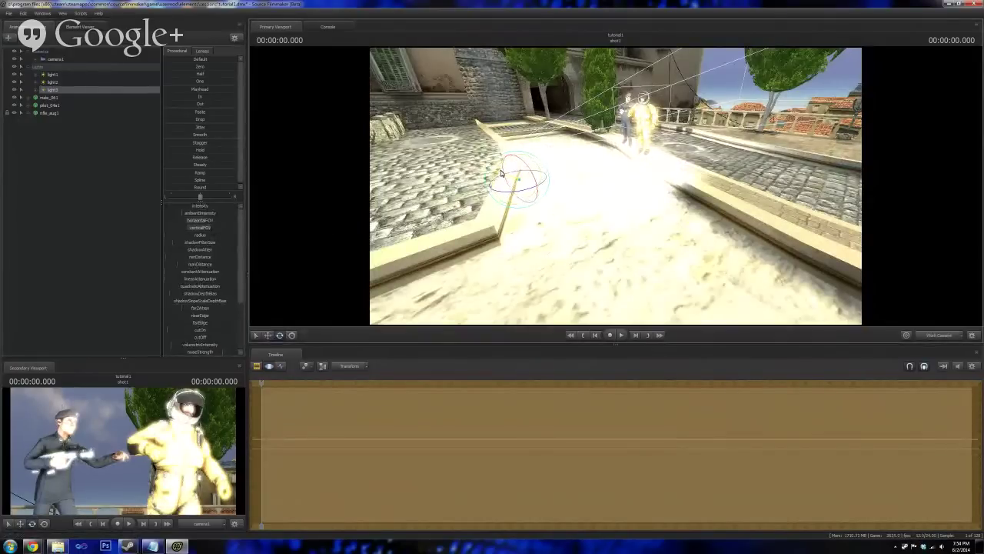
drag(501, 172, 615, 185)
click(268, 335)
click(281, 335)
click(944, 336)
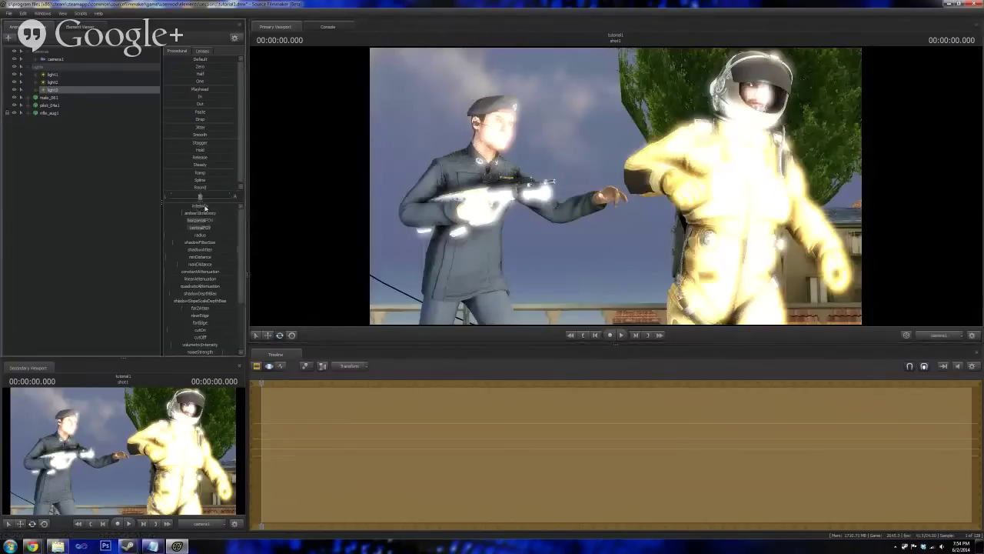
- Lower light3's intensity and reduce its color_blue and color_green for an orange-red tint on the characters
drag(206, 206, 173, 205)
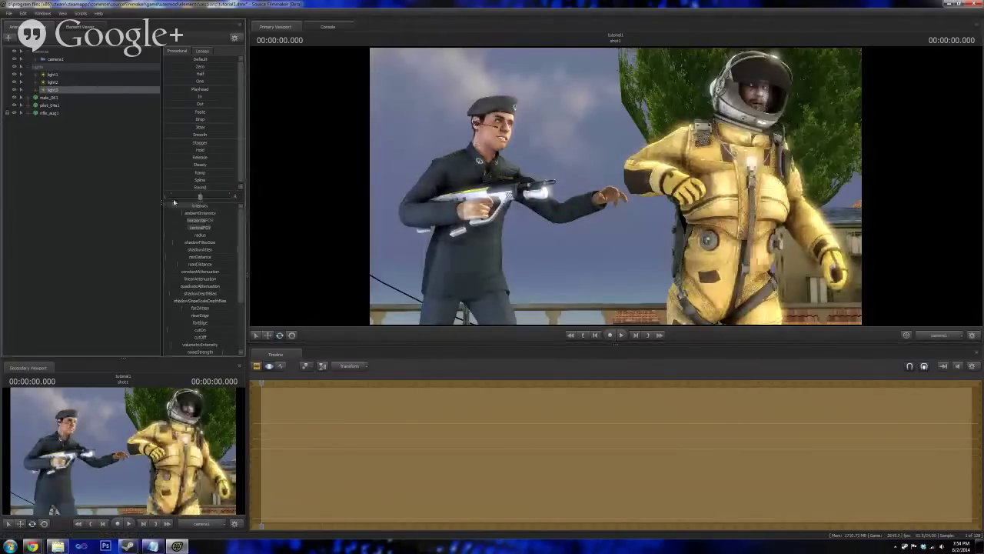
scroll(209, 273, down, 4)
drag(232, 332, 168, 331)
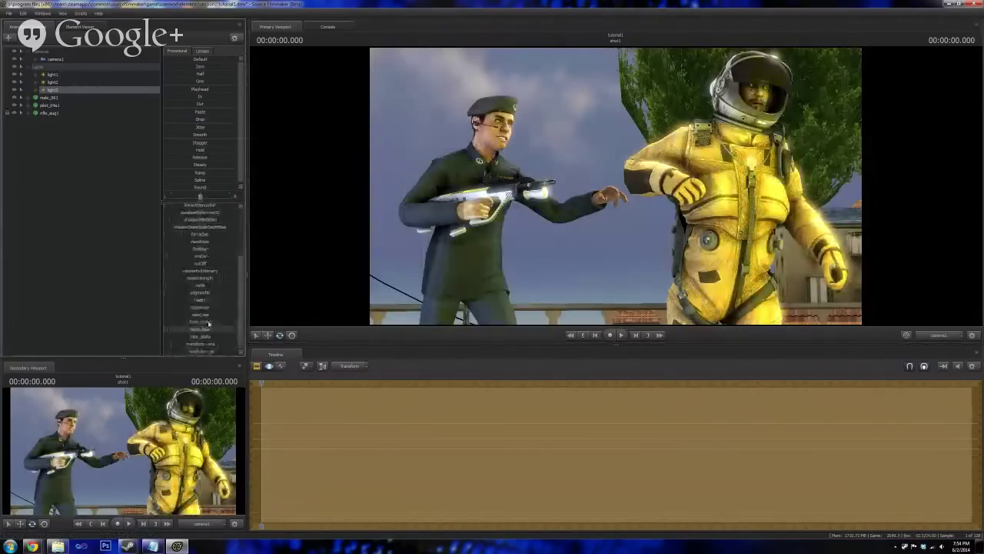
drag(230, 323, 167, 308)
scroll(202, 290, up, 4)
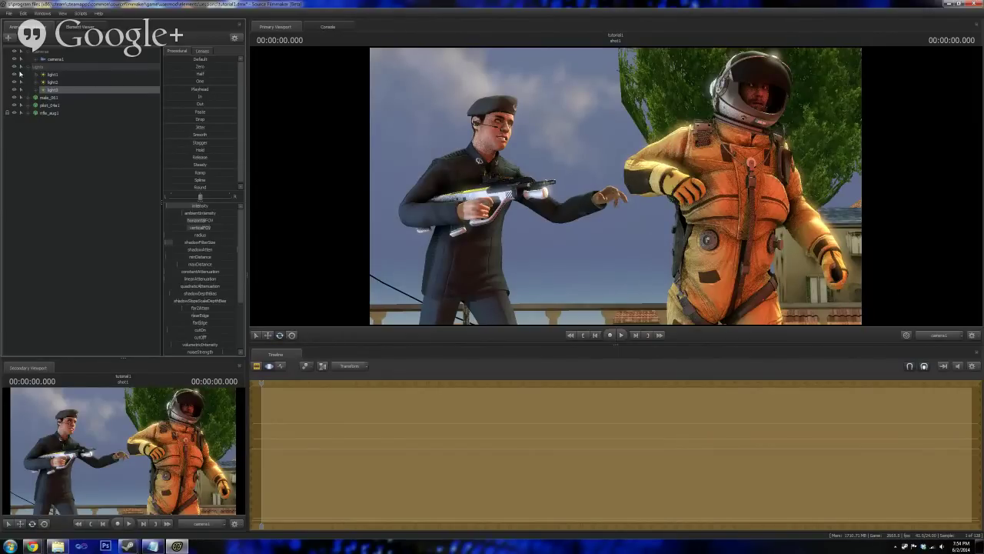
- Collapse the lights group, select the pilot model, and frame its helmeted face in close-up with the work camera
click(28, 68)
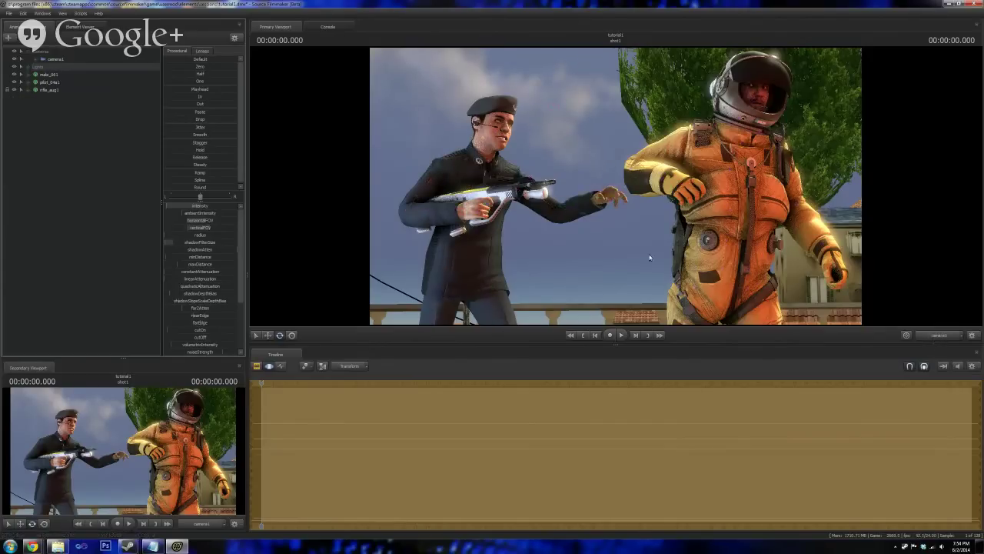
click(55, 85)
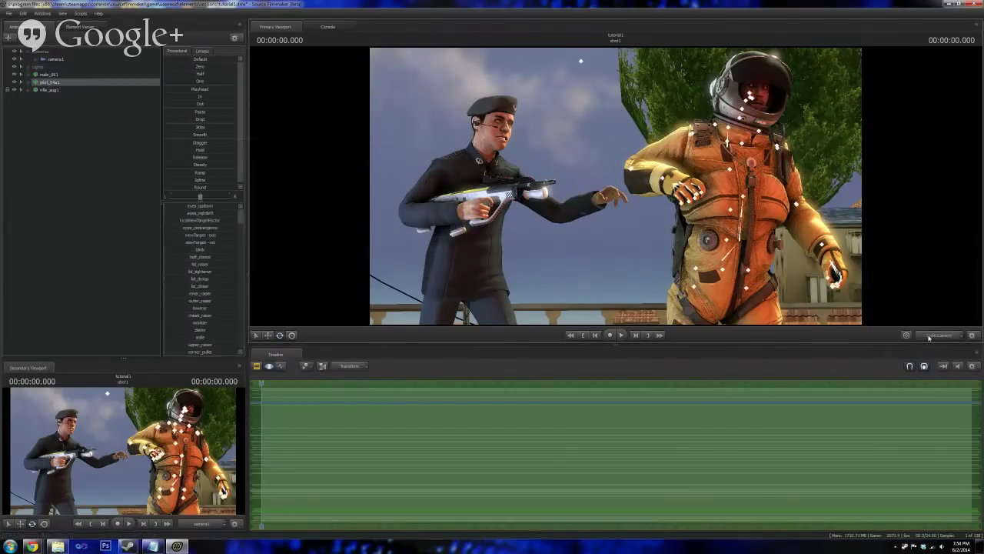
click(929, 335)
key(w)
drag(662, 208, 627, 182)
key(s)
key(w)
key(w)
- Expand the pilot's face control group, inspect its subgroups, and select all of the facial controls
click(29, 83)
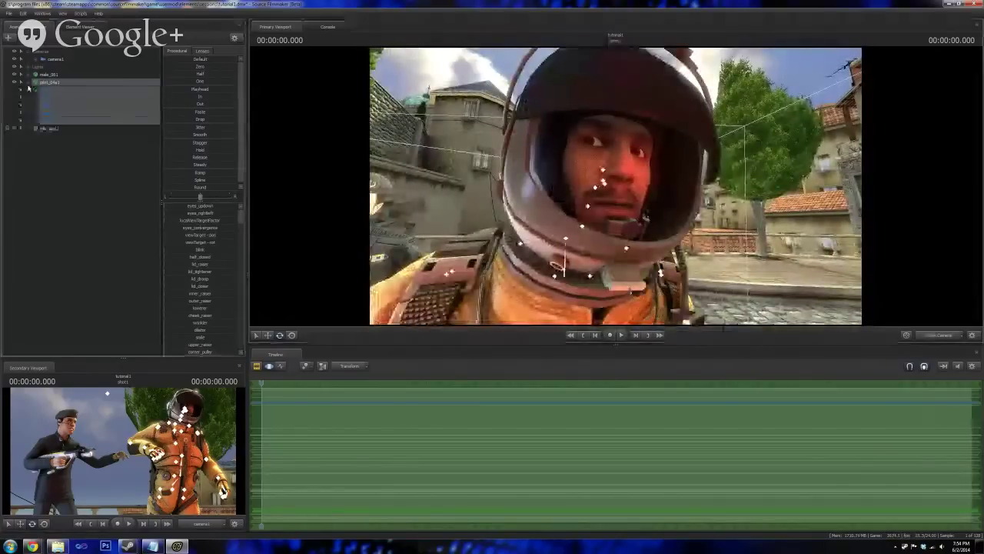
click(44, 92)
double_click(37, 92)
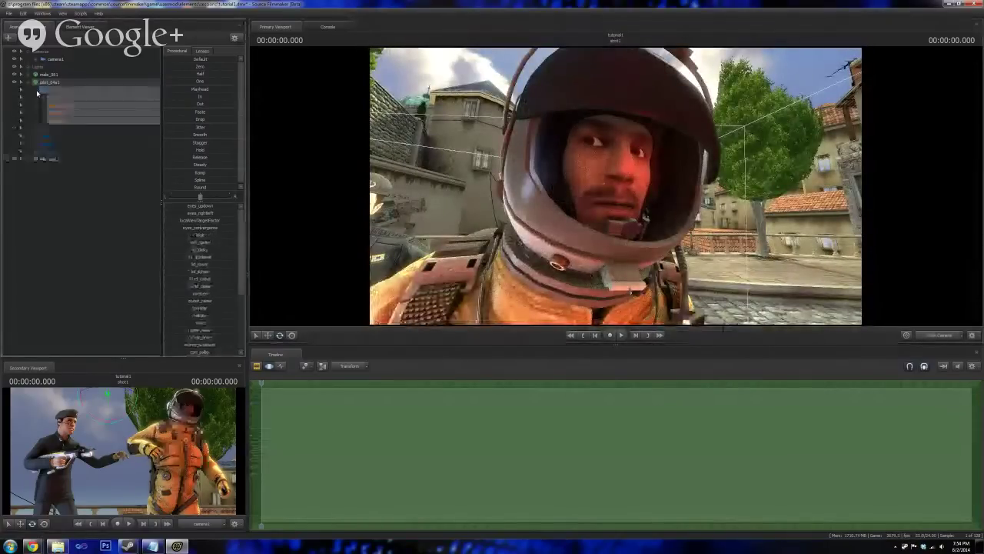
click(61, 108)
click(65, 122)
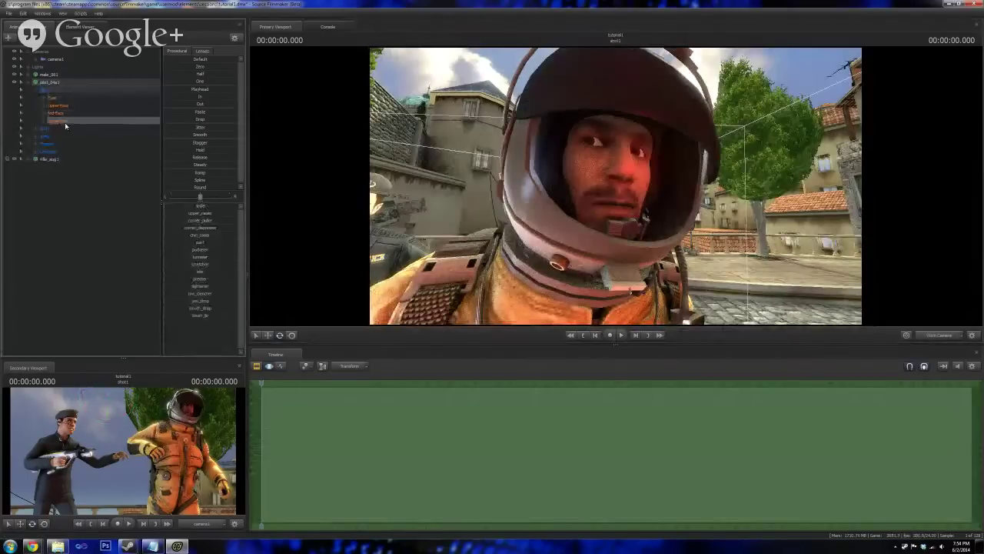
click(62, 108)
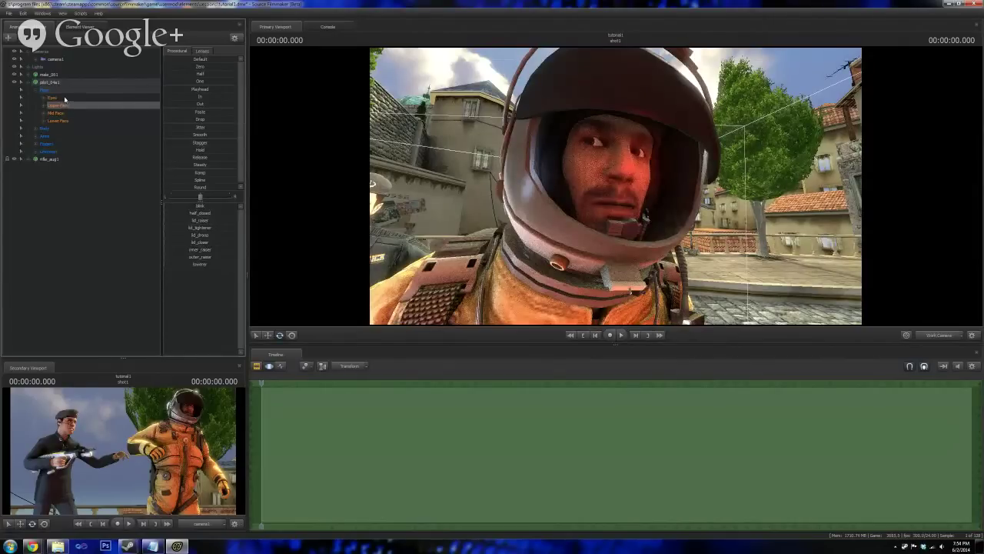
click(63, 90)
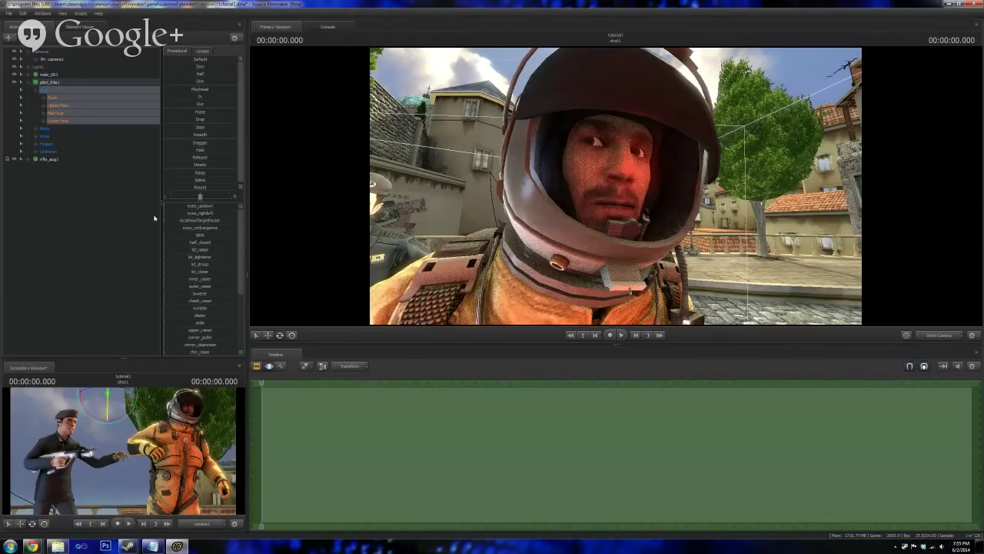
- Raise the pilot's inner_raiser and corner_depressor facial controls to their maximum for a frightened look
scroll(186, 264, down, 2)
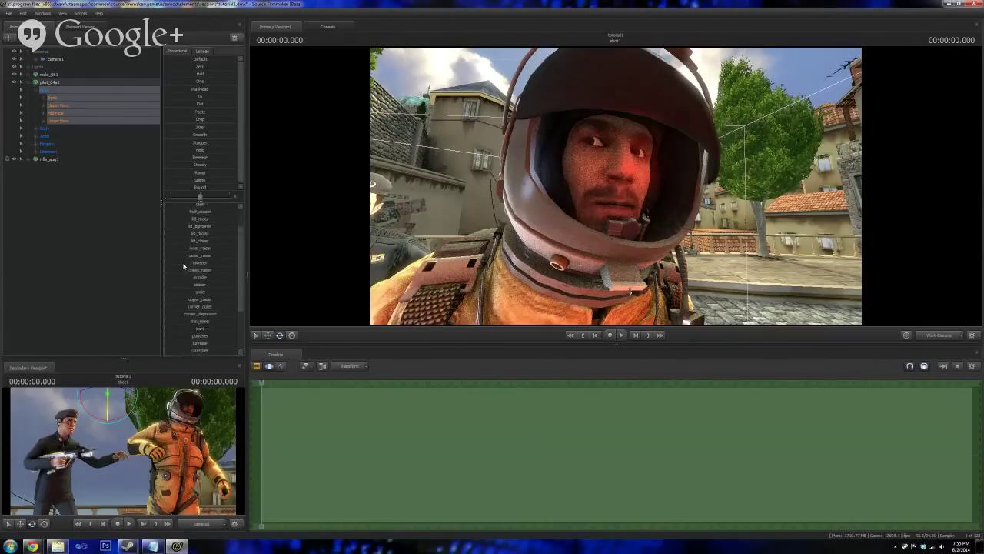
click(172, 249)
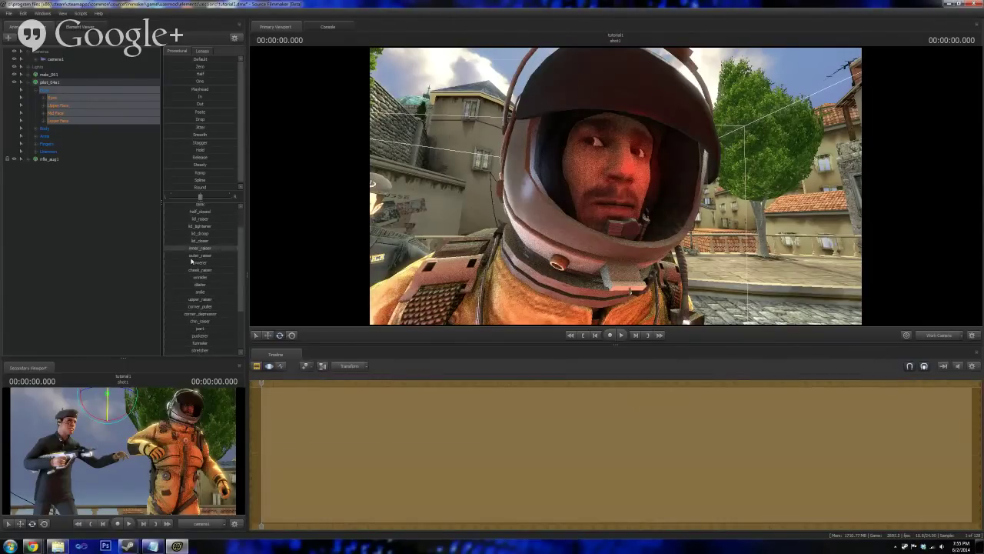
scroll(189, 268, down, 2)
drag(176, 283, 237, 284)
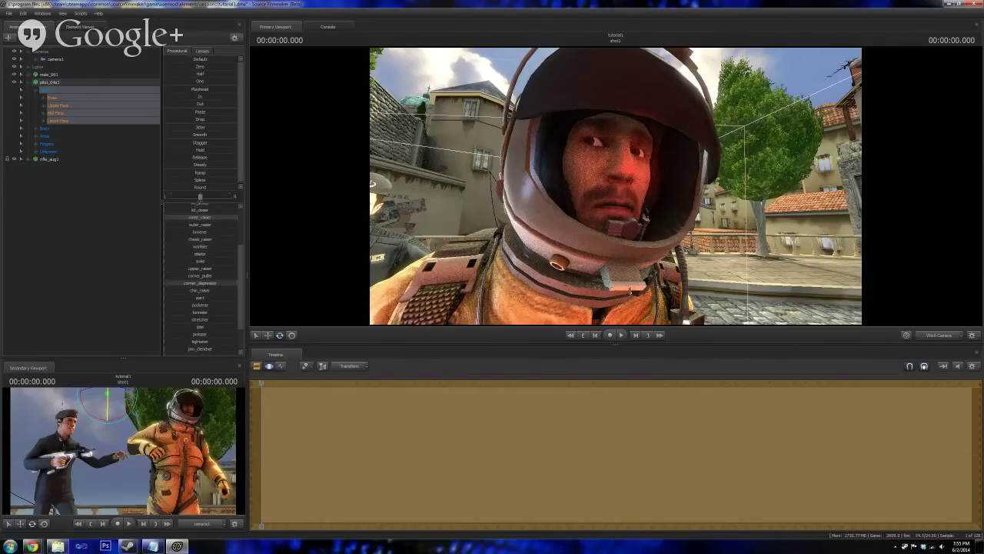
- Open the pilot's mouth by raising jaw_drop, mouth_drop and part, with a slight amount of jaw_clencher
scroll(219, 306, down, 1)
scroll(180, 312, down, 1)
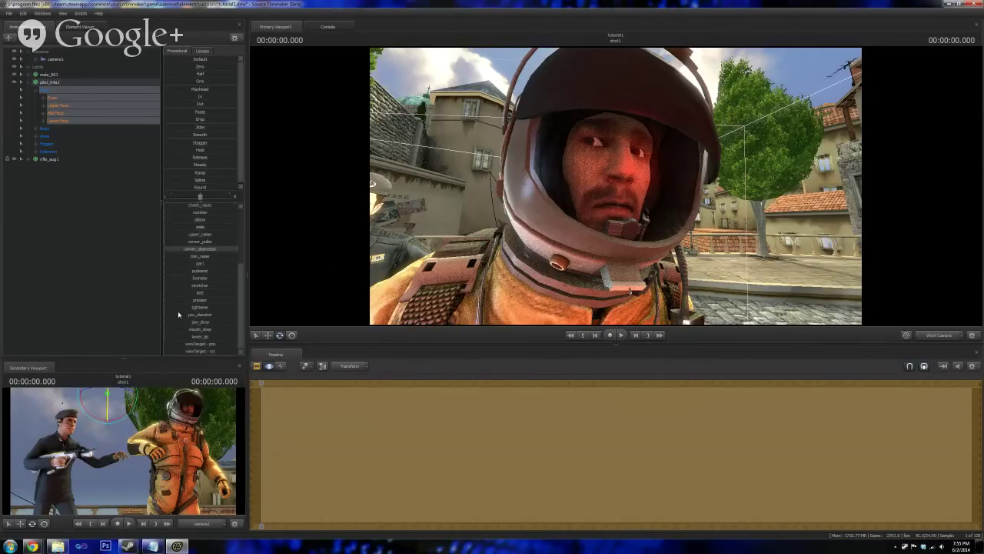
drag(179, 321, 223, 331)
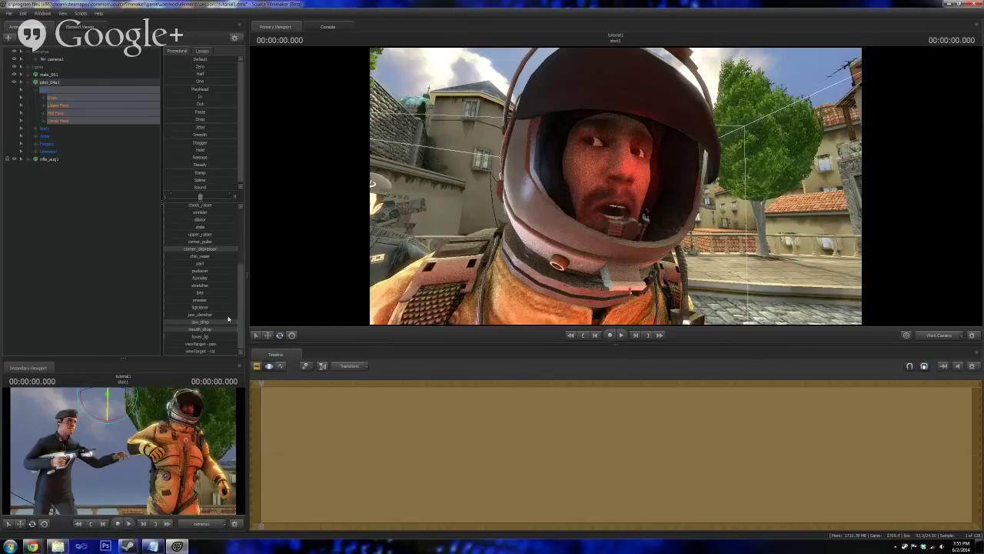
mouse_move(167, 316)
mouse_down()
mouse_move(226, 315)
mouse_move(181, 315)
mouse_up()
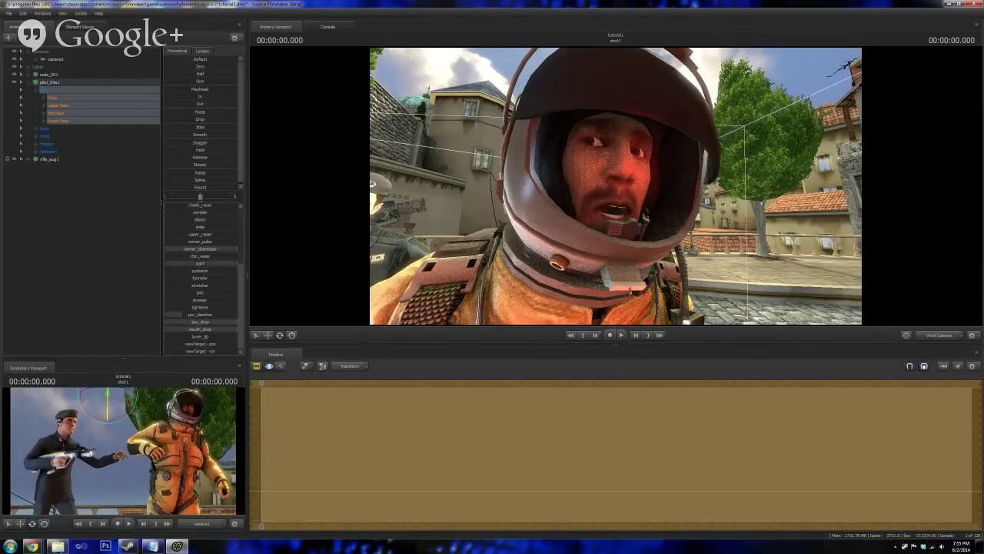
- Raise the pilot's upper_raiser, wrinkler and cheek_raiser to finish the expression, and view the result through camera1
scroll(168, 288, up, 2)
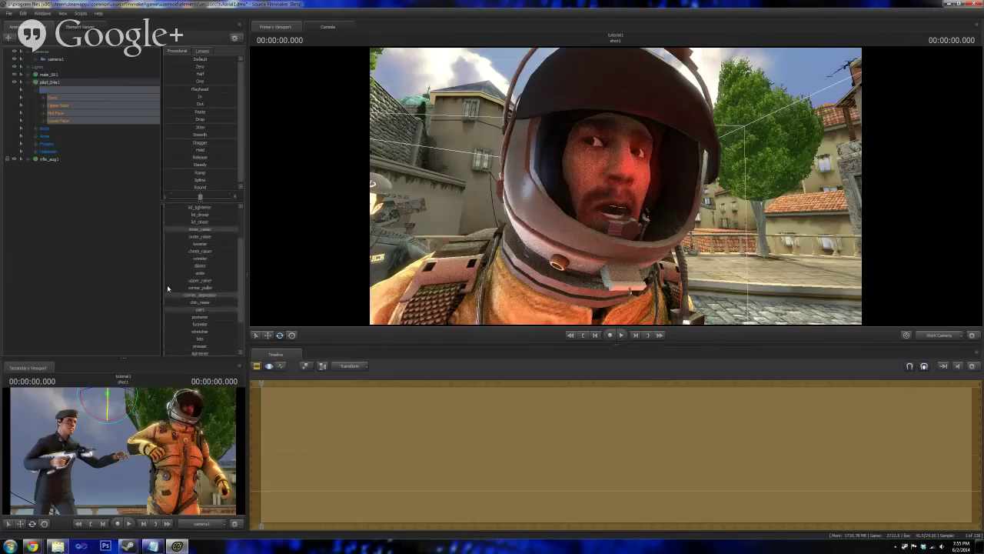
drag(174, 280, 229, 281)
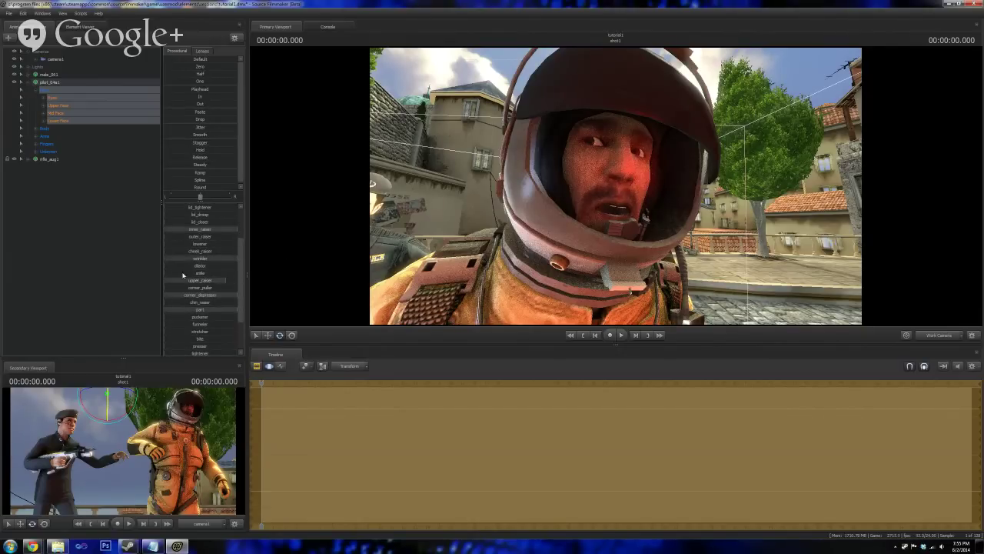
drag(176, 251, 301, 246)
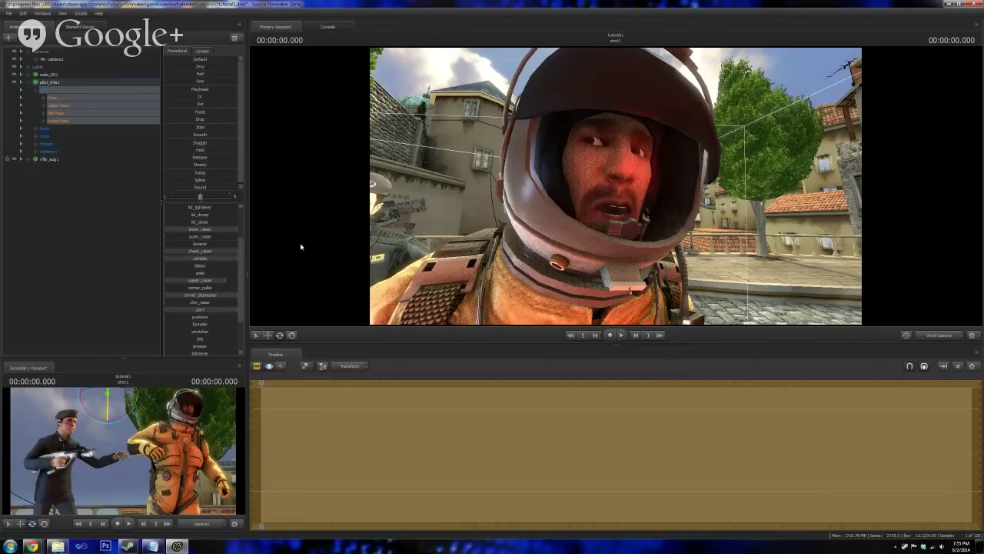
scroll(209, 274, up, 1)
scroll(208, 273, up, 2)
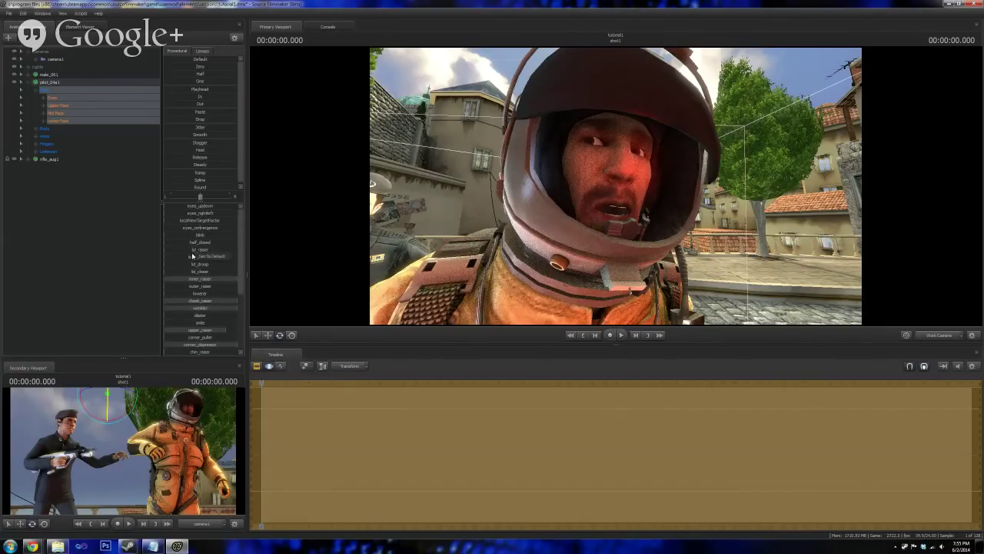
scroll(188, 255, down, 1)
scroll(186, 254, up, 1)
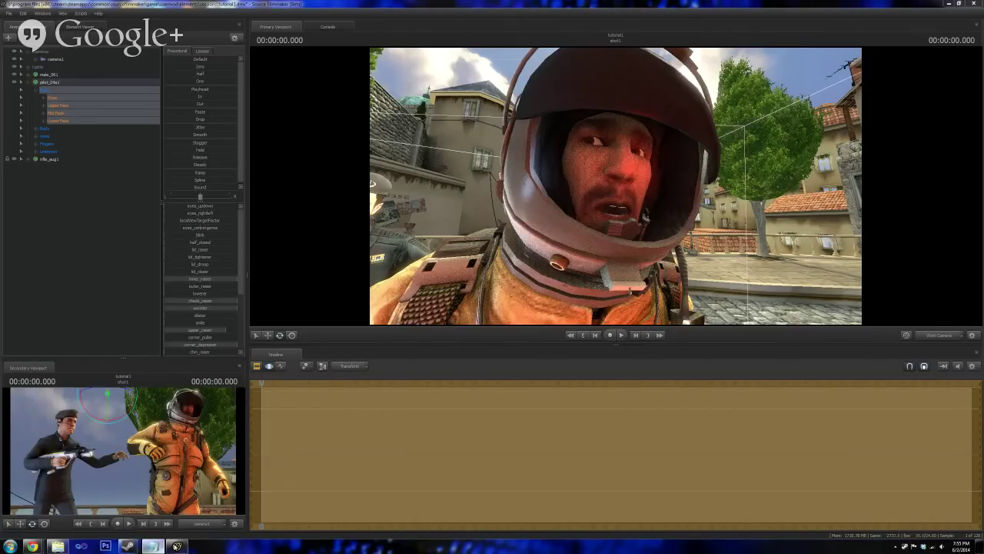
click(938, 336)
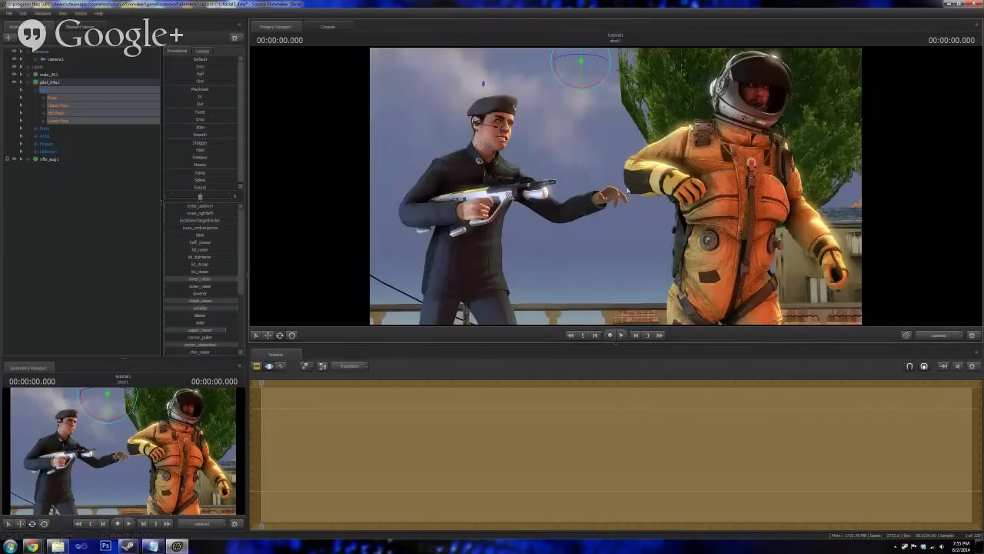
- Clear the selection and save the session under a new file name, crazyman
click(604, 134)
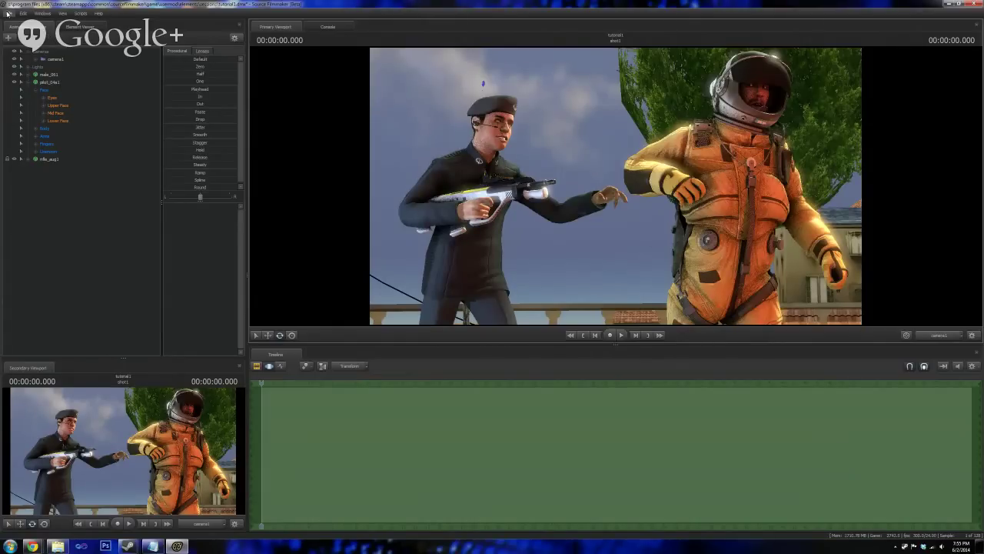
click(7, 14)
click(24, 41)
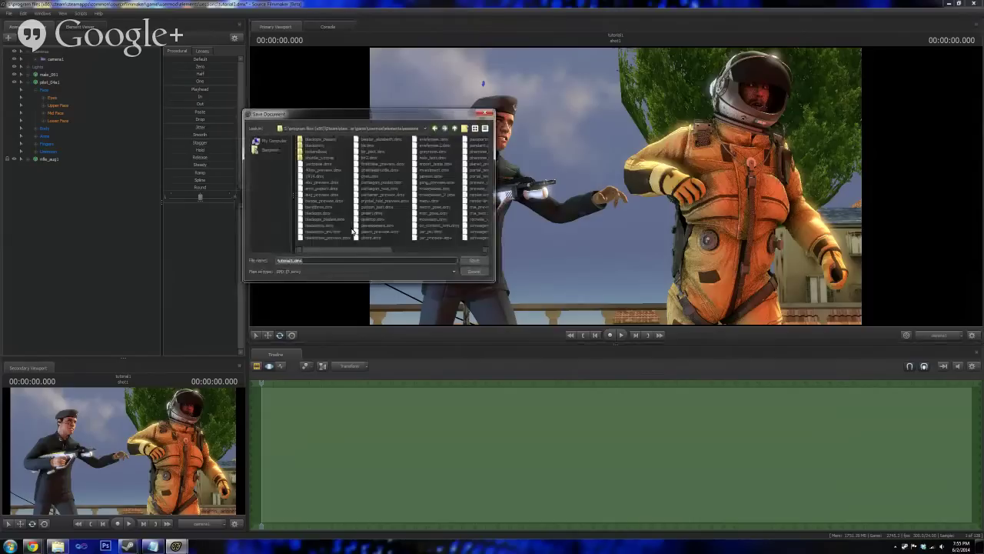
text(s)
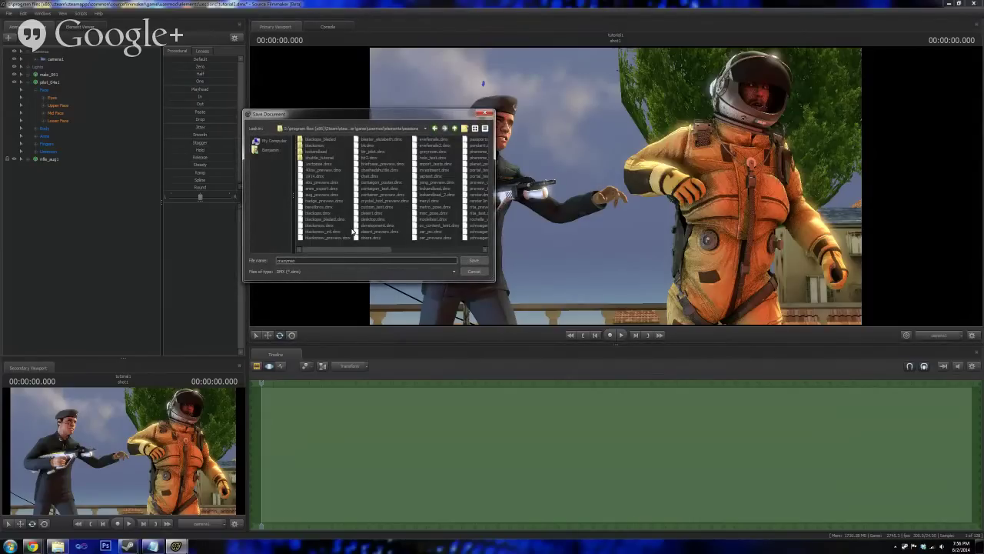
click(473, 261)
- Start a poster export of the scene and change the output file name to crazyman
click(9, 14)
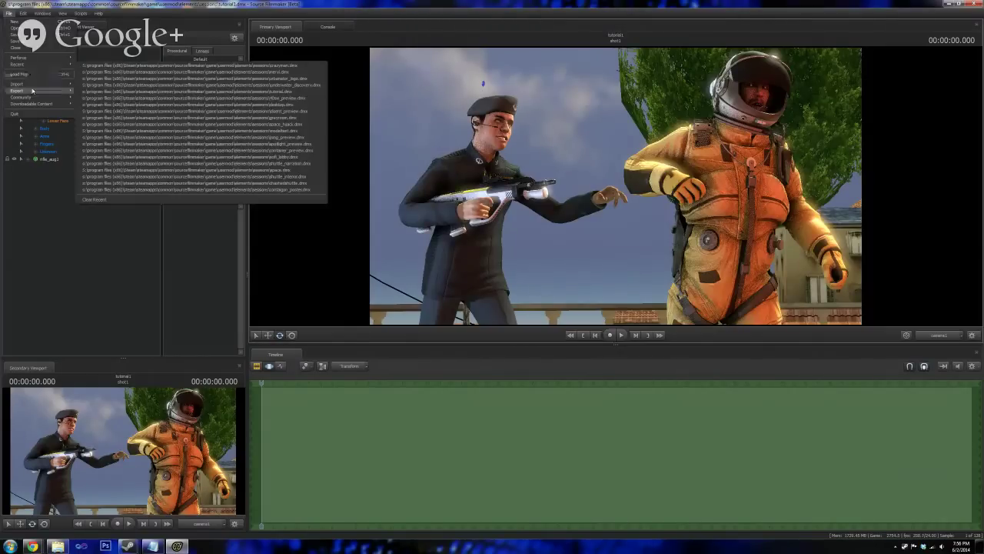
mouse_move(77, 91)
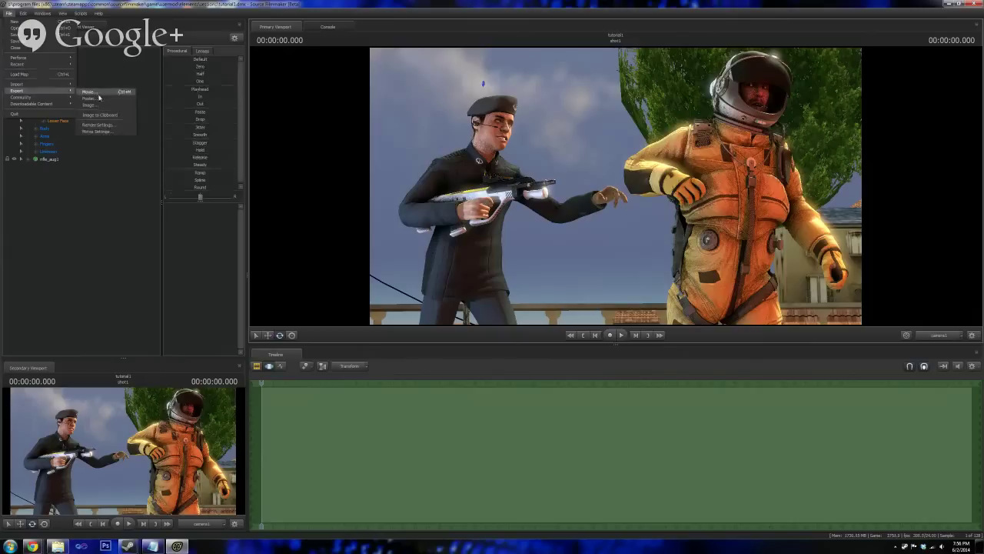
click(99, 98)
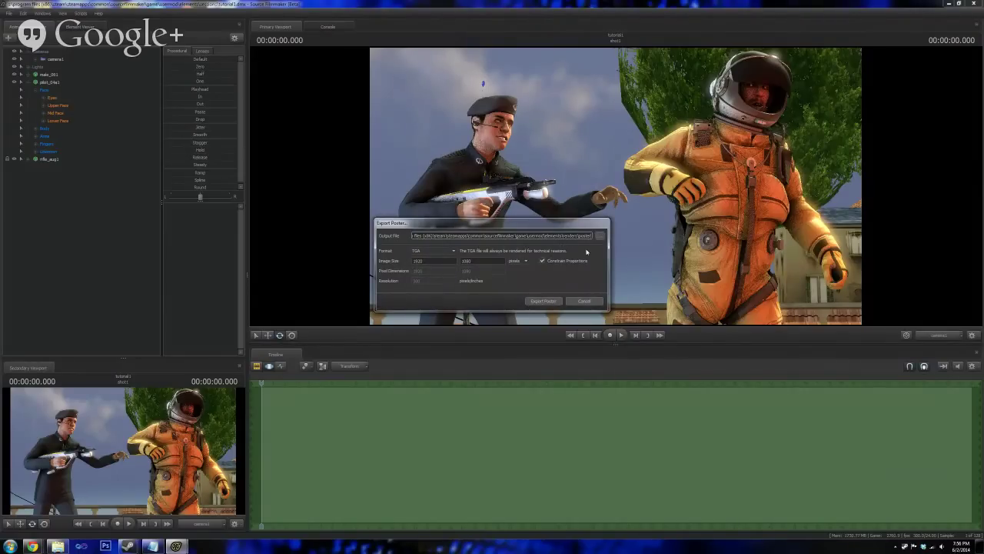
key(BackSpace)
key(BackSpace)
key(BackSpace)
key(BackSpace)
key(BackSpace)
key(BackSpace)
key(Right)
key(Right)
key(Right)
key(Right)
key(Right)
key(Right)
key(Right)
key(Right)
key(Right)
key(Right)
key(Right)
- Change the poster's image width, keep TGA as the format, and export the poster
drag(444, 261, 381, 261)
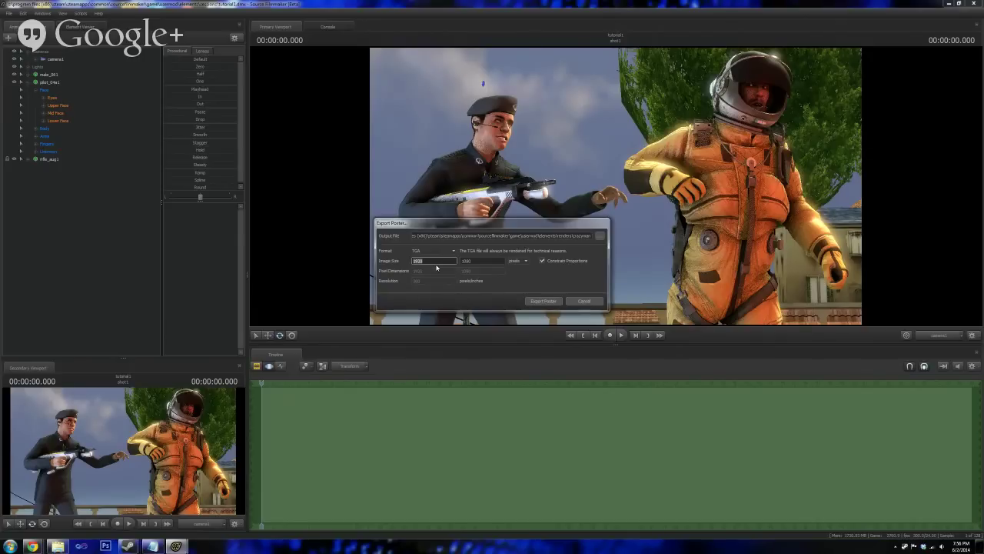
text(20)
click(465, 262)
click(453, 252)
click(453, 252)
click(542, 302)
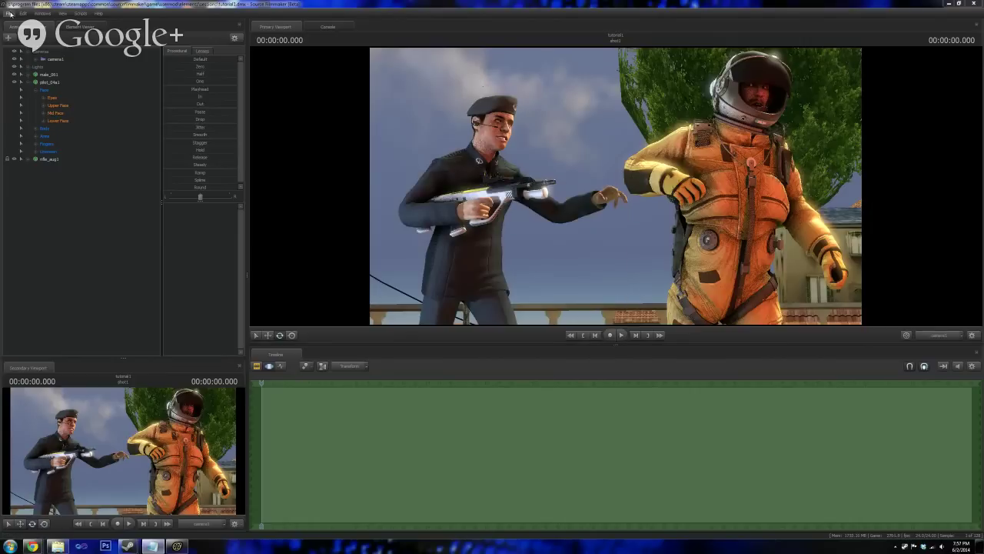
- Switch to Windows Explorer and open the usermod/elements/renders folder
click(56, 546)
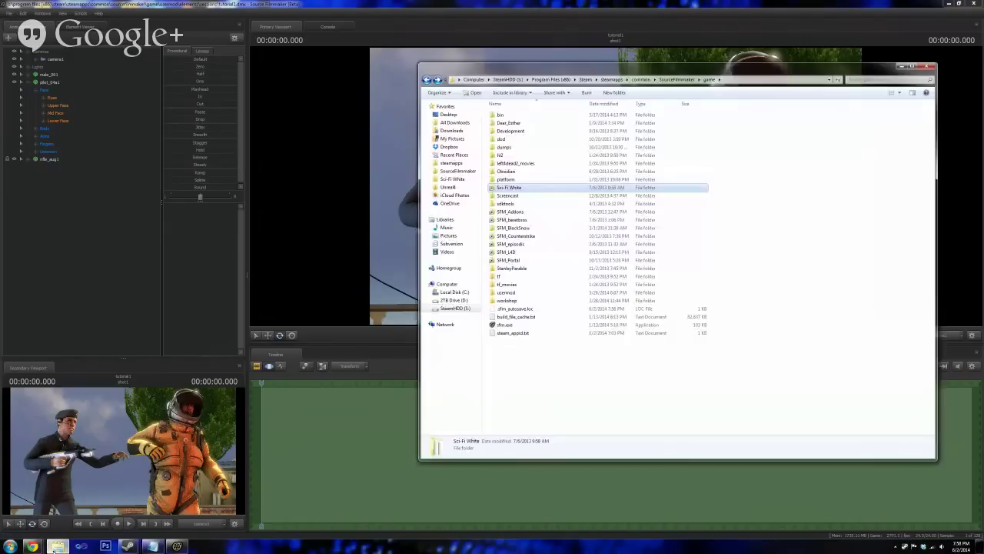
double_click(516, 293)
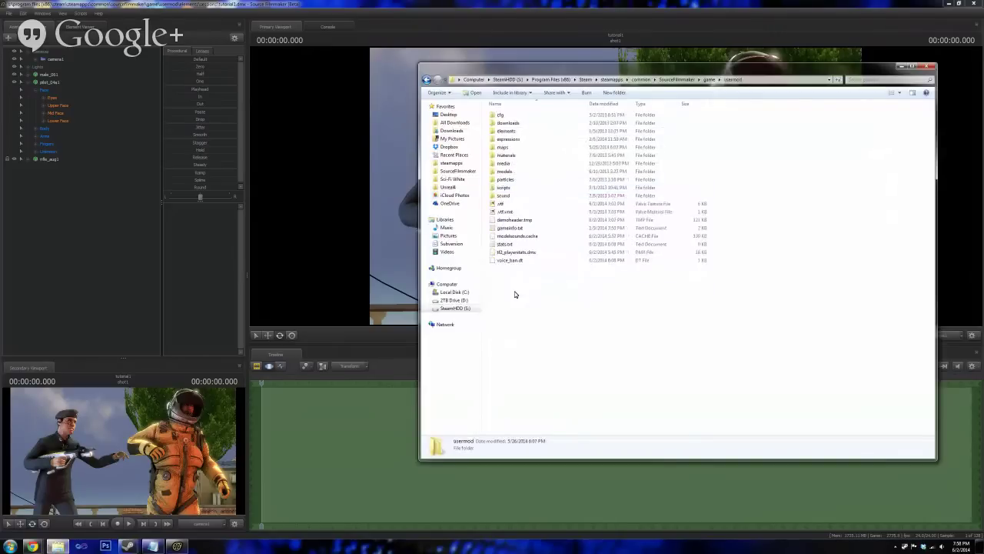
double_click(507, 131)
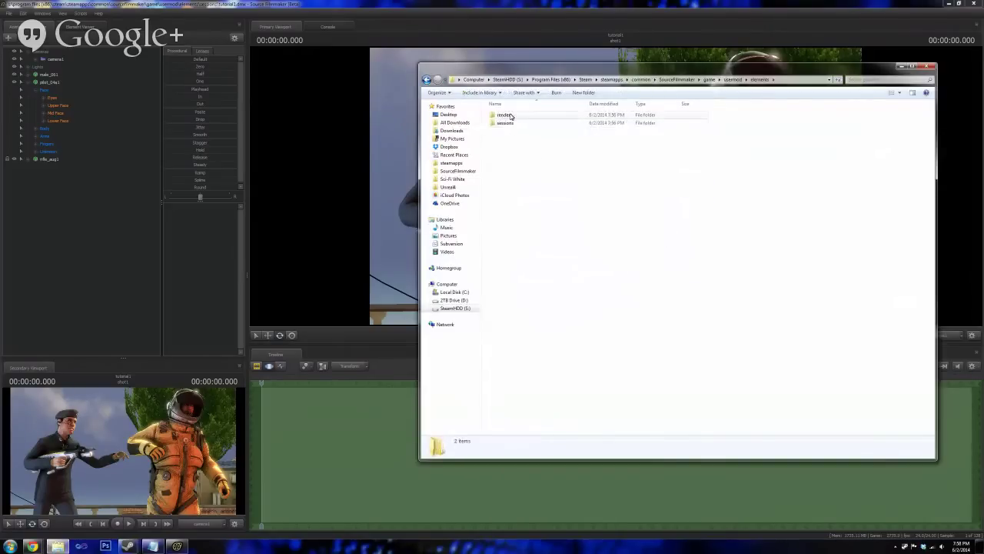
click(509, 116)
double_click(510, 116)
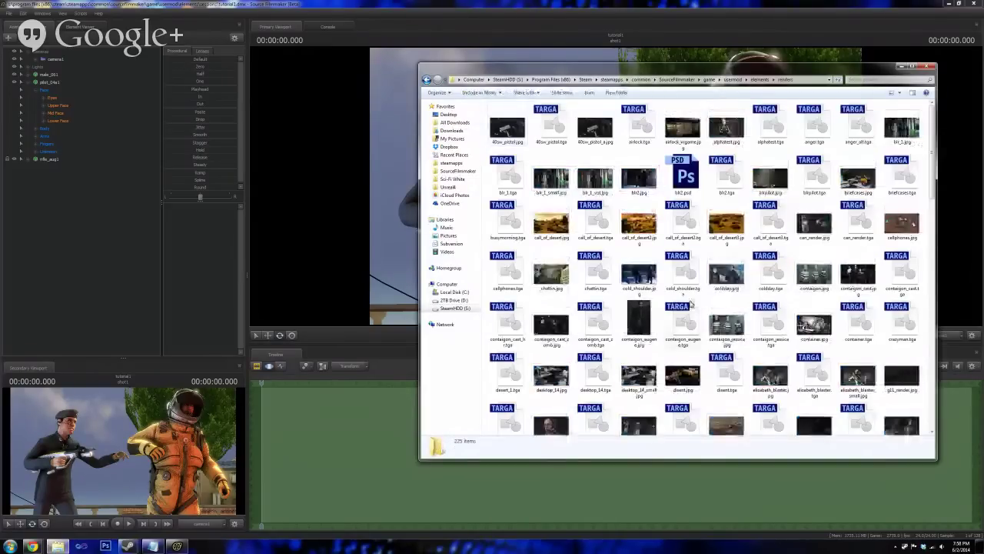
- Open the rendered crazyman.tga in Photoshop
click(902, 319)
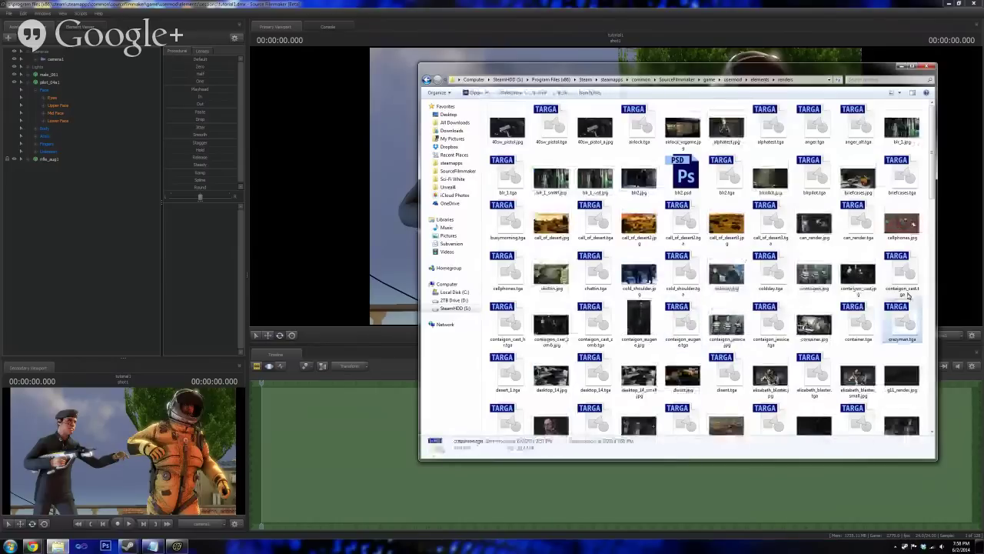
double_click(902, 319)
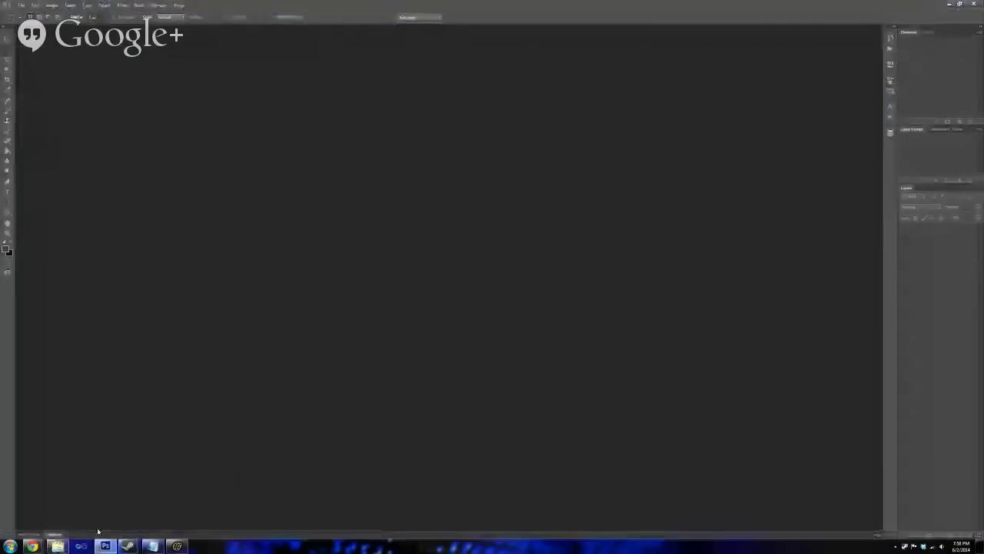
click(60, 546)
double_click(911, 327)
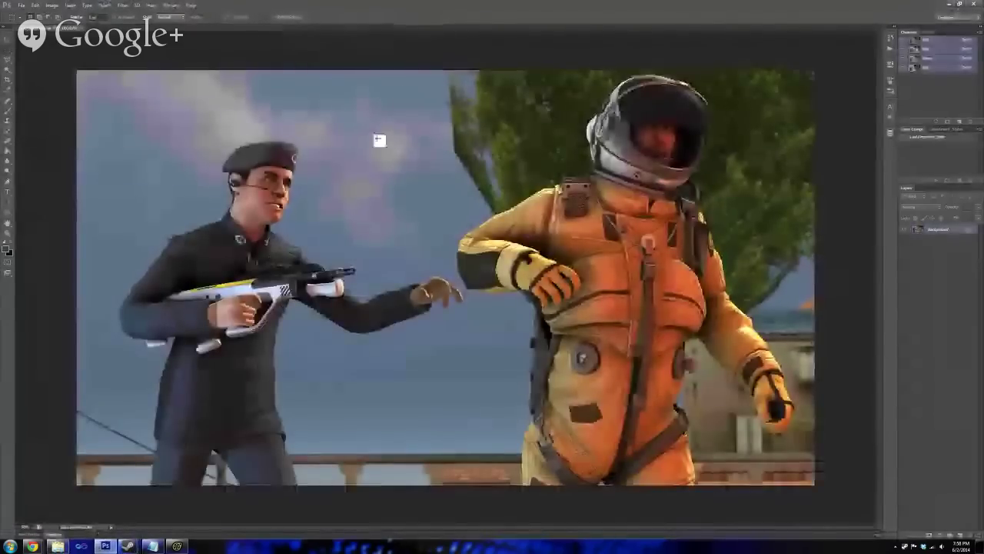
- Examine the rendered image closely around the soldier and his rifle, and as a whole
alt+scroll(243, 212, up, 10)
alt+scroll(244, 212, down, 6)
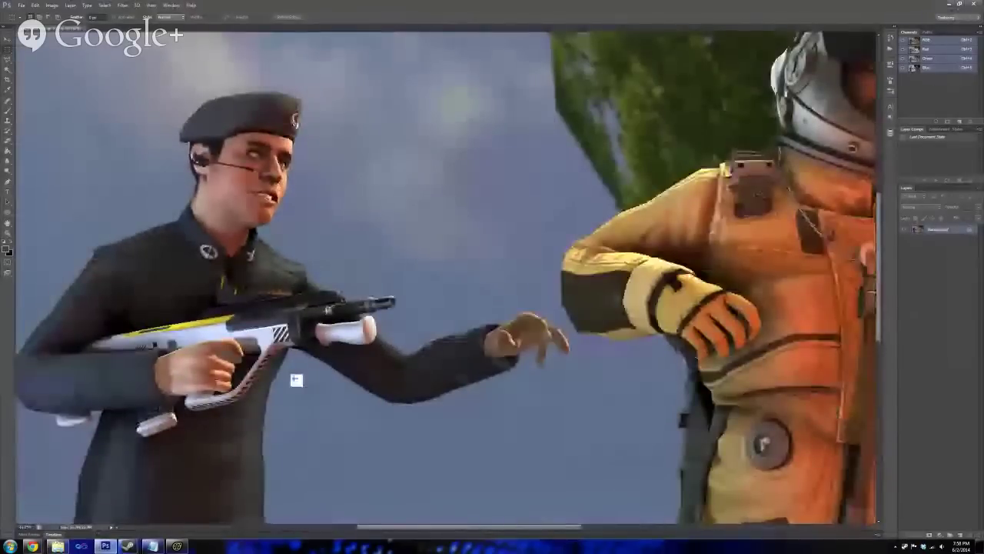
alt+scroll(293, 378, up, 3)
alt+scroll(299, 383, up, 3)
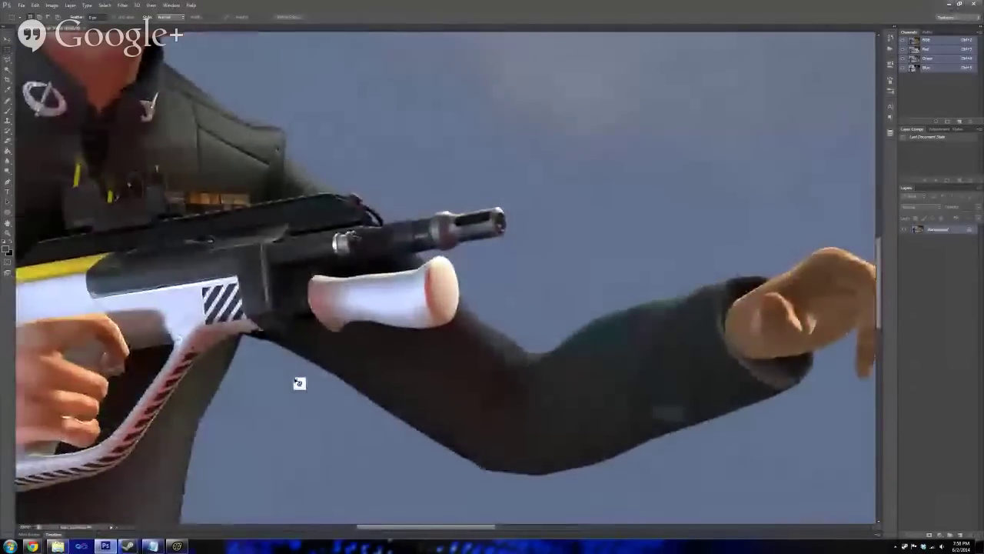
alt+scroll(299, 382, up, 4)
alt+scroll(299, 382, down, 8)
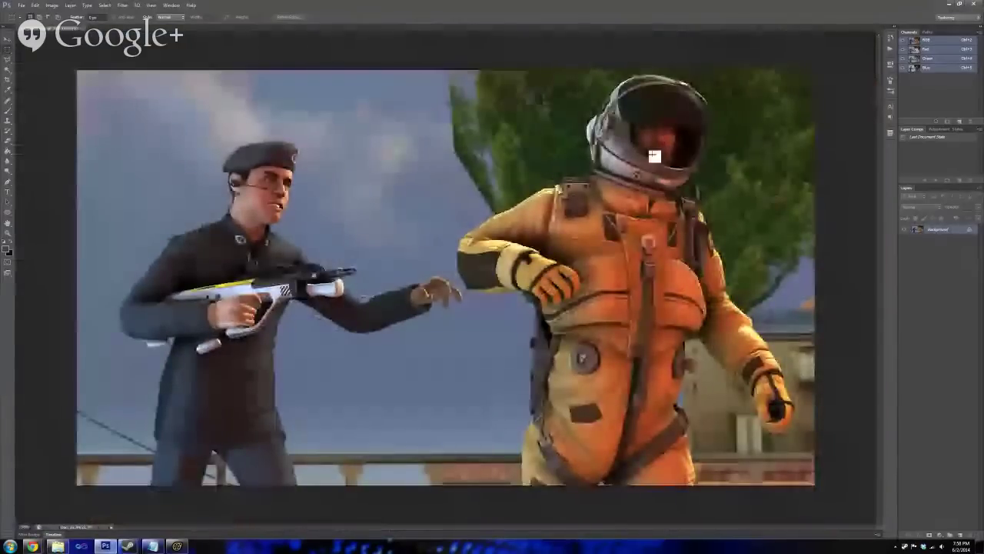
- Try a Brightness/Contrast adjustment on the rendered image
click(52, 5)
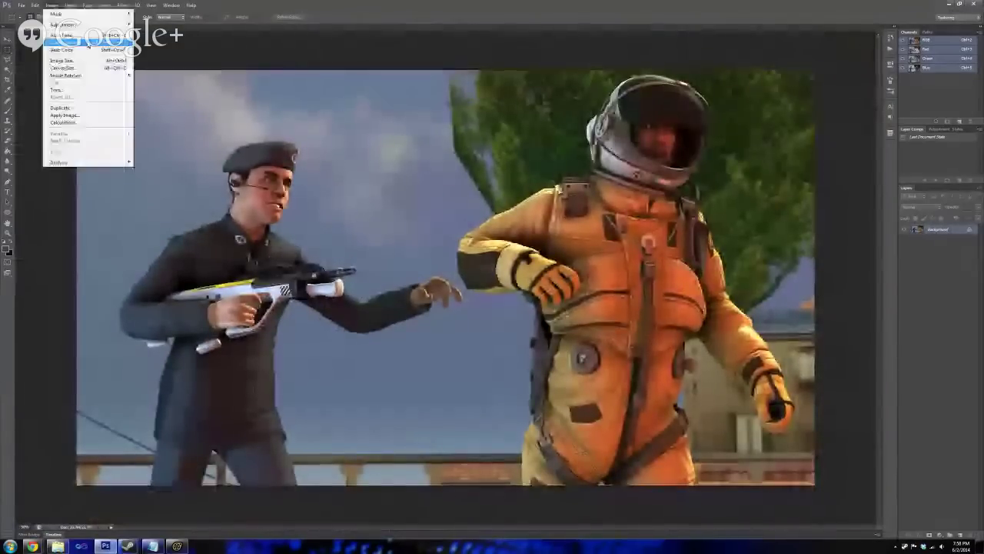
click(51, 5)
click(51, 5)
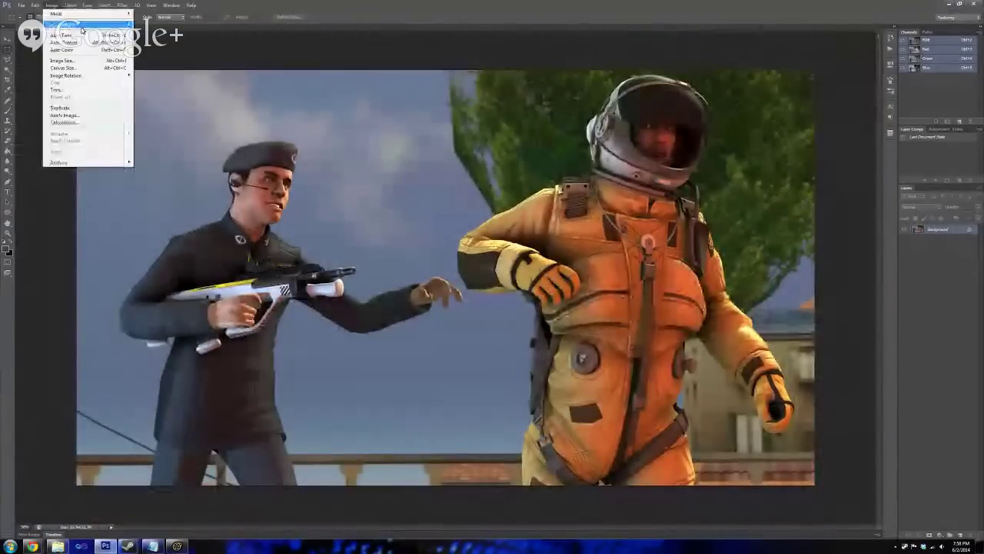
click(161, 26)
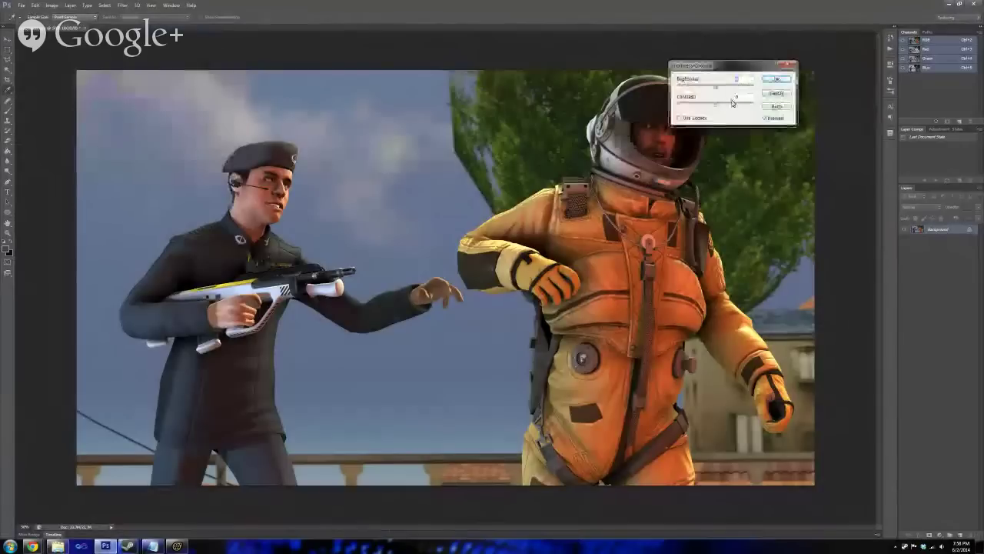
mouse_move(733, 98)
mouse_down()
mouse_move(758, 100)
mouse_move(737, 83)
mouse_up()
click(777, 80)
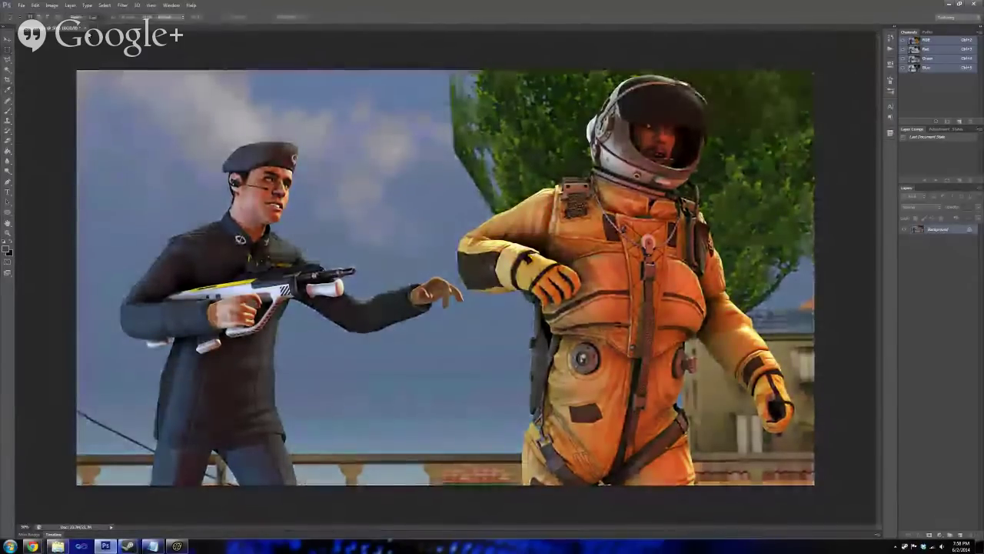
- Close the rendered image without saving the changes and switch back to Source Filmmaker
click(83, 29)
click(498, 200)
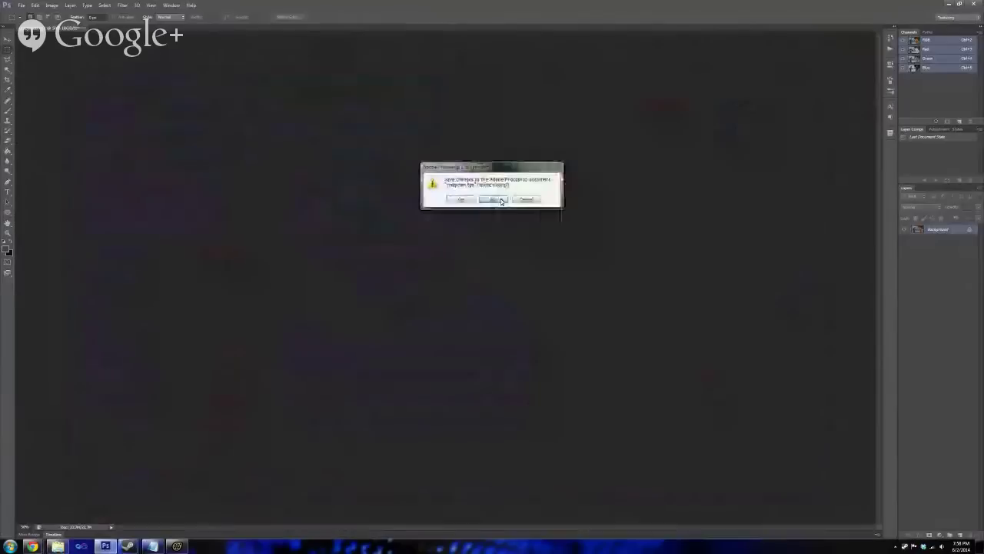
click(949, 4)
click(619, 25)
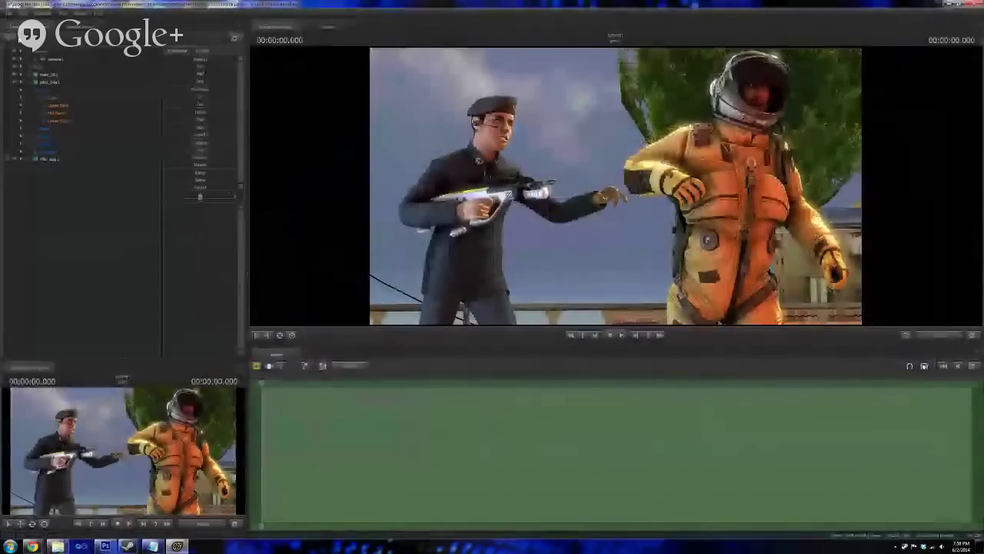
- Start a movie export of the session and check the available resolution presets
click(8, 13)
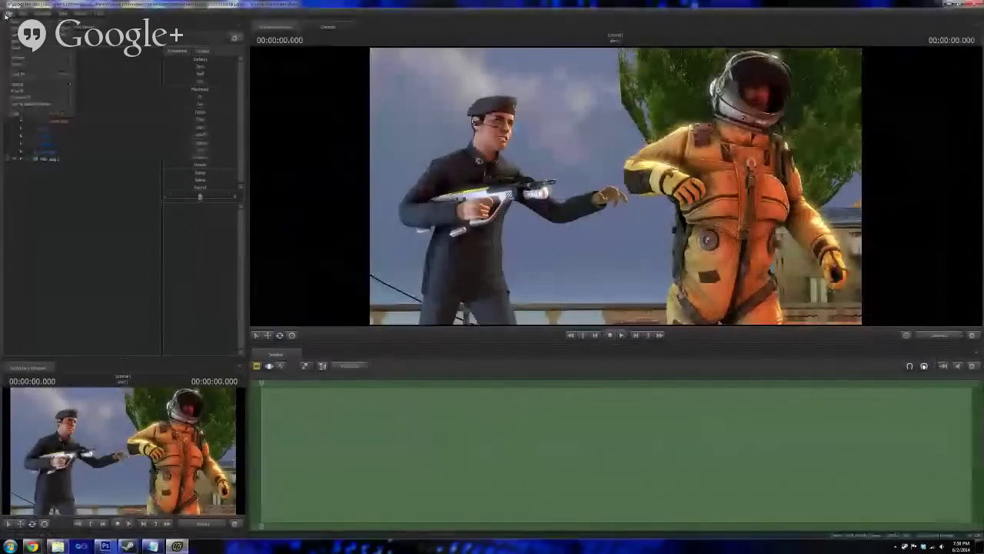
mouse_move(53, 95)
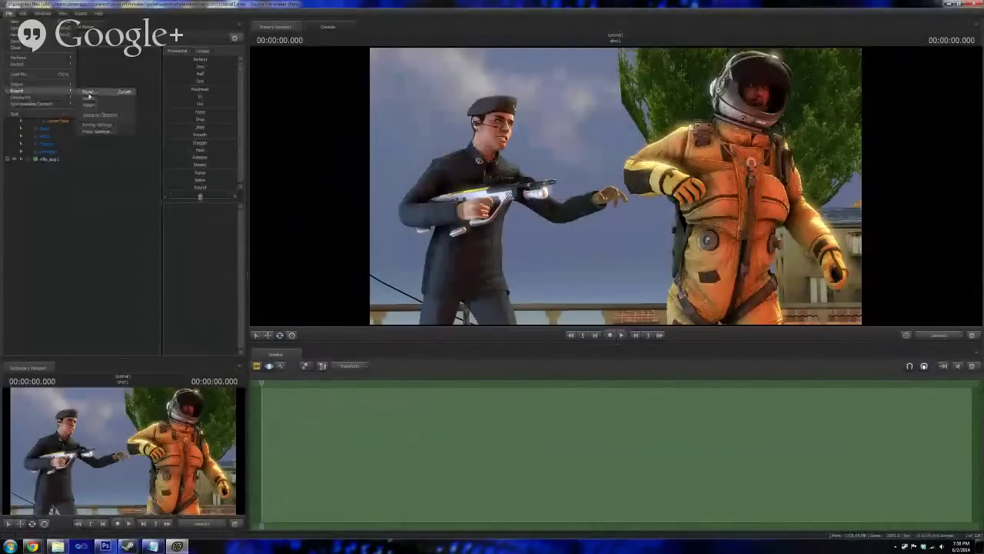
click(90, 91)
click(539, 272)
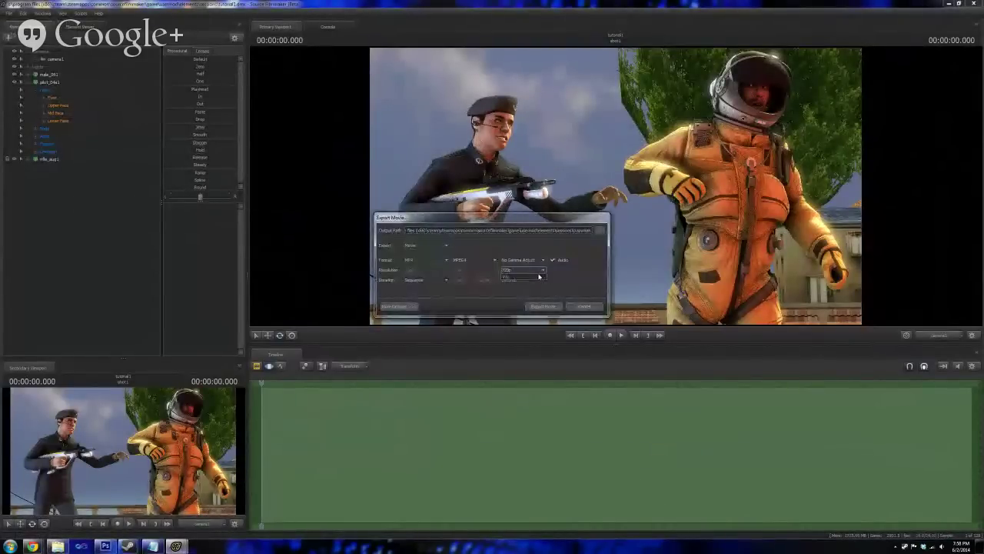
click(542, 271)
- Show the additional movie export options and review the Render Settings and Draw Entities
click(396, 306)
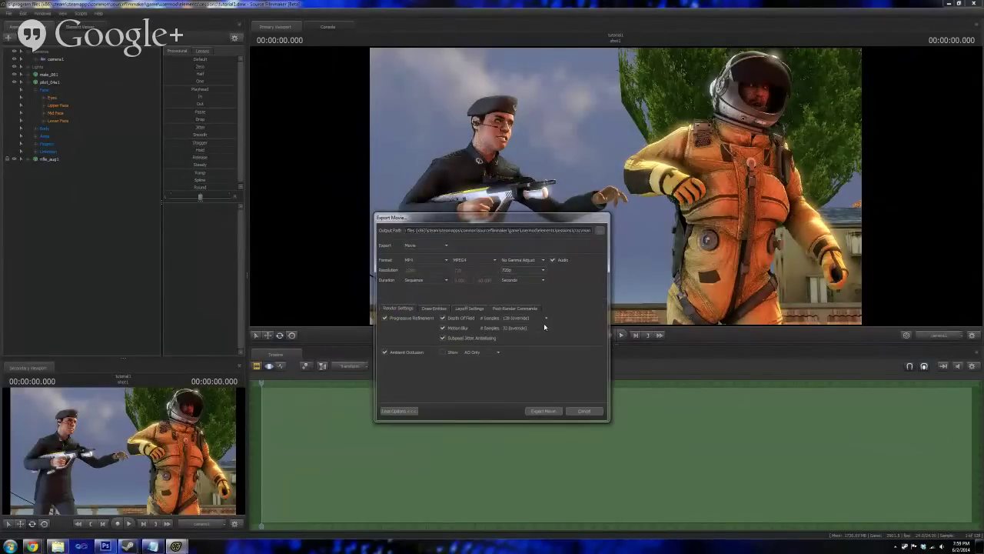
click(445, 310)
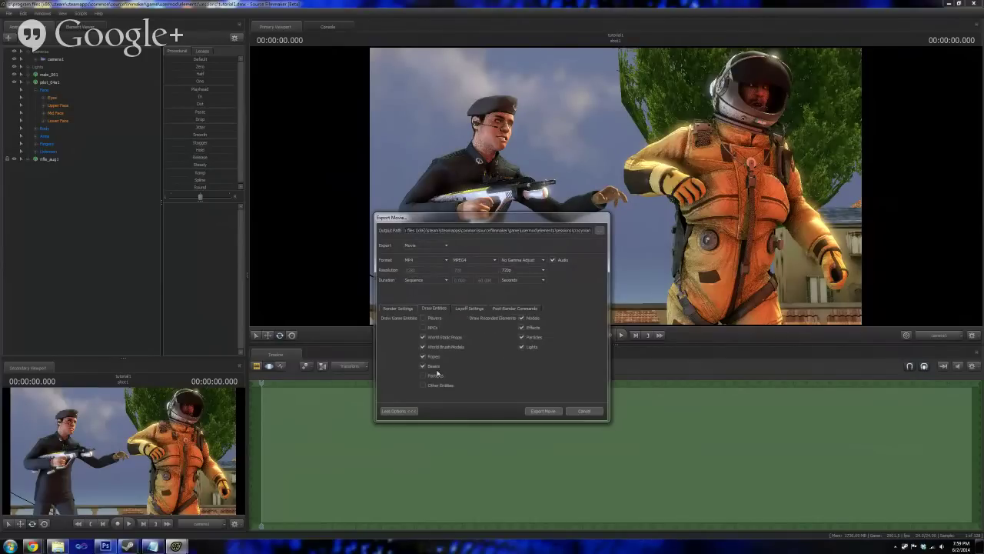
click(406, 311)
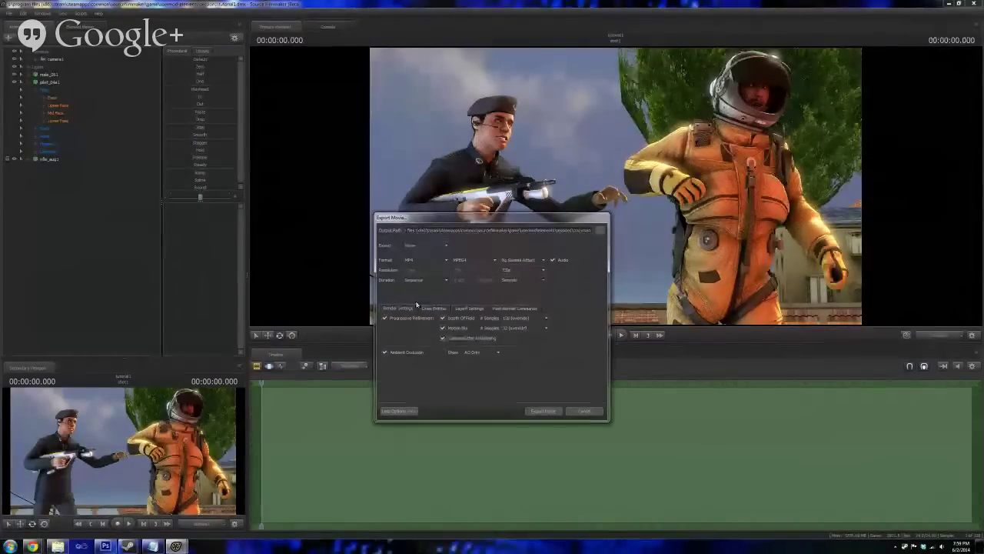
- Set the export to an image sequence in PFM format and enable writing a PFM depth file
click(427, 262)
click(427, 263)
scroll(427, 261, down, 4)
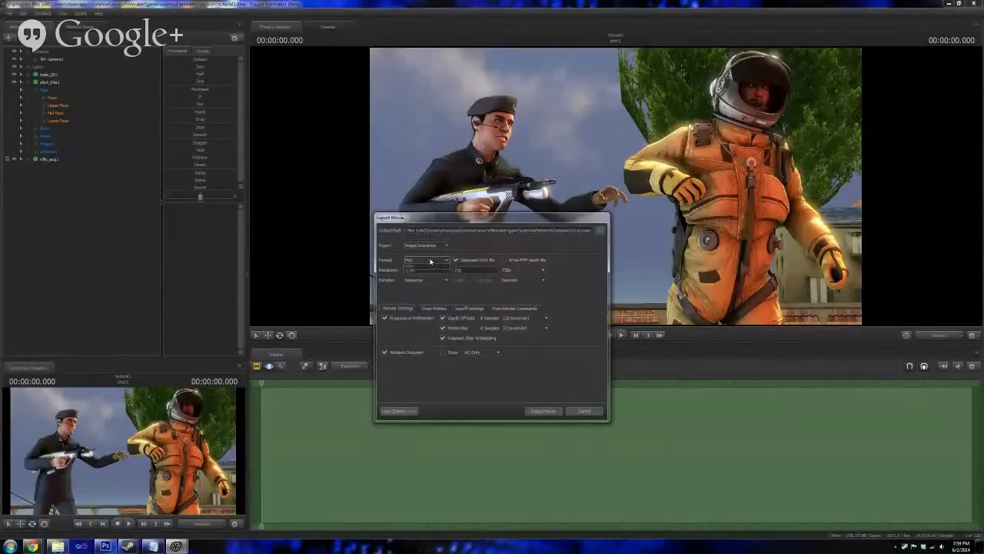
click(430, 261)
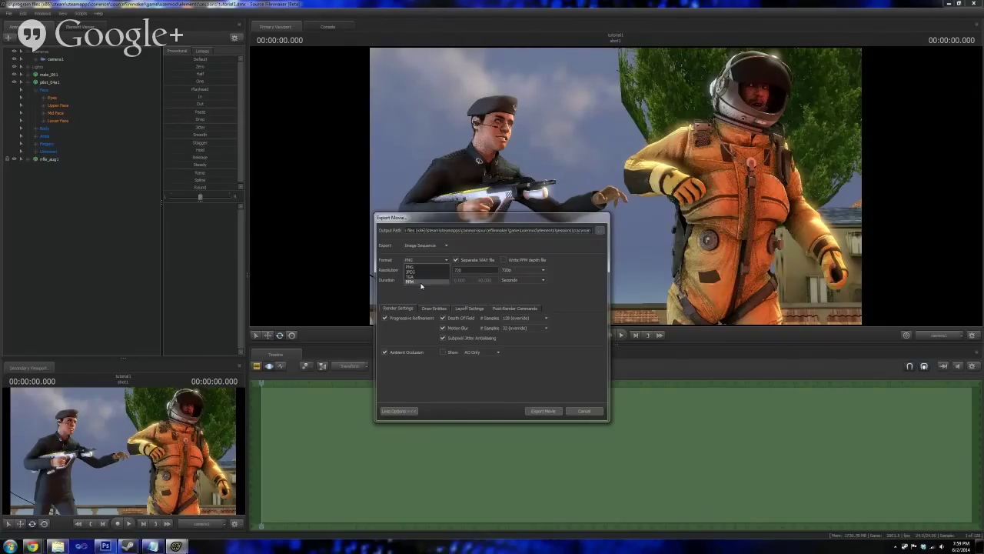
click(421, 282)
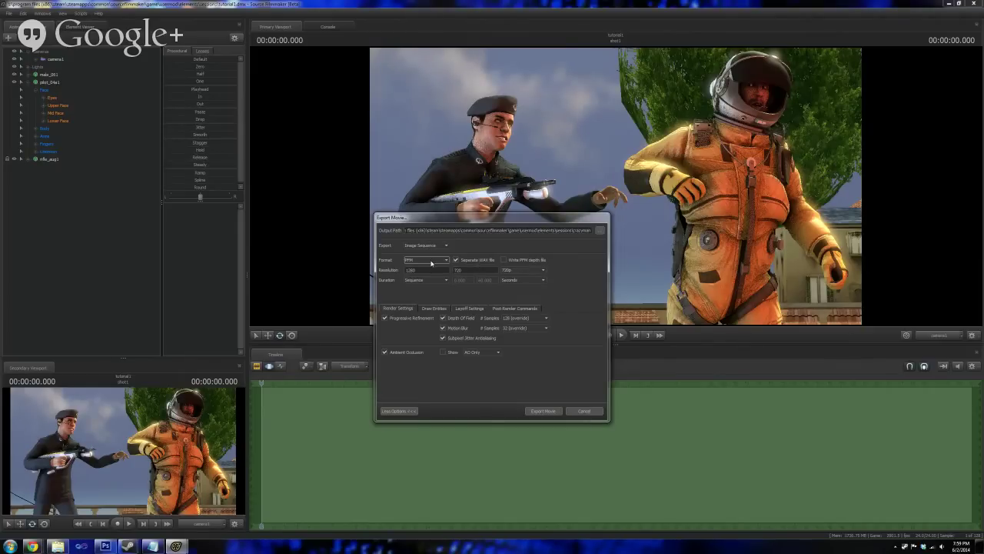
click(504, 260)
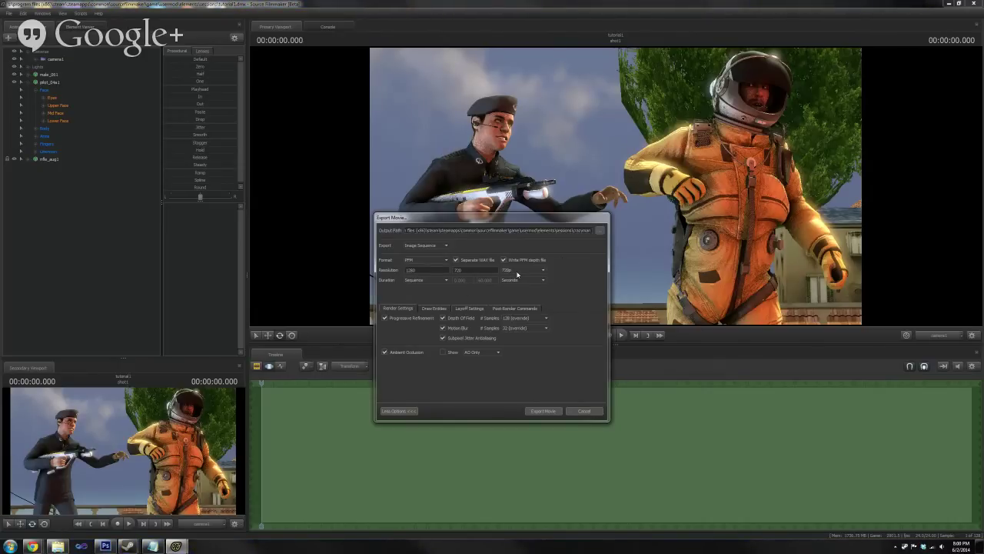
- Choose a resolution preset for the image sequence and start the export
click(517, 271)
click(514, 292)
click(544, 412)
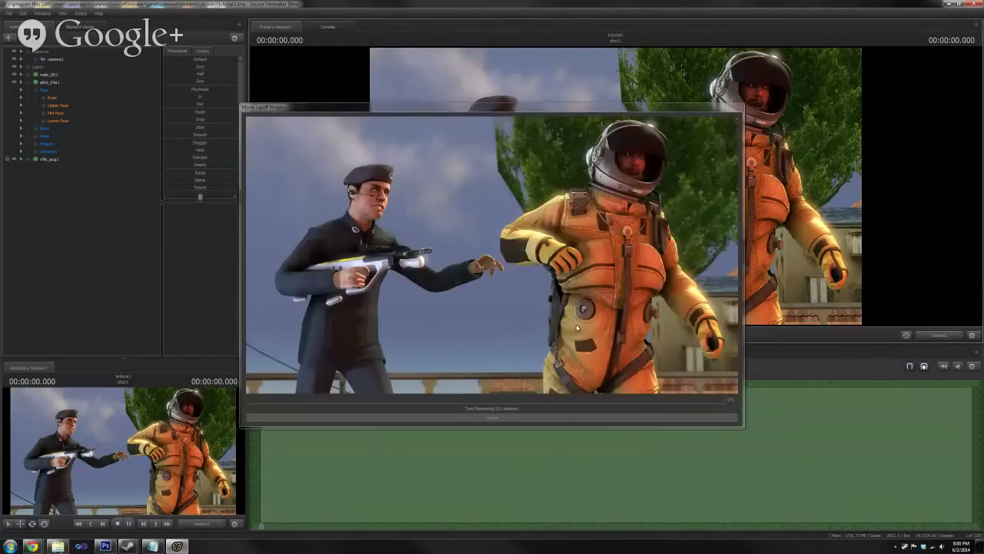
- Cancel the running layoff and start the movie export again without saving the modified session
click(507, 417)
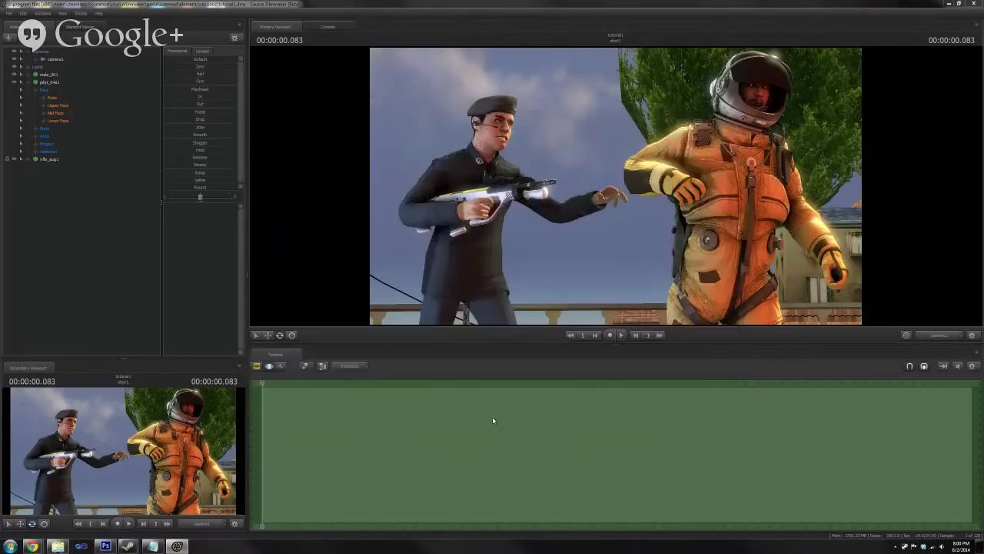
click(10, 14)
mouse_move(17, 91)
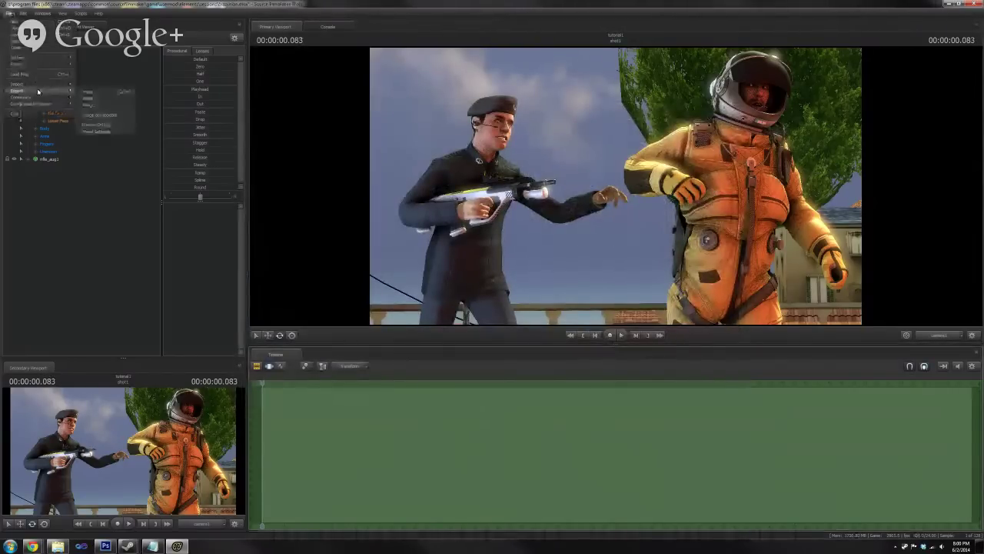
click(89, 94)
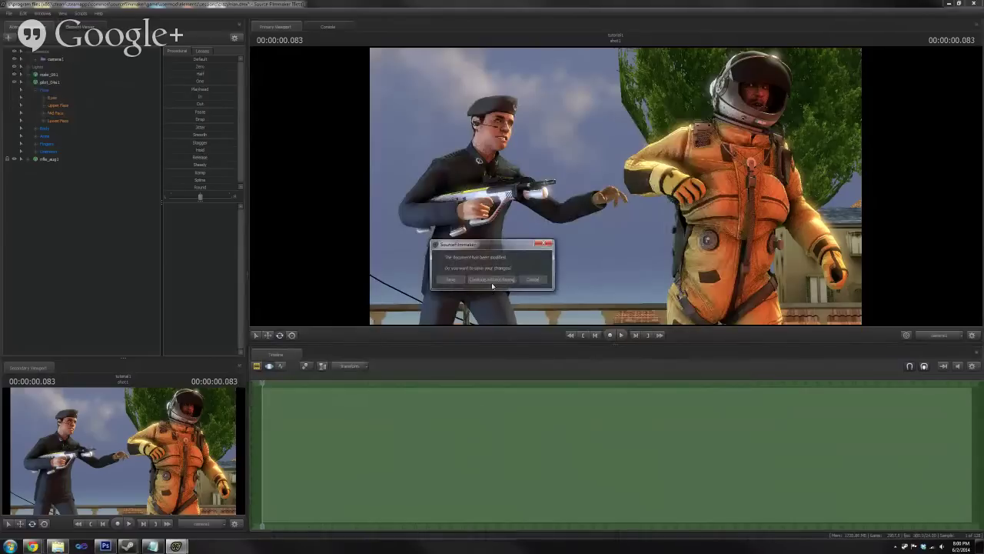
click(492, 280)
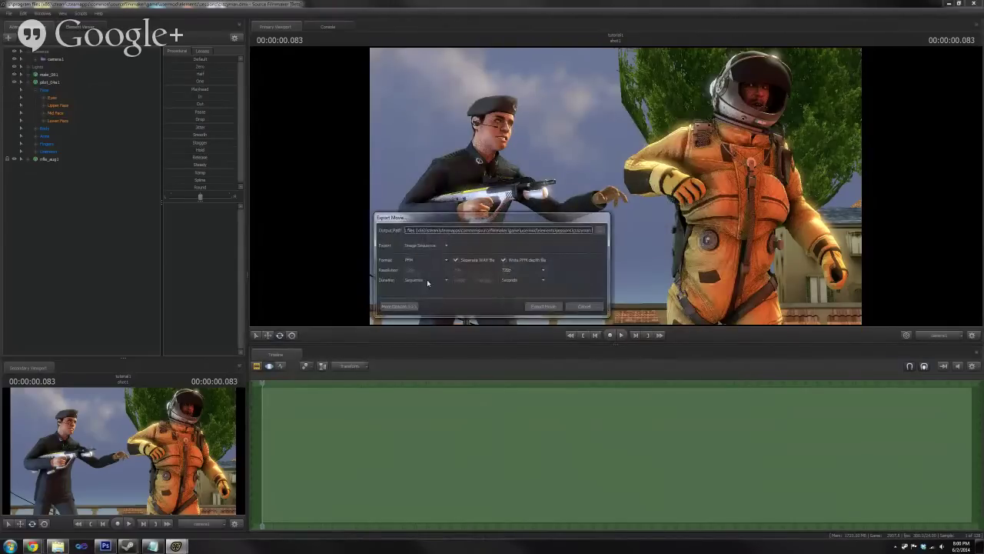
- Limit the image sequence to a custom duration with a different time unit and export it over the existing files
click(428, 281)
click(427, 281)
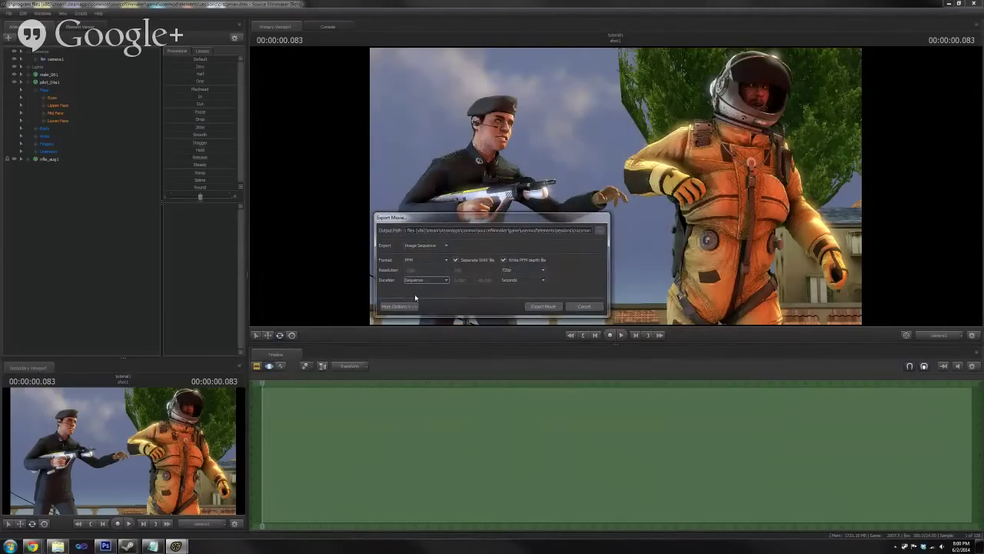
click(406, 306)
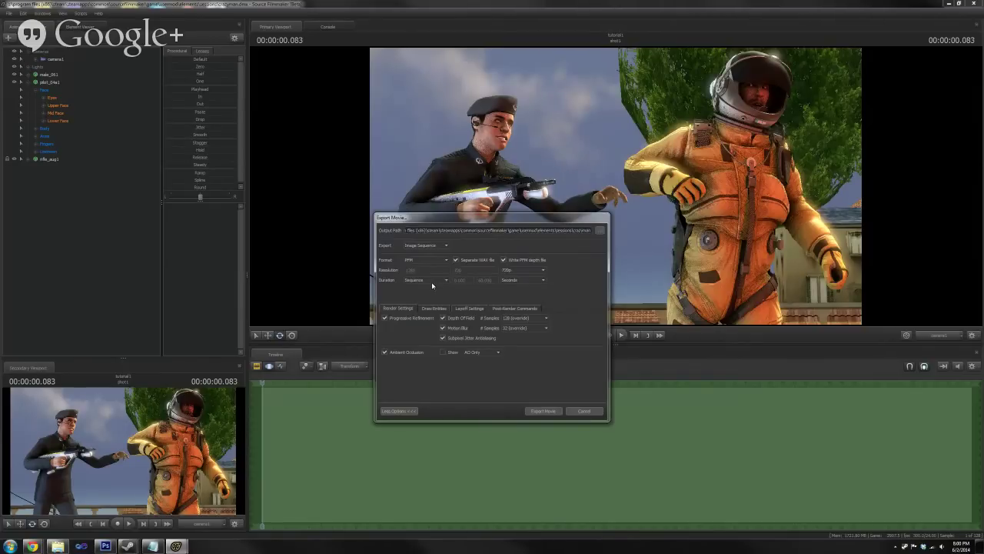
click(431, 283)
click(431, 296)
click(523, 280)
click(519, 293)
drag(489, 282, 479, 282)
text(30)
click(543, 411)
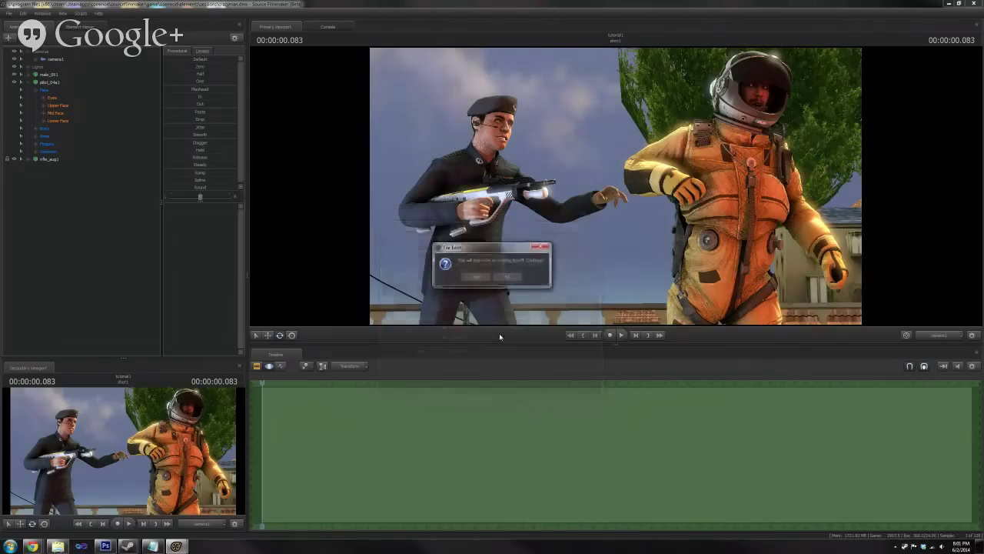
click(476, 277)
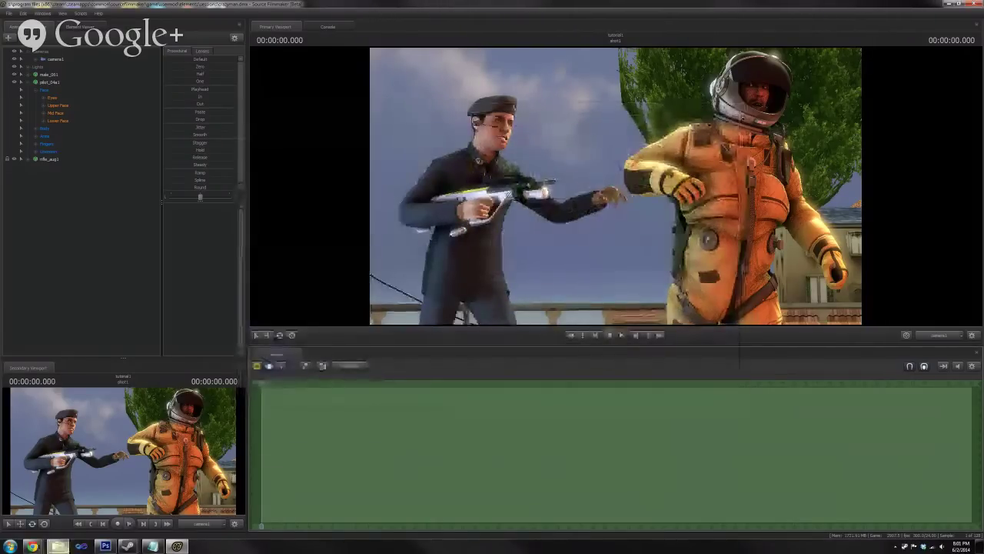
- Open the sessions folder in Windows Explorer and locate the exported crazyman PFM files
key(BackSpace)
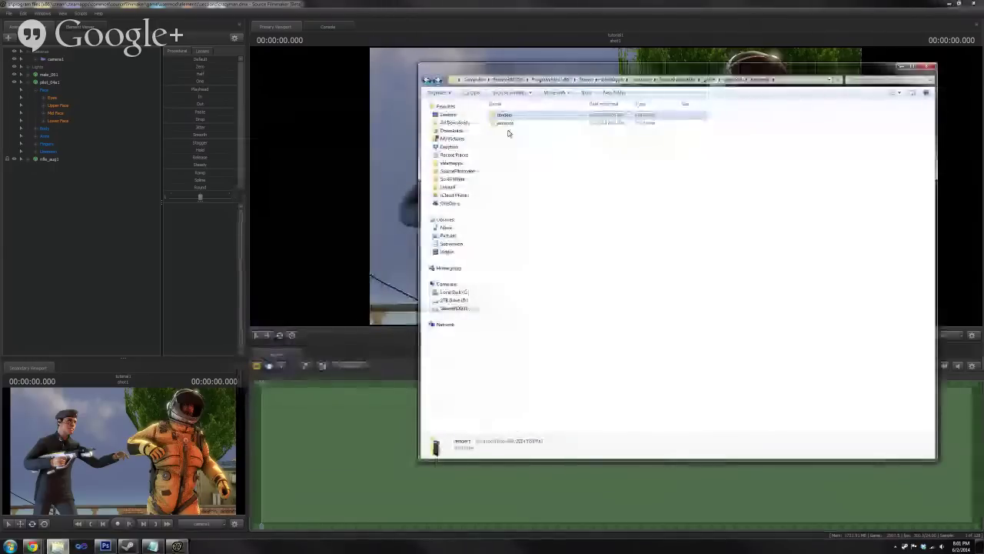
click(509, 126)
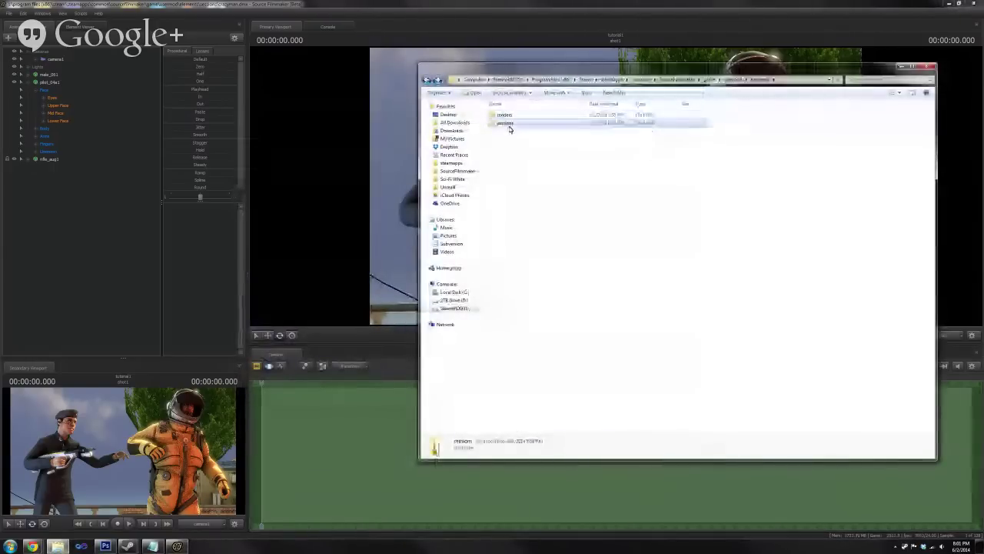
double_click(509, 126)
scroll(583, 305, down, 5)
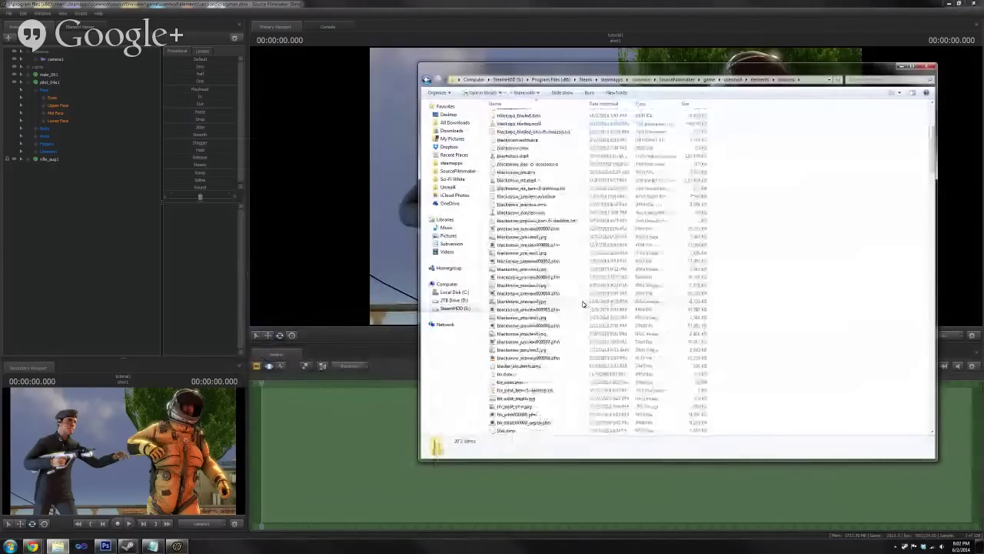
scroll(583, 305, down, 7)
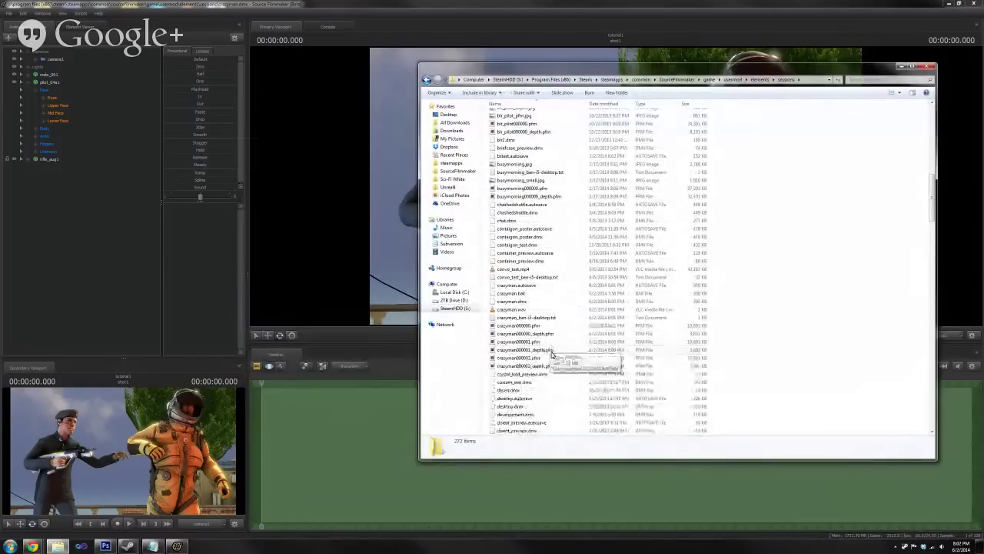
- Delete the surplus frames from crazyman000001.pfm through crazyman000002_depth.pfm, moving them to the Recycle Bin
click(551, 351)
shift+click(547, 366)
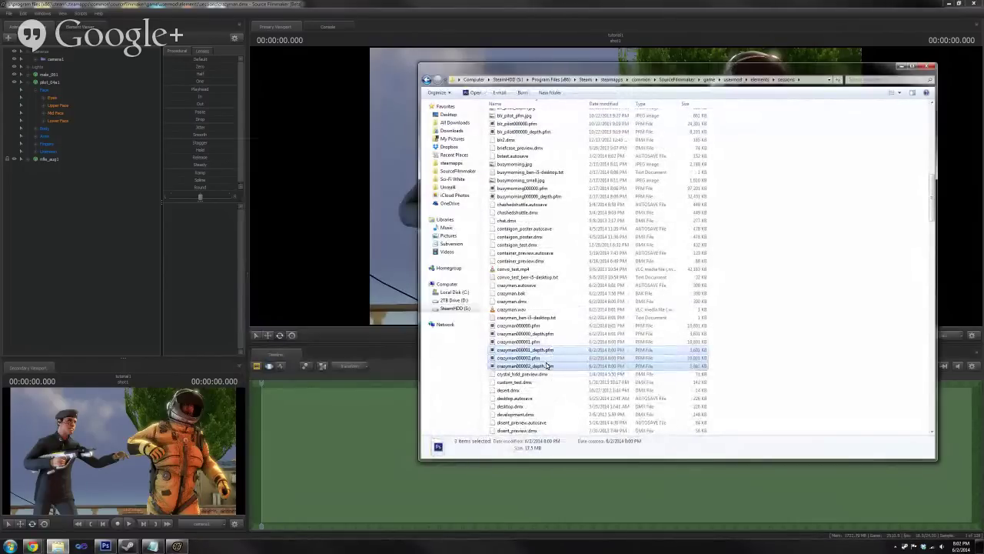
click(538, 342)
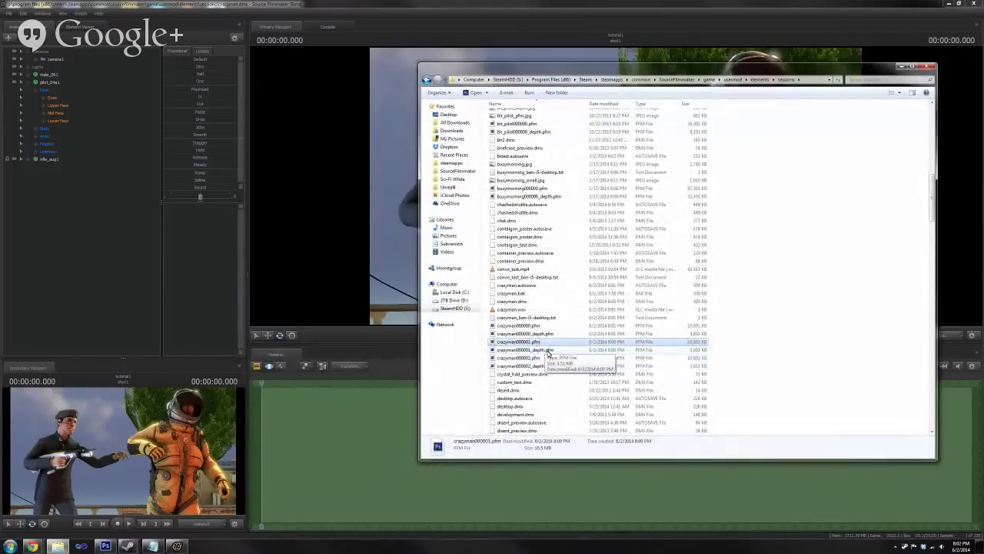
shift+click(538, 368)
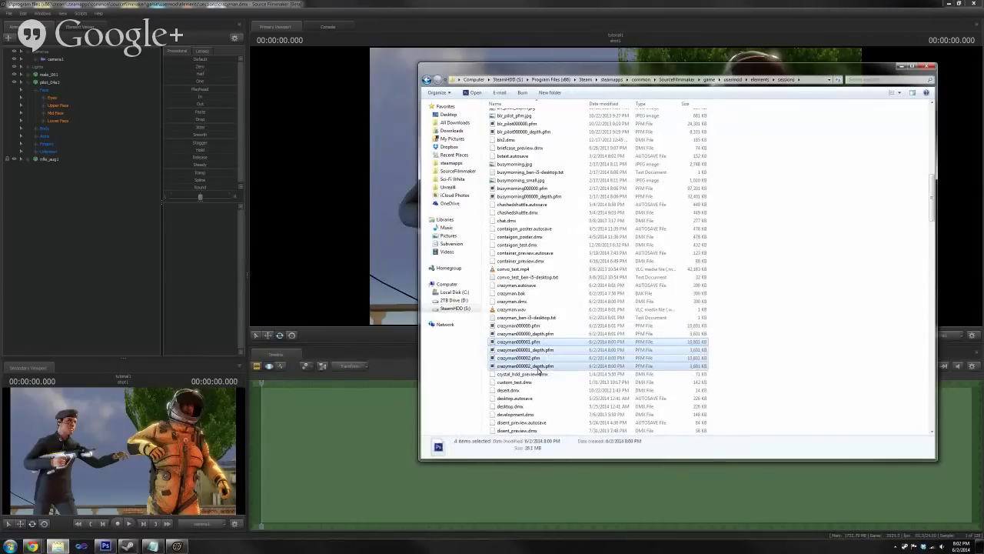
key(Delete)
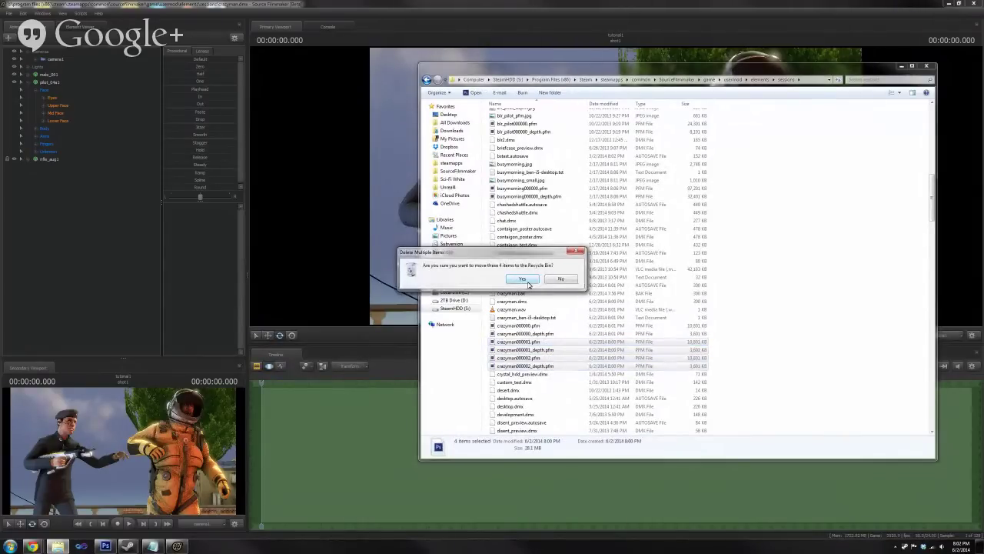
click(527, 283)
- Open the crazyman000000 colour and depth PFM files in Photoshop, examine the depth image, and close it
key(alt+Tab)
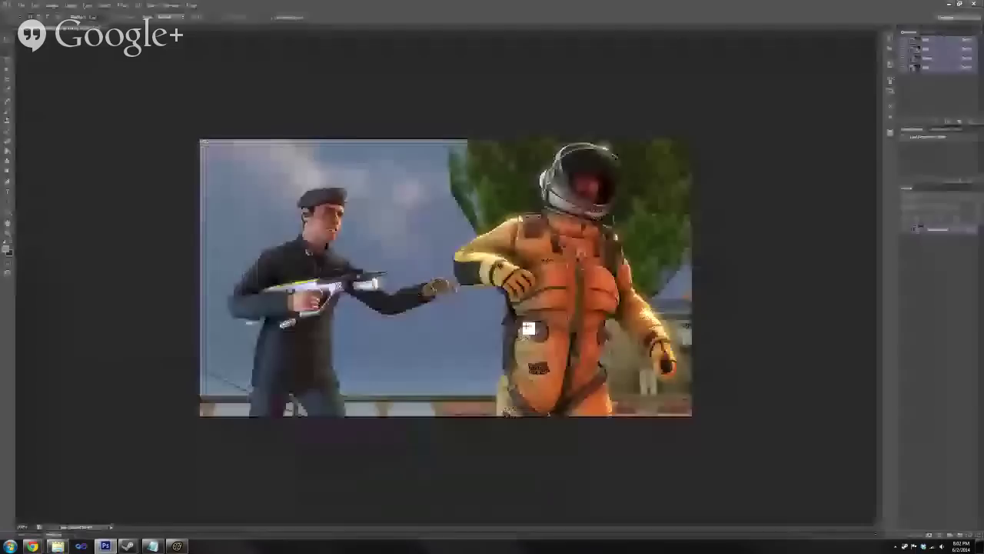
click(64, 544)
double_click(530, 334)
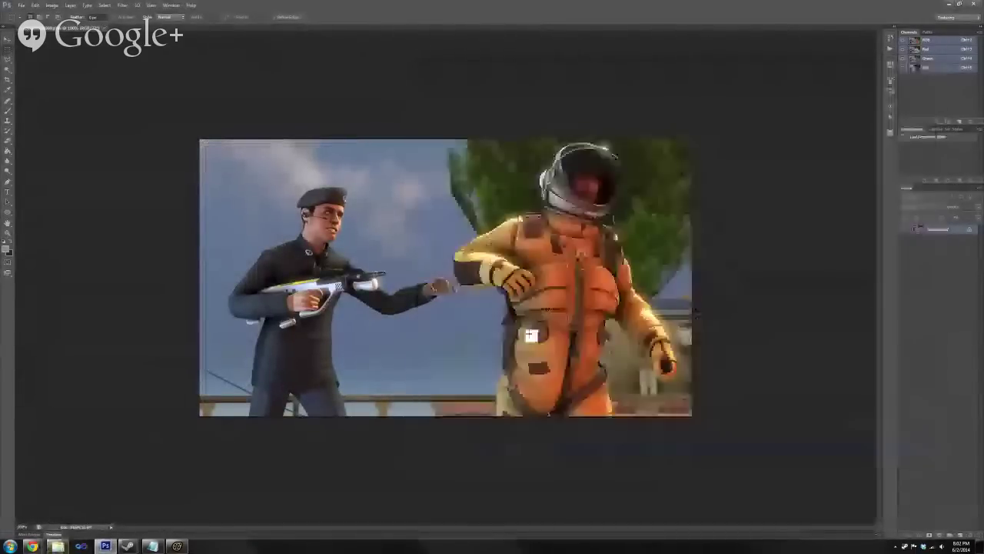
drag(531, 336, 531, 336)
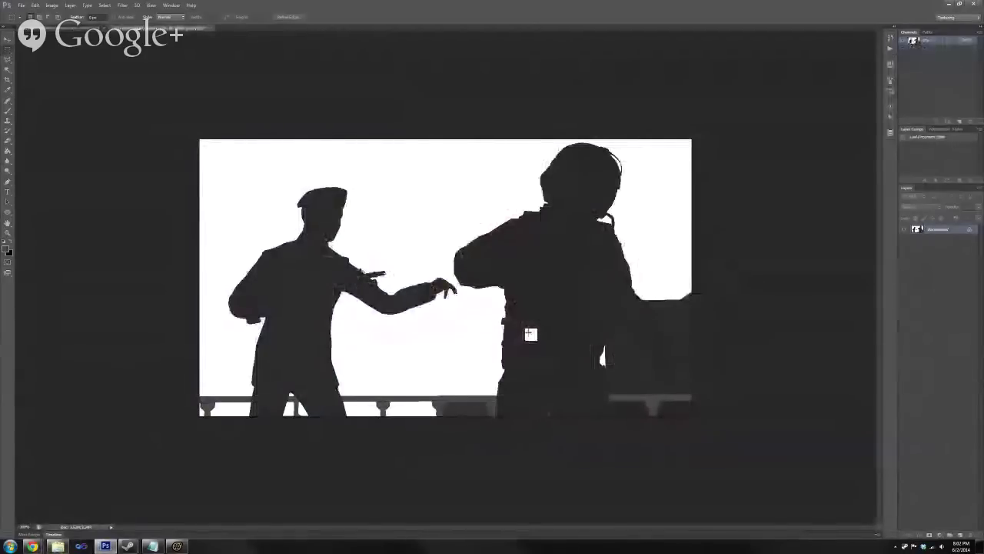
alt+scroll(296, 234, up, 9)
alt+scroll(298, 232, down, 5)
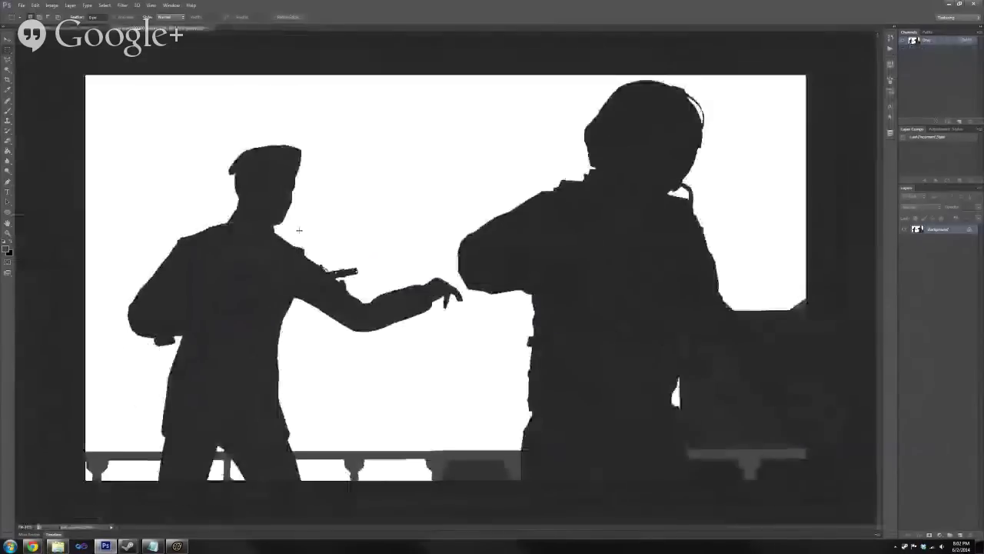
click(209, 29)
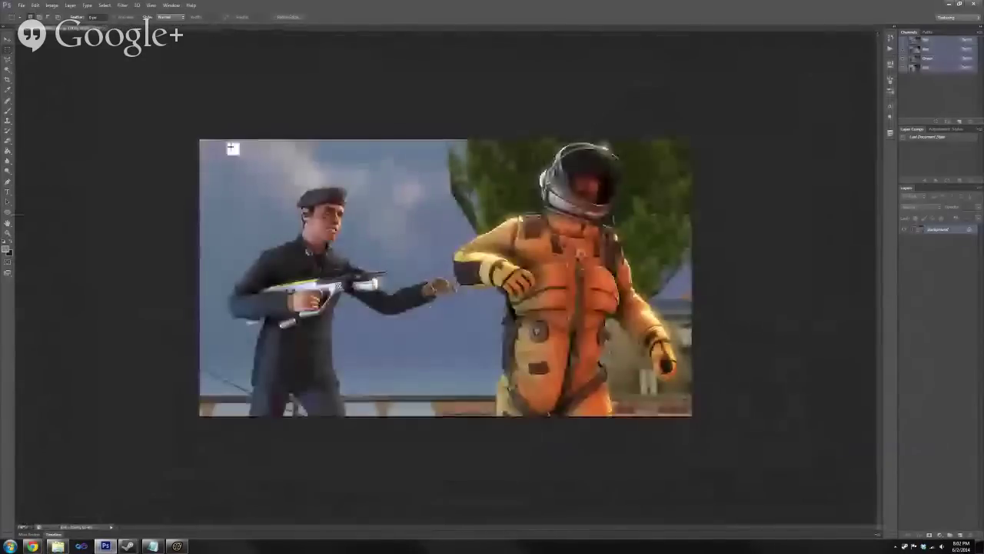
- Inspect the colour render up close and start converting it to 8 Bits/Channel
alt+scroll(272, 238, up, 6)
alt+scroll(271, 236, up, 5)
alt+scroll(272, 233, down, 5)
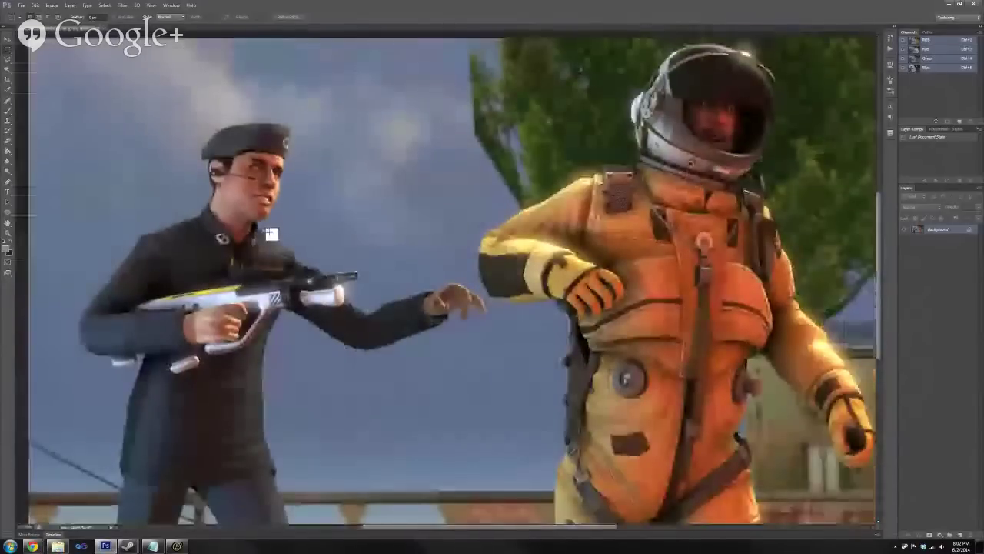
alt+scroll(260, 242, down, 4)
alt+scroll(259, 241, up, 2)
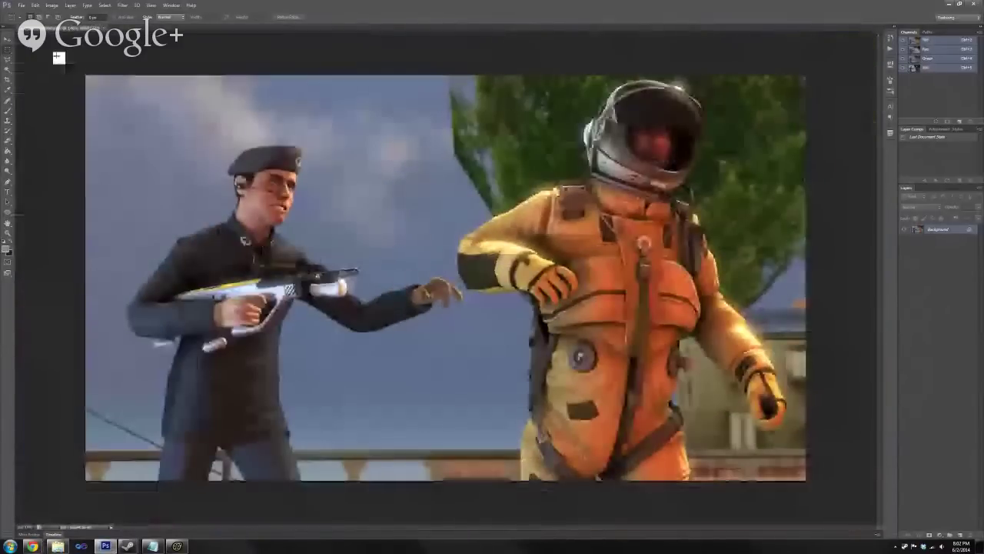
click(52, 6)
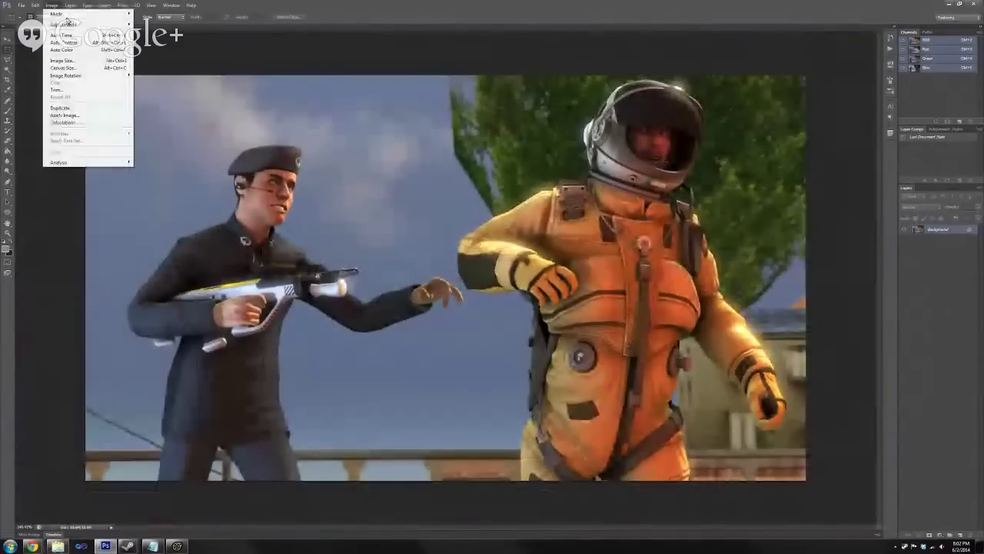
mouse_move(77, 14)
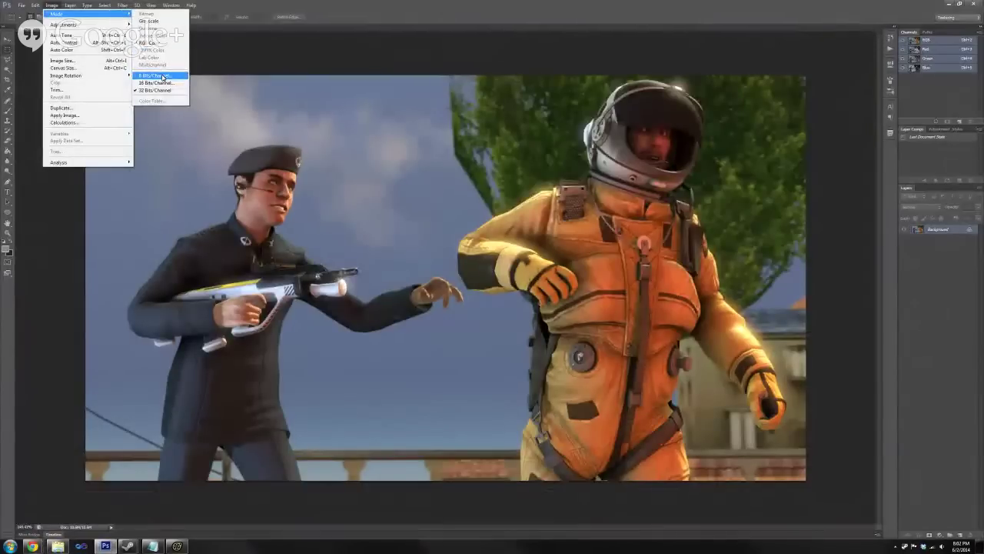
click(162, 78)
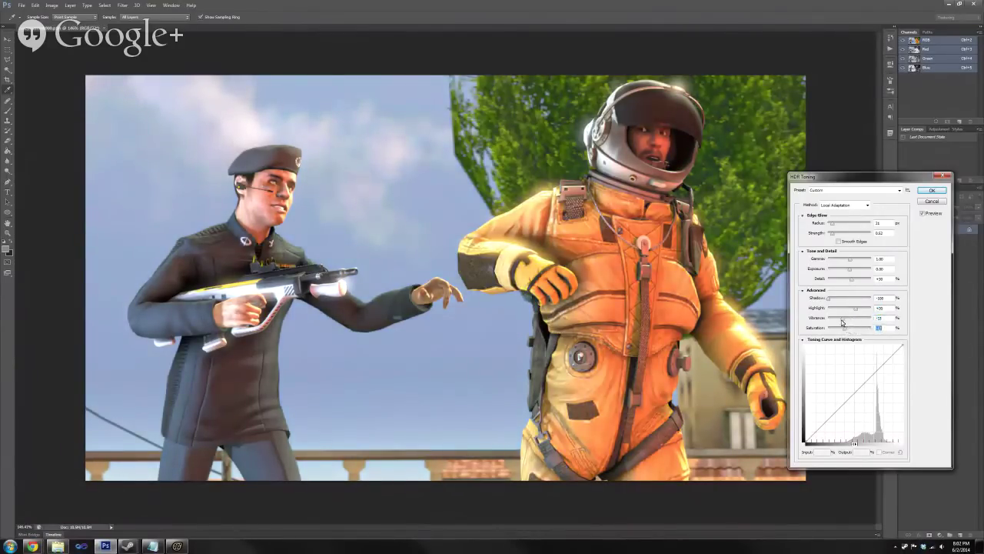
- Adjust the vibrance, edge glow, gamma and exposure in HDR Toning and apply the result to the render
drag(842, 322, 849, 323)
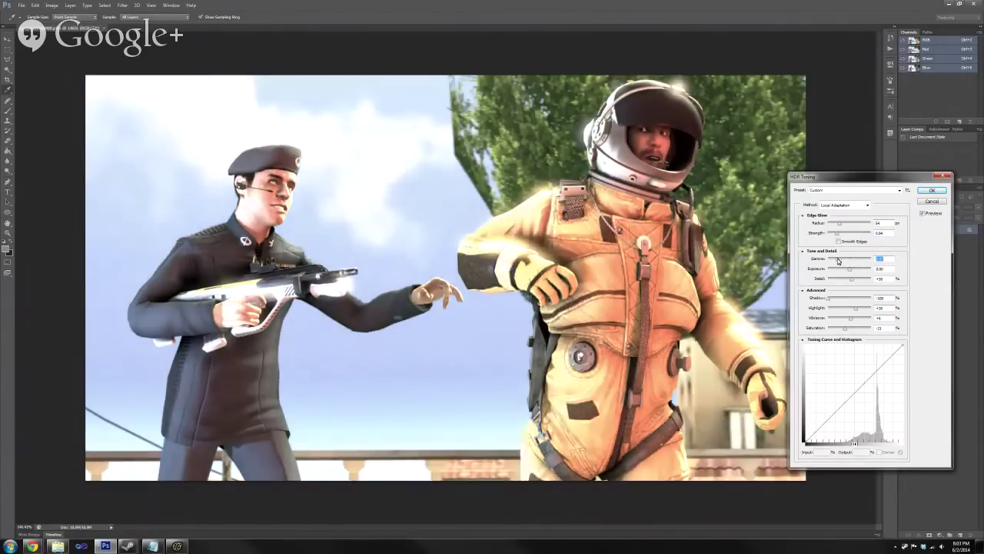
drag(839, 262, 846, 262)
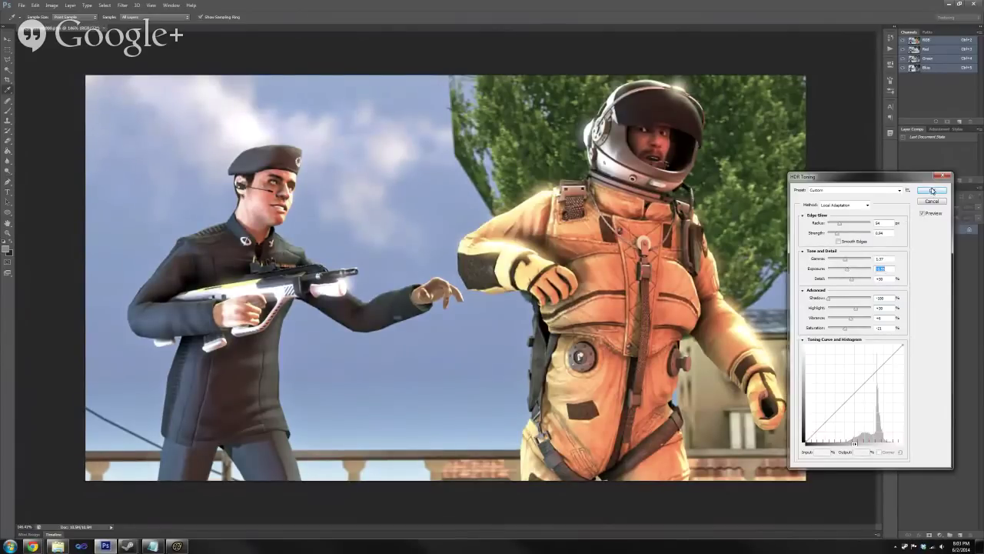
click(932, 190)
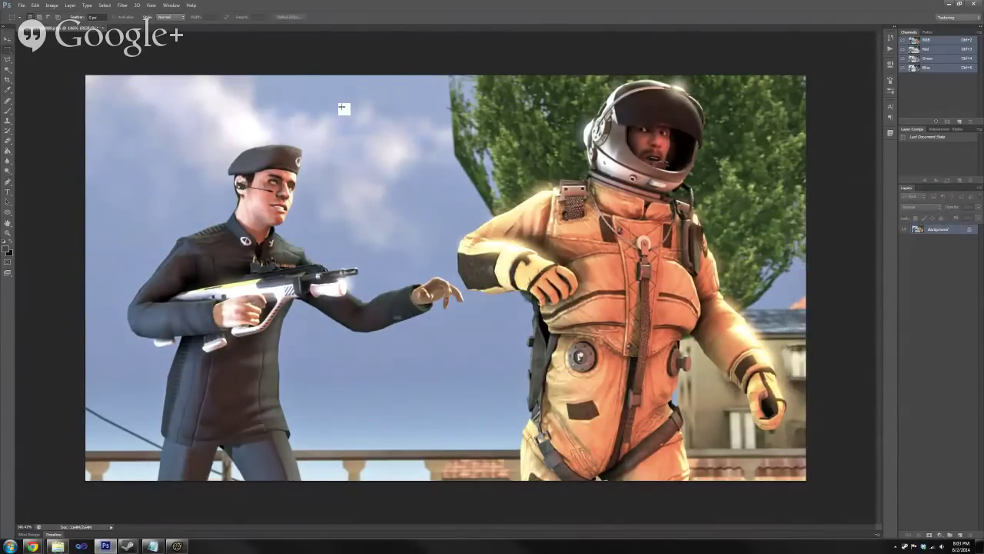
- View the toned render at 100% and close crazyman000000.pfm without saving the changes
key(ctrl+1)
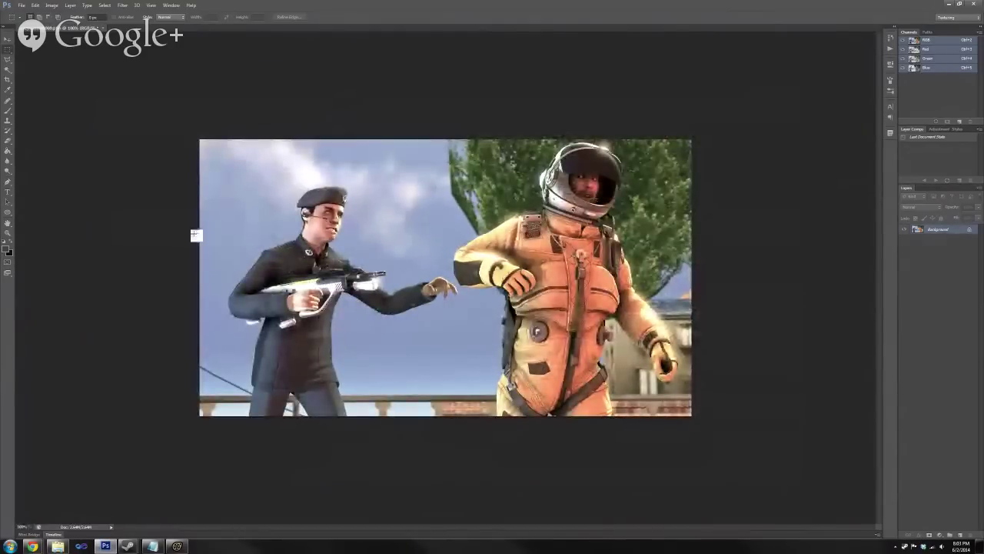
click(104, 30)
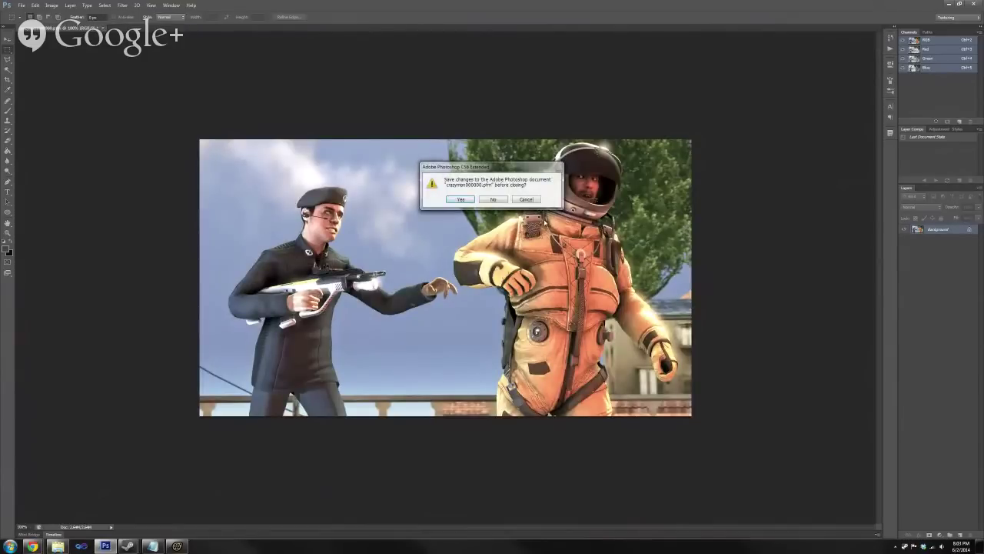
click(494, 201)
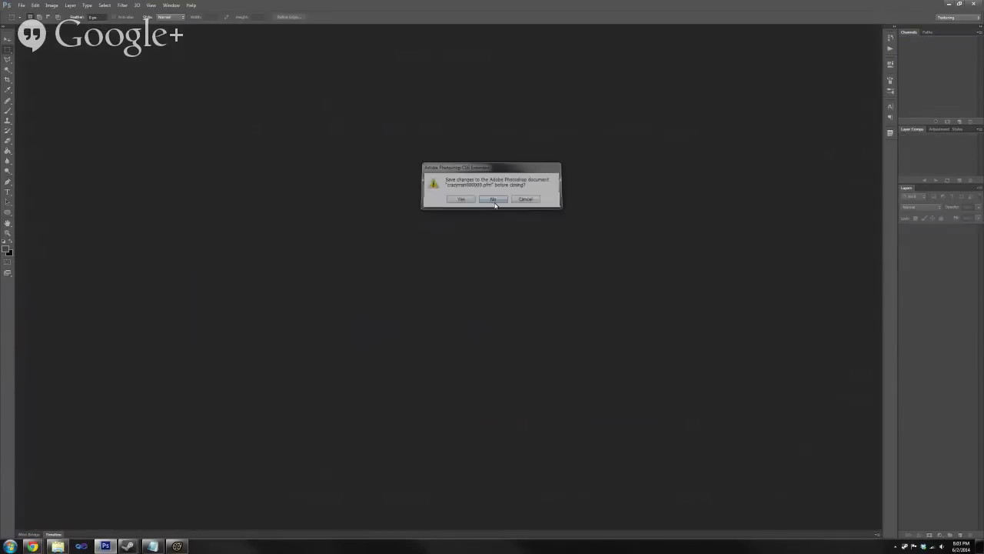
- Minimize Photoshop, switch back to Source Filmmaker and close it
click(951, 3)
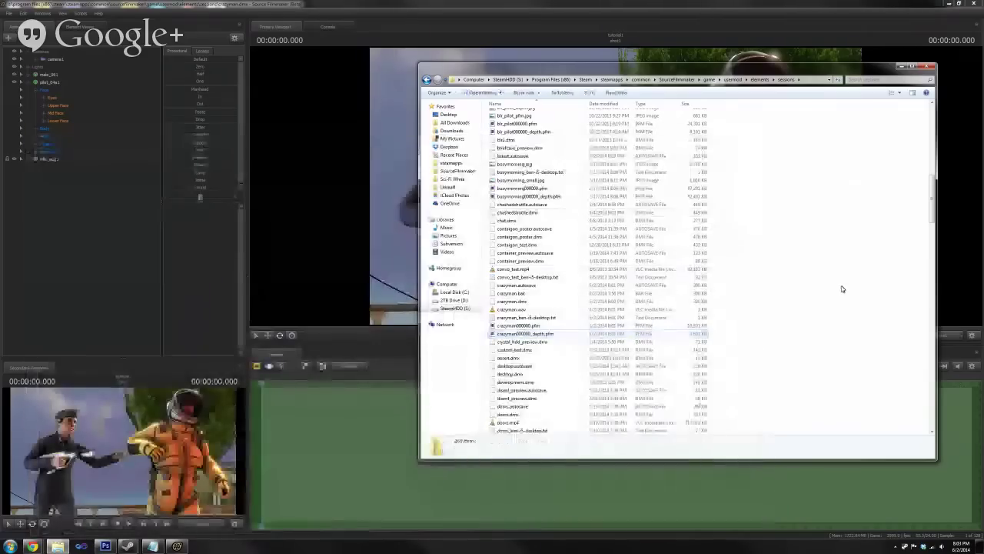
click(355, 167)
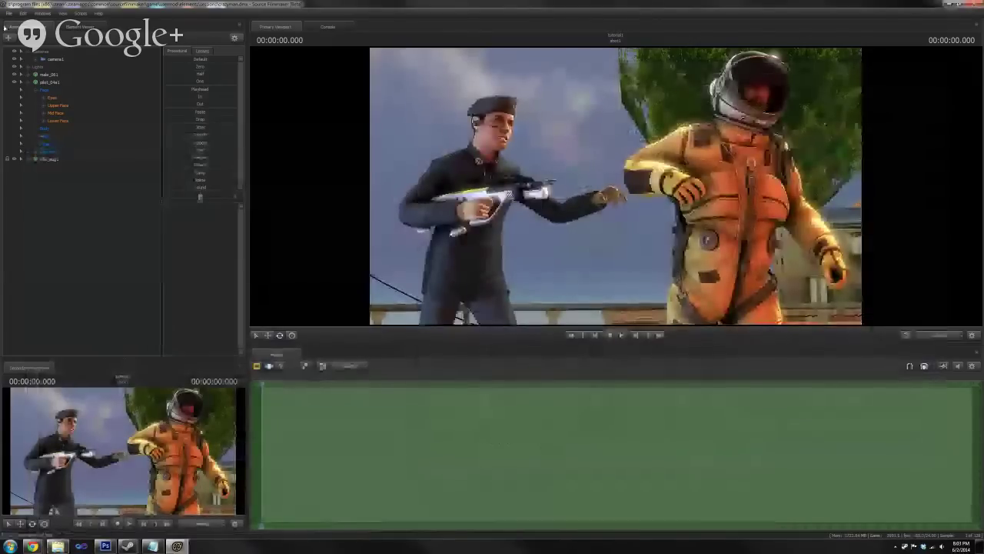
click(9, 13)
click(24, 42)
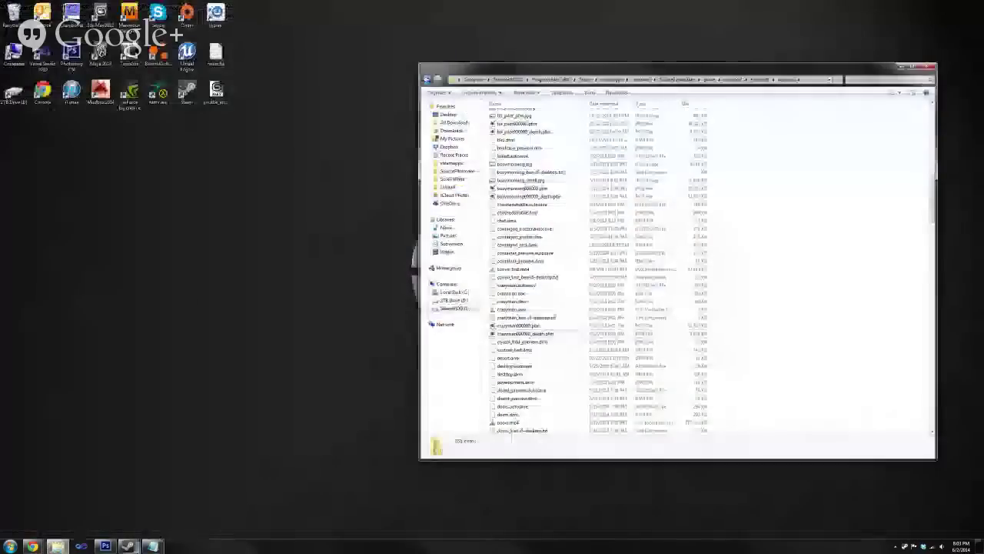
- Relaunch Source Filmmaker from the Steam library, clear the other windows away and reopen the recent crazyman.dmx session
click(128, 546)
click(122, 525)
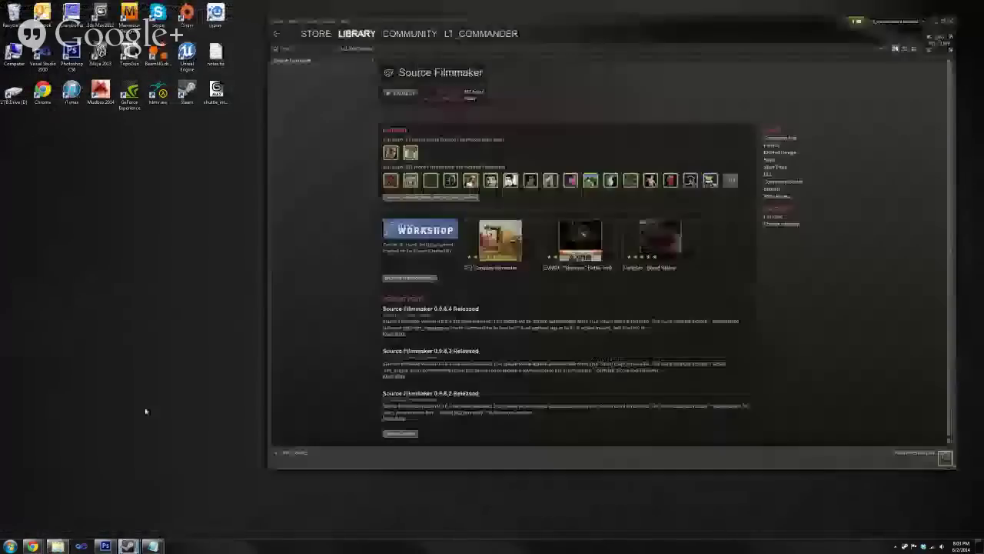
click(518, 293)
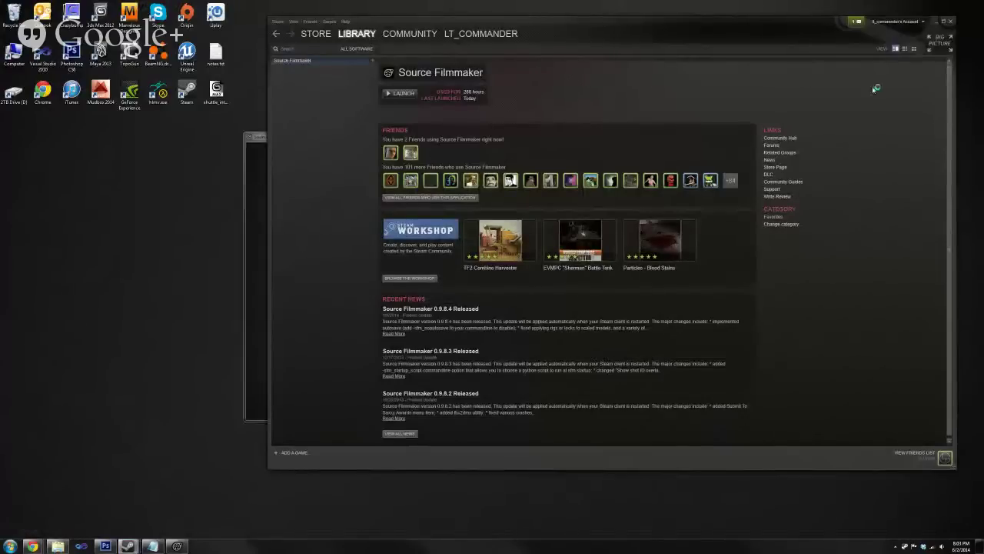
click(940, 24)
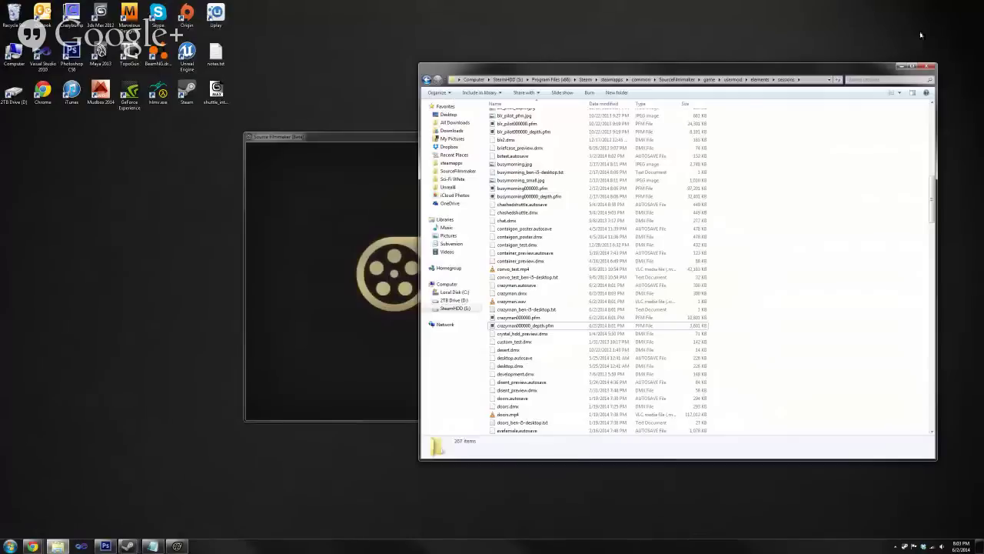
click(903, 67)
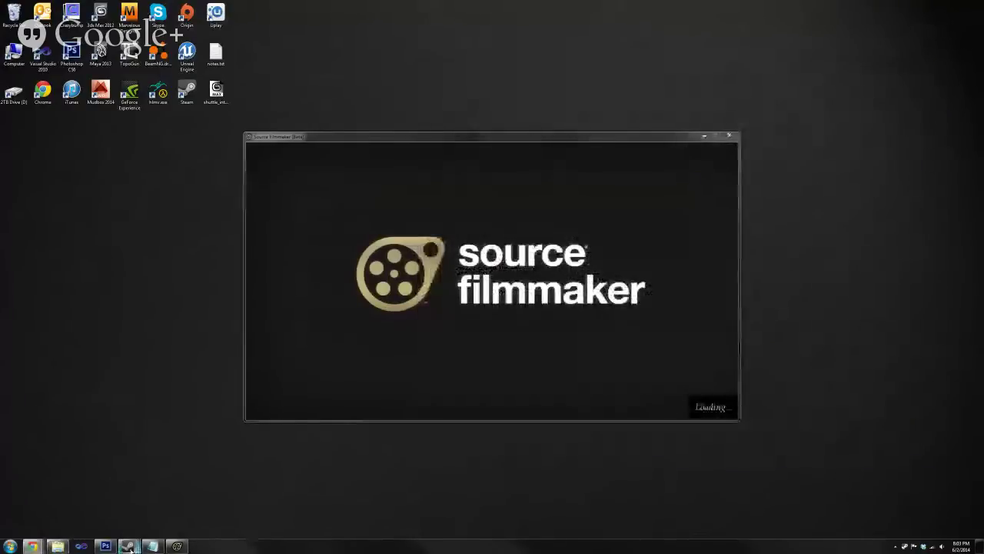
mouse_move(131, 546)
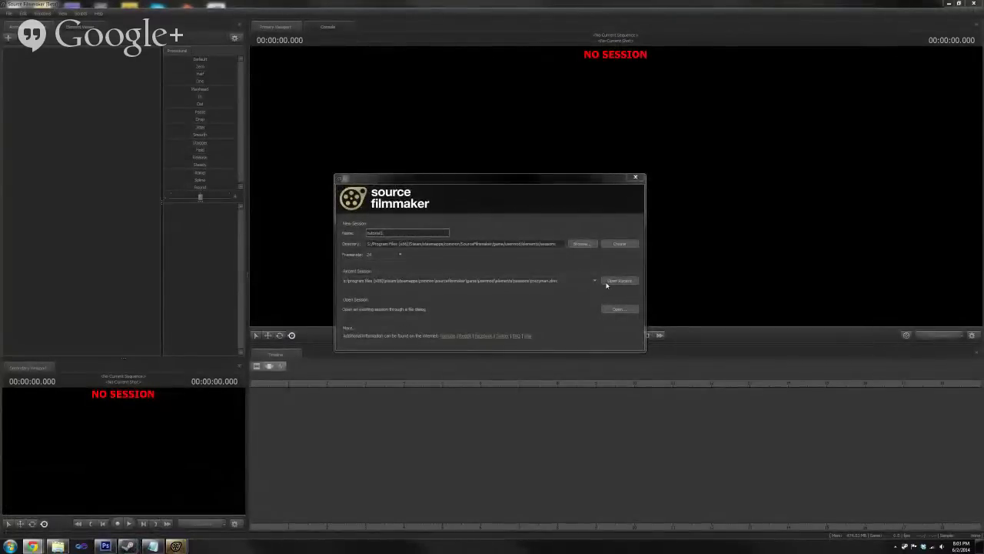
click(607, 280)
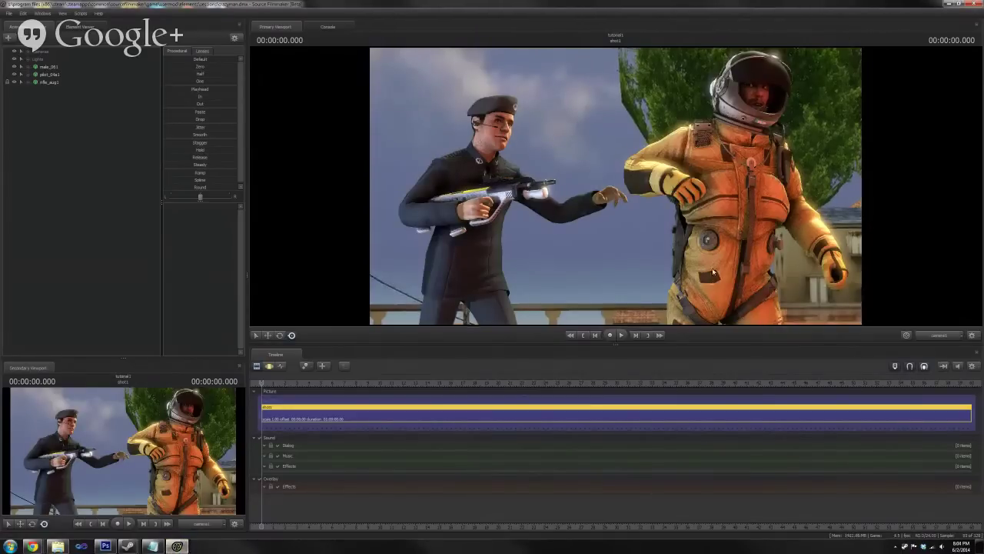
- Switch the primary viewport to the work camera and examine the officer and the pilot from several angles, down to their feet
click(926, 336)
drag(691, 244, 663, 233)
key(w)
key(s)
key(s)
key(a)
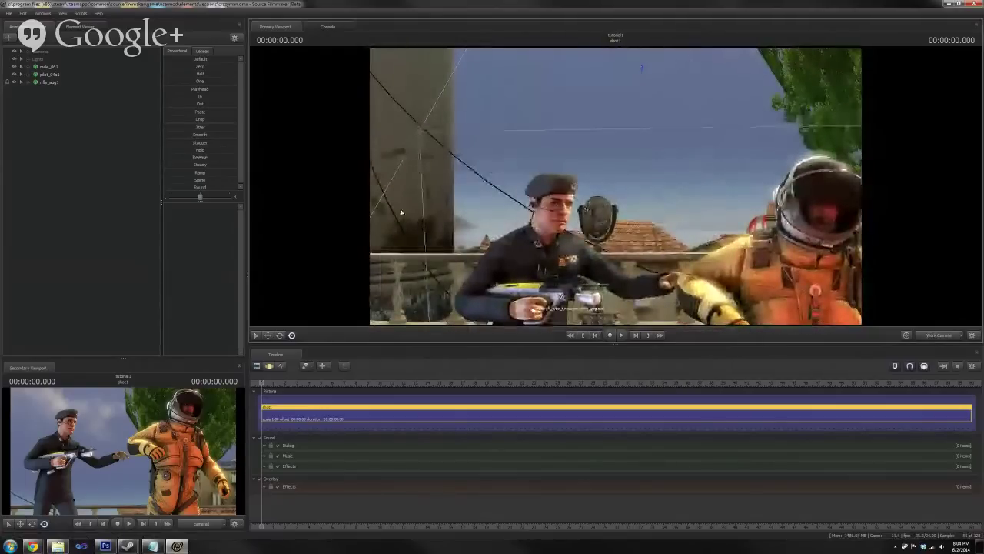
drag(586, 264, 586, 291)
key(s)
key(w)
drag(372, 259, 371, 263)
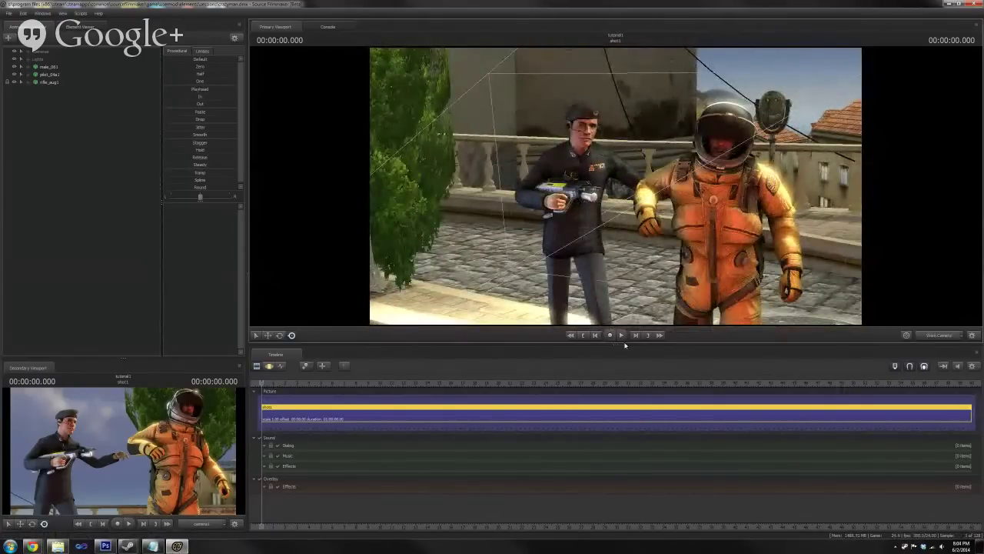
drag(661, 127, 661, 154)
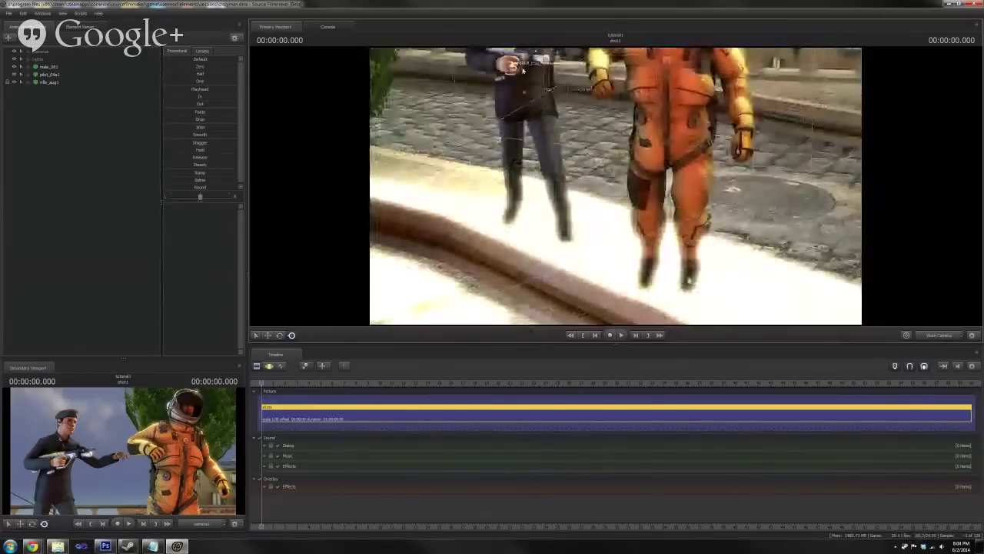
double_click(525, 94)
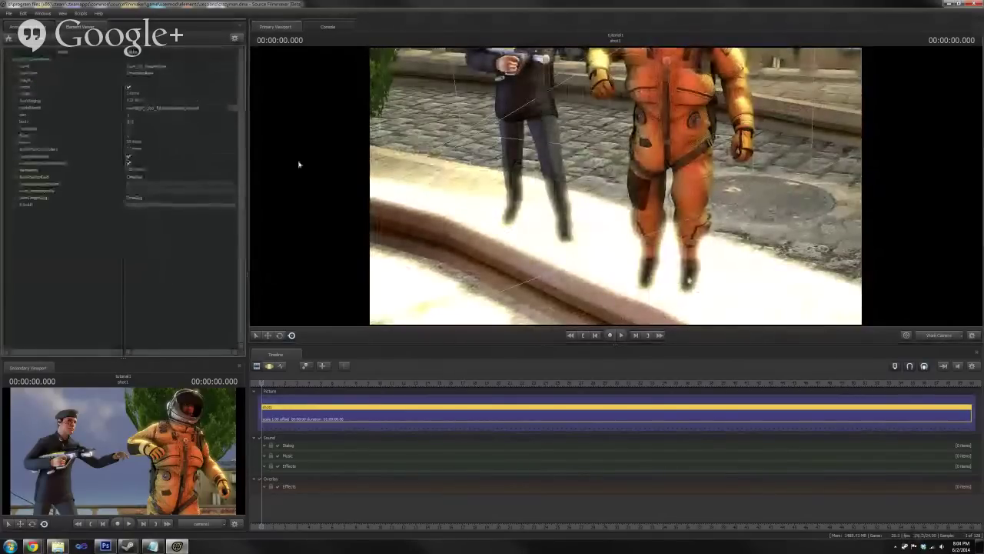
click(36, 28)
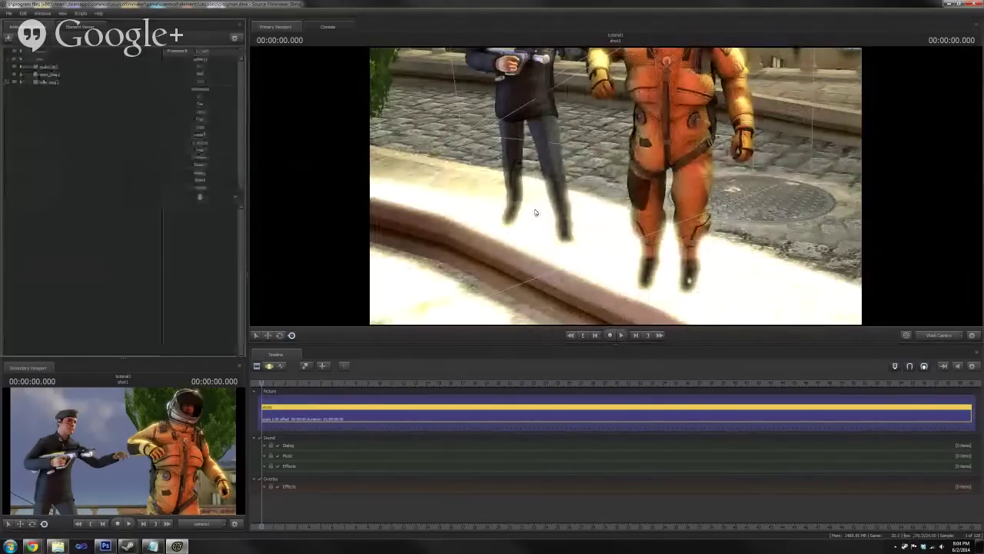
drag(537, 213, 557, 218)
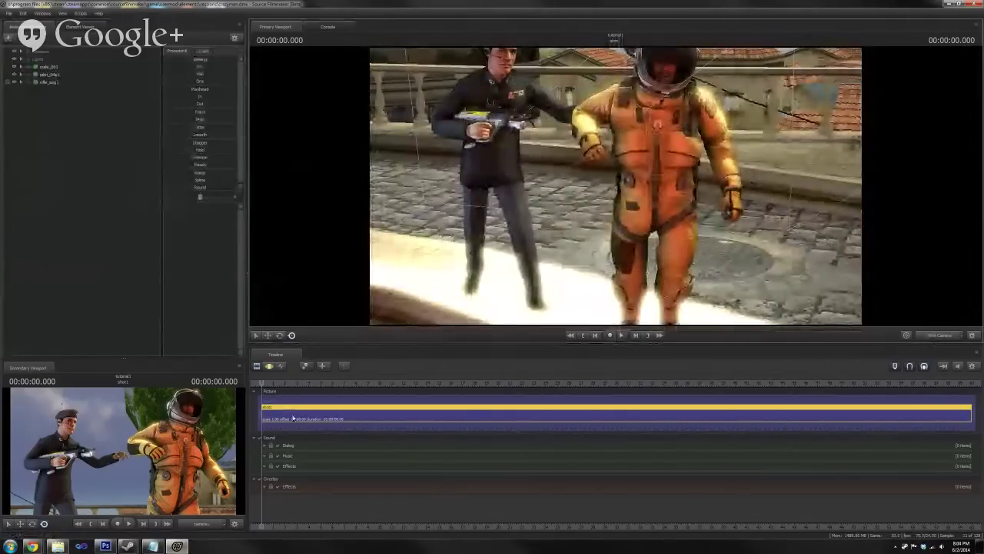
- In the Motion Editor, move the officer's viewTarget sideways toward the pilot with the Move tool
click(269, 367)
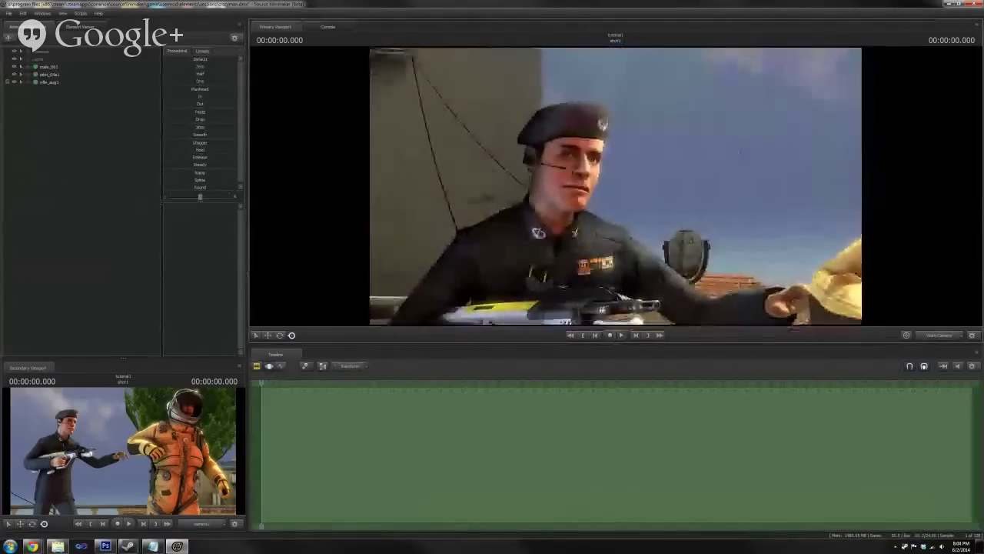
key(ctrl)
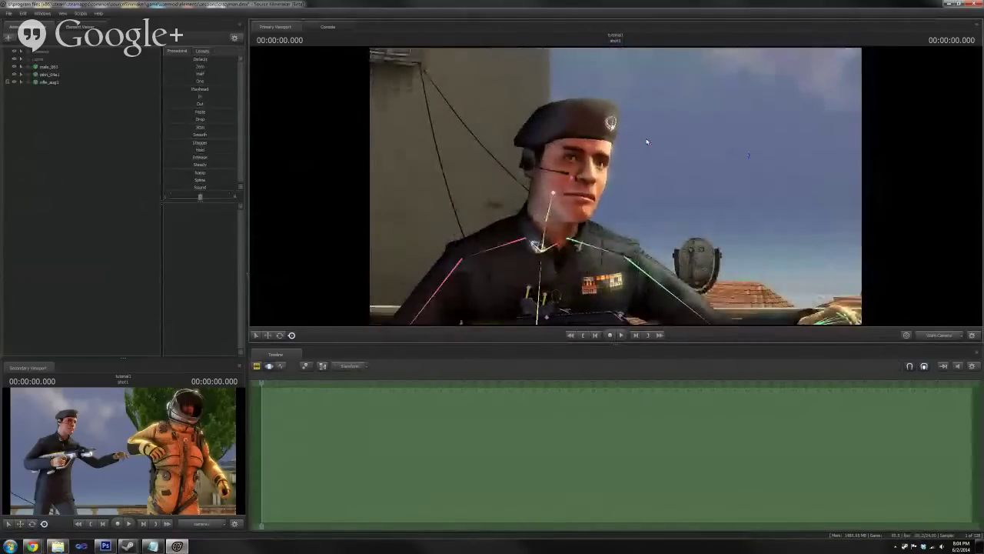
click(650, 147)
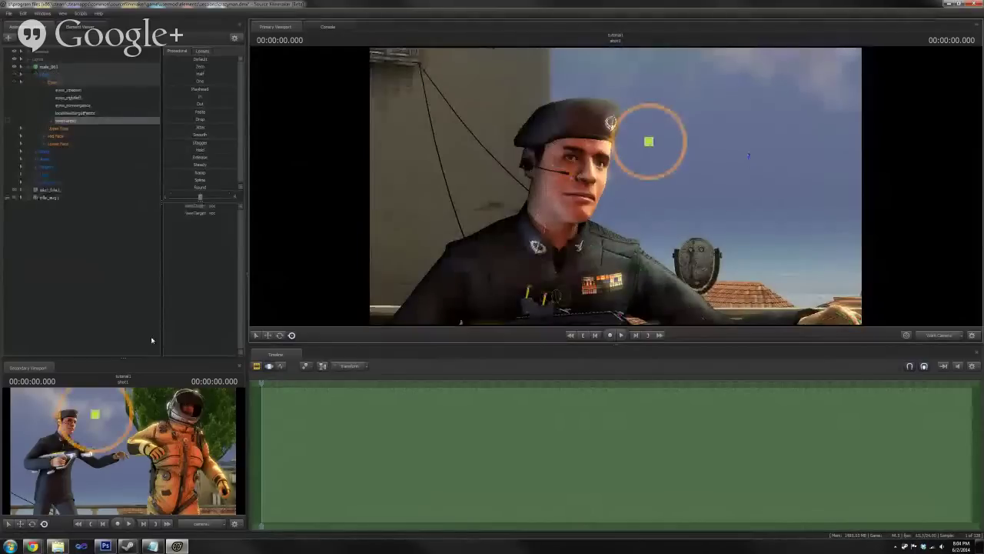
click(267, 335)
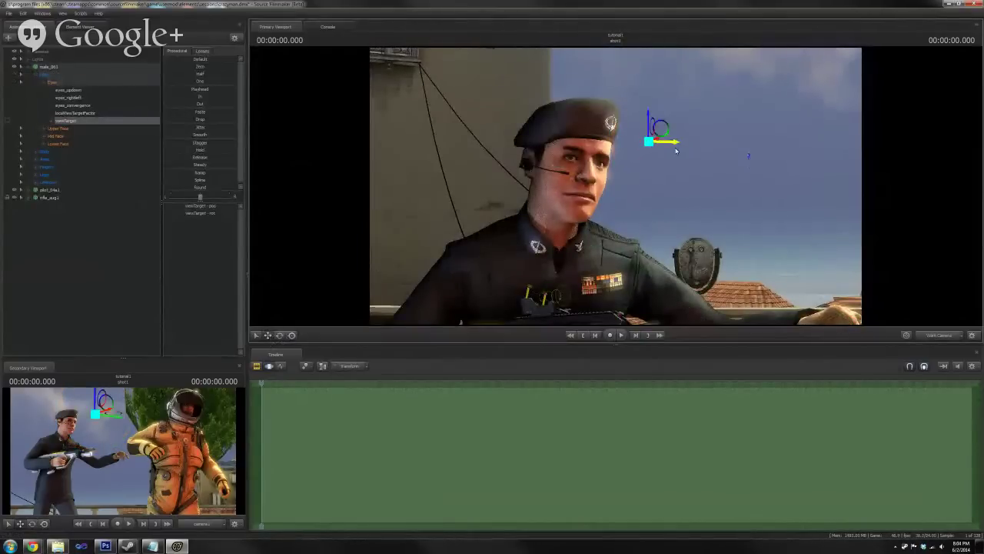
drag(677, 151, 770, 146)
key(s)
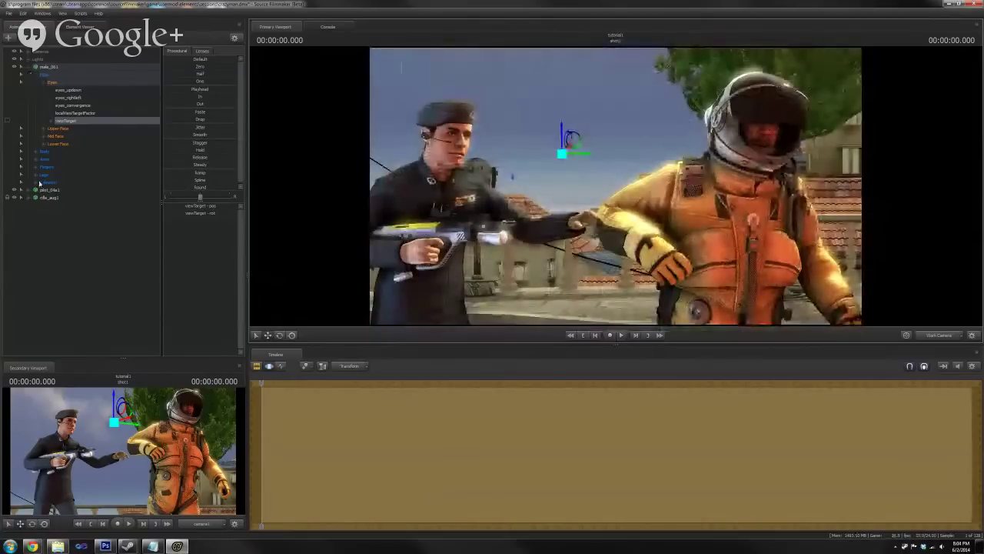
- Lock the officer's viewTarget to the pilot's ValveBiped.Bip01_Head1 bone and snap it fully onto the head
click(29, 189)
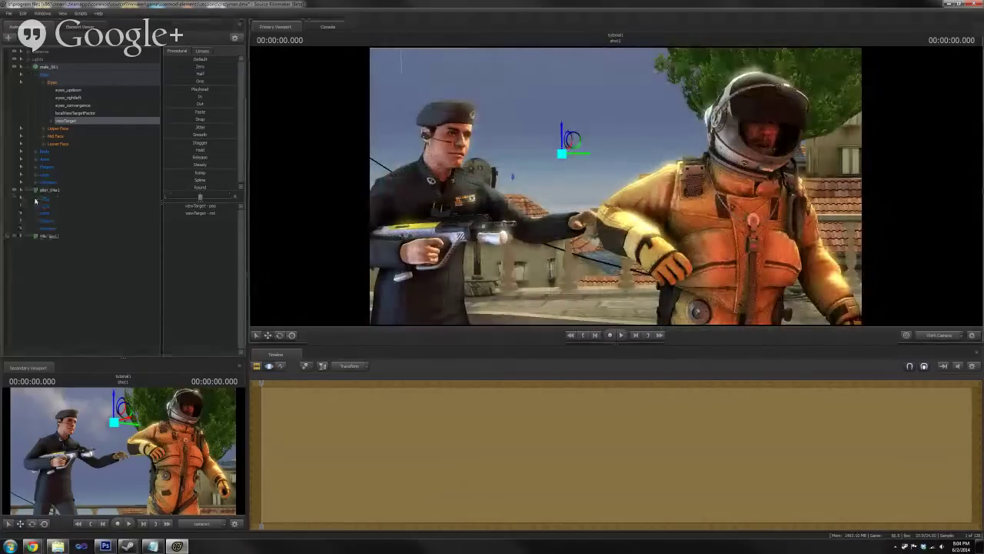
click(42, 206)
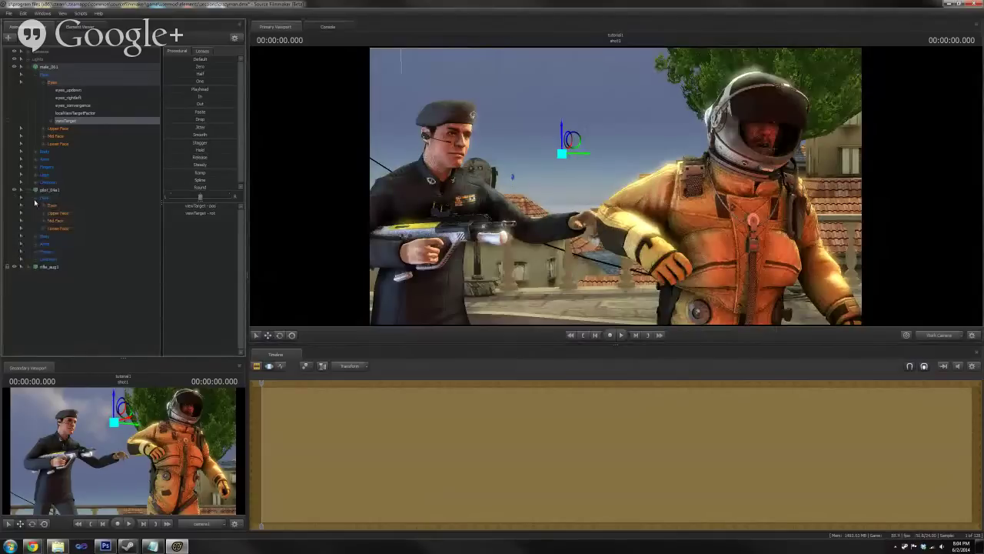
click(35, 200)
click(34, 207)
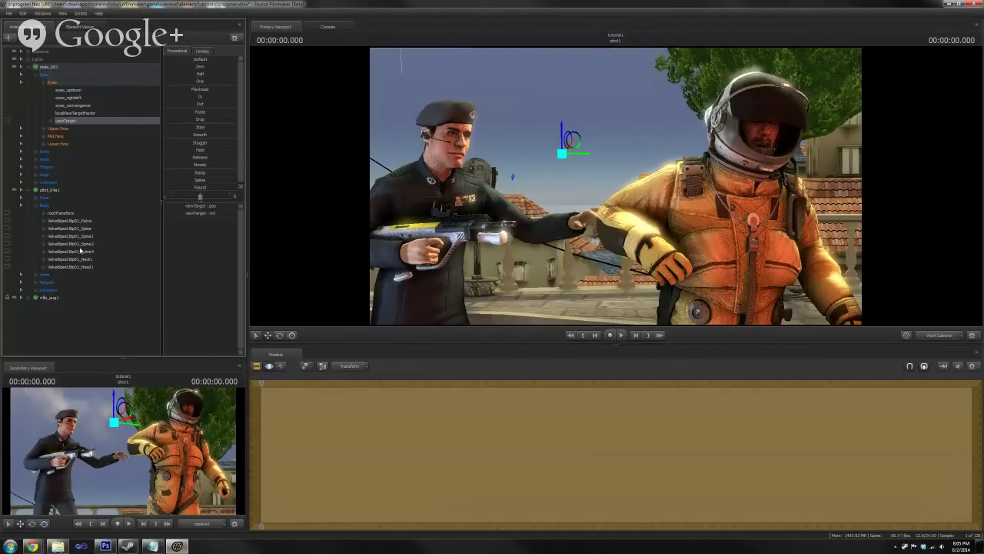
click(71, 267)
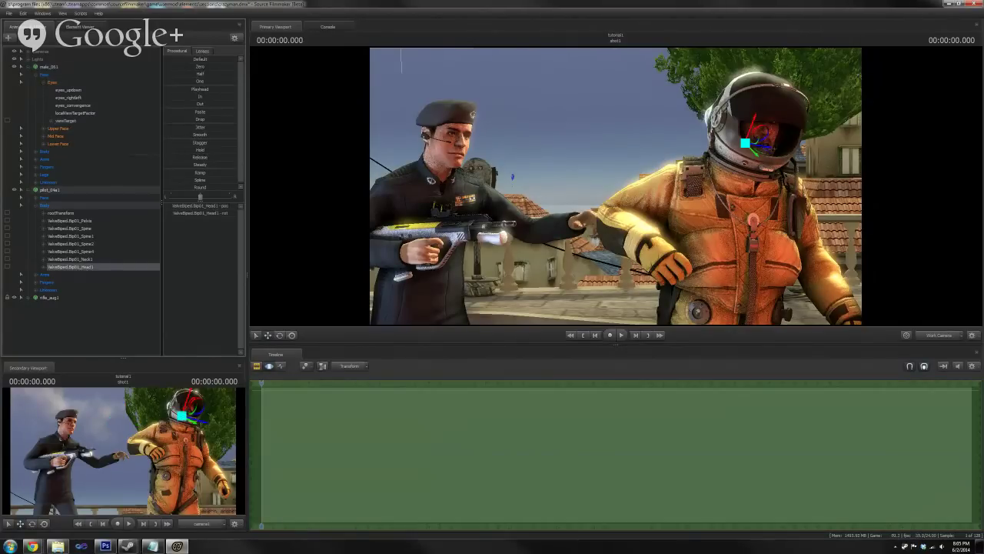
click(69, 120)
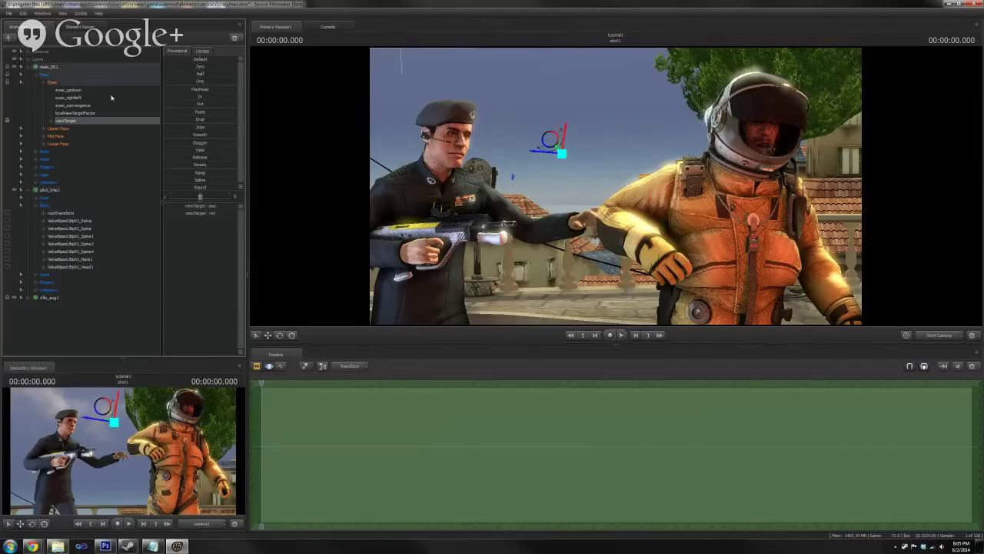
drag(167, 61, 954, 182)
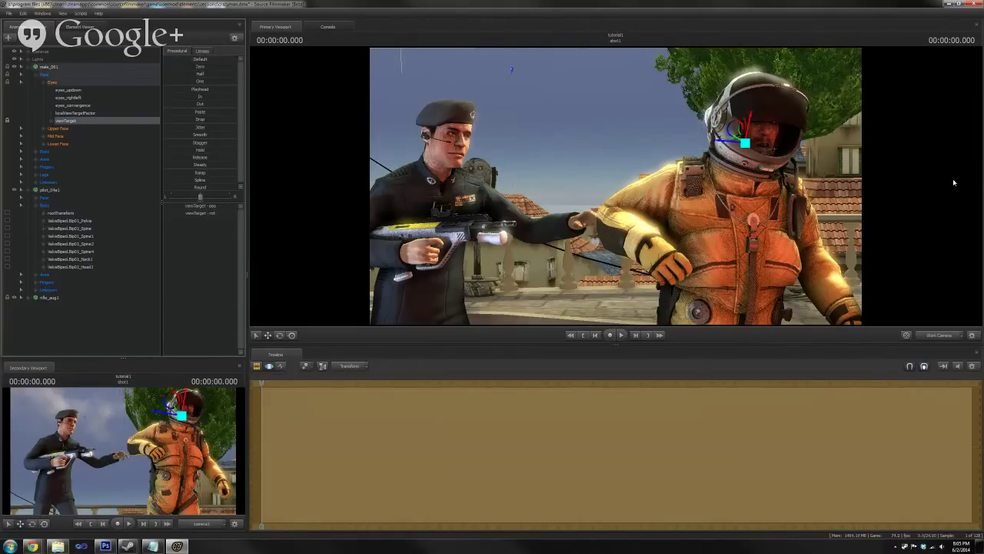
- Shift the officer's rootTransform slightly away from the pilot and check the framing through the shot camera
key(ctrl)
click(51, 191)
key(s)
drag(621, 230, 632, 272)
drag(500, 201, 465, 166)
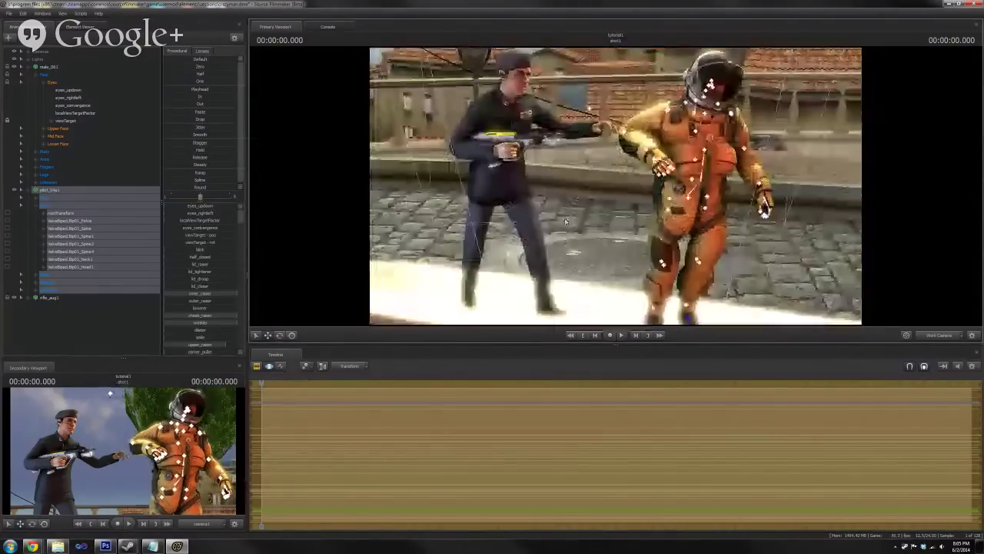
ctrl+click(504, 316)
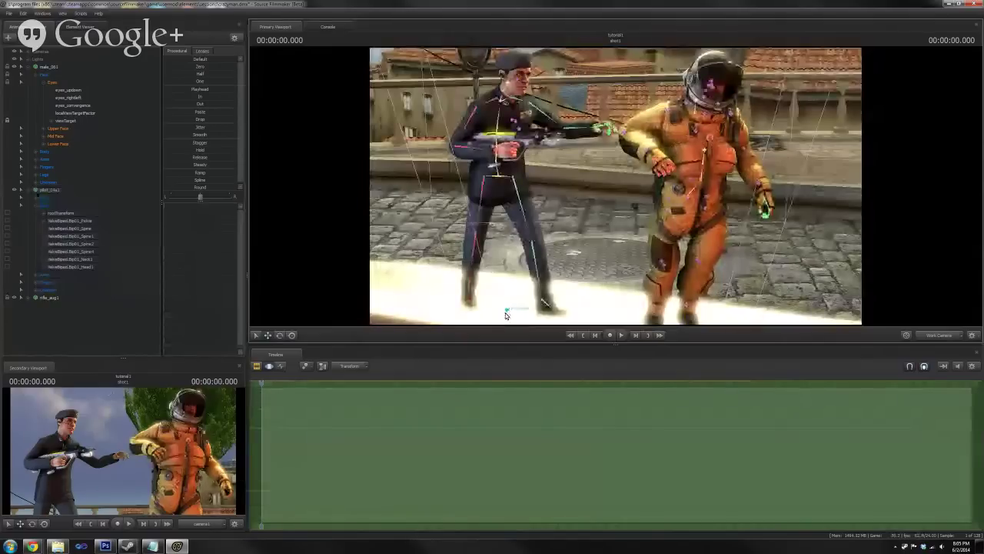
click(508, 312)
drag(525, 311, 518, 309)
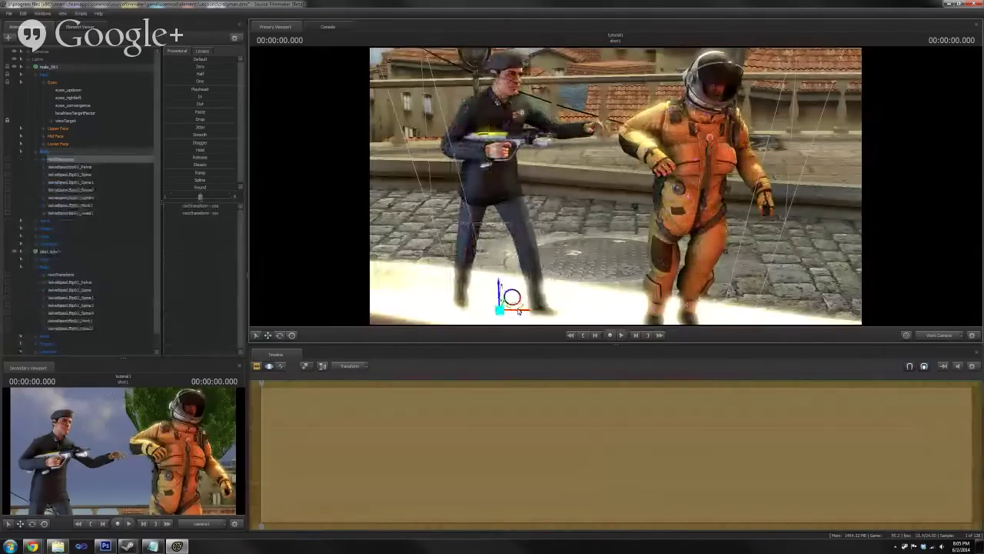
click(940, 337)
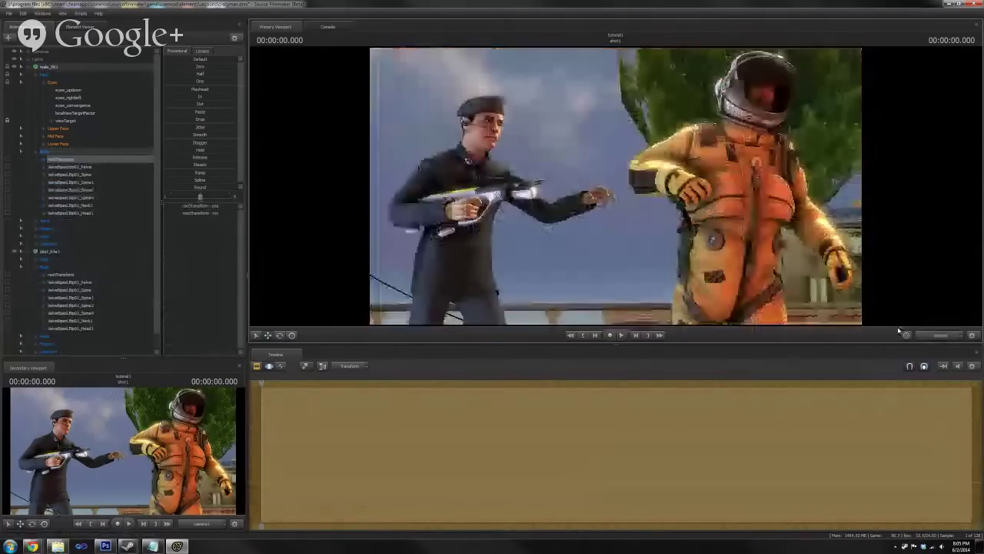
click(940, 337)
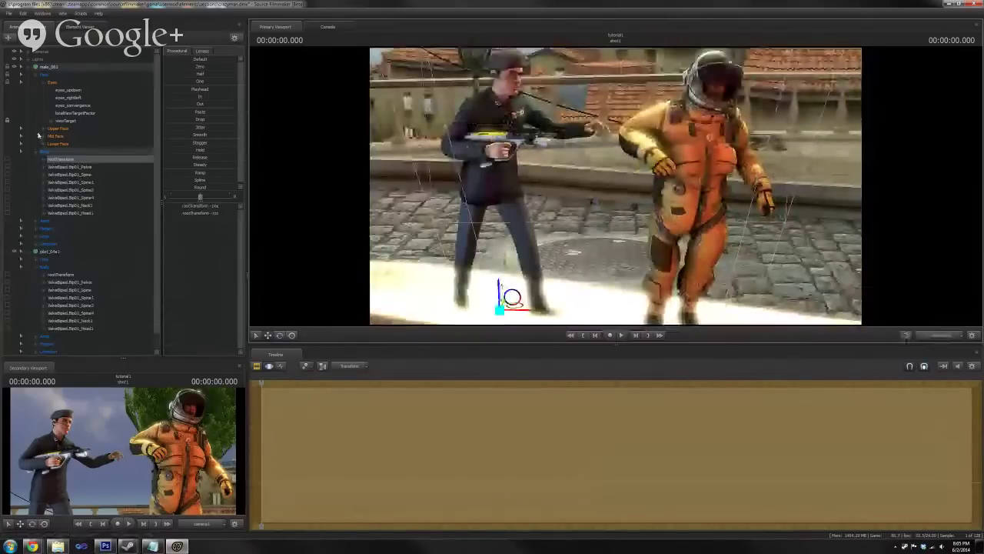
- Frame the officer's face up close, select his face controls and adjust the cheek_raiser and lowerer sliders
click(37, 152)
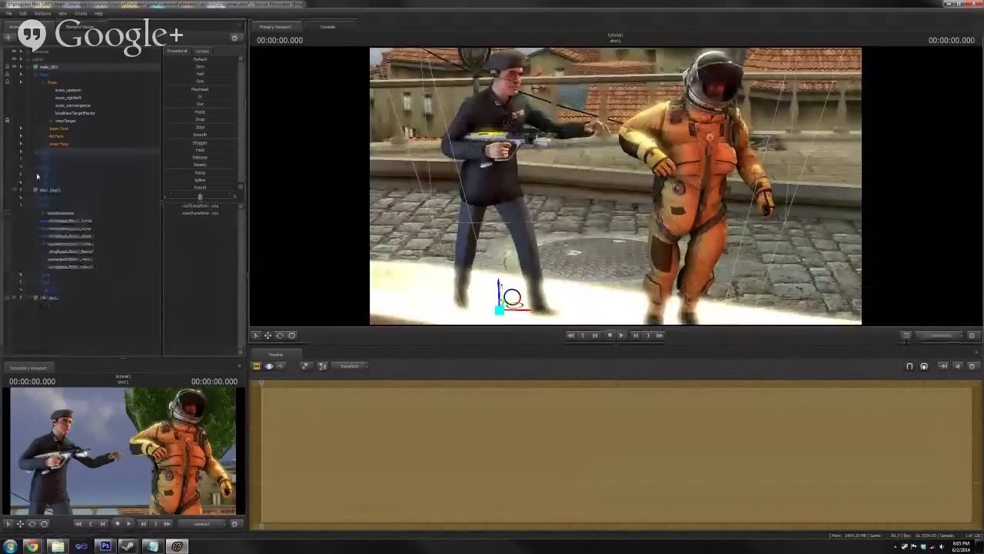
click(59, 74)
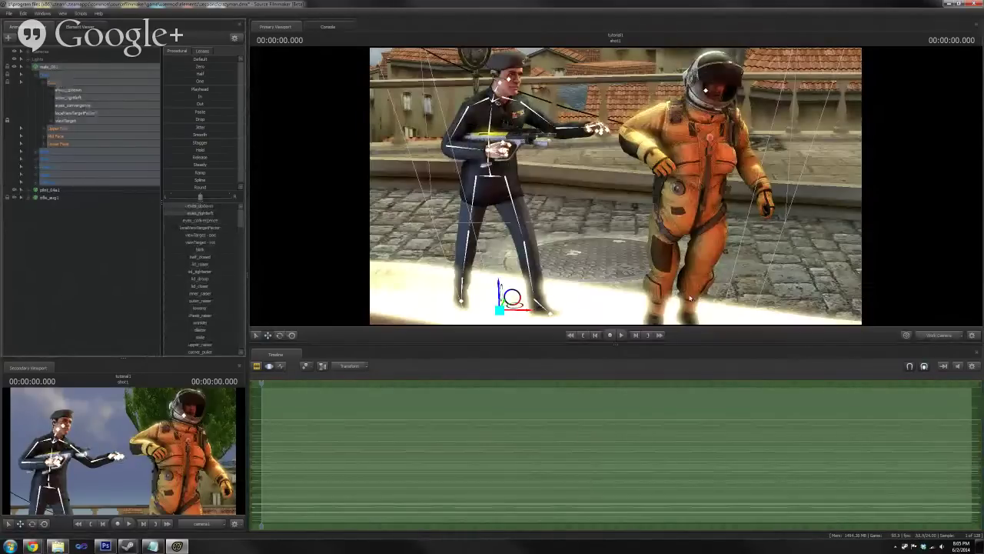
drag(849, 285, 798, 225)
key(w)
key(s)
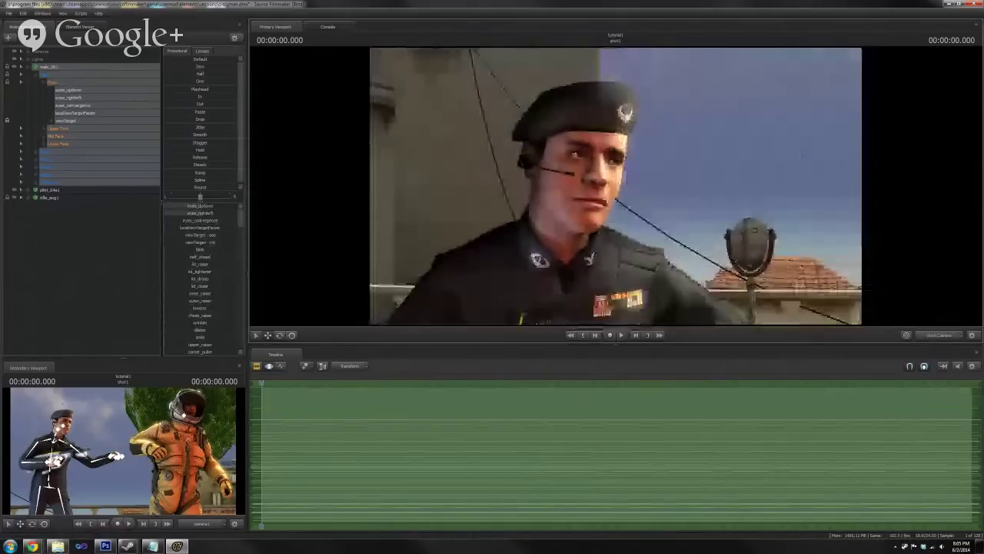
click(52, 83)
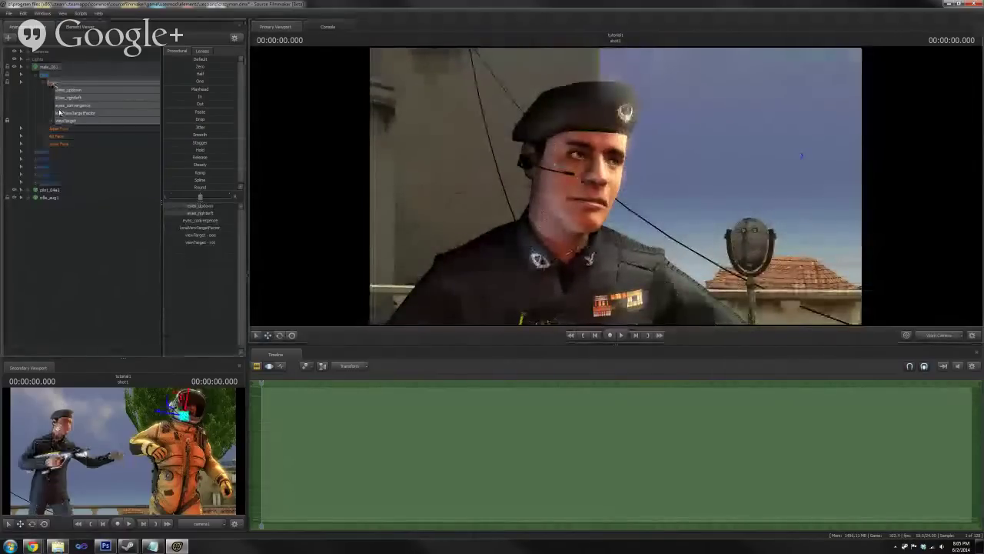
click(43, 75)
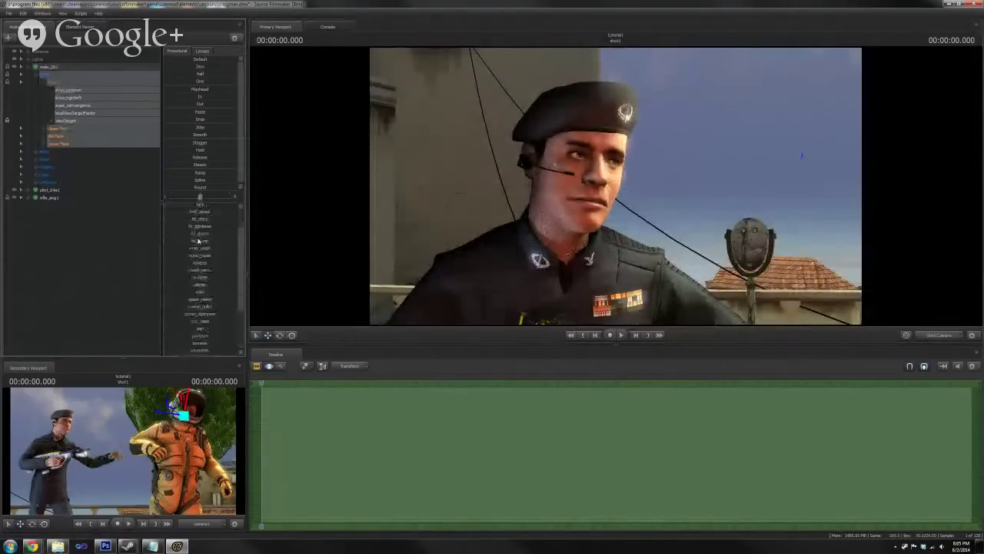
click(179, 273)
scroll(190, 238, up, 1)
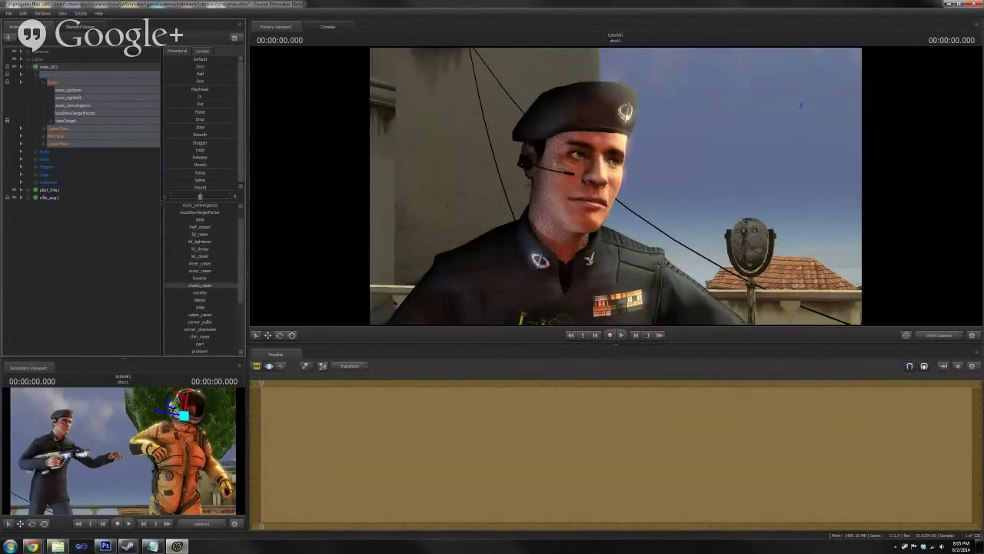
scroll(177, 266, up, 1)
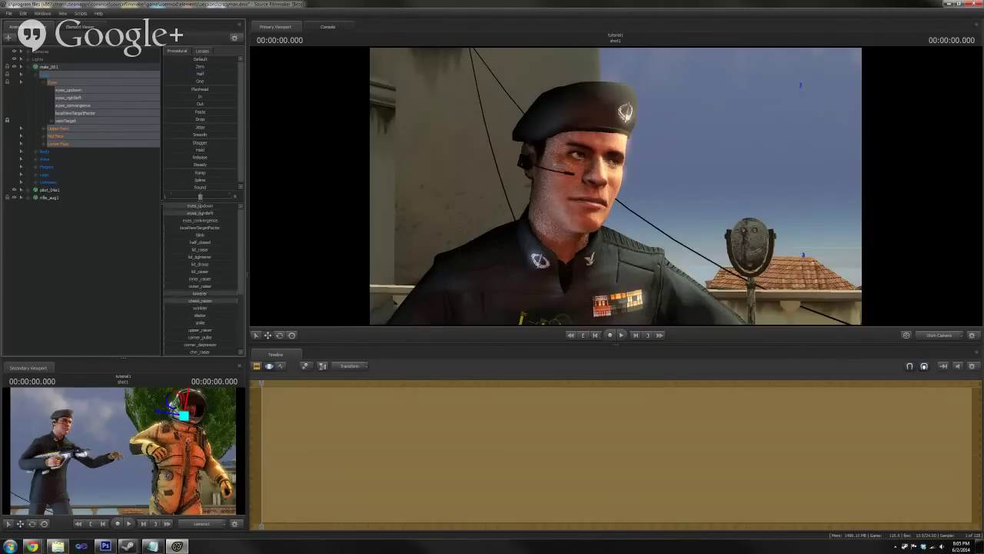
- Increase the officer's corner_depressor, jaw_drop and mouth_drop face sliders and check the expression through the shot camera
scroll(222, 324, down, 3)
drag(183, 285, 237, 283)
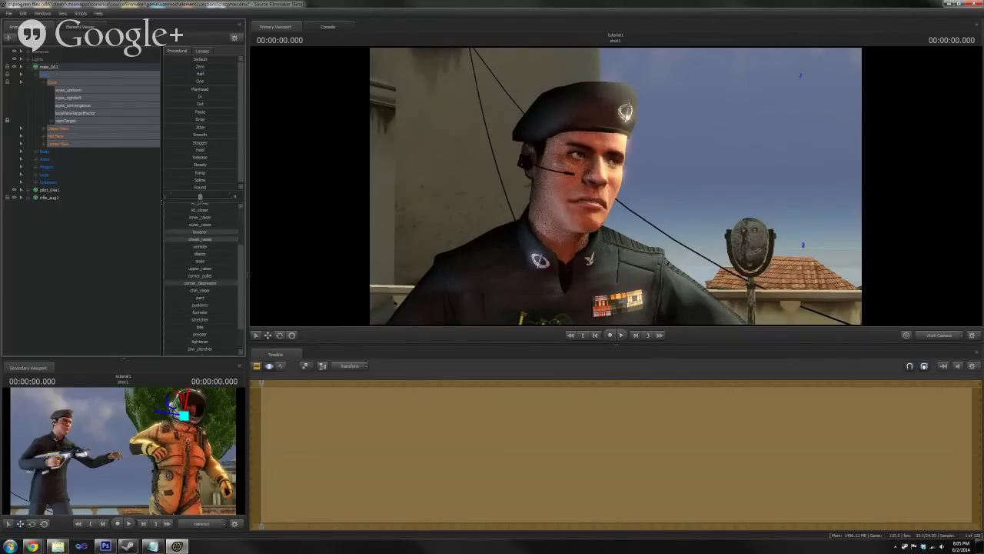
scroll(212, 299, down, 2)
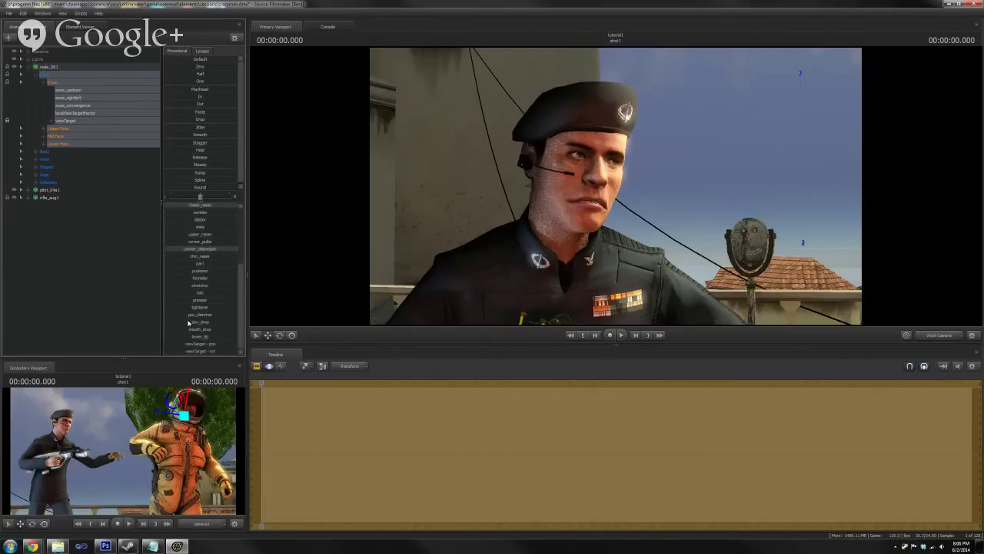
drag(181, 323, 221, 330)
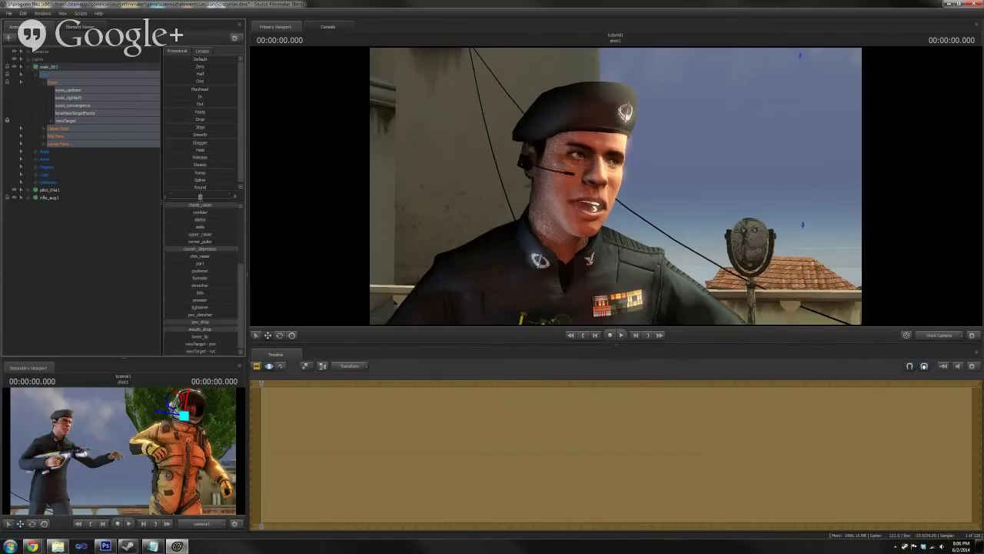
click(917, 334)
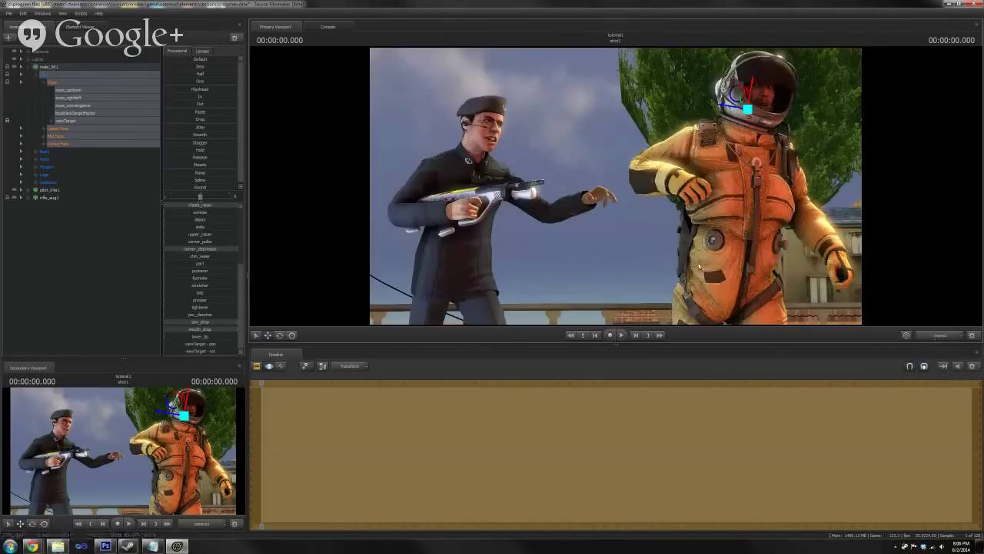
- Frame the officer's left hand up close in the work camera and rotate the base joints of its ring and middle fingers
key(ctrl)
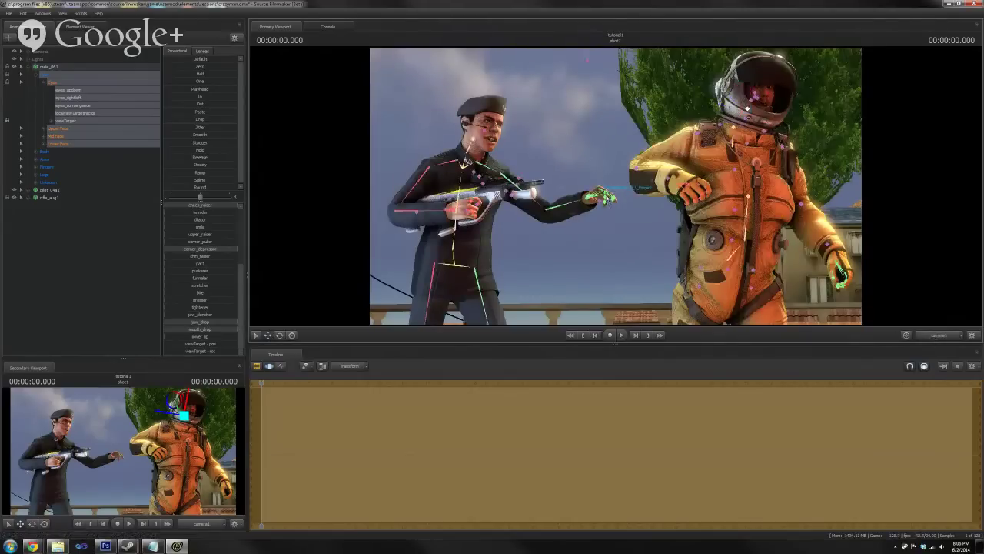
ctrl+click(606, 196)
click(940, 337)
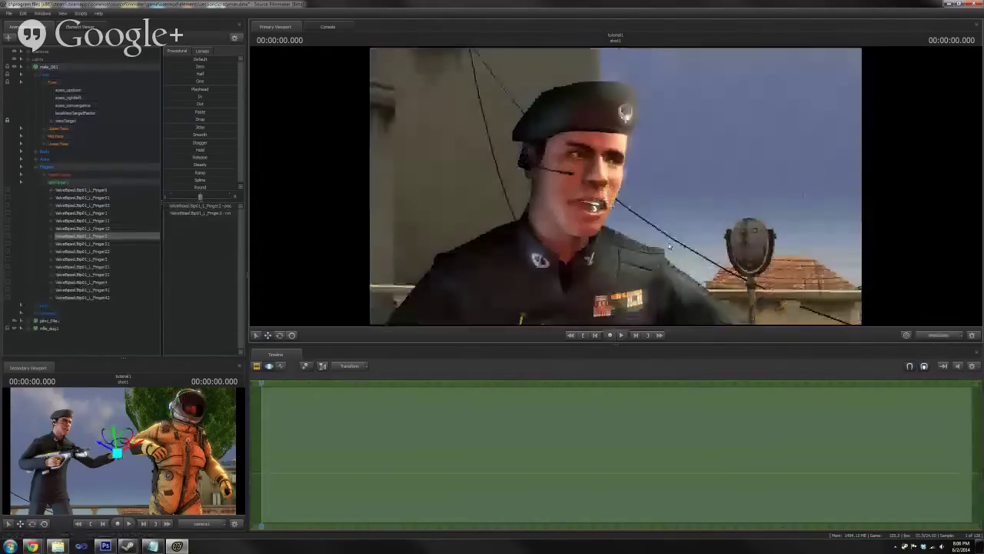
key(f)
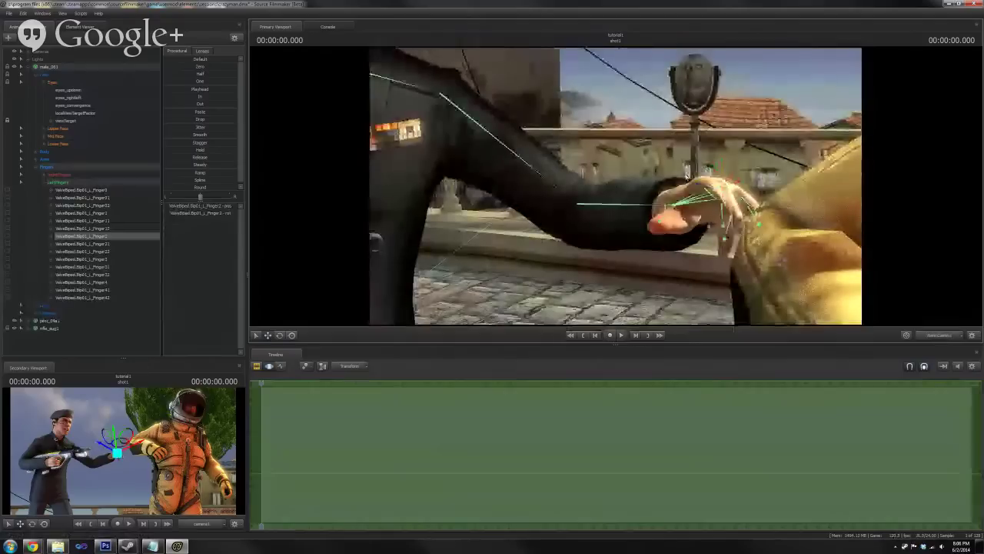
click(734, 194)
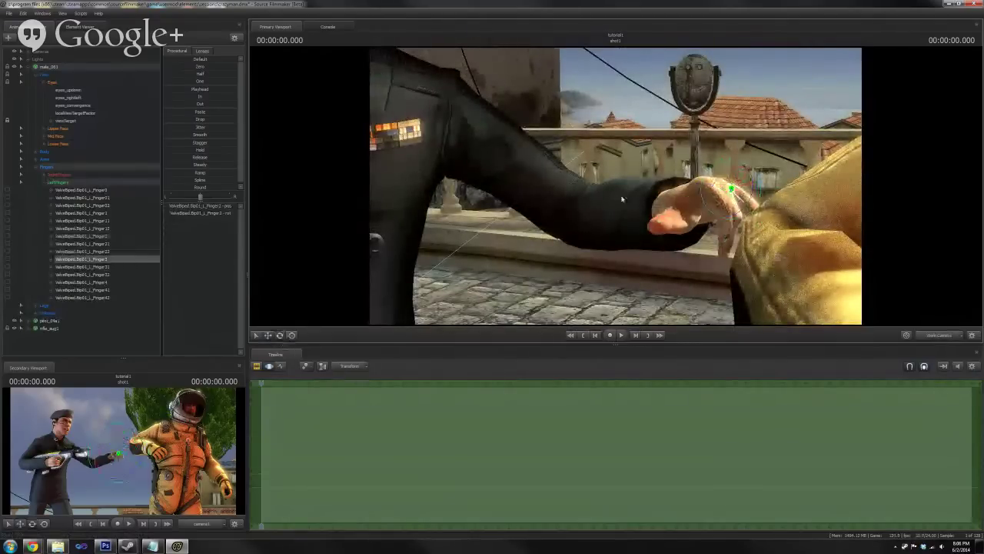
drag(748, 168, 753, 194)
key(ctrl)
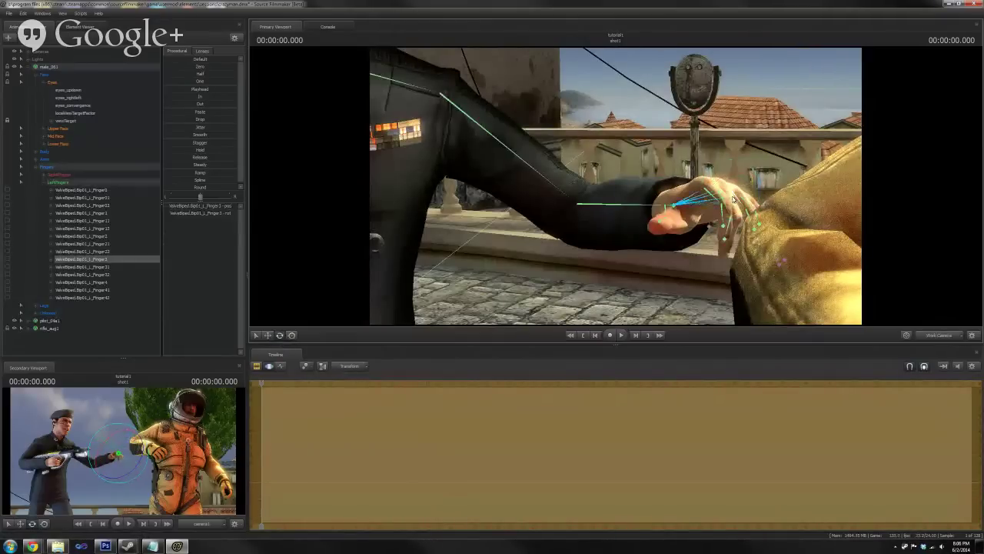
click(723, 202)
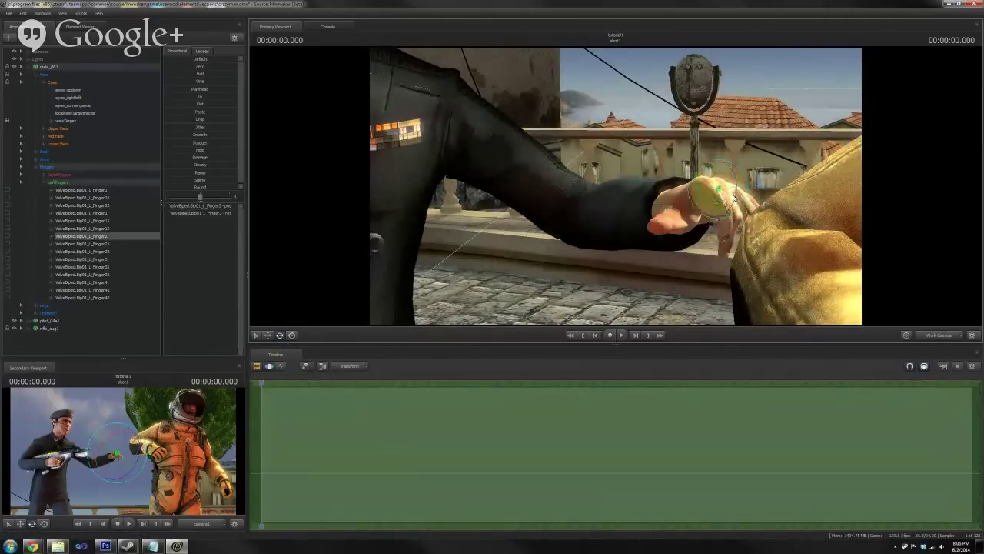
key(e)
mouse_move(738, 183)
alt+mouse_down()
mouse_move(771, 189)
mouse_move(733, 185)
alt+mouse_up()
- Rotate the outer joints of the officer's left middle and index fingers and check the hand through the shot camera
key(ctrl)
ctrl+click(717, 197)
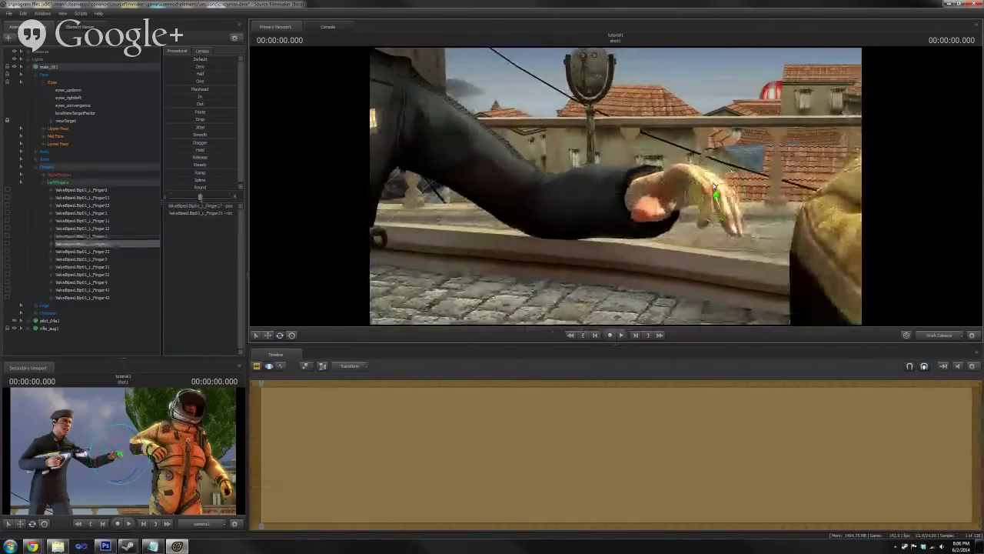
click(633, 189)
drag(632, 190, 640, 200)
key(ctrl)
click(704, 206)
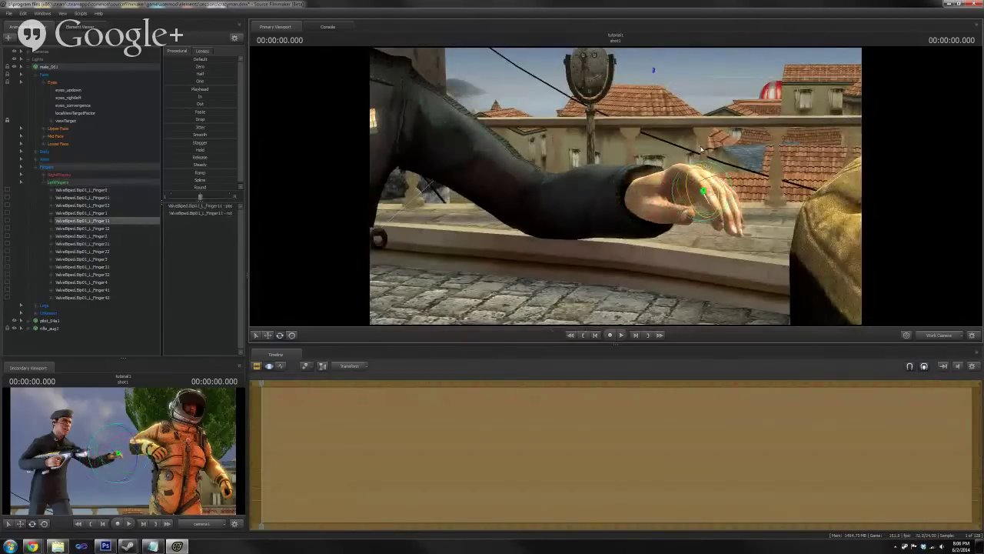
click(711, 212)
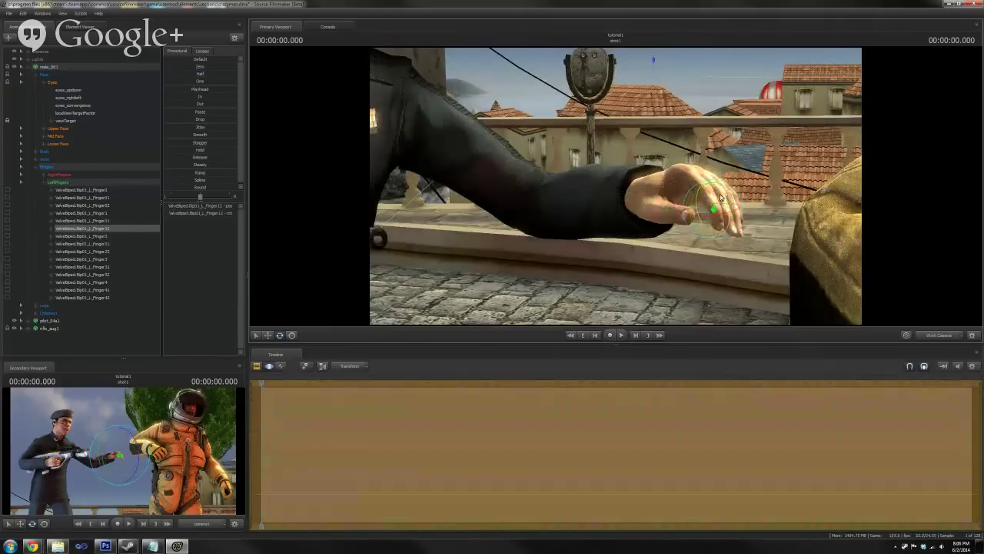
ctrl+click(577, 303)
click(934, 336)
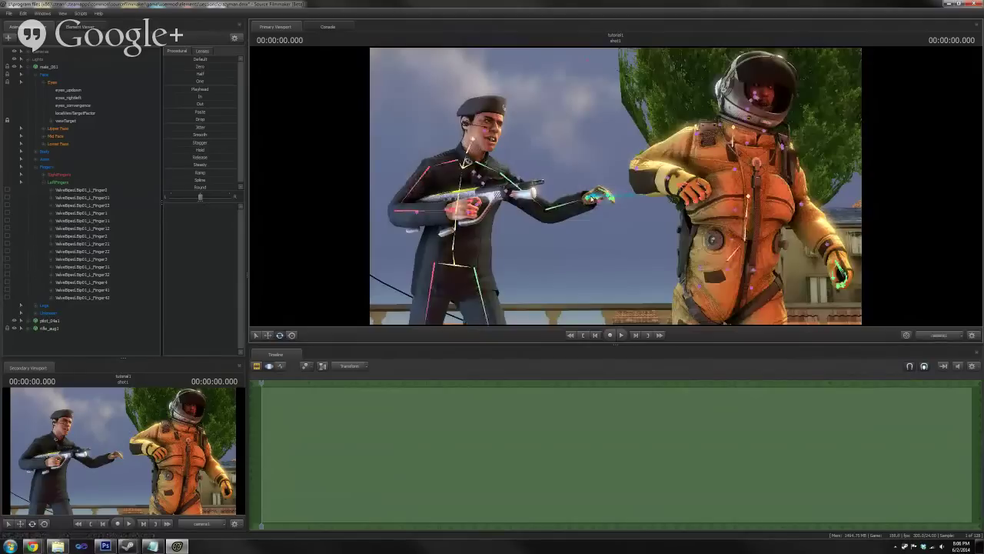
- Rotate the officer's ValveBiped.Bip01_L_Hand bone so the outstretched hand tilts upward toward the pilot
click(591, 194)
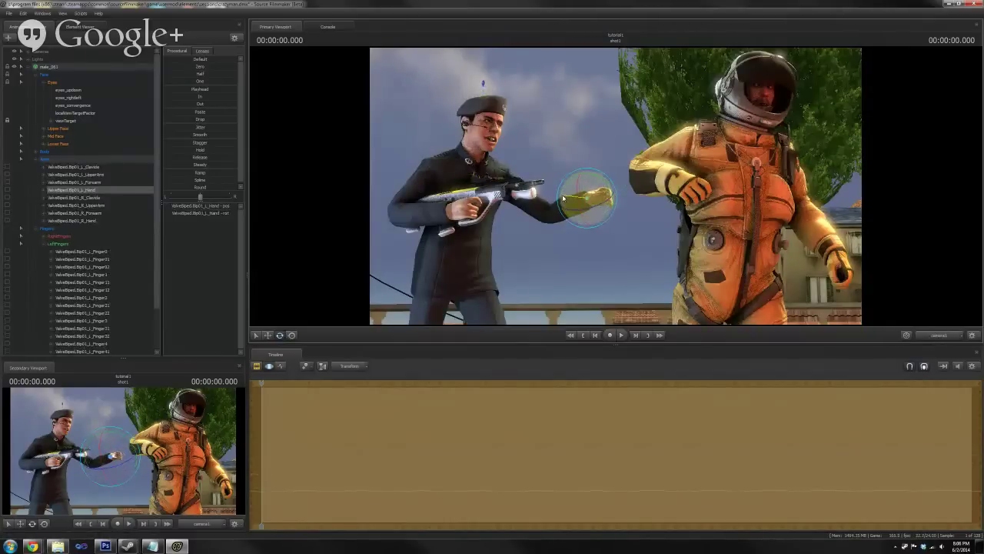
drag(563, 199, 600, 181)
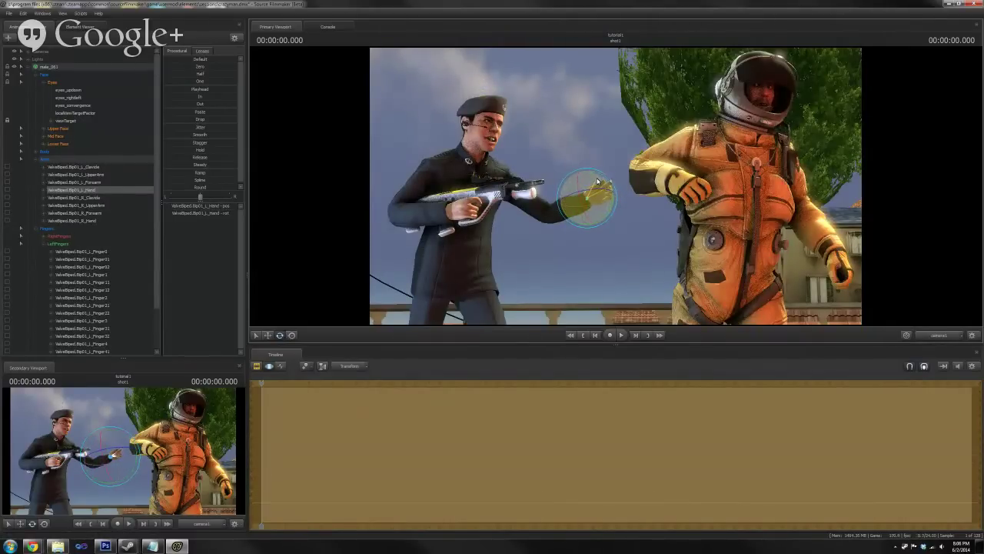
click(529, 203)
drag(529, 204, 592, 198)
ctrl+click(593, 200)
click(563, 139)
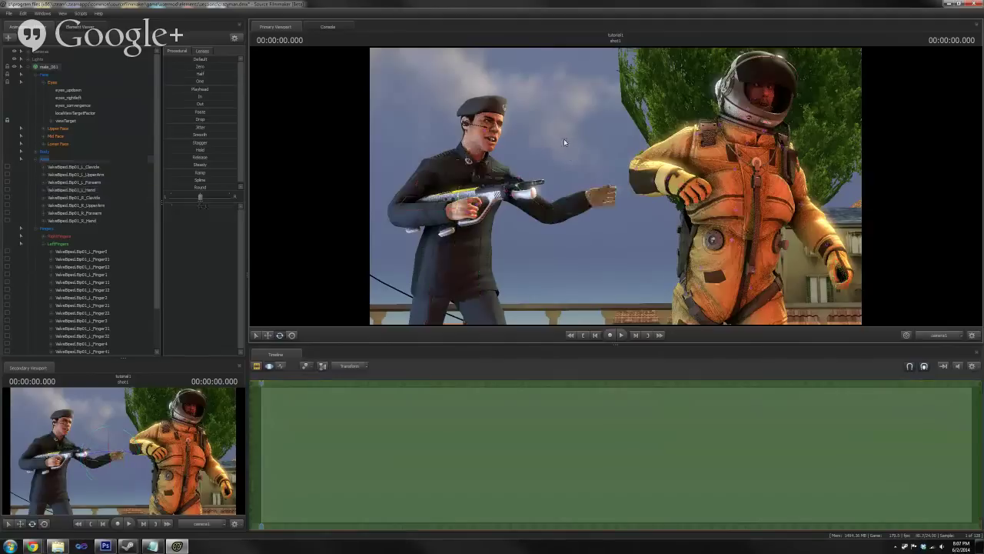
click(564, 203)
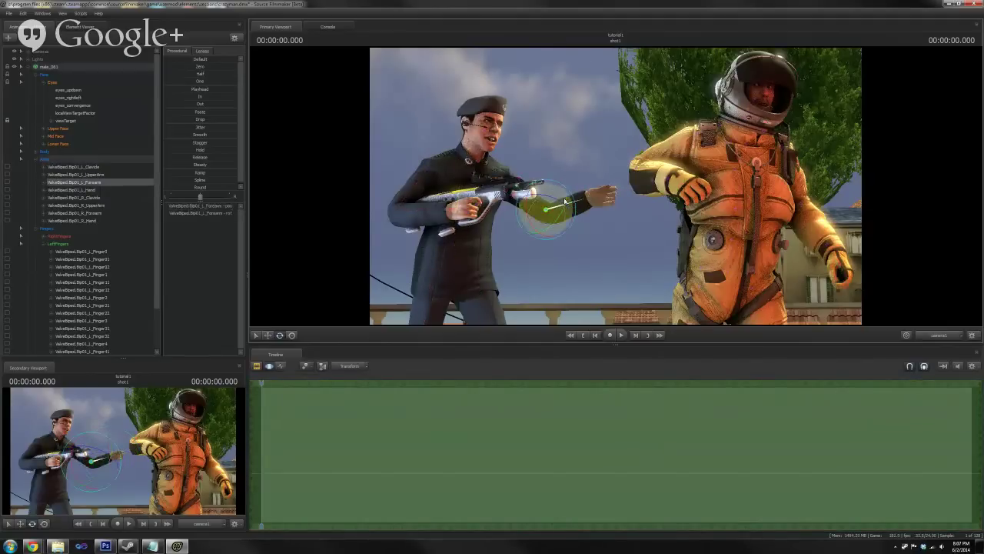
drag(565, 202, 481, 343)
key(ctrl+z)
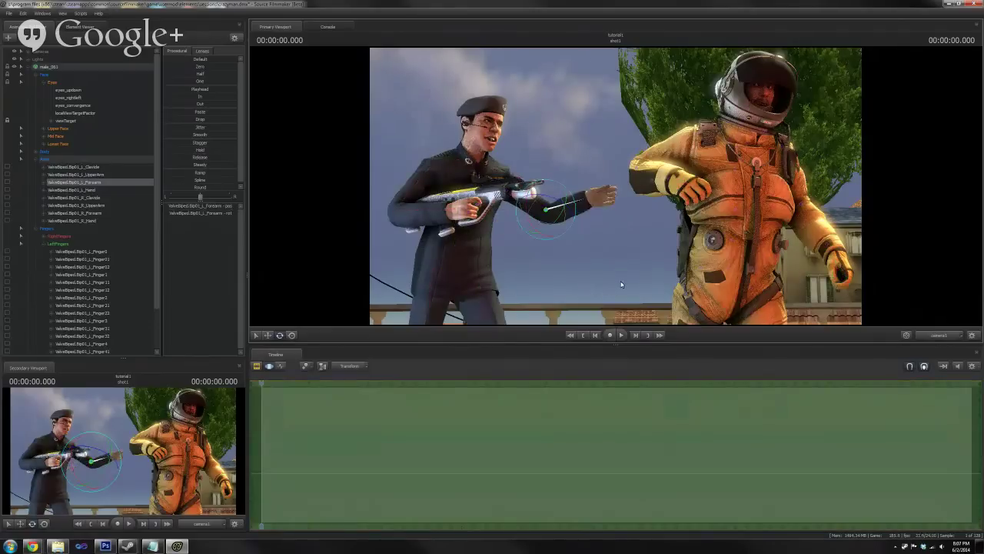
click(621, 284)
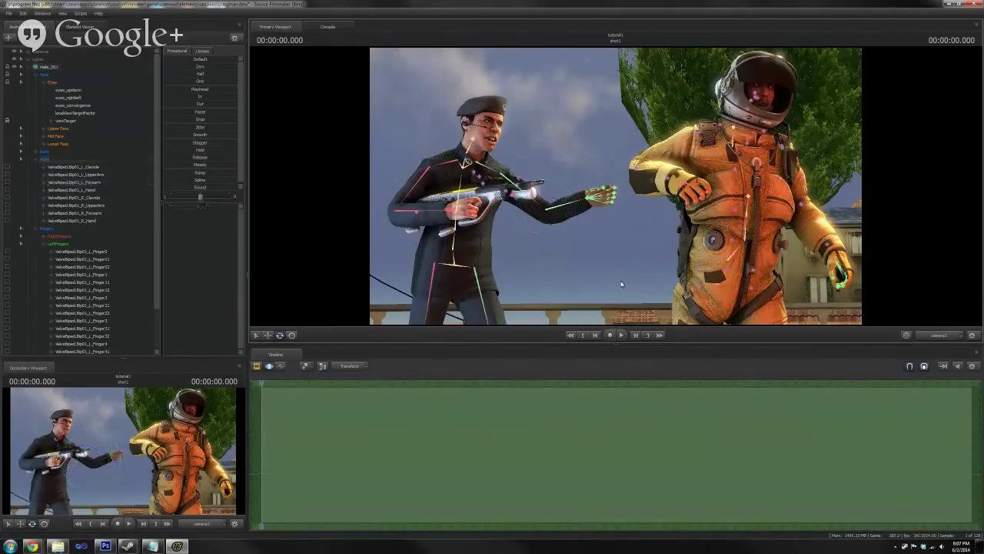
- Collapse the officer's animation set, save the session and close the program
click(29, 67)
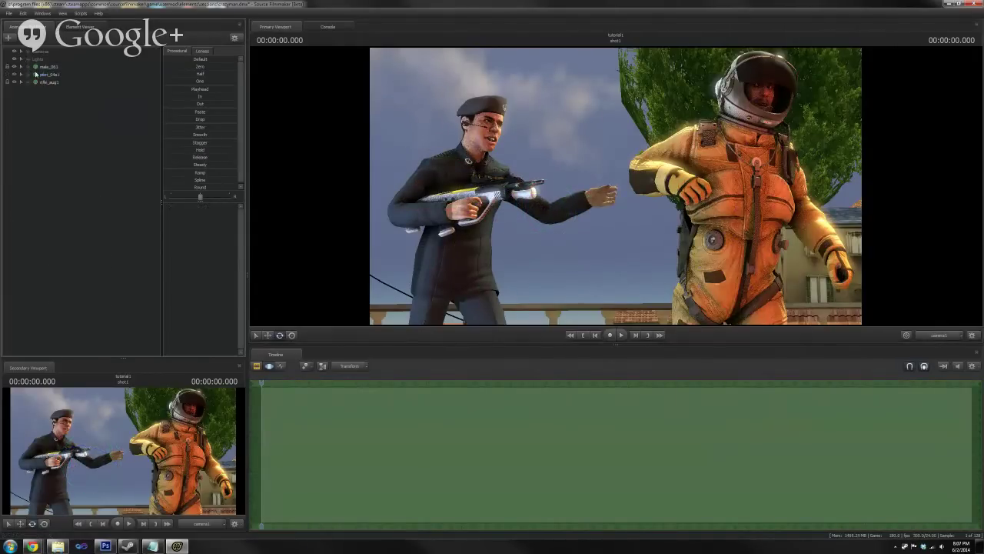
click(8, 14)
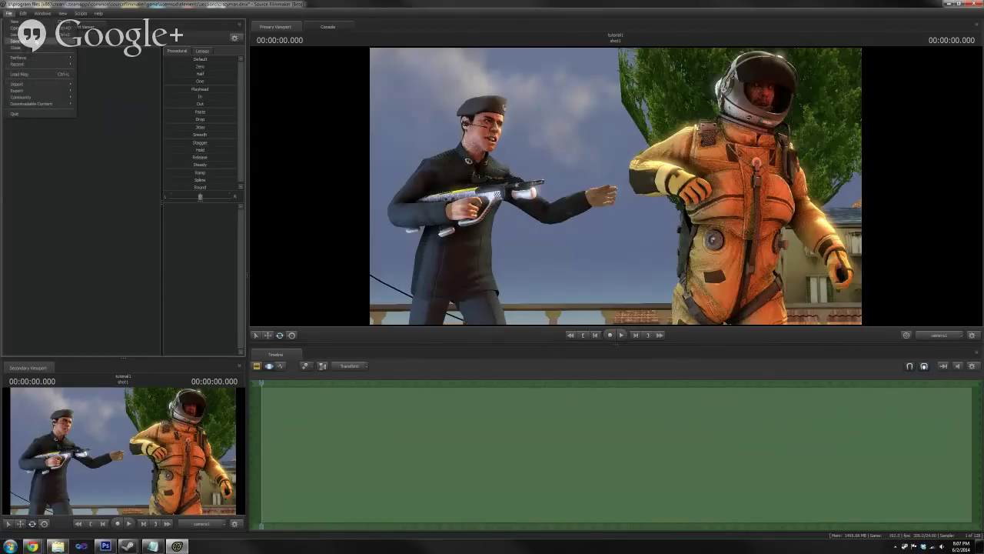
click(35, 35)
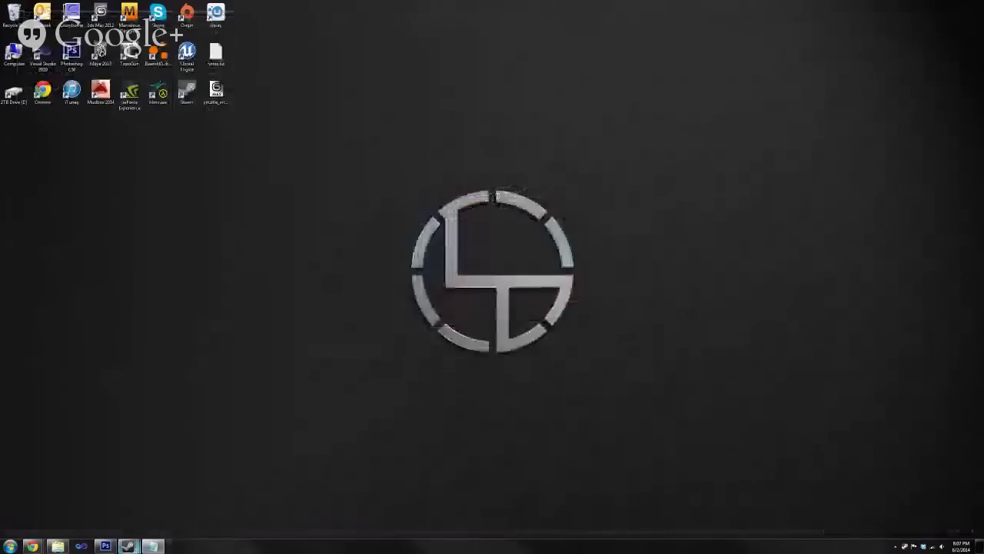
- Switch to Steam and set Source Filmmaker's launch options to -sfm_resolution 3840 in its properties
click(129, 545)
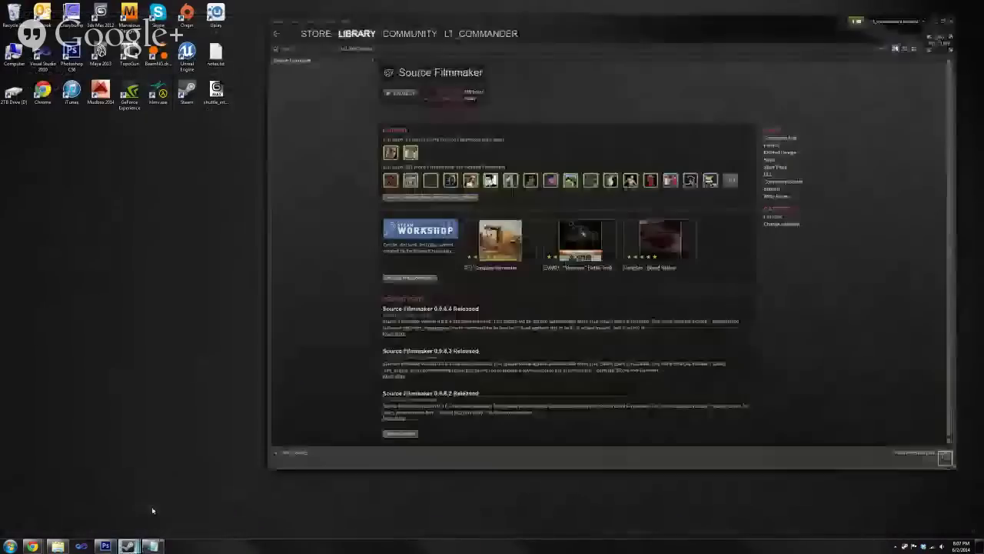
right_click(298, 61)
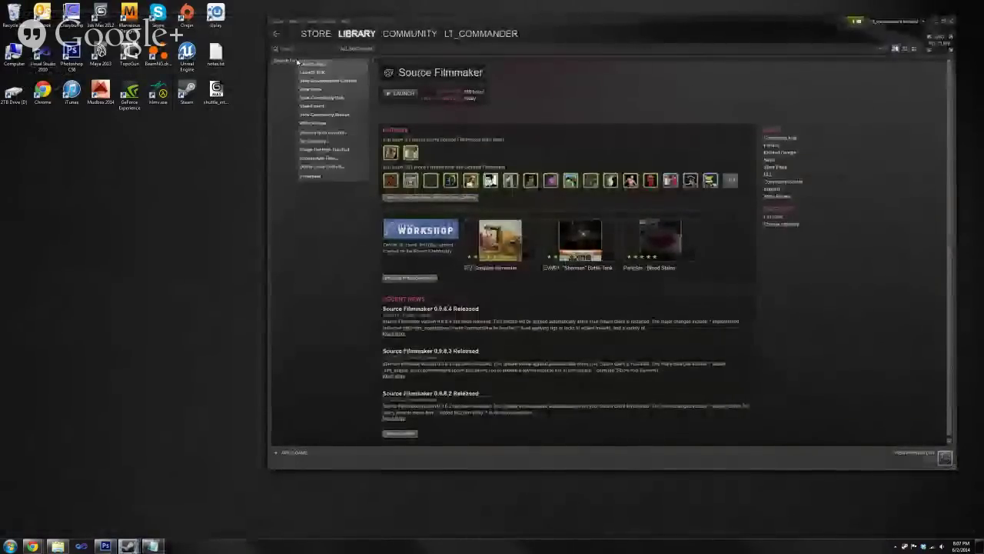
click(312, 177)
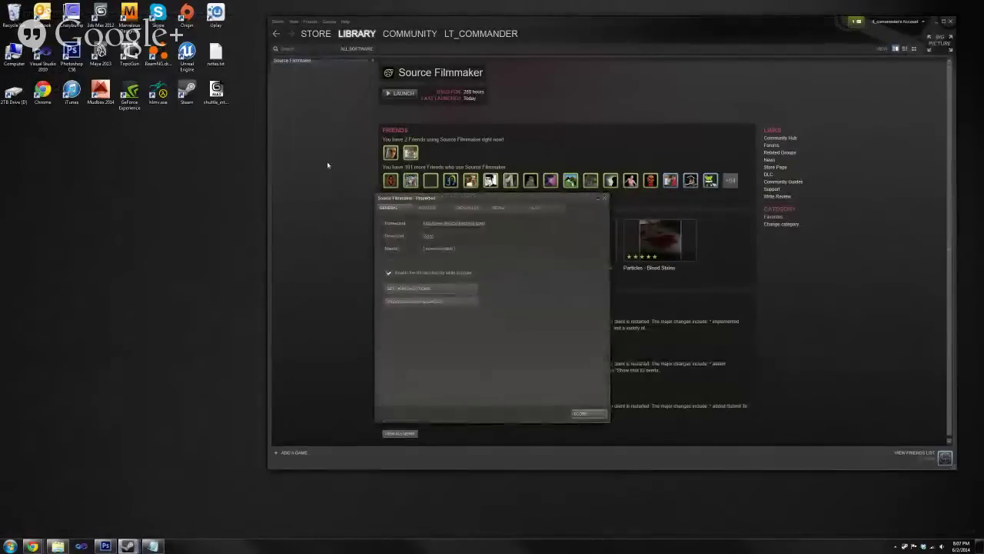
click(430, 289)
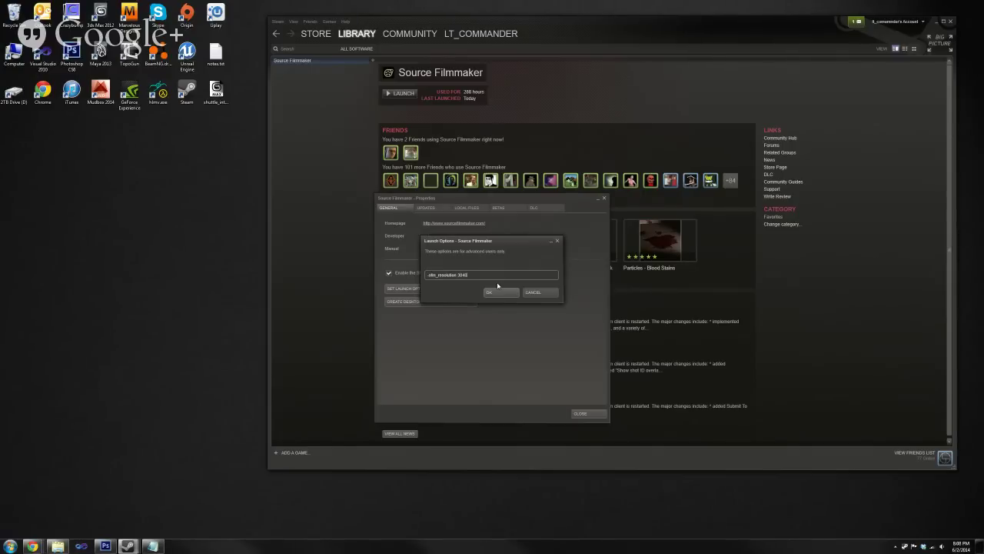
click(500, 292)
click(591, 412)
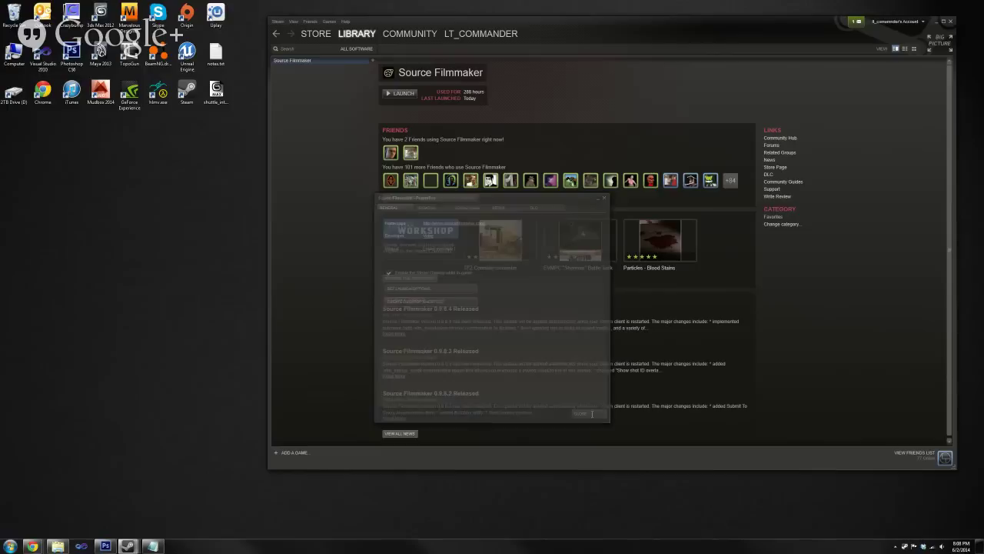
- Relaunch Source Filmmaker, reopen the most recent session and display the scene through the shot camera
click(401, 93)
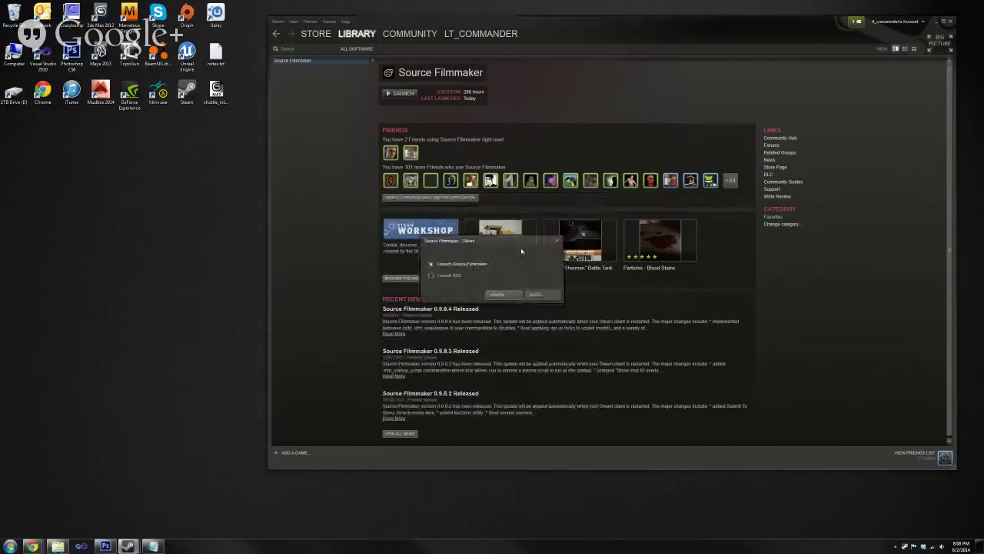
click(502, 293)
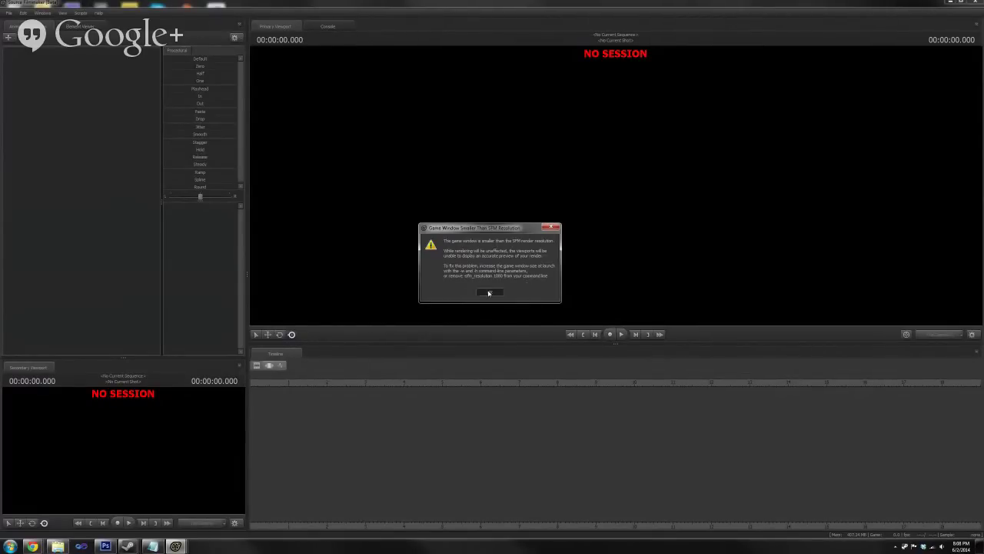
click(489, 293)
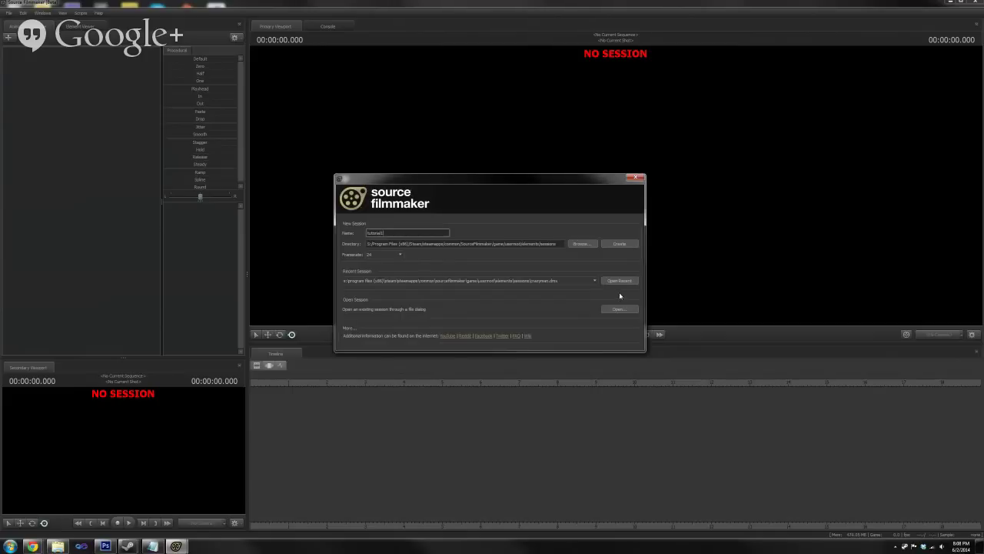
click(619, 282)
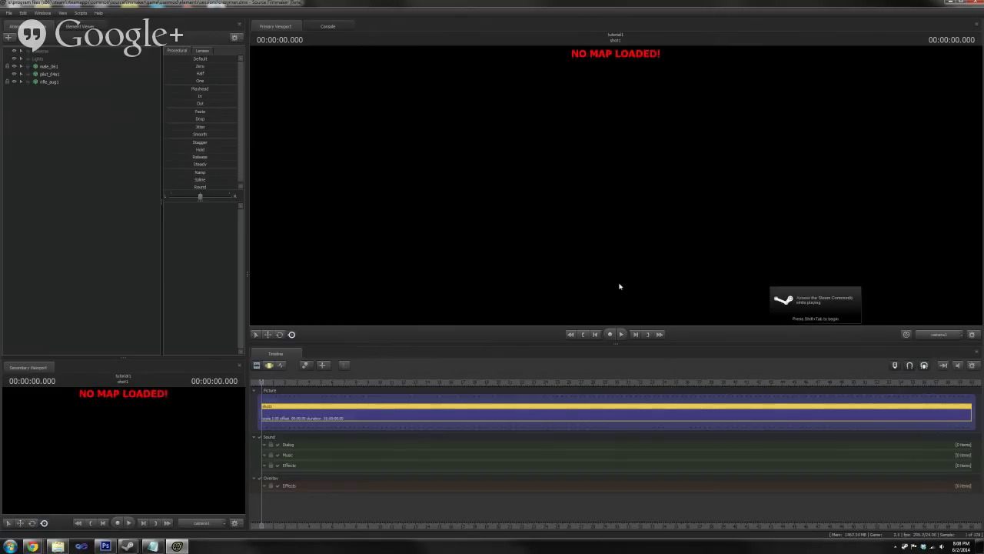
click(938, 336)
drag(664, 274, 600, 252)
click(939, 335)
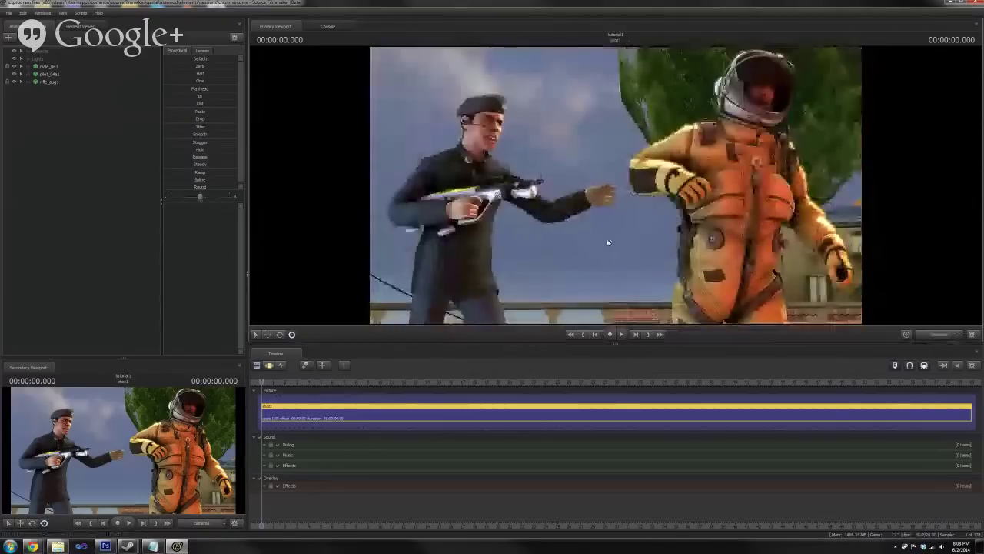
- Export the shot as a PFM image sequence at 2160p, overwriting the existing output
click(11, 16)
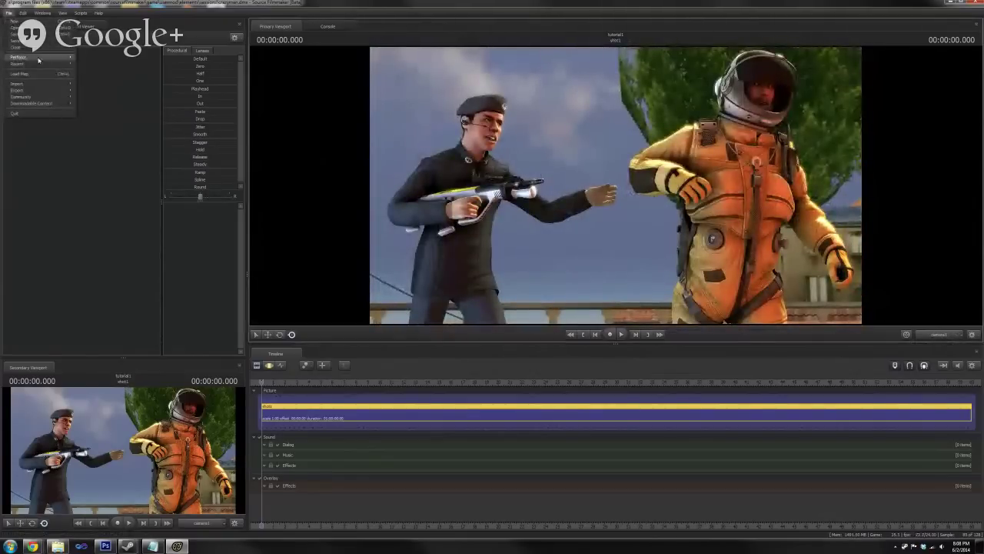
mouse_move(25, 91)
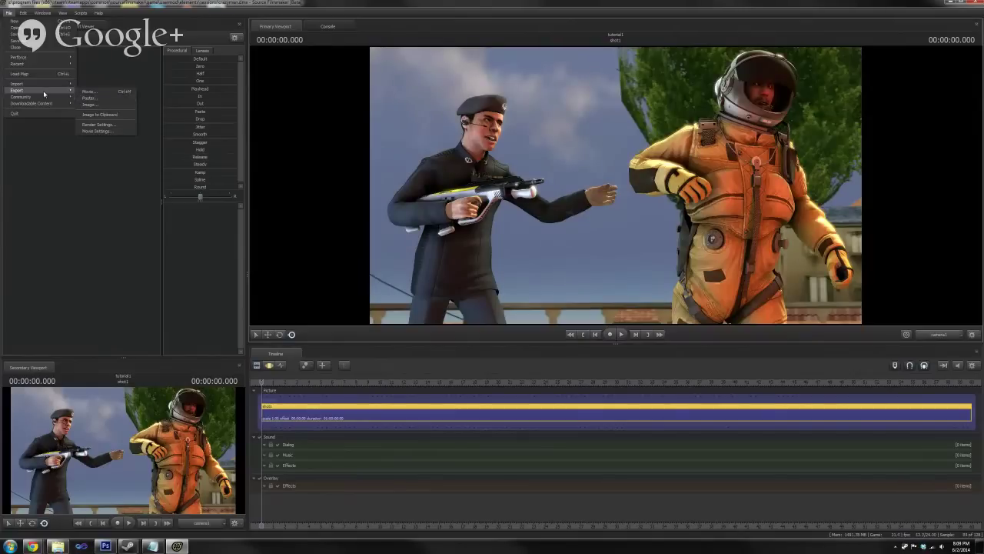
click(90, 92)
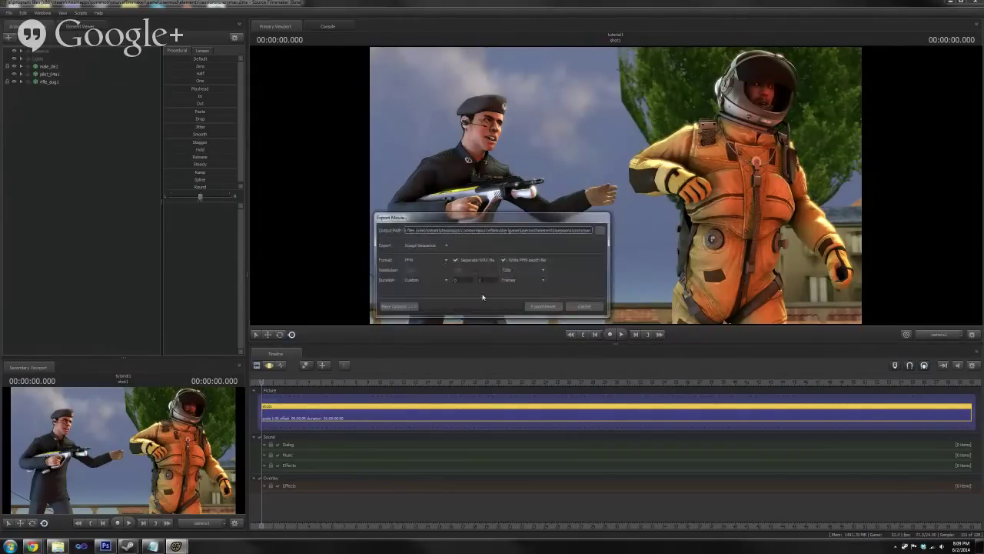
click(525, 271)
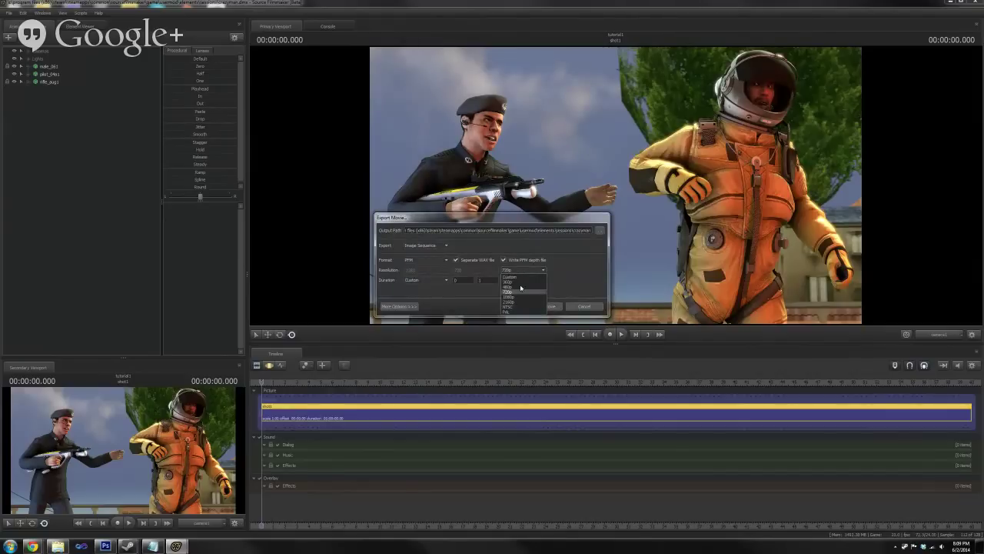
click(517, 303)
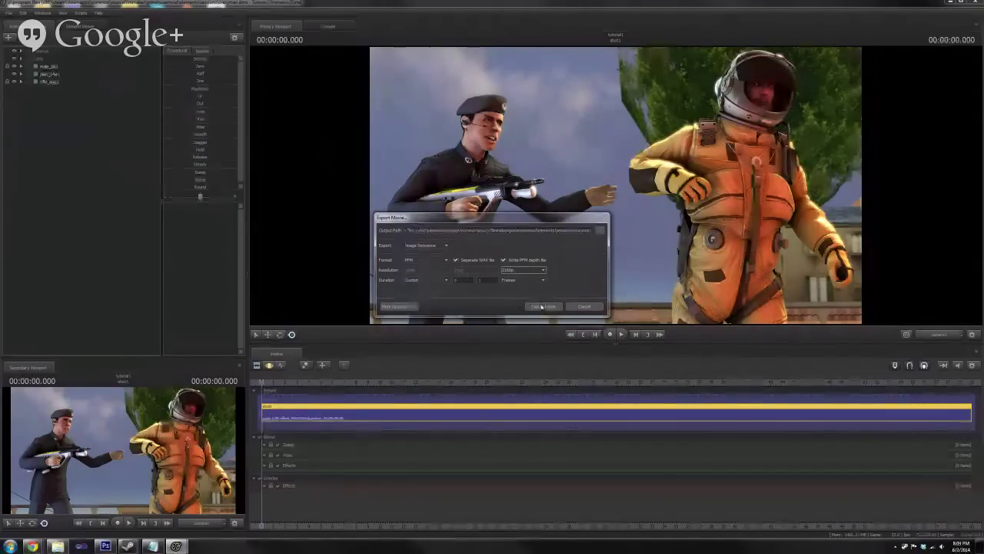
click(538, 306)
click(478, 276)
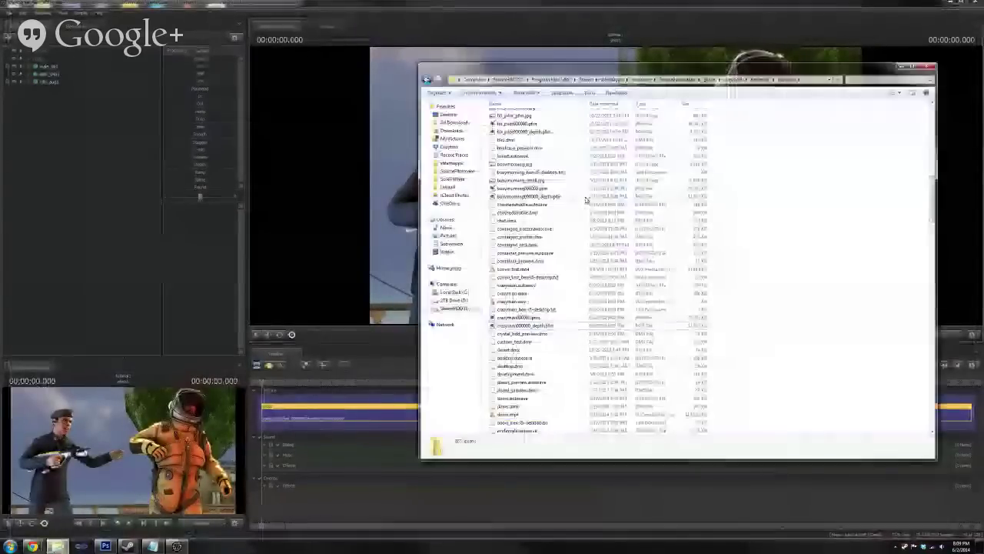
- Open the exported crazyman000000.pfm from the sessions folder in Photoshop and inspect the officer and rifle up close
click(669, 317)
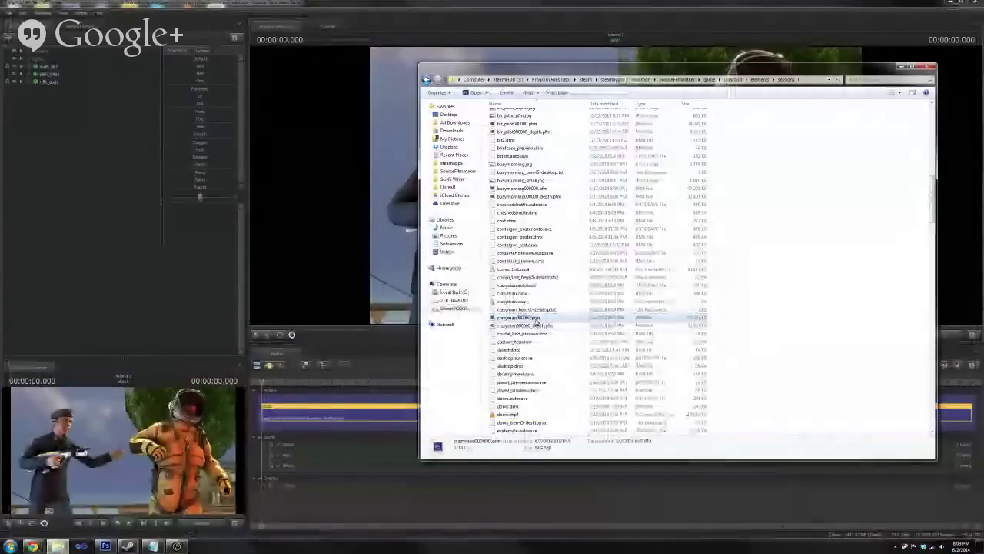
double_click(667, 318)
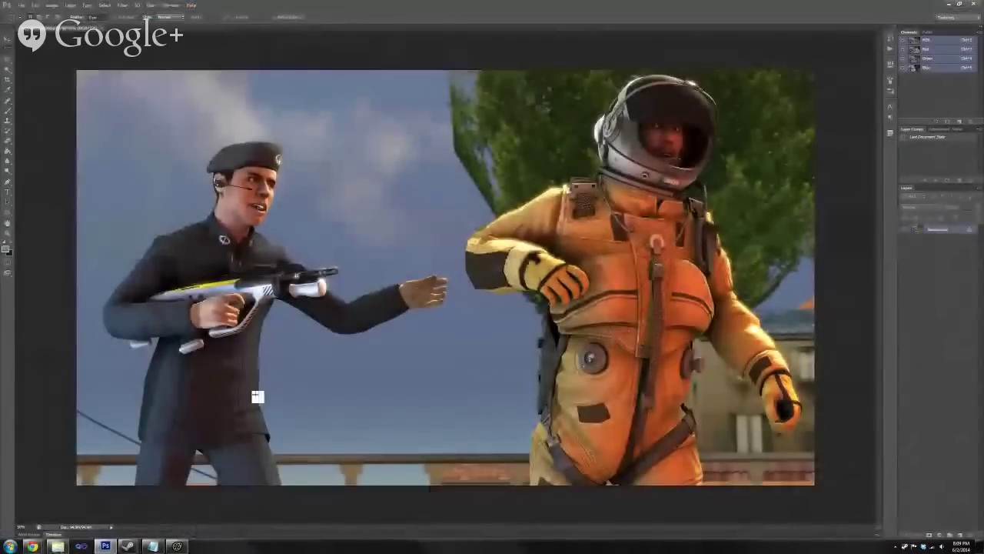
key(ctrl+plus)
key(ctrl+plus)
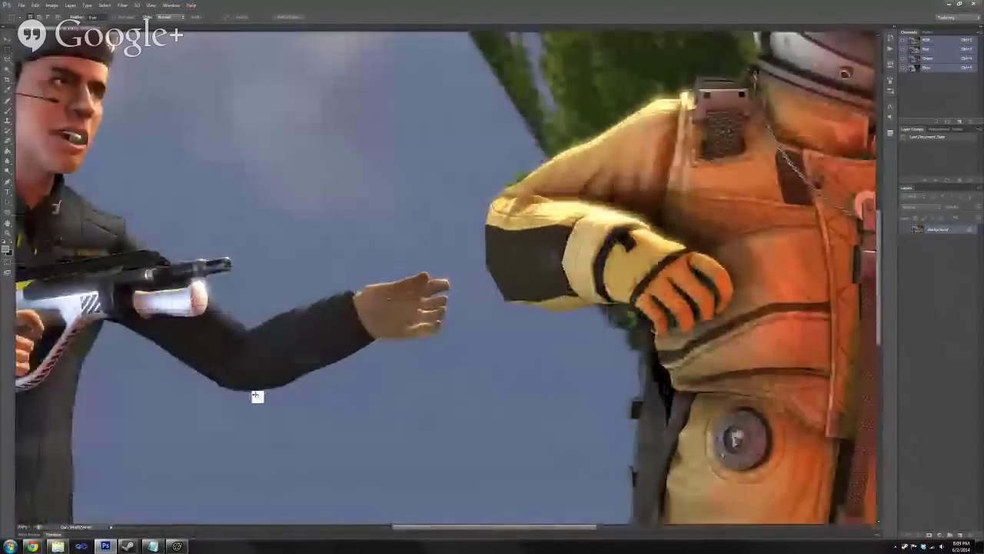
click(337, 525)
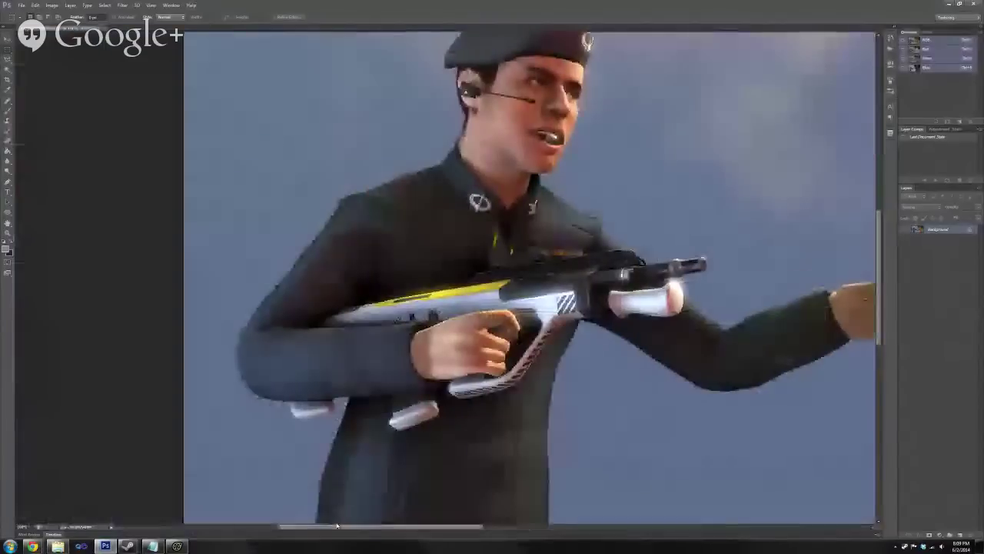
drag(336, 525, 374, 526)
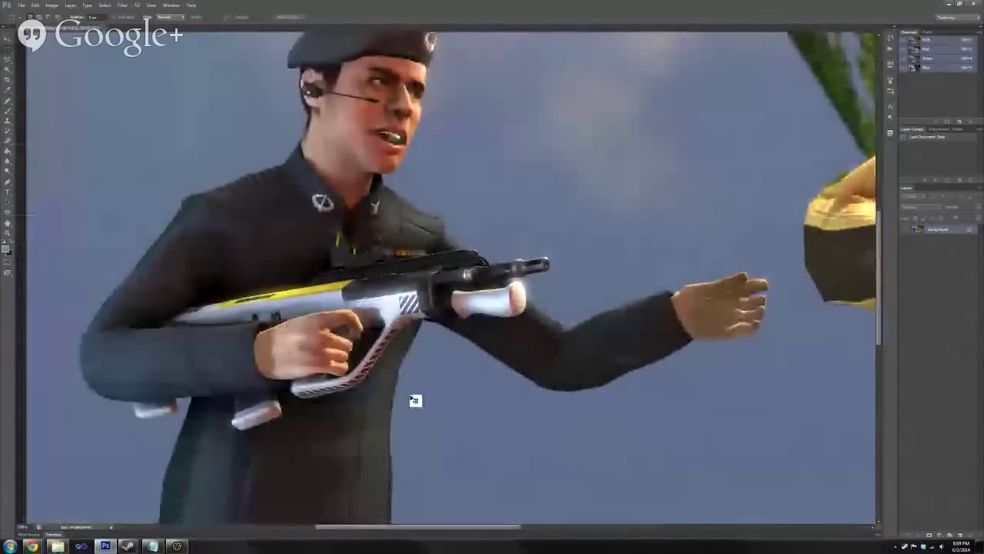
key(ctrl+plus)
- Switch back to Source Filmmaker and quit it, leaving Steam's library in front
click(179, 547)
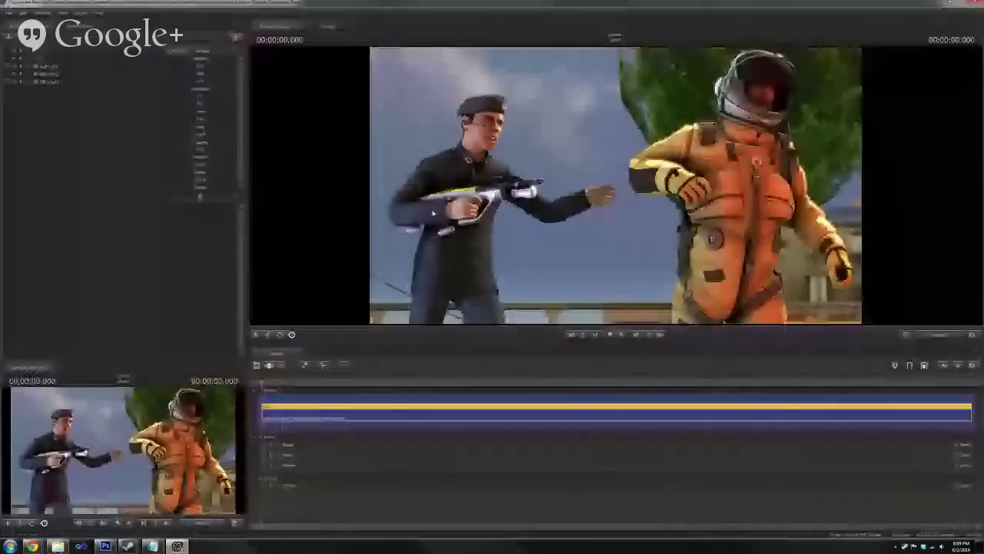
click(10, 13)
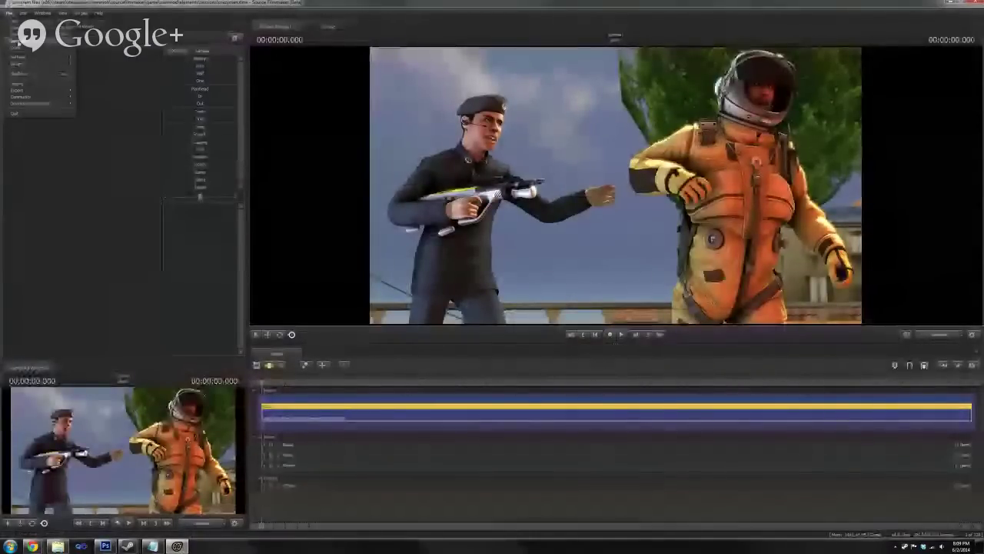
click(14, 114)
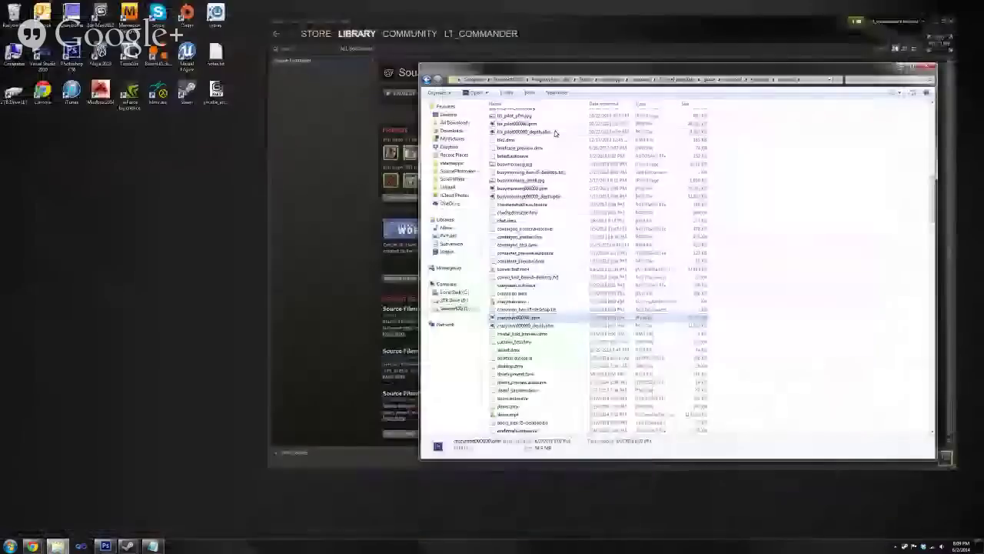
key(Escape)
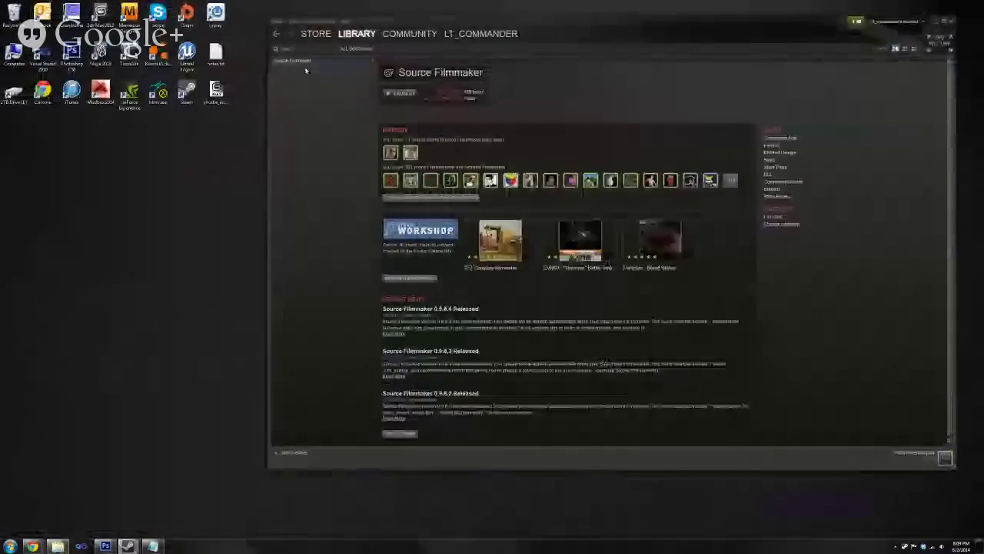
- Set Source Filmmaker's launch options back to -sfm_resolution 1920 in its Steam properties
click(307, 62)
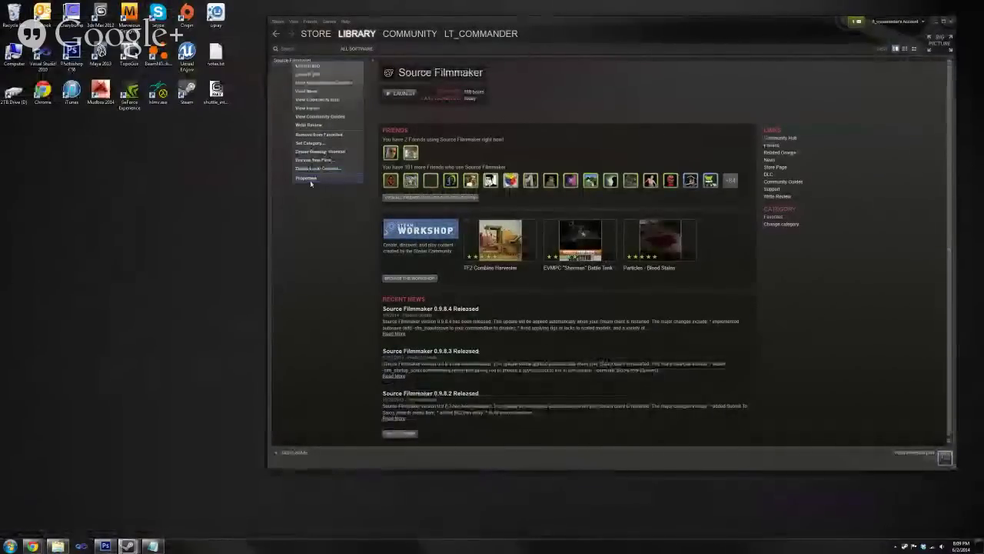
click(308, 177)
click(428, 288)
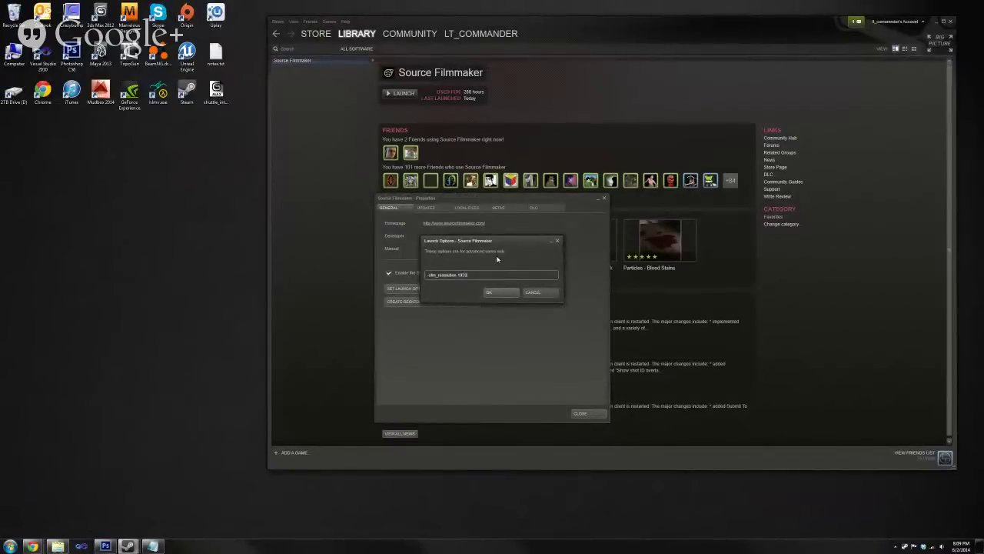
click(489, 293)
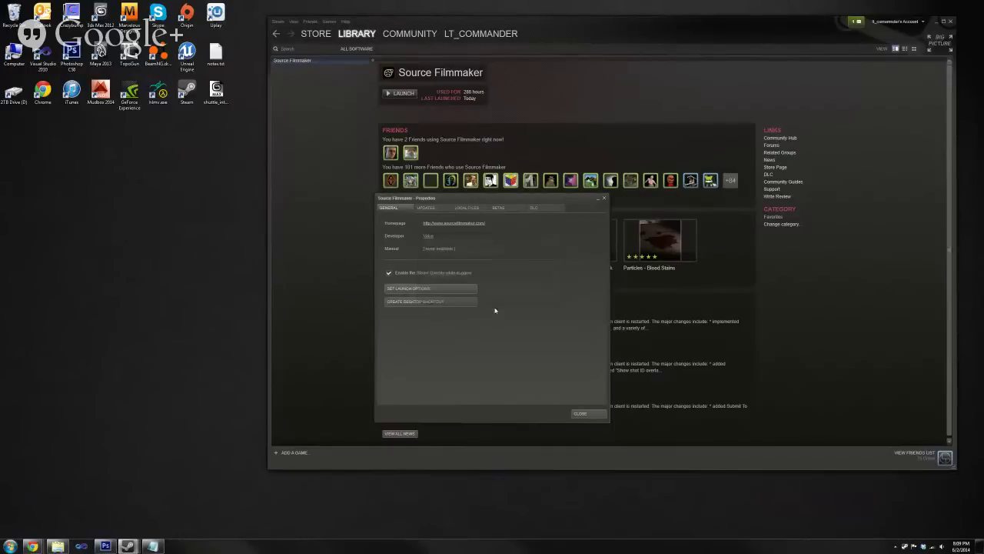
click(593, 413)
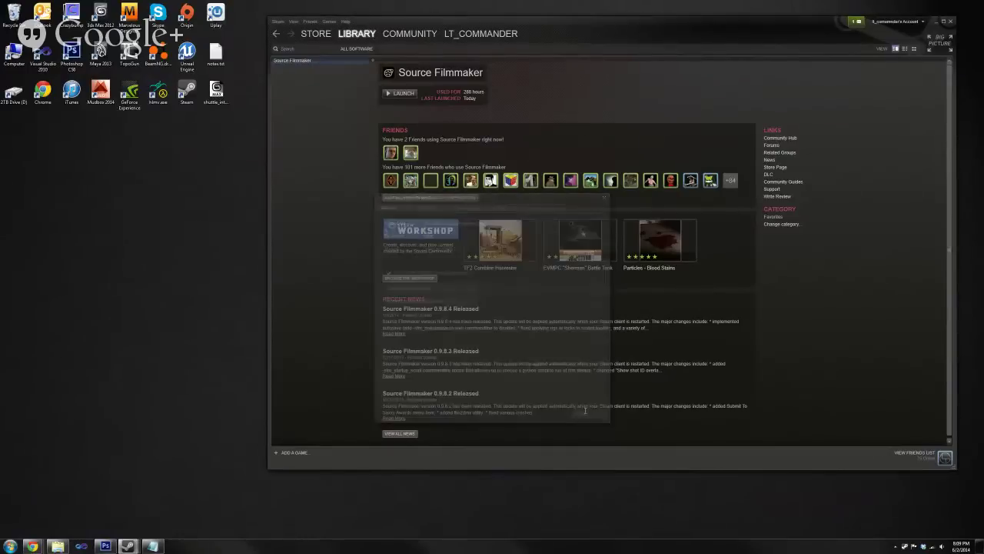
- Switch to Photoshop, show the whole render and start converting it to 8 Bits/Channel with HDR Toning
click(106, 546)
alt+scroll(456, 281, down, 6)
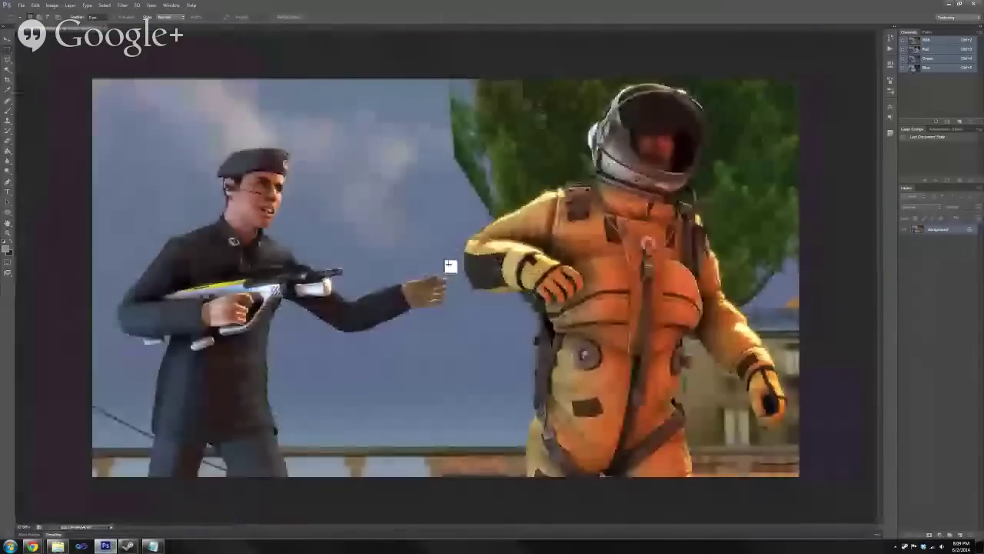
alt+scroll(449, 264, up, 1)
click(52, 6)
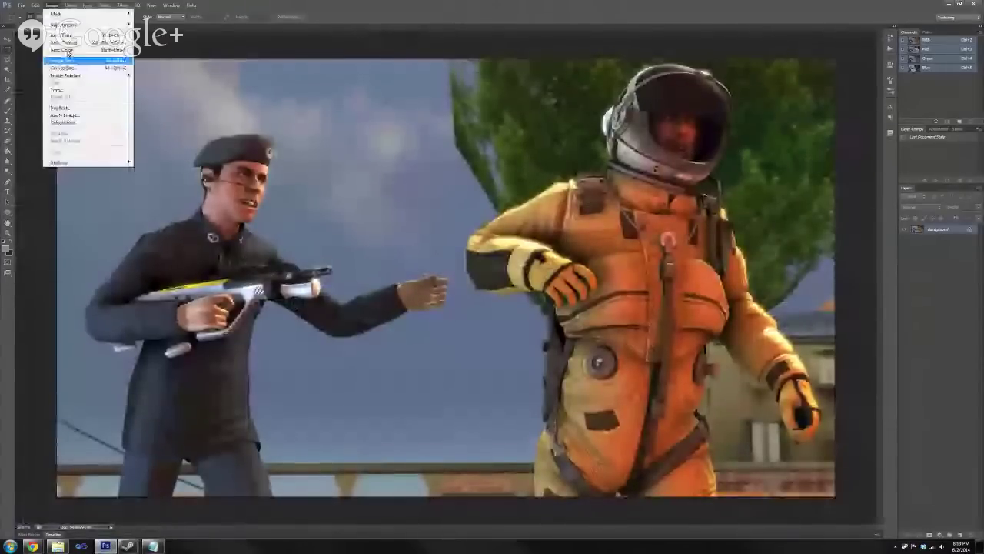
mouse_move(85, 14)
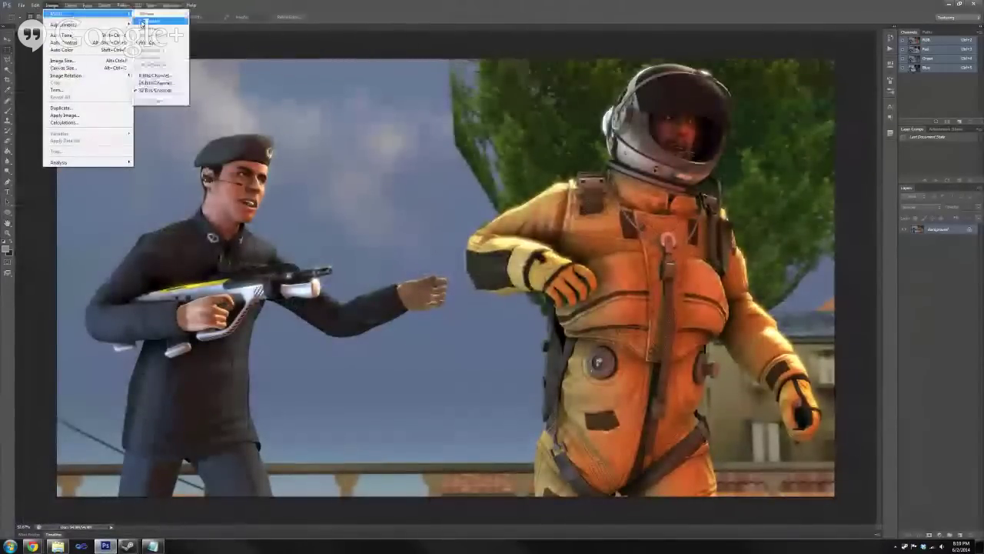
click(154, 75)
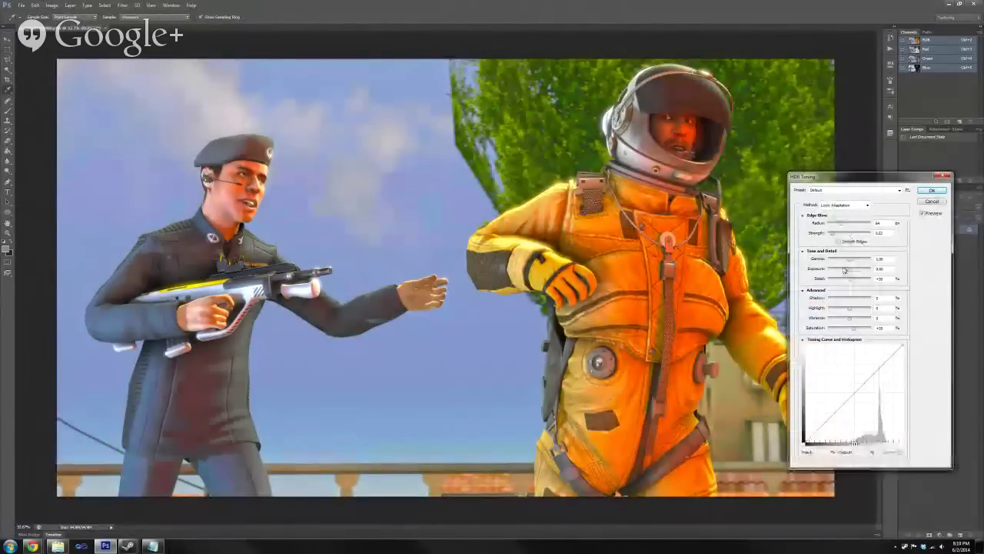
- Tone the render with gamma 1.09, exposure -0.32, shadow -100, raised highlights and lower vibrance, apply it, close the image and minimise Photoshop
drag(844, 270, 850, 271)
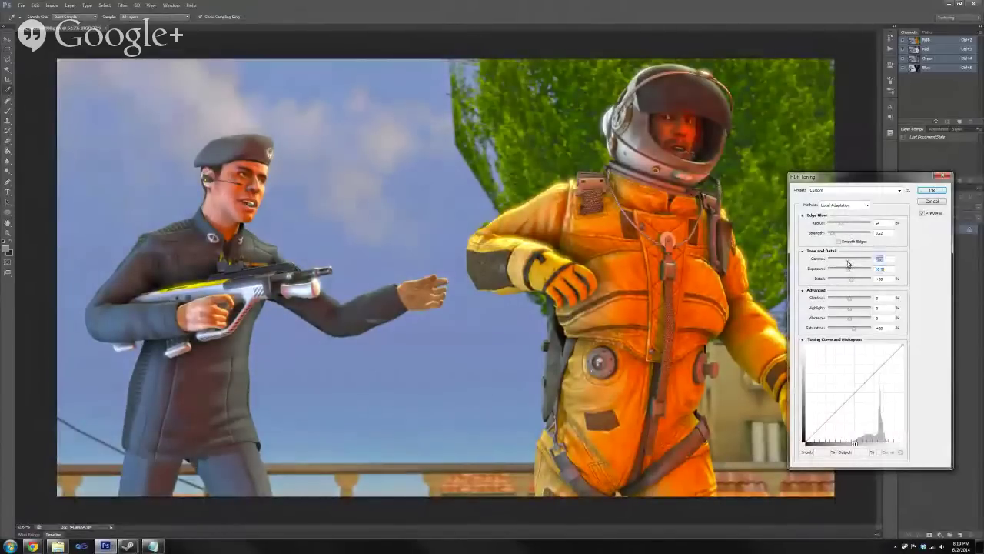
drag(844, 263, 850, 262)
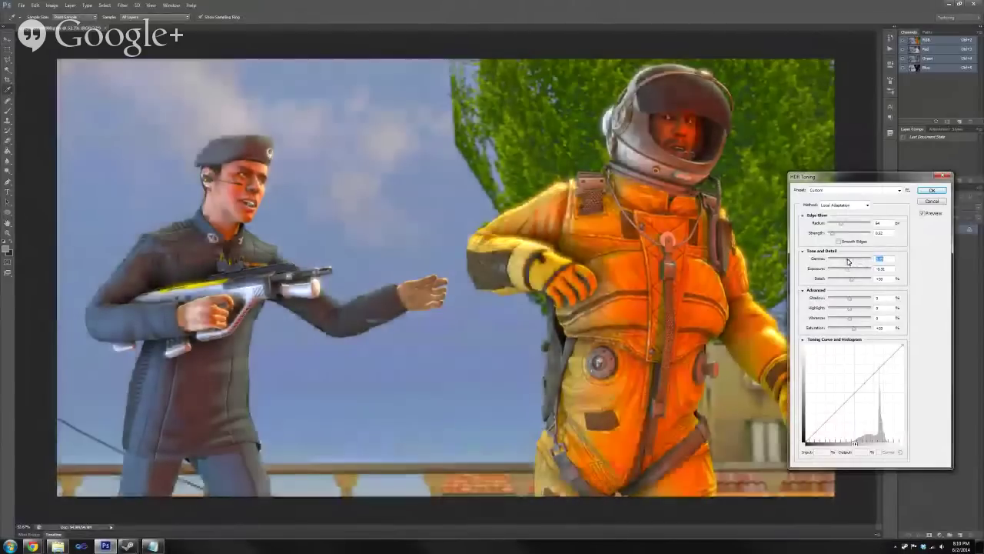
click(842, 298)
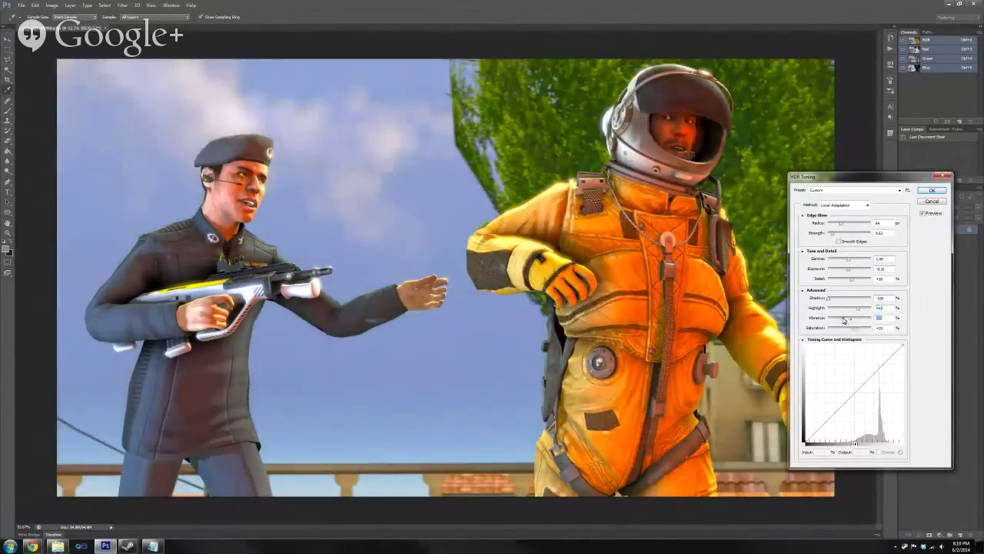
click(843, 319)
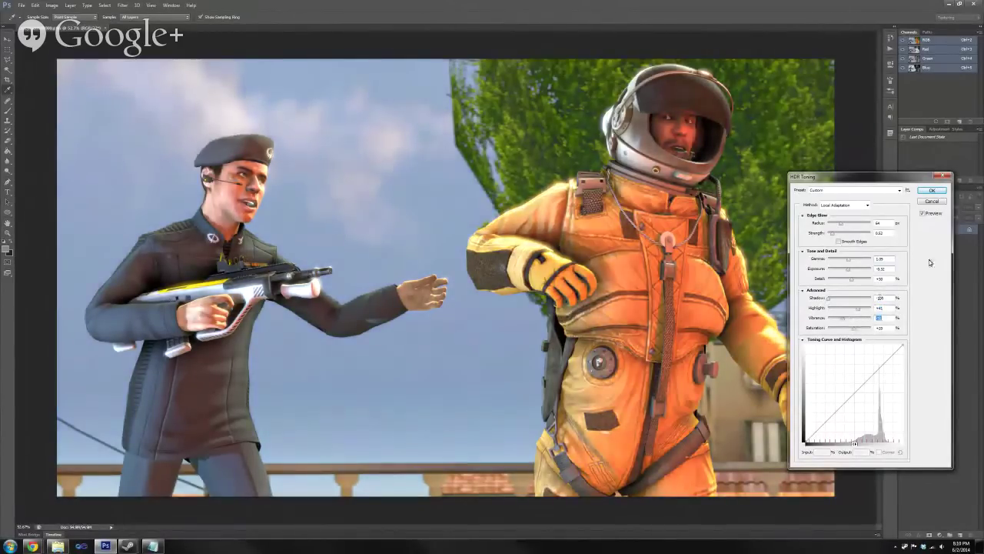
click(931, 191)
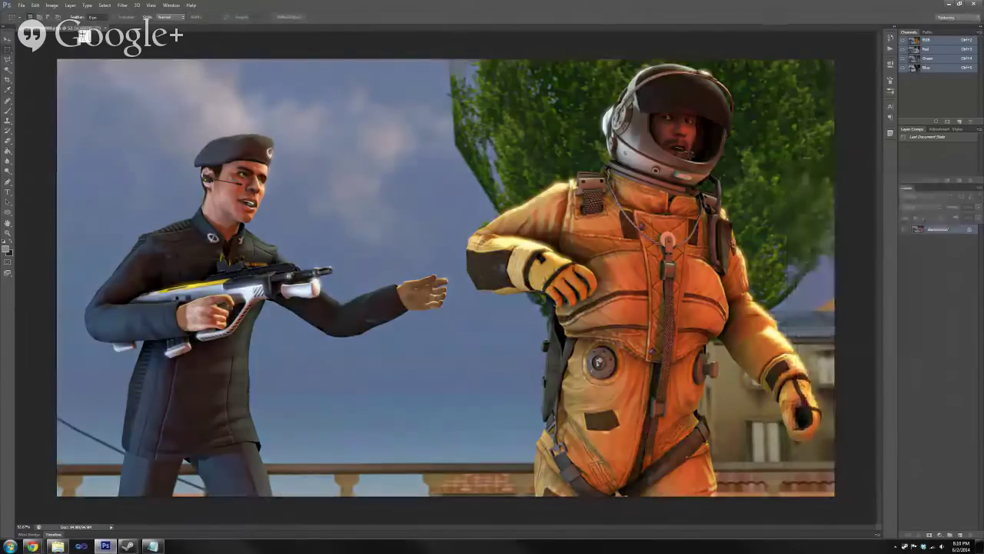
click(106, 28)
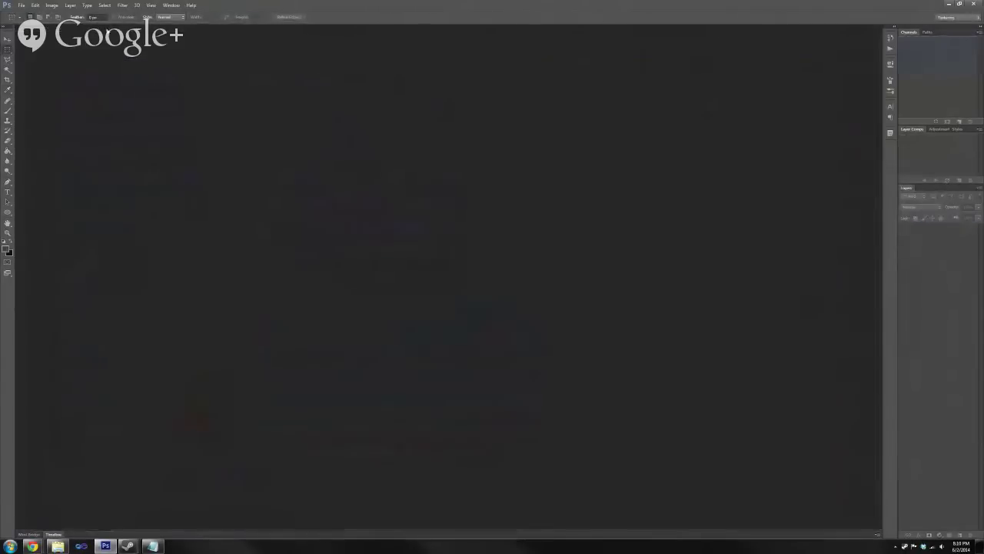
click(949, 4)
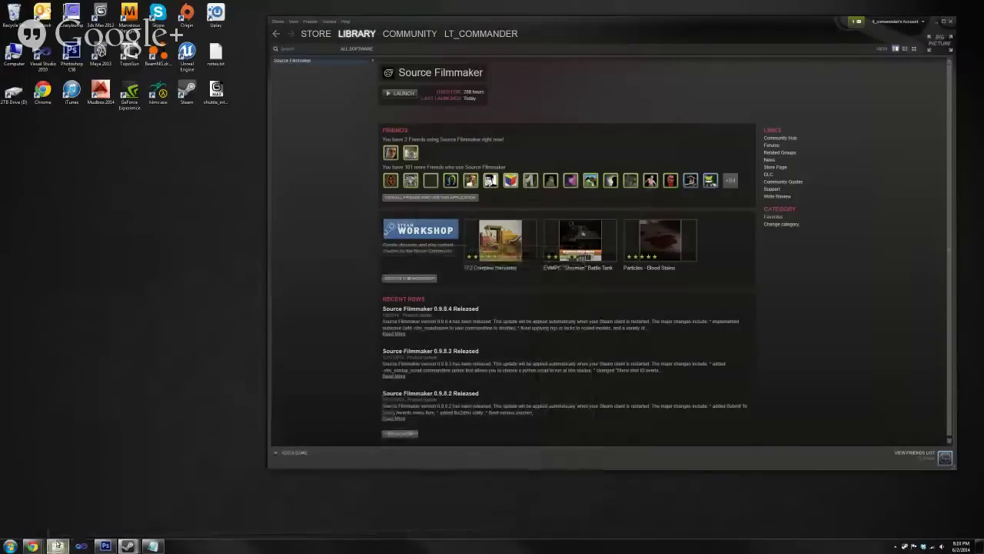
- Bring up the sessions folder, open the render 1914000001.pfm in Photoshop for viewing, close it and minimise Photoshop
click(58, 546)
scroll(621, 183, up, 15)
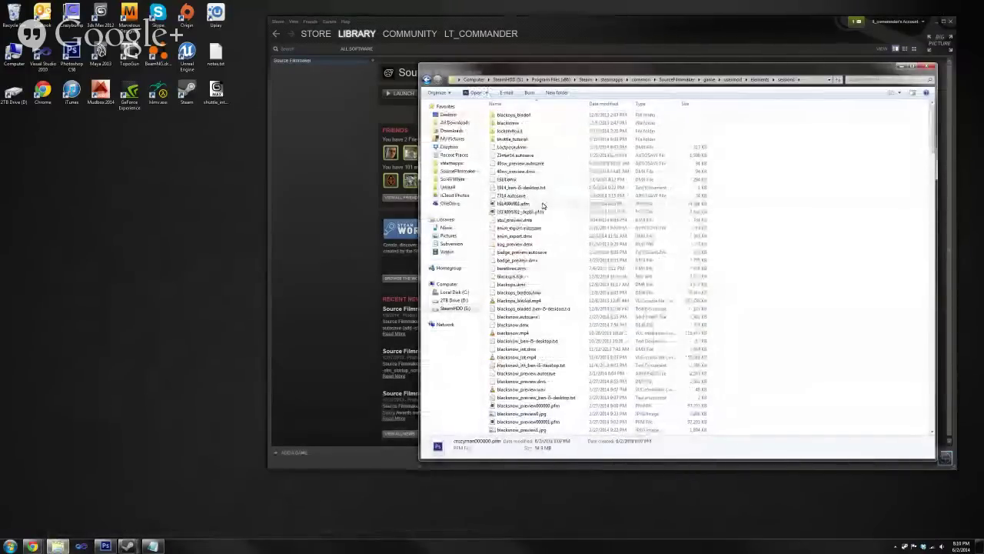
double_click(546, 204)
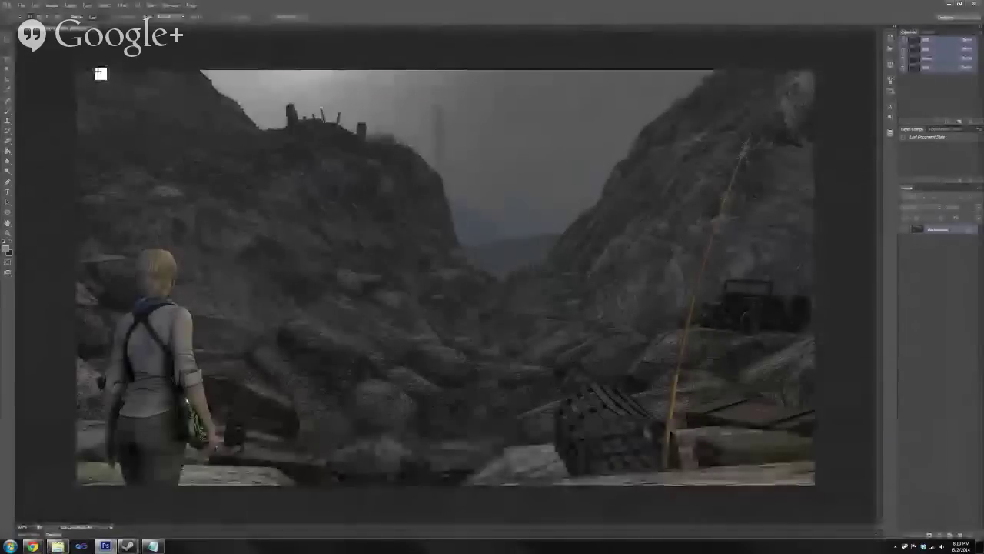
click(103, 28)
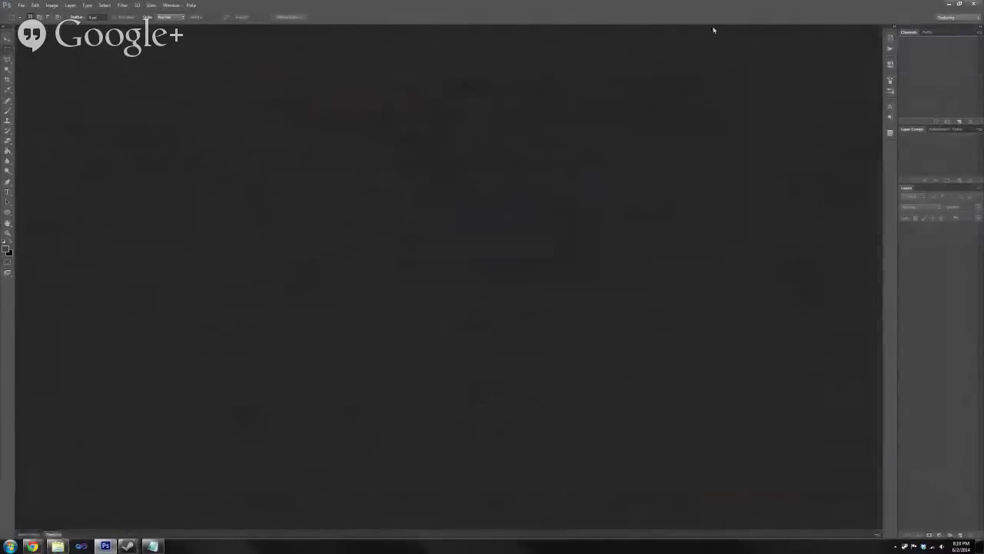
click(955, 4)
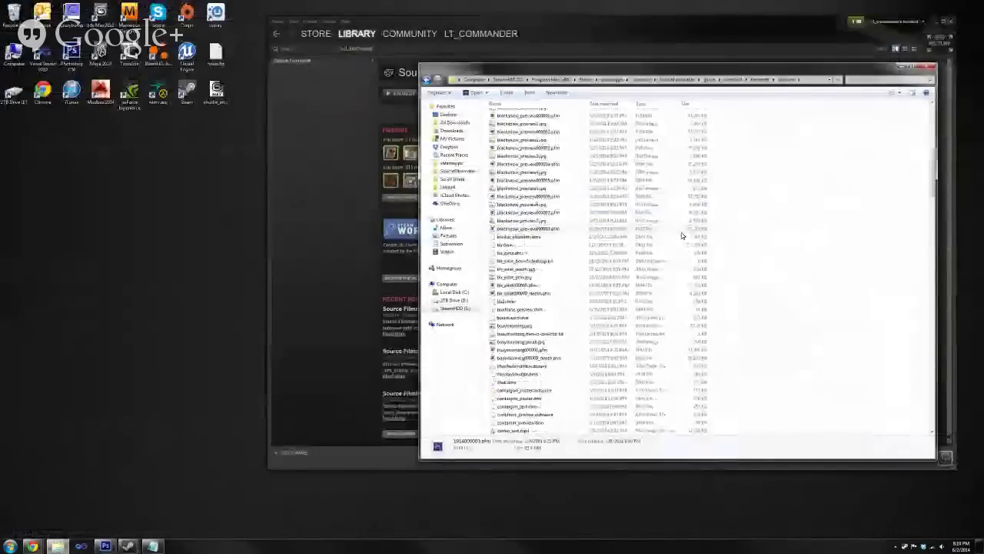
- View blr_pilot000000.pfm in Photoshop and compare it with the finished blr_pilot_pfm.jpg in the photo viewer
scroll(683, 231, down, 4)
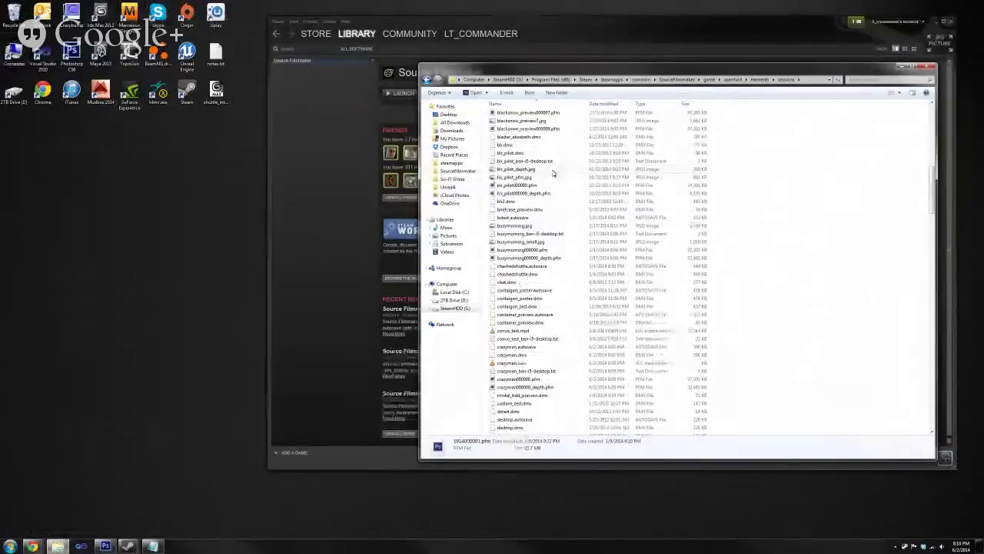
double_click(530, 186)
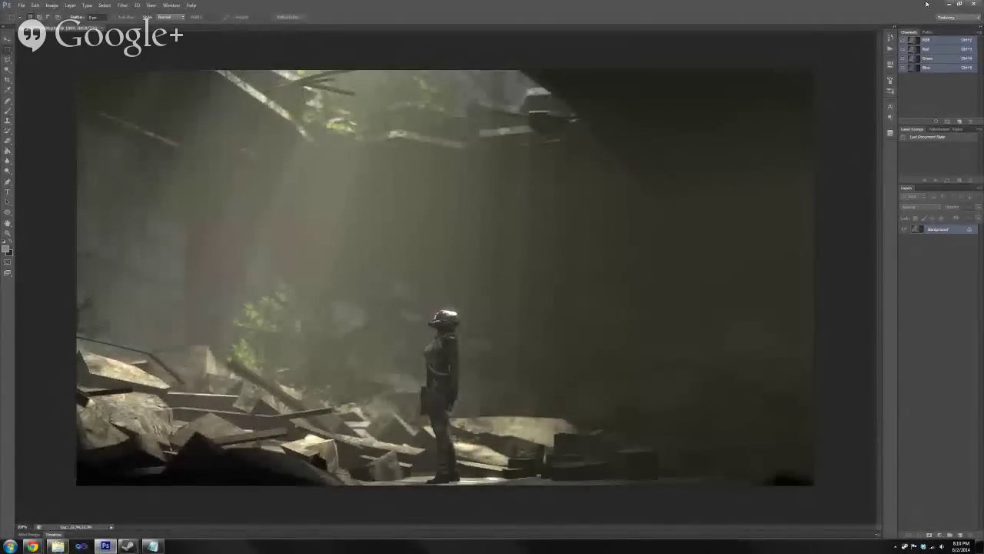
click(948, 4)
double_click(533, 181)
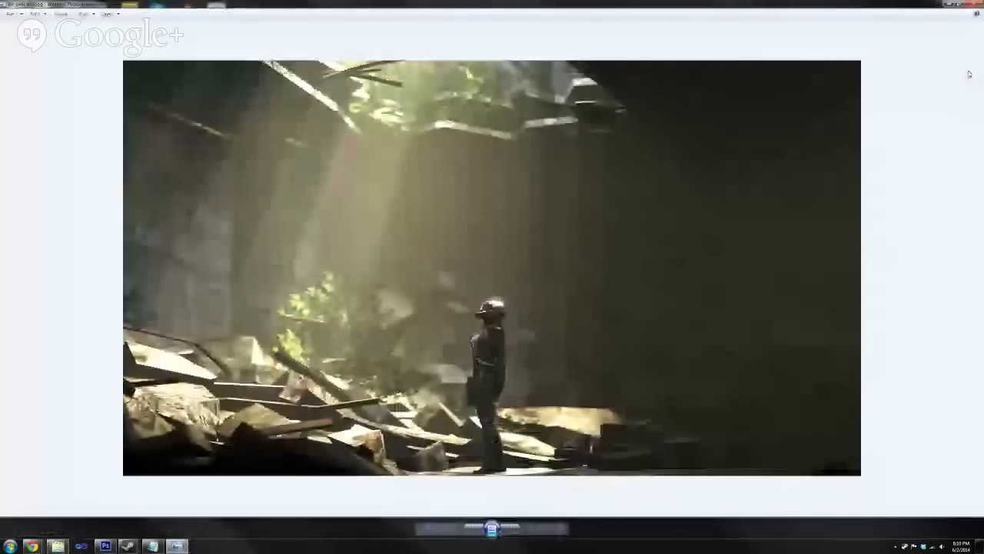
click(975, 4)
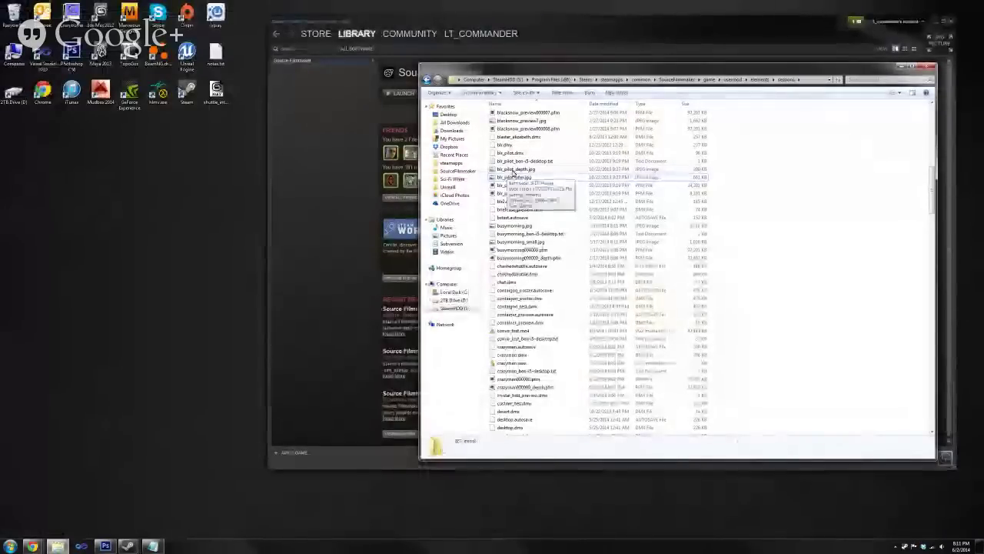
- View the depth image blr_pilot_depth.jpg, close it and minimise the sessions folder
double_click(514, 176)
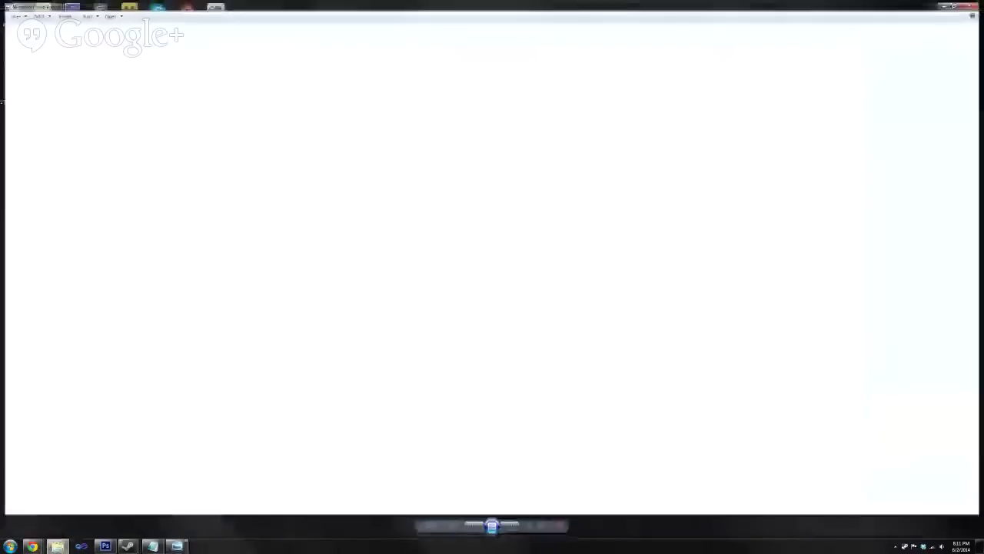
click(973, 4)
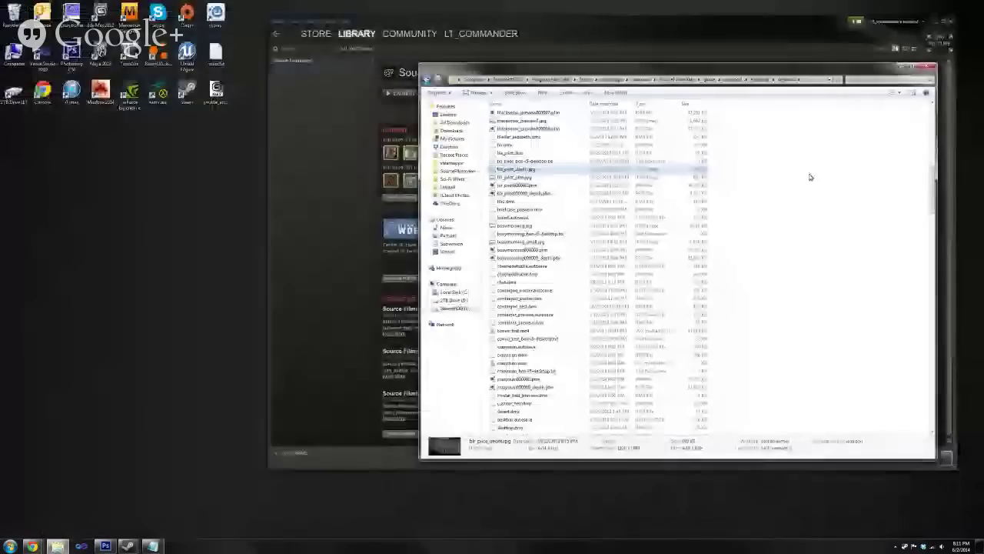
click(810, 178)
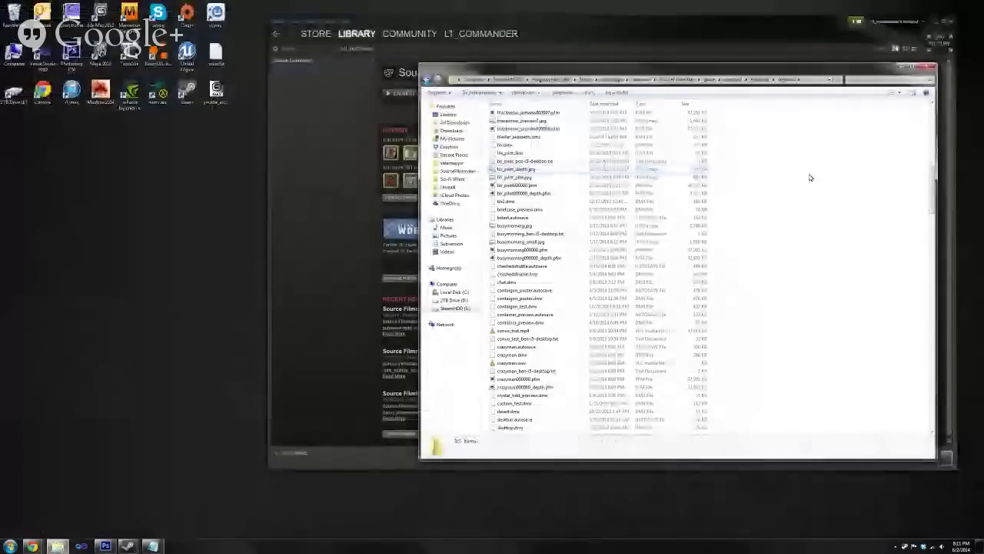
click(895, 68)
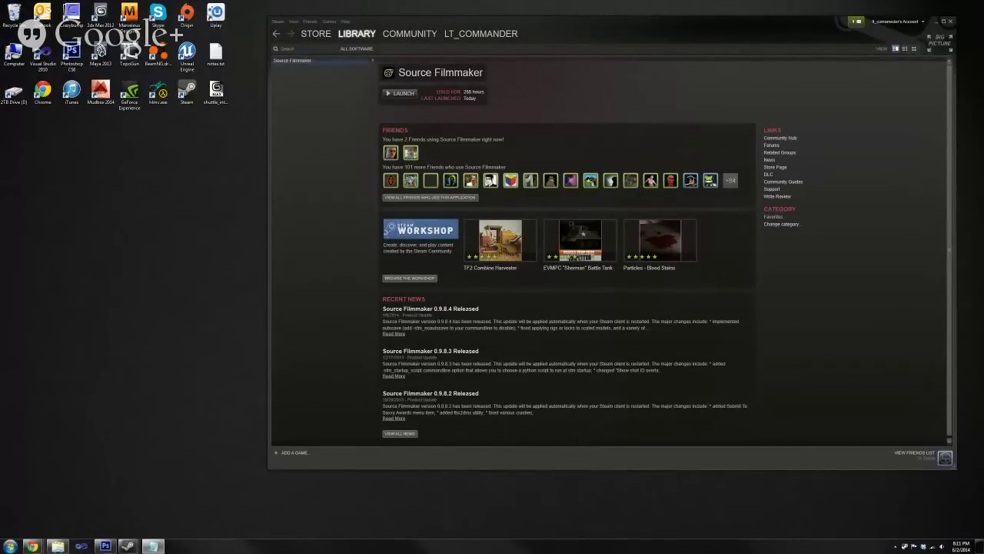
- Launch Source Filmmaker from Steam's library, dismiss the startup warning and create a new session named error
click(415, 95)
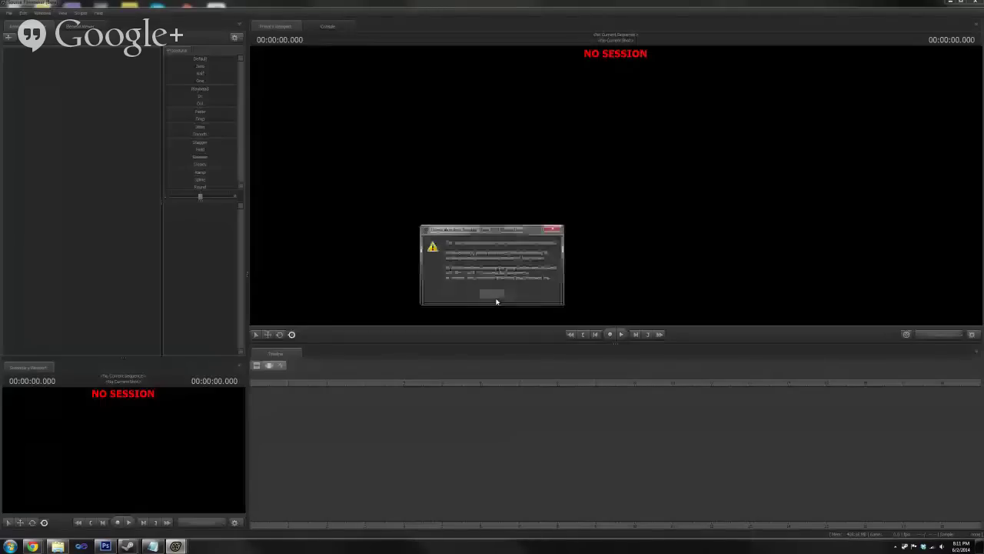
click(493, 297)
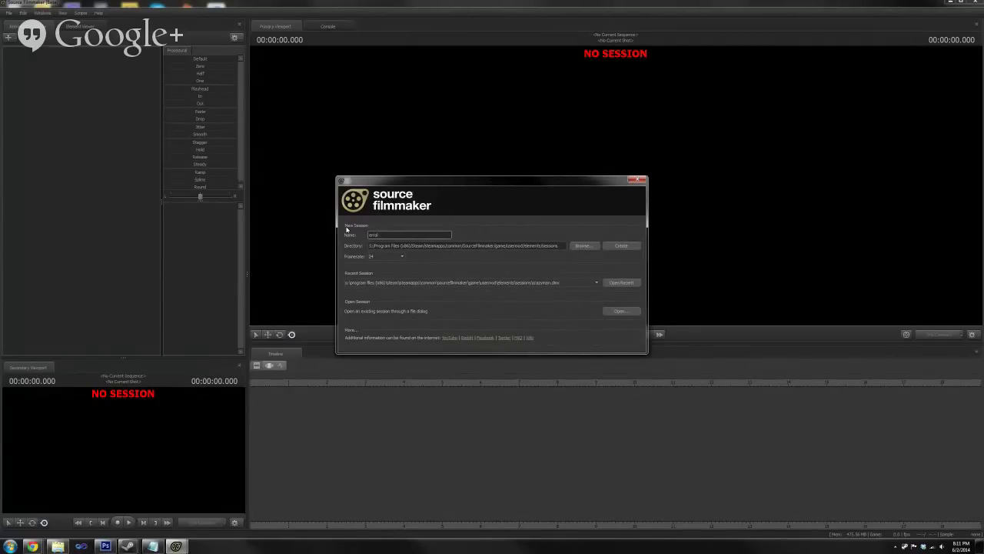
key(Return)
- Start loading a map into the session and filter the BSP files by dm, then by oc instead
right_click(504, 161)
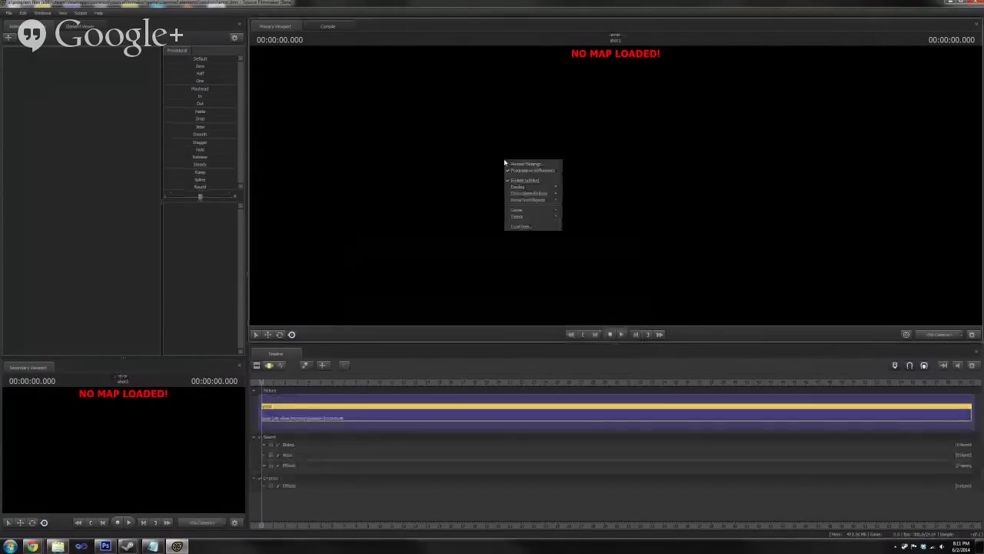
click(516, 227)
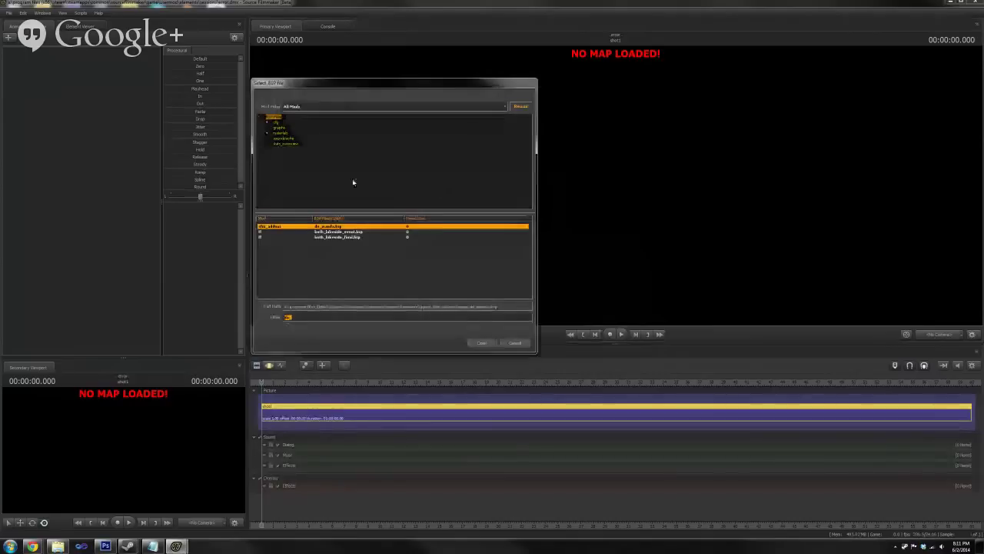
key(BackSpace)
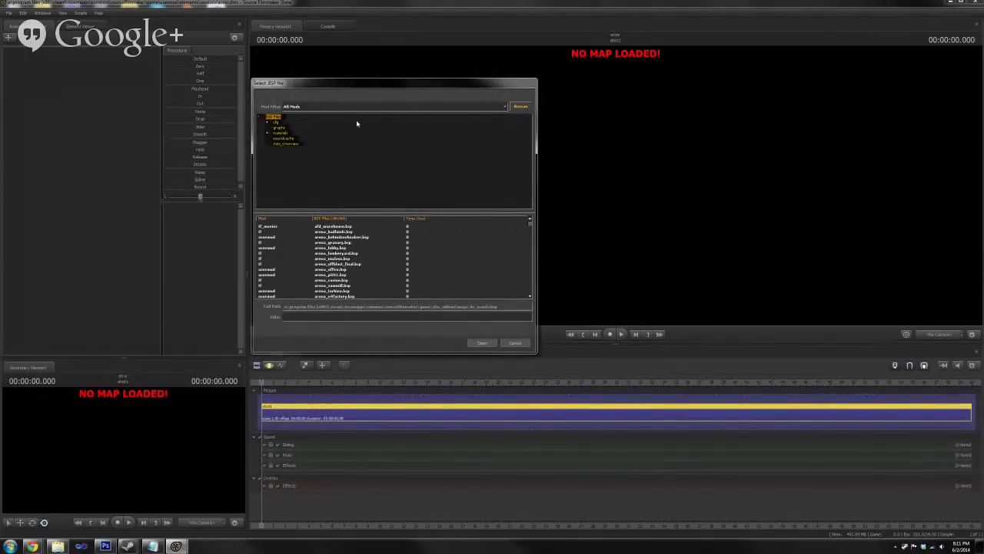
text(dm)
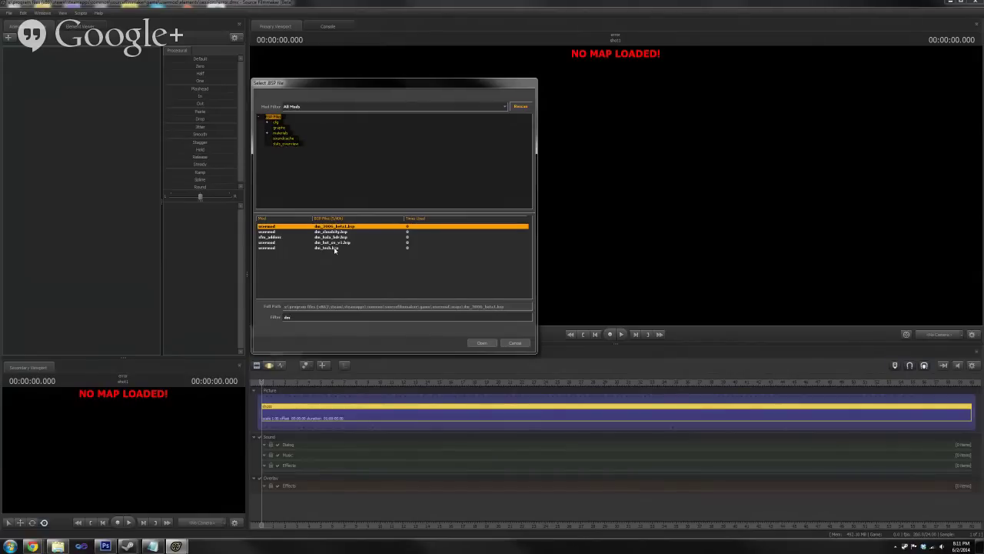
key(BackSpace)
key(BackSpace)
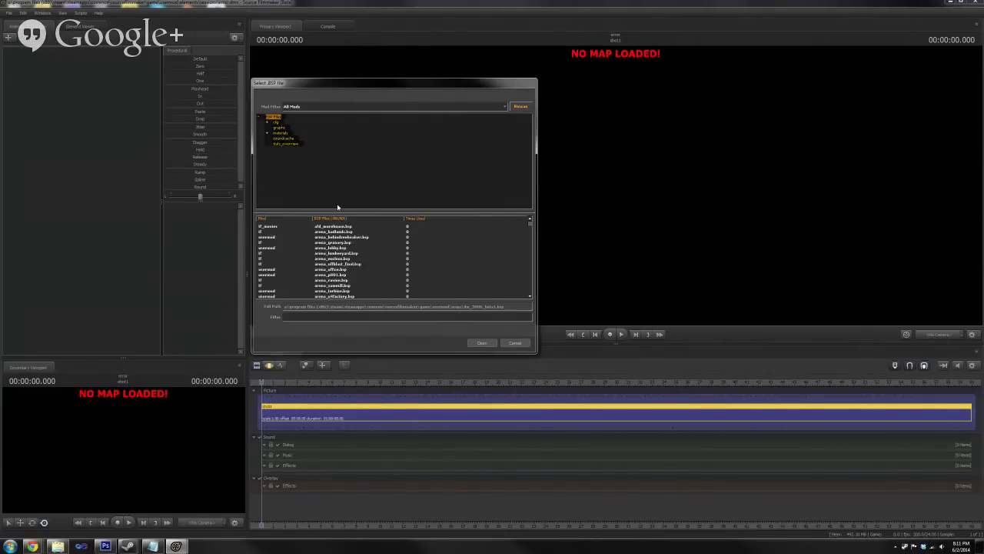
text(ac)
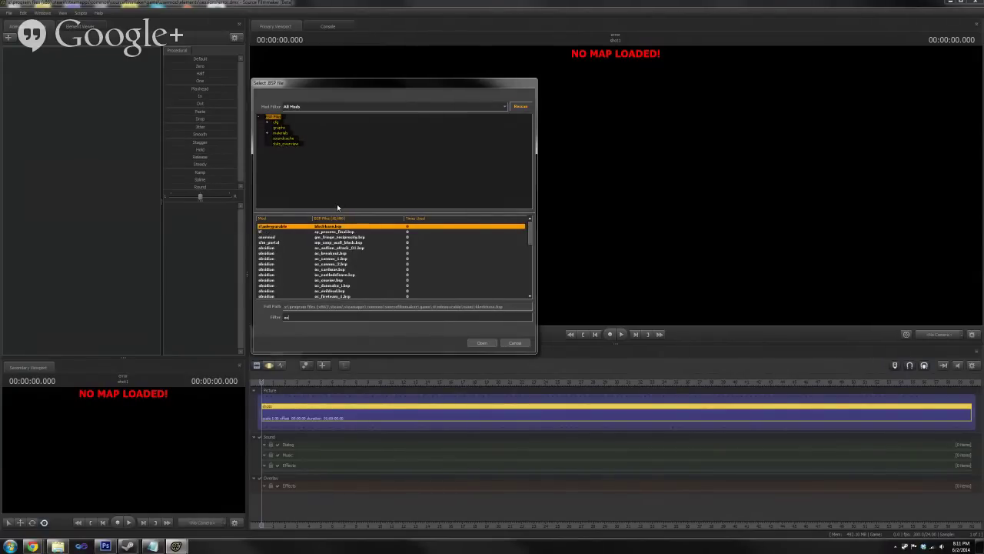
- Browse the filtered obsidian maps and load oc_cannon_1.bsp
click(335, 253)
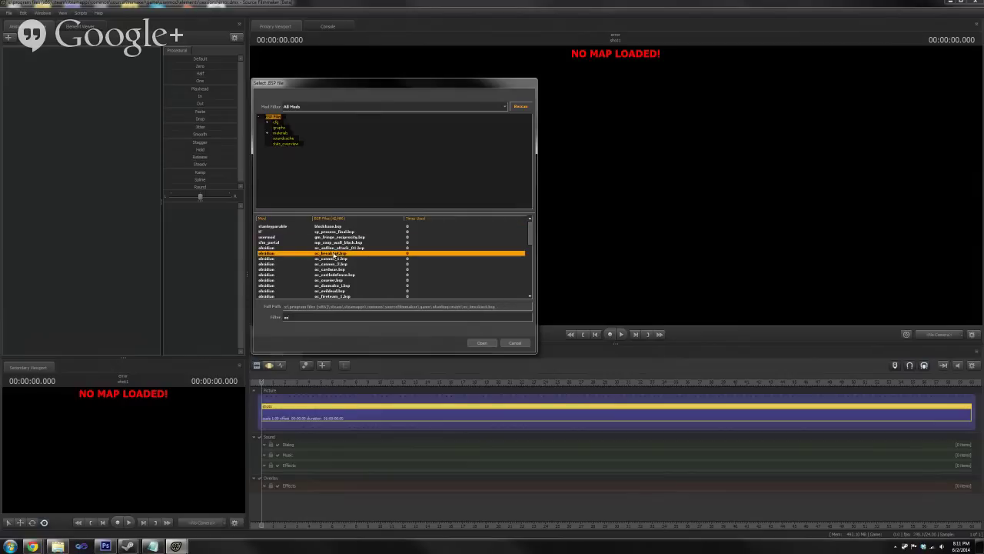
scroll(339, 261, down, 1)
scroll(339, 260, down, 1)
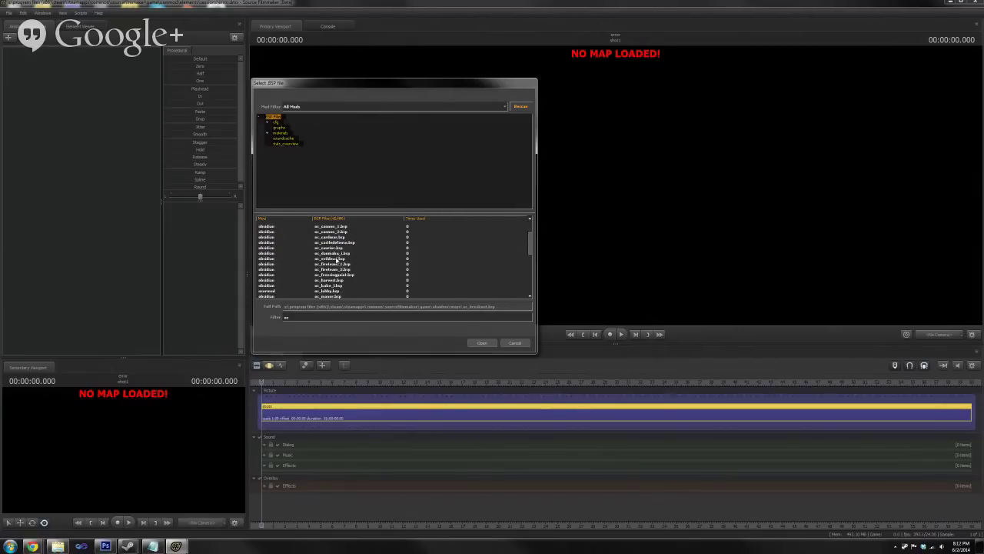
click(339, 259)
scroll(360, 275, down, 1)
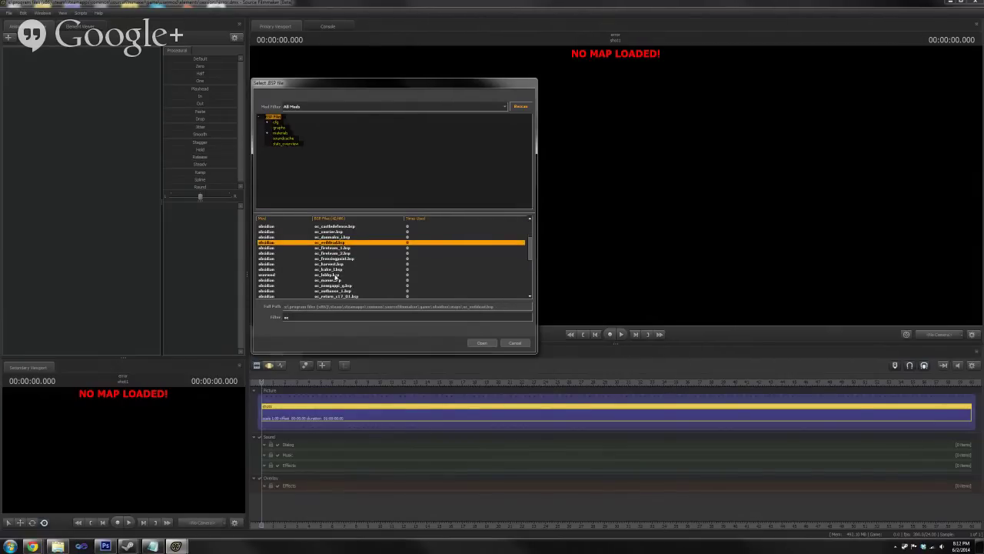
click(336, 274)
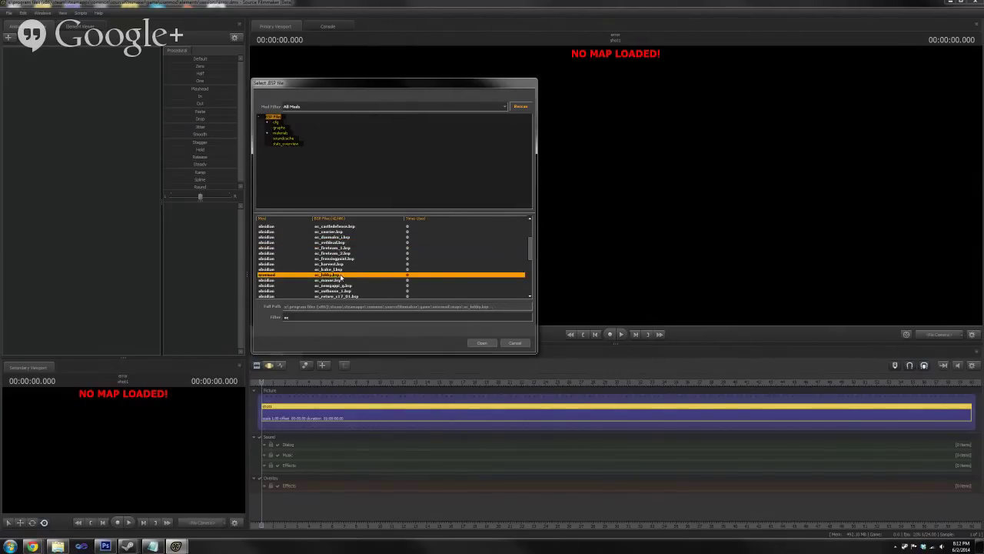
click(341, 280)
scroll(354, 280, up, 1)
scroll(363, 282, up, 2)
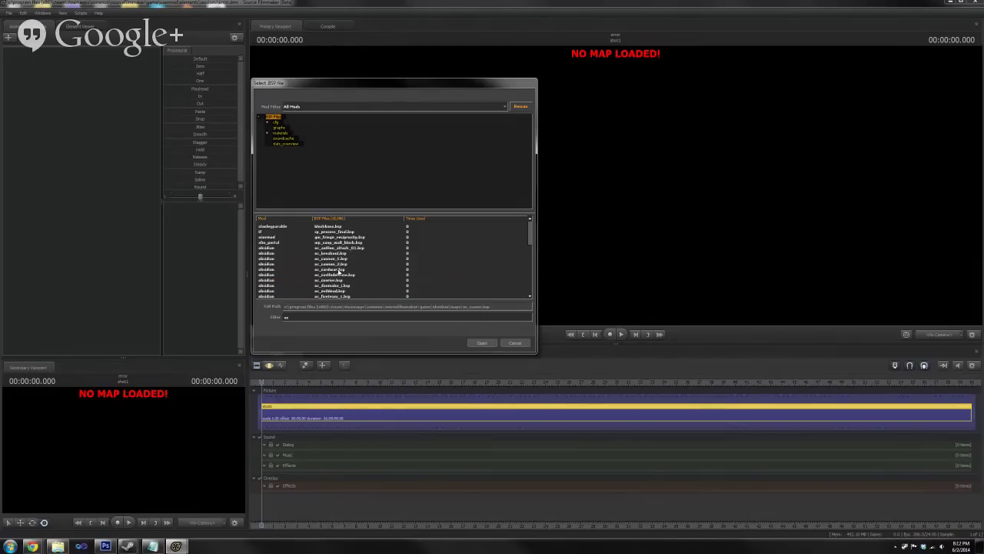
click(332, 260)
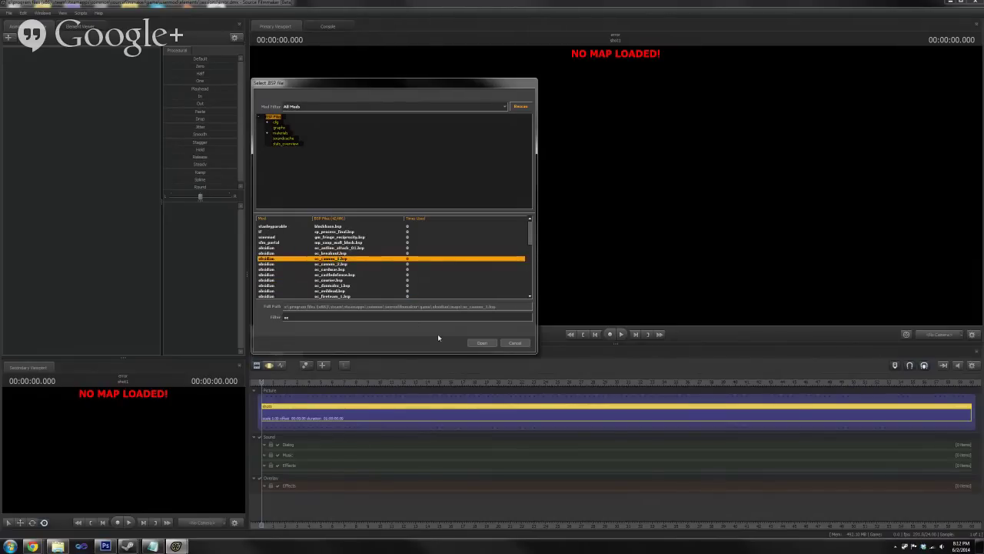
click(479, 341)
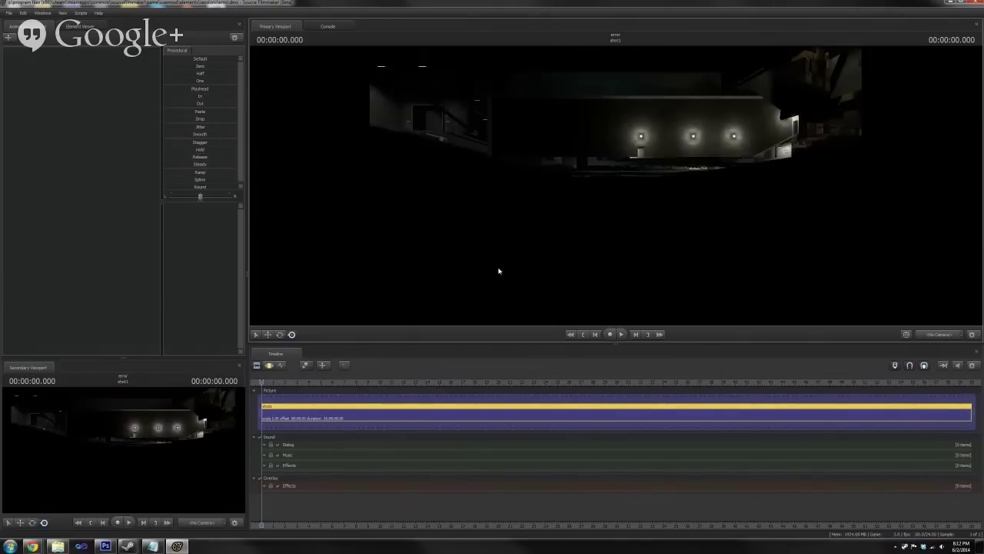
- Look around the loaded map in the primary viewport and unload it
mouse_move(499, 271)
mouse_down()
mouse_move(583, 197)
mouse_move(500, 207)
mouse_move(412, 198)
mouse_move(416, 208)
mouse_move(369, 231)
mouse_move(262, 219)
mouse_move(504, 269)
mouse_up()
right_click(476, 103)
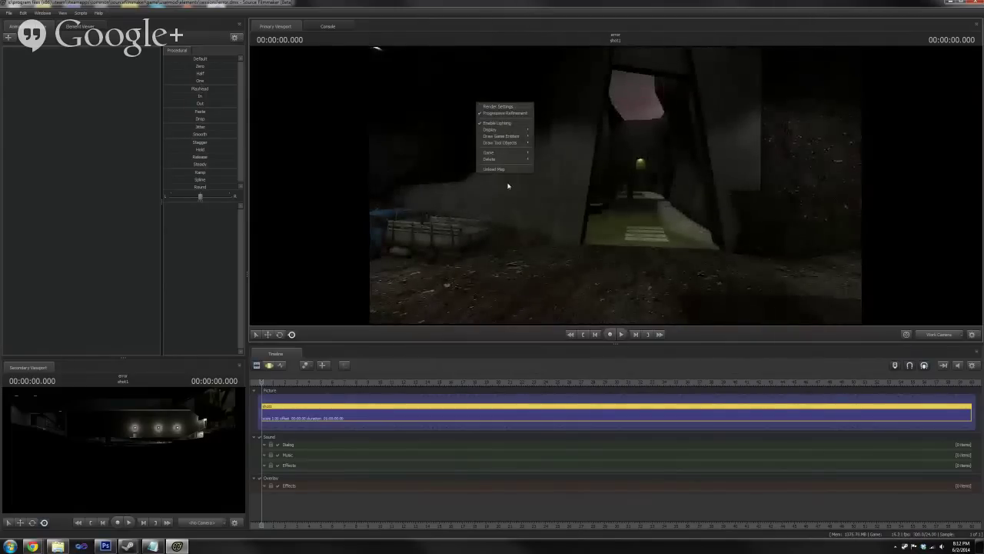
click(498, 174)
- Start loading another map into the session and filter the BSP files by oc to browse the obsidian maps
right_click(539, 108)
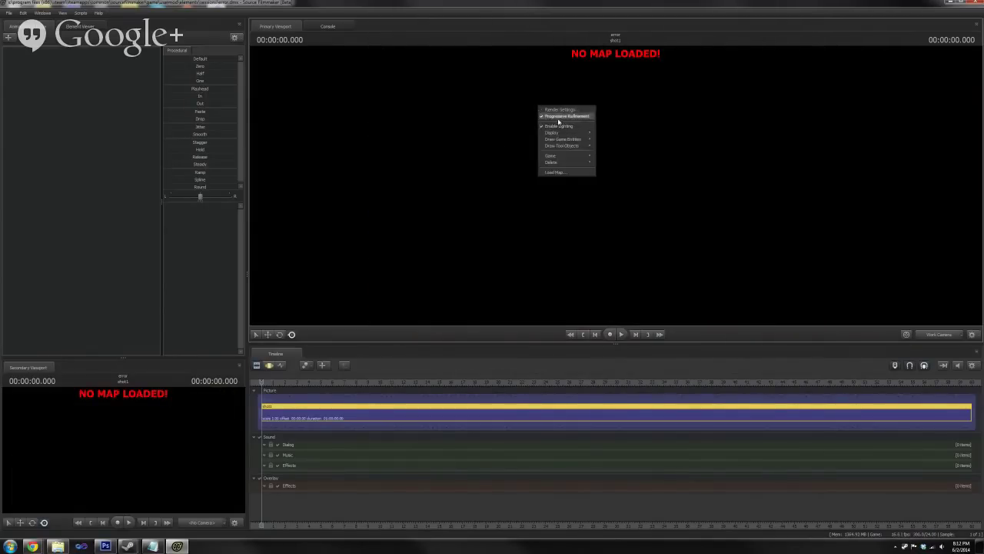
click(553, 172)
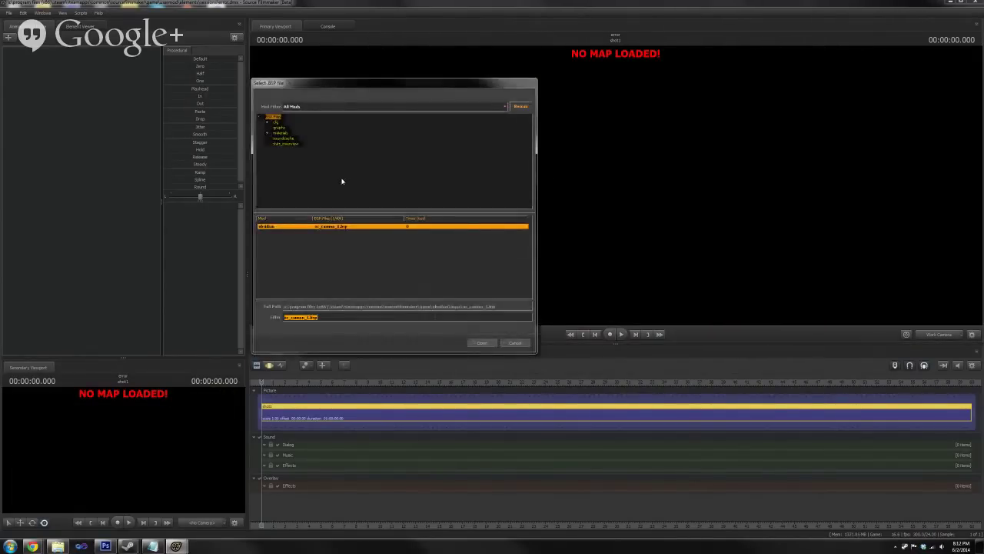
key(BackSpace)
text(sc)
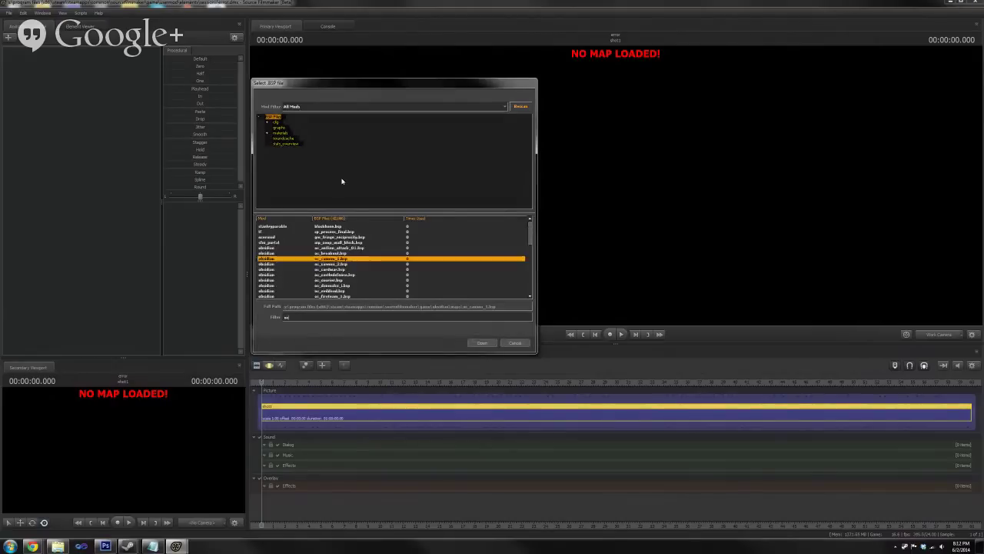
click(377, 281)
scroll(377, 283, down, 4)
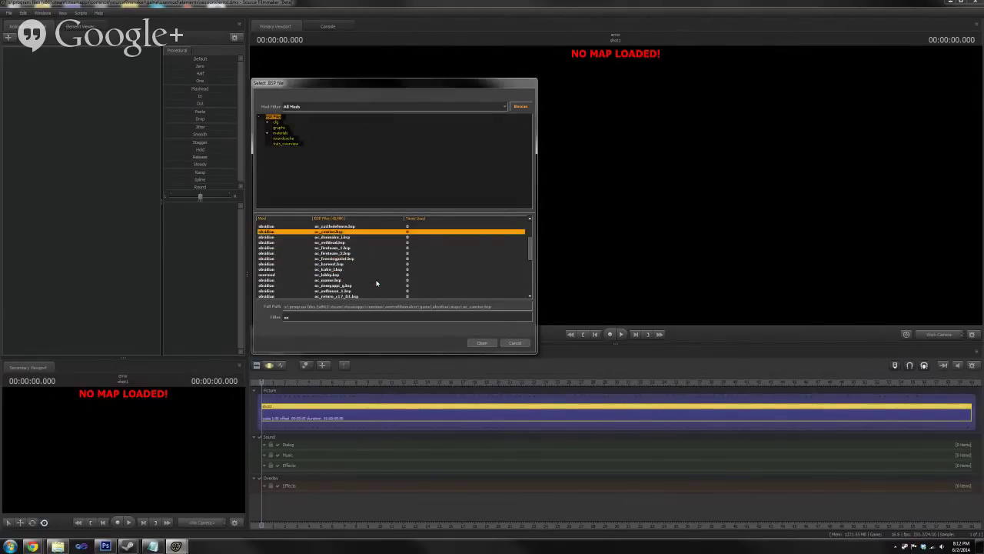
scroll(350, 255, down, 4)
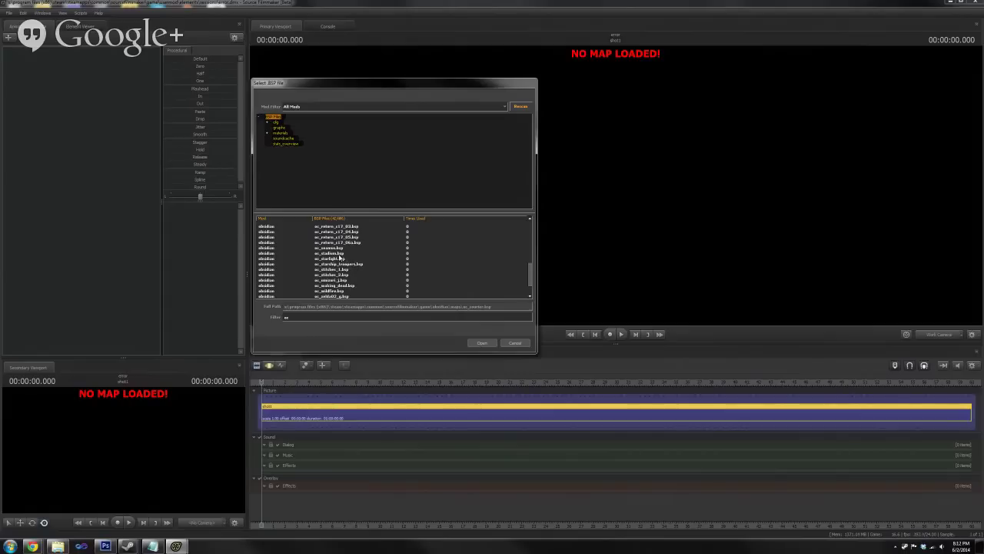
- Load the obsidian oc_zelda02 map and dismiss the game window resolution and missing HDR warnings
click(339, 254)
scroll(346, 259, down, 1)
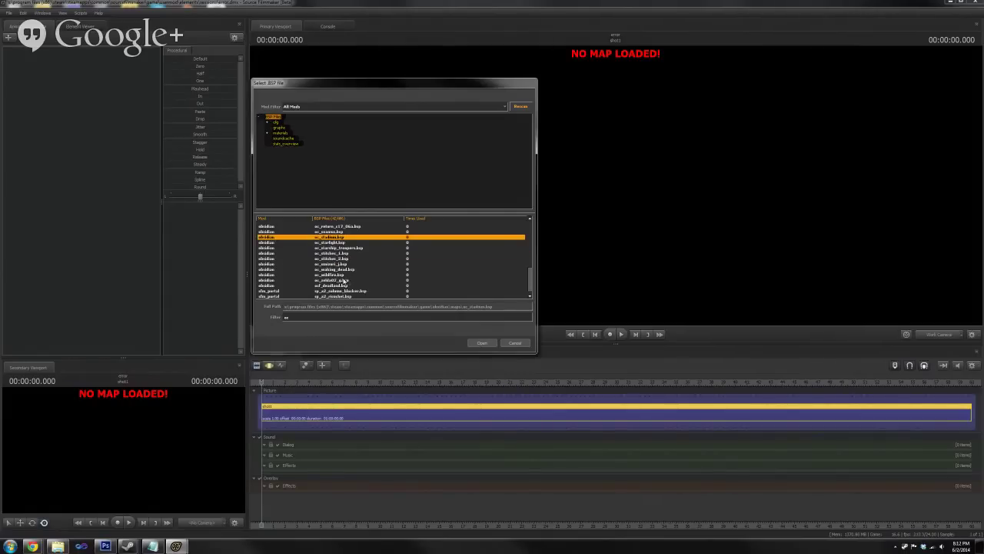
click(339, 280)
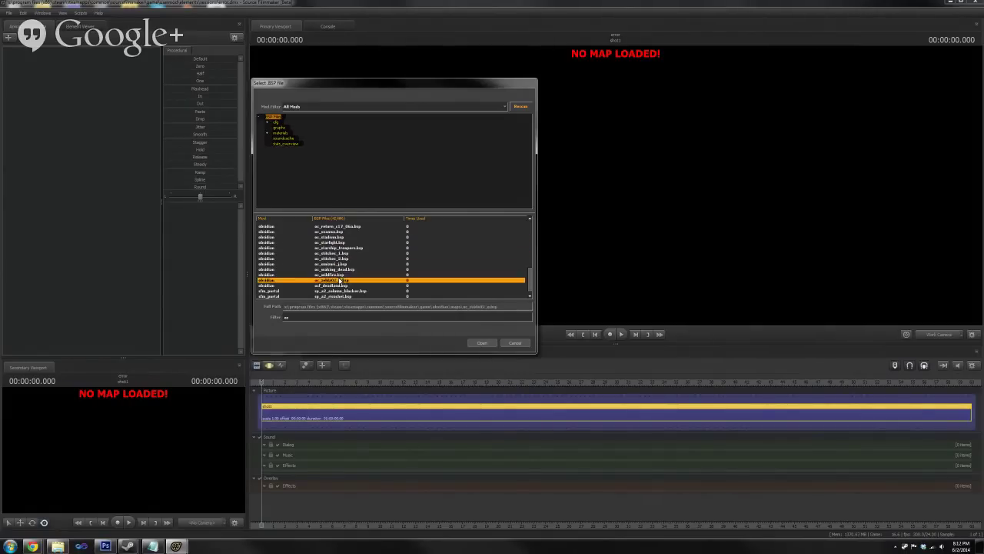
click(482, 342)
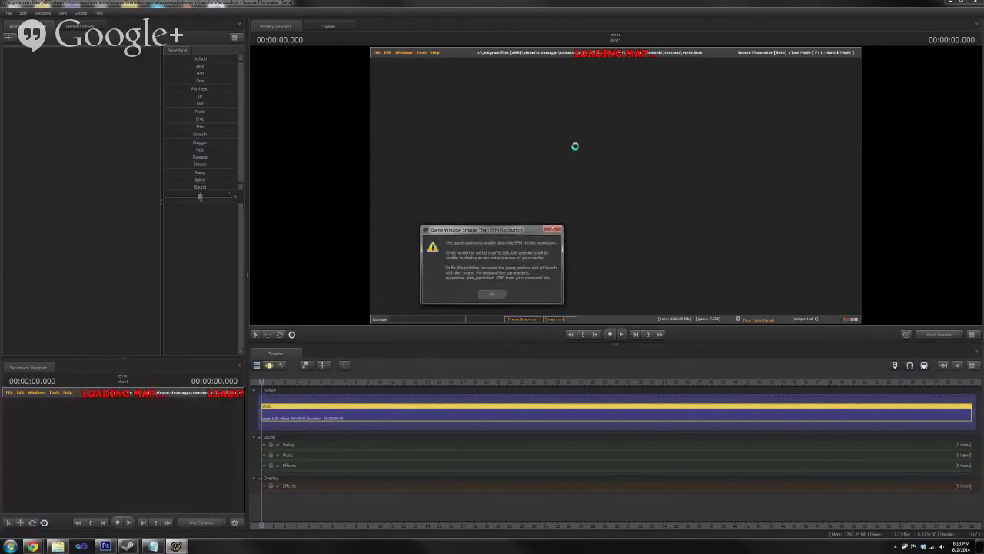
click(493, 294)
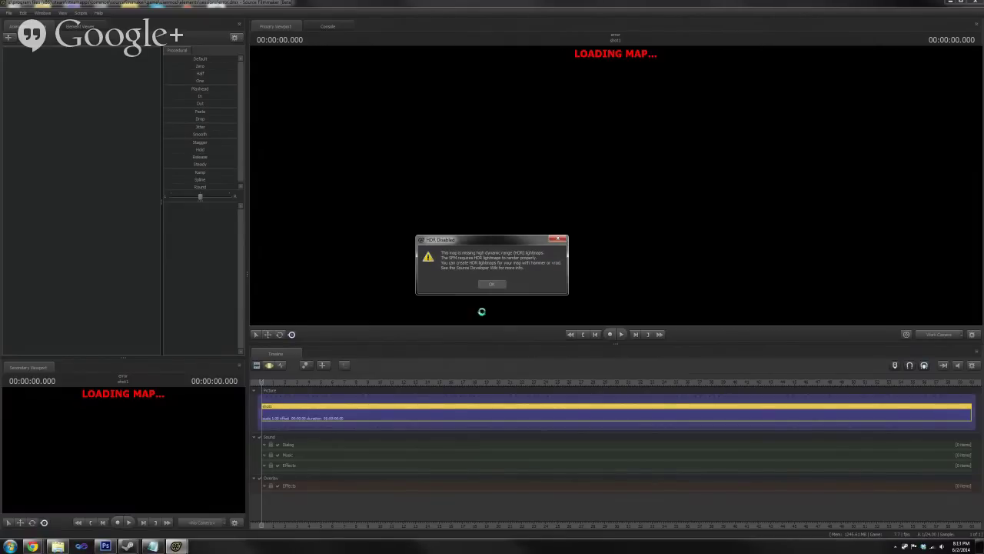
click(494, 284)
- Fly the work camera around the loaded map to inspect its walls and floor
key(w)
drag(615, 185, 666, 281)
key(w)
key(w)
key(w)
key(w)
key(s)
key(s)
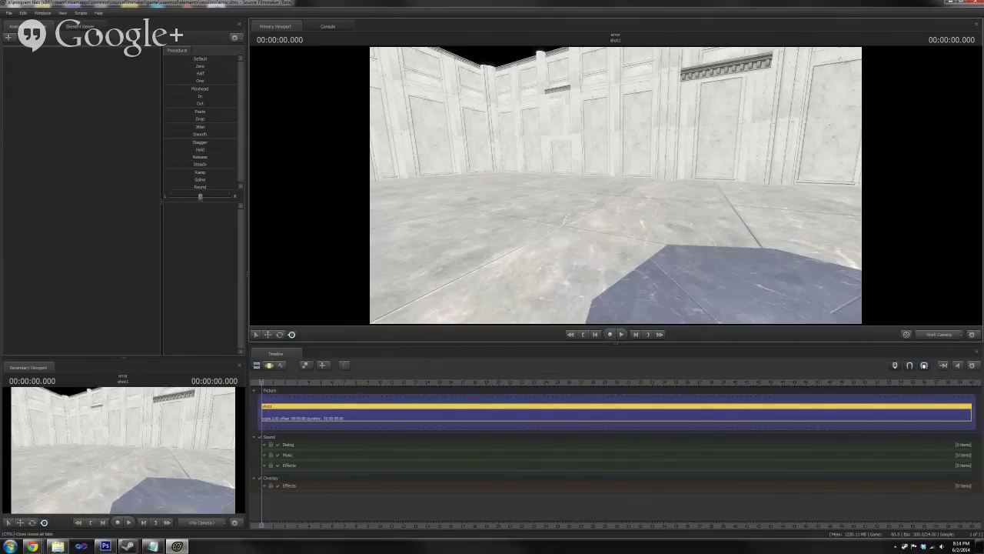
click(8, 37)
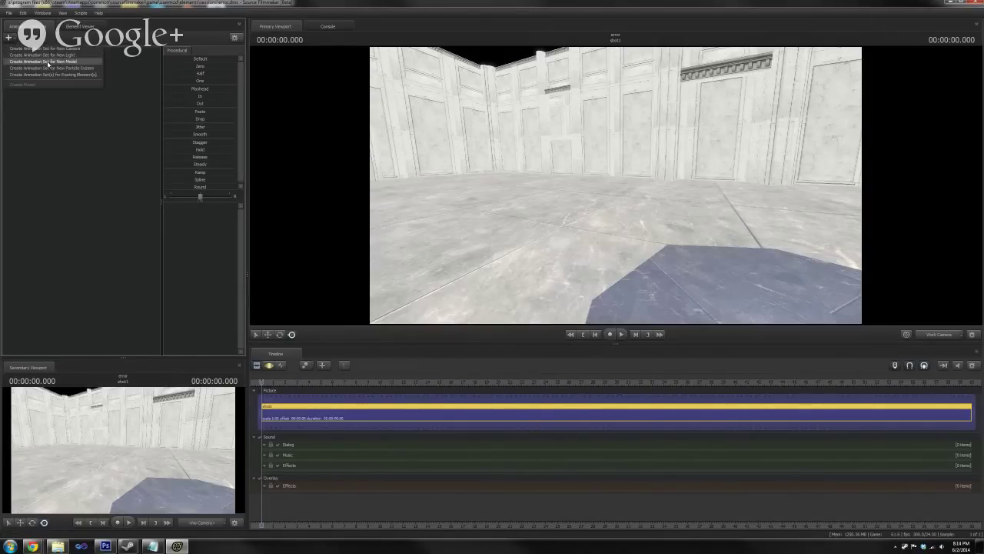
click(47, 166)
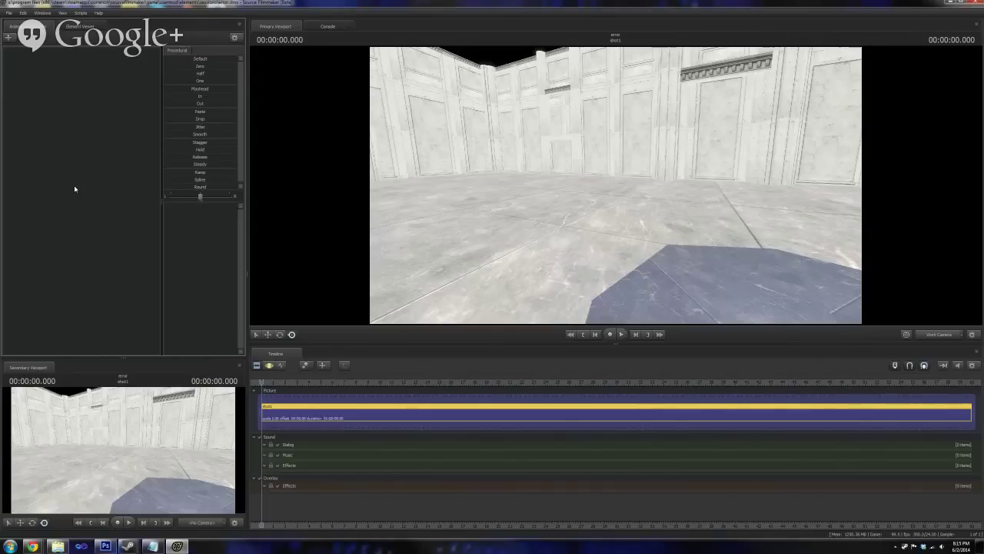
click(7, 13)
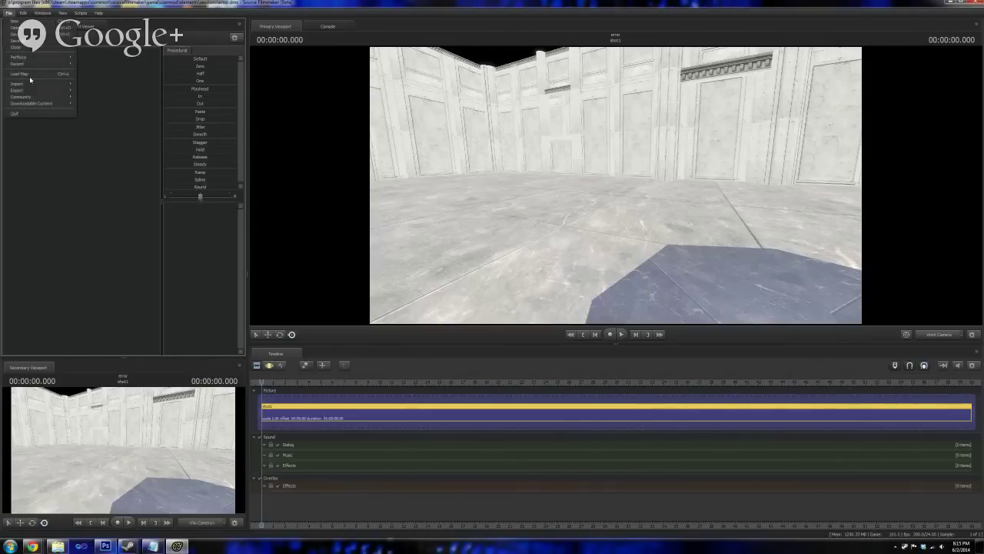
mouse_move(37, 66)
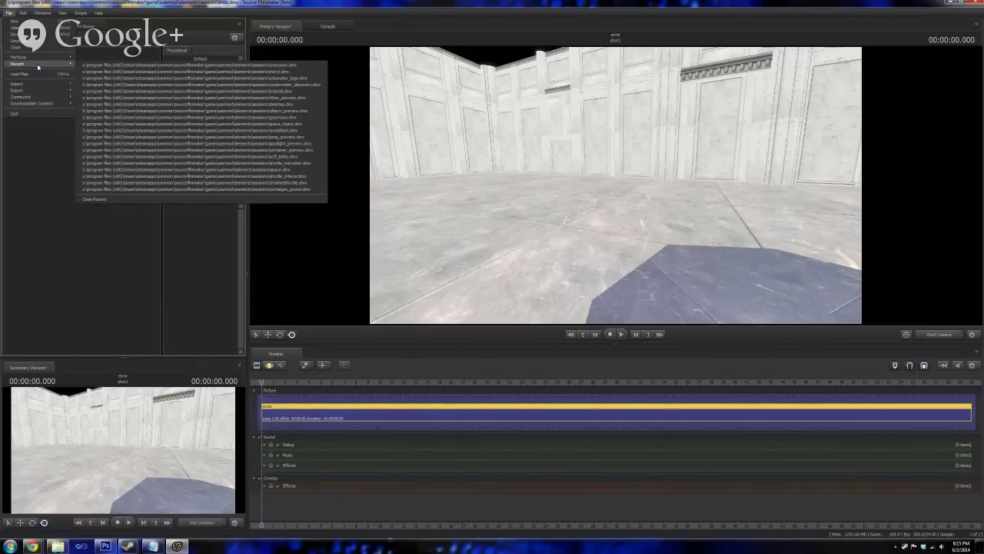
click(14, 15)
- Unload the map and start opening an existing session, clearing the Explorer window out of the way
right_click(531, 120)
click(566, 187)
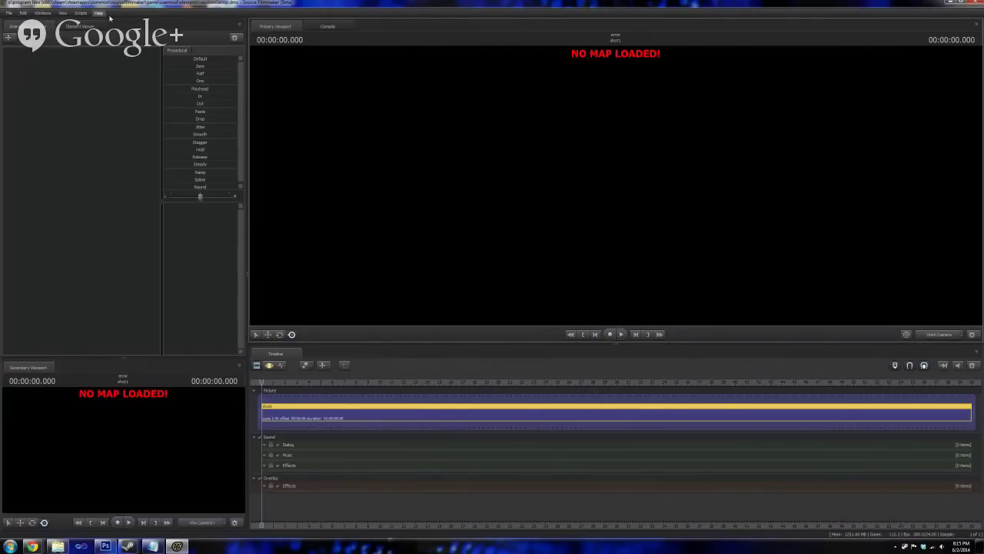
click(9, 13)
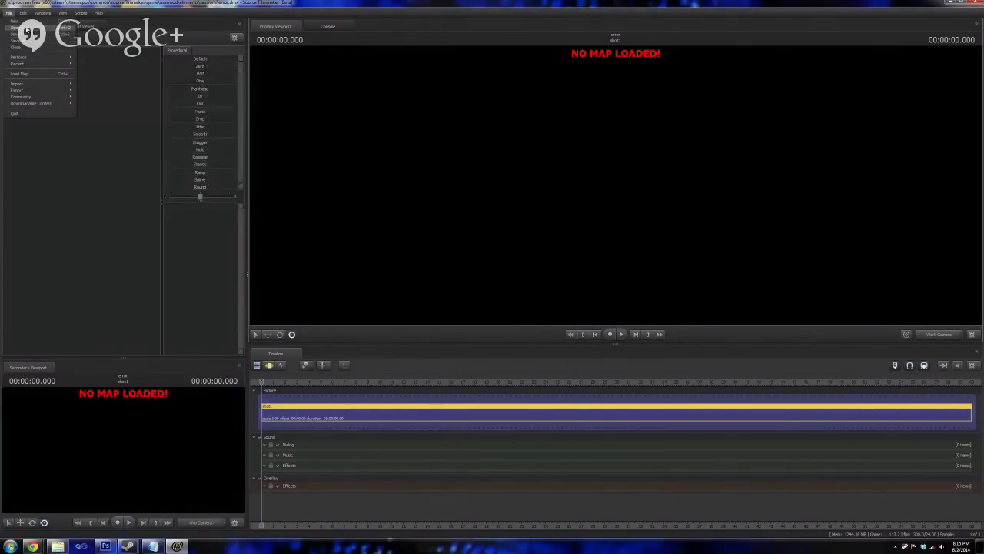
click(15, 28)
click(57, 546)
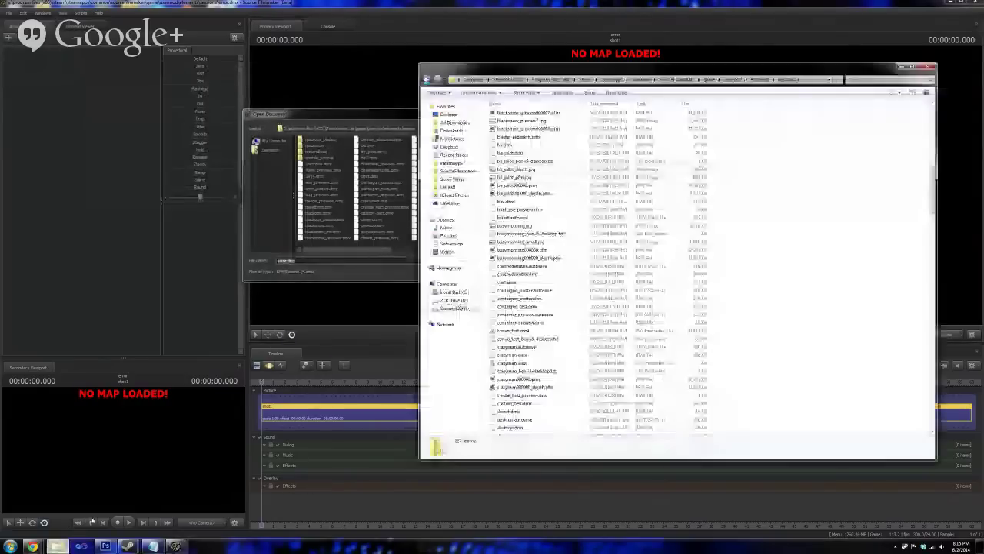
click(375, 117)
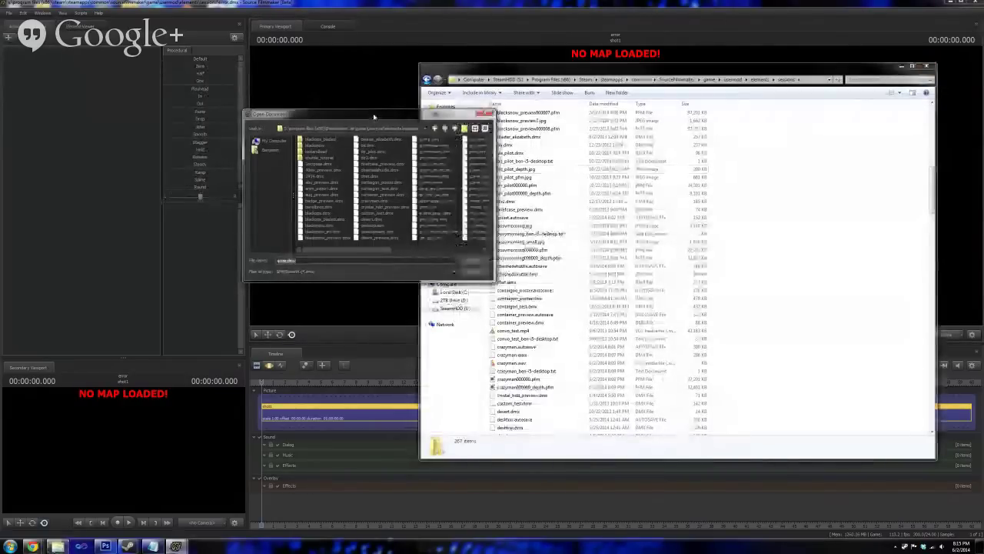
click(902, 66)
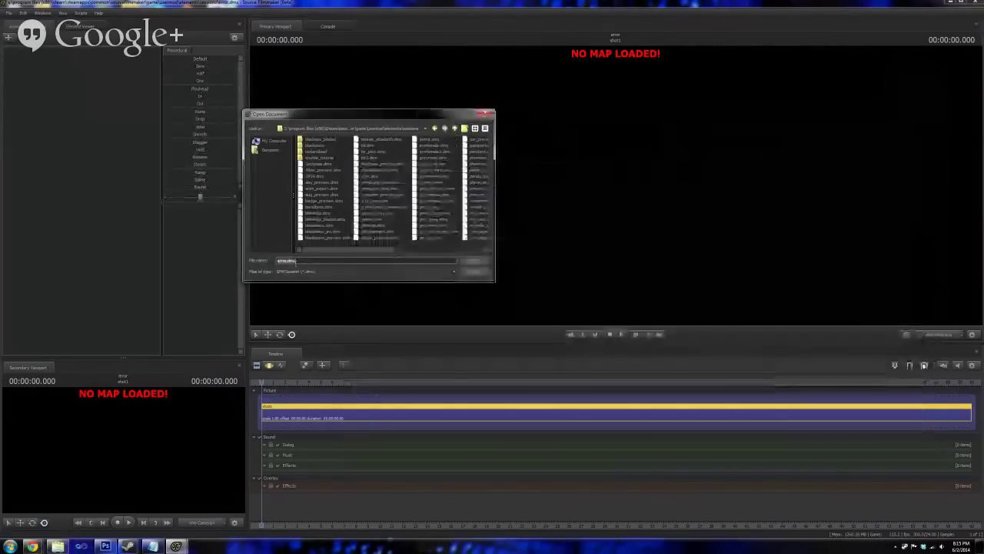
- Find space_hijack.dmx among the saved sessions, open it and dismiss the game window resolution warning
click(348, 252)
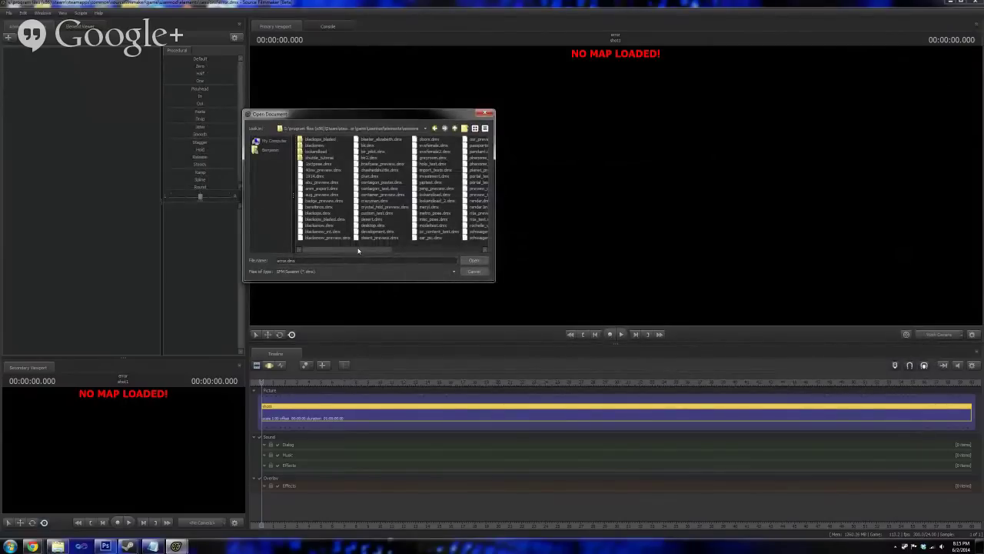
drag(367, 249, 381, 248)
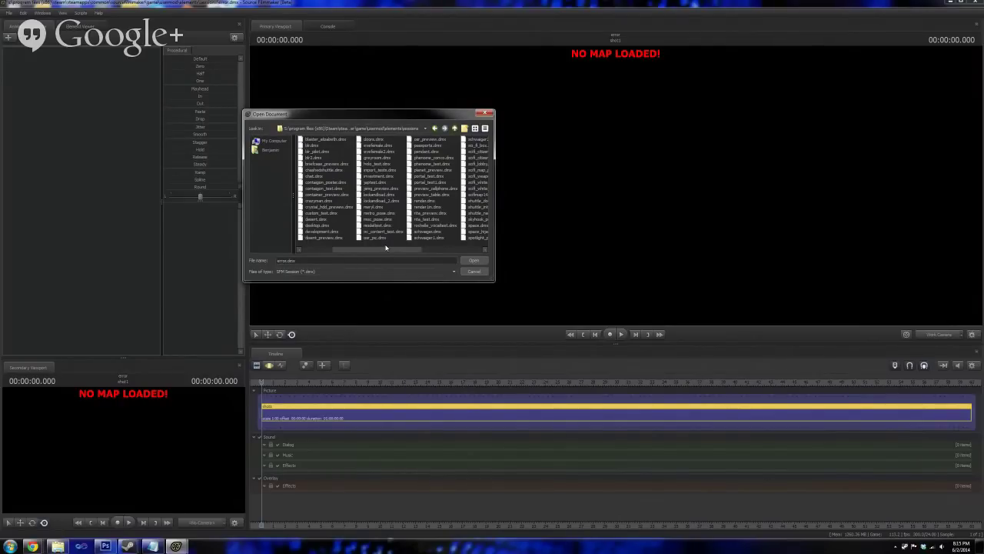
drag(393, 248, 443, 251)
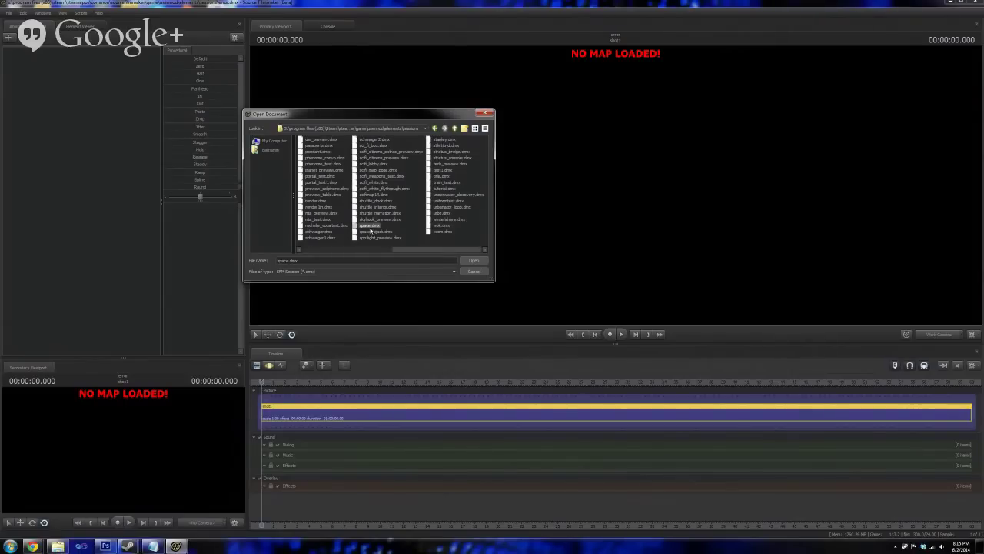
click(376, 231)
click(473, 263)
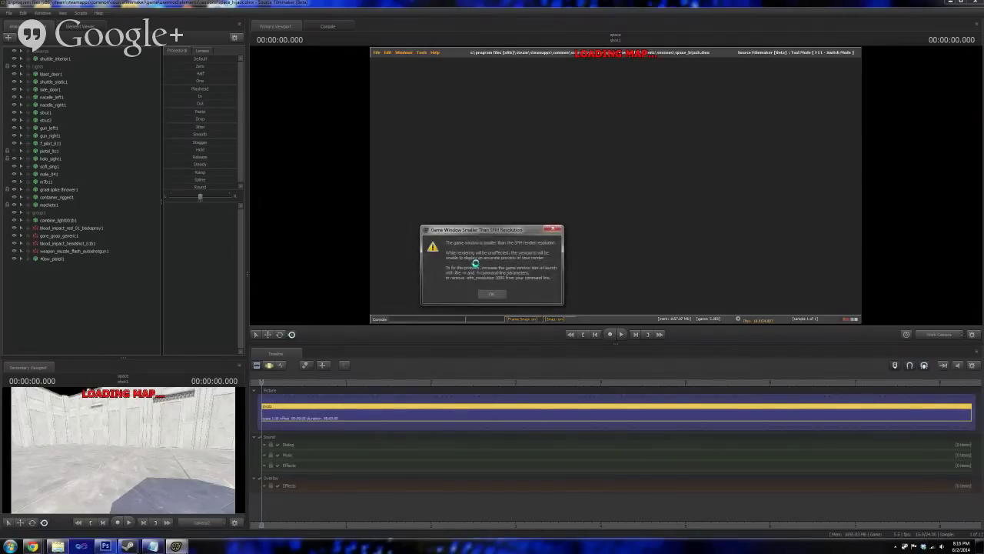
click(490, 294)
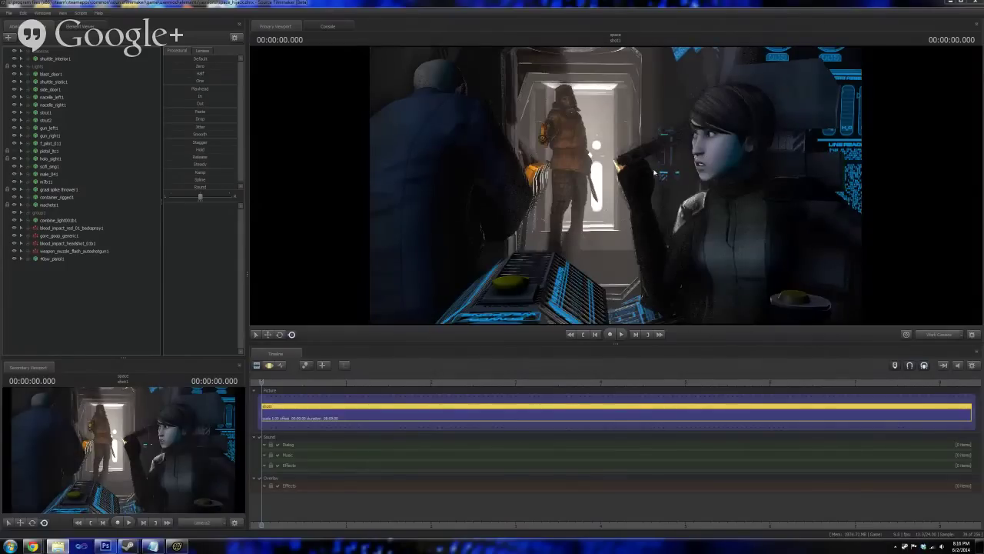
- Switch to the motion editor, view the shot through its scene camera and expand the cameras group
click(937, 335)
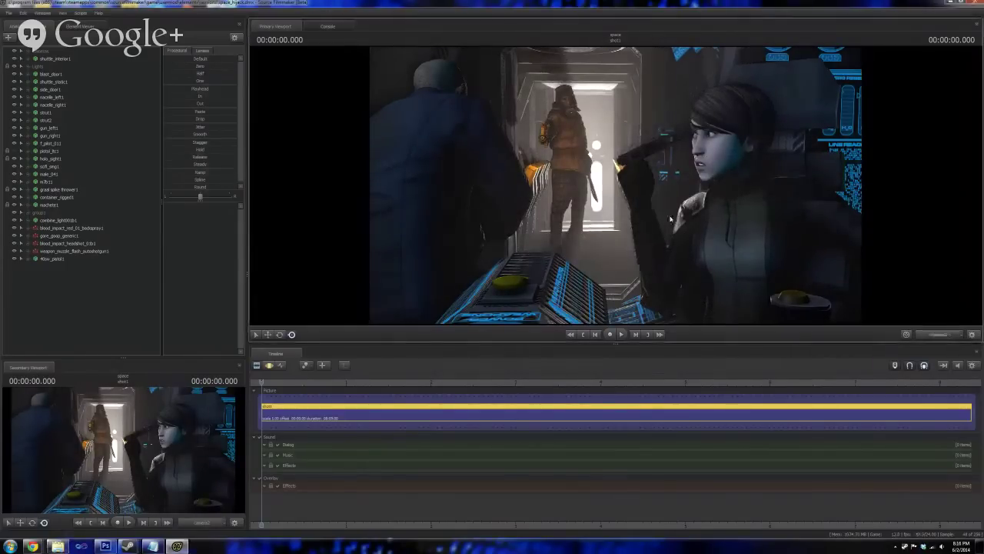
click(668, 216)
click(496, 284)
key(F3)
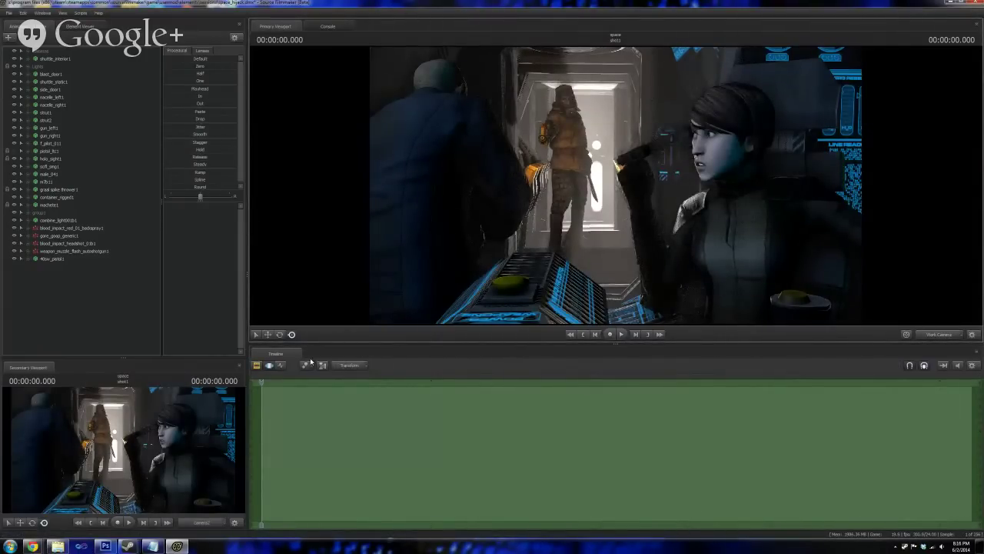
click(923, 336)
click(37, 51)
click(28, 51)
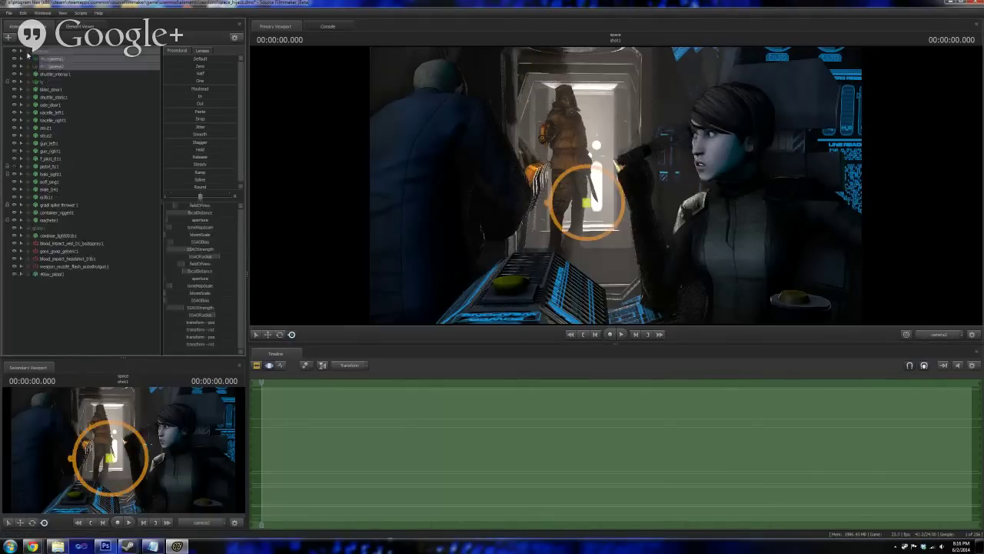
- Try to reposition the view through camera2, then undo the camera change
click(53, 66)
drag(822, 267, 615, 249)
drag(615, 188, 616, 187)
key(ctrl+z)
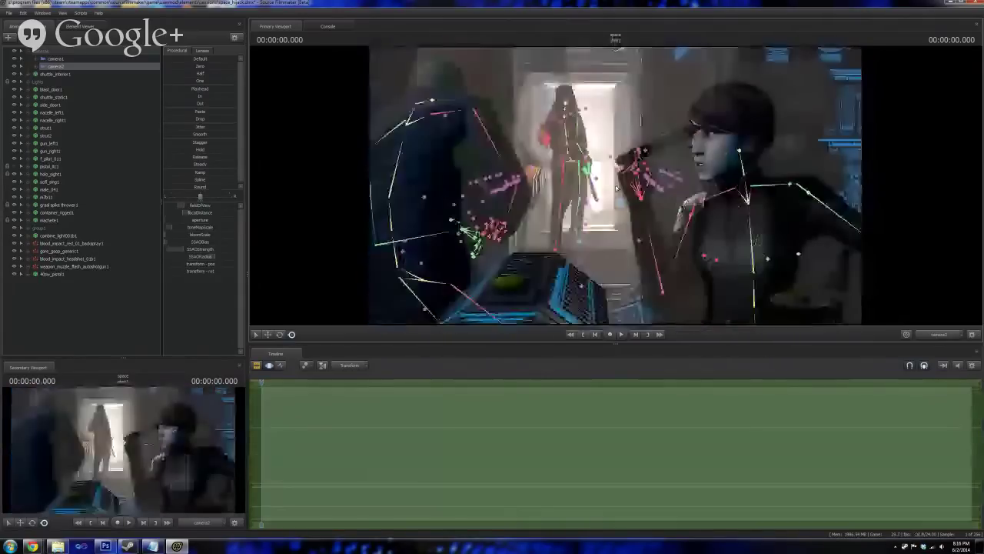
- Select camera1 and make it the shot's scene camera
click(55, 59)
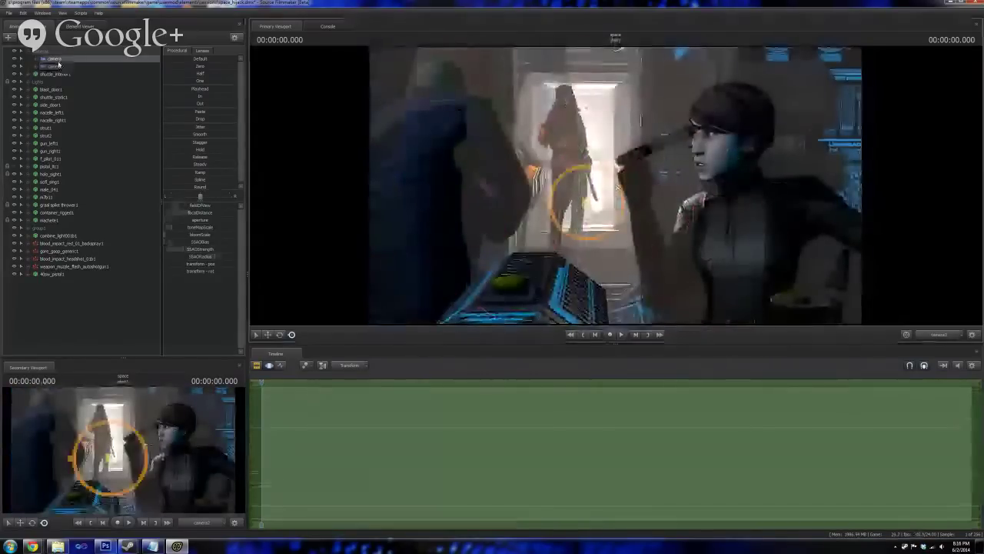
click(960, 336)
click(944, 354)
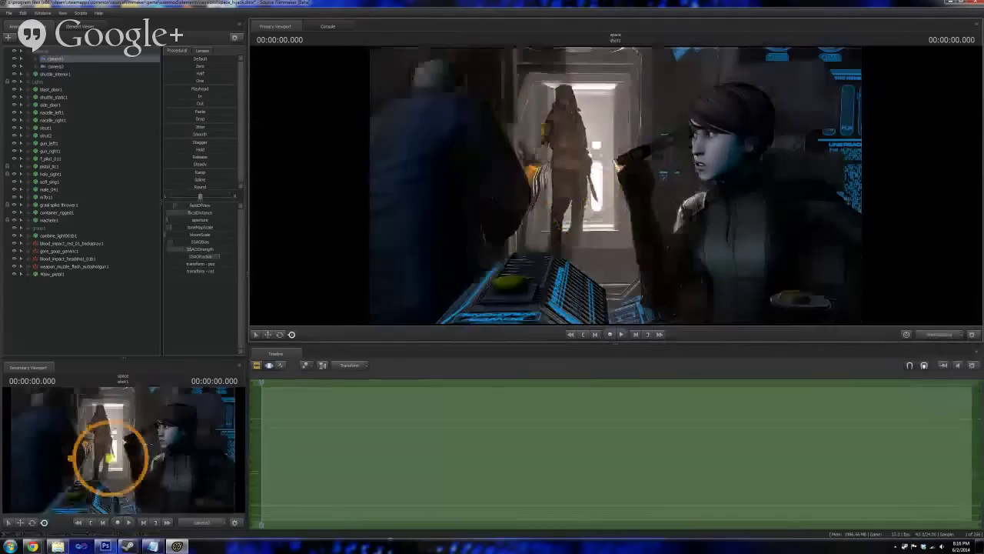
click(959, 337)
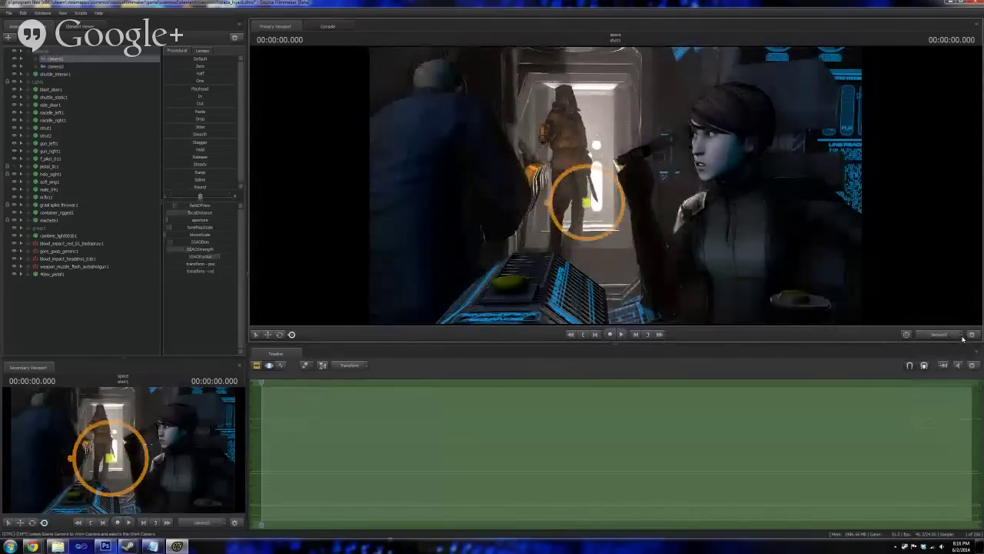
click(940, 334)
mouse_move(945, 362)
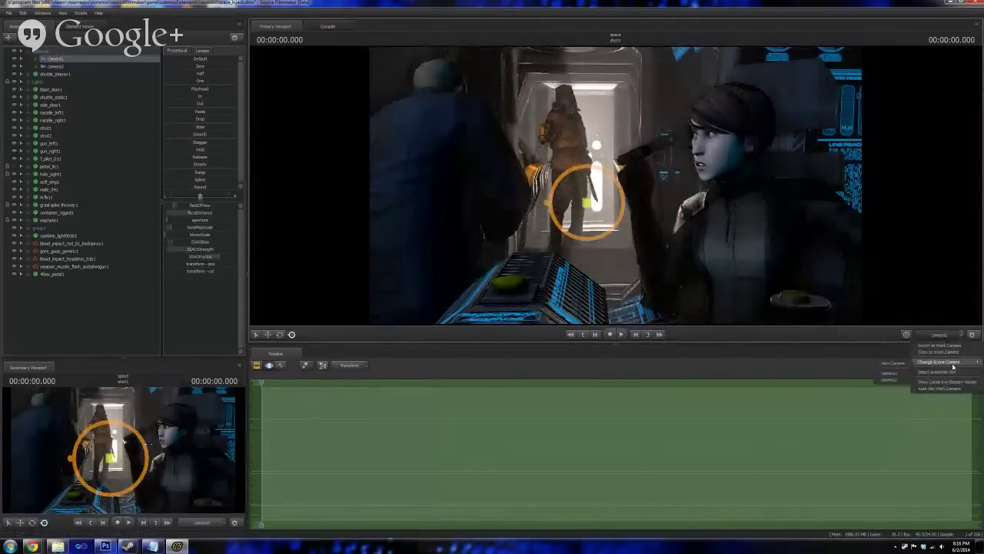
click(892, 373)
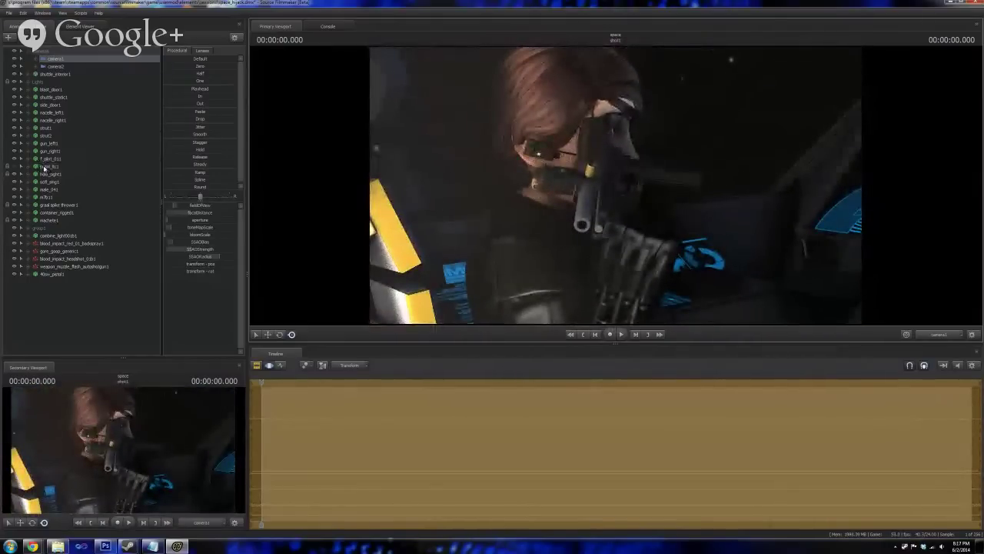
- Reattach the pistol prop's animation set to its model so that its individual bone controls can be used
click(60, 175)
click(49, 275)
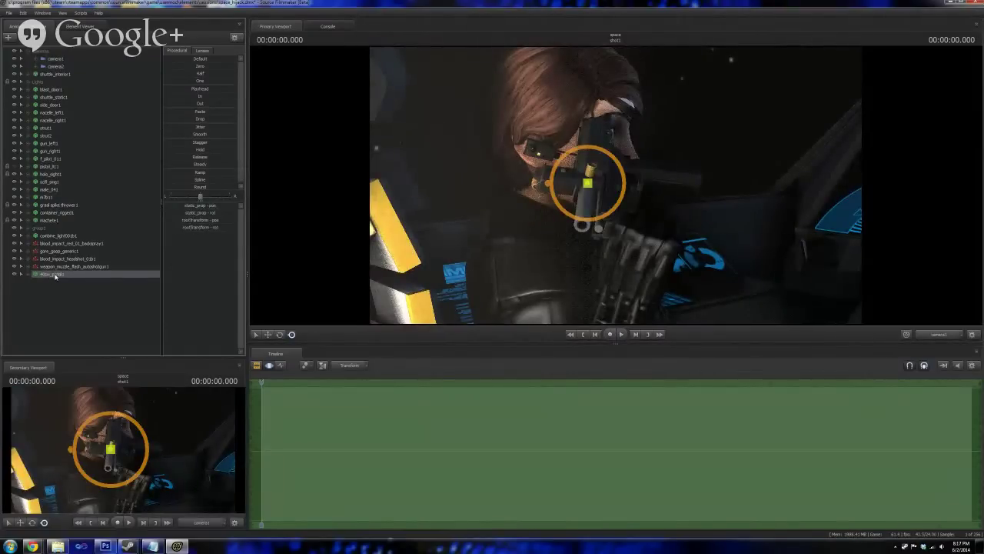
click(269, 335)
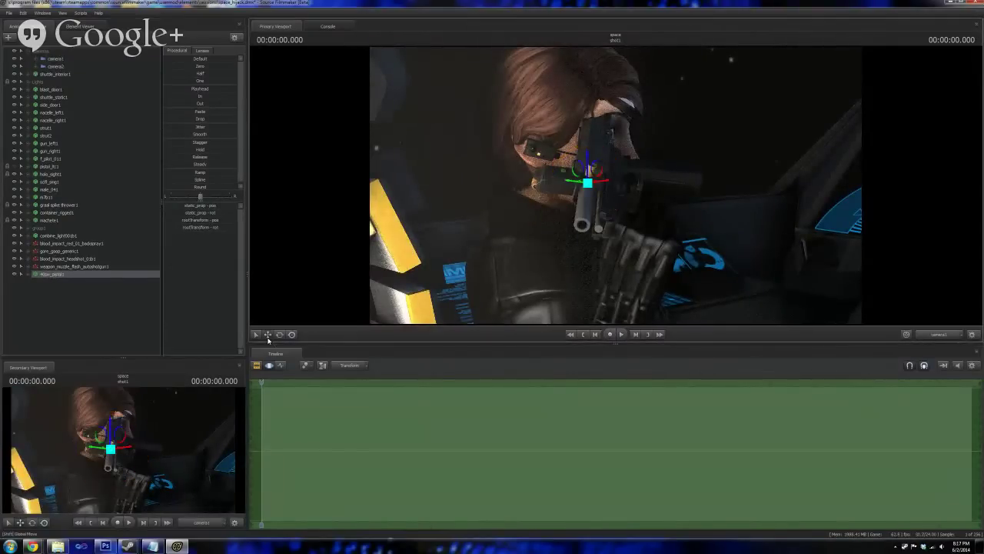
right_click(48, 276)
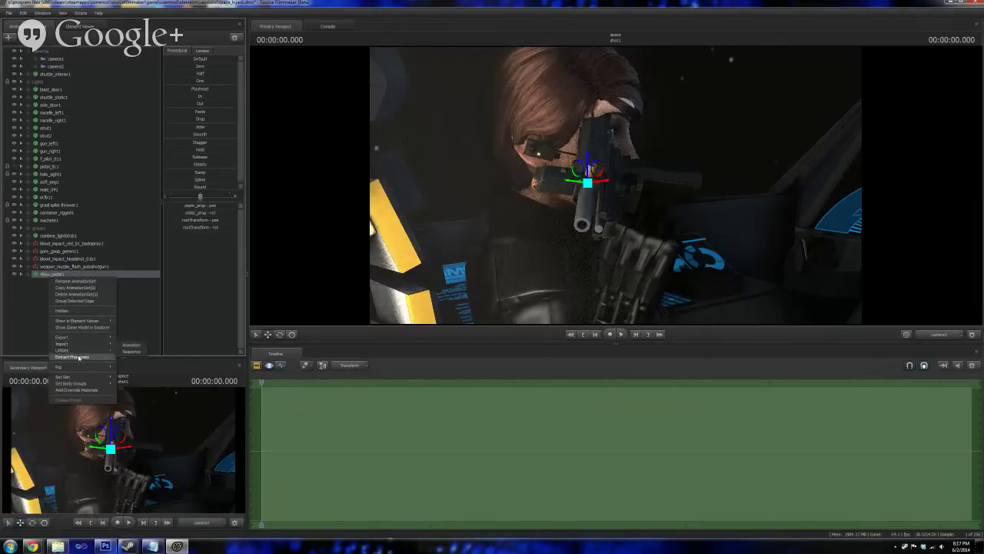
mouse_move(85, 353)
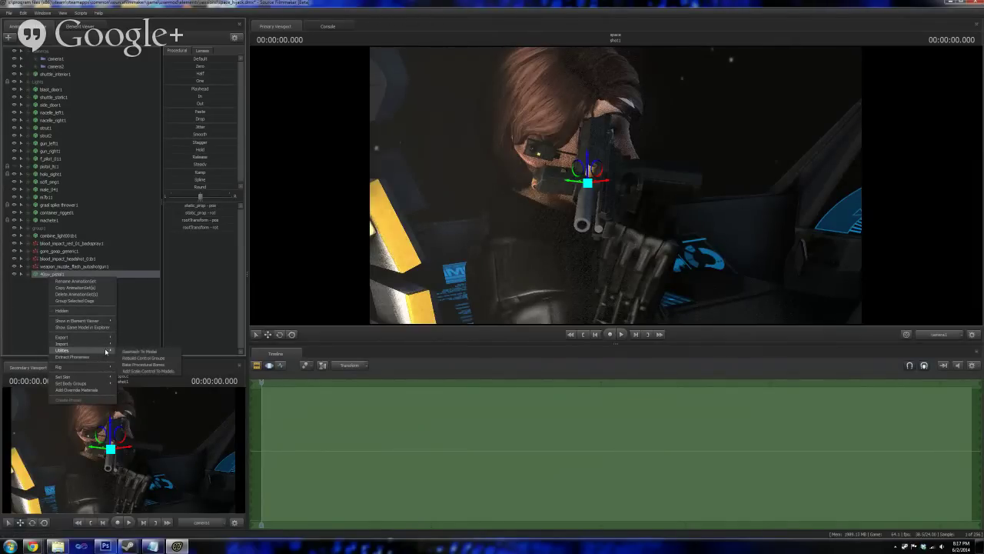
click(140, 352)
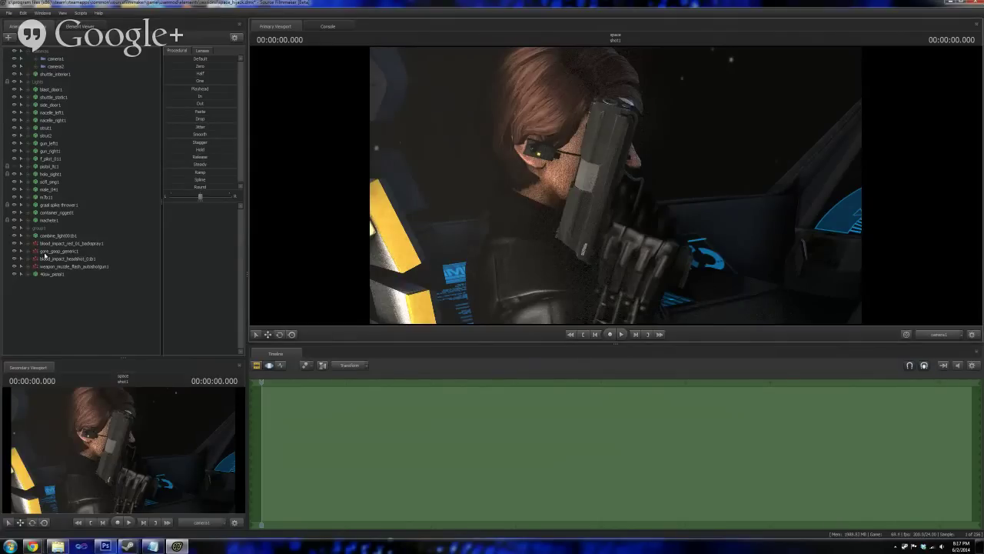
- Select the pistol's slide bone and move it back along its own axis to expose the chambered round
click(53, 274)
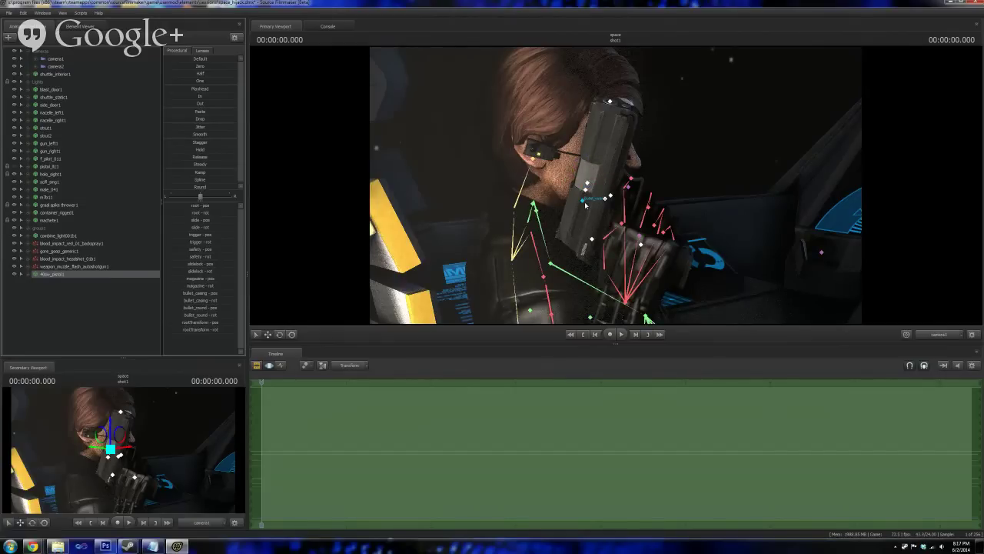
click(610, 103)
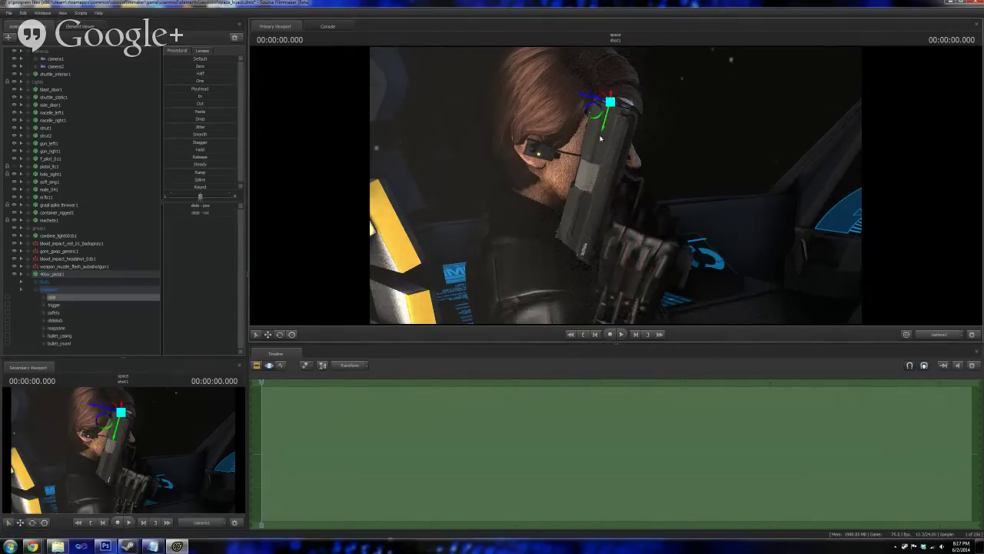
drag(606, 130, 594, 154)
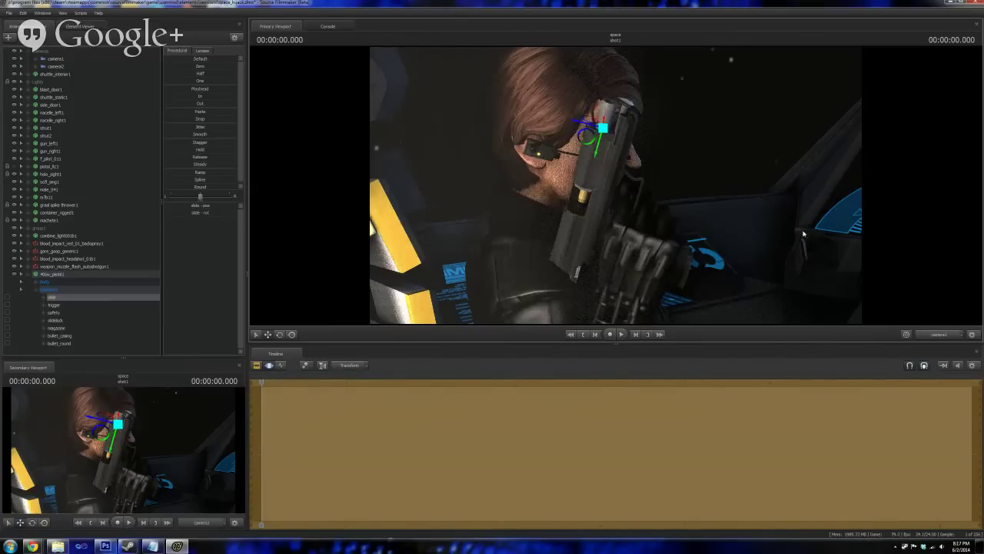
- Swing camera1 away from the pistol to face the hooded figure standing in the lit doorway
click(55, 59)
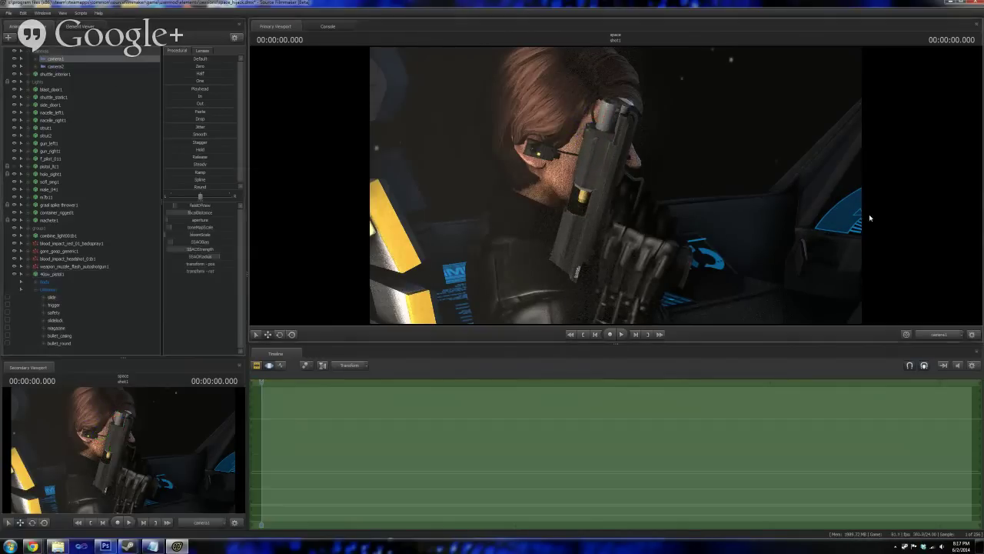
drag(798, 190, 407, 184)
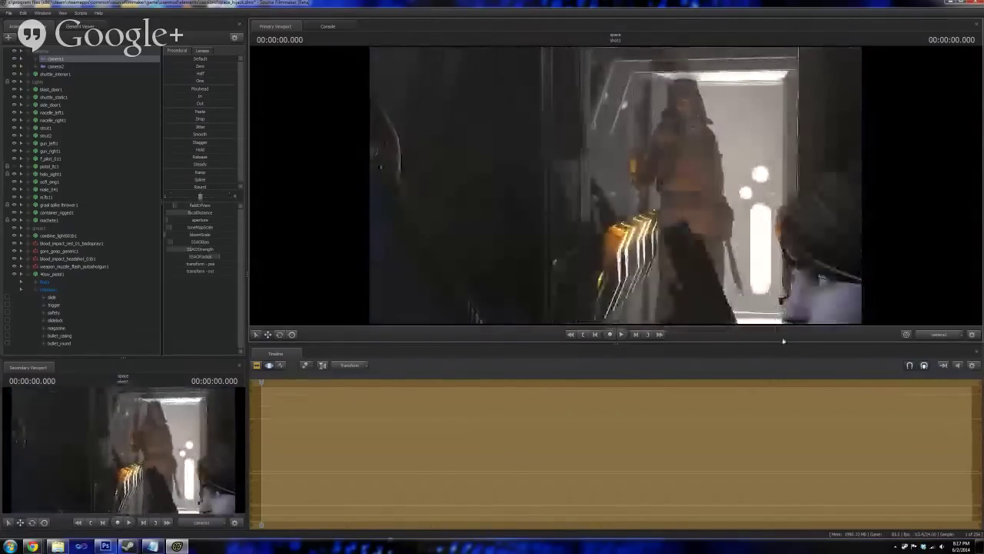
- Set the playhead to 00:00:00.166 on the muzzle flash, viewing through the work camera with the pistol's controls collapsed
drag(263, 383, 280, 382)
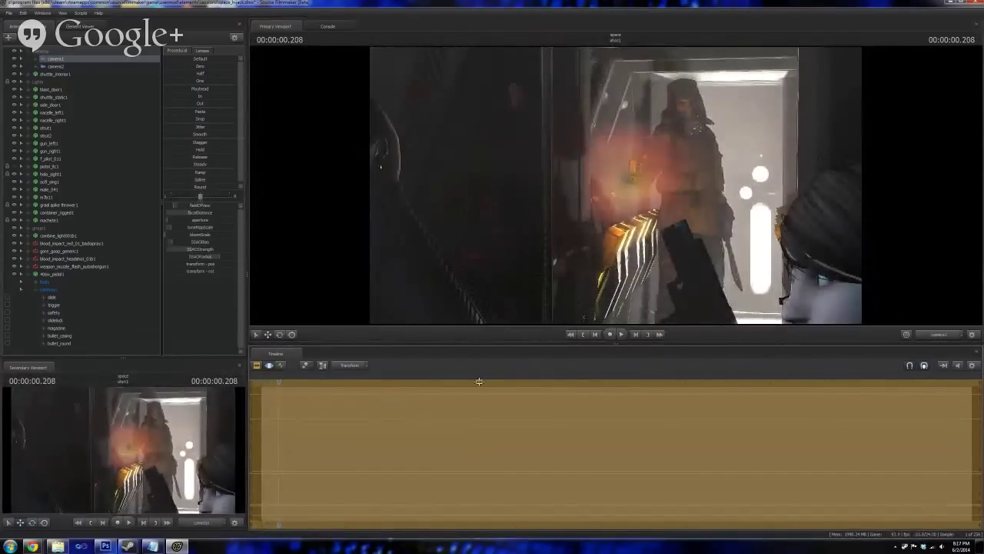
click(939, 336)
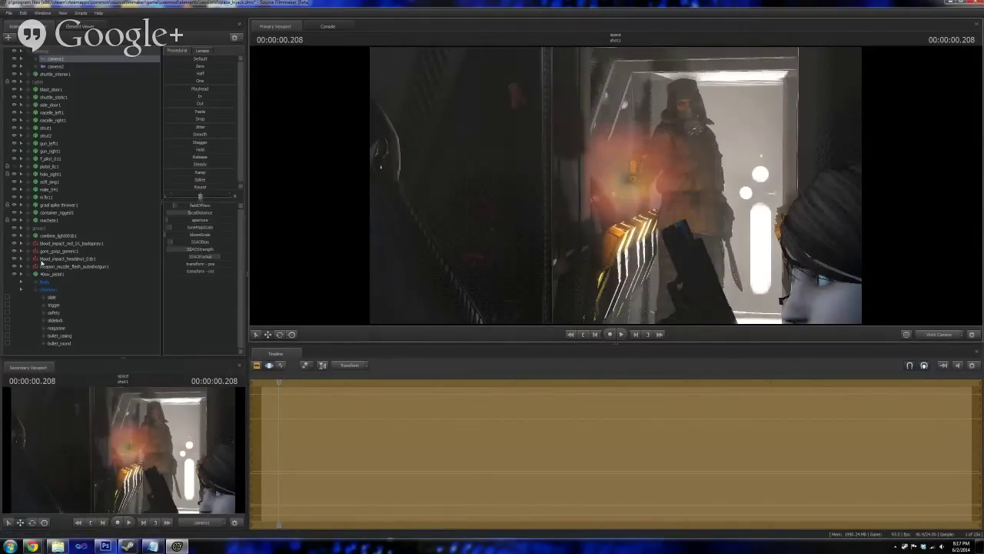
click(33, 275)
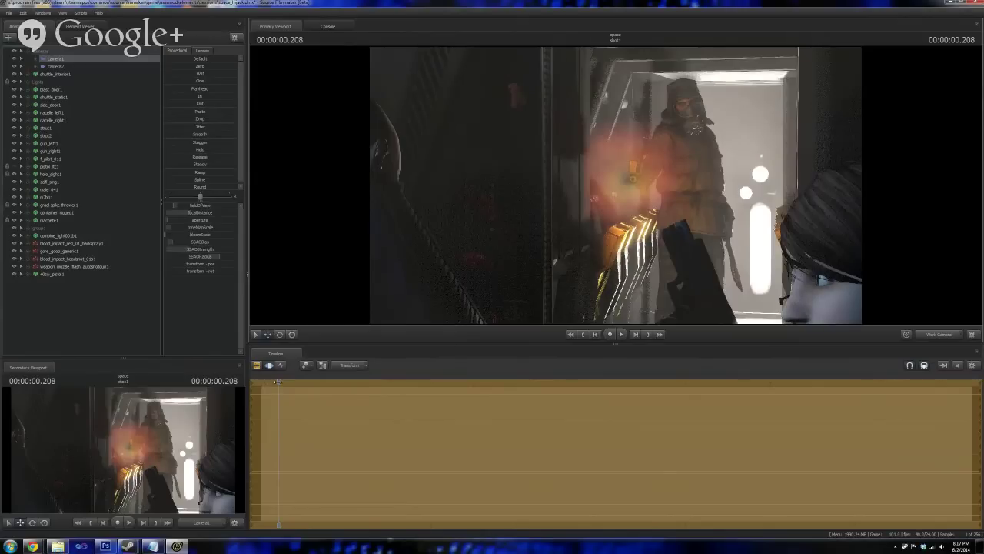
drag(278, 382, 275, 383)
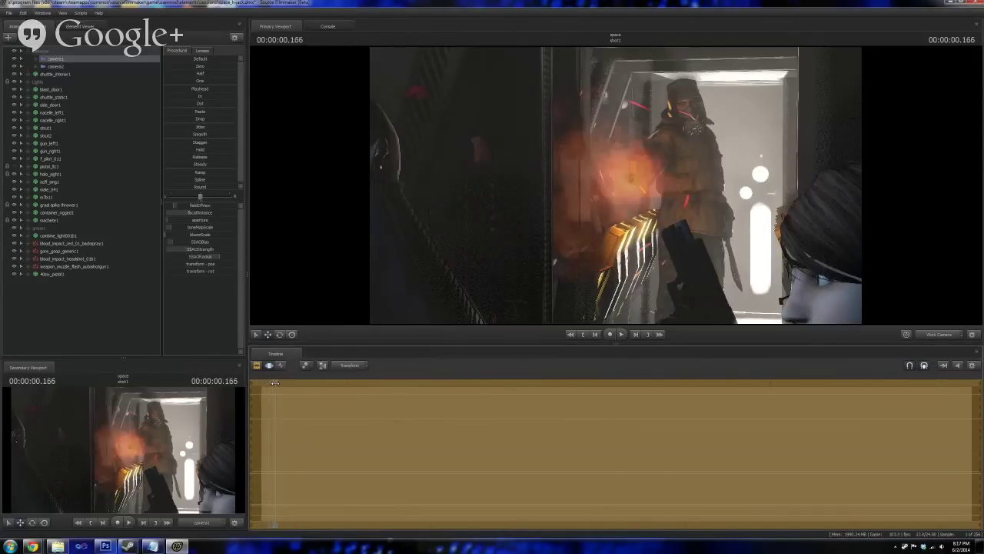
- View the shot through camera1 again and fly it in close to the hooded figure and the muzzle flash
click(945, 336)
drag(616, 186, 606, 166)
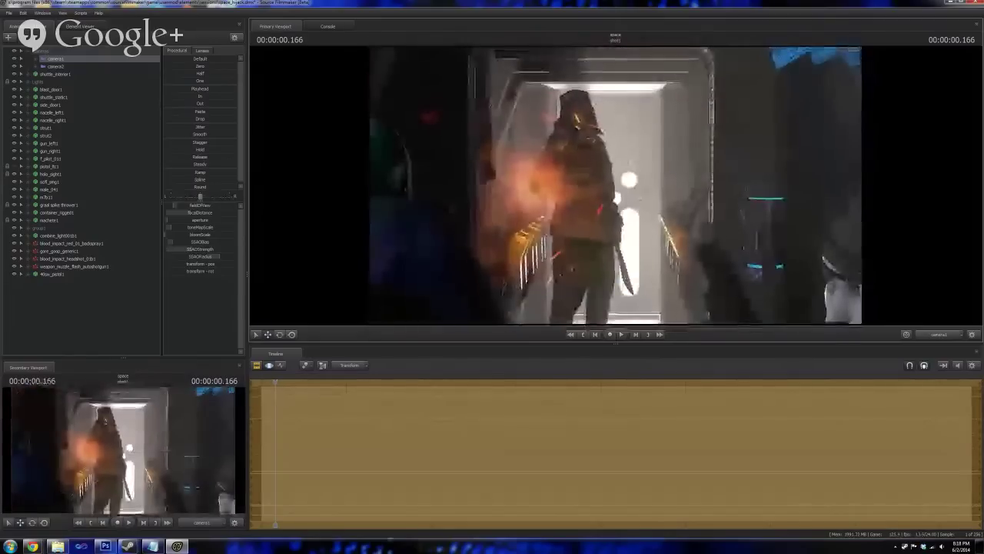
drag(616, 185, 608, 165)
key(w)
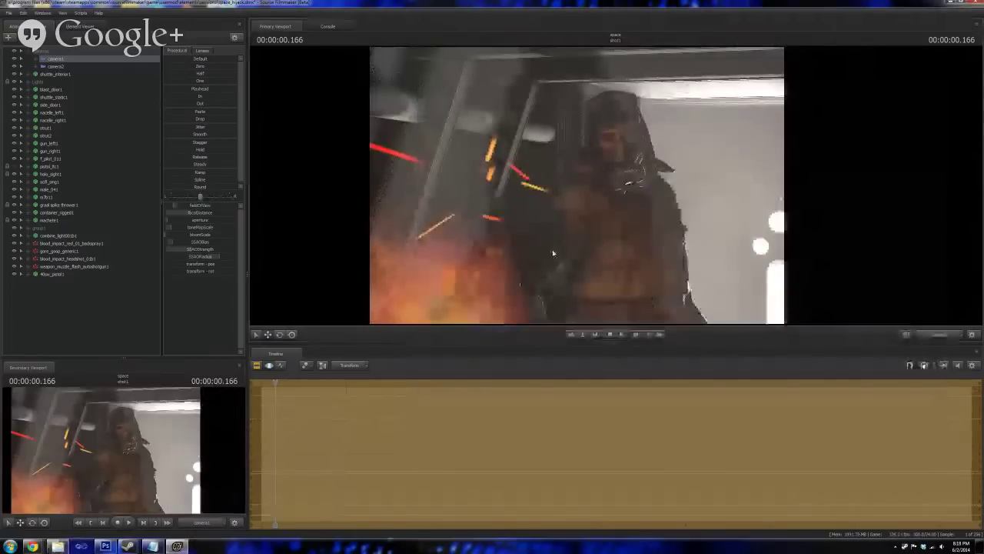
- Switch to Windows Explorer and look through the saved sessions folder for other scenes to demonstrate
click(58, 546)
scroll(548, 163, up, 10)
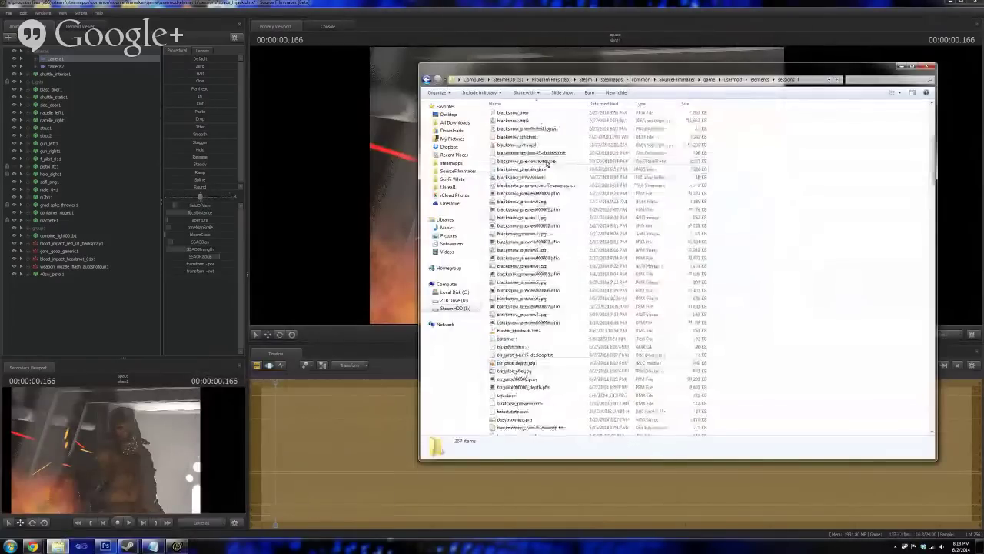
scroll(514, 202, down, 10)
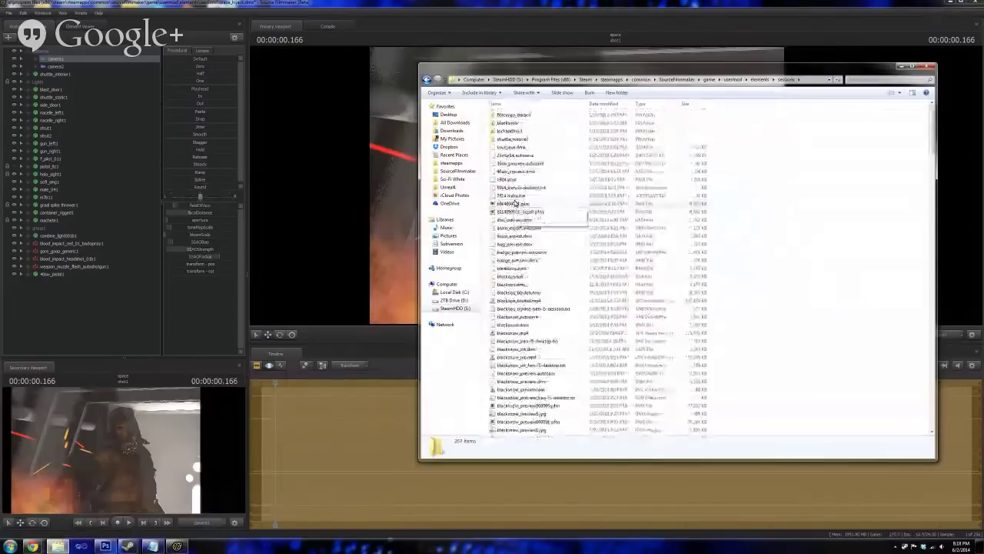
scroll(539, 259, down, 10)
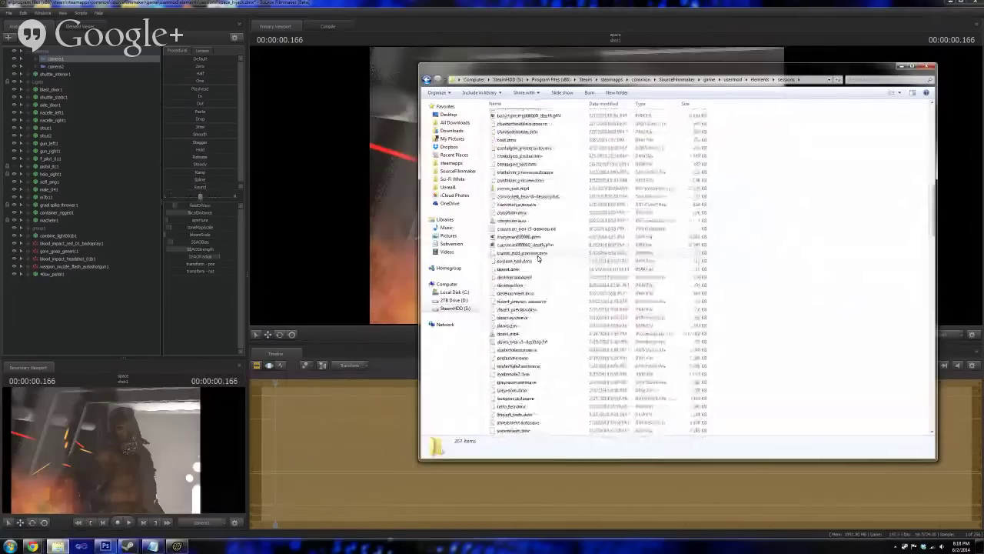
scroll(539, 286, down, 10)
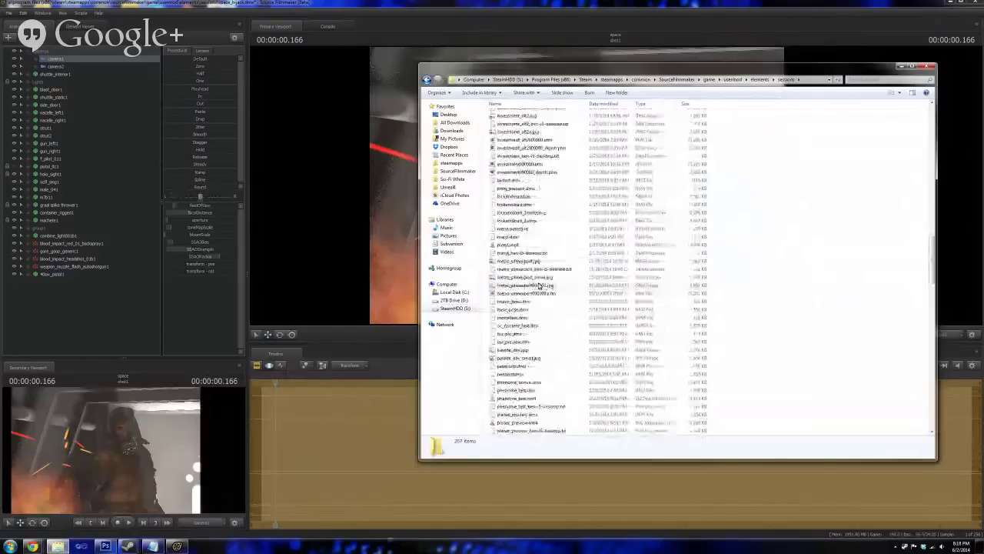
scroll(540, 286, down, 7)
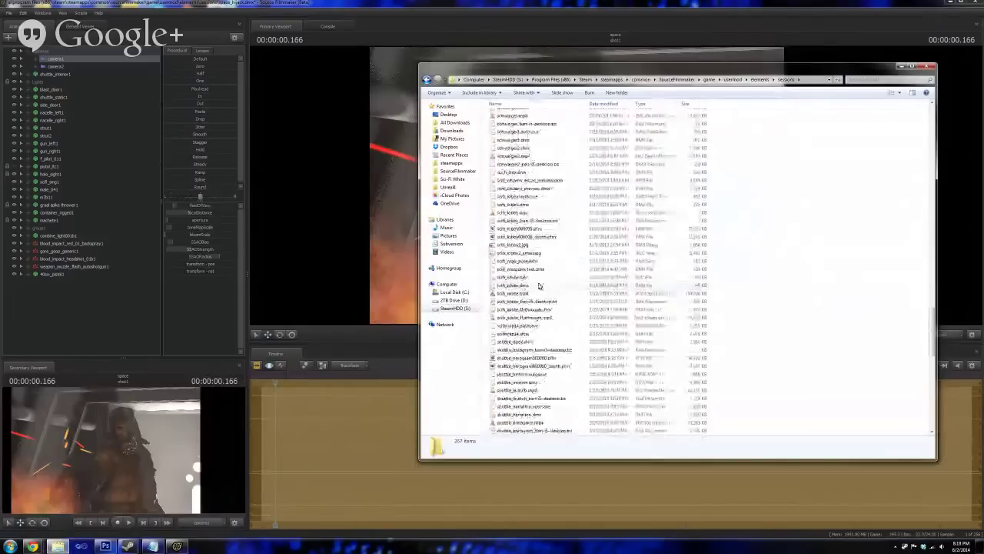
scroll(539, 286, down, 5)
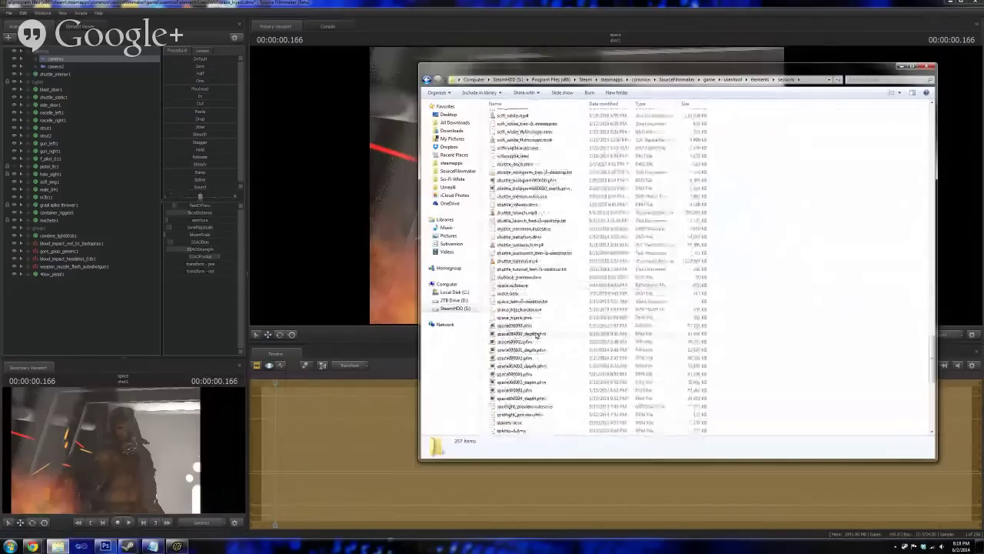
scroll(541, 372, down, 1)
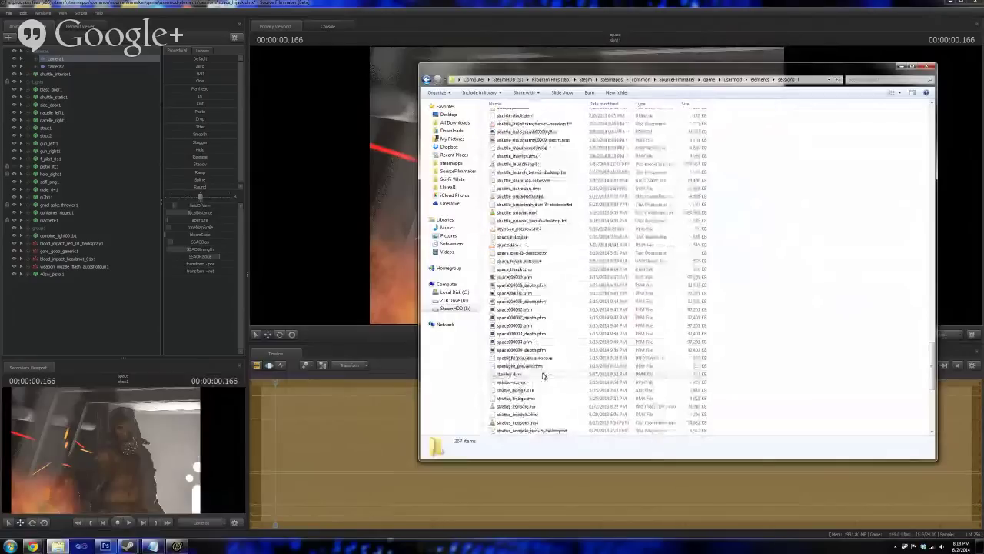
scroll(543, 375, down, 10)
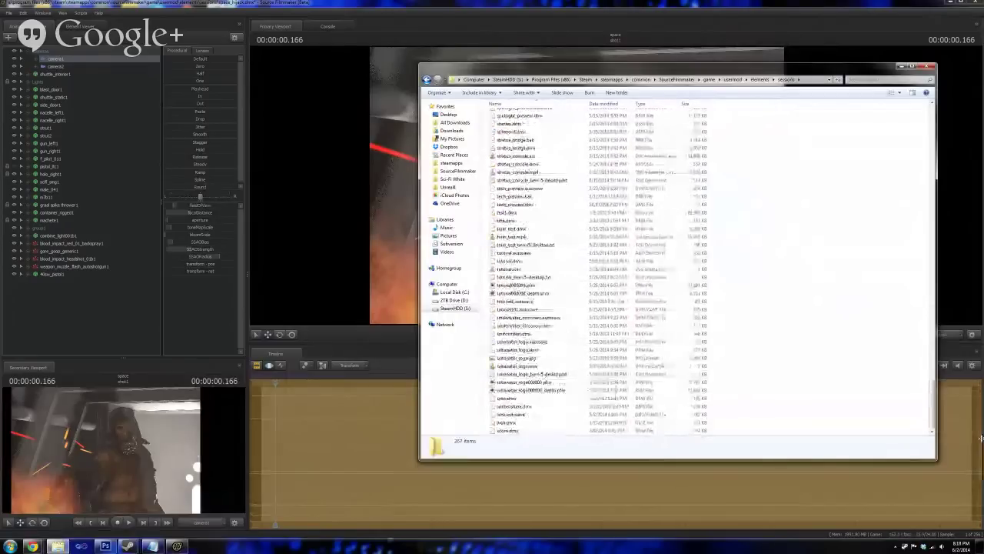
drag(933, 407, 918, 209)
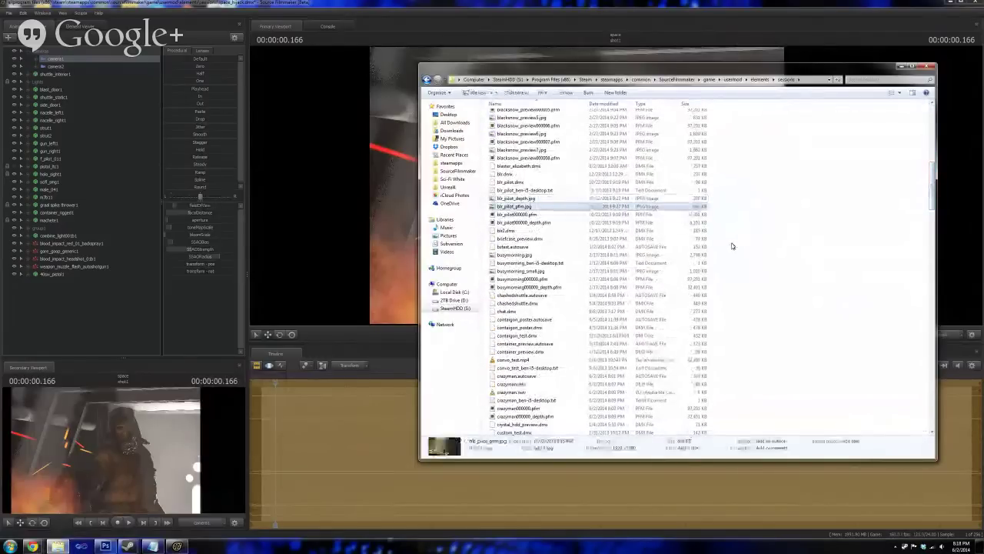
click(560, 206)
scroll(541, 255, down, 6)
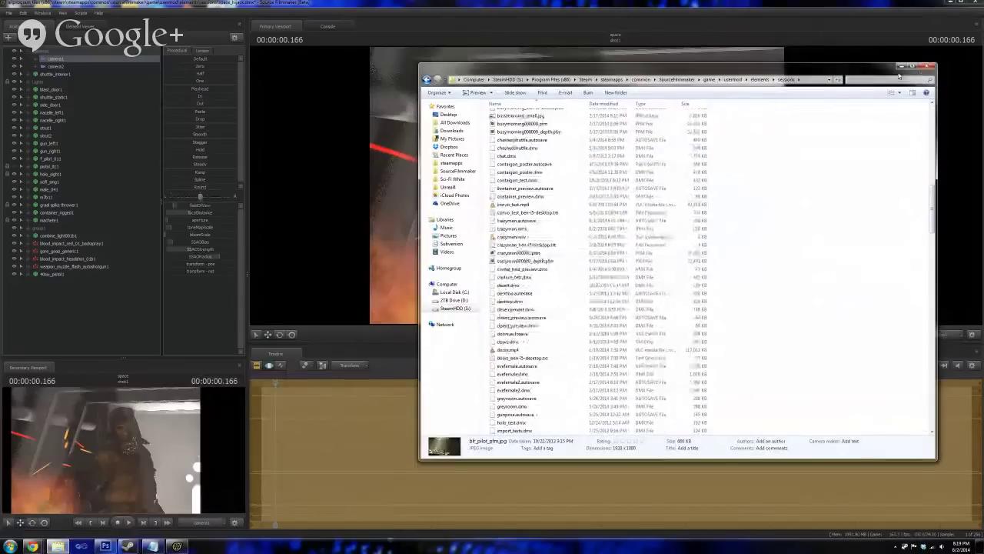
- Open the renders folder inside elements, look through the rendered images and go back to the parent folder
key(alt+Left)
double_click(501, 116)
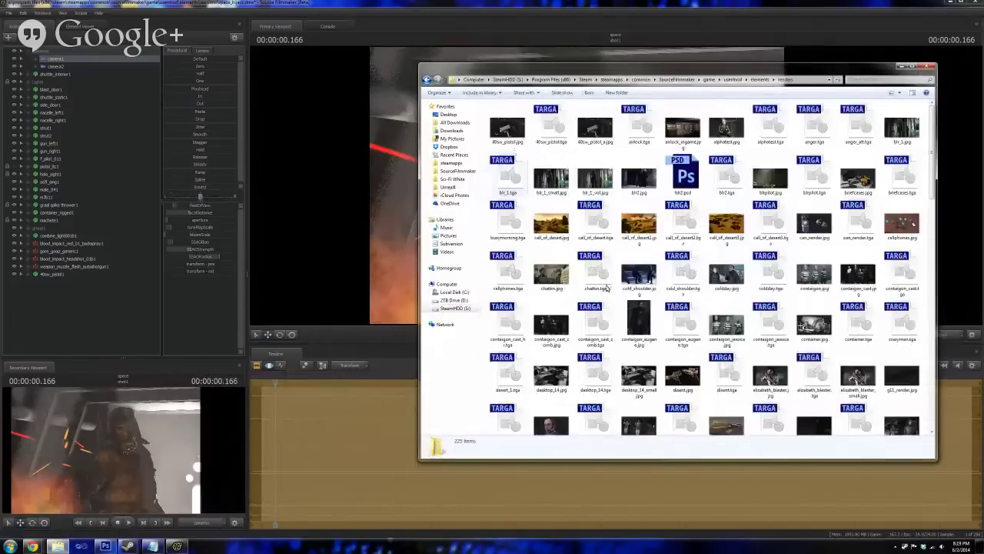
scroll(551, 317, down, 10)
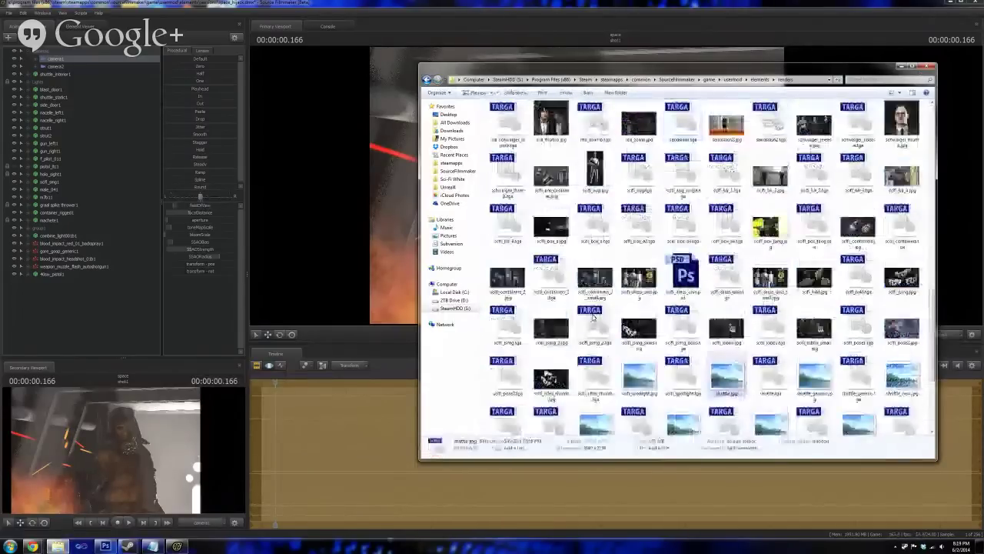
scroll(732, 332, down, 2)
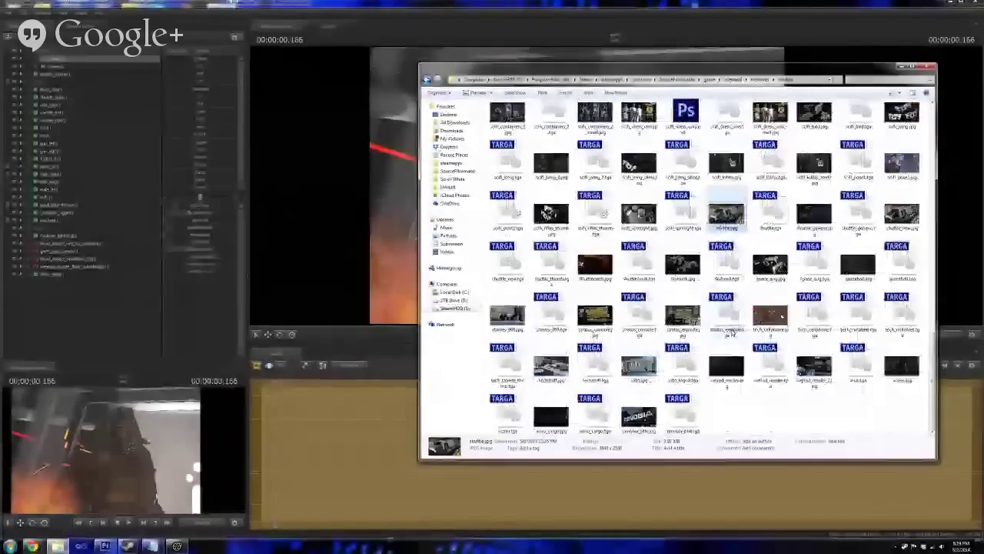
key(alt+Left)
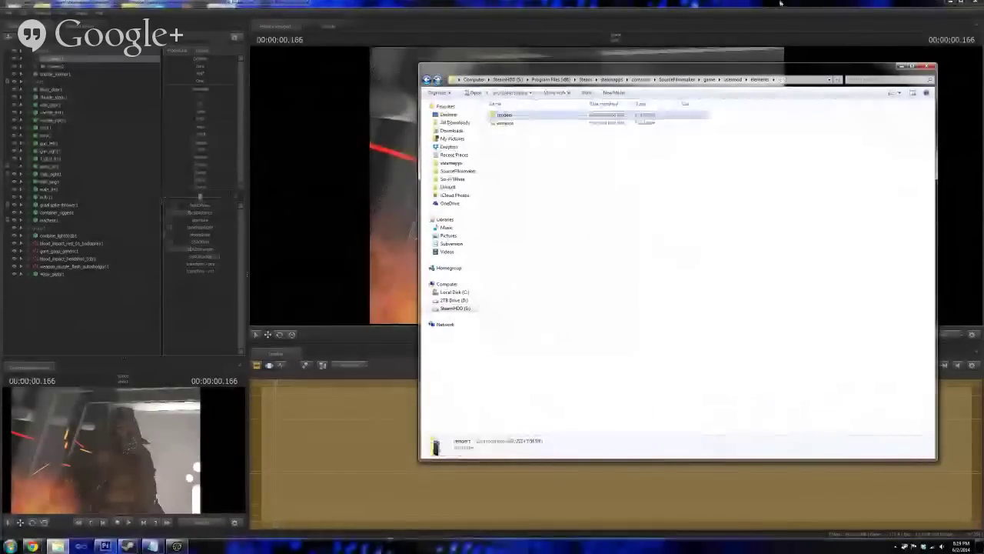
- Return to Source Filmmaker and reframe camera1 so the hooded figure stands near the middle of the doorway shot
click(780, 3)
drag(626, 179, 554, 177)
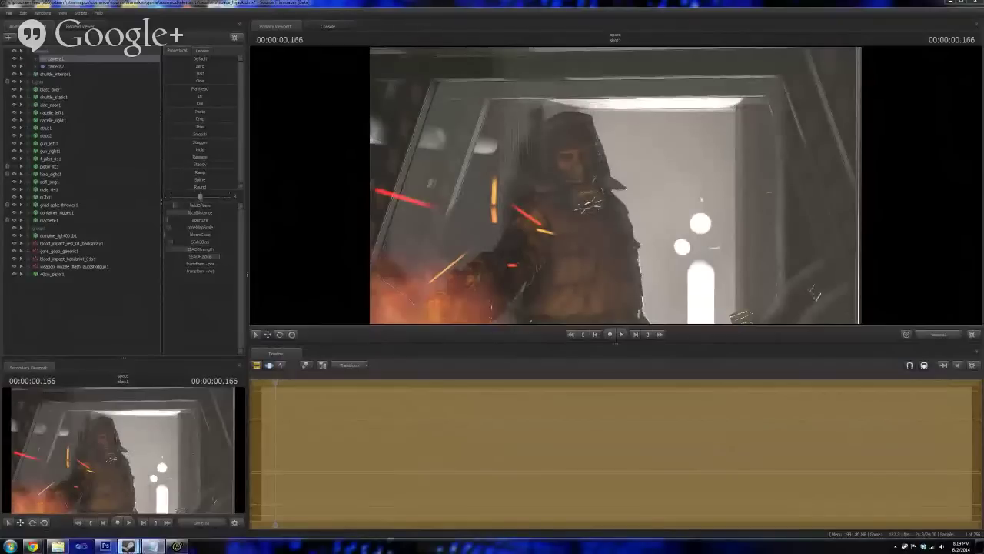
mouse_move(128, 545)
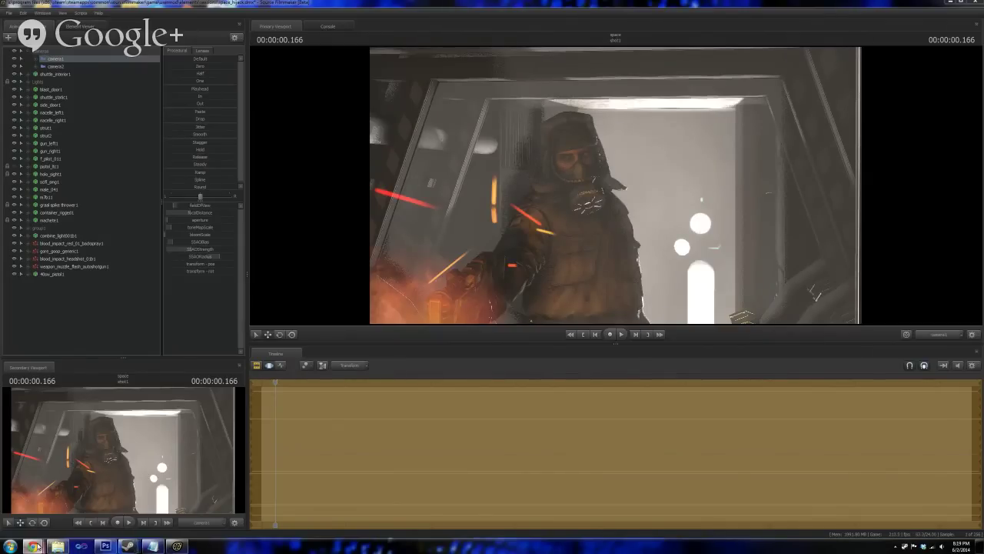
mouse_move(32, 546)
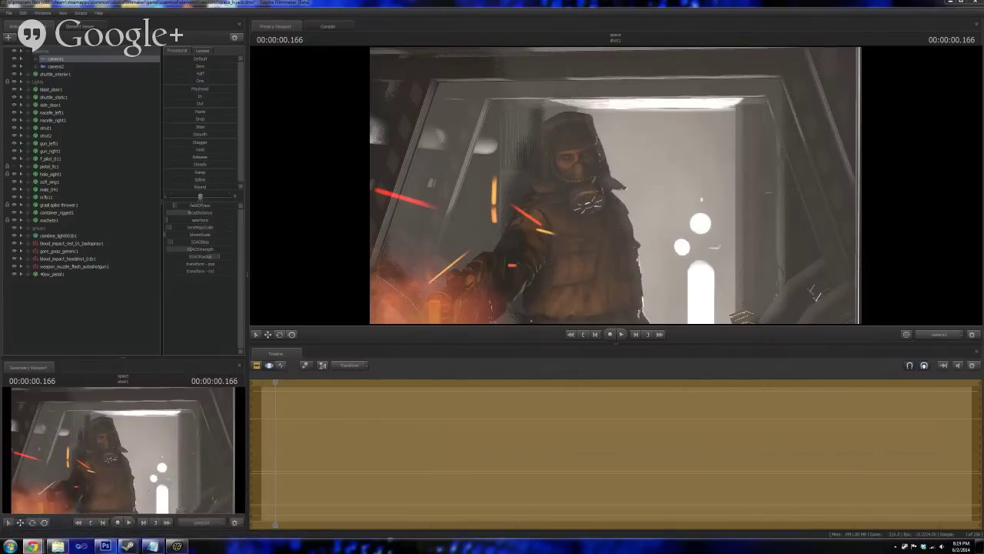